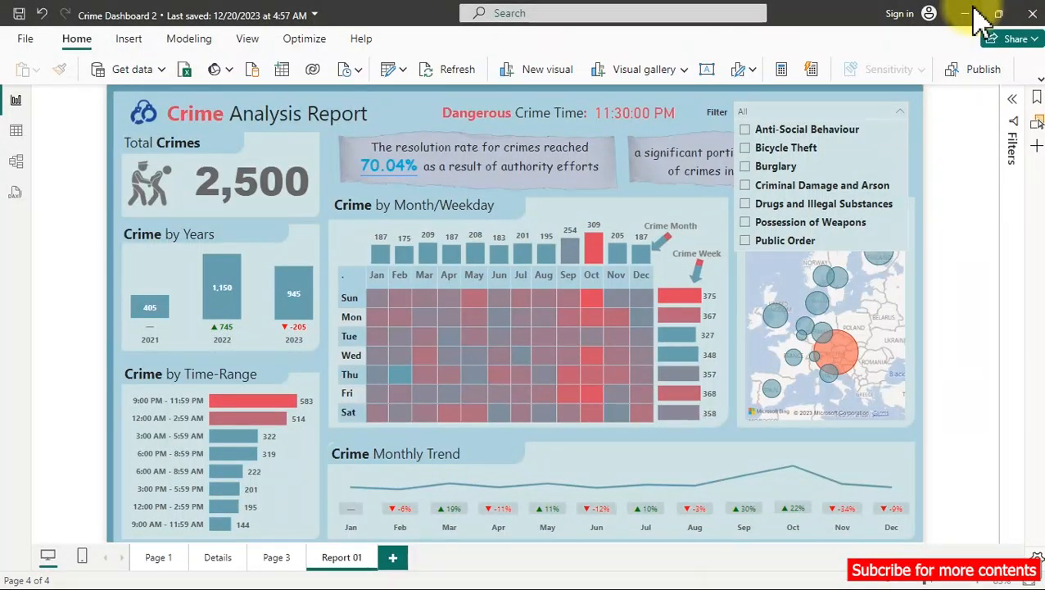
Cross-filter the crime report by the largest bubble on the country map, and switch the cross-filter to the 2022 column.
{"action": "left_click", "coordinate": [403, 108]}
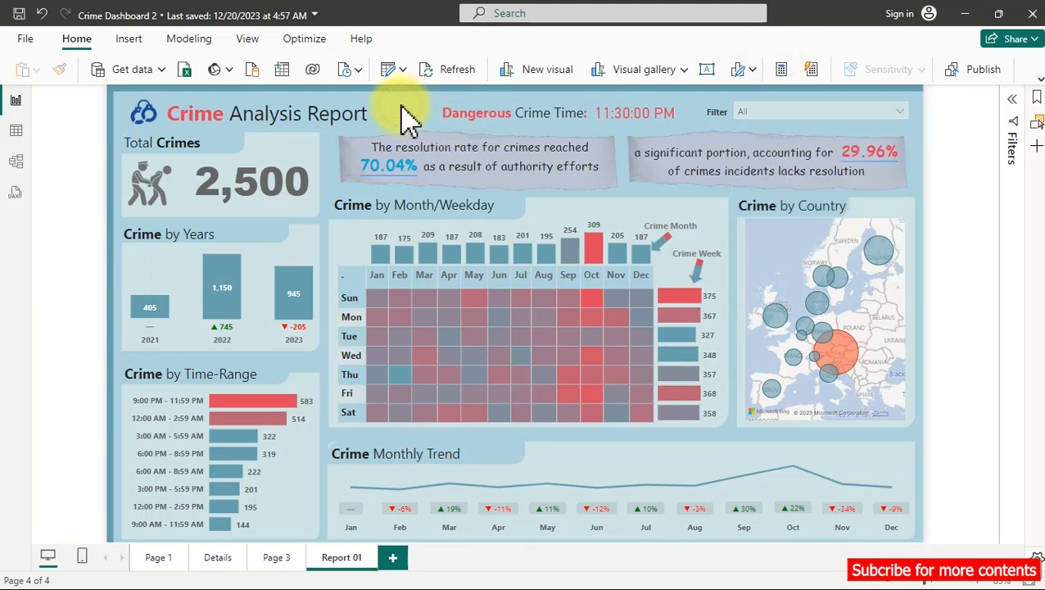
{"action": "left_click", "coordinate": [842, 361]}
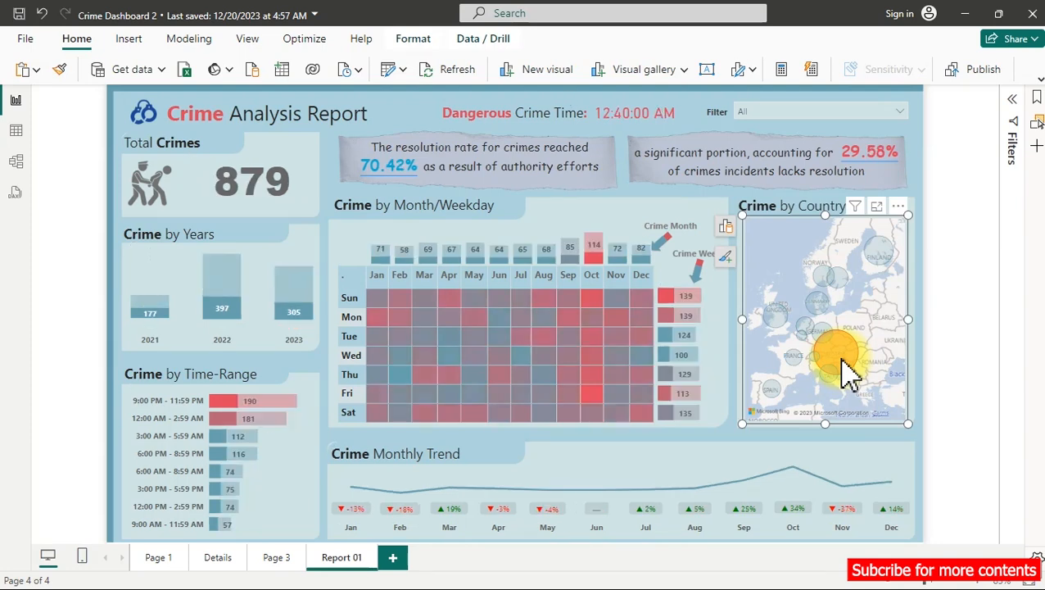
{"action": "left_click", "coordinate": [226, 299]}
{"action": "left_click", "coordinate": [230, 299]}
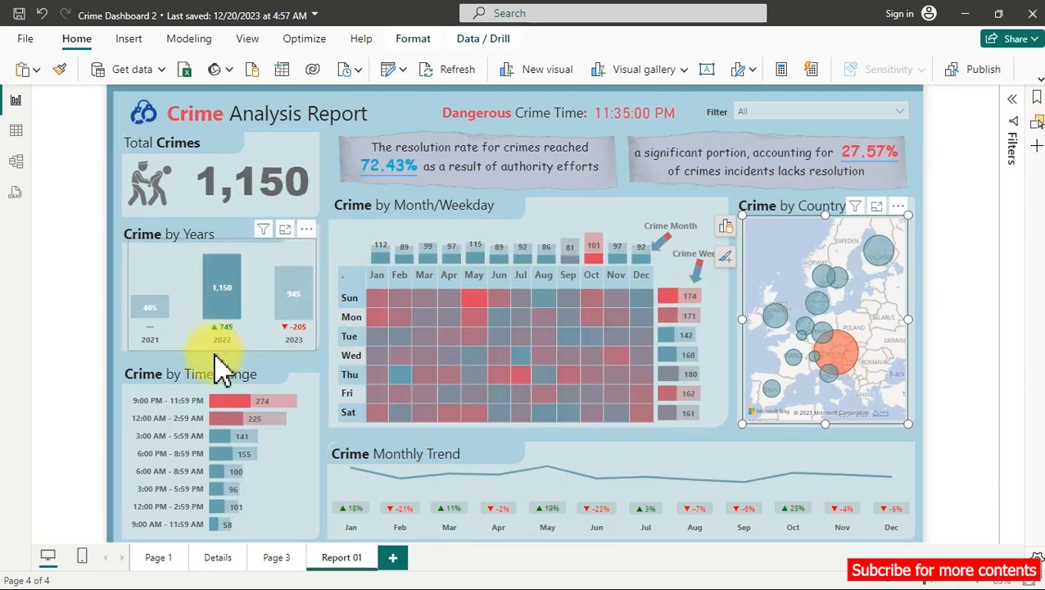
Drill through from the 9:00 PM - 11:59 PM bar of the time-range chart to the Details page.
{"action": "right_click", "coordinate": [243, 416]}
{"action": "mouse_move", "coordinate": [320, 408]}
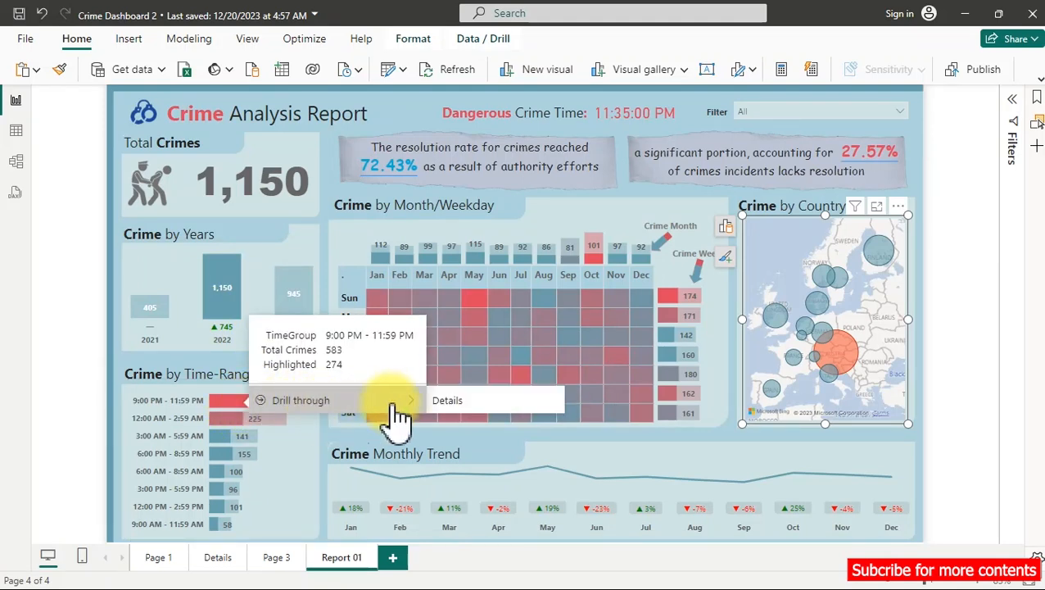
{"action": "left_click", "coordinate": [447, 403]}
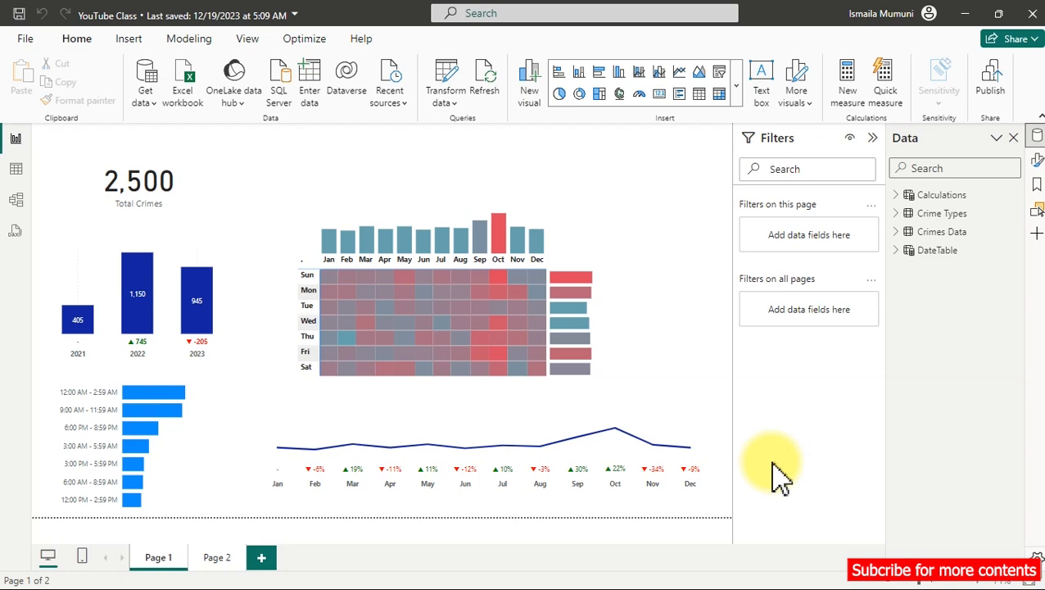
Switch to the Crime Dashboard 2 report and examine its resolution-rate text, unresolved-rate text and Crime by Country map.
{"action": "key", "text": "super"}
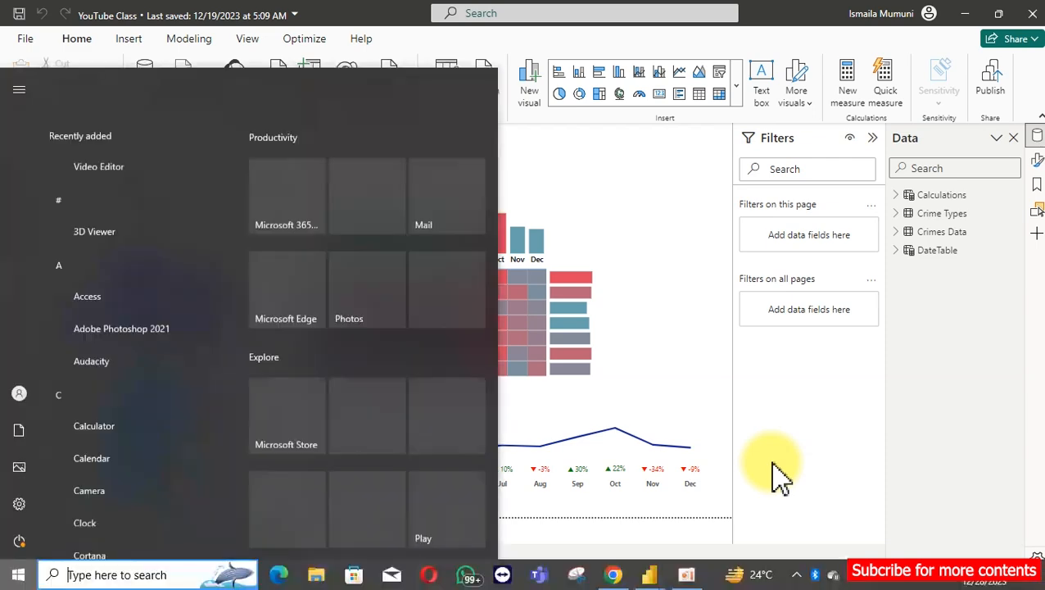
{"action": "mouse_move", "coordinate": [652, 578]}
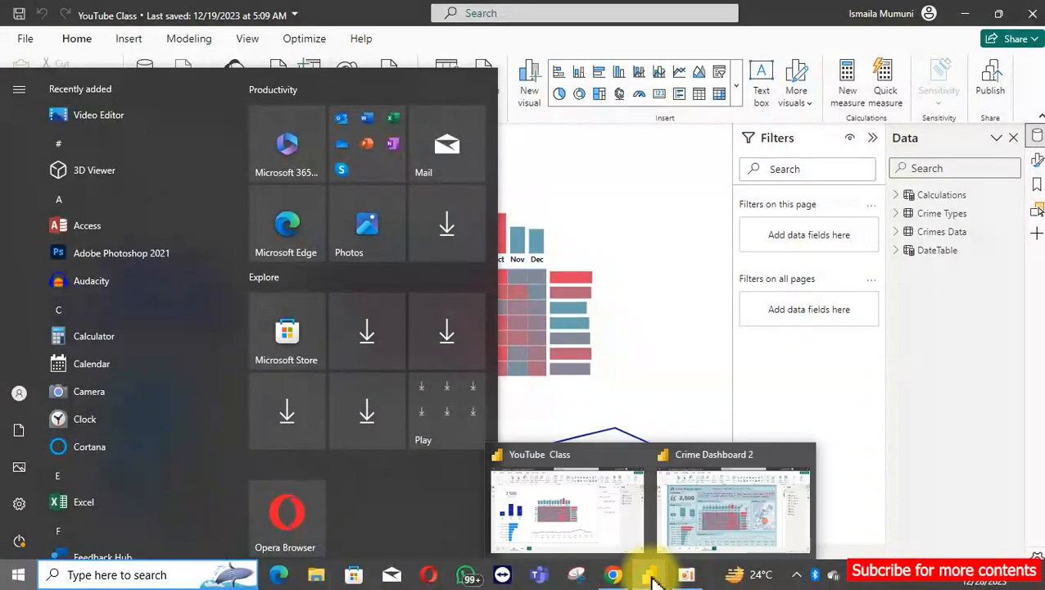
{"action": "left_click", "coordinate": [690, 540]}
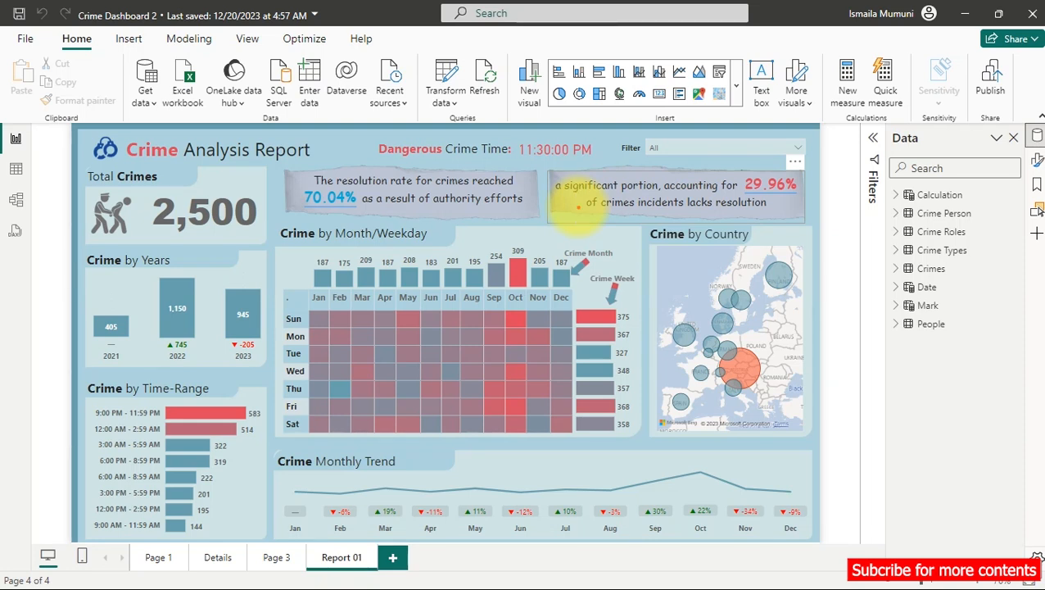
{"action": "left_click_drag", "start_coordinate": [284, 167], "coordinate": [532, 214]}
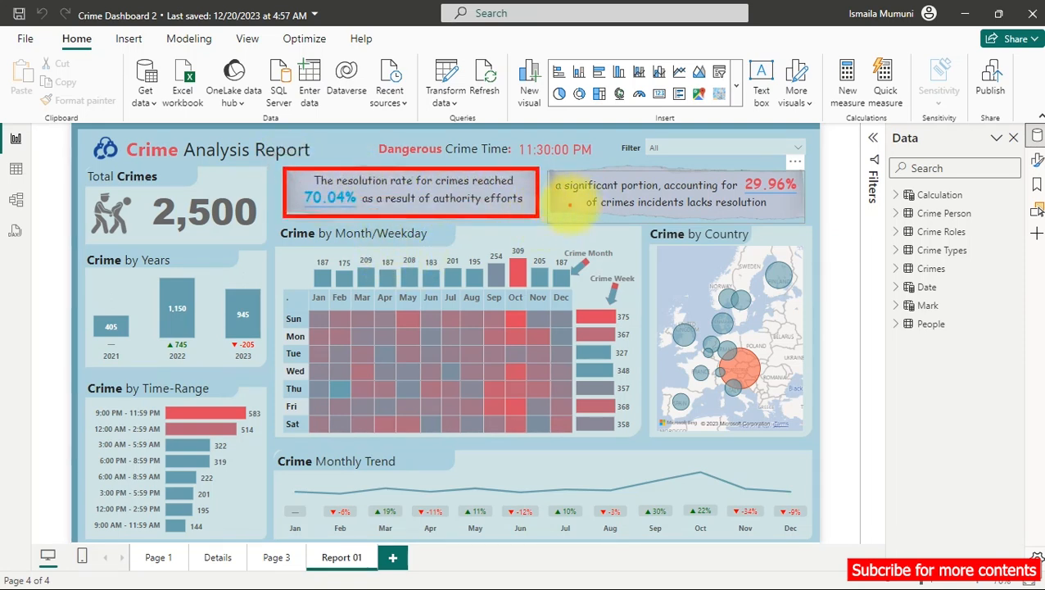
{"action": "key", "text": "b"}
{"action": "left_click_drag", "start_coordinate": [543, 163], "coordinate": [811, 218]}
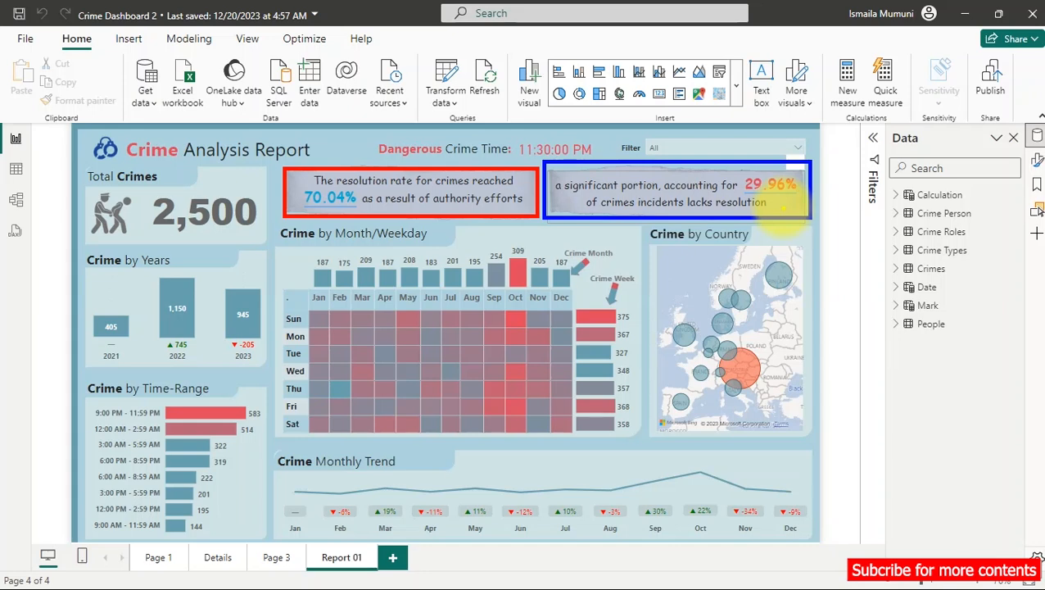
{"action": "key", "text": "y"}
{"action": "left_click_drag", "start_coordinate": [641, 227], "coordinate": [819, 446]}
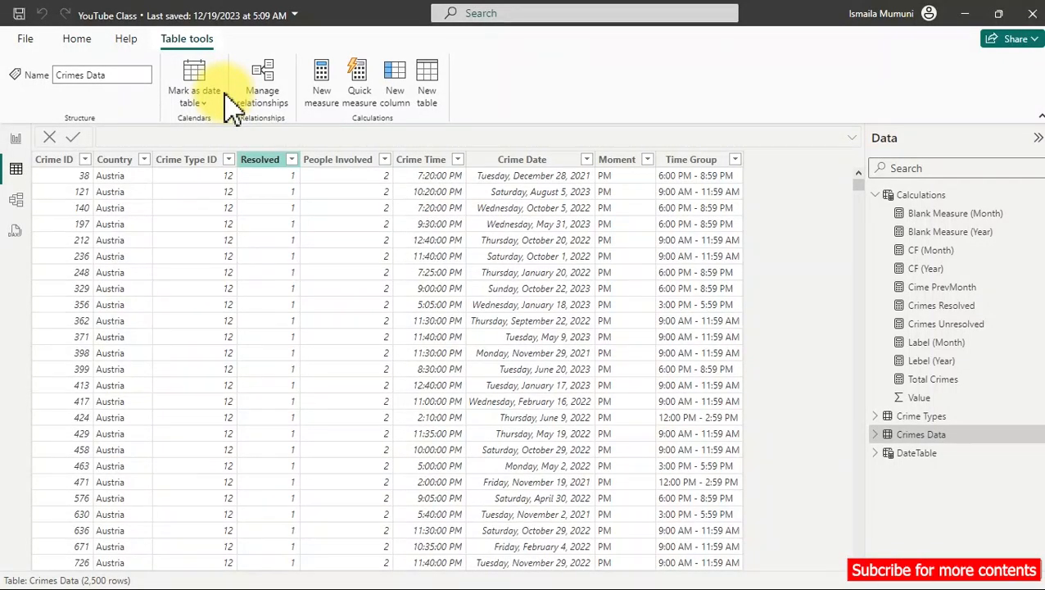
Examine the distinct values in the filter list of the Resolved column in the Crimes Data table.
{"action": "left_click", "coordinate": [261, 162]}
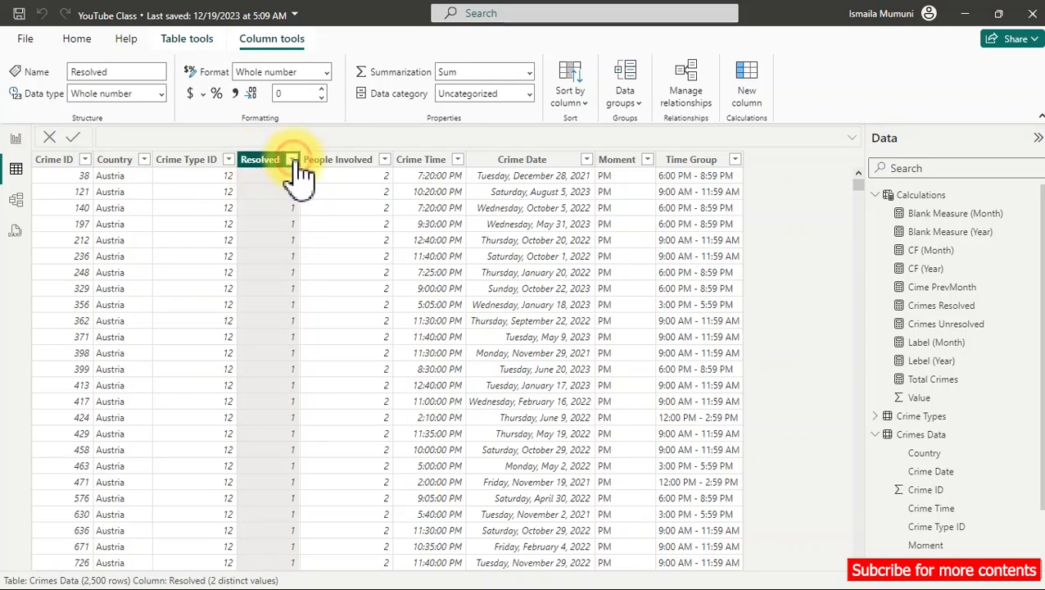
{"action": "left_click", "coordinate": [292, 160]}
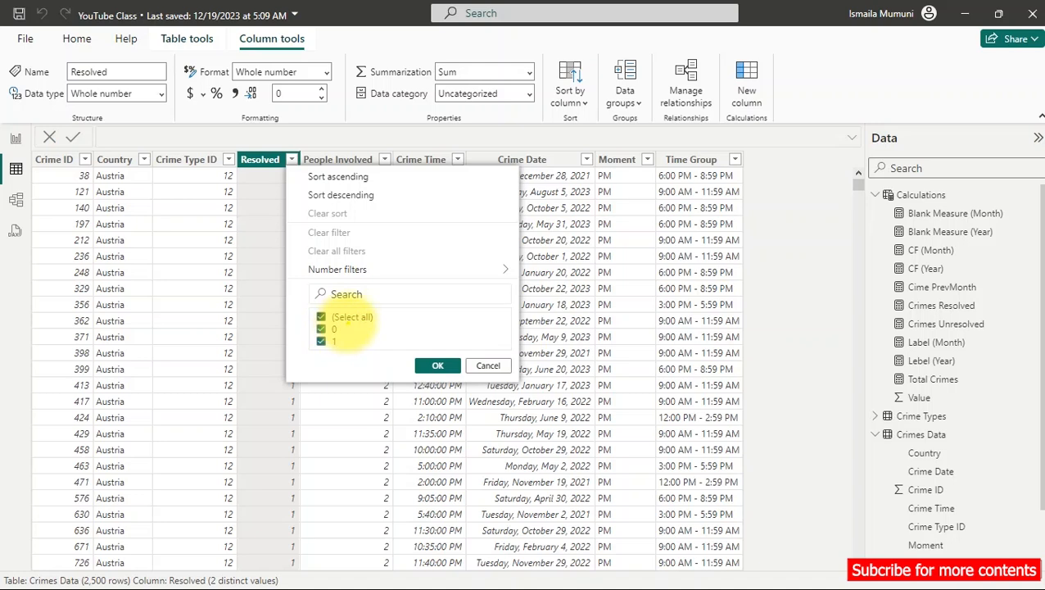
{"action": "left_click_drag", "start_coordinate": [341, 326], "coordinate": [407, 273]}
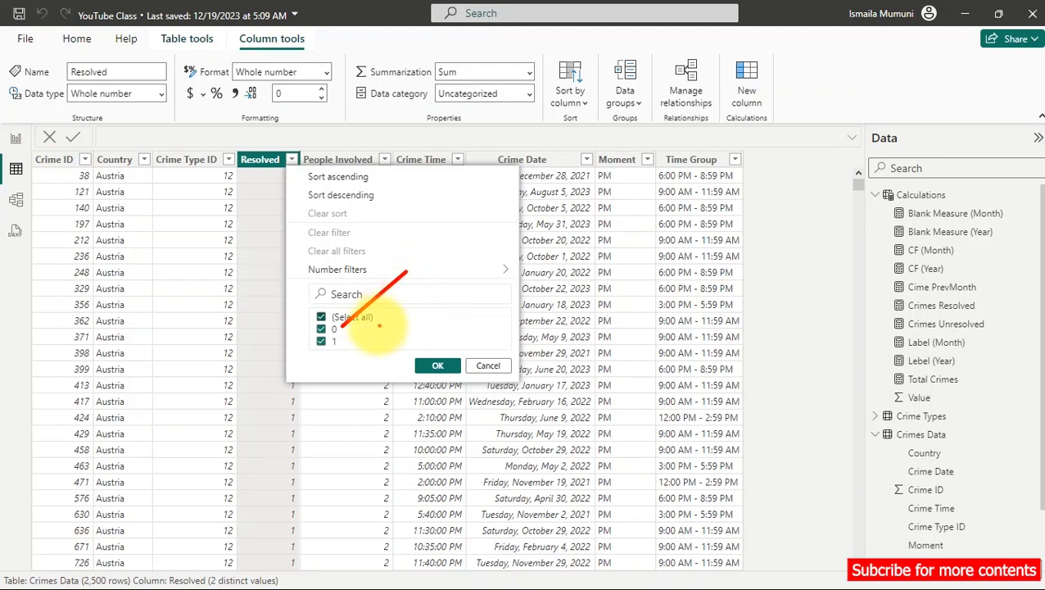
{"action": "left_click_drag", "start_coordinate": [344, 342], "coordinate": [437, 330]}
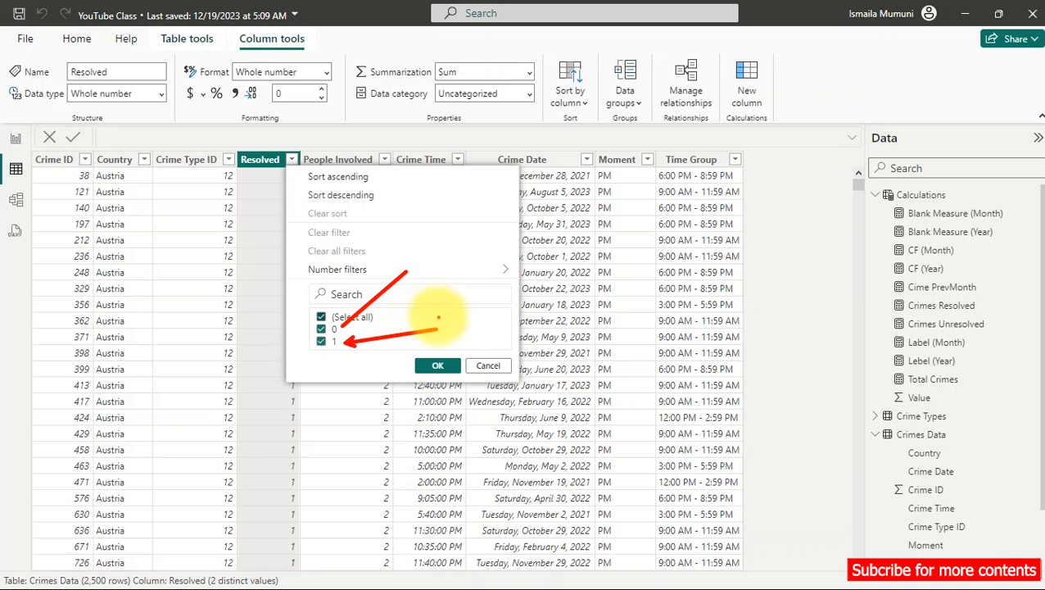
{"action": "left_click_drag", "start_coordinate": [408, 190], "coordinate": [421, 193]}
{"action": "mouse_move", "coordinate": [427, 170]}
{"action": "left_mouse_down"}
{"action": "mouse_move", "coordinate": [446, 243]}
{"action": "mouse_move", "coordinate": [456, 217]}
{"action": "mouse_move", "coordinate": [447, 214]}
{"action": "left_mouse_up"}
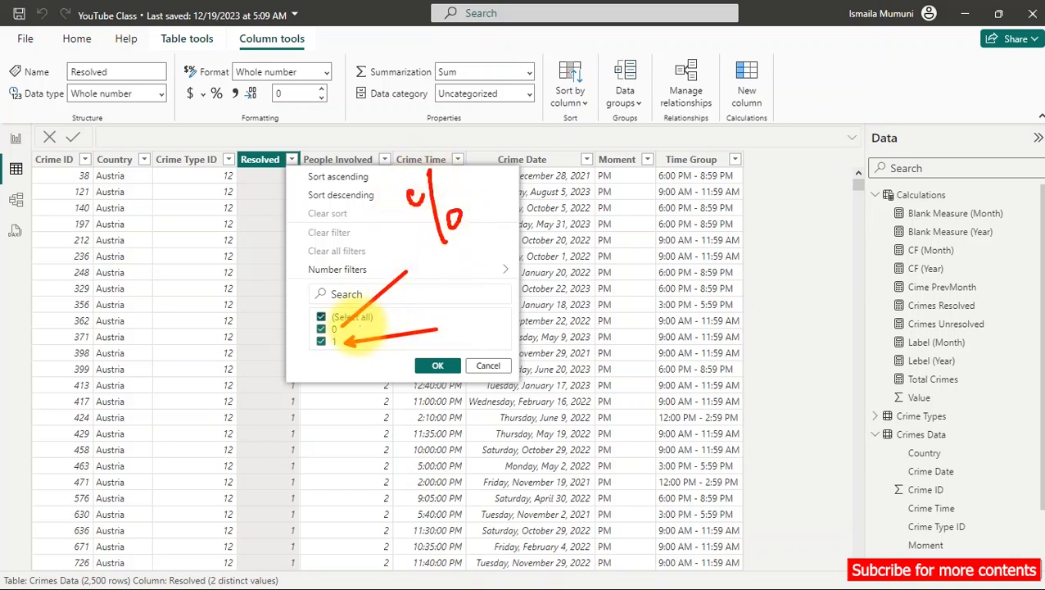
{"action": "mouse_move", "coordinate": [442, 258]}
{"action": "left_mouse_down"}
{"action": "mouse_move", "coordinate": [457, 314]}
{"action": "mouse_move", "coordinate": [501, 279]}
{"action": "mouse_move", "coordinate": [494, 239]}
{"action": "left_mouse_up"}
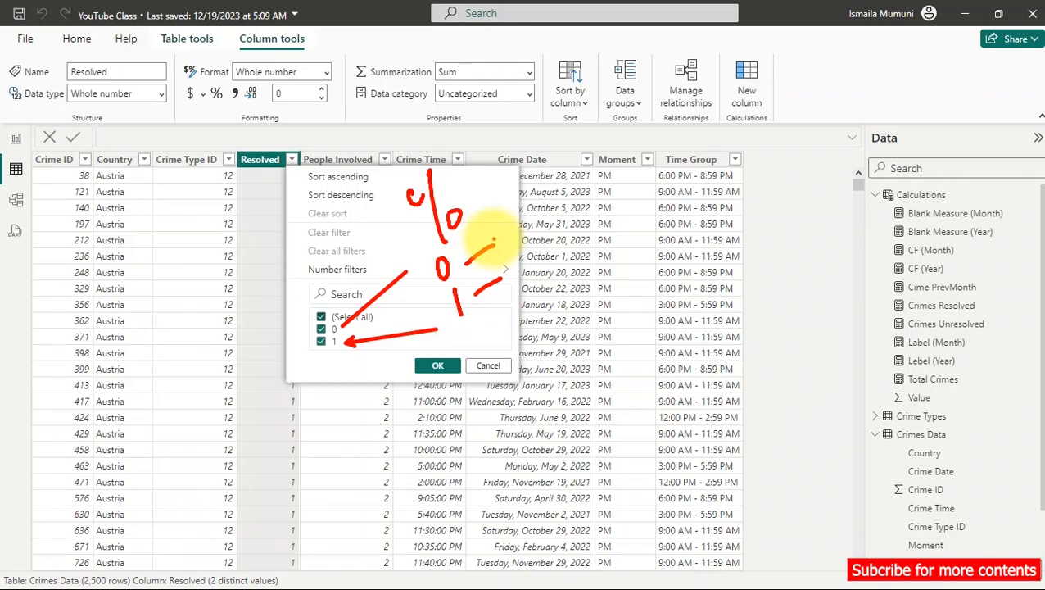
{"action": "key", "text": "Escape"}
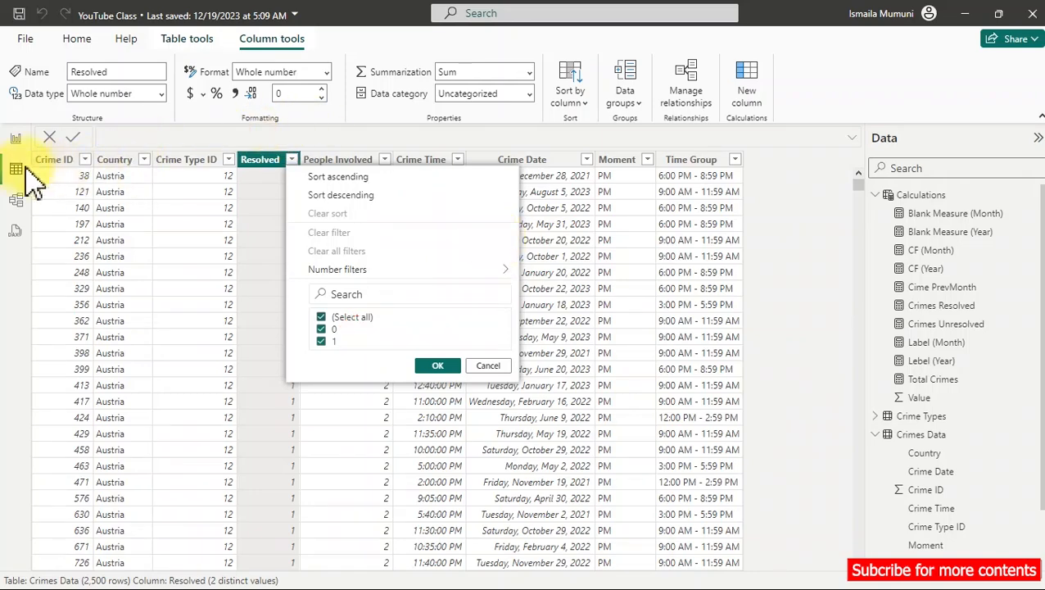
Return to the report view and examine the DIVIDE and CALCULATE parts of the Crimes Unresolved measure.
{"action": "left_click", "coordinate": [15, 139]}
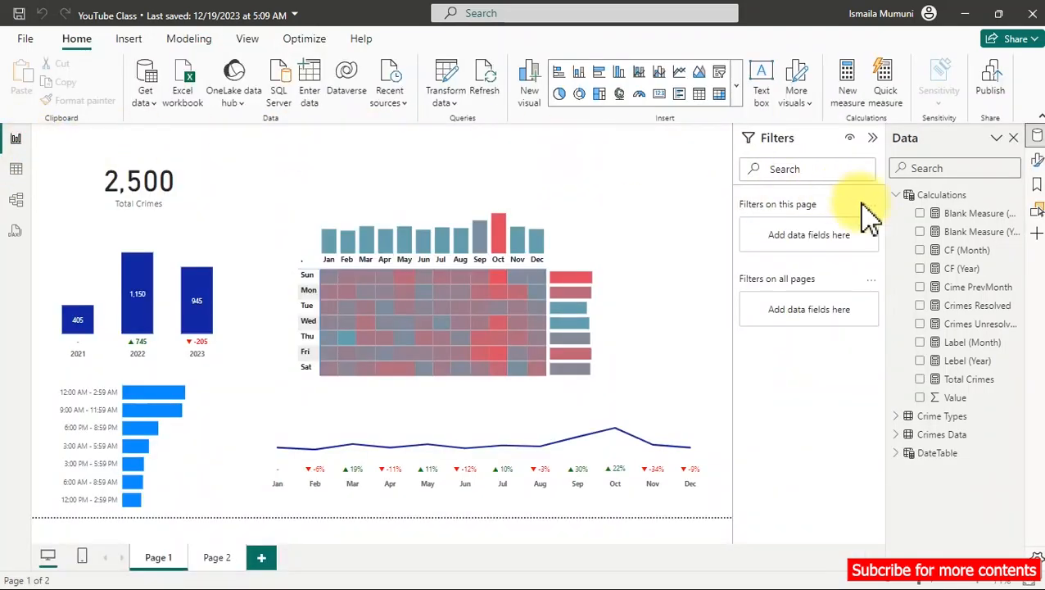
{"action": "left_click", "coordinate": [966, 326]}
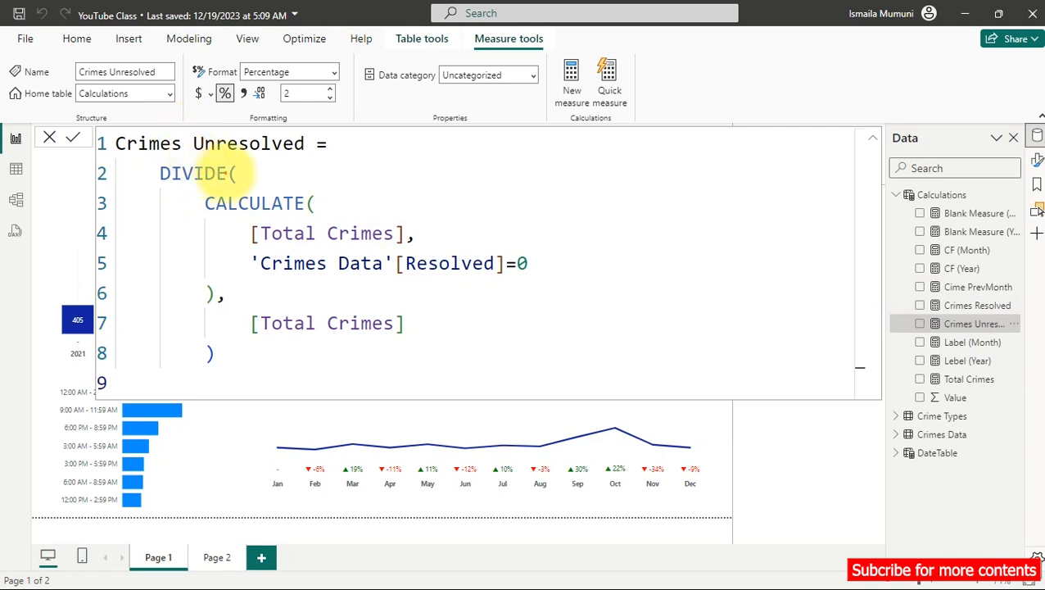
{"action": "left_click", "coordinate": [257, 175]}
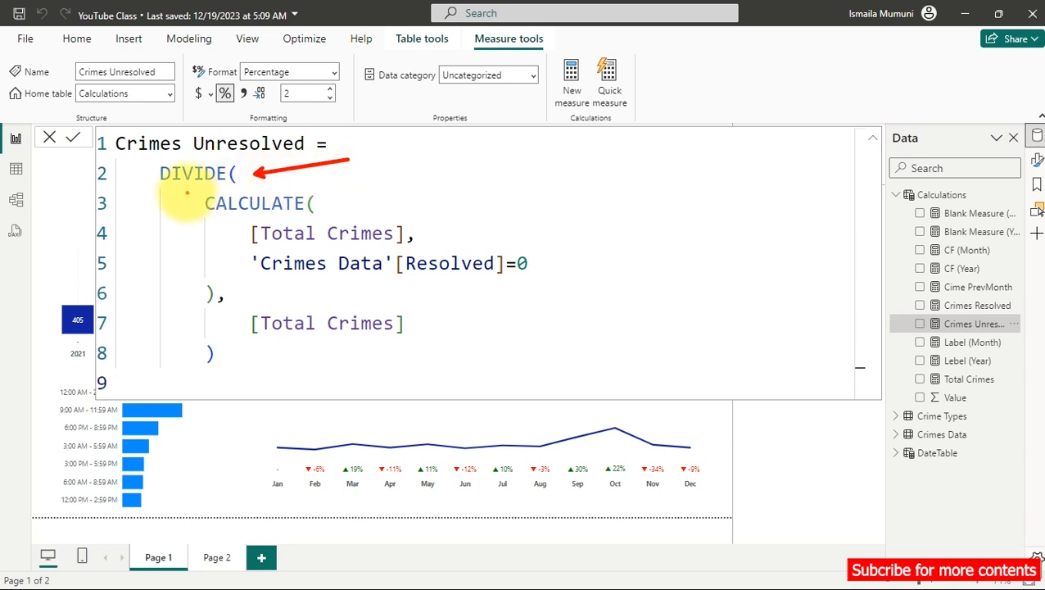
{"action": "mouse_move", "coordinate": [184, 191]}
{"action": "left_mouse_down"}
{"action": "mouse_move", "coordinate": [319, 234]}
{"action": "mouse_move", "coordinate": [349, 316]}
{"action": "mouse_move", "coordinate": [591, 296]}
{"action": "mouse_move", "coordinate": [583, 300]}
{"action": "left_mouse_up"}
{"action": "mouse_move", "coordinate": [590, 233]}
{"action": "left_mouse_down"}
{"action": "mouse_move", "coordinate": [662, 175]}
{"action": "mouse_move", "coordinate": [649, 179]}
{"action": "left_mouse_up"}
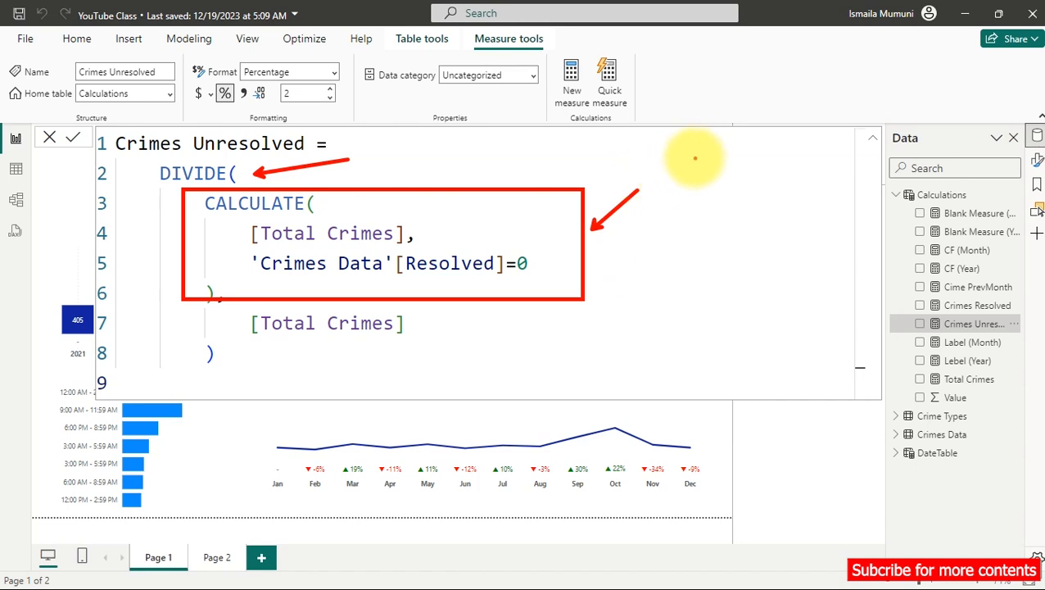
{"action": "left_click_drag", "start_coordinate": [693, 154], "coordinate": [705, 161]}
{"action": "left_click_drag", "start_coordinate": [683, 203], "coordinate": [740, 194]}
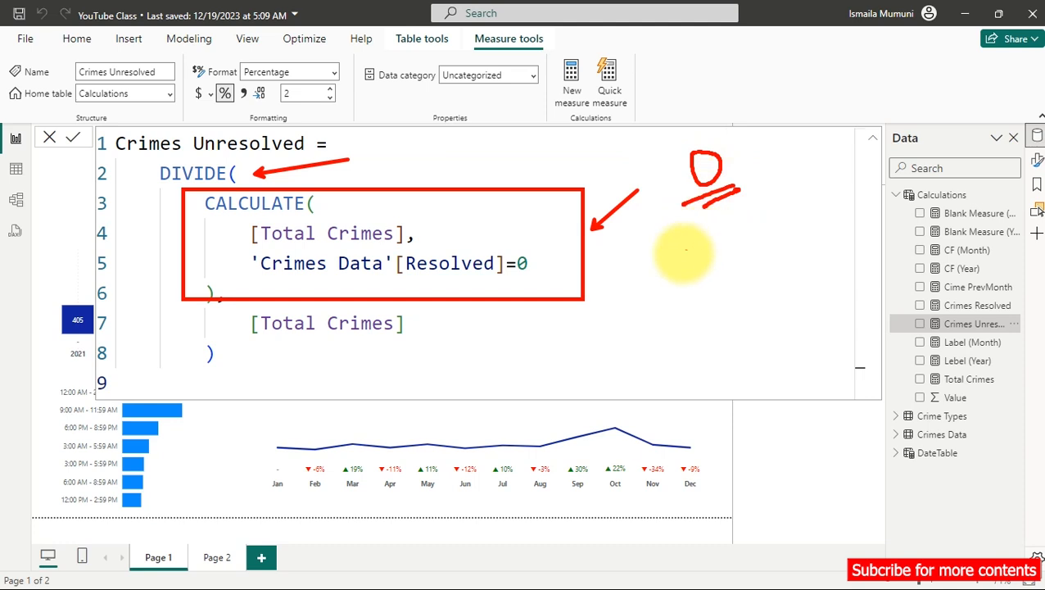
{"action": "mouse_move", "coordinate": [740, 319]}
{"action": "left_mouse_down"}
{"action": "mouse_move", "coordinate": [725, 265]}
{"action": "mouse_move", "coordinate": [717, 284]}
{"action": "mouse_move", "coordinate": [744, 327]}
{"action": "left_mouse_up"}
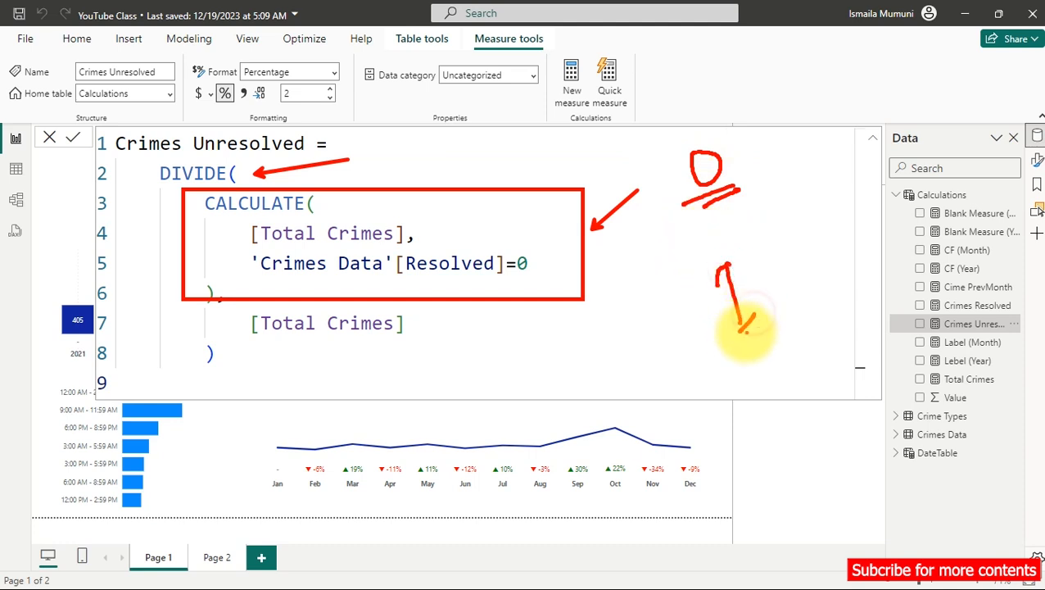
{"action": "left_click_drag", "start_coordinate": [757, 281], "coordinate": [801, 243]}
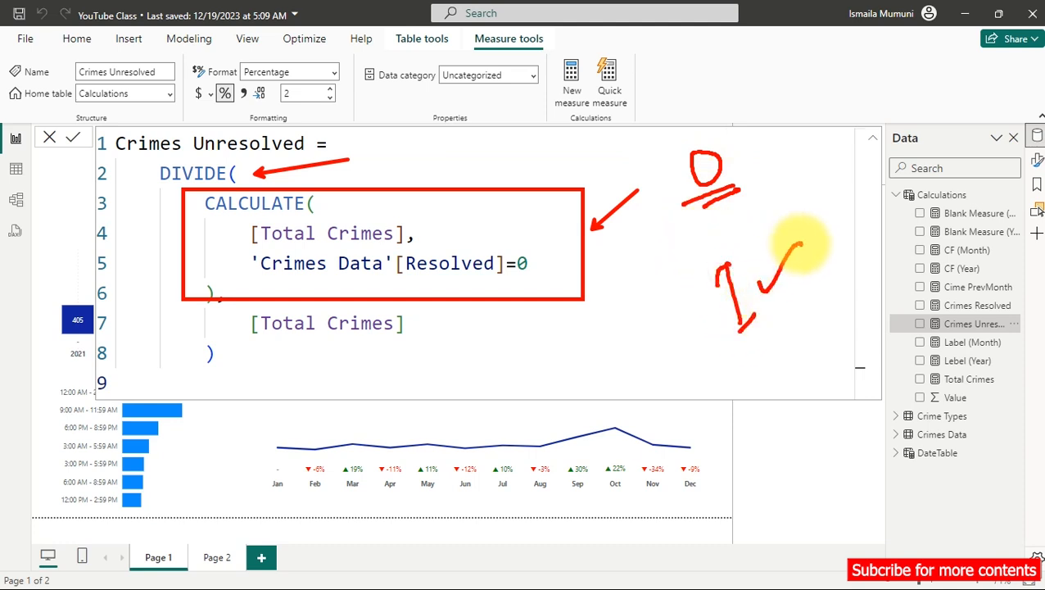
{"action": "mouse_move", "coordinate": [237, 306]}
{"action": "left_mouse_down"}
{"action": "mouse_move", "coordinate": [340, 344]}
{"action": "mouse_move", "coordinate": [420, 344]}
{"action": "mouse_move", "coordinate": [375, 315]}
{"action": "mouse_move", "coordinate": [264, 291]}
{"action": "left_mouse_up"}
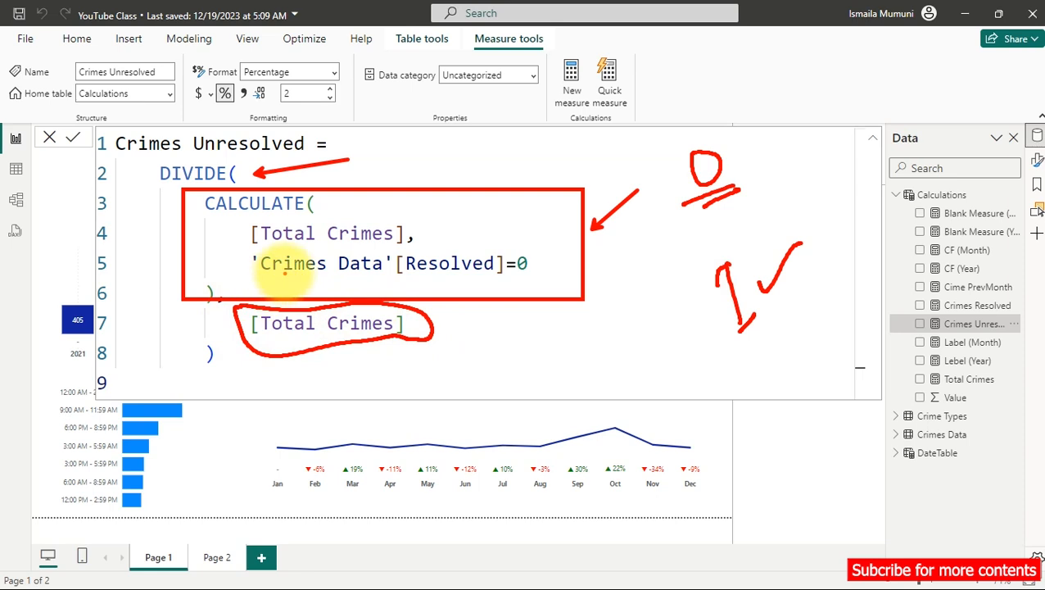
{"action": "key", "text": "Escape"}
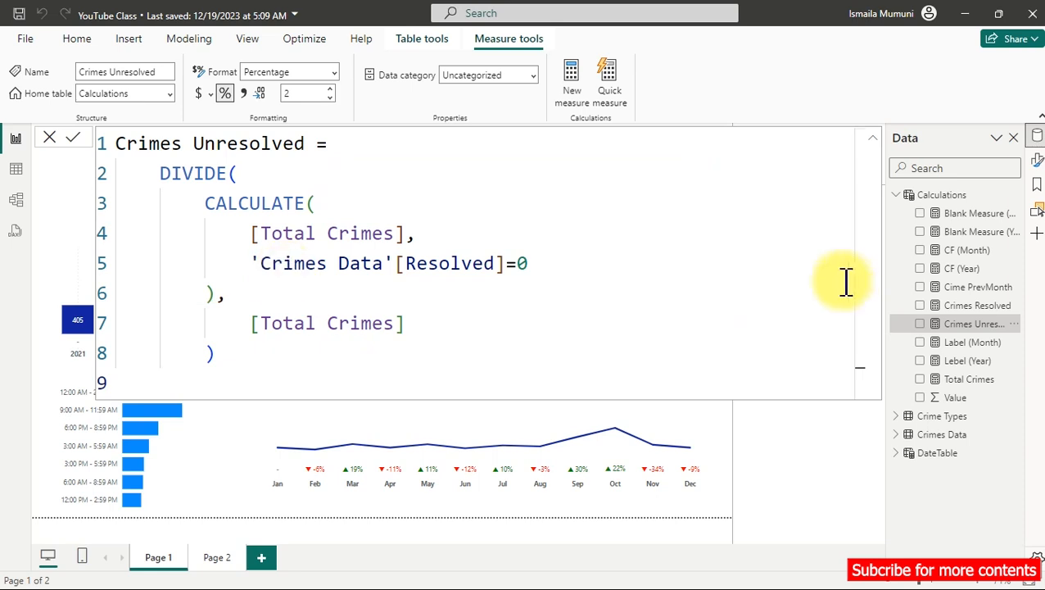
Open the Crimes Resolved measure and examine its Resolved condition, its name and its percentage format.
{"action": "left_click", "coordinate": [970, 305]}
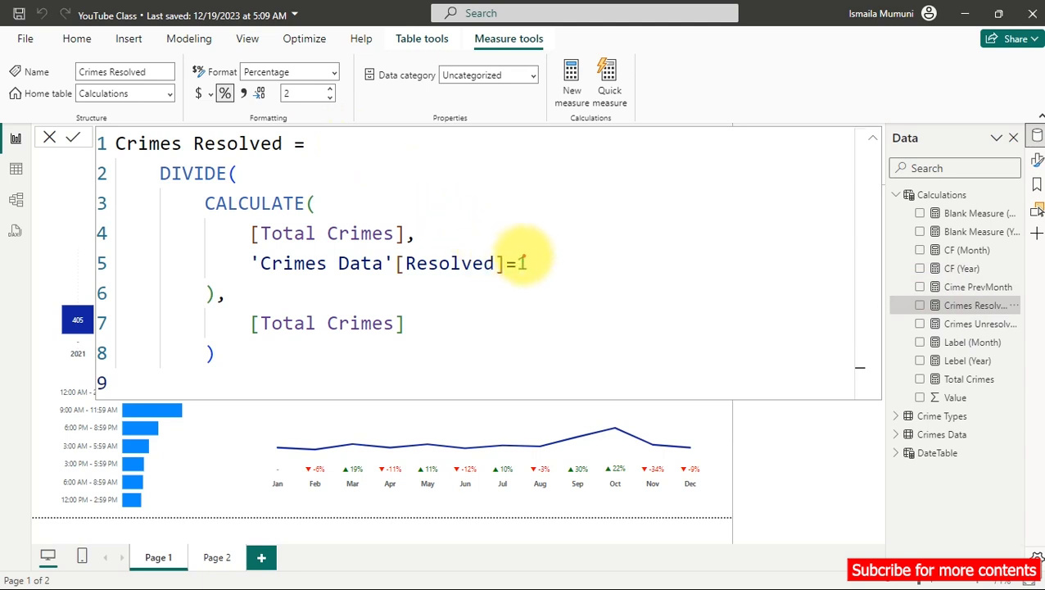
{"action": "key", "text": "ctrl+2"}
{"action": "left_click_drag", "start_coordinate": [501, 258], "coordinate": [496, 248]}
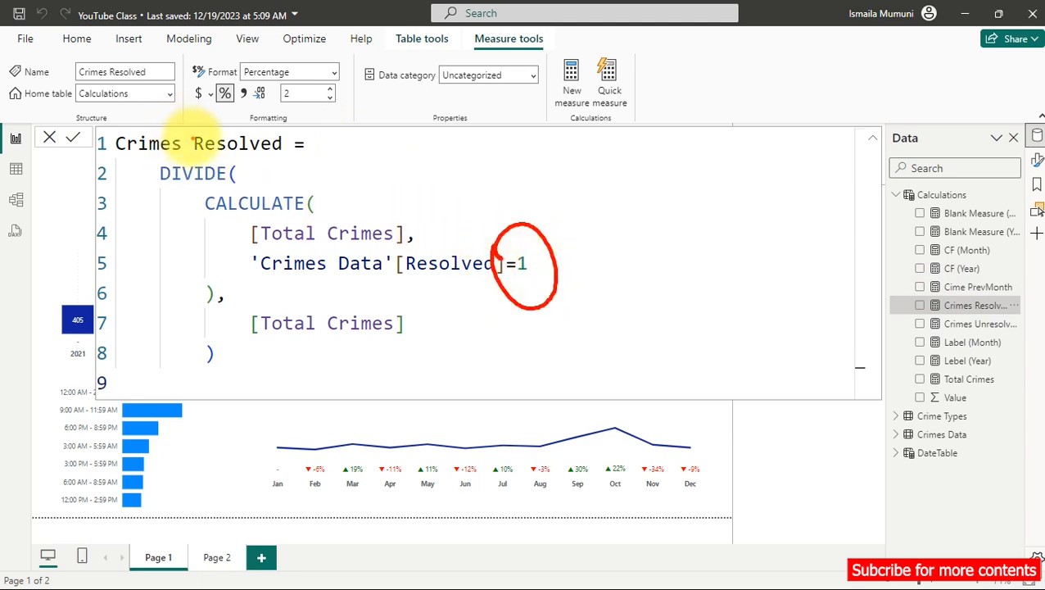
{"action": "mouse_move", "coordinate": [188, 133]}
{"action": "left_mouse_down"}
{"action": "mouse_move", "coordinate": [264, 156]}
{"action": "mouse_move", "coordinate": [299, 146]}
{"action": "mouse_move", "coordinate": [277, 131]}
{"action": "mouse_move", "coordinate": [185, 134]}
{"action": "left_mouse_up"}
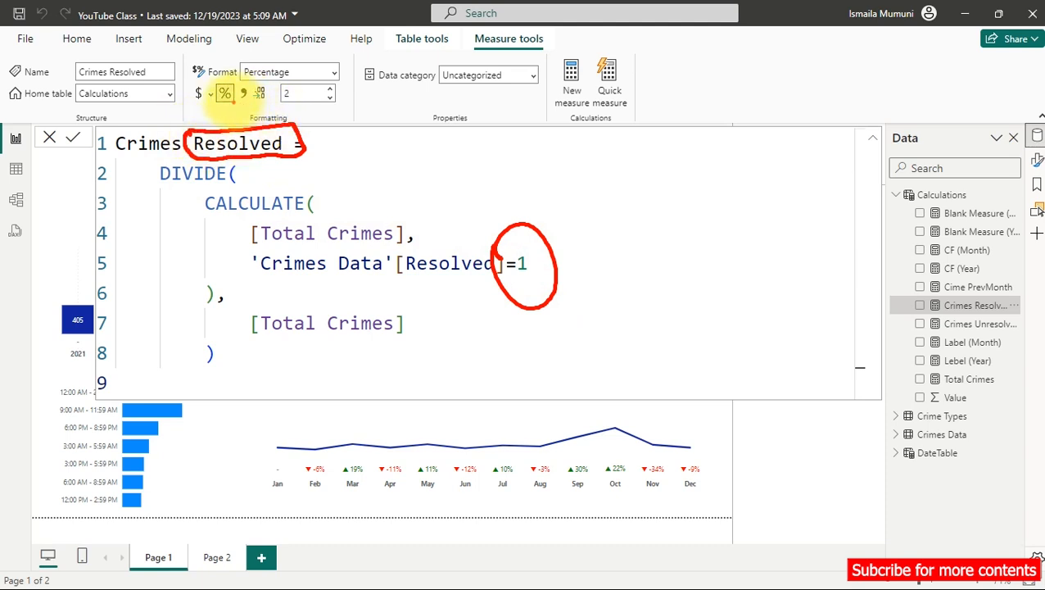
{"action": "left_click_drag", "start_coordinate": [224, 93], "coordinate": [404, 167]}
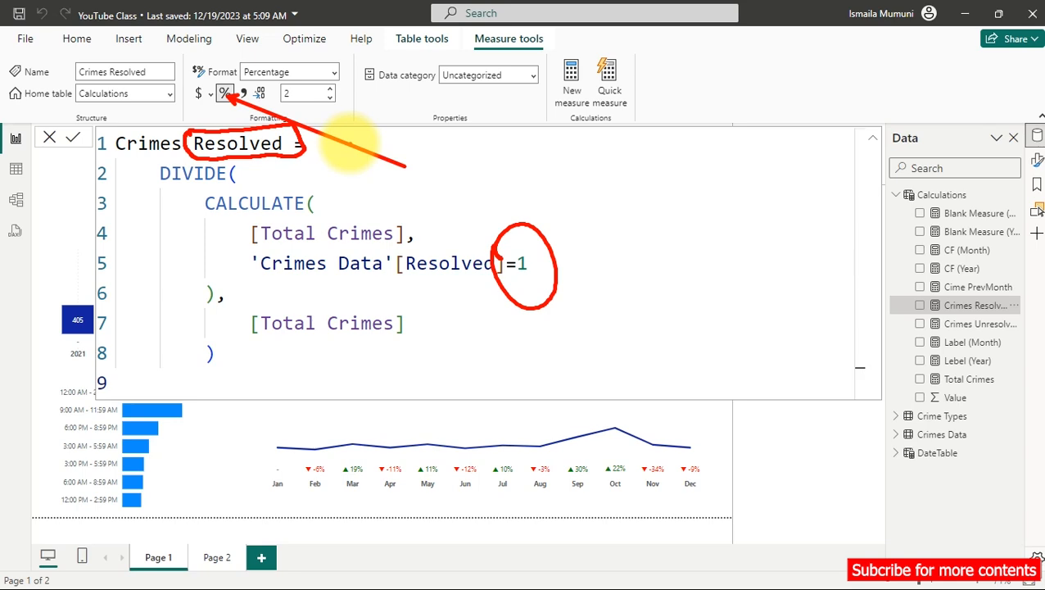
{"action": "key", "text": "Escape"}
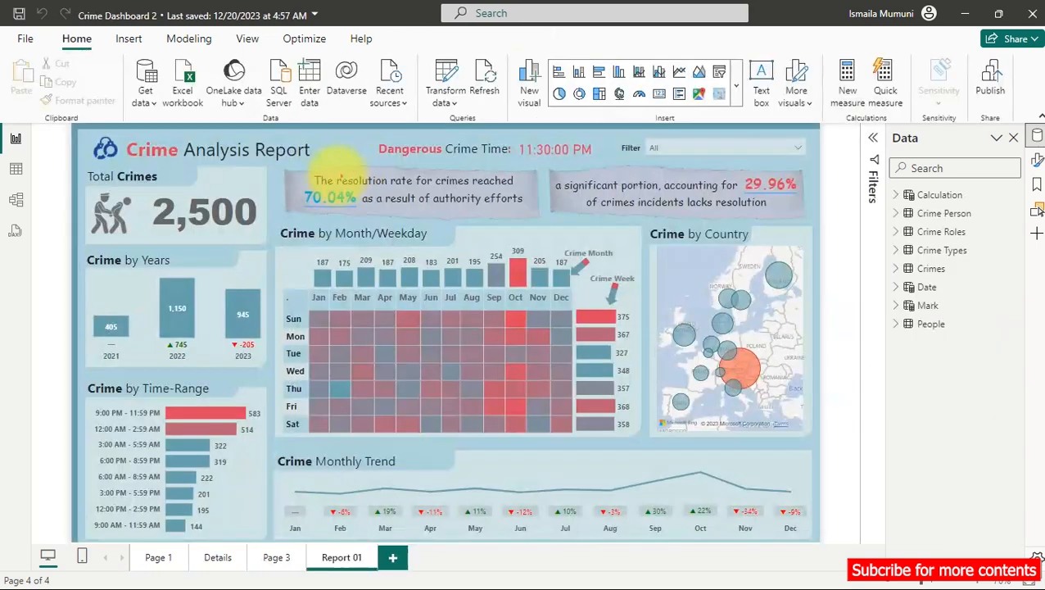
Examine the resolved and unresolved rate statements with their percentages on the Crime Analysis Report page.
{"action": "mouse_move", "coordinate": [287, 161]}
{"action": "left_mouse_down"}
{"action": "mouse_move", "coordinate": [278, 176]}
{"action": "mouse_move", "coordinate": [401, 229]}
{"action": "mouse_move", "coordinate": [498, 219]}
{"action": "mouse_move", "coordinate": [537, 187]}
{"action": "mouse_move", "coordinate": [458, 158]}
{"action": "mouse_move", "coordinate": [282, 162]}
{"action": "left_mouse_up"}
{"action": "mouse_move", "coordinate": [561, 160]}
{"action": "left_mouse_down"}
{"action": "mouse_move", "coordinate": [536, 201]}
{"action": "mouse_move", "coordinate": [704, 219]}
{"action": "mouse_move", "coordinate": [786, 215]}
{"action": "mouse_move", "coordinate": [807, 172]}
{"action": "mouse_move", "coordinate": [768, 158]}
{"action": "mouse_move", "coordinate": [550, 166]}
{"action": "left_mouse_up"}
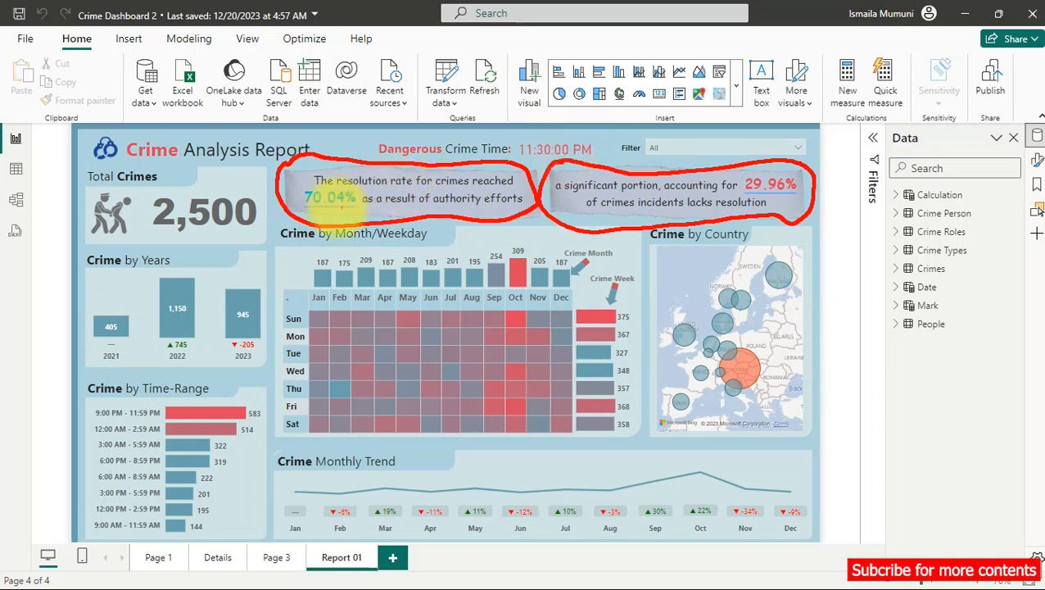
{"action": "left_click_drag", "start_coordinate": [357, 209], "coordinate": [296, 224]}
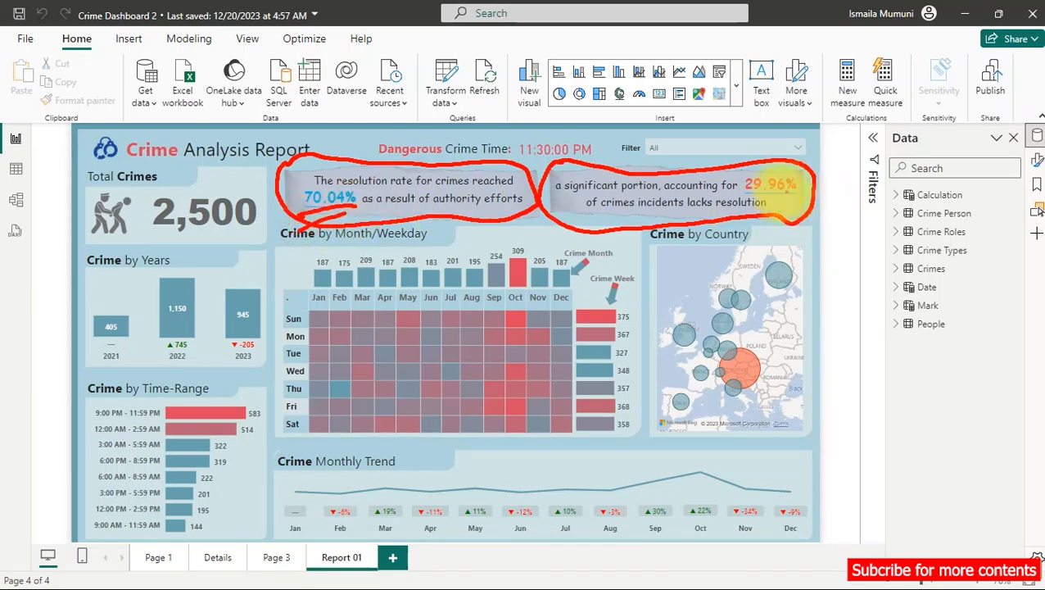
{"action": "left_click_drag", "start_coordinate": [762, 211], "coordinate": [807, 192]}
{"action": "left_click_drag", "start_coordinate": [559, 209], "coordinate": [577, 205]}
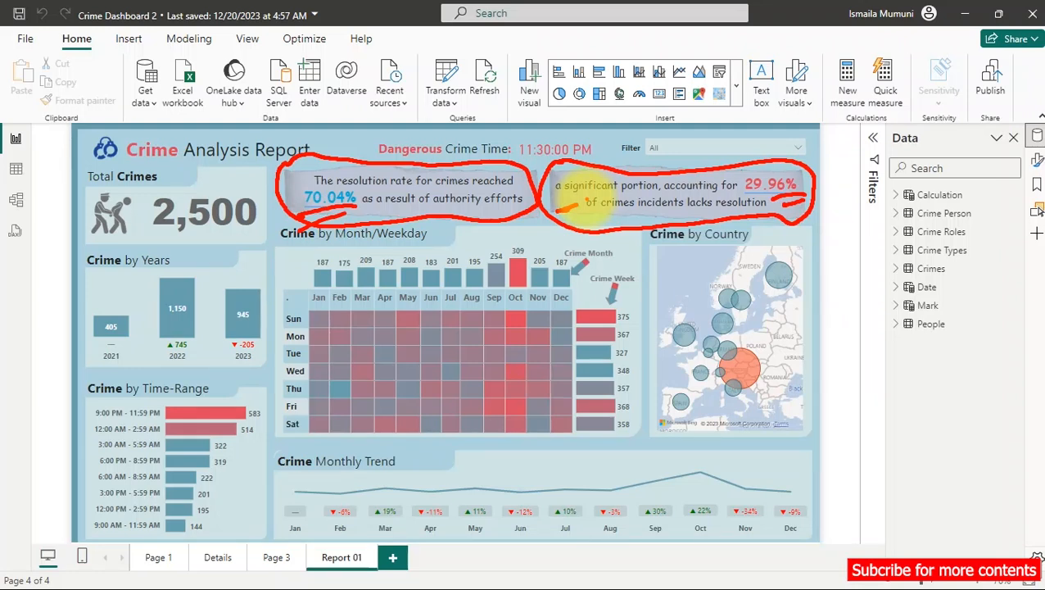
Return to the YouTube Class report, insert a text box across the upper part of Page 1, and remove the extra one beside the heatmap.
{"action": "key", "text": "Escape"}
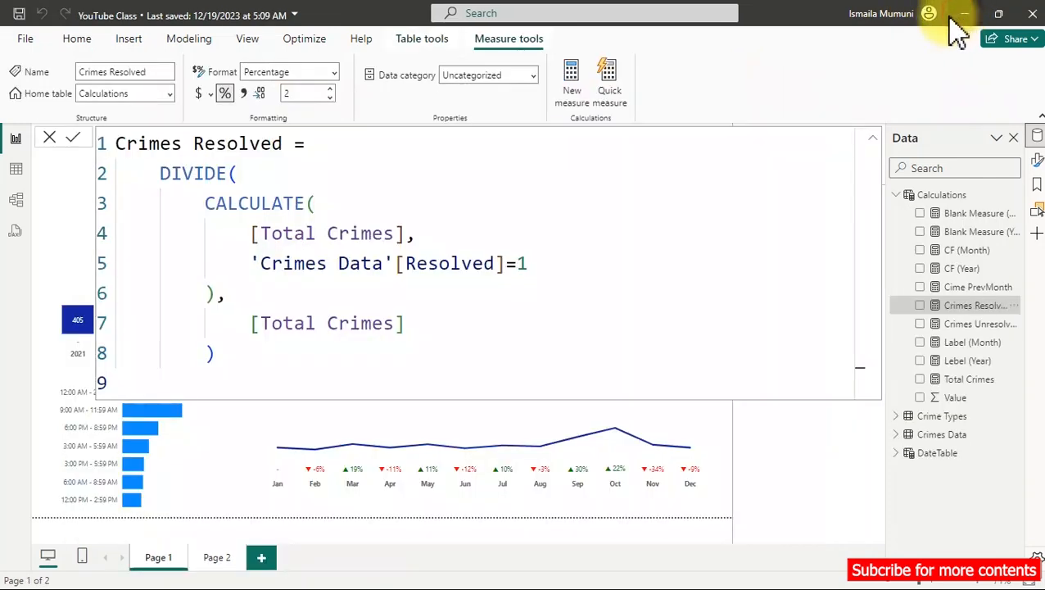
{"action": "left_click", "coordinate": [735, 434]}
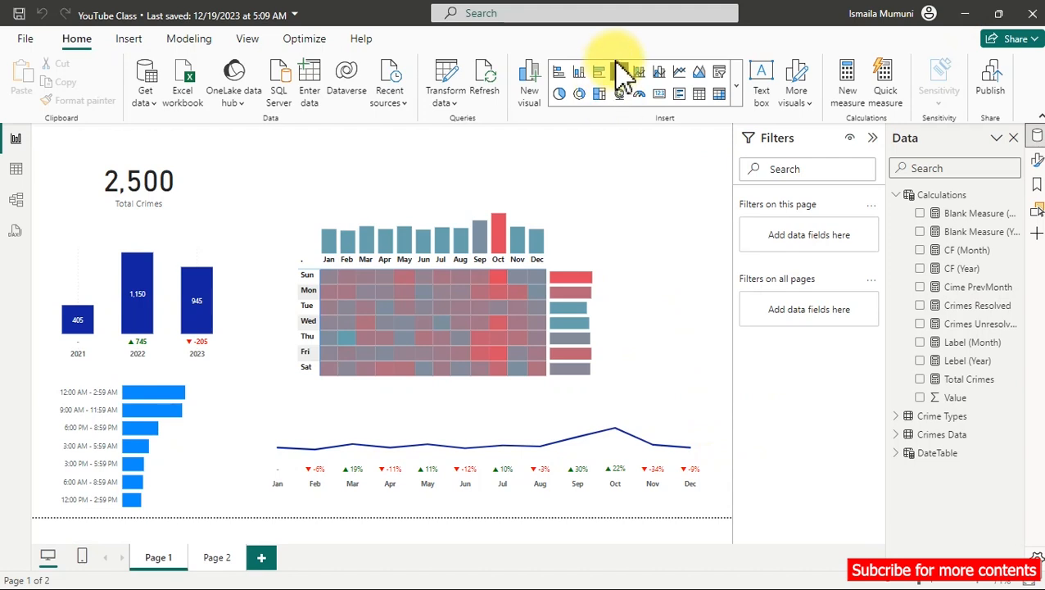
{"action": "left_click", "coordinate": [763, 80]}
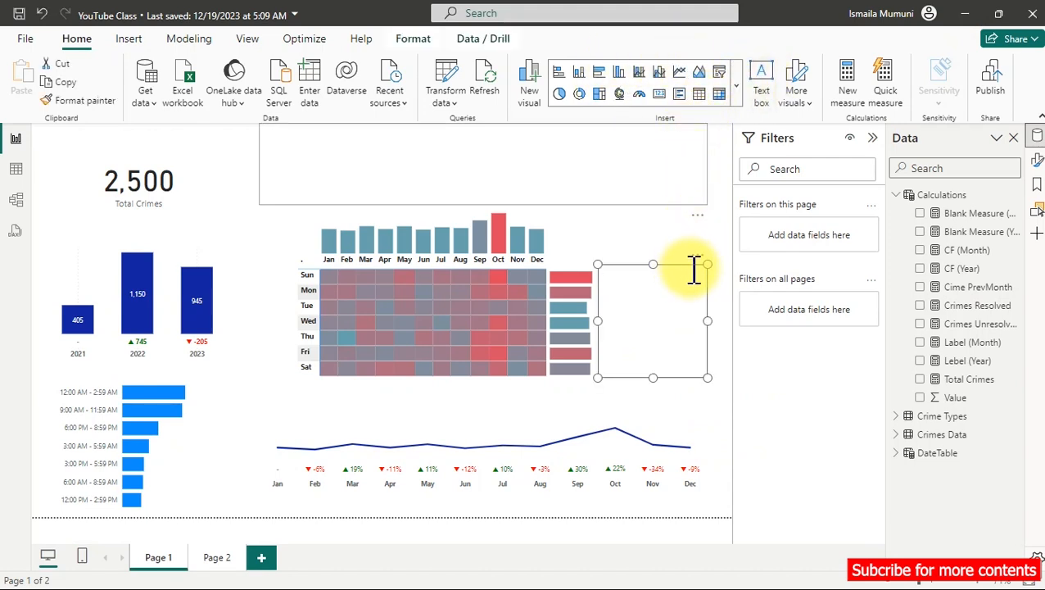
{"action": "left_click", "coordinate": [699, 265]}
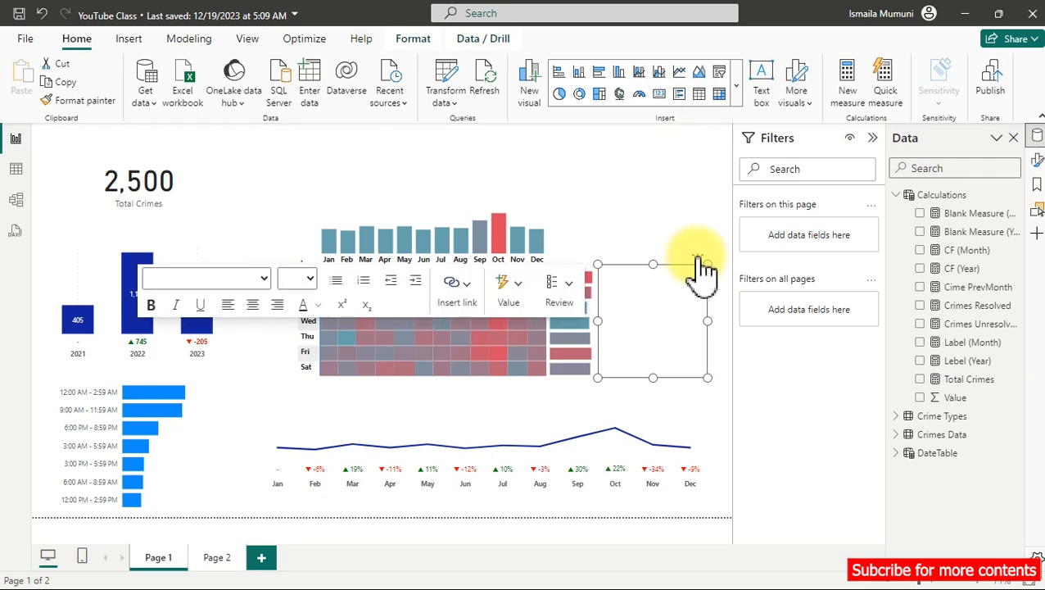
{"action": "left_click", "coordinate": [697, 257]}
{"action": "left_click", "coordinate": [742, 274]}
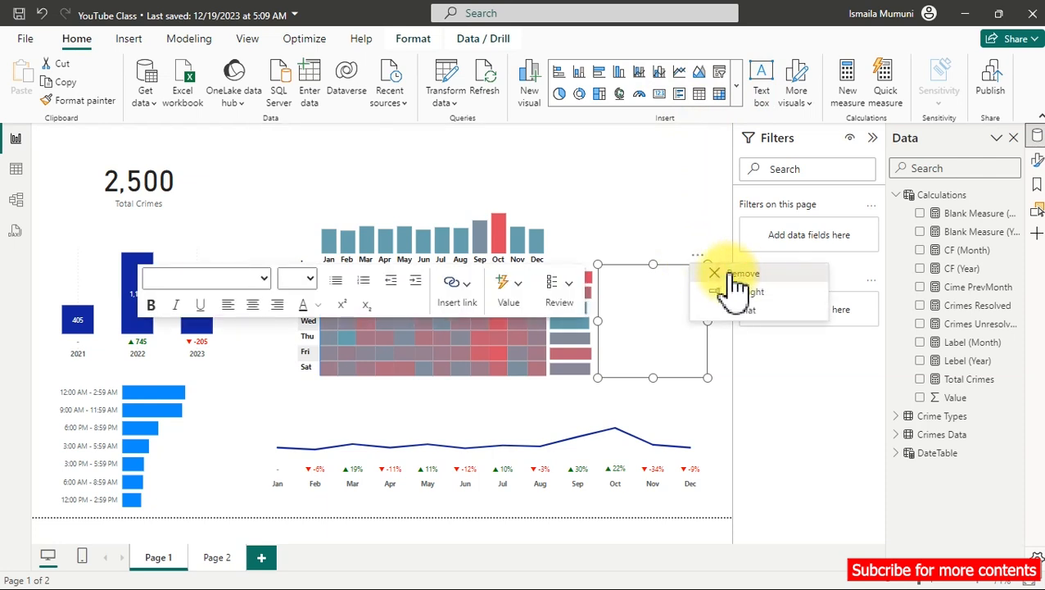
Set the font size of the text box above the column chart to 14 and write "The resolved rate of crimes reached".
{"action": "left_click", "coordinate": [554, 185]}
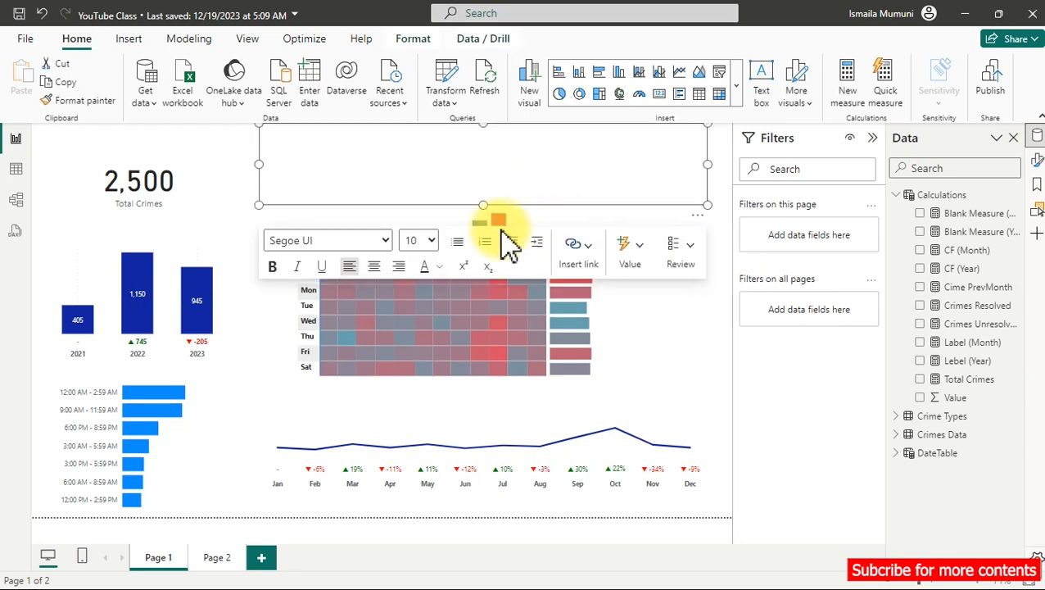
{"action": "left_click", "coordinate": [421, 241]}
{"action": "left_click", "coordinate": [430, 242]}
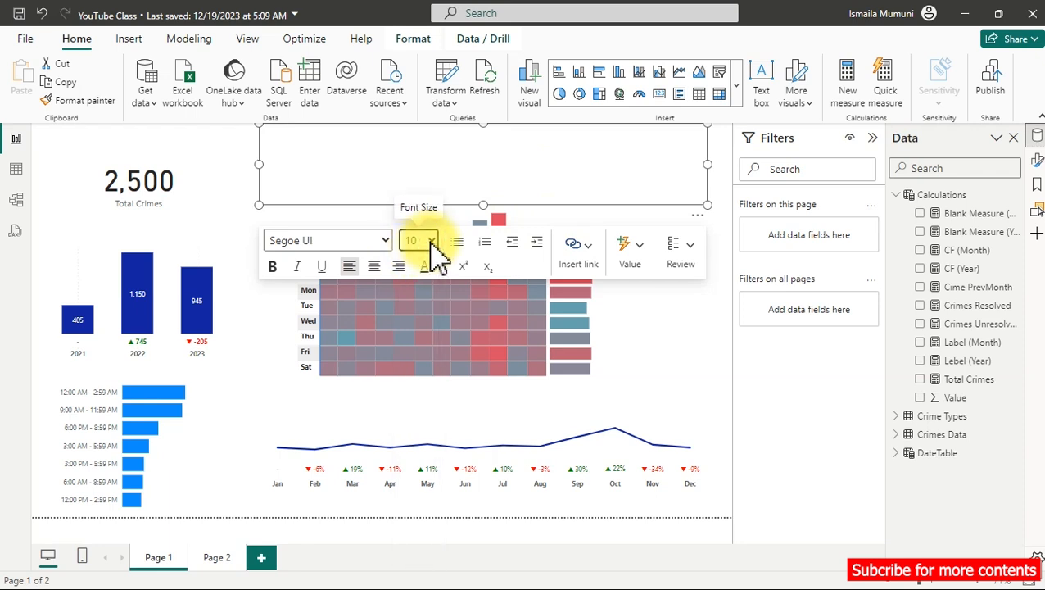
{"action": "left_click", "coordinate": [427, 241]}
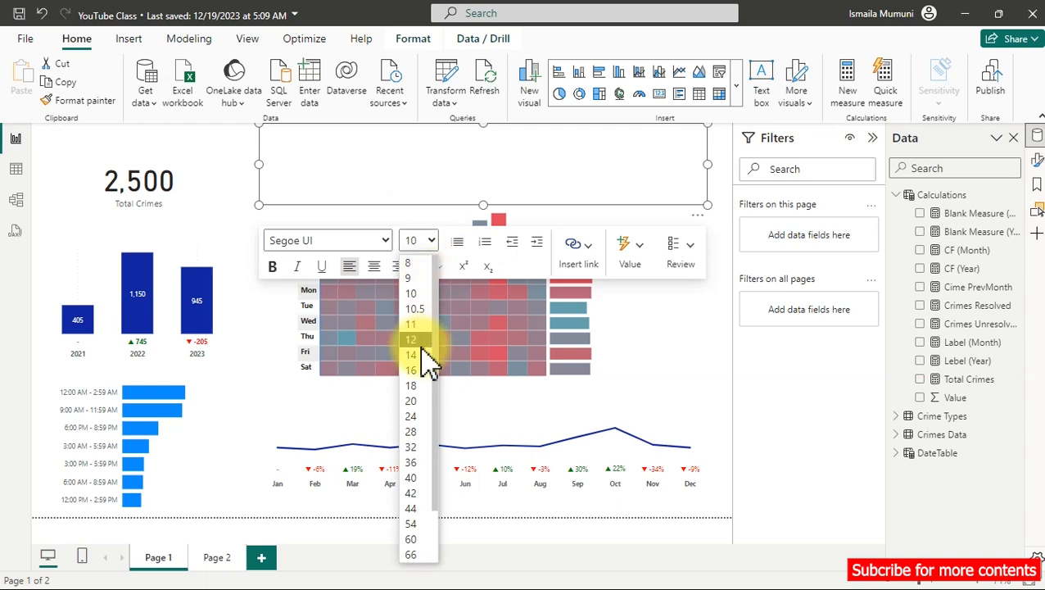
{"action": "left_click", "coordinate": [418, 354]}
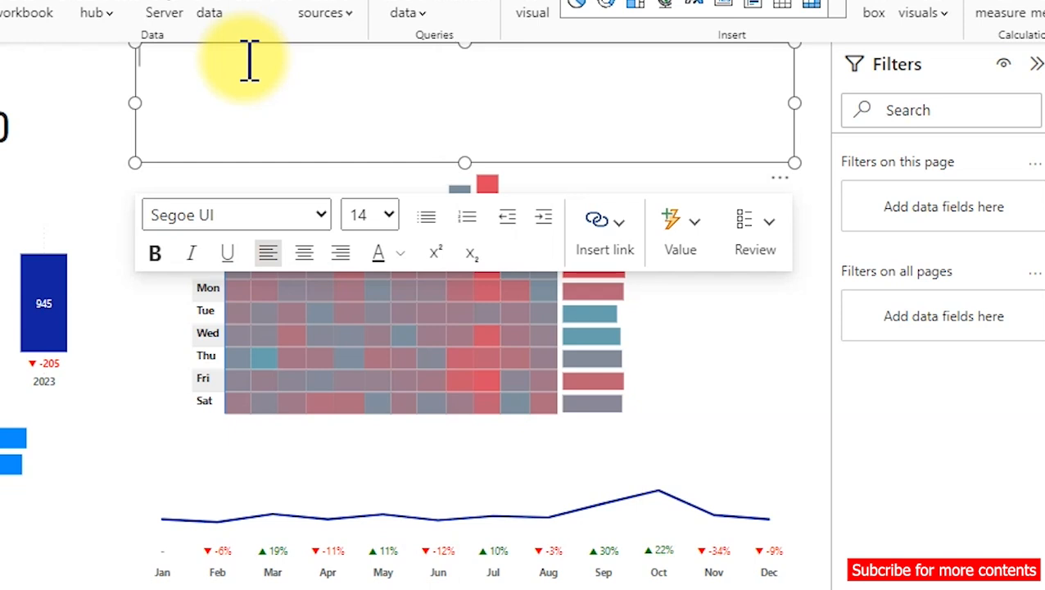
{"action": "type", "text": "The resolve"}
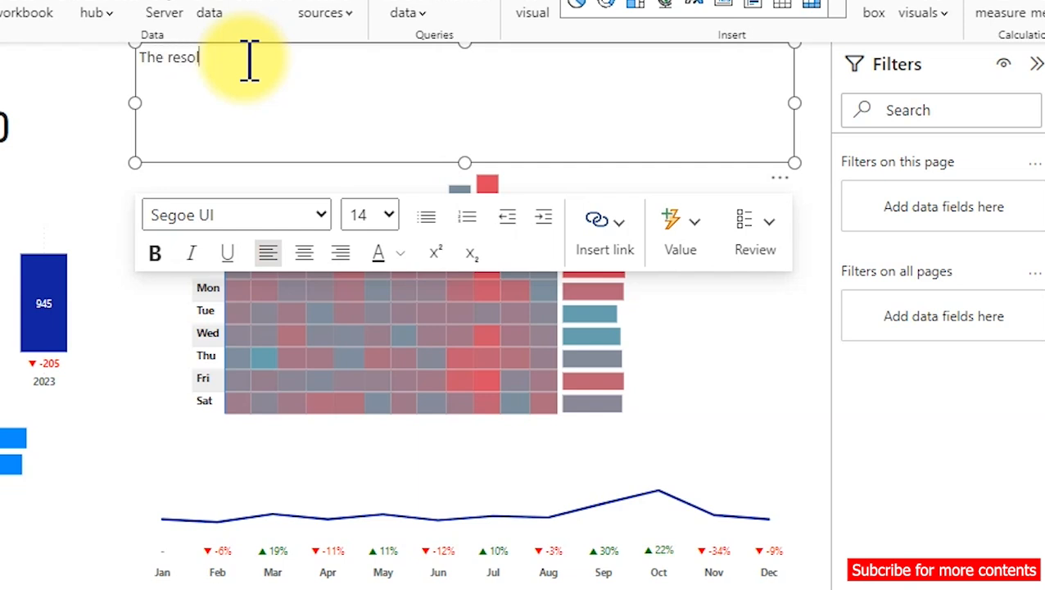
{"action": "type", "text": "d rate of crimes reached"}
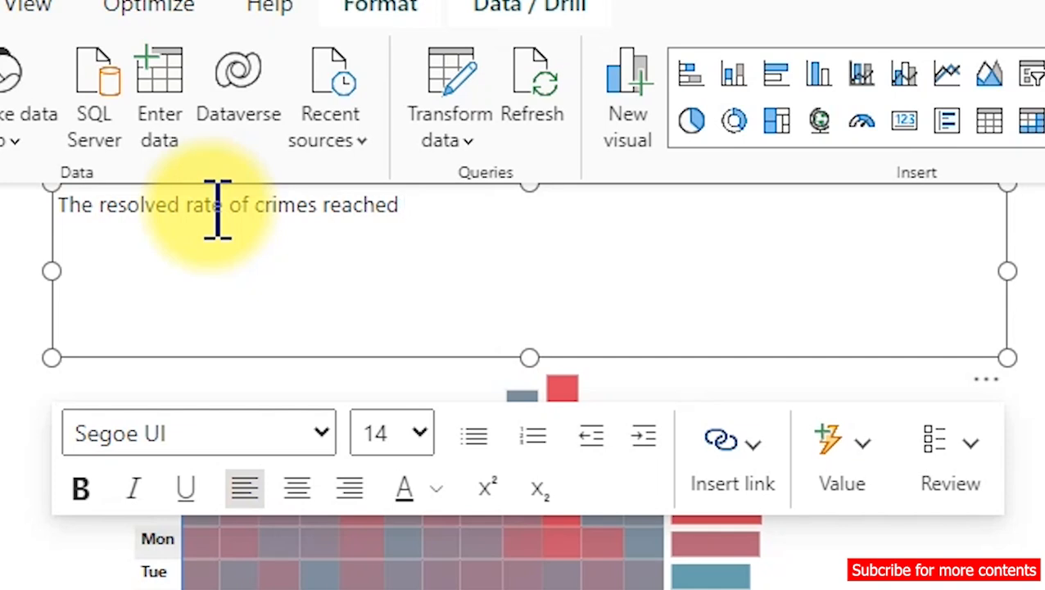
{"action": "type", "text": "80%"}
{"action": "key", "text": "BackSpace"}
{"action": "key", "text": "BackSpace"}
{"action": "key", "text": "BackSpace"}
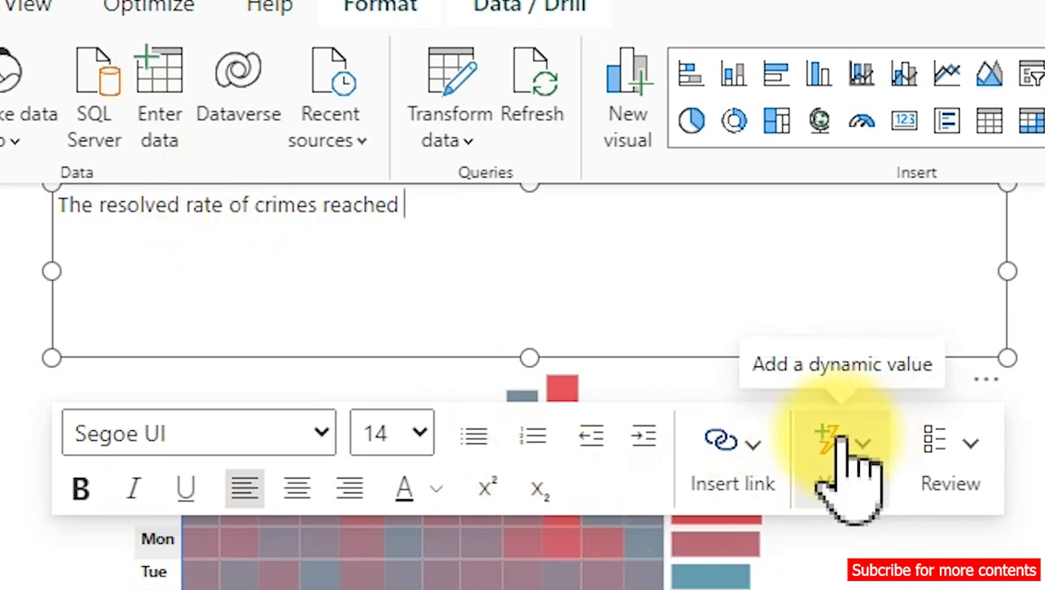
Insert the crimes resolved dynamic value after "reached" and set the font size for the text following it to 14.
{"action": "left_click", "coordinate": [837, 436]}
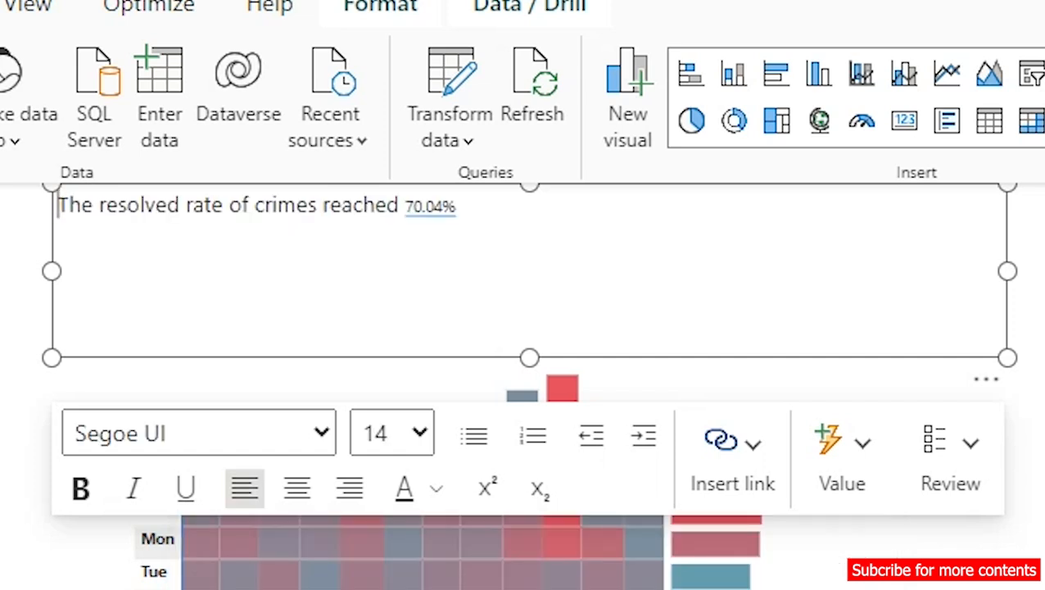
{"action": "left_click", "coordinate": [488, 207]}
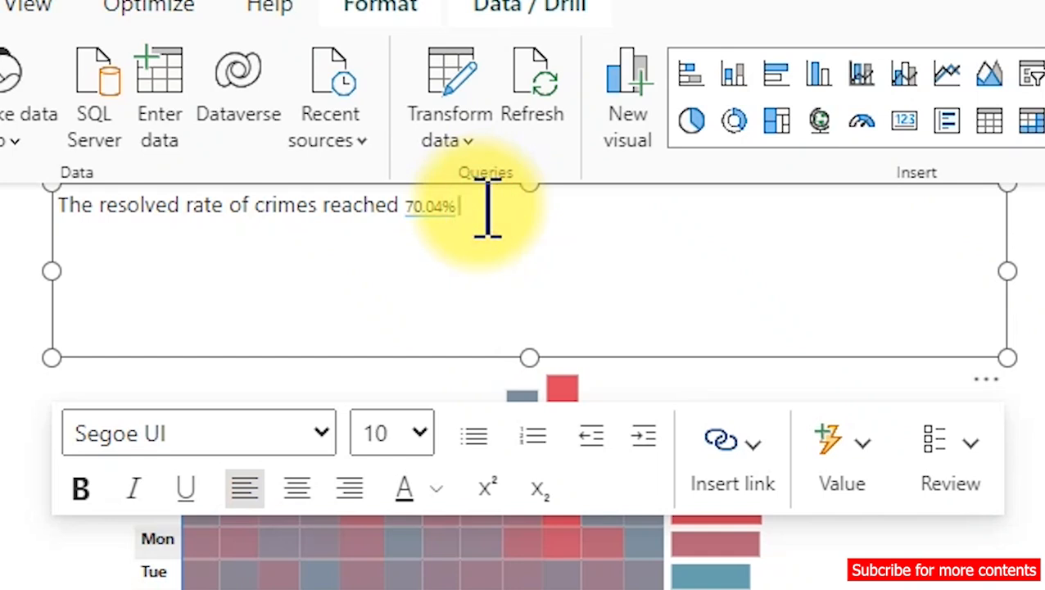
{"action": "left_click", "coordinate": [410, 434]}
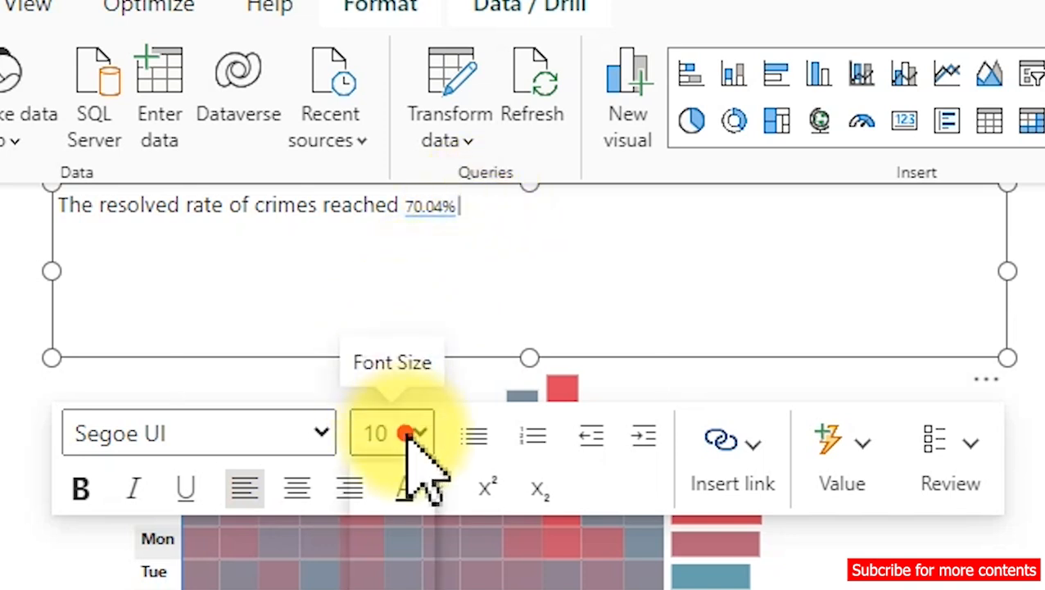
{"action": "key", "text": "1"}
{"action": "key", "text": "4"}
{"action": "key", "text": "Return"}
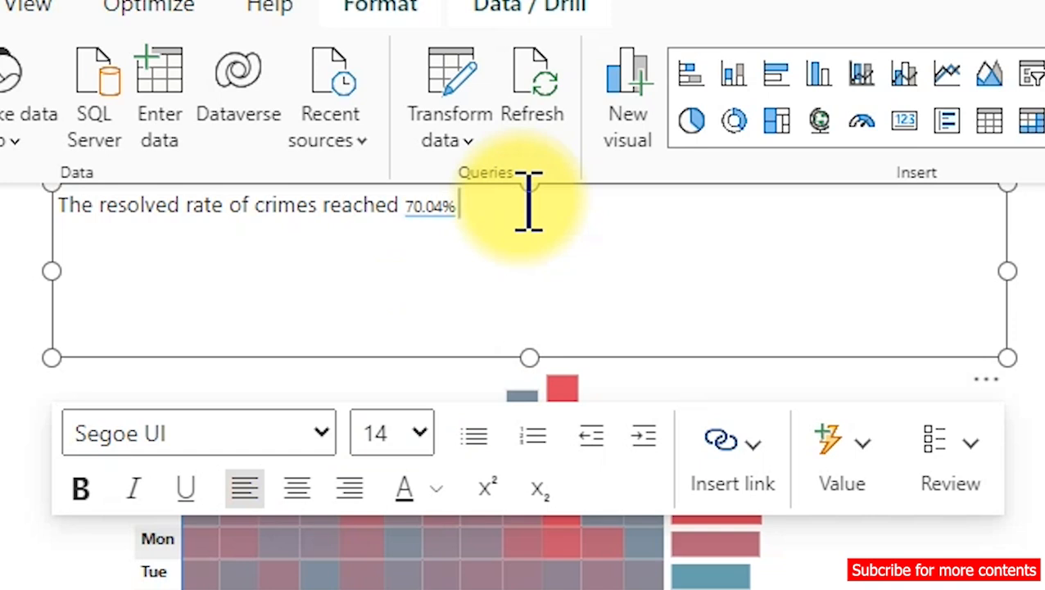
Complete the resolved-rate sentence after the percentage with "as a result of authority efforts".
{"action": "type", "text": "as a result"}
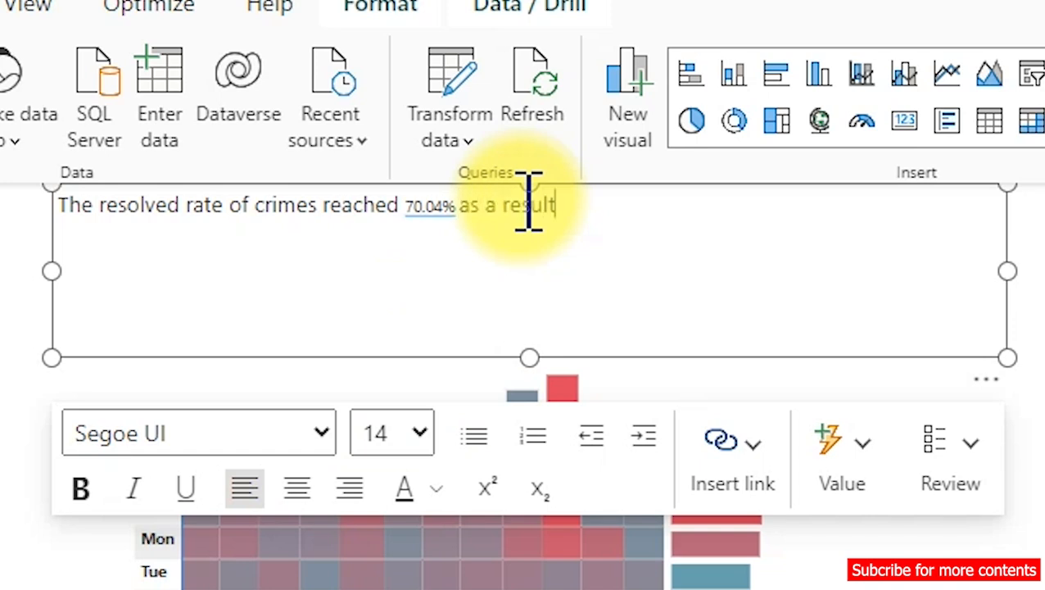
{"action": "type", "text": " of aut"}
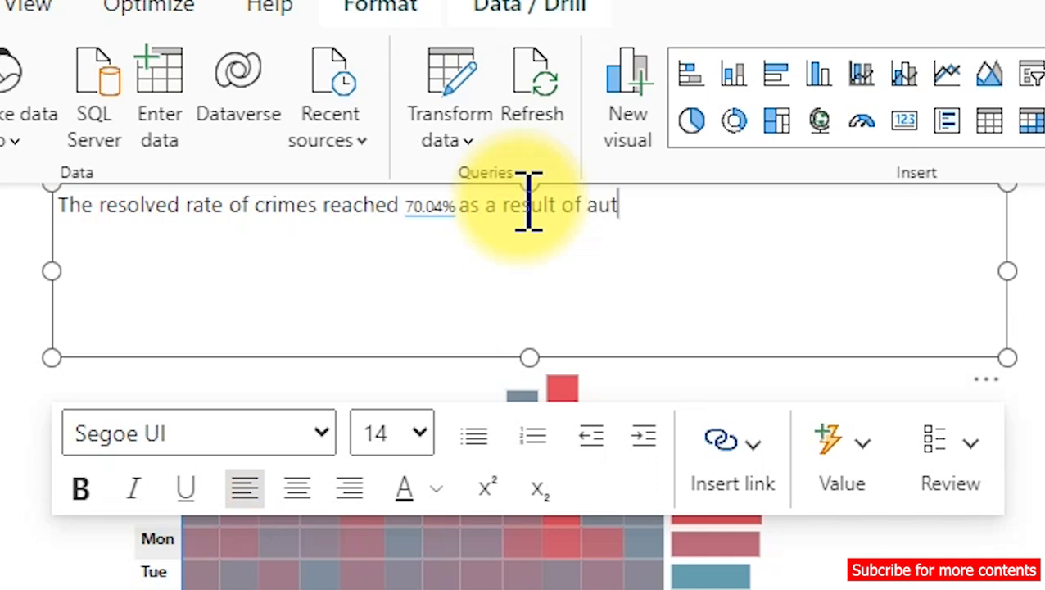
{"action": "type", "text": "hori"}
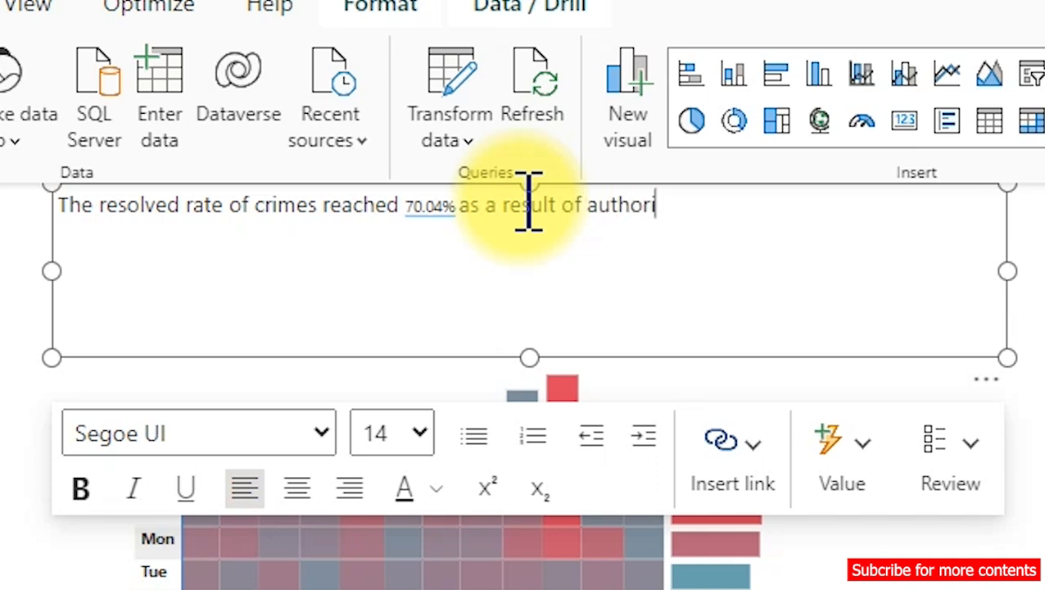
{"action": "type", "text": "ty effor"}
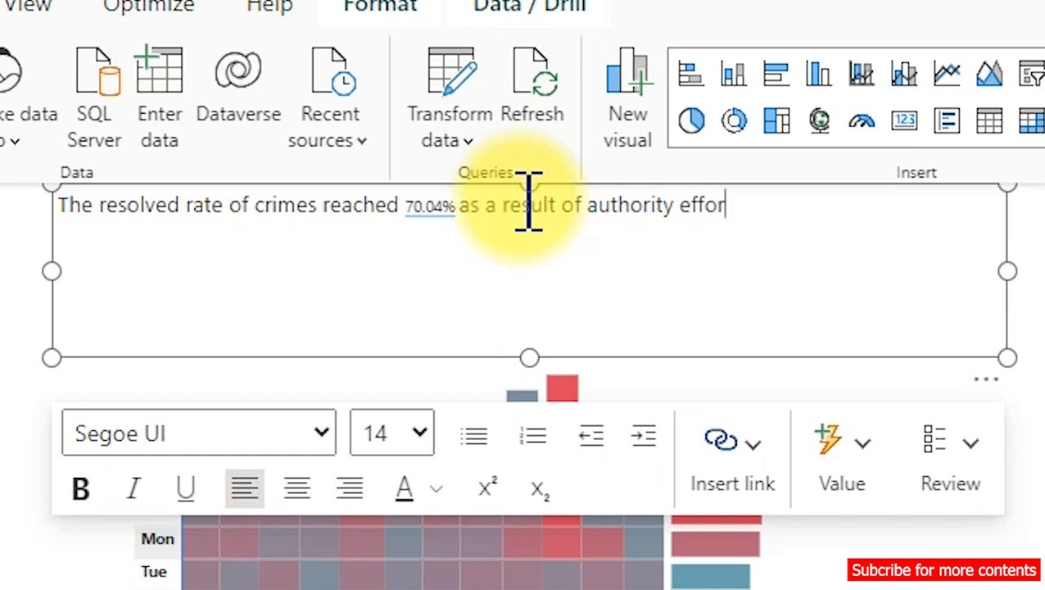
{"action": "type", "text": "ts"}
Set the whole resolved-rate sentence, including its dynamic value, to font size 14.
{"action": "key", "text": "ctrl+a"}
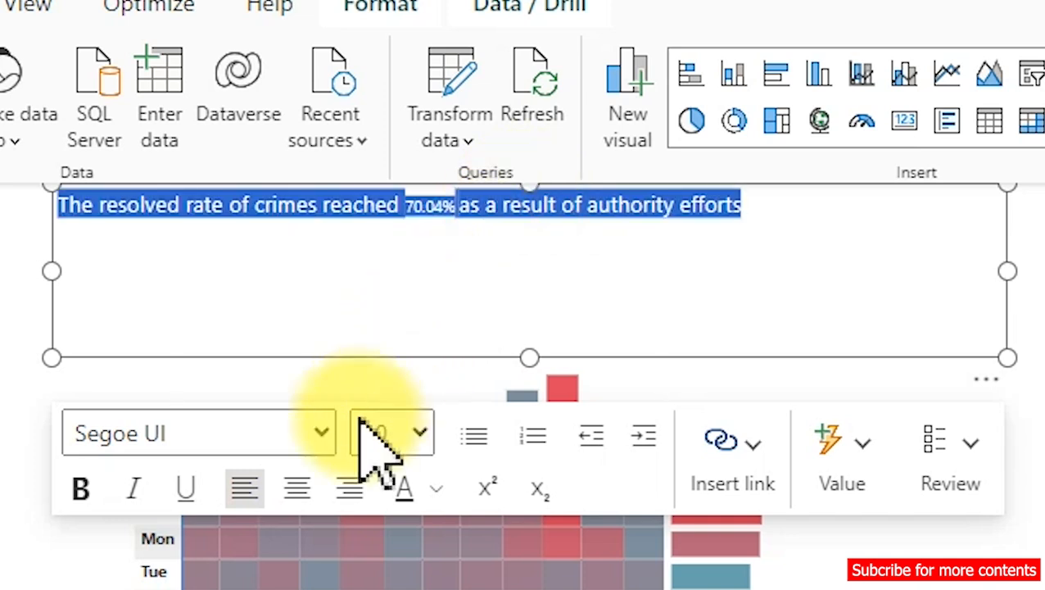
{"action": "left_click", "coordinate": [400, 433]}
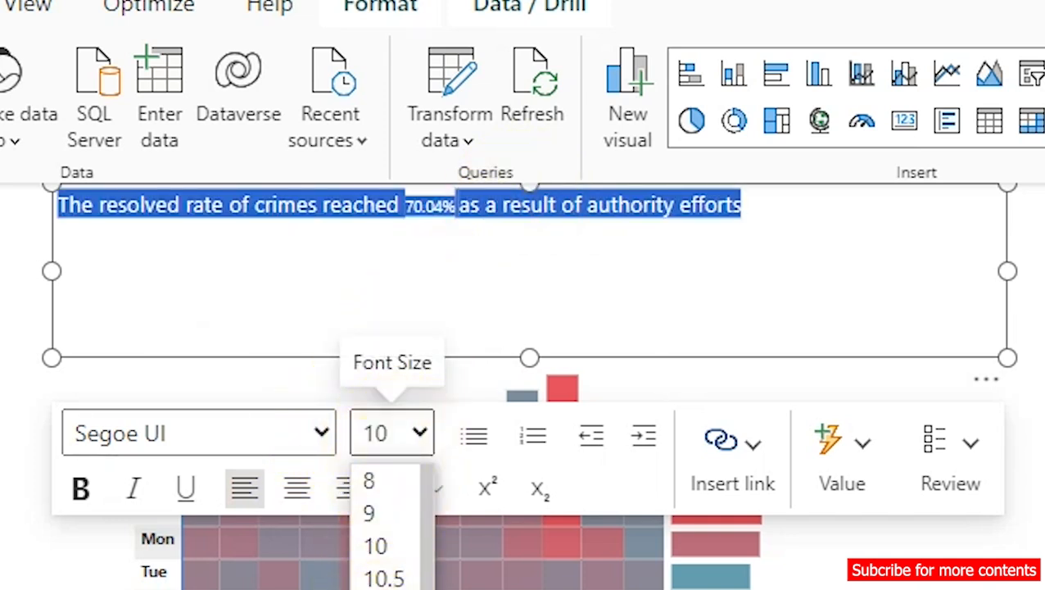
{"action": "left_click", "coordinate": [381, 585]}
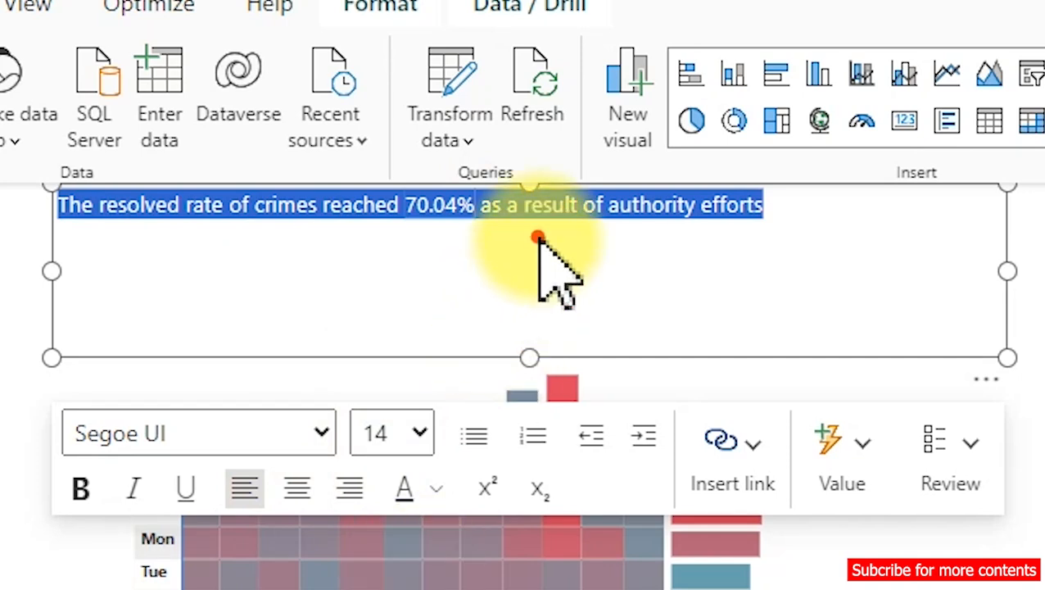
{"action": "left_click", "coordinate": [539, 238]}
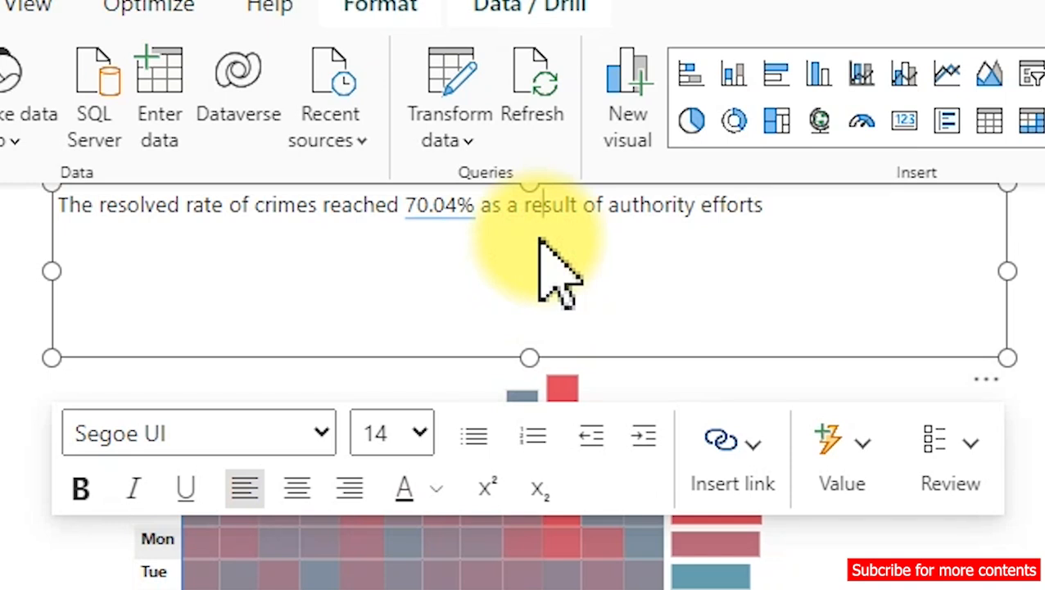
Make the dynamic percentage bold and narrow the text box to about half its width so the sentence wraps onto two lines.
{"action": "key", "text": "Left"}
{"action": "key", "text": "Left"}
{"action": "key", "text": "Left"}
{"action": "key", "text": "Left"}
{"action": "key", "text": "Left"}
{"action": "key", "text": "Left"}
{"action": "key", "text": "Left"}
{"action": "key", "text": "shift+Left"}
{"action": "key", "text": "ctrl+shift+Left"}
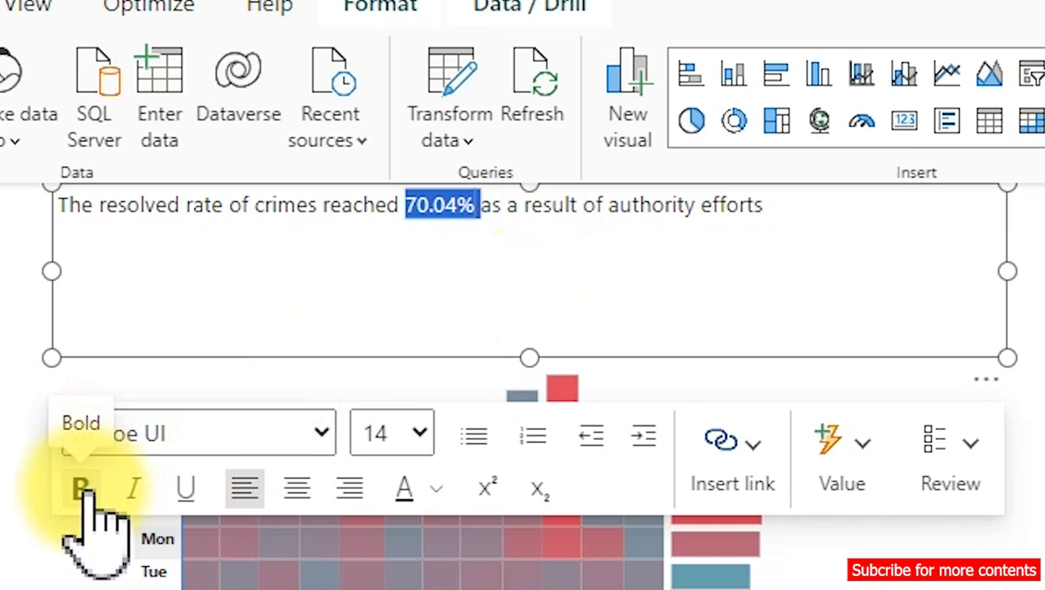
{"action": "left_click", "coordinate": [86, 489]}
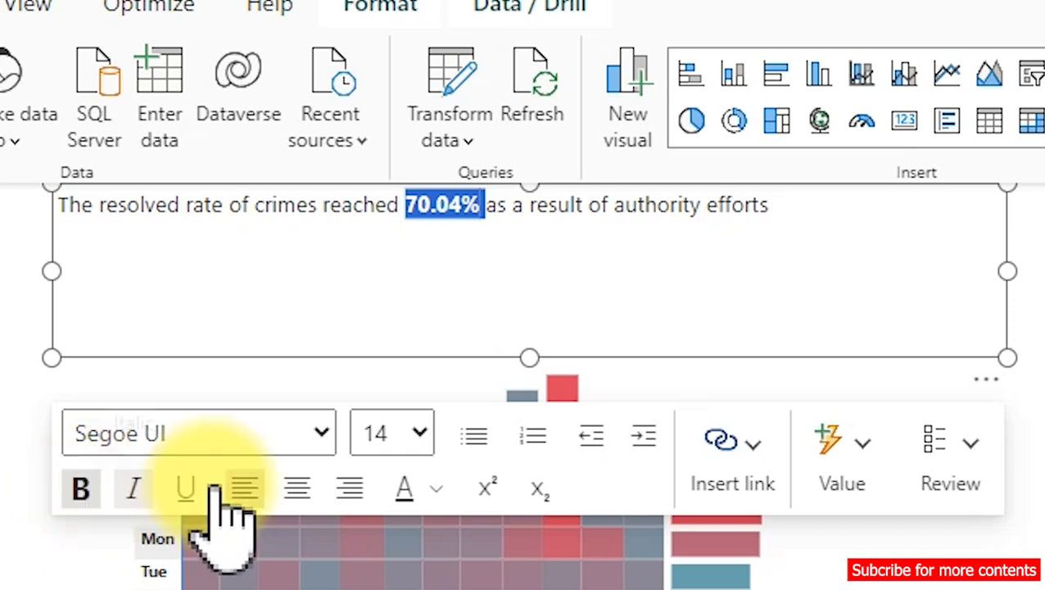
{"action": "left_click_drag", "start_coordinate": [1007, 354], "coordinate": [483, 330]}
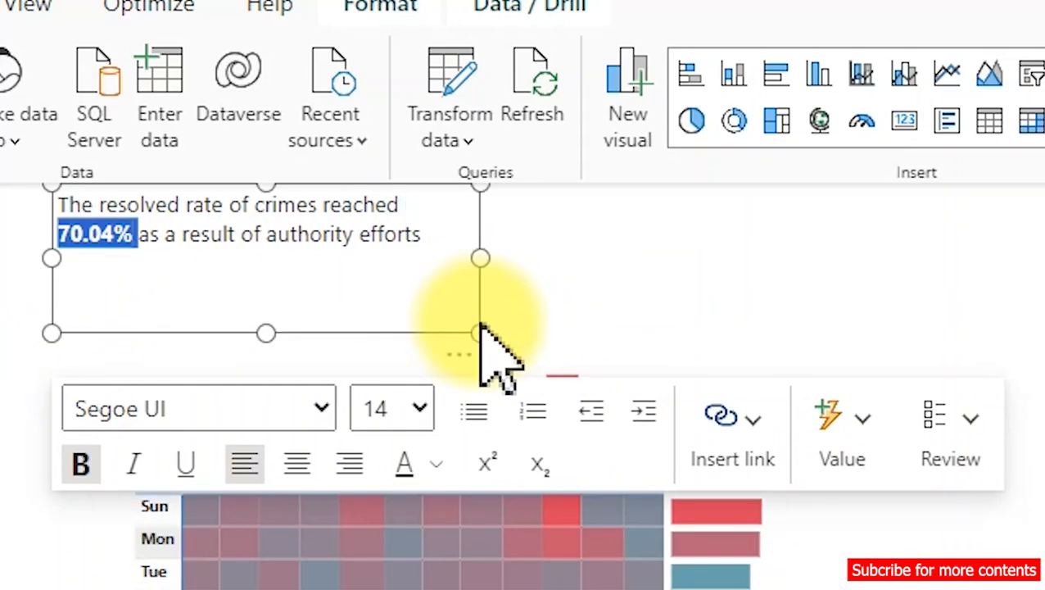
Write "A significant portion, accounting for" at font size 14 in a new text box beside the resolved-rate sentence.
{"action": "left_click", "coordinate": [577, 284]}
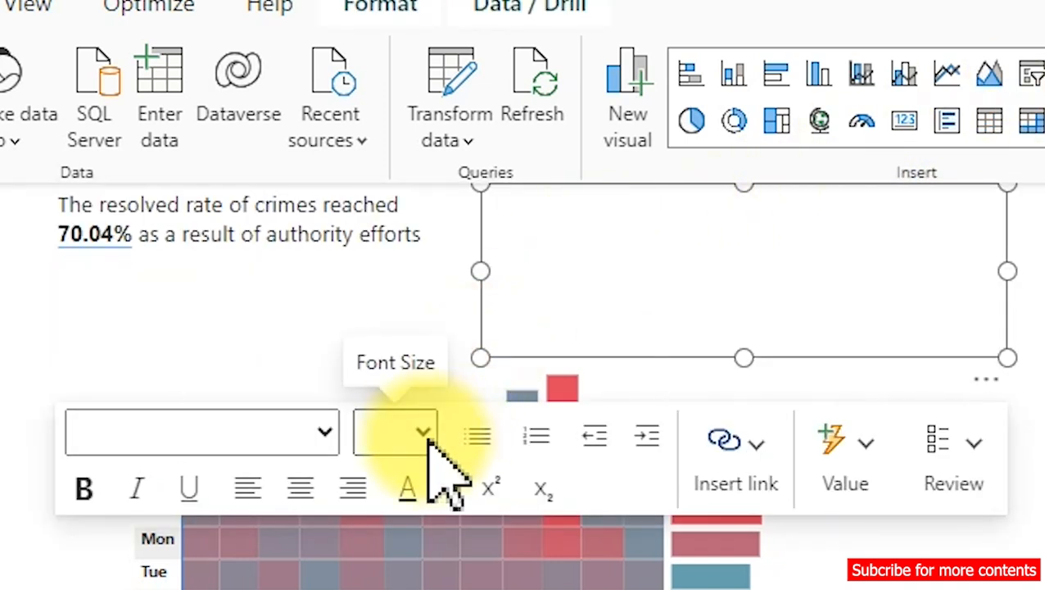
{"action": "left_click", "coordinate": [424, 432]}
{"action": "left_click", "coordinate": [387, 583]}
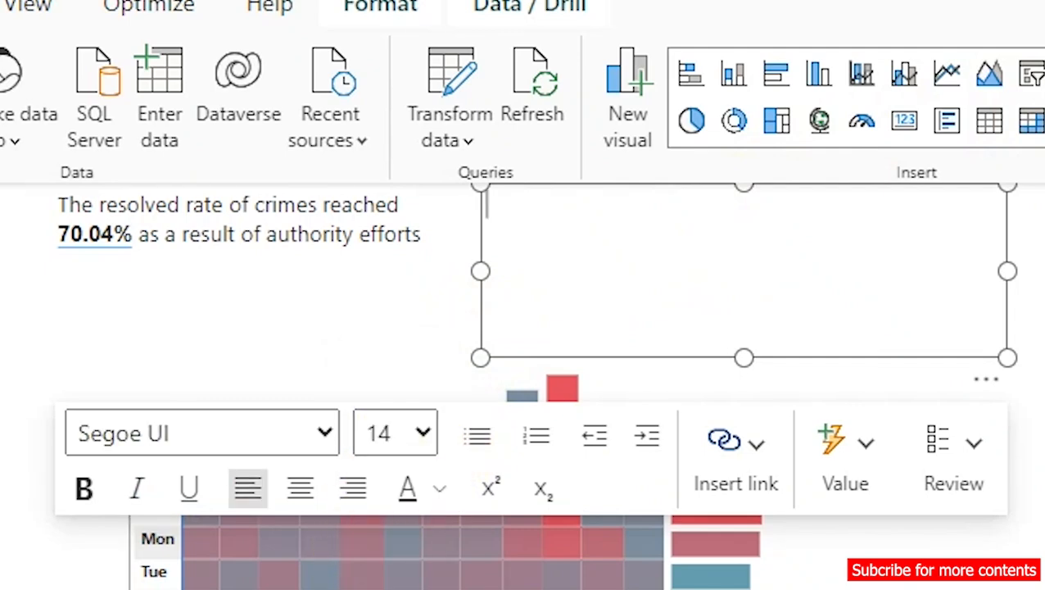
{"action": "left_click", "coordinate": [620, 262]}
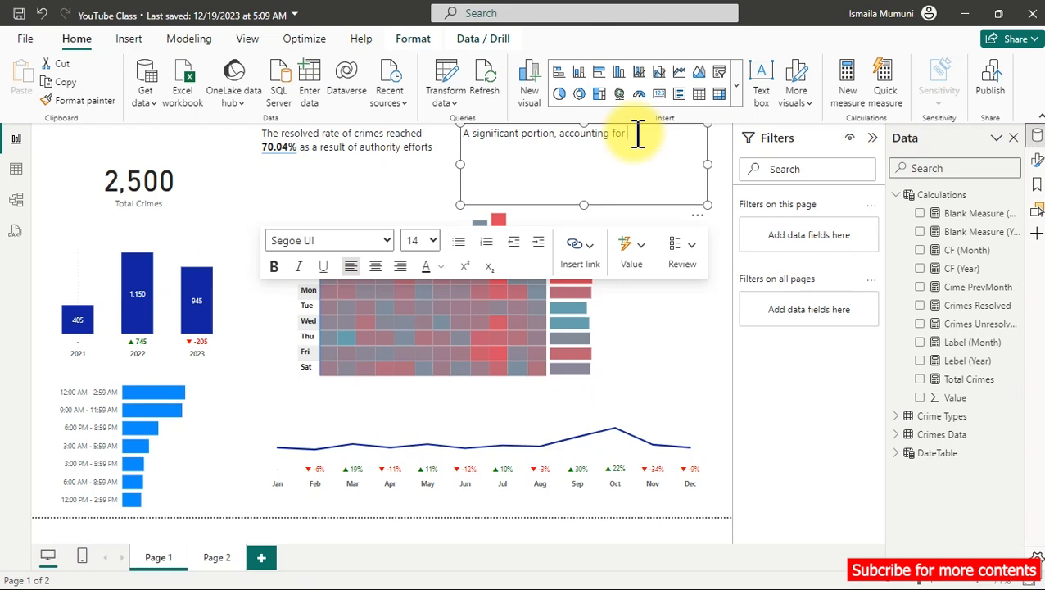
Insert a dynamic value based on "crimes unresolved" after "accounting for" in the unresolved-rate text box.
{"action": "left_click", "coordinate": [625, 244]}
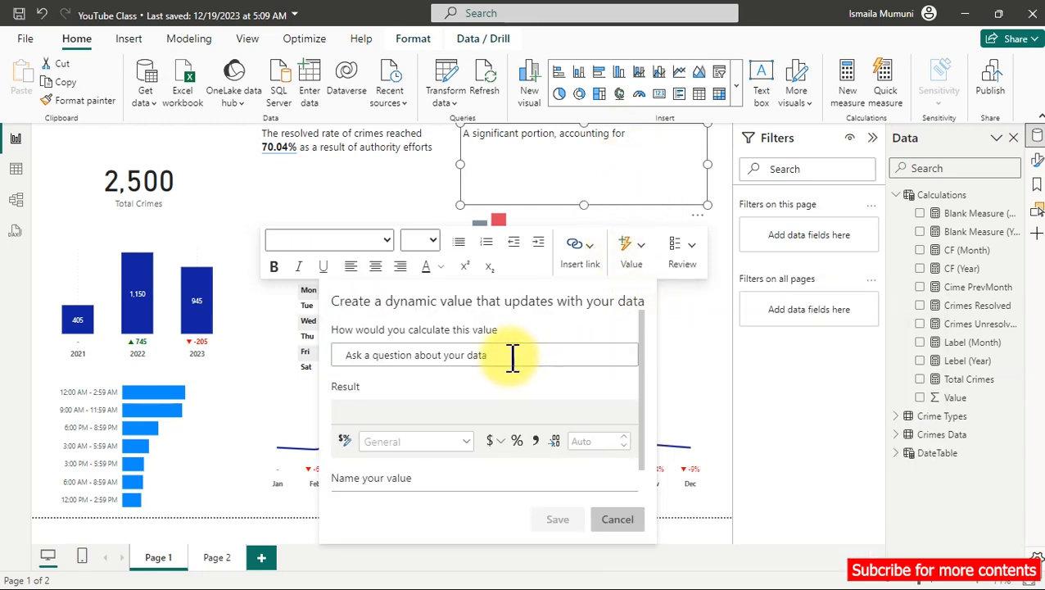
{"action": "type", "text": "criem"}
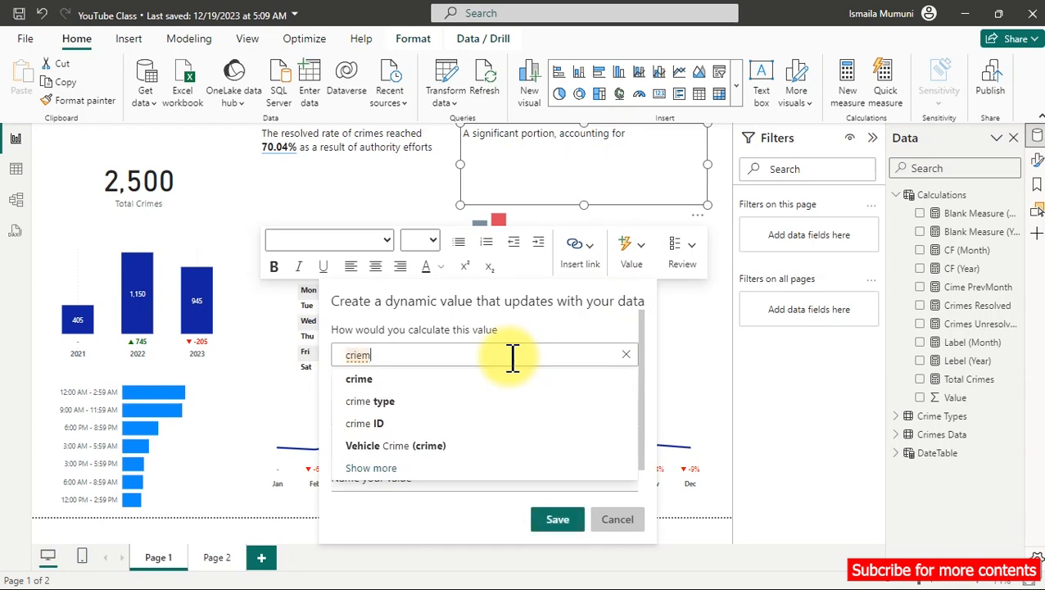
{"action": "key", "text": "BackSpace"}
{"action": "key", "text": "BackSpace"}
{"action": "key", "text": "BackSpace"}
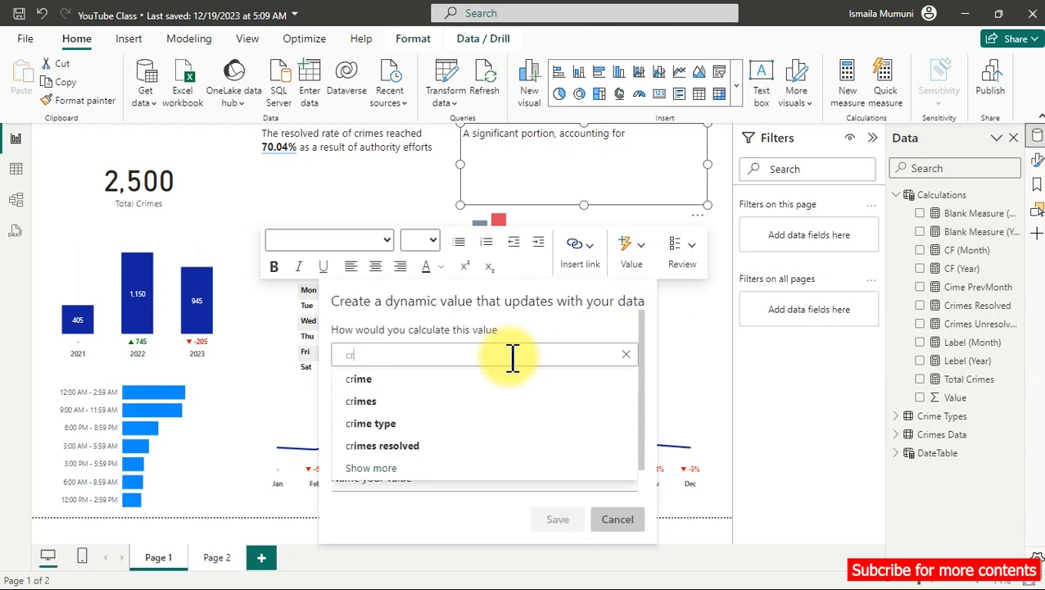
{"action": "type", "text": "imes u"}
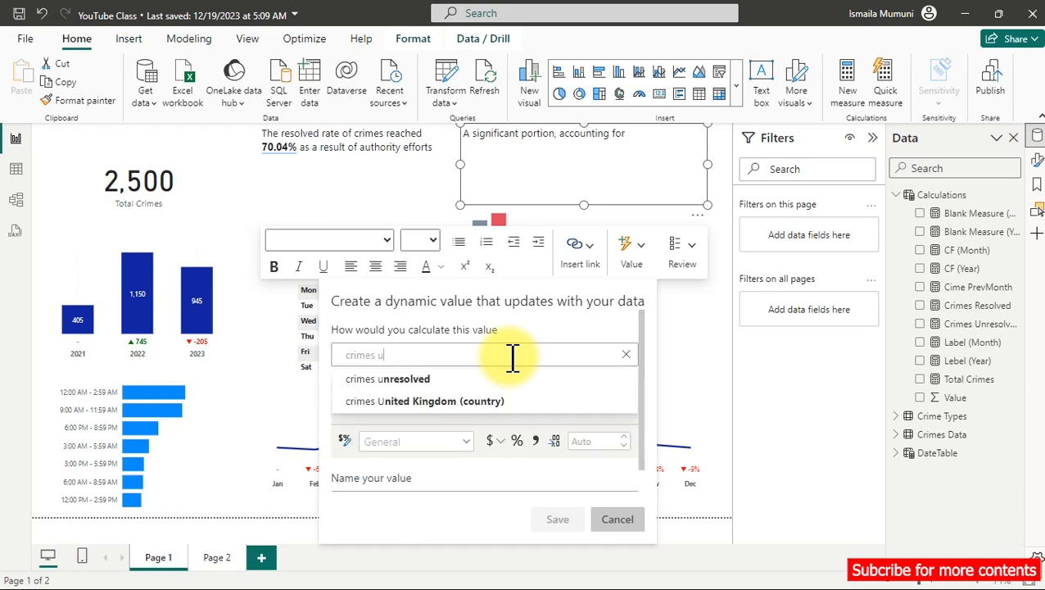
{"action": "left_click", "coordinate": [418, 379]}
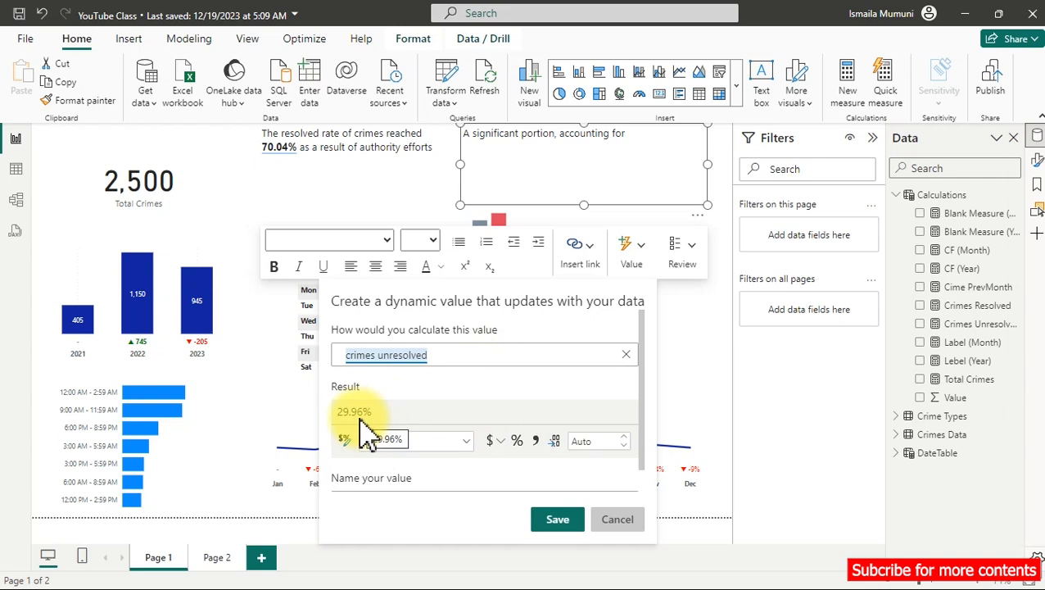
{"action": "left_click", "coordinate": [555, 519]}
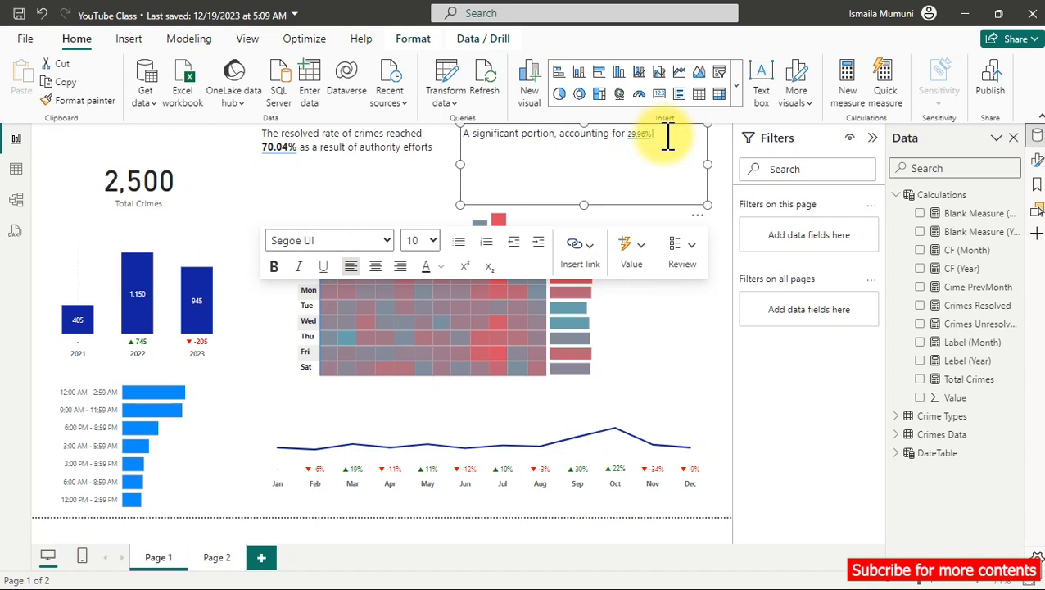
Complete the unresolved-rate sentence with "of crimes incidents lacks resolution" at font size 14 and make its dynamic percentage bold.
{"action": "type", "text": "of crimes incidents lacks resolution"}
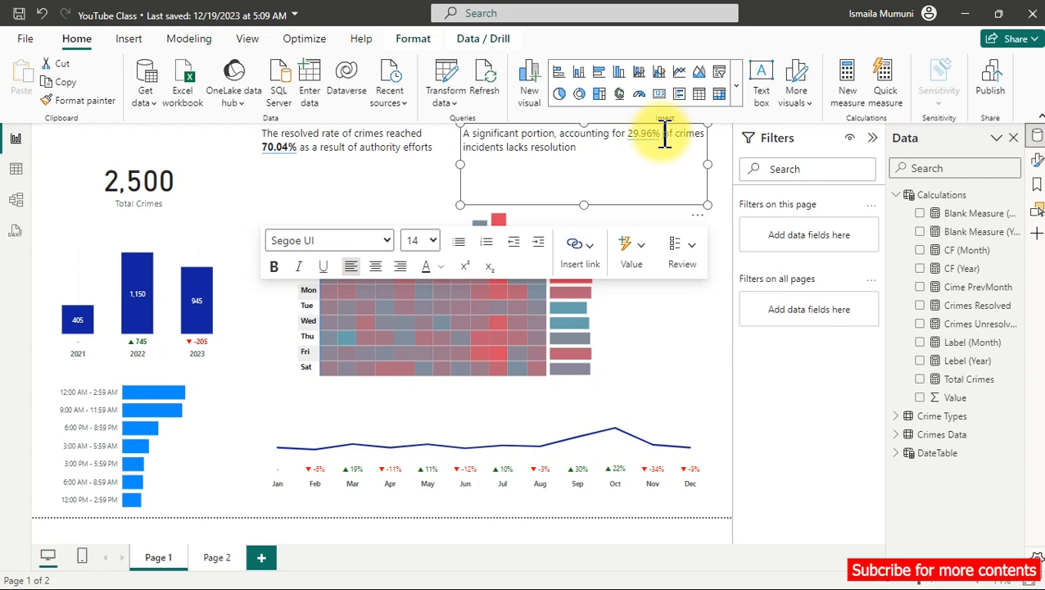
{"action": "left_click", "coordinate": [662, 136]}
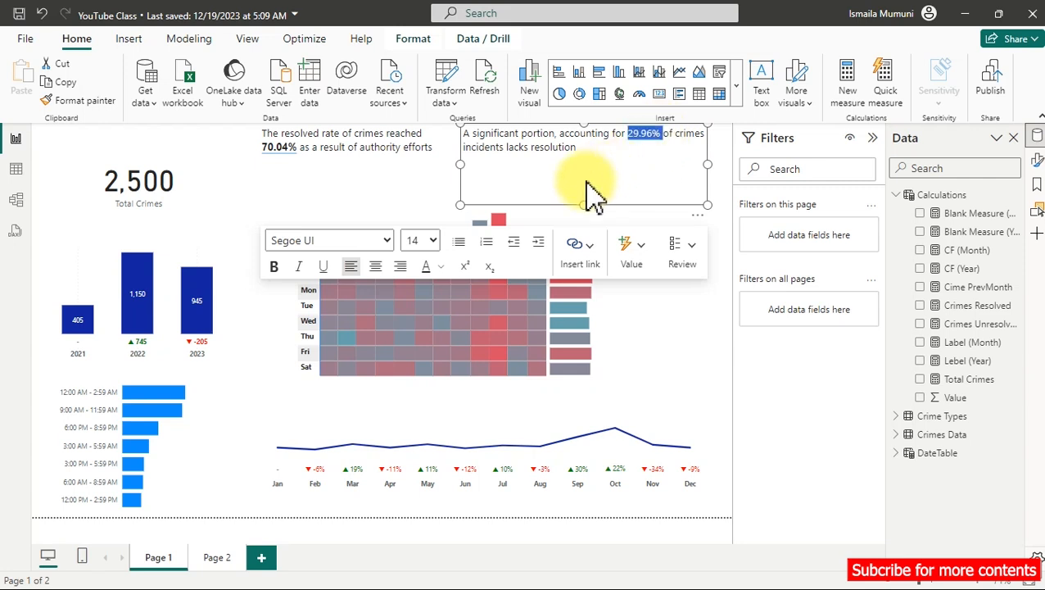
{"action": "left_click", "coordinate": [276, 268]}
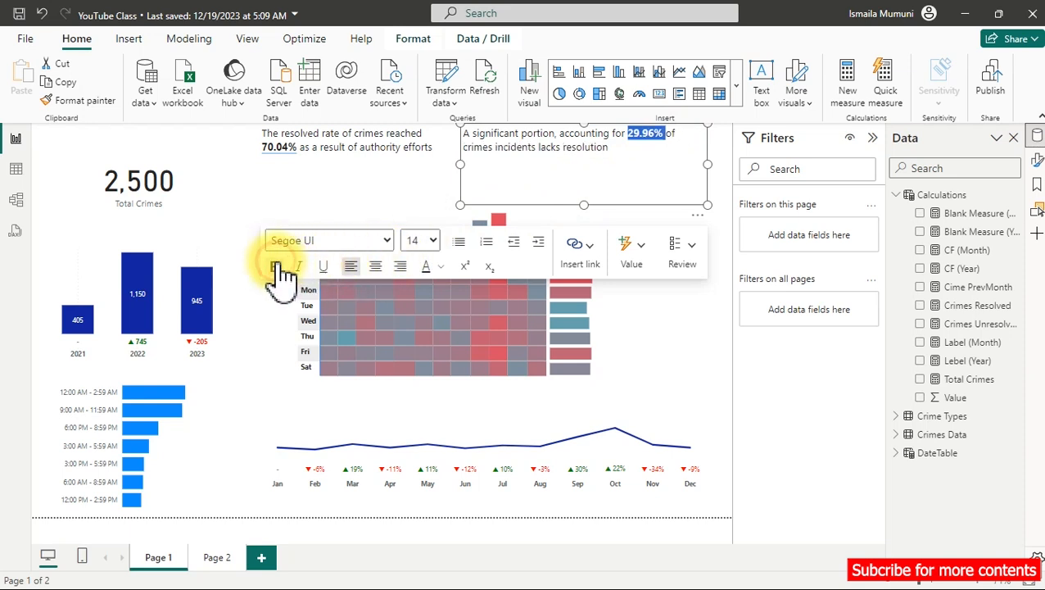
{"action": "left_click", "coordinate": [525, 172]}
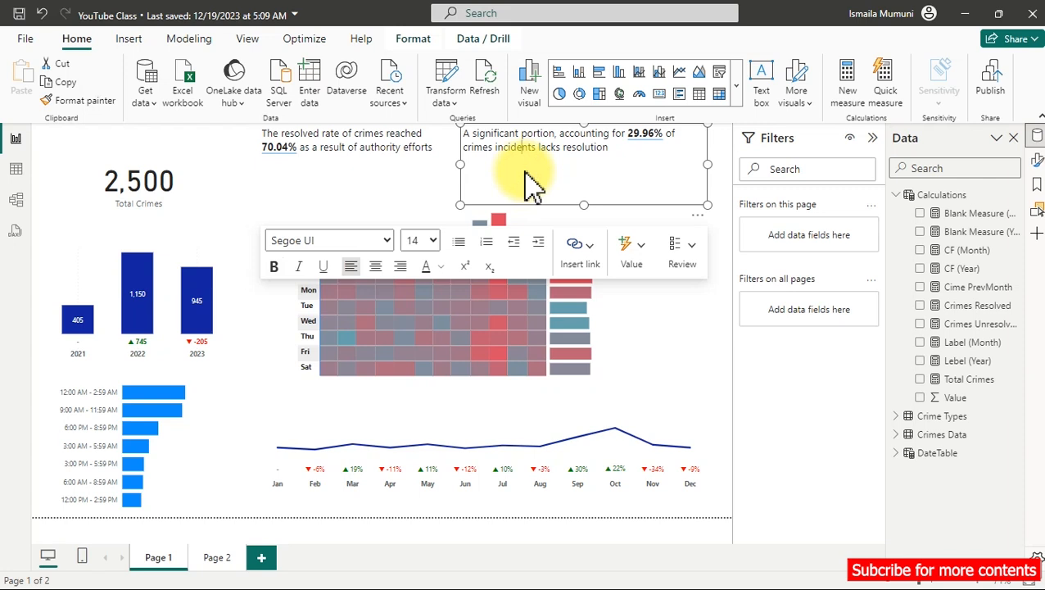
Change the font of both the unresolved-rate and resolved-rate sentences to Comic Sans MS.
{"action": "key", "text": "ctrl+a"}
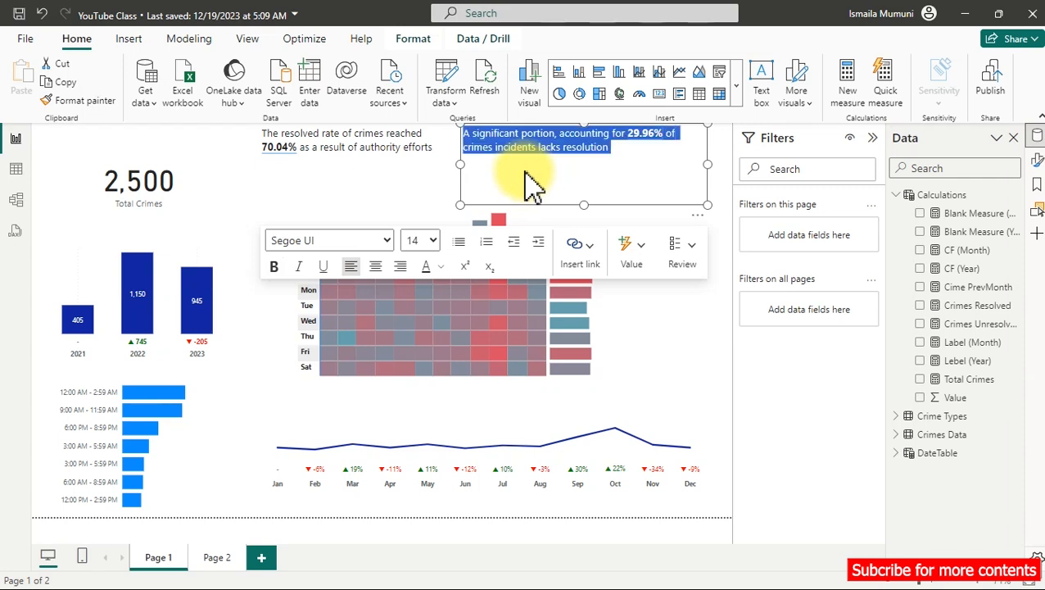
{"action": "left_click", "coordinate": [382, 243]}
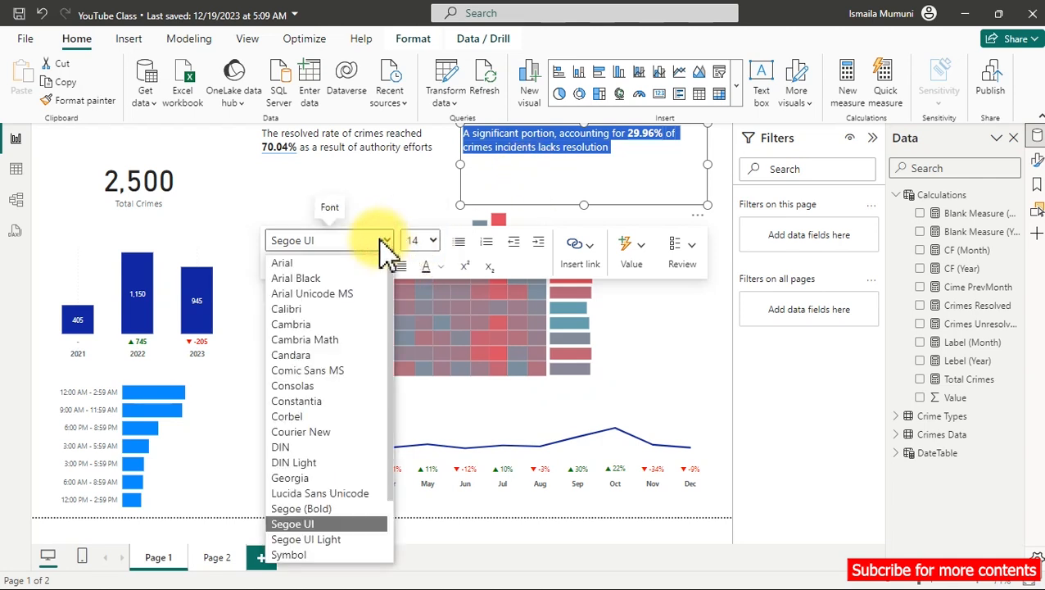
{"action": "left_click", "coordinate": [306, 371]}
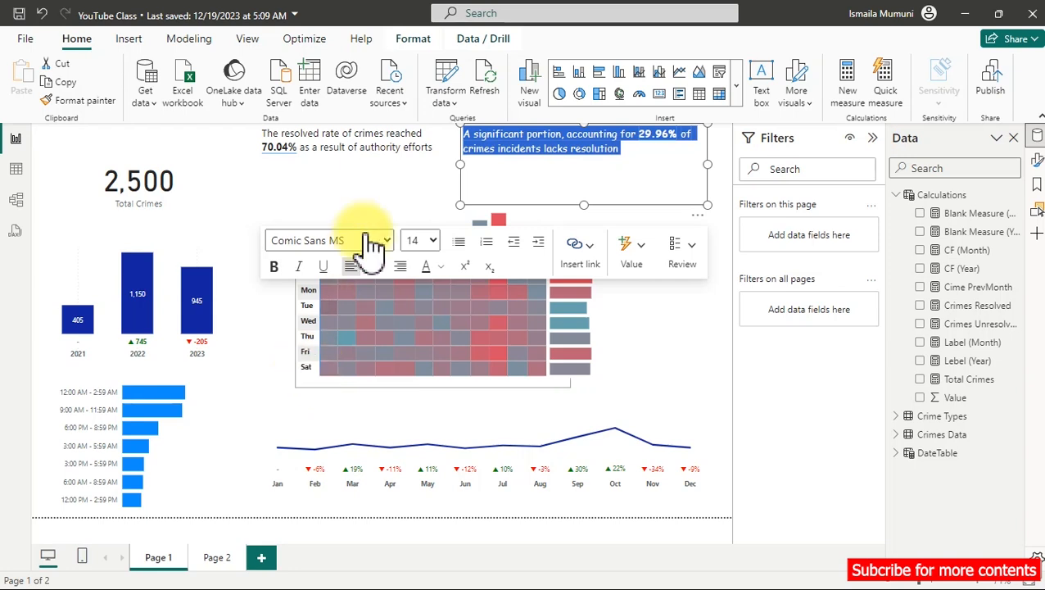
{"action": "left_click", "coordinate": [390, 150]}
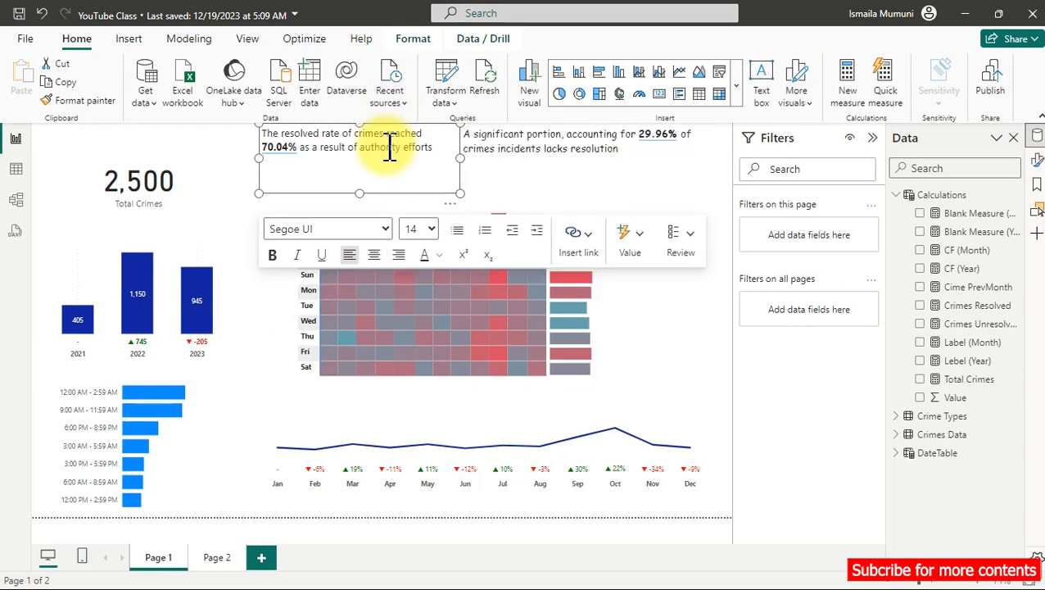
{"action": "key", "text": "ctrl+a"}
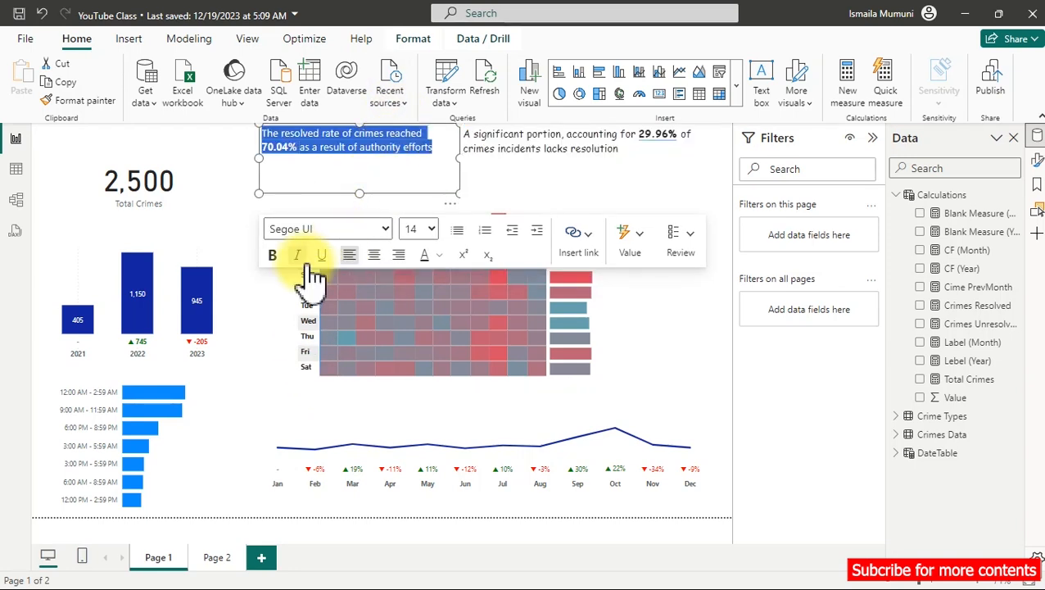
{"action": "left_click", "coordinate": [385, 229]}
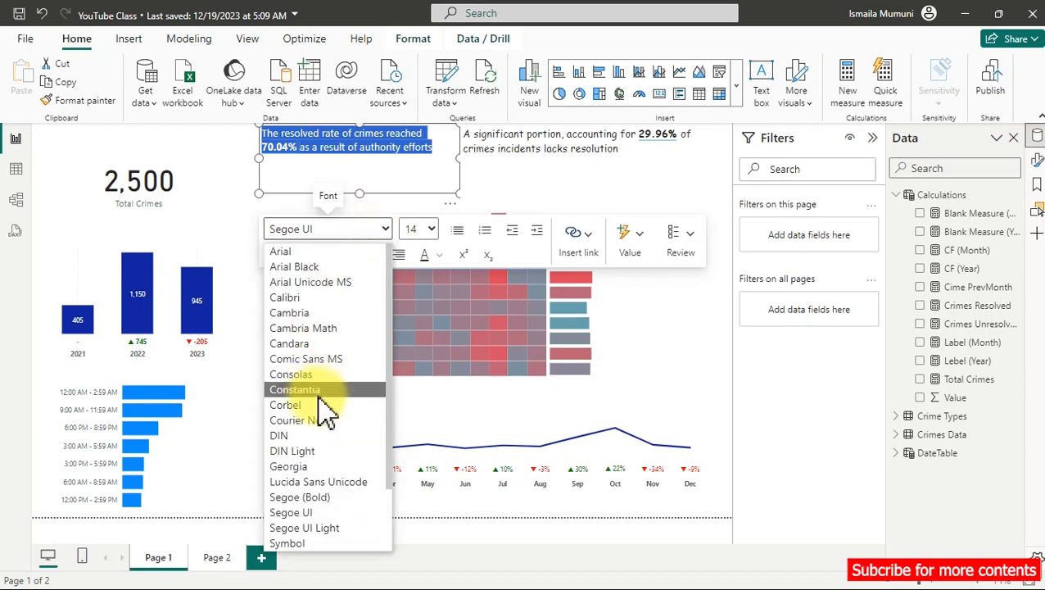
{"action": "left_click", "coordinate": [317, 365]}
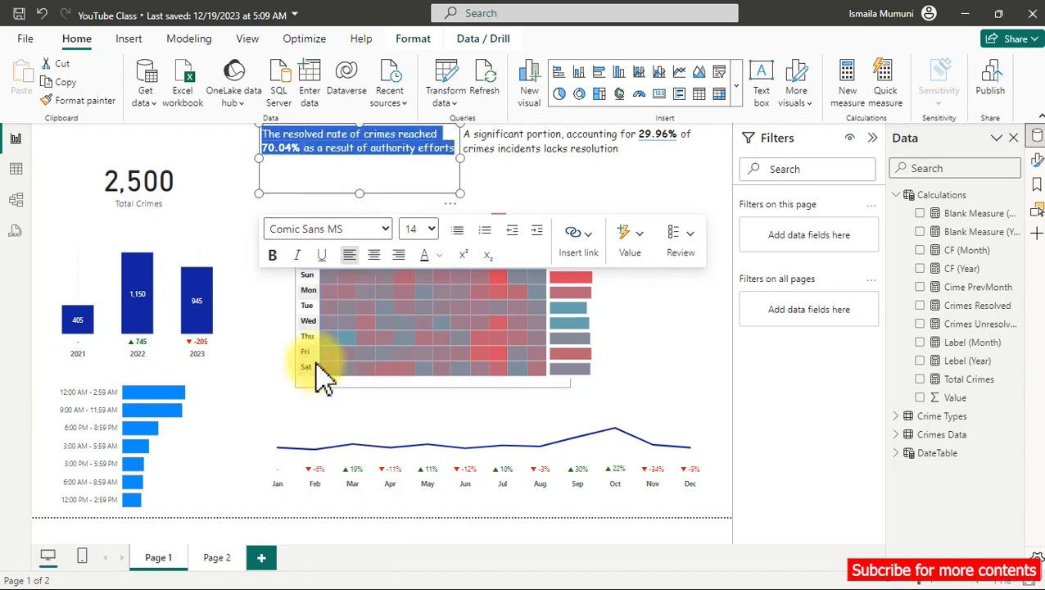
{"action": "left_click", "coordinate": [227, 159]}
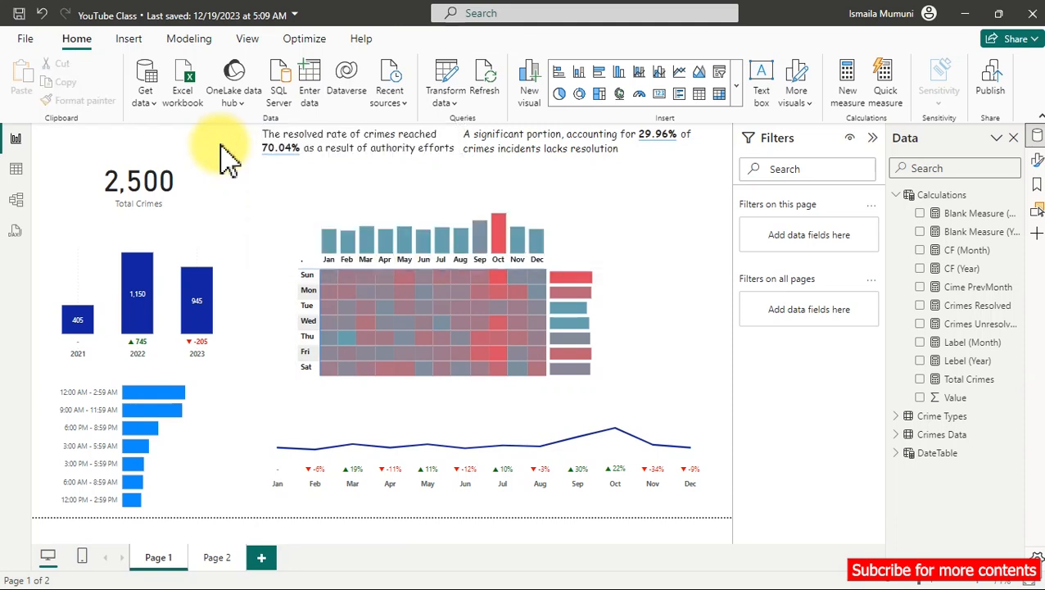
Move the two sentence text boxes lower and farther apart above the heatmap, narrowing the unresolved-rate box so its text wraps onto three lines.
{"action": "left_click_drag", "start_coordinate": [406, 176], "coordinate": [354, 190]}
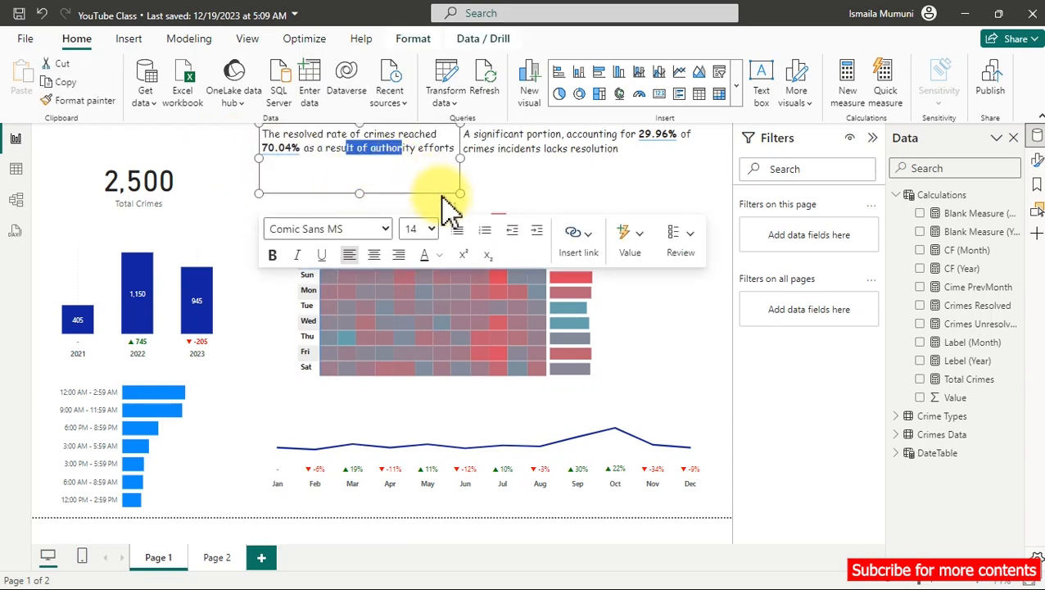
{"action": "left_click_drag", "start_coordinate": [460, 193], "coordinate": [408, 222]}
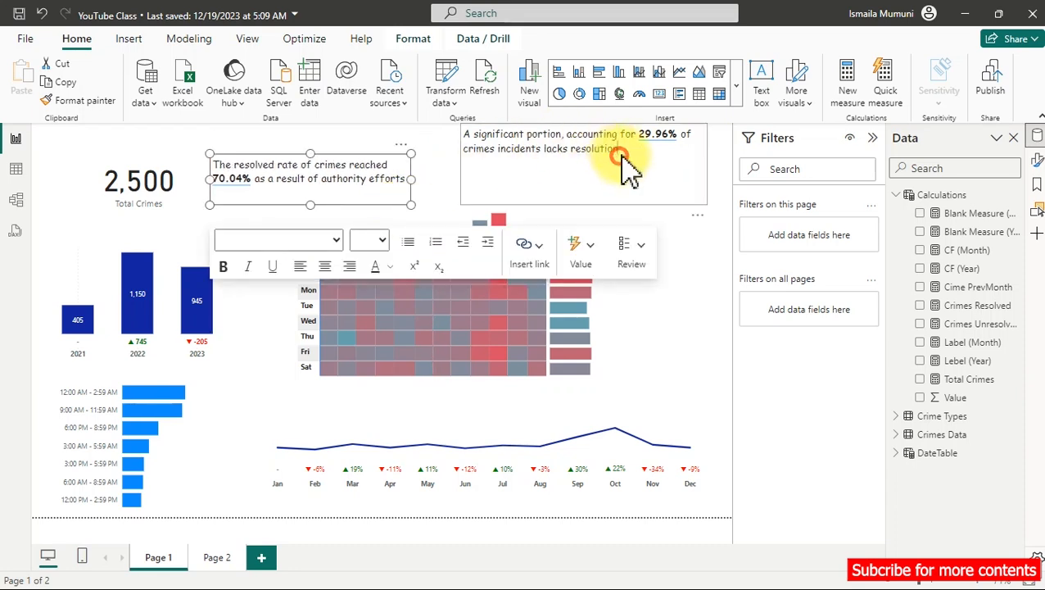
{"action": "left_click", "coordinate": [618, 151]}
{"action": "mouse_move", "coordinate": [704, 202]}
{"action": "left_mouse_down"}
{"action": "mouse_move", "coordinate": [648, 176]}
{"action": "mouse_move", "coordinate": [669, 184]}
{"action": "mouse_move", "coordinate": [693, 232]}
{"action": "mouse_move", "coordinate": [689, 214]}
{"action": "left_mouse_up"}
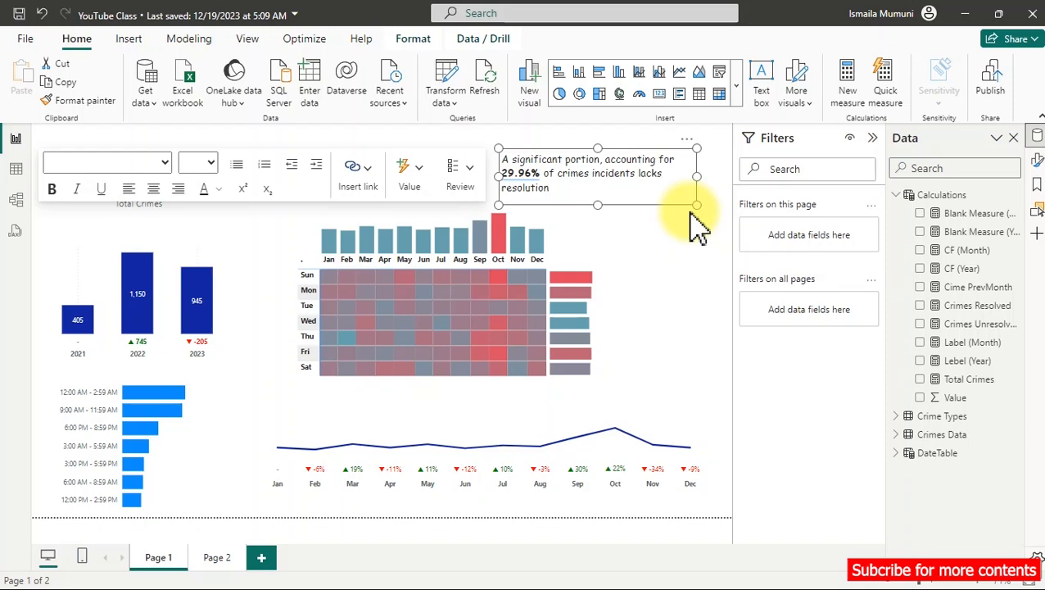
{"action": "left_click", "coordinate": [663, 258]}
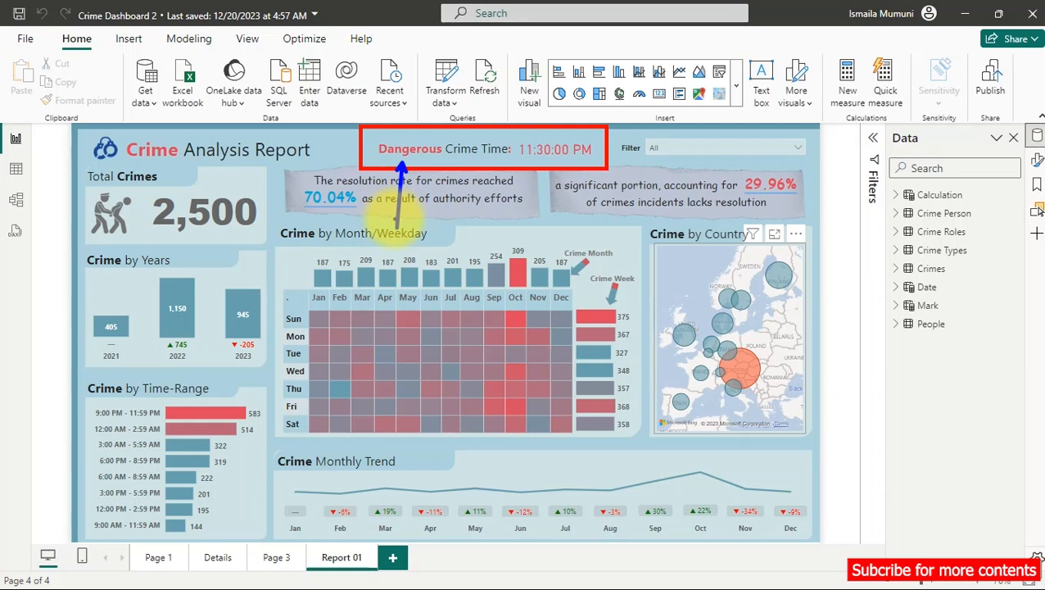
In the Crime Dashboard 2 report, filter by Shoplifting and examine how the Dangerous Crime Time and the heatmap respond.
{"action": "left_click_drag", "start_coordinate": [522, 166], "coordinate": [583, 148]}
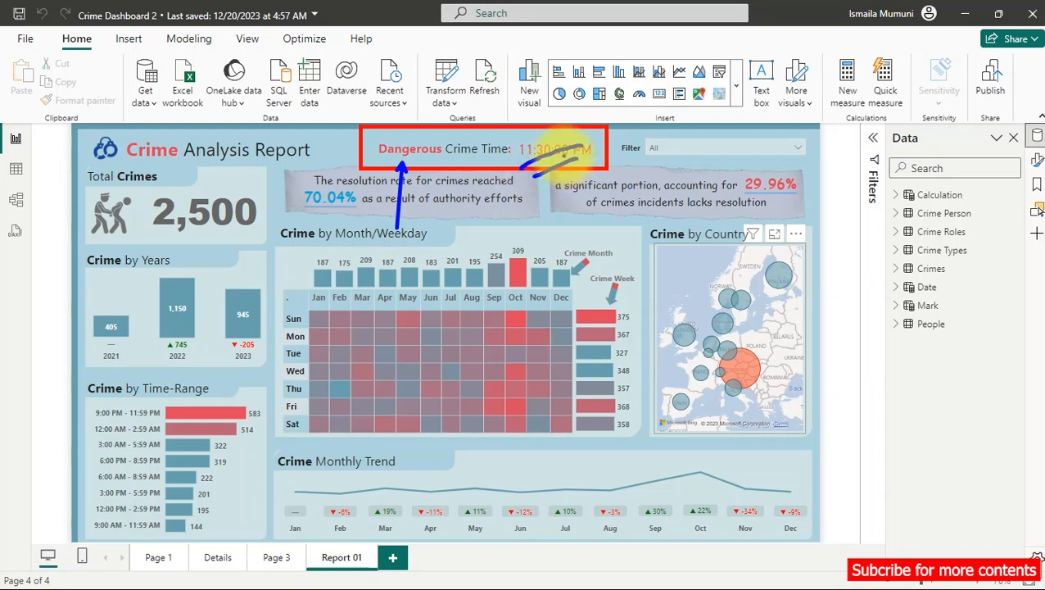
{"action": "key", "text": "Escape"}
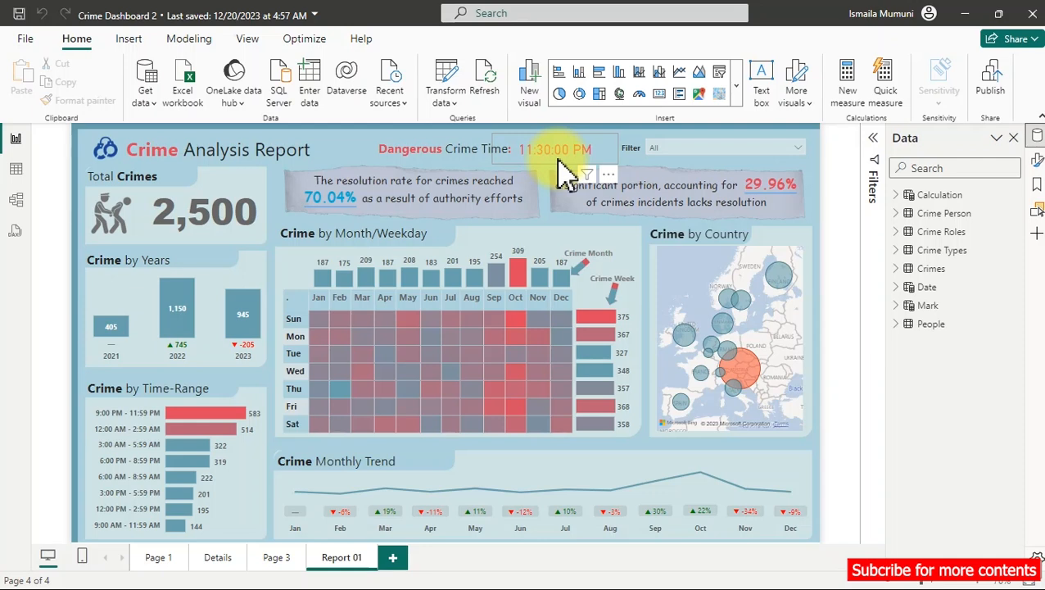
{"action": "left_click", "coordinate": [787, 152]}
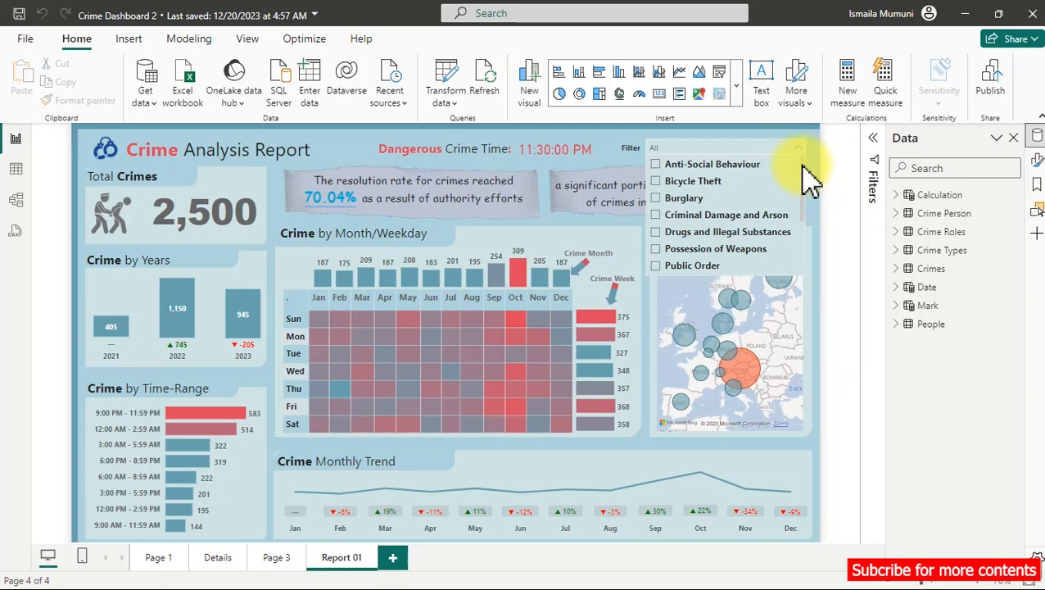
{"action": "left_click_drag", "start_coordinate": [803, 164], "coordinate": [804, 220]}
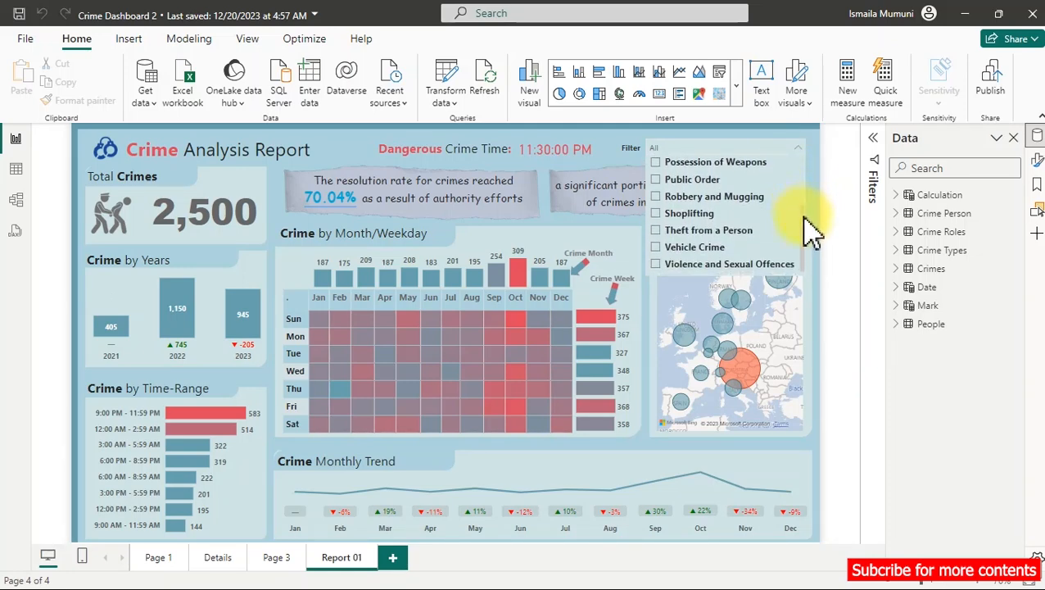
{"action": "left_click", "coordinate": [673, 215]}
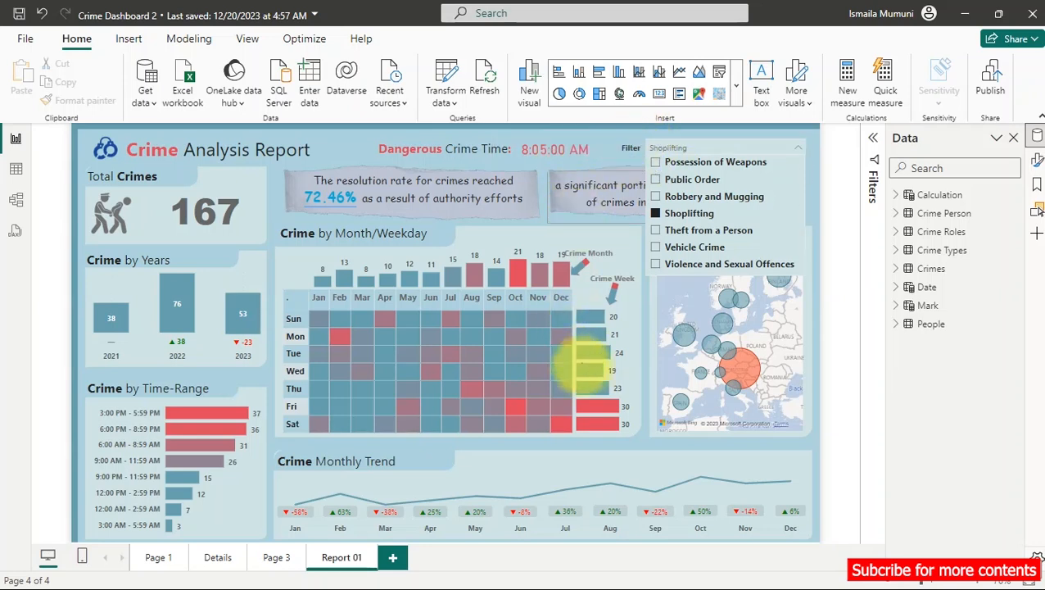
{"action": "left_click_drag", "start_coordinate": [596, 439], "coordinate": [633, 414]}
{"action": "mouse_move", "coordinate": [507, 238]}
{"action": "left_mouse_down"}
{"action": "mouse_move", "coordinate": [527, 266]}
{"action": "mouse_move", "coordinate": [530, 310]}
{"action": "left_mouse_up"}
{"action": "mouse_move", "coordinate": [502, 393]}
{"action": "left_mouse_down"}
{"action": "mouse_move", "coordinate": [532, 415]}
{"action": "mouse_move", "coordinate": [530, 434]}
{"action": "mouse_move", "coordinate": [550, 415]}
{"action": "mouse_move", "coordinate": [563, 432]}
{"action": "mouse_move", "coordinate": [557, 426]}
{"action": "left_mouse_up"}
{"action": "key", "text": "Escape"}
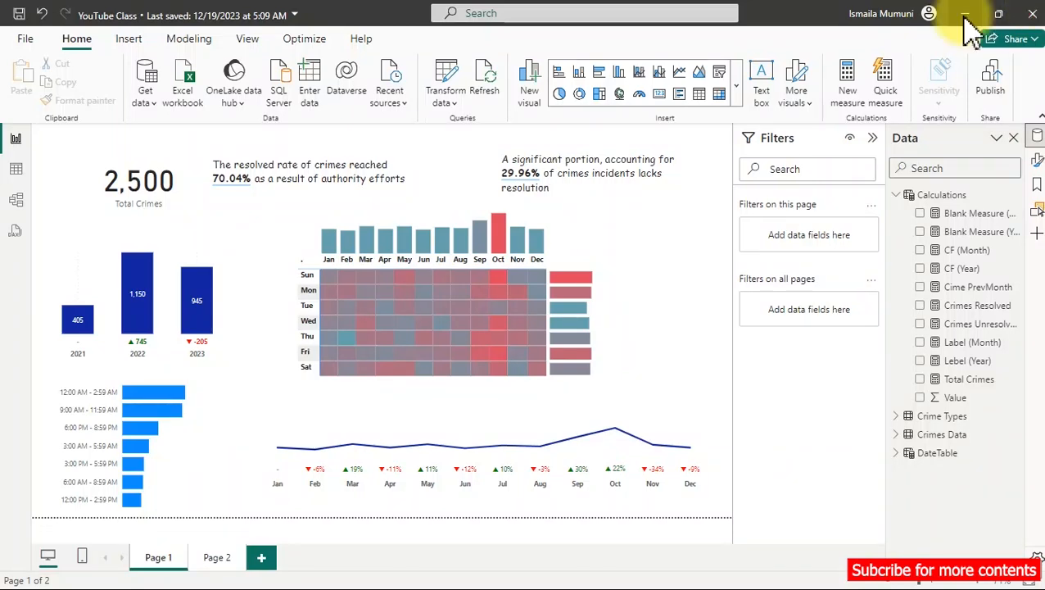
Add an enlarged table visual to Page 1 of the YouTube Class report showing Crime Time from Crimes Data.
{"action": "left_click", "coordinate": [699, 95]}
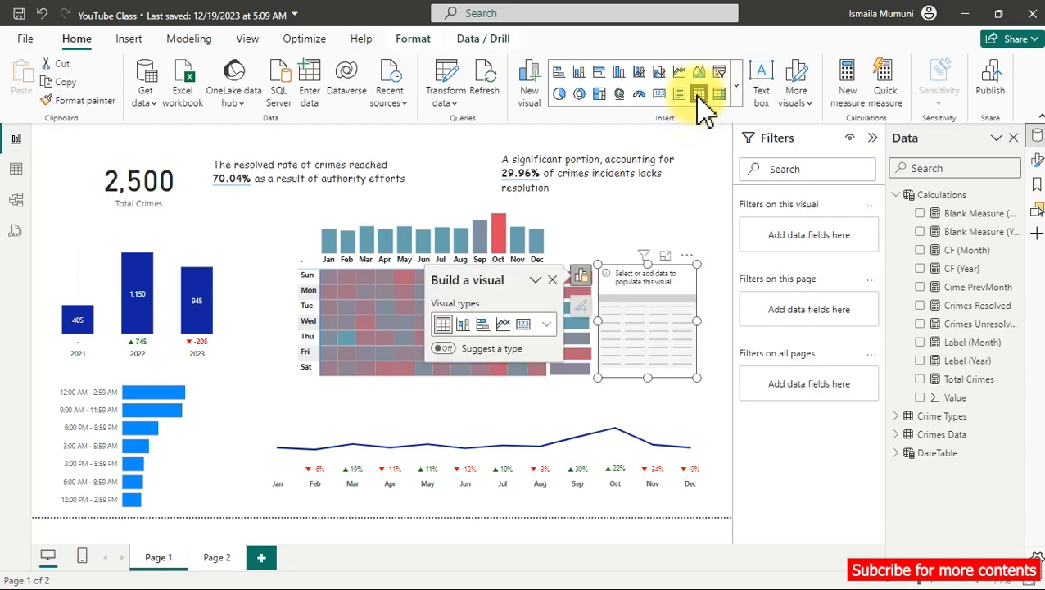
{"action": "left_click_drag", "start_coordinate": [635, 322], "coordinate": [352, 495]}
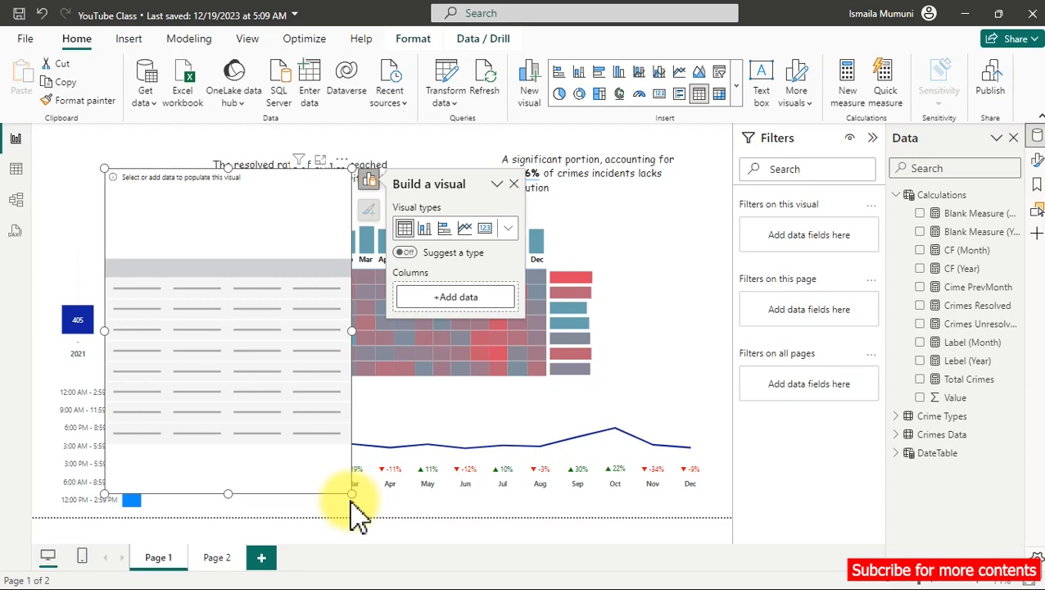
{"action": "left_click", "coordinate": [900, 446]}
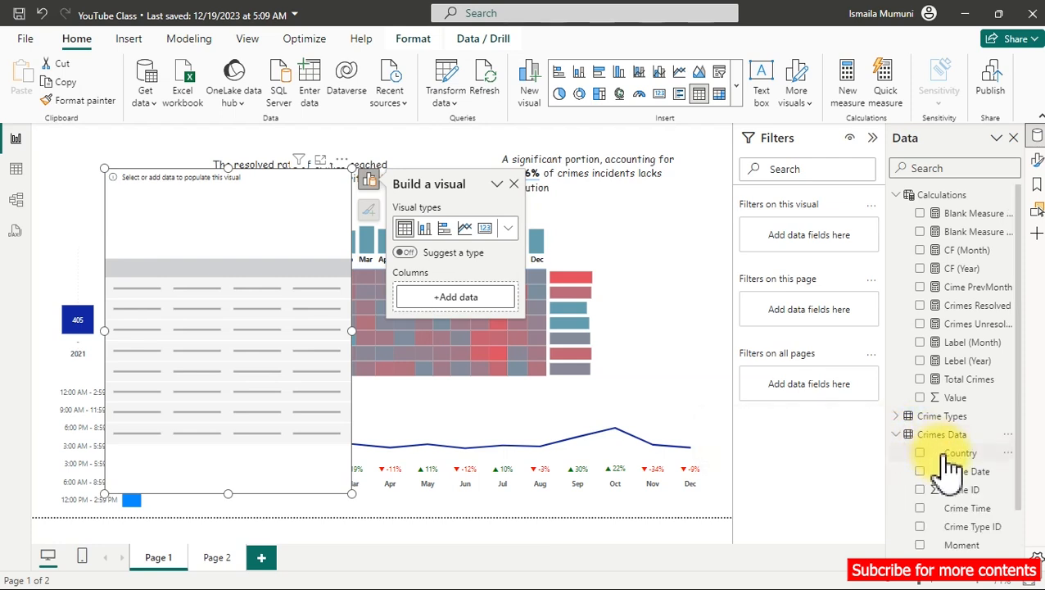
{"action": "left_click", "coordinate": [920, 510]}
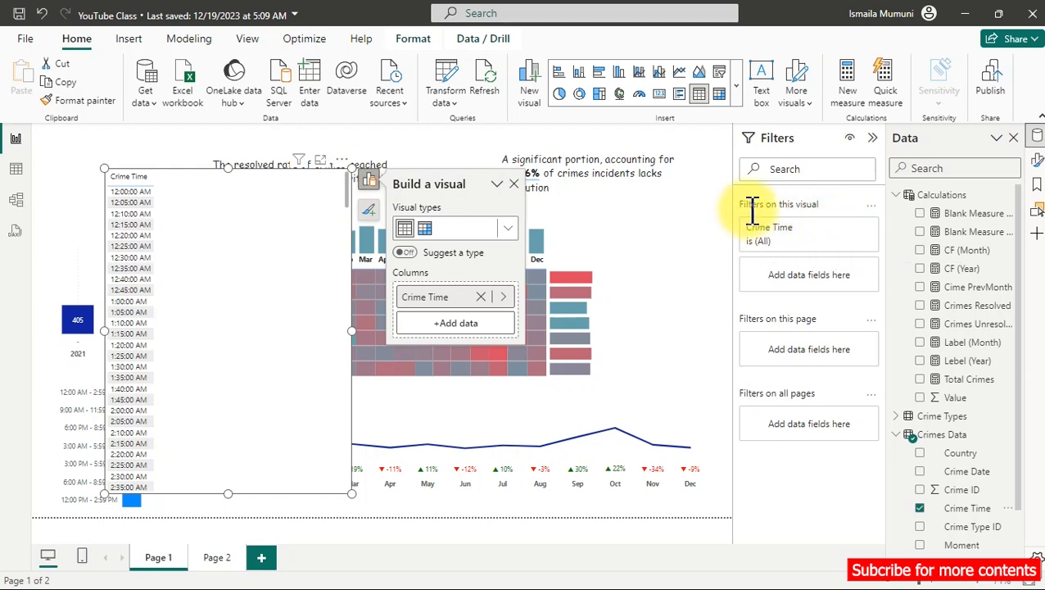
Filter the table's Crime Time field with a Top N filter showing the top 1 by Total Crimes.
{"action": "left_click", "coordinate": [850, 229]}
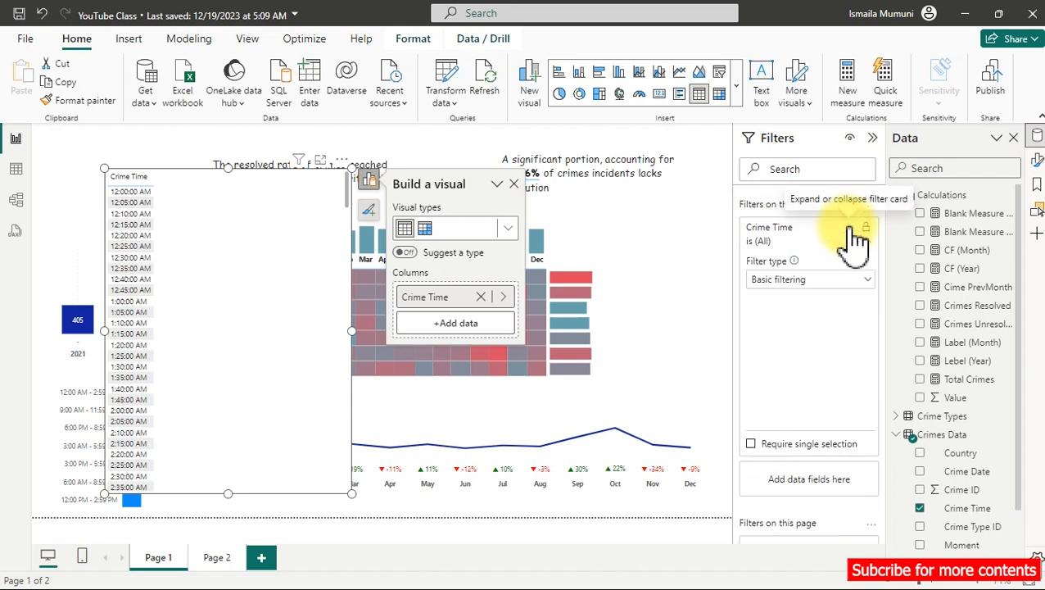
{"action": "left_click", "coordinate": [770, 281]}
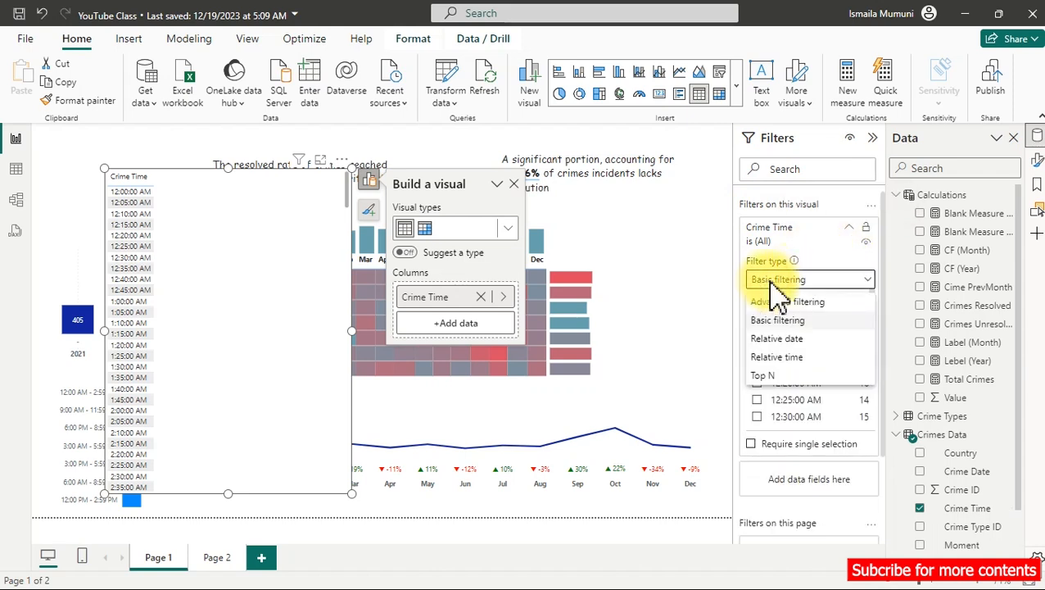
{"action": "left_click", "coordinate": [763, 377]}
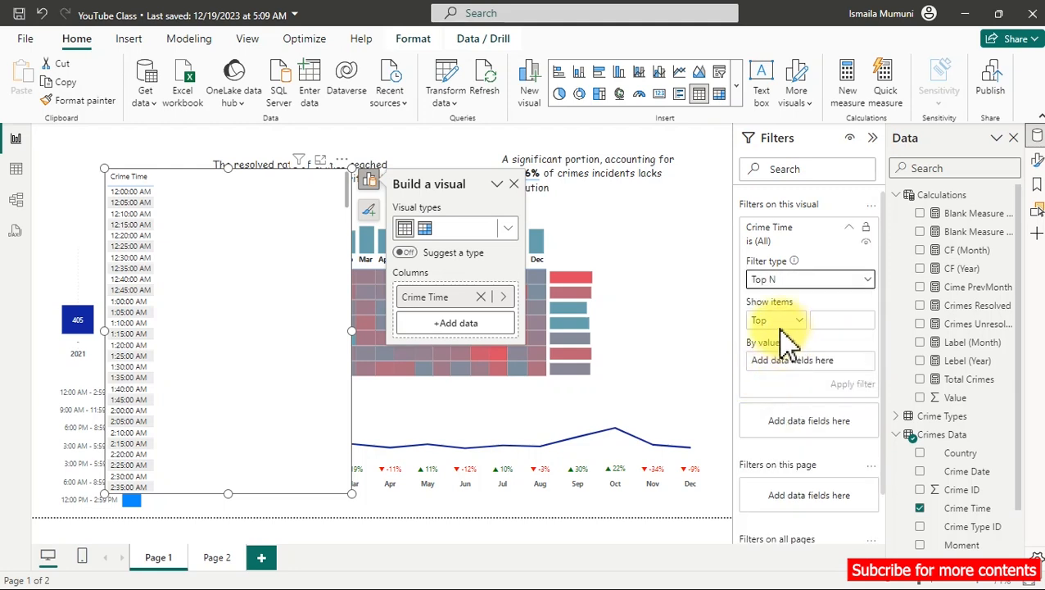
{"action": "left_click", "coordinate": [817, 322]}
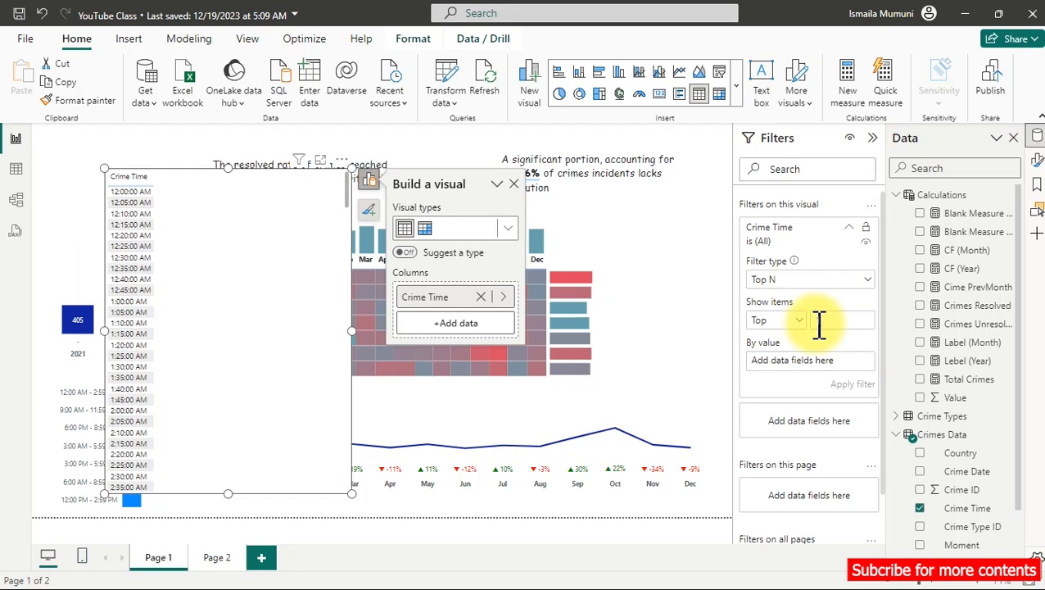
{"action": "type", "text": "1"}
{"action": "left_click_drag", "start_coordinate": [987, 383], "coordinate": [834, 369]}
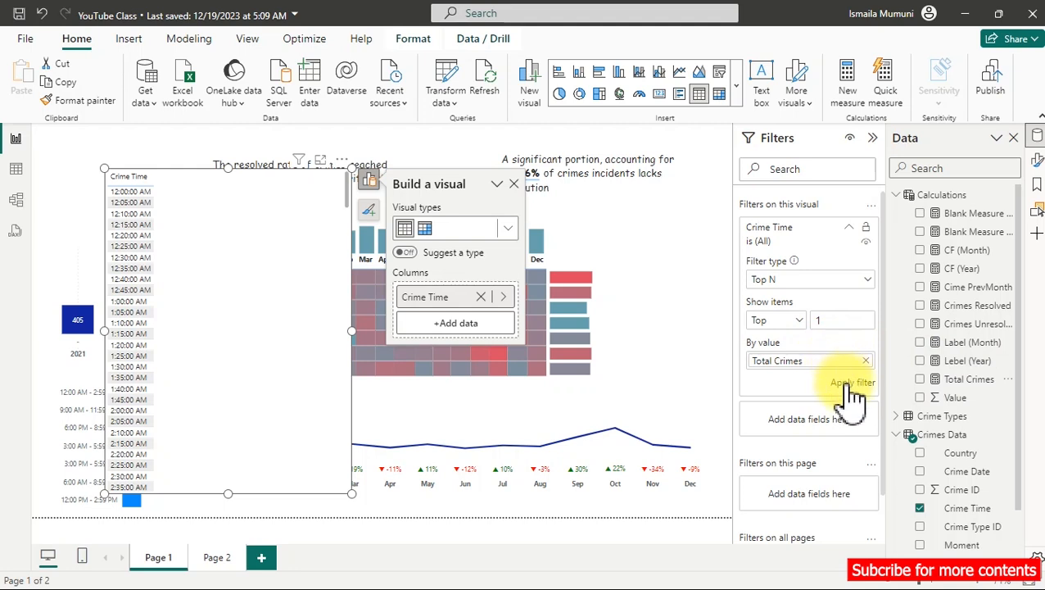
{"action": "left_click", "coordinate": [845, 384]}
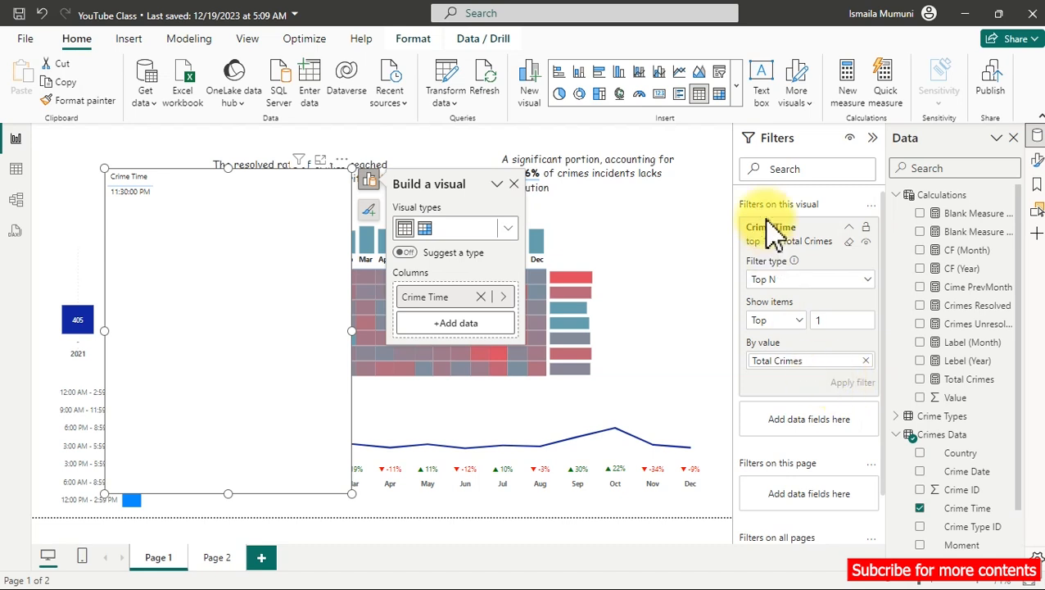
Convert the Crime Time table to a card, shrink it, and place it above the yearly crimes column chart.
{"action": "left_click", "coordinate": [660, 95]}
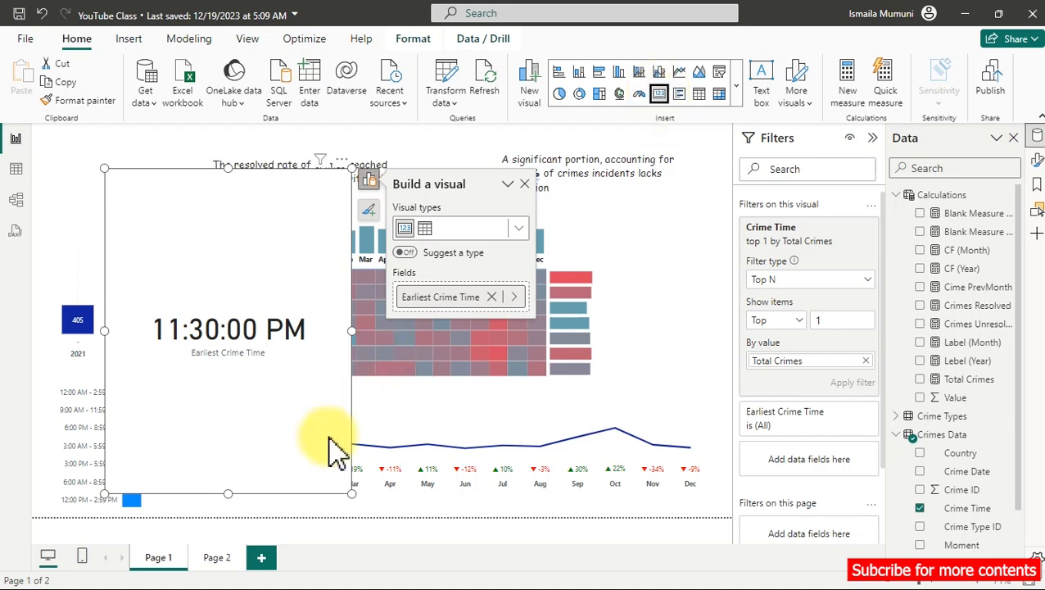
{"action": "left_click_drag", "start_coordinate": [351, 494], "coordinate": [299, 273]}
{"action": "left_click_drag", "start_coordinate": [210, 221], "coordinate": [152, 198]}
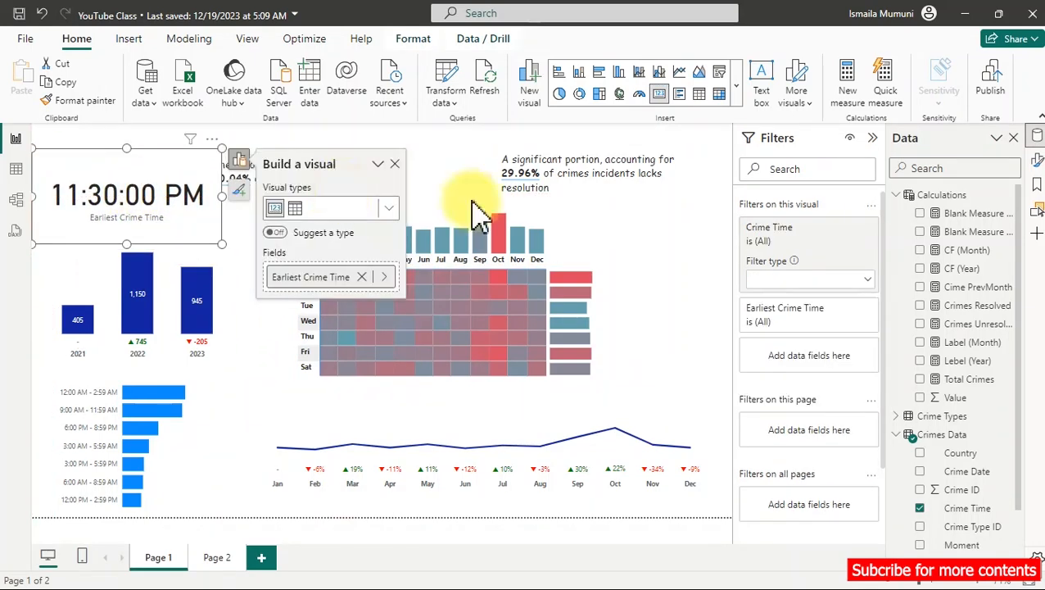
Add an enlarged comparison card showing Crime Time without the Top N filter, and remove that card again.
{"action": "left_click", "coordinate": [662, 245]}
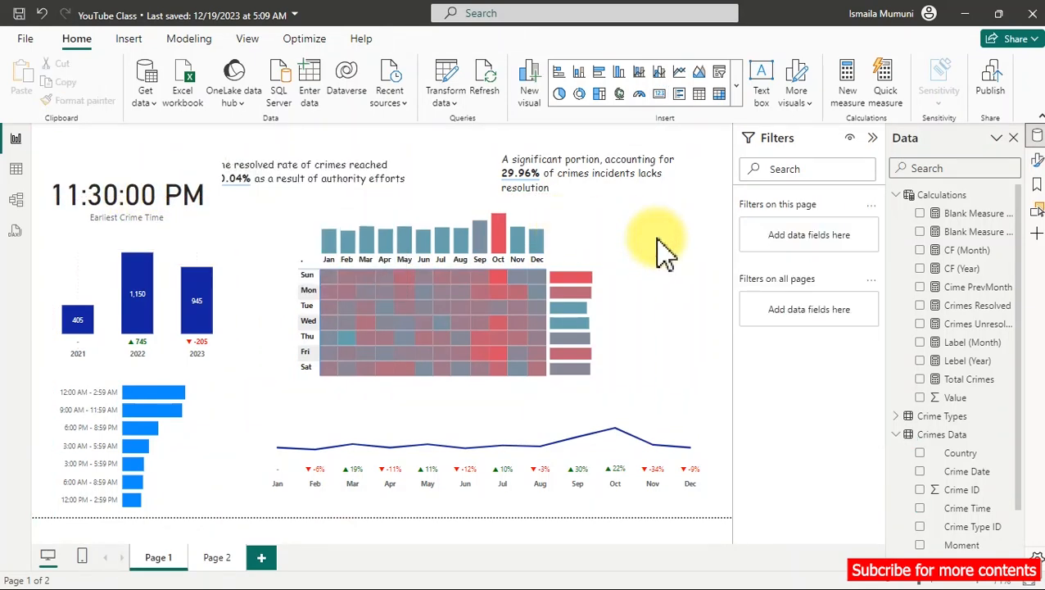
{"action": "left_click", "coordinate": [660, 95]}
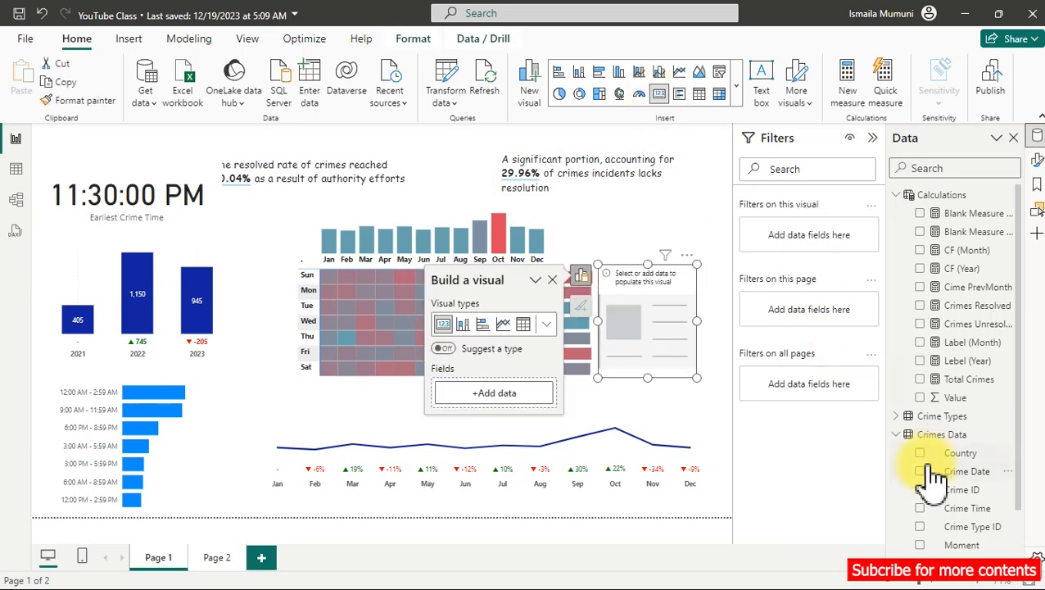
{"action": "left_click", "coordinate": [920, 508]}
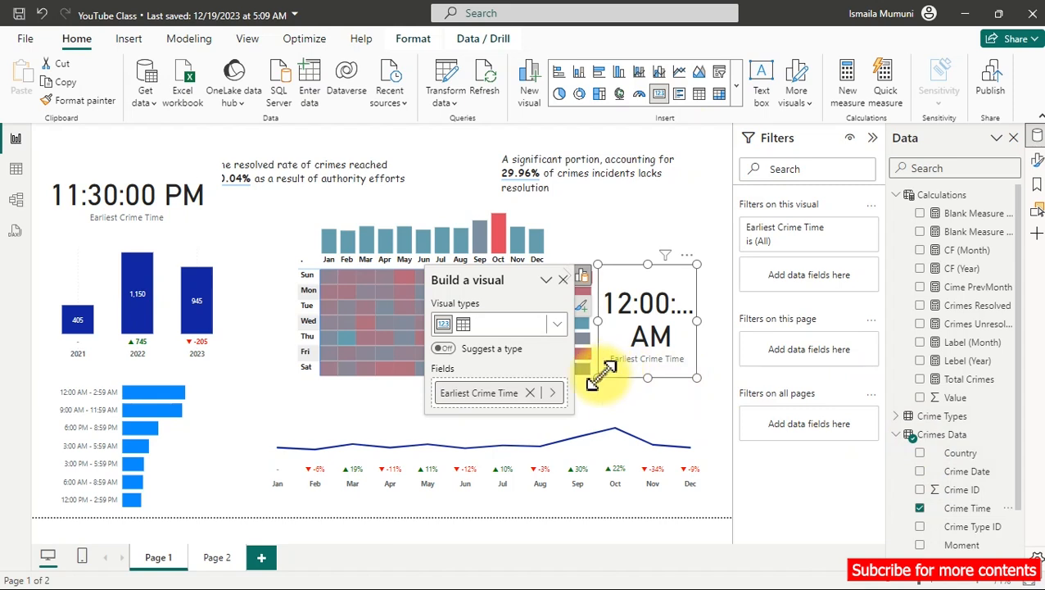
{"action": "left_click_drag", "start_coordinate": [598, 377], "coordinate": [380, 390]}
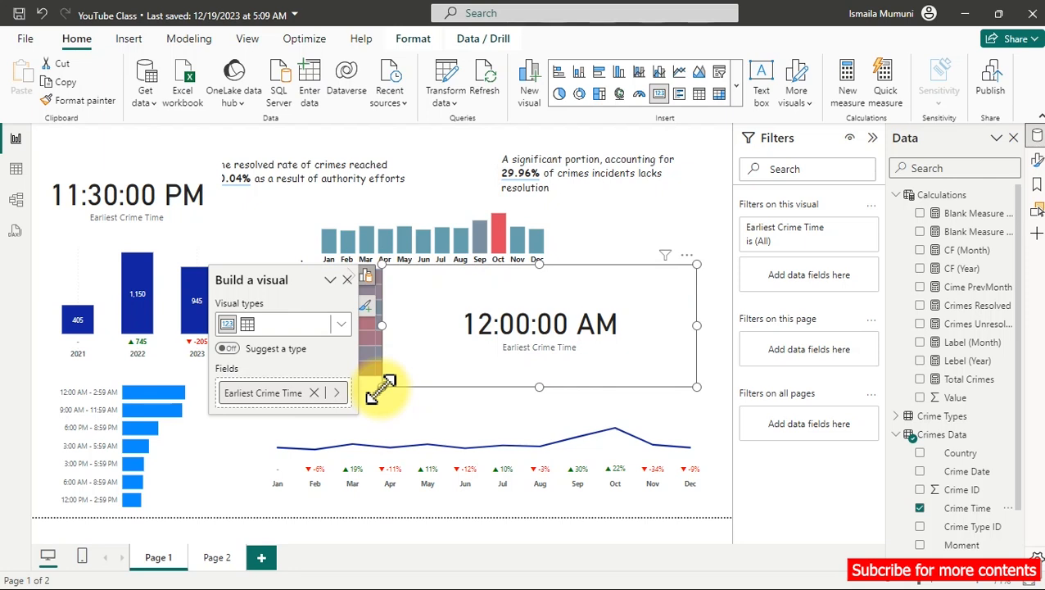
{"action": "left_click", "coordinate": [688, 256]}
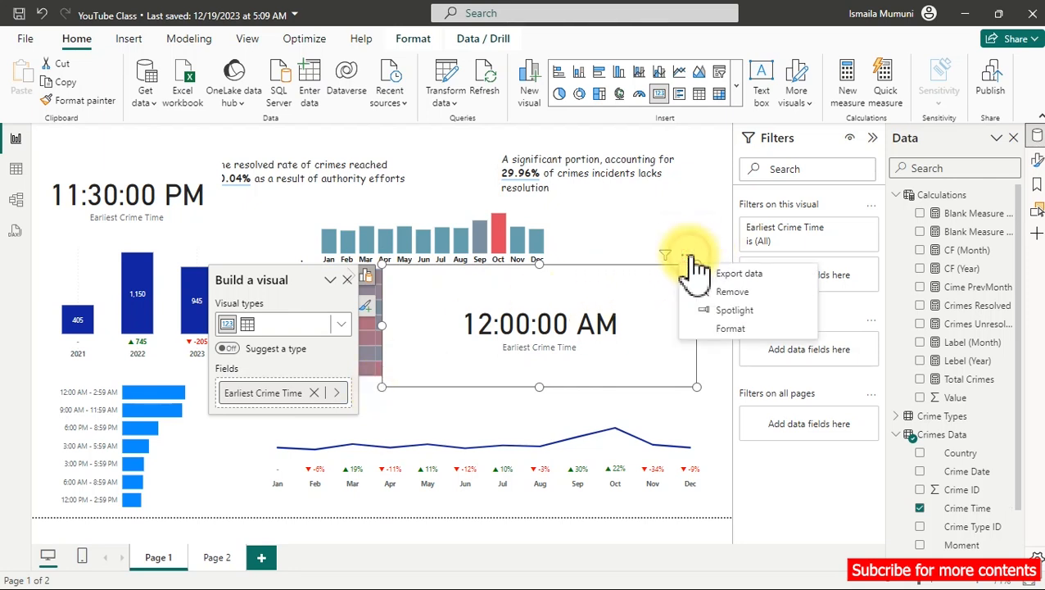
{"action": "left_click", "coordinate": [733, 295]}
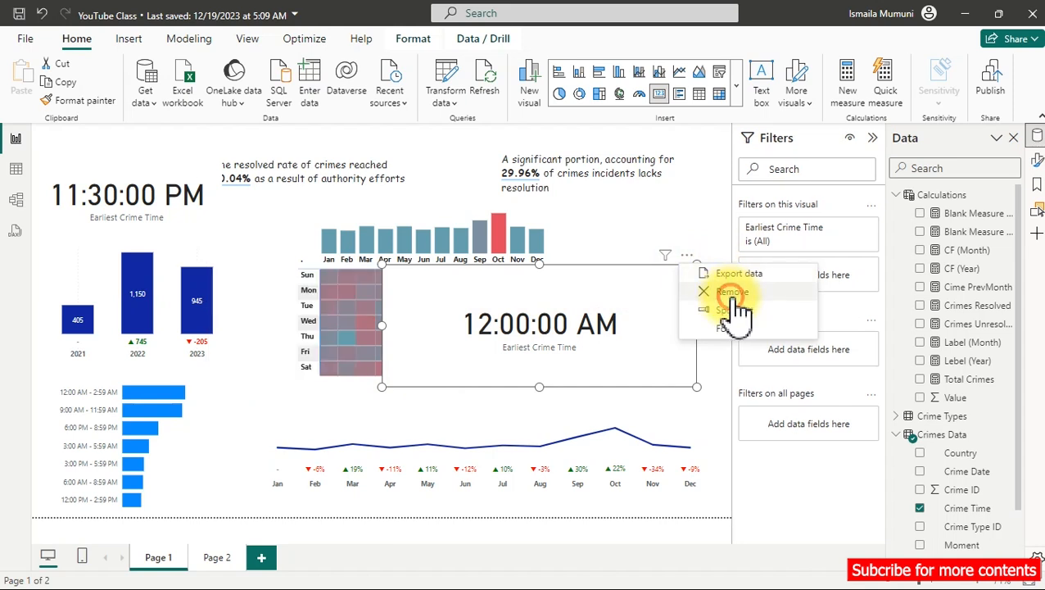
{"action": "left_click", "coordinate": [98, 214]}
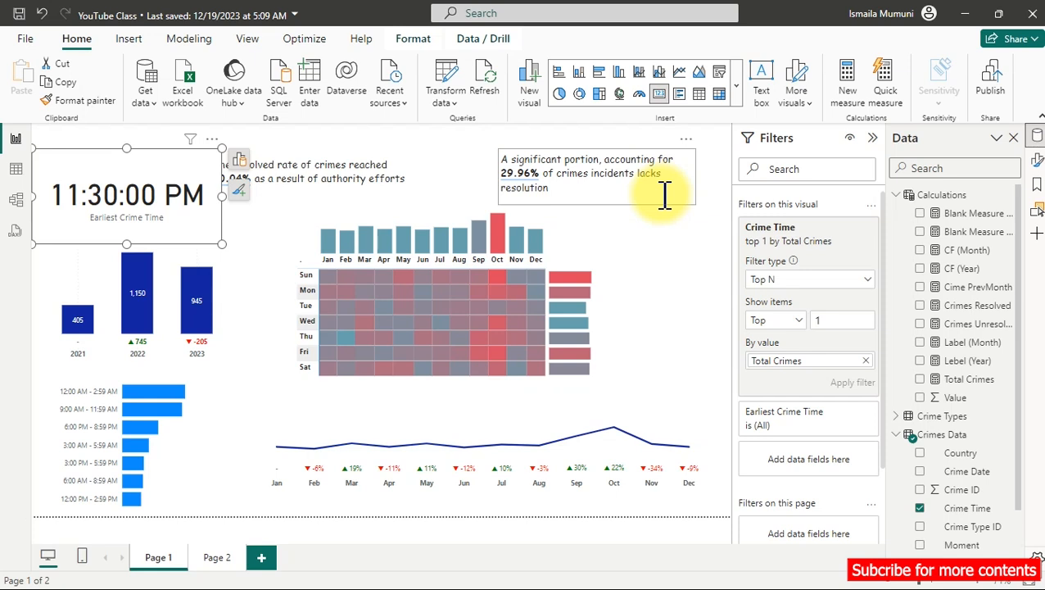
{"action": "left_click", "coordinate": [620, 94]}
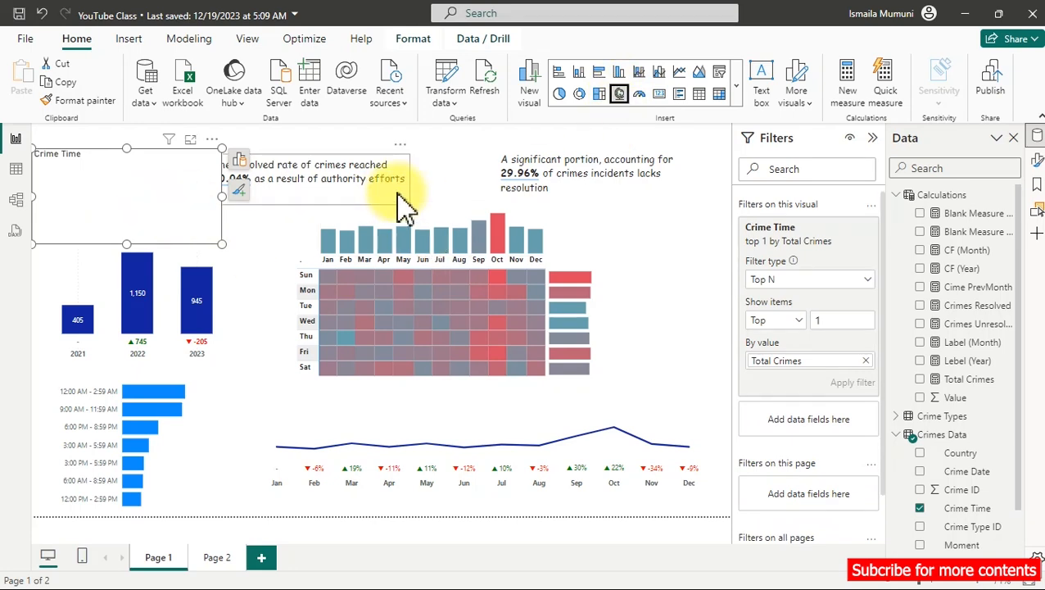
{"action": "left_click", "coordinate": [660, 94]}
{"action": "left_click", "coordinate": [686, 297]}
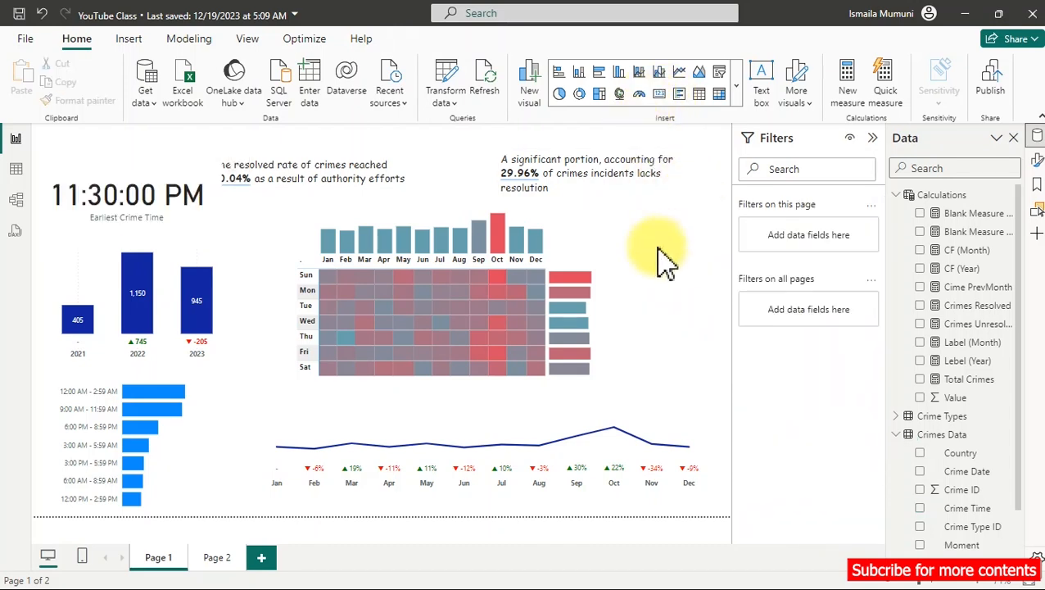
Add an enlarged map visual with Country as the location and Total Crimes as the bubble size.
{"action": "left_click", "coordinate": [620, 94]}
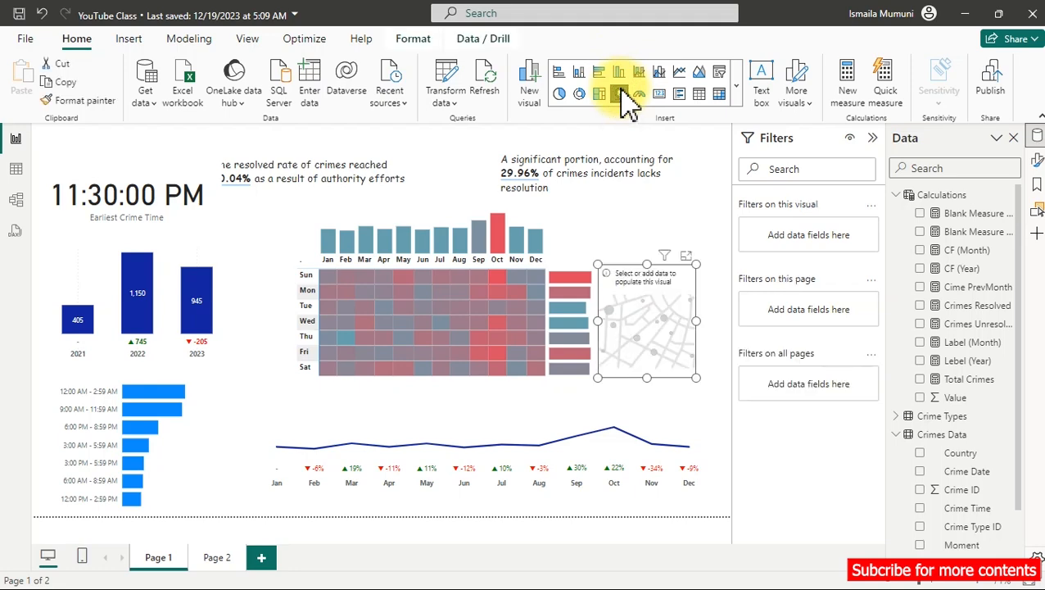
{"action": "left_click_drag", "start_coordinate": [690, 270], "coordinate": [695, 148]}
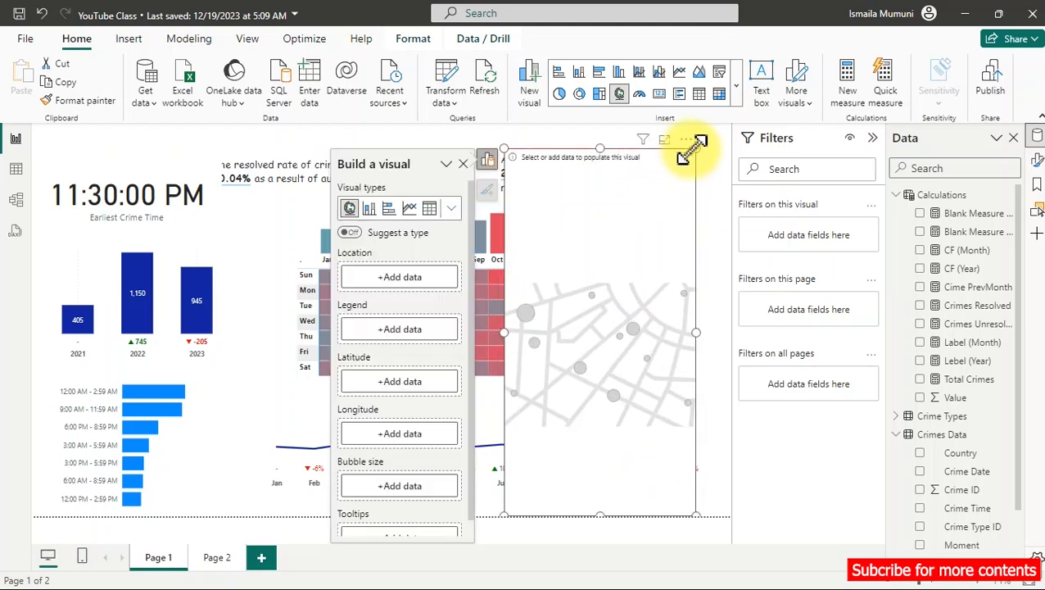
{"action": "left_click", "coordinate": [920, 453]}
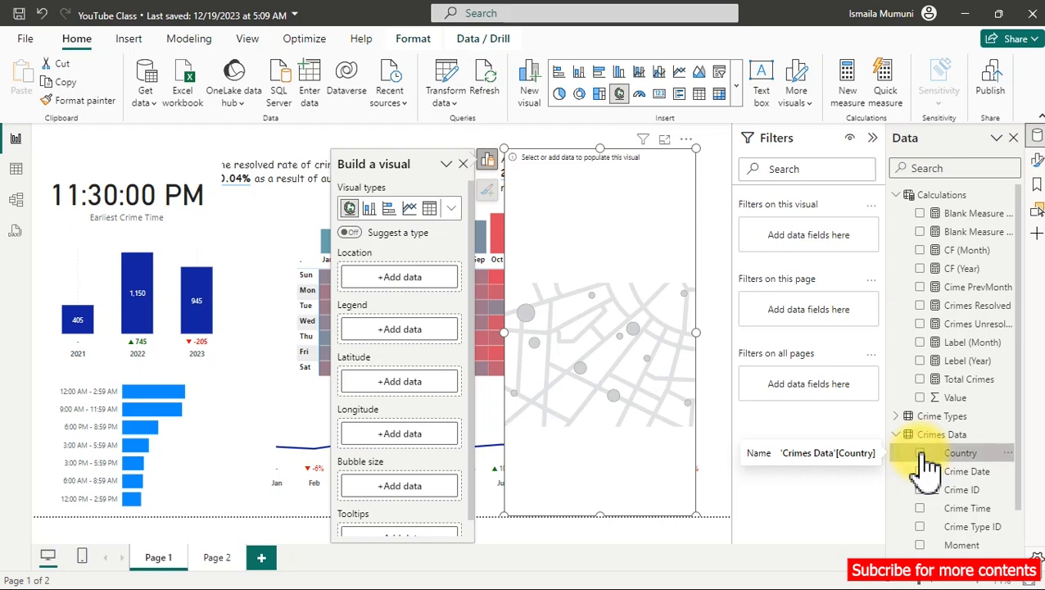
{"action": "left_click", "coordinate": [919, 379]}
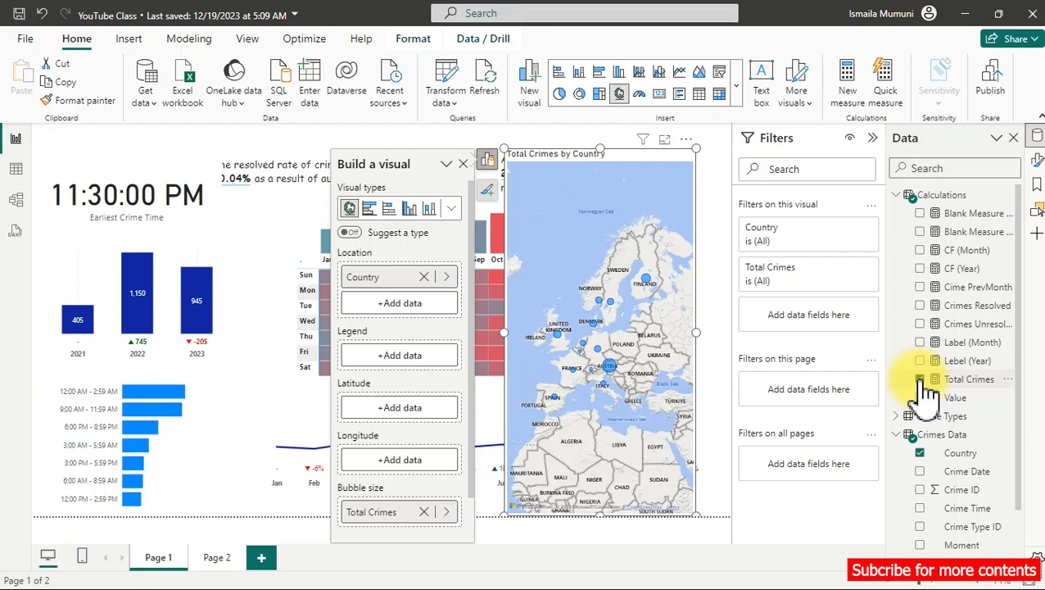
Turn off the map's title and set its bubble size to 30.
{"action": "left_click", "coordinate": [1036, 161]}
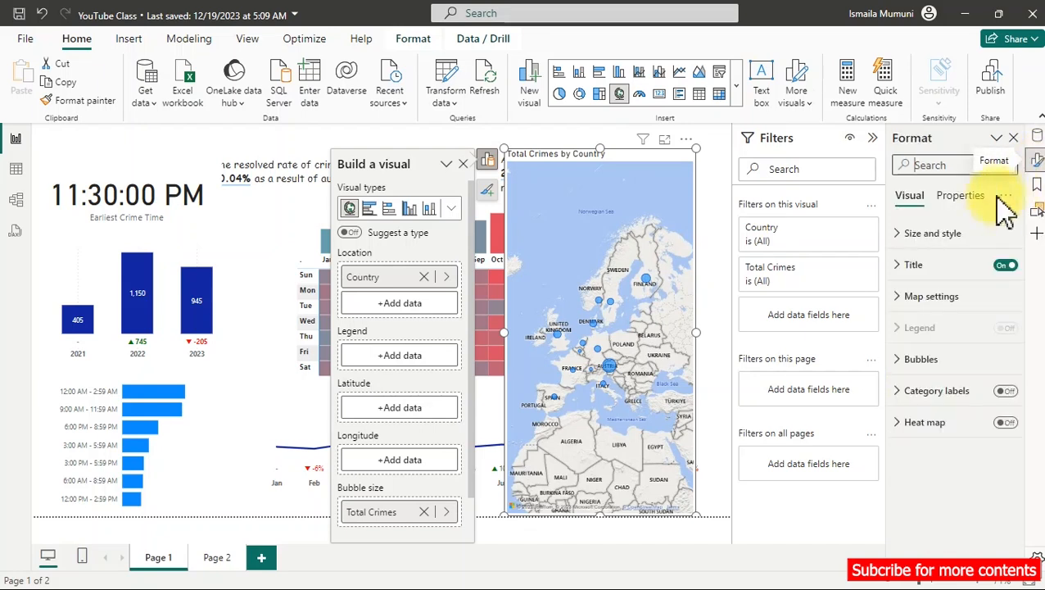
{"action": "left_click", "coordinate": [1006, 266]}
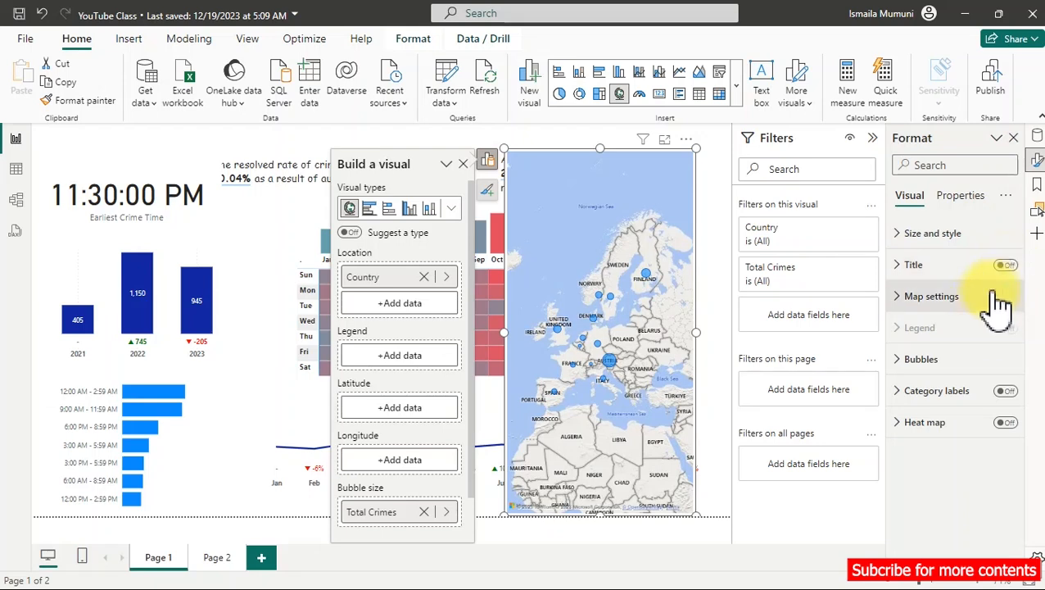
{"action": "left_click", "coordinate": [910, 368]}
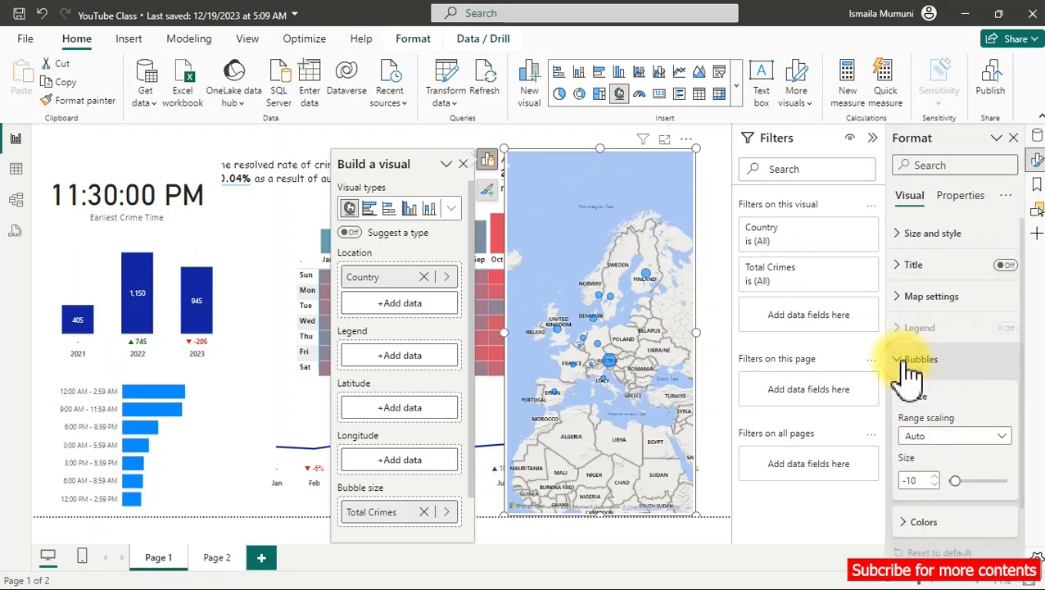
{"action": "left_click_drag", "start_coordinate": [960, 482], "coordinate": [976, 483]}
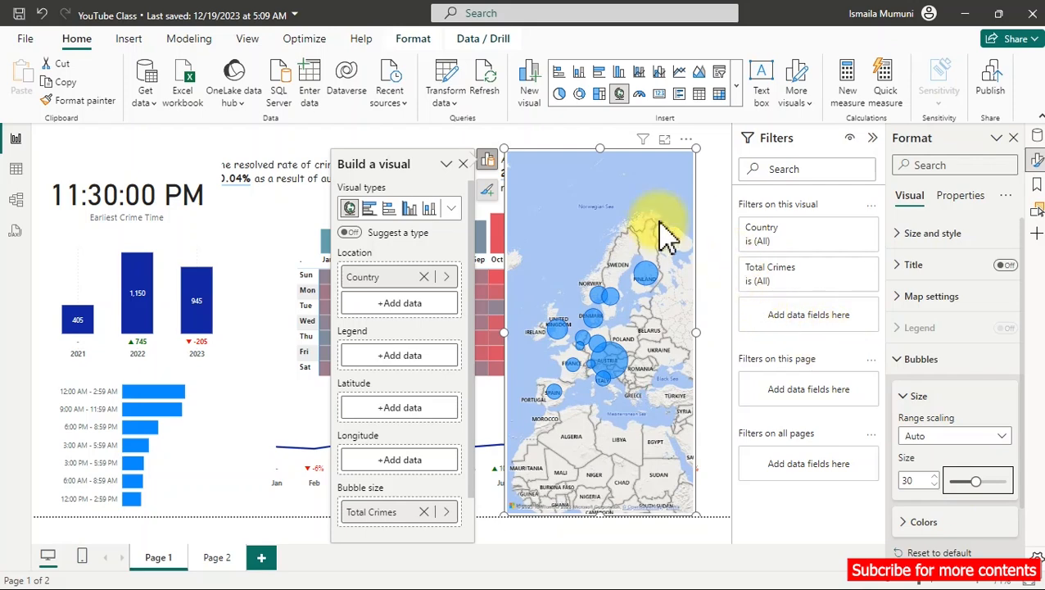
Shrink the map and position it beside the heatmap, below the unresolved-rate sentence.
{"action": "left_click_drag", "start_coordinate": [501, 152], "coordinate": [567, 312]}
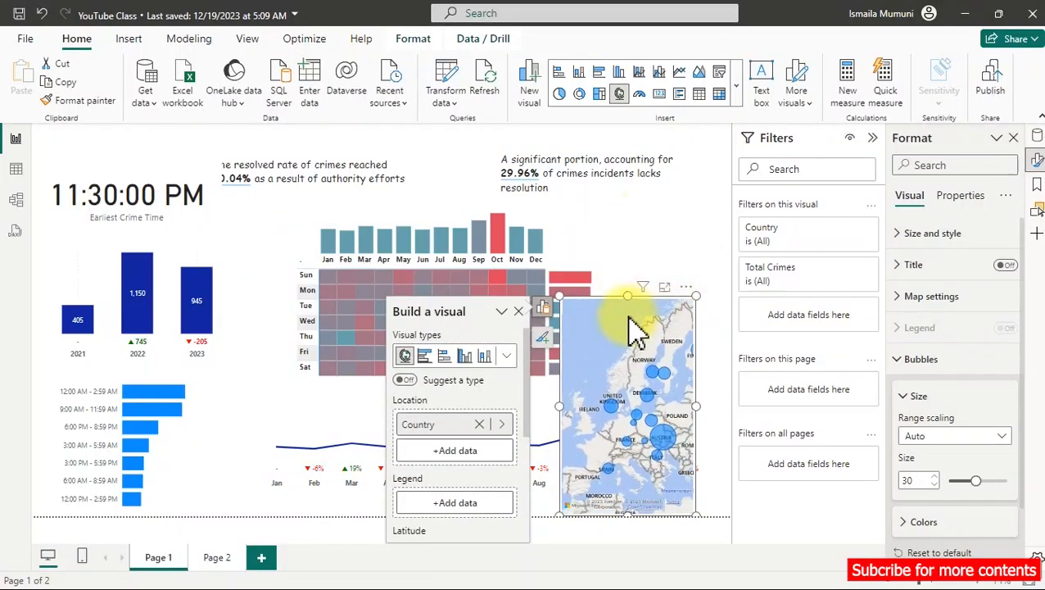
{"action": "left_click_drag", "start_coordinate": [688, 285], "coordinate": [718, 190]}
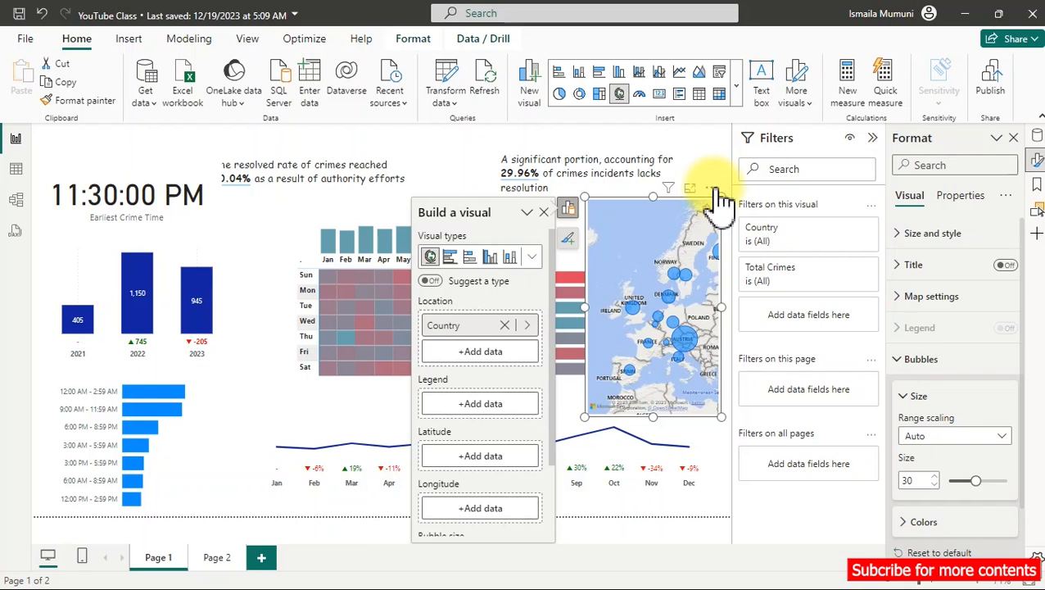
{"action": "left_click", "coordinate": [456, 152]}
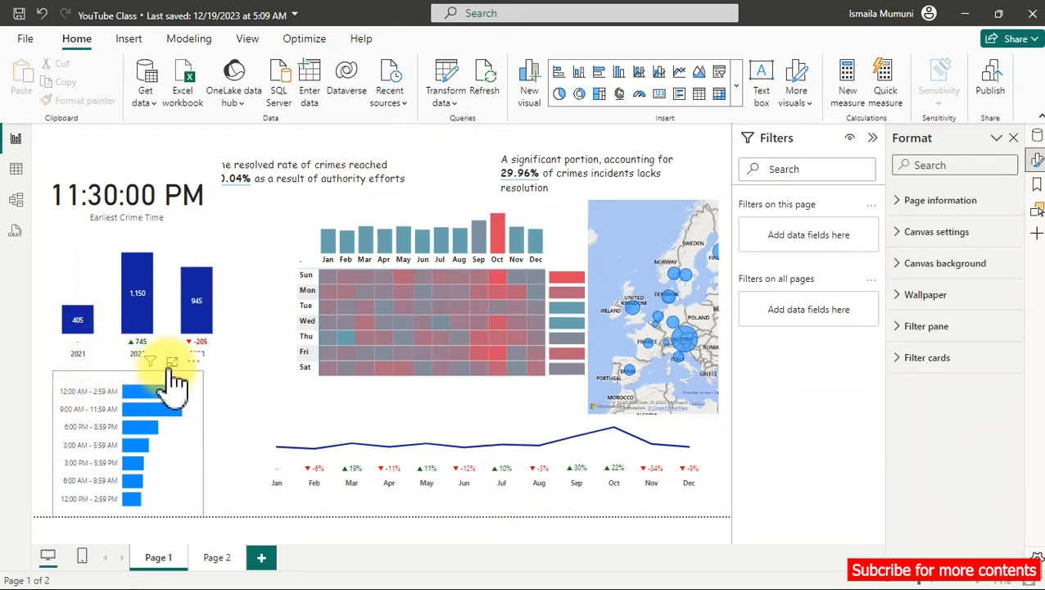
View the time-group bar chart in focus mode to examine its two most crime-heavy time ranges, and return to the report.
{"action": "left_click", "coordinate": [172, 362]}
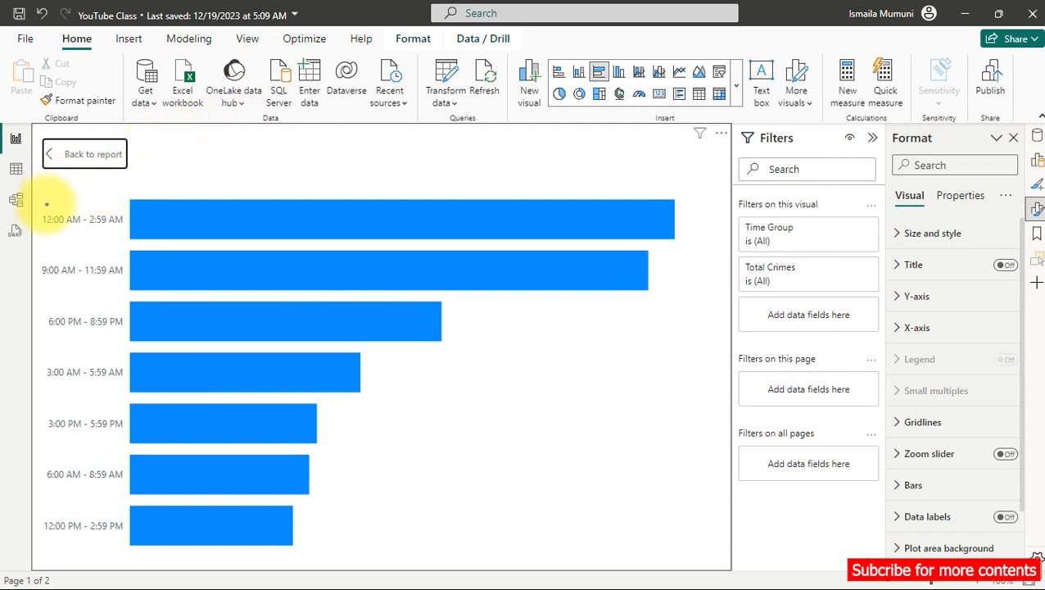
{"action": "left_click_drag", "start_coordinate": [34, 202], "coordinate": [123, 225]}
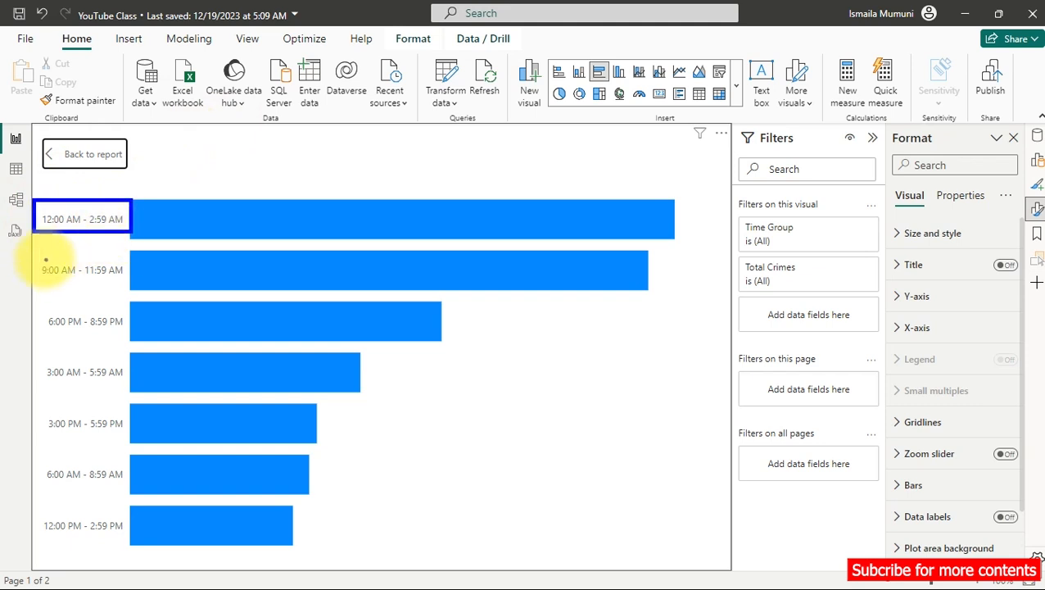
{"action": "left_click_drag", "start_coordinate": [29, 253], "coordinate": [145, 284]}
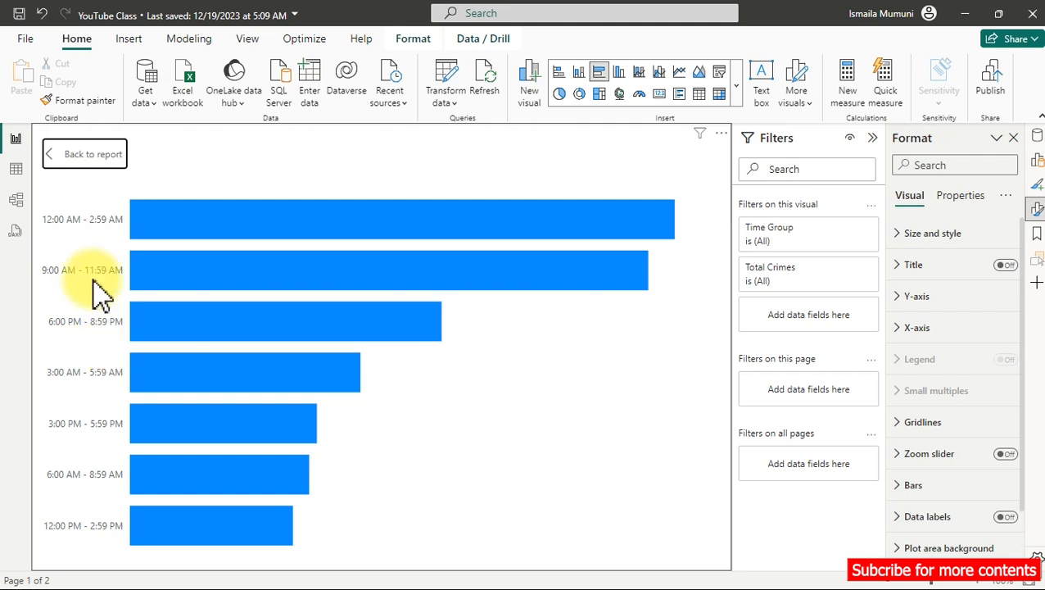
{"action": "left_click", "coordinate": [86, 156]}
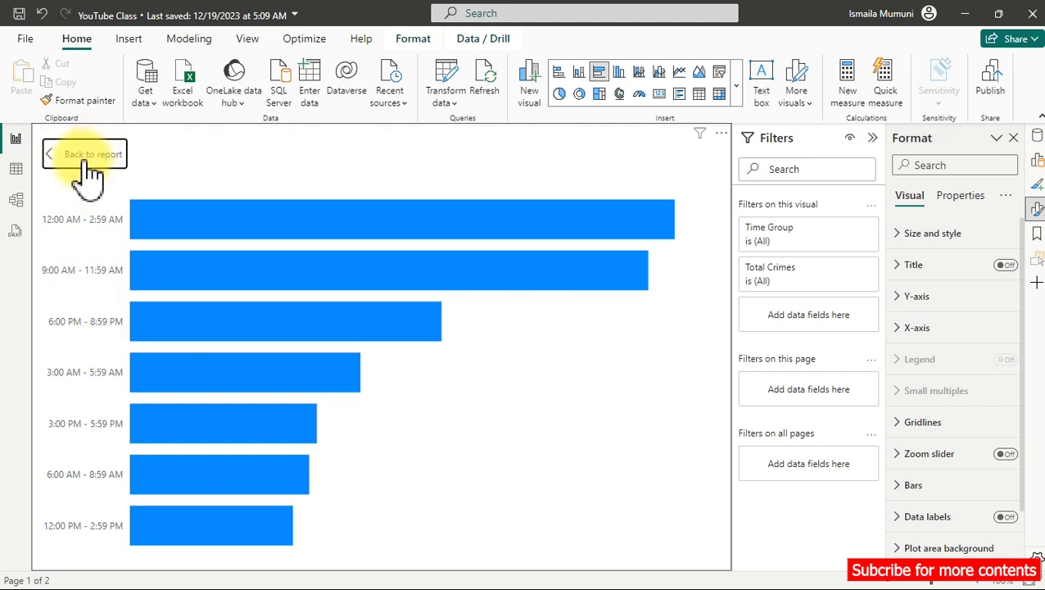
{"action": "mouse_move", "coordinate": [131, 421]}
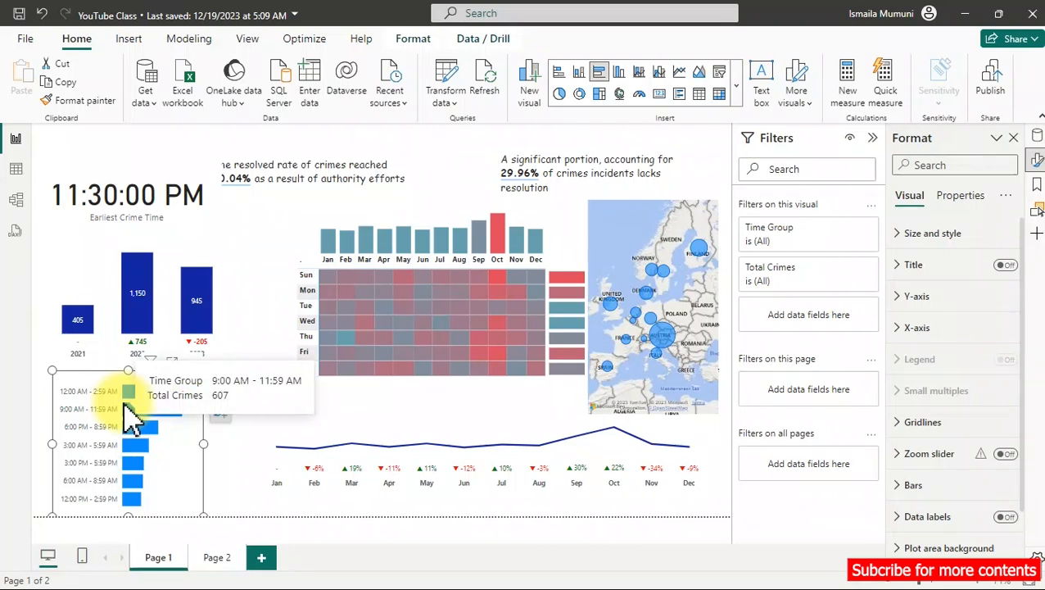
Add a third report page and name it Details.
{"action": "left_click", "coordinate": [262, 560]}
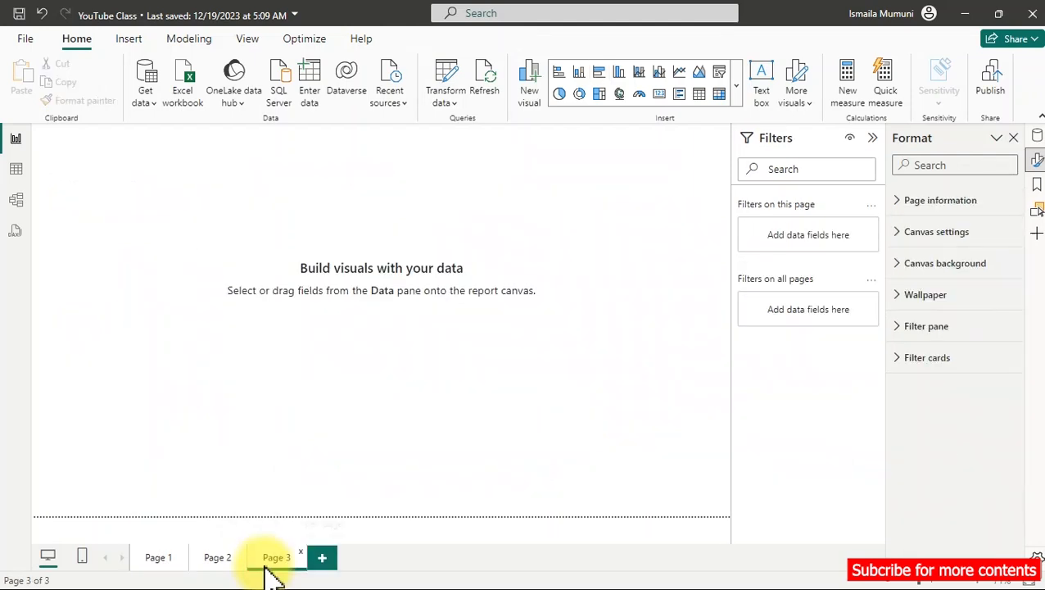
{"action": "double_click", "coordinate": [276, 560]}
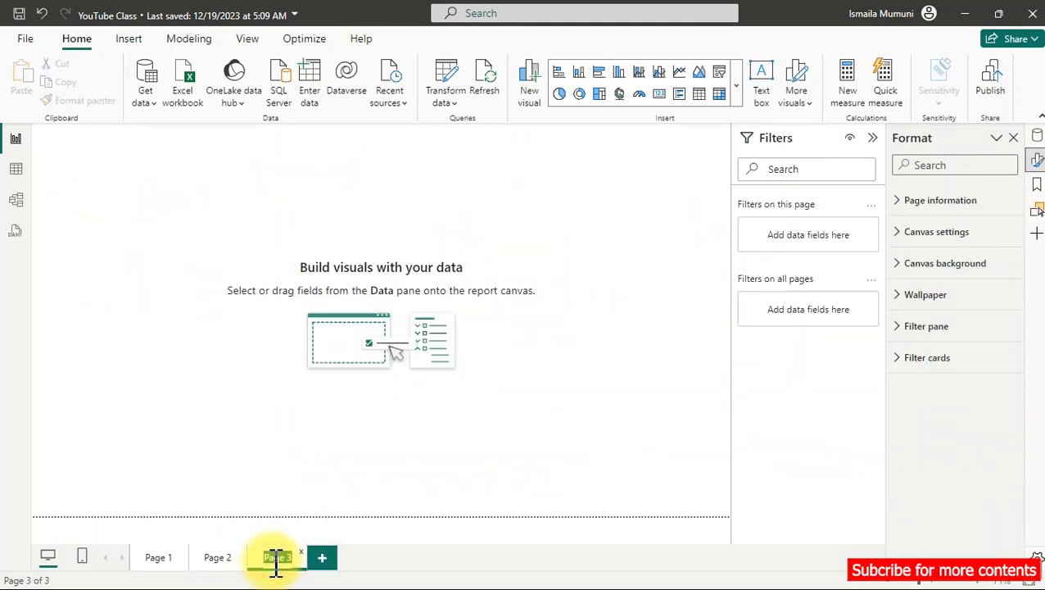
{"action": "key", "text": "Return"}
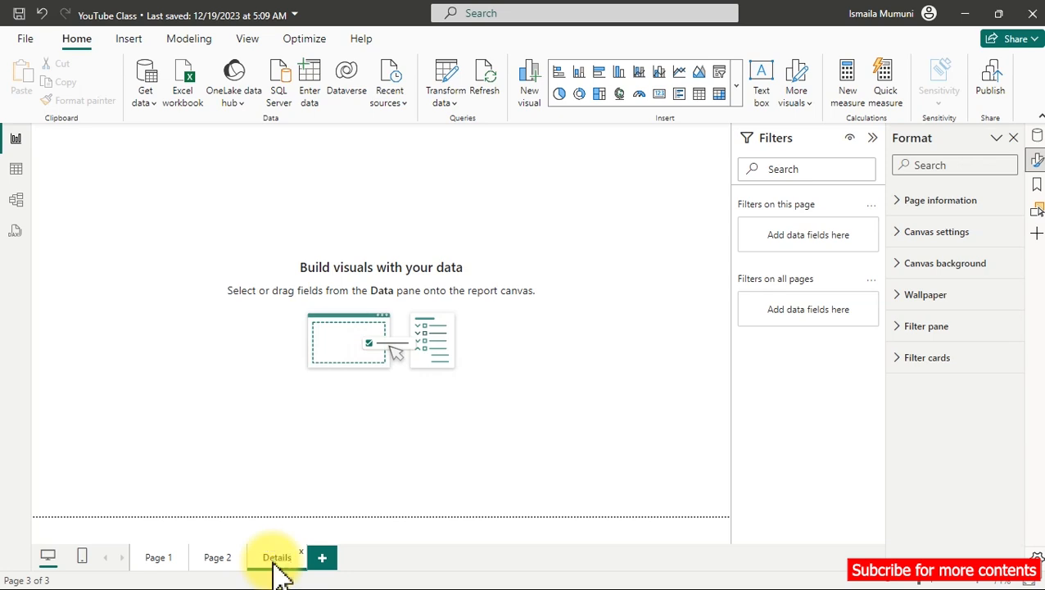
Rename Page 1 as Report.
{"action": "left_click", "coordinate": [151, 561]}
{"action": "double_click", "coordinate": [153, 562]}
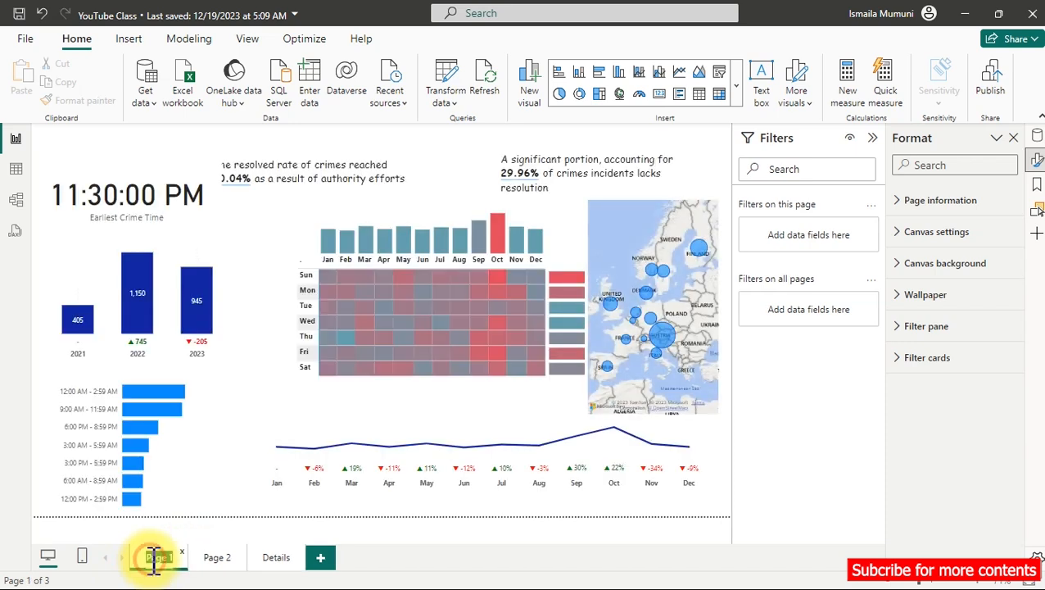
{"action": "type", "text": "Report"}
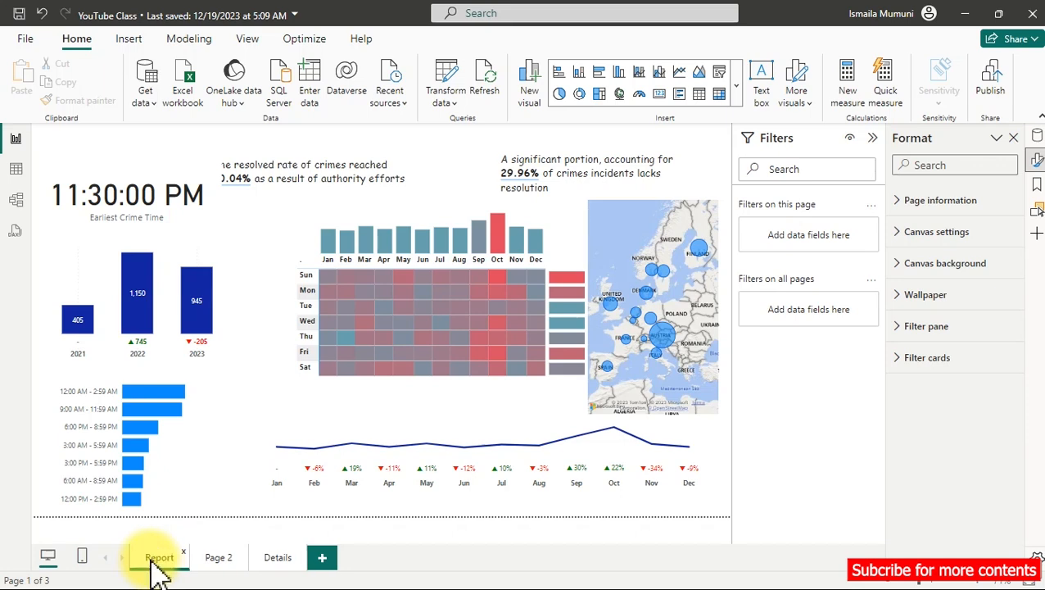
{"action": "key", "text": "Return"}
Set the Details page's type to Drillthrough in its page information.
{"action": "mouse_move", "coordinate": [168, 405]}
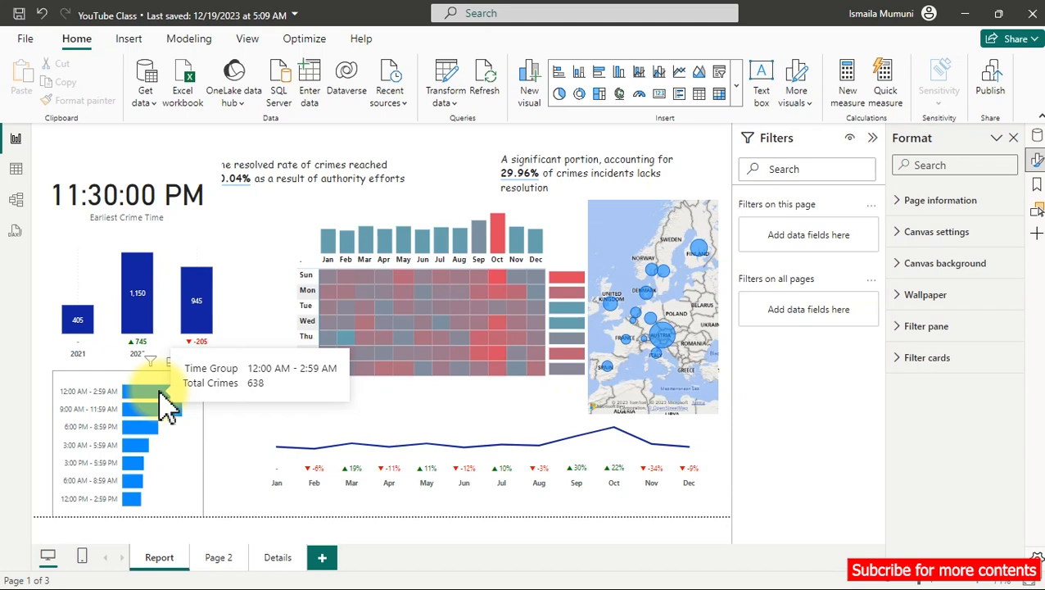
{"action": "left_click", "coordinate": [282, 560]}
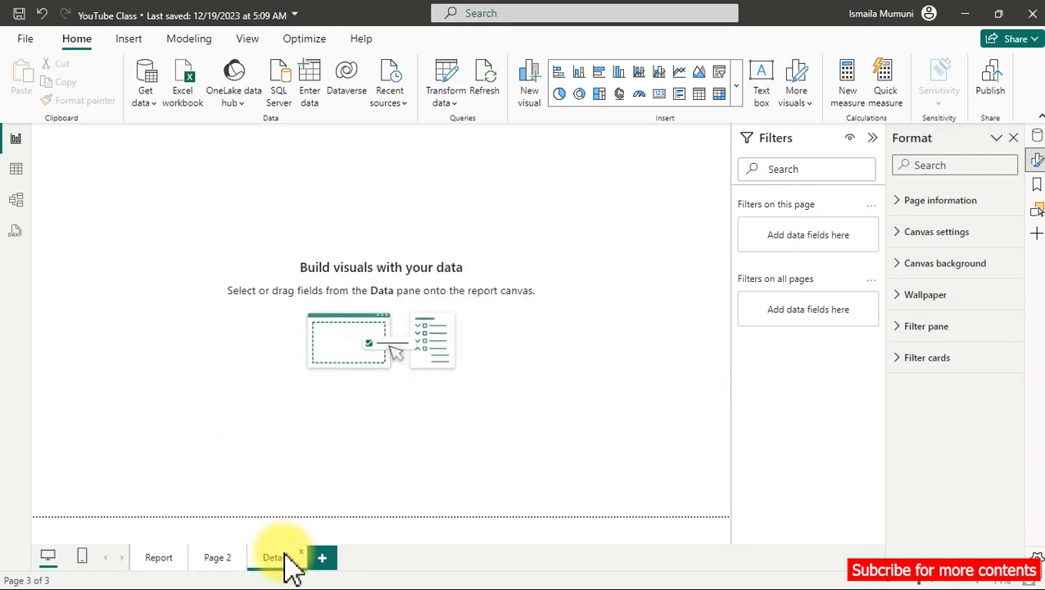
{"action": "left_click", "coordinate": [906, 209]}
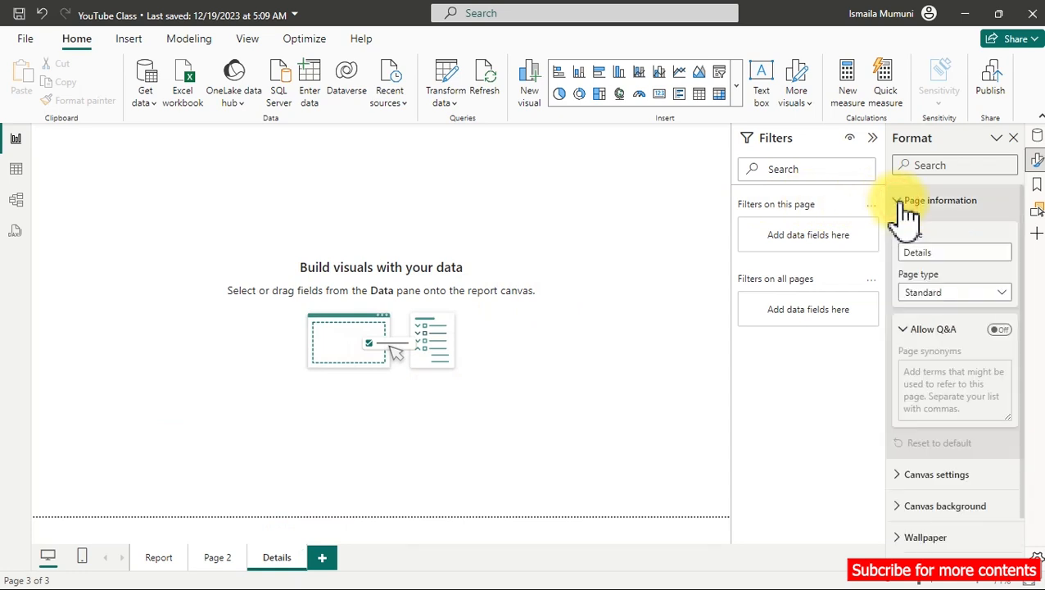
{"action": "left_click", "coordinate": [916, 298]}
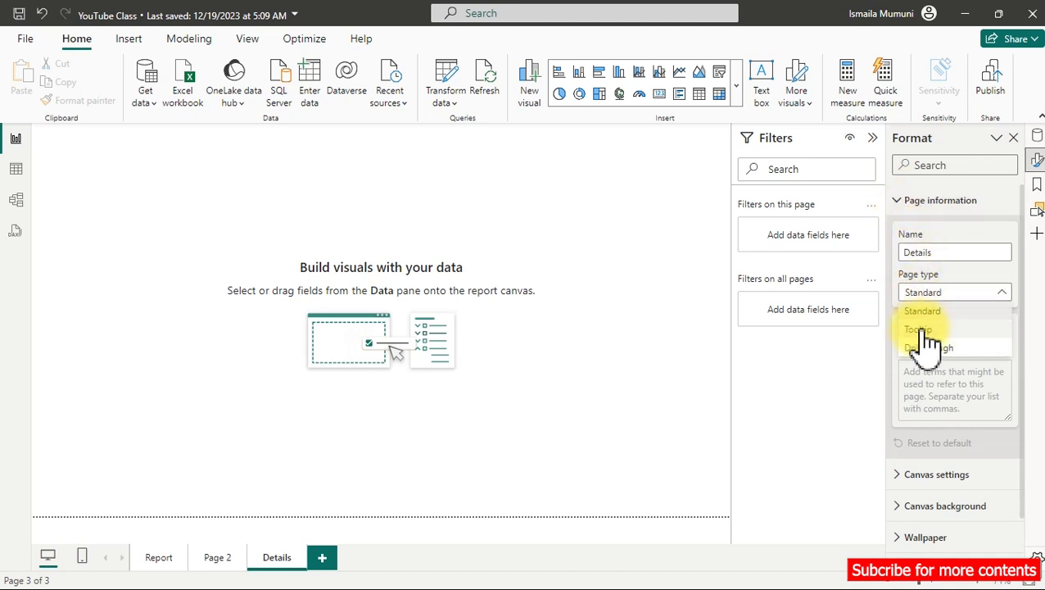
{"action": "left_click", "coordinate": [927, 348]}
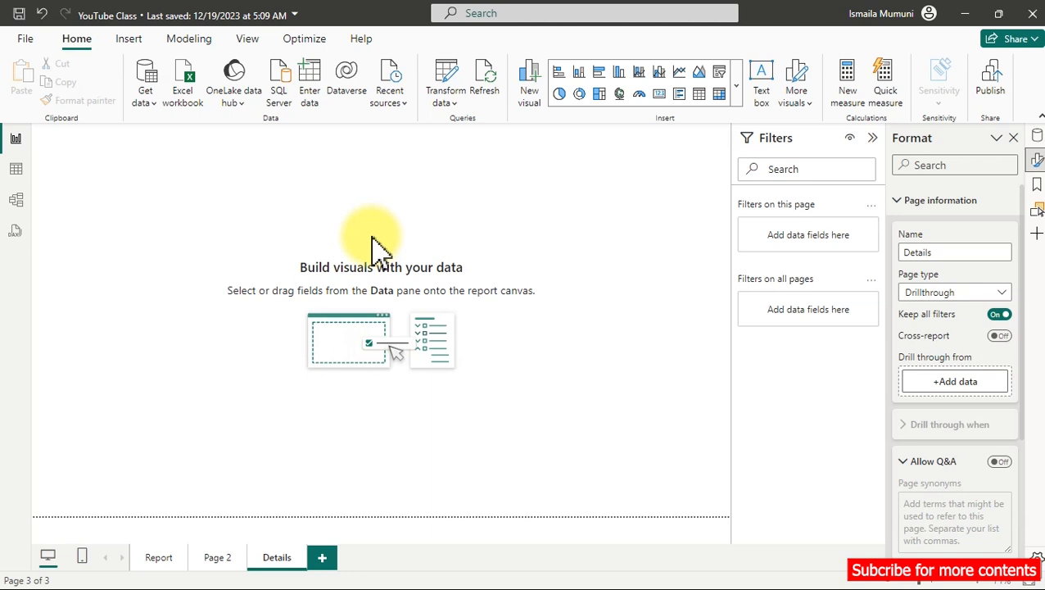
Add Crime Time from the Crimes Data table as a drill-through field of the Details page.
{"action": "left_click", "coordinate": [939, 383]}
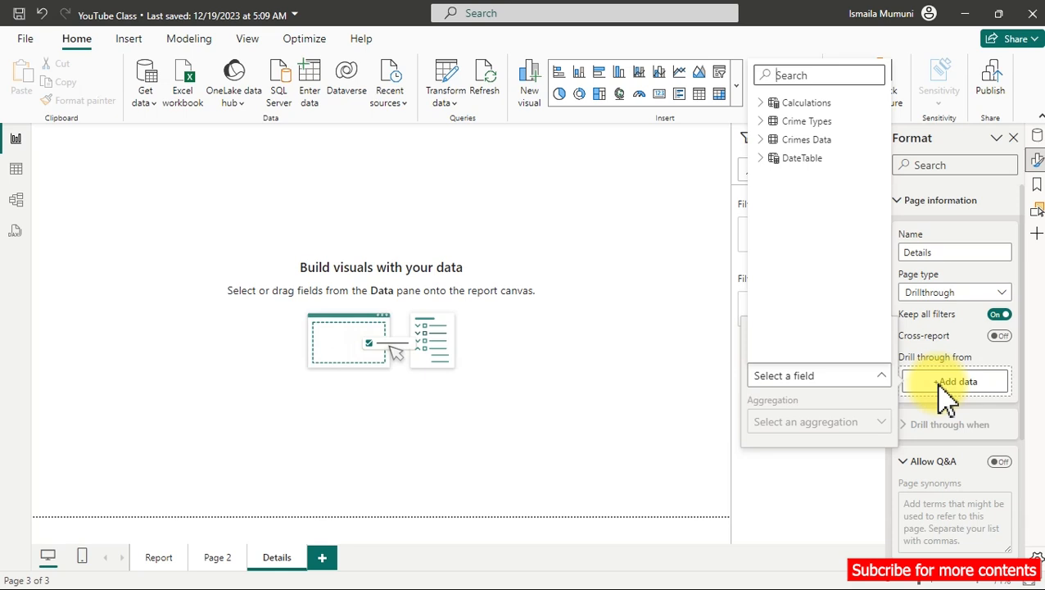
{"action": "left_click", "coordinate": [766, 140]}
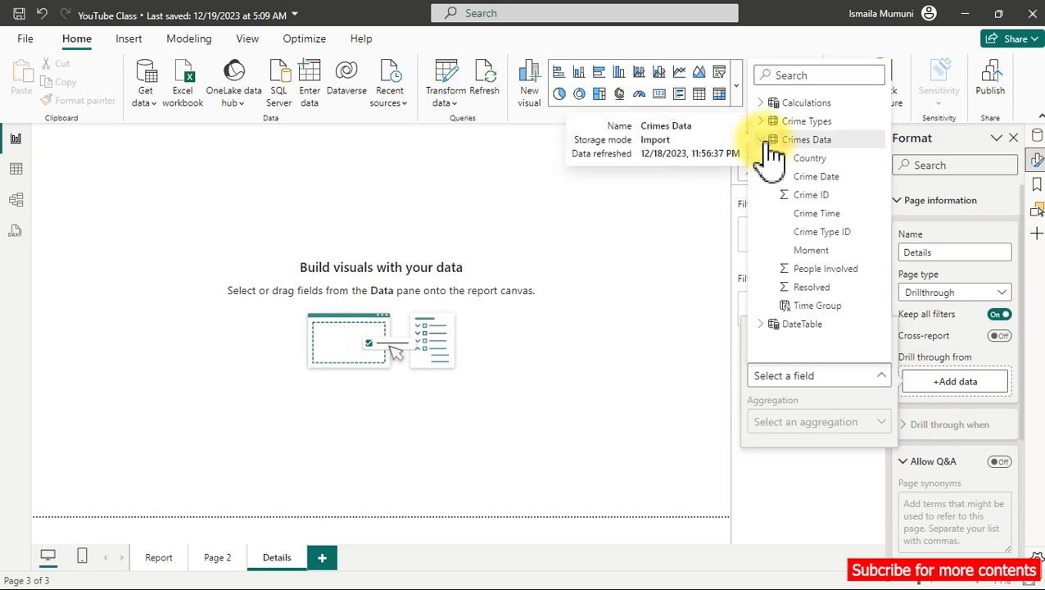
{"action": "left_click", "coordinate": [799, 215]}
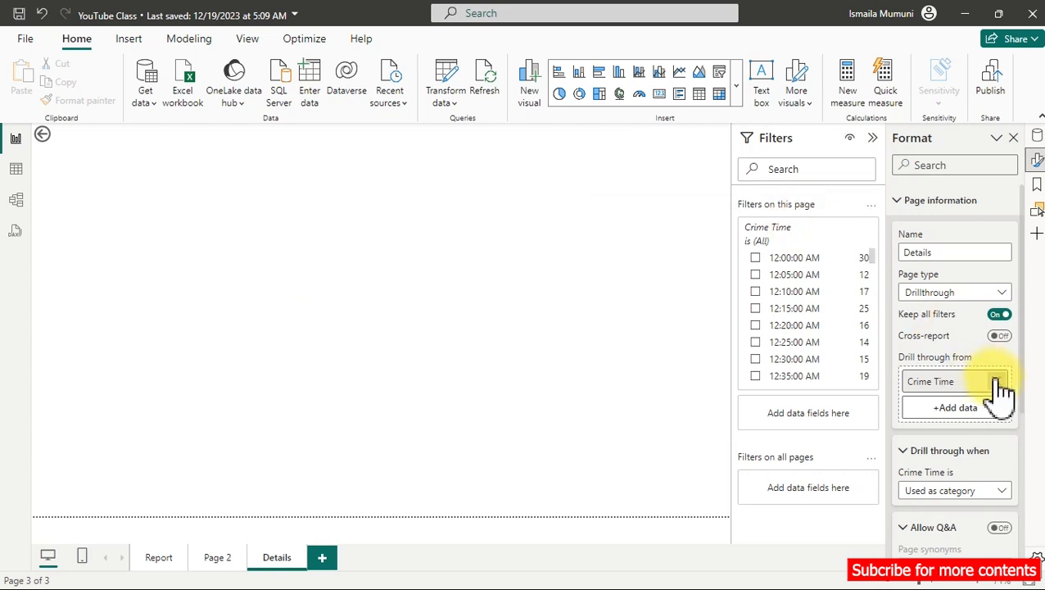
Try to remove Crime Time from the drill-through fields and add Time Group from Crimes Data.
{"action": "left_click", "coordinate": [997, 382]}
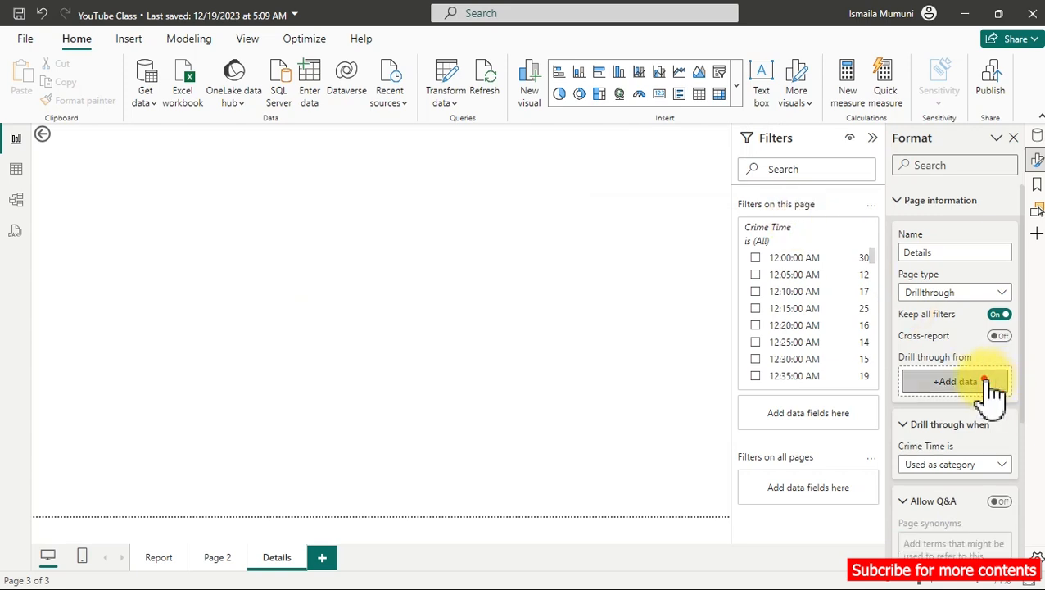
{"action": "left_click", "coordinate": [994, 383]}
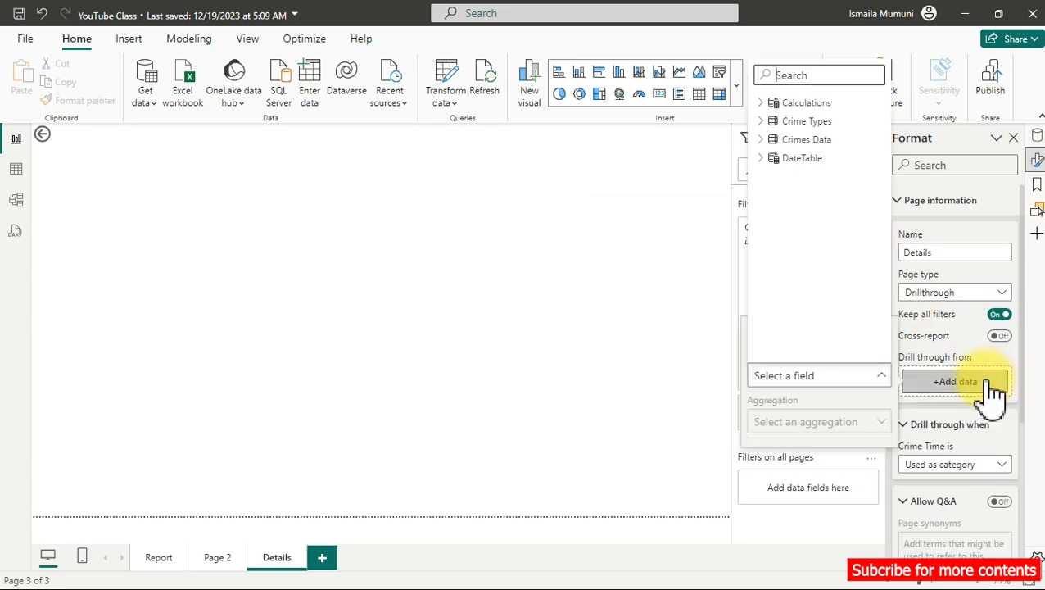
{"action": "left_click", "coordinate": [769, 140]}
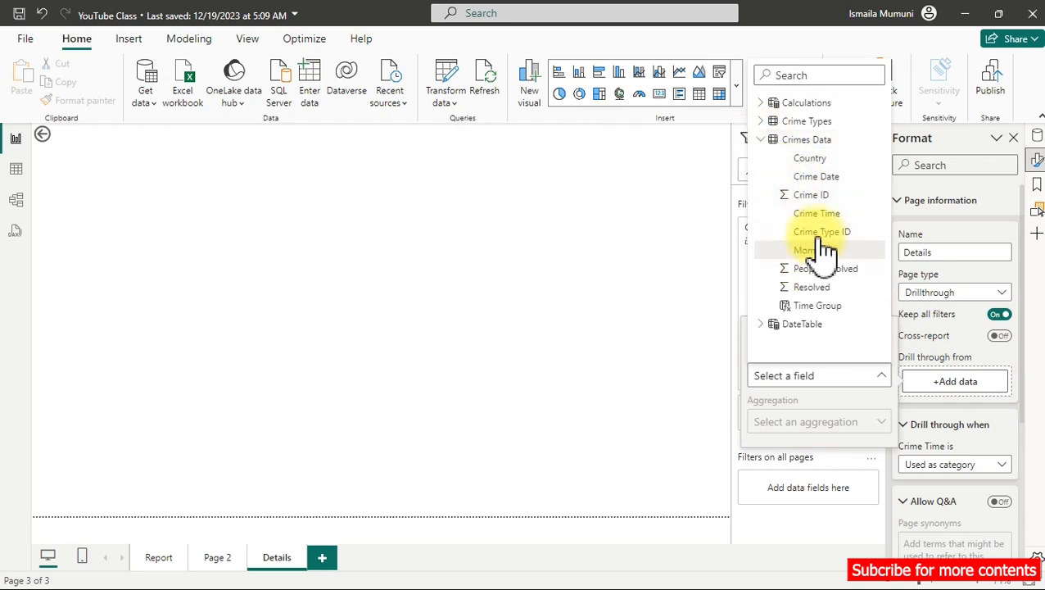
{"action": "left_click", "coordinate": [804, 307]}
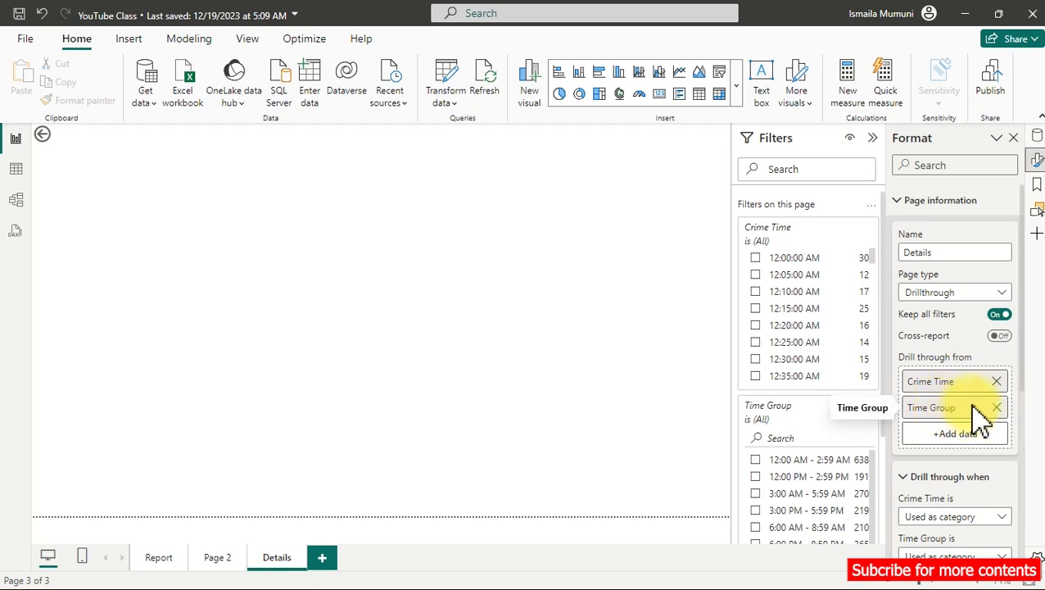
Try to remove Crime Time from the drill-through fields again, and collapse and hide its page filter.
{"action": "left_click", "coordinate": [996, 382]}
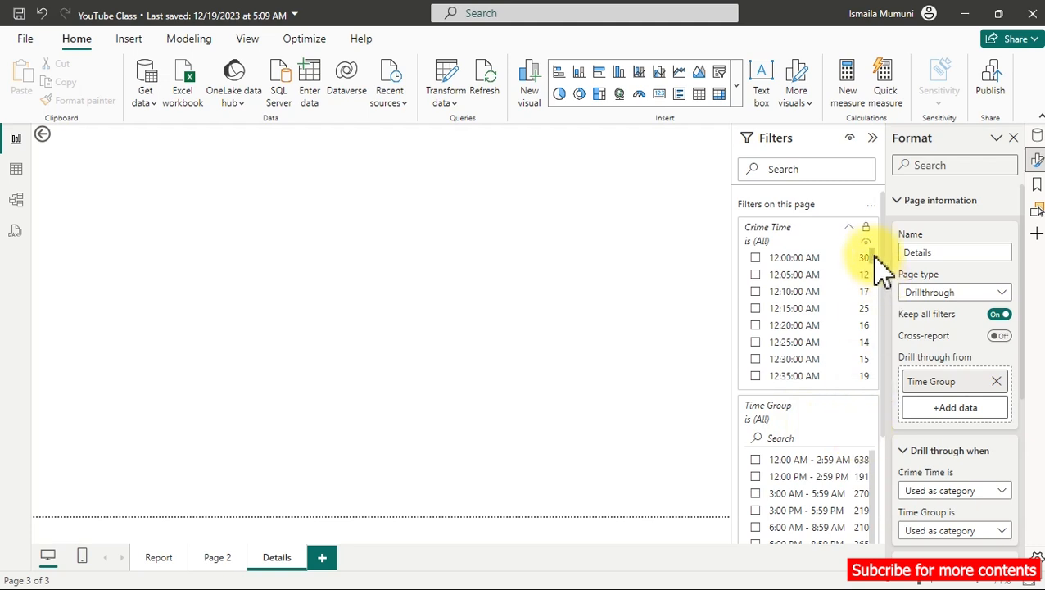
{"action": "left_click", "coordinate": [850, 228]}
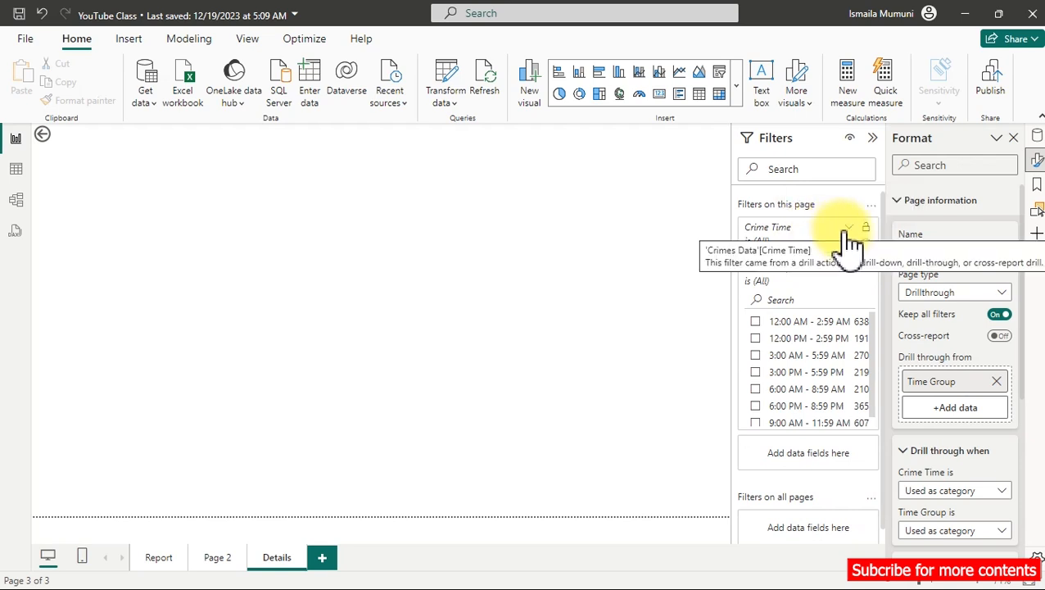
{"action": "left_click", "coordinate": [867, 246]}
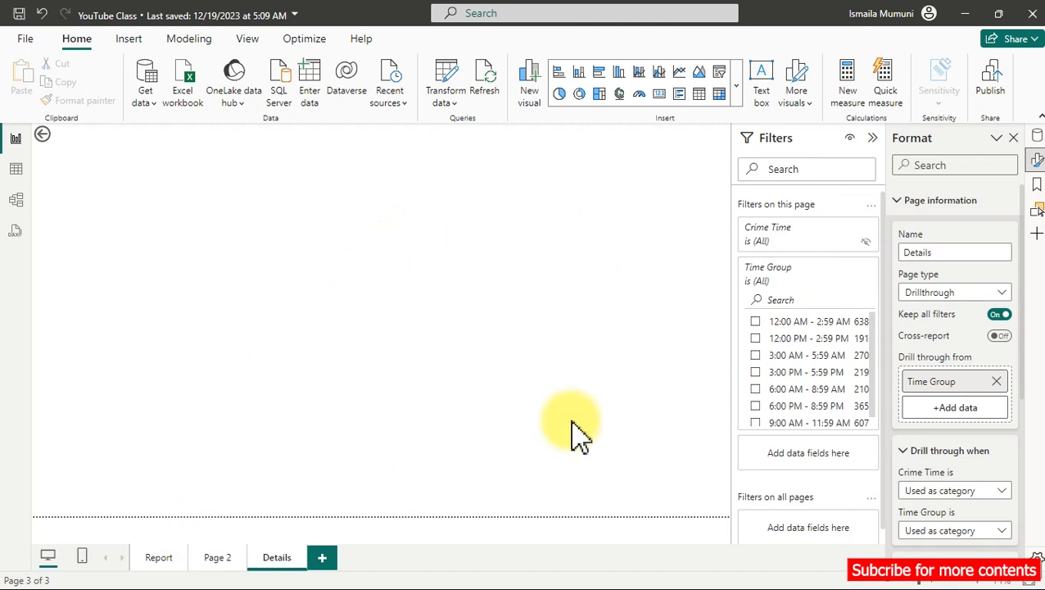
Drill through to Details from the 12:00 AM - 2:59 AM bar in the Report page's time-group chart.
{"action": "left_click", "coordinate": [154, 563]}
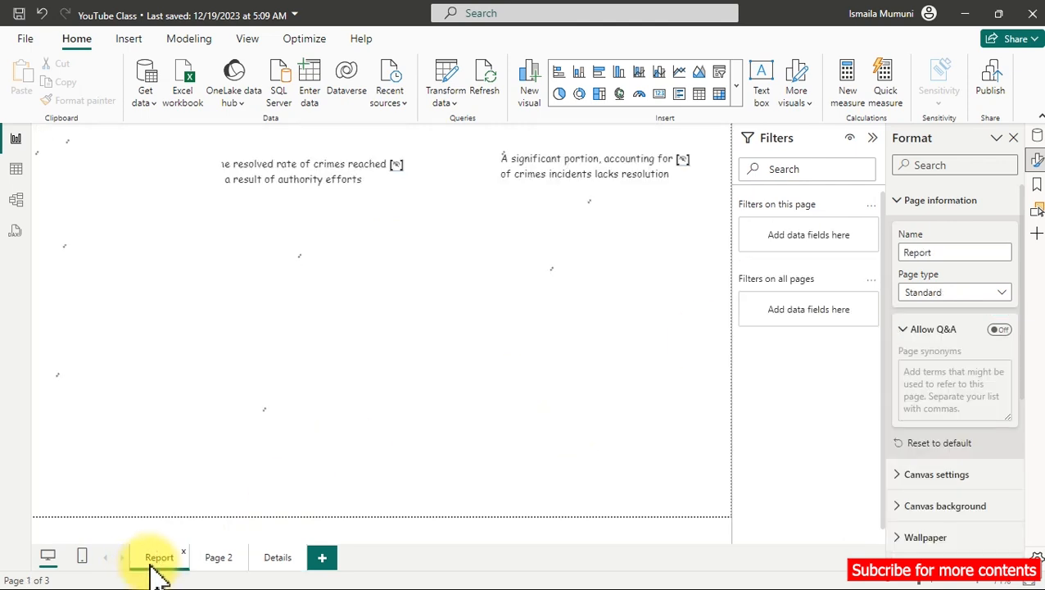
{"action": "mouse_move", "coordinate": [161, 405]}
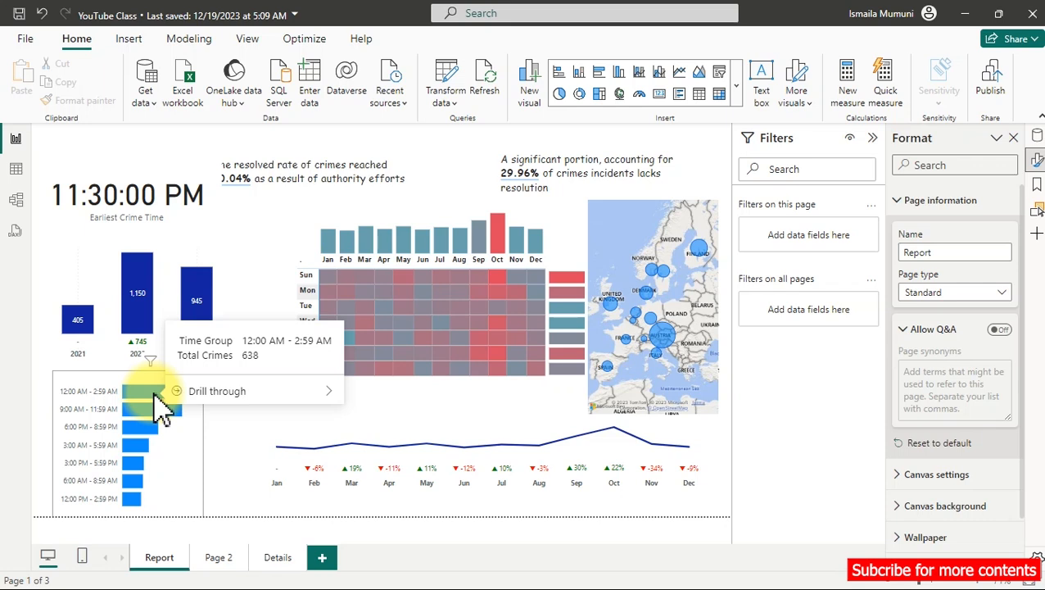
{"action": "mouse_move", "coordinate": [229, 393]}
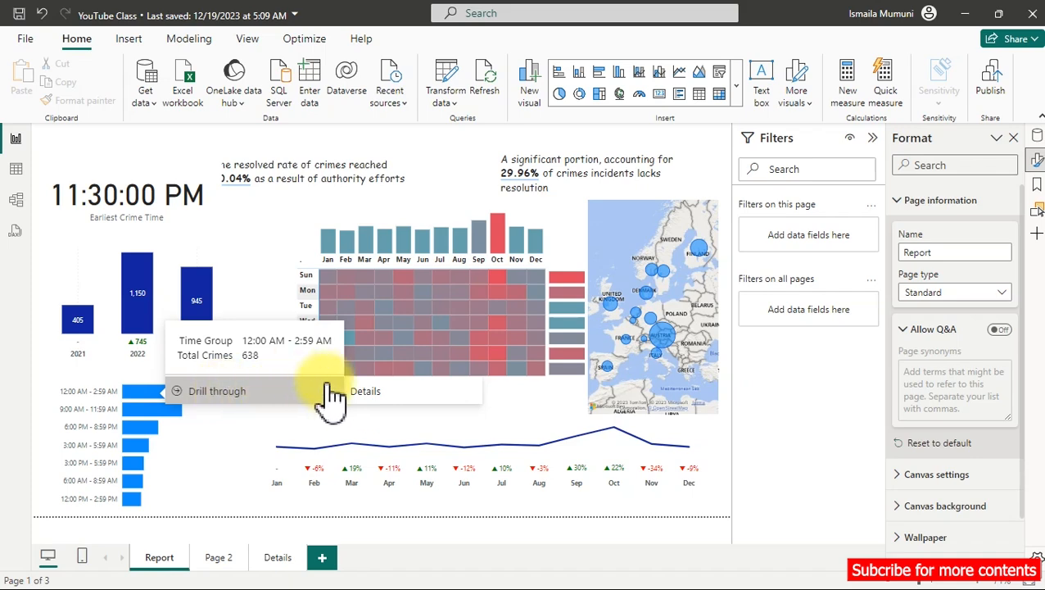
{"action": "left_click", "coordinate": [385, 386]}
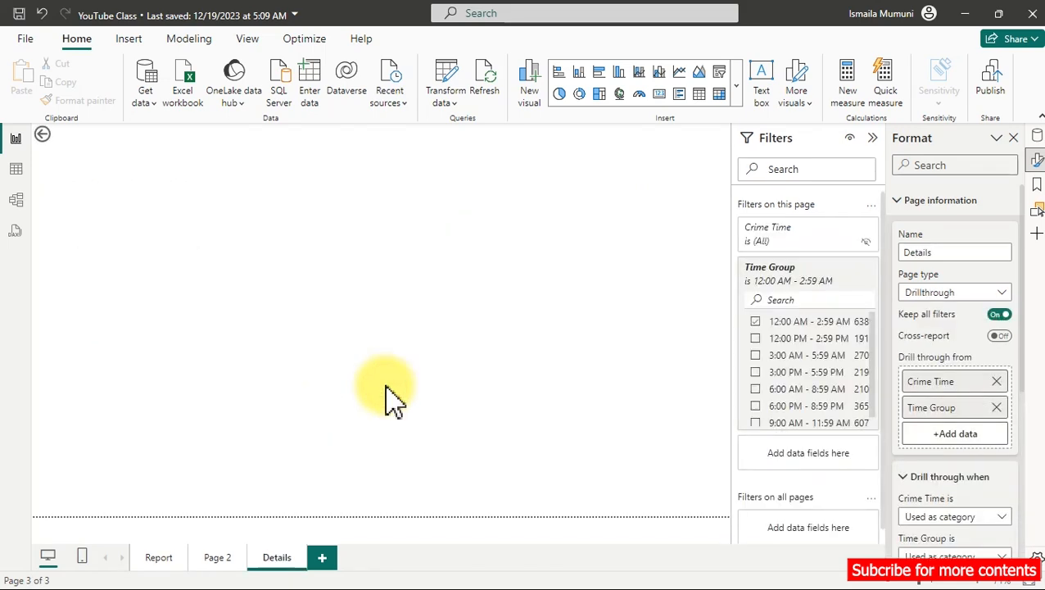
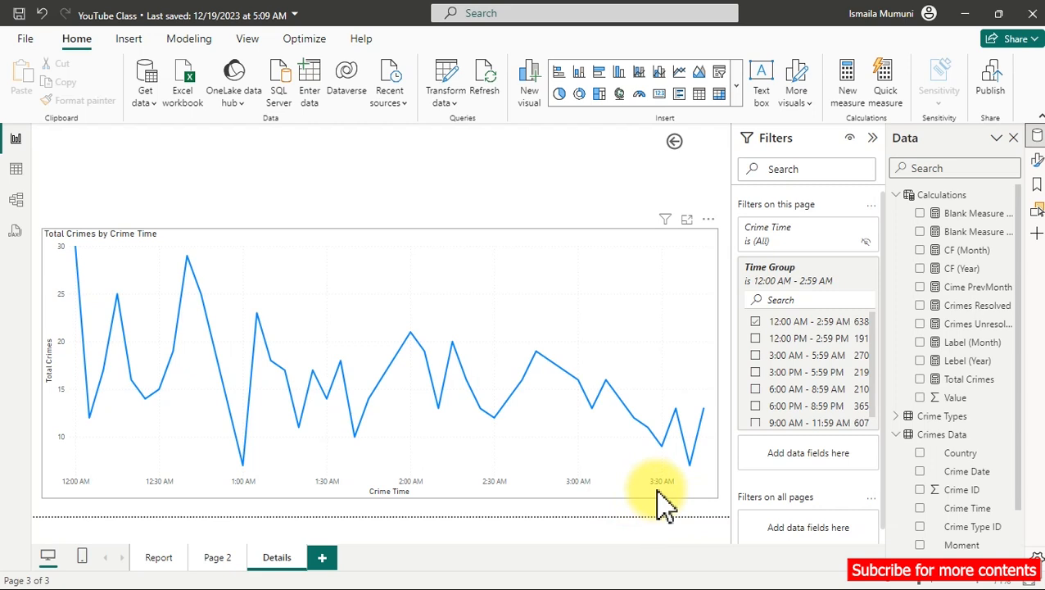
Examine the end of the crime-time line, and drill through to Details from the Report page's 6:00 AM - 8:59 AM bar.
{"action": "mouse_move", "coordinate": [713, 448]}
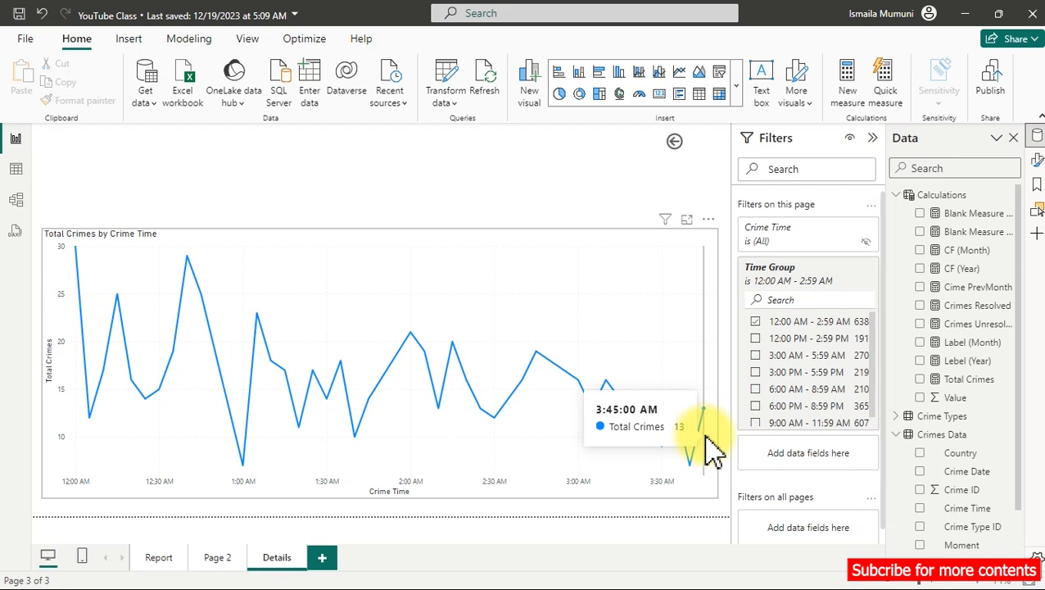
{"action": "left_click", "coordinate": [159, 557]}
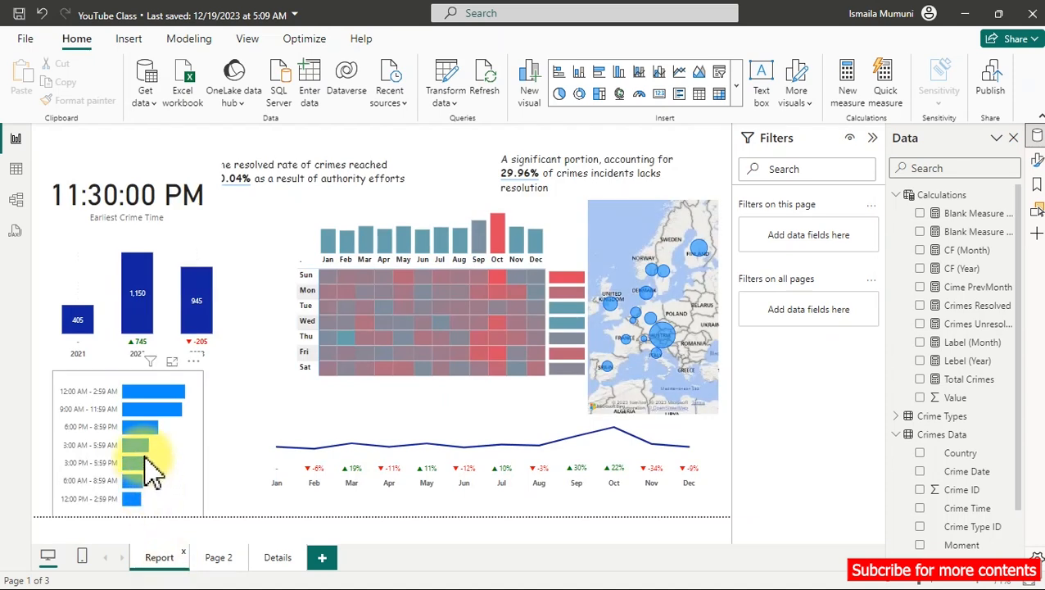
{"action": "mouse_move", "coordinate": [139, 482]}
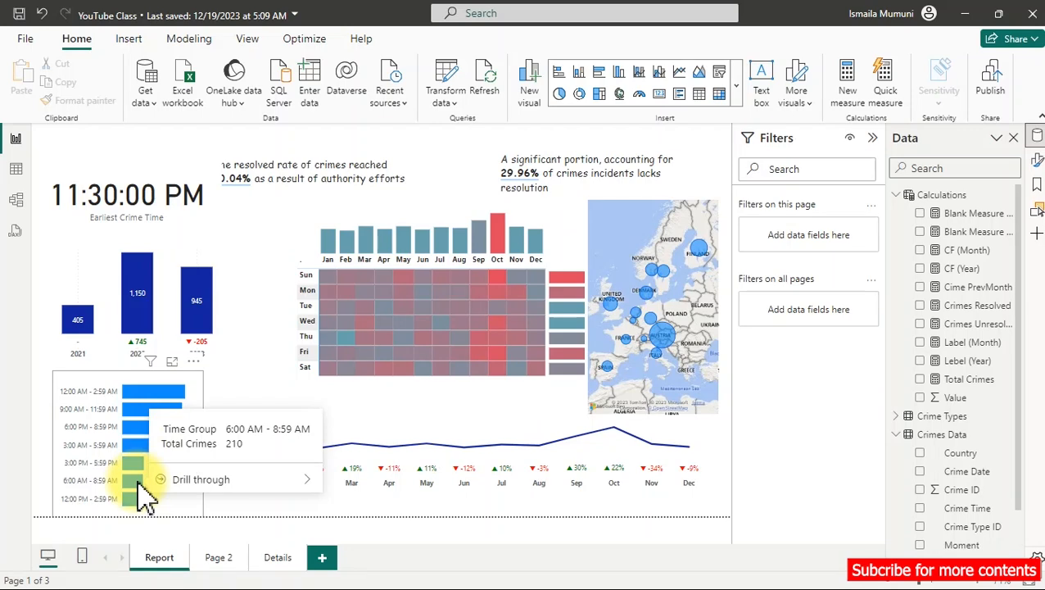
{"action": "mouse_move", "coordinate": [203, 483]}
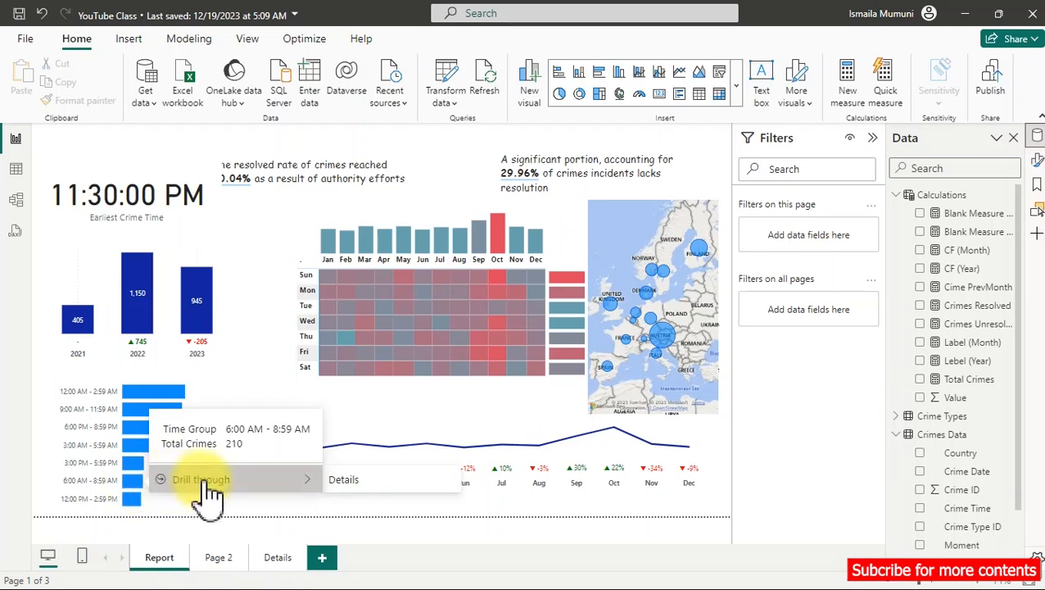
{"action": "left_click", "coordinate": [344, 479]}
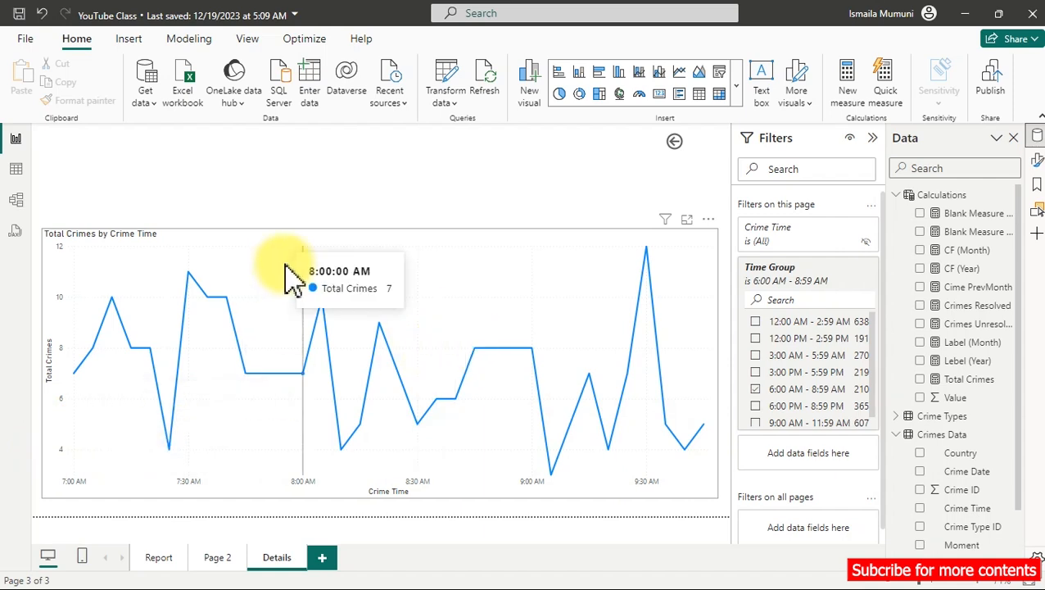
{"action": "left_click", "coordinate": [698, 72]}
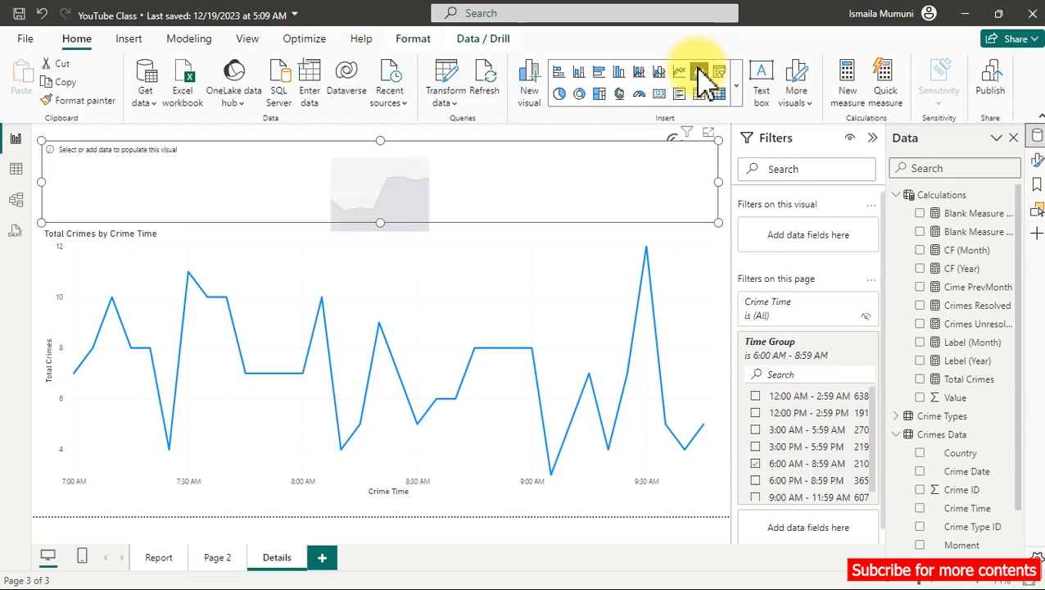
{"action": "left_click", "coordinate": [709, 131]}
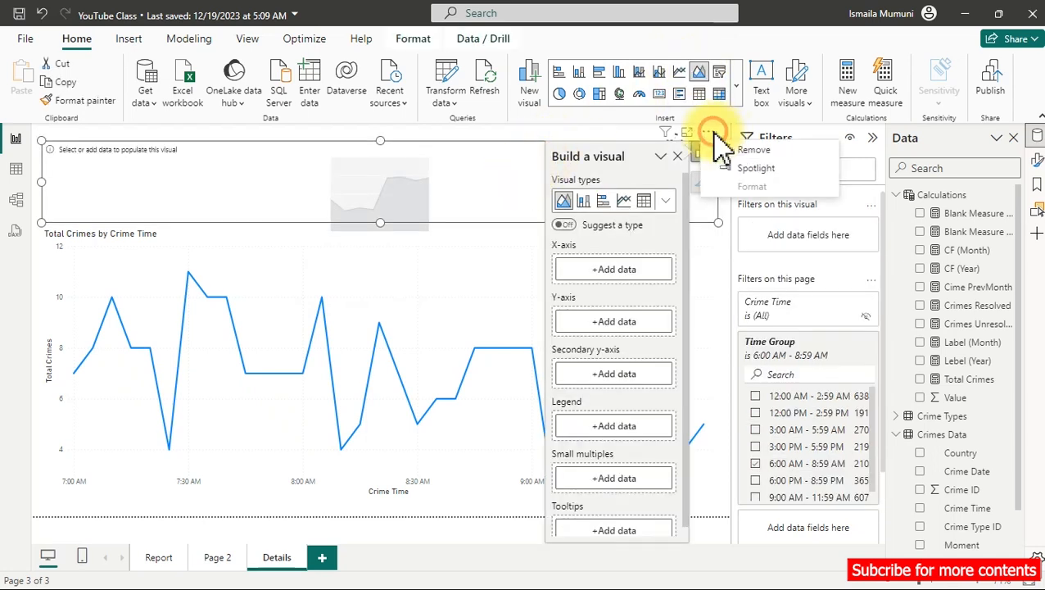
{"action": "left_click", "coordinate": [746, 152]}
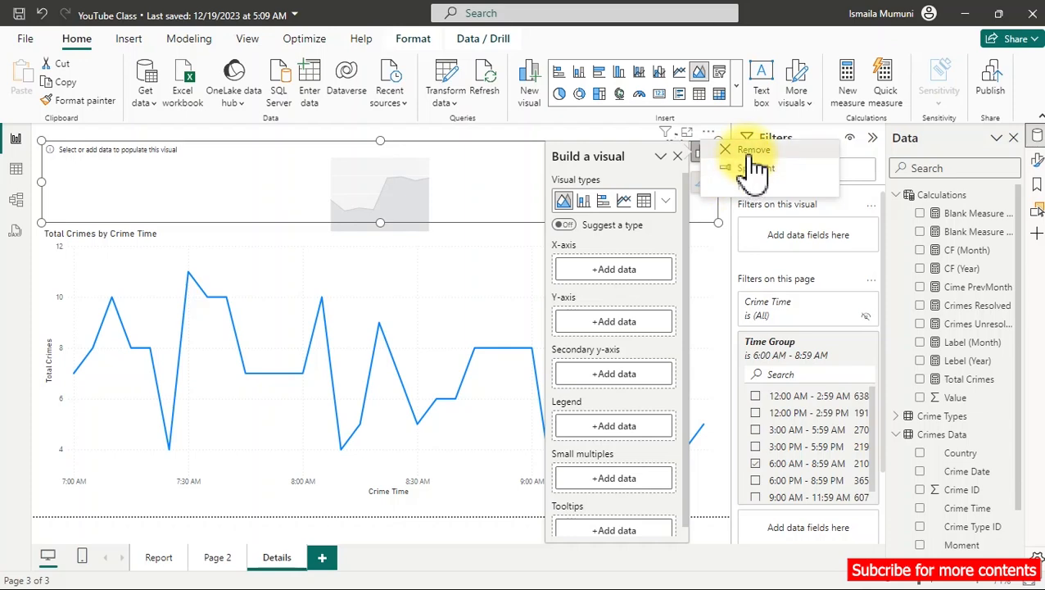
Convert the Total Crimes by Crime Time line chart on the Details page to an area chart.
{"action": "left_click", "coordinate": [426, 241]}
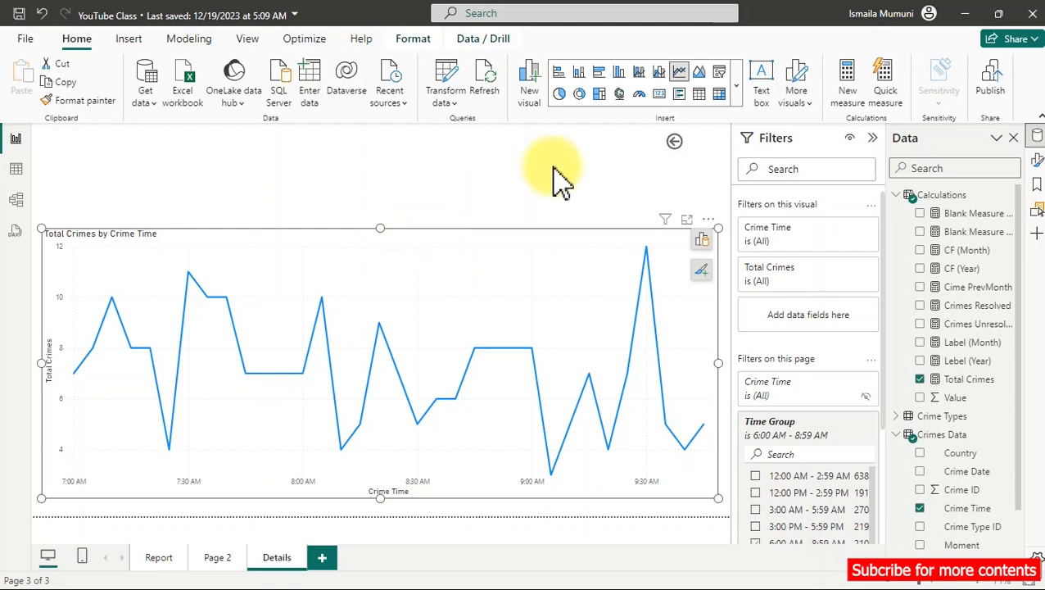
{"action": "left_click", "coordinate": [699, 73]}
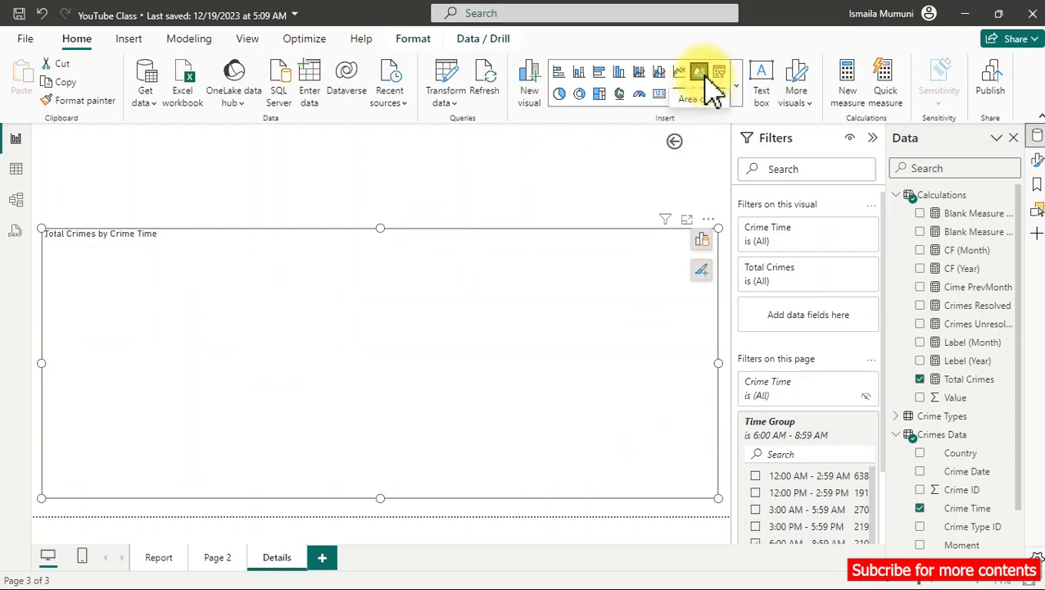
Shrink the area chart to the lower part of the Details page and add a Time Group card in the space above its right half.
{"action": "left_click_drag", "start_coordinate": [383, 231], "coordinate": [401, 370]}
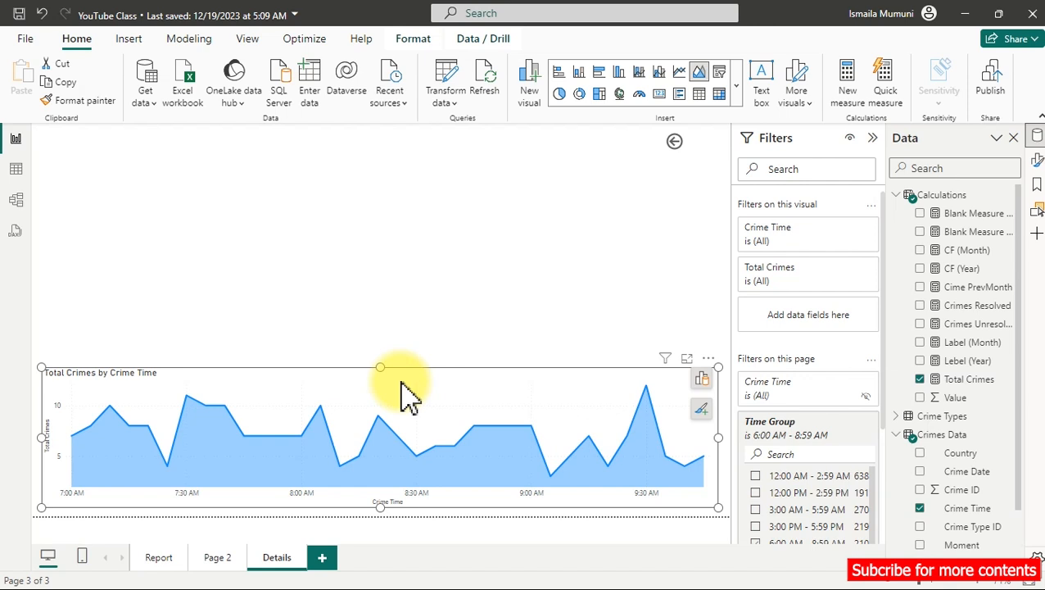
{"action": "left_click", "coordinate": [355, 263]}
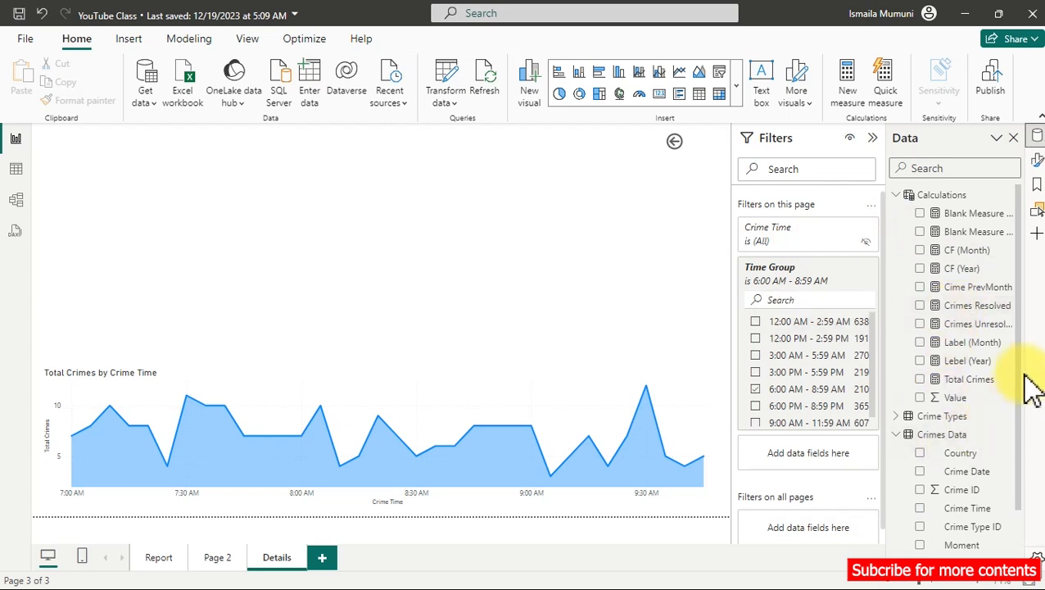
{"action": "scroll", "coordinate": [1017, 399], "scroll_direction": "down", "scroll_amount": 3}
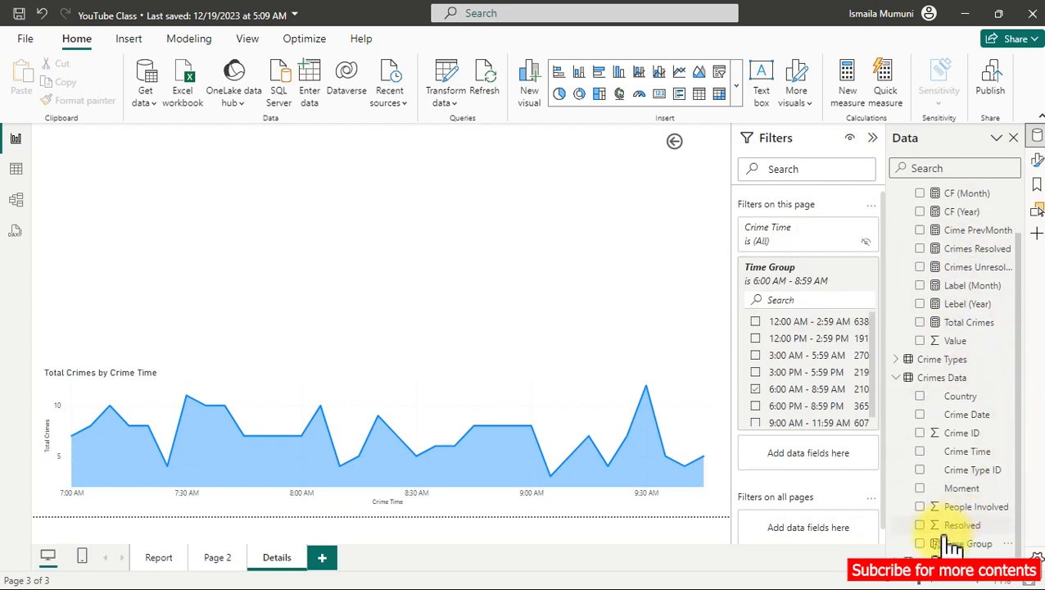
{"action": "left_click", "coordinate": [920, 544]}
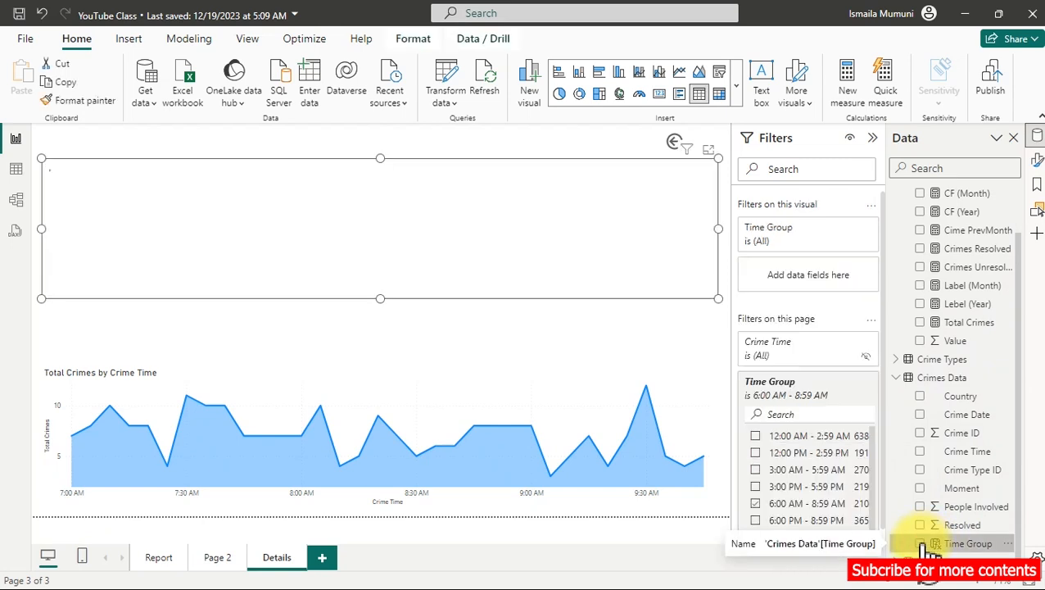
{"action": "left_click", "coordinate": [659, 94]}
{"action": "left_click_drag", "start_coordinate": [42, 159], "coordinate": [354, 168]}
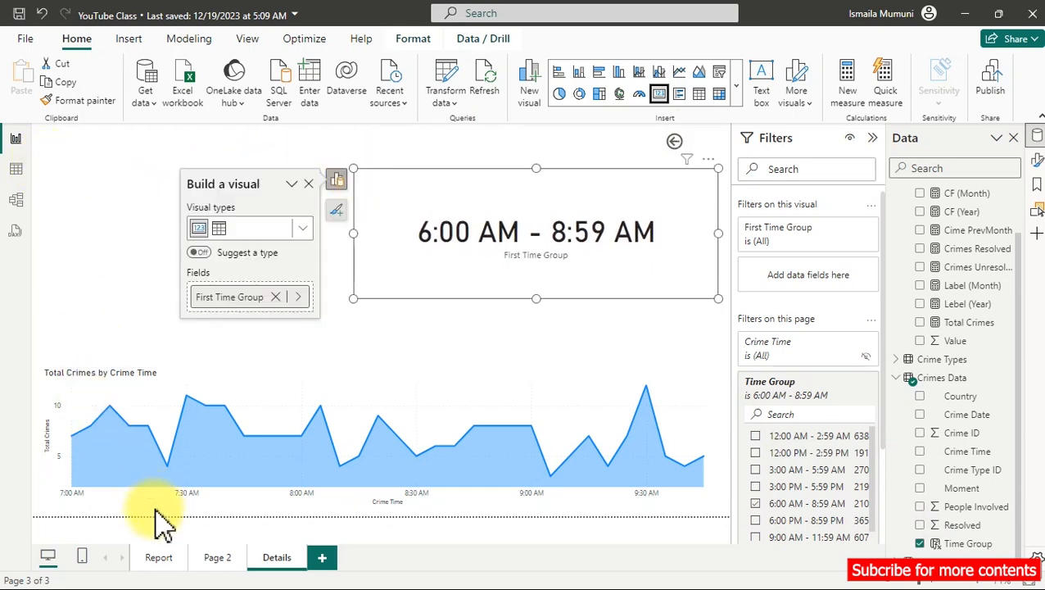
Drill through to Details from the Report page's 12:00 AM - 2:59 AM bar to check the Time Group card.
{"action": "left_click", "coordinate": [158, 558]}
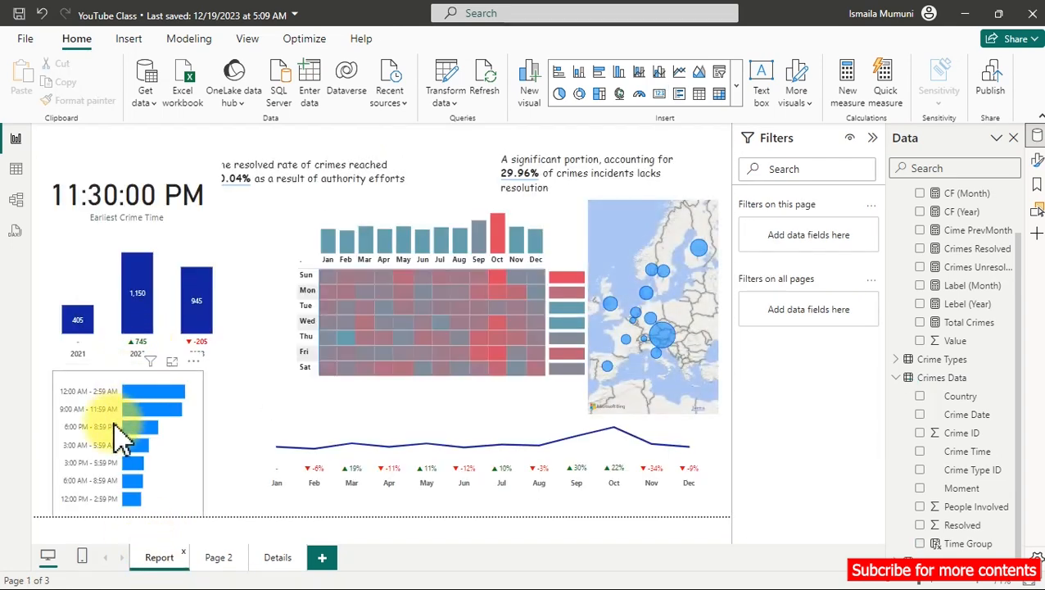
{"action": "mouse_move", "coordinate": [146, 396]}
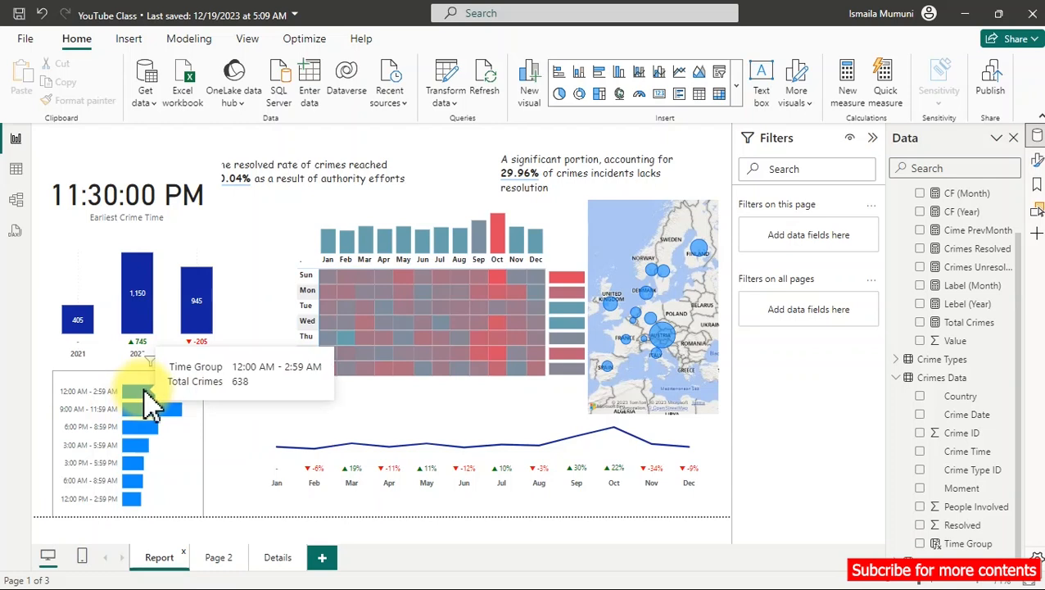
{"action": "right_click", "coordinate": [146, 396]}
{"action": "mouse_move", "coordinate": [245, 402]}
{"action": "left_click", "coordinate": [409, 391]}
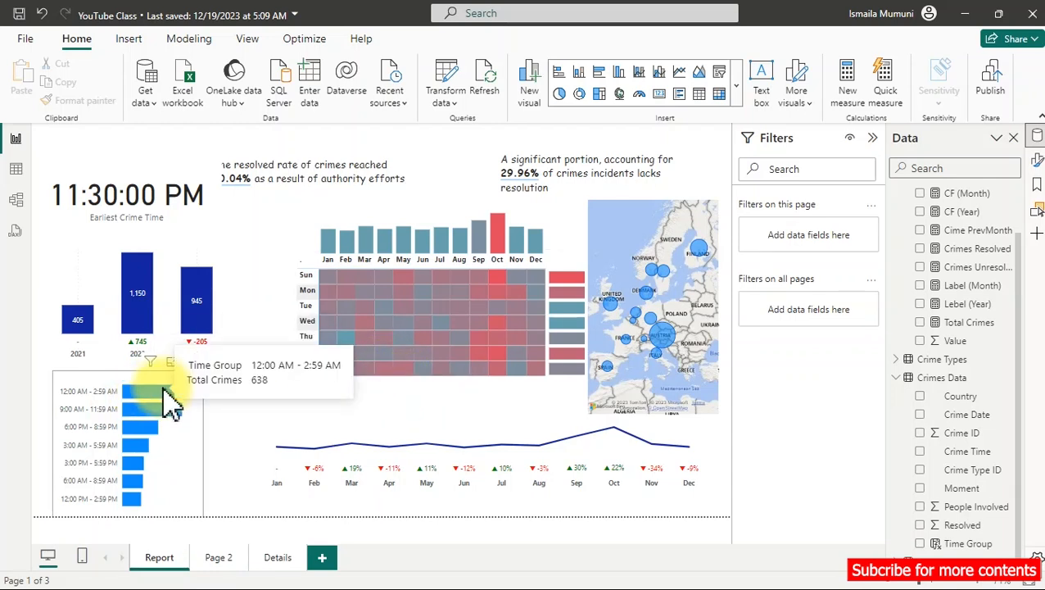
{"action": "right_click", "coordinate": [170, 400]}
{"action": "mouse_move", "coordinate": [252, 402]}
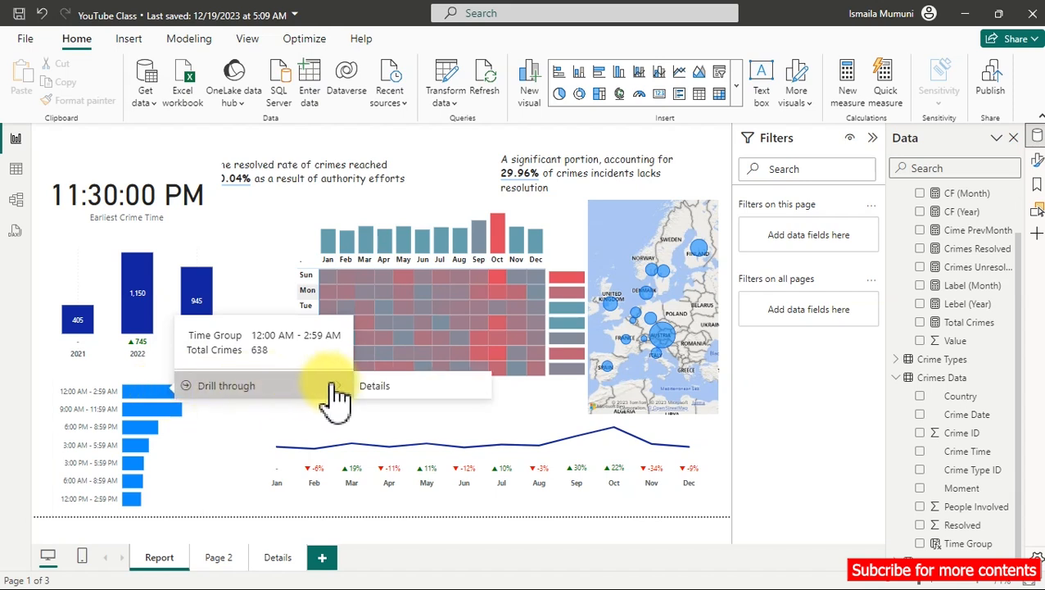
{"action": "left_click", "coordinate": [377, 389]}
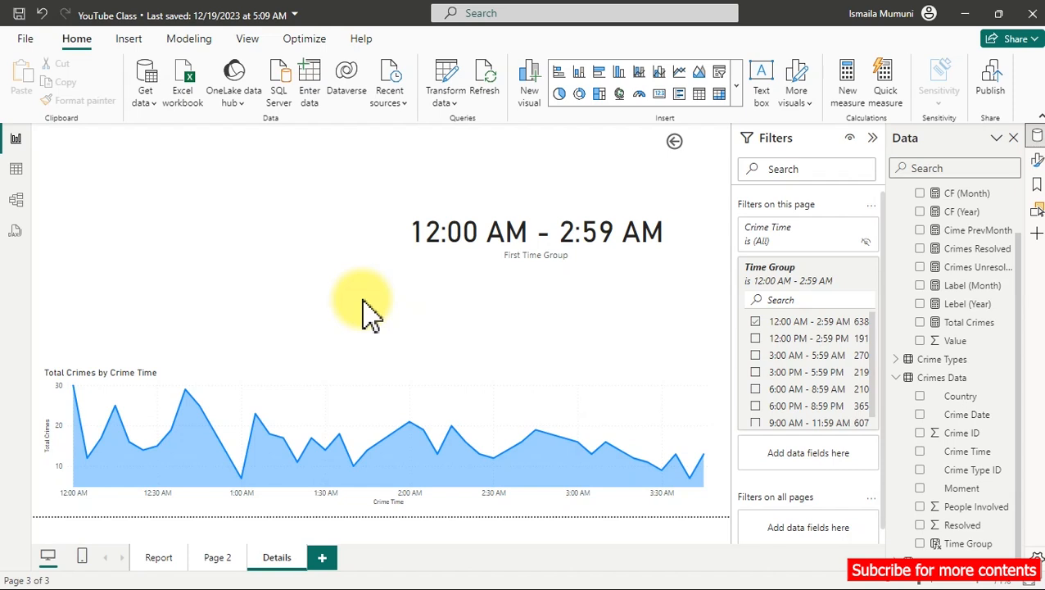
Add the DateTable's Weekday field to the Details page's drill-through fields.
{"action": "left_click", "coordinate": [158, 558]}
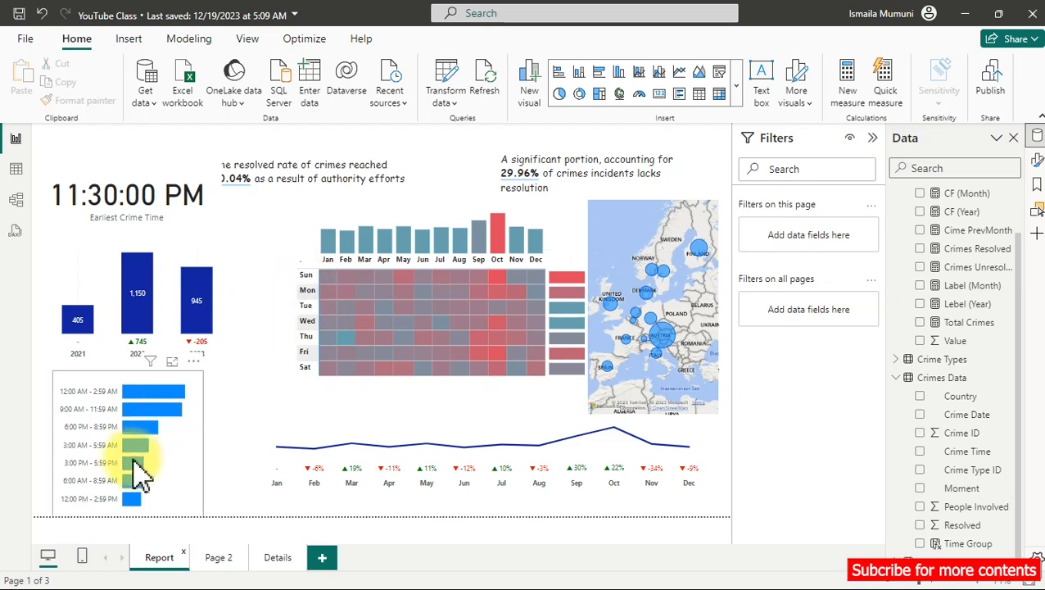
{"action": "left_click", "coordinate": [282, 559]}
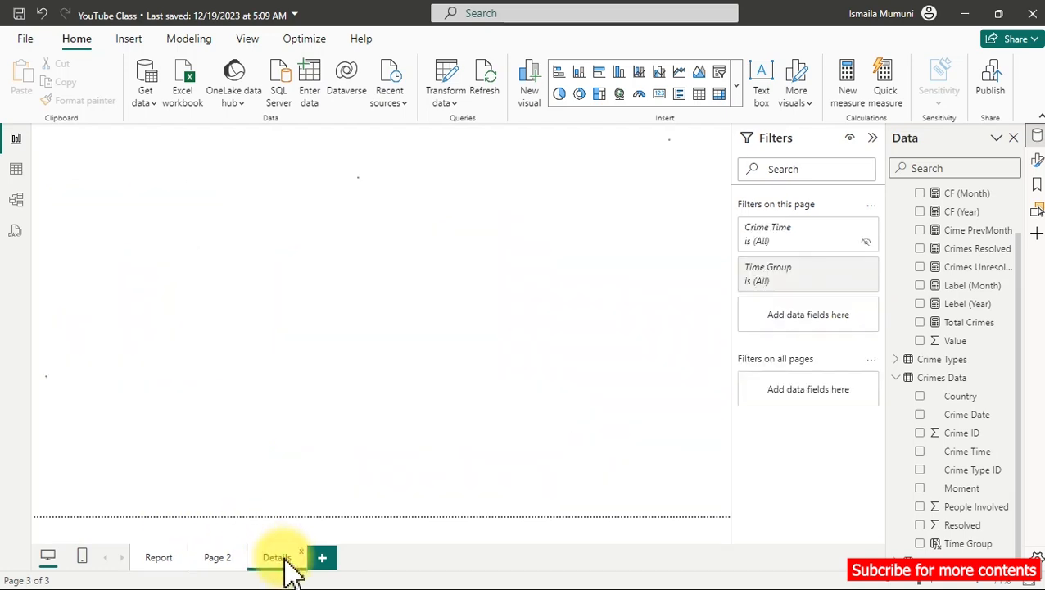
{"action": "left_click", "coordinate": [218, 205]}
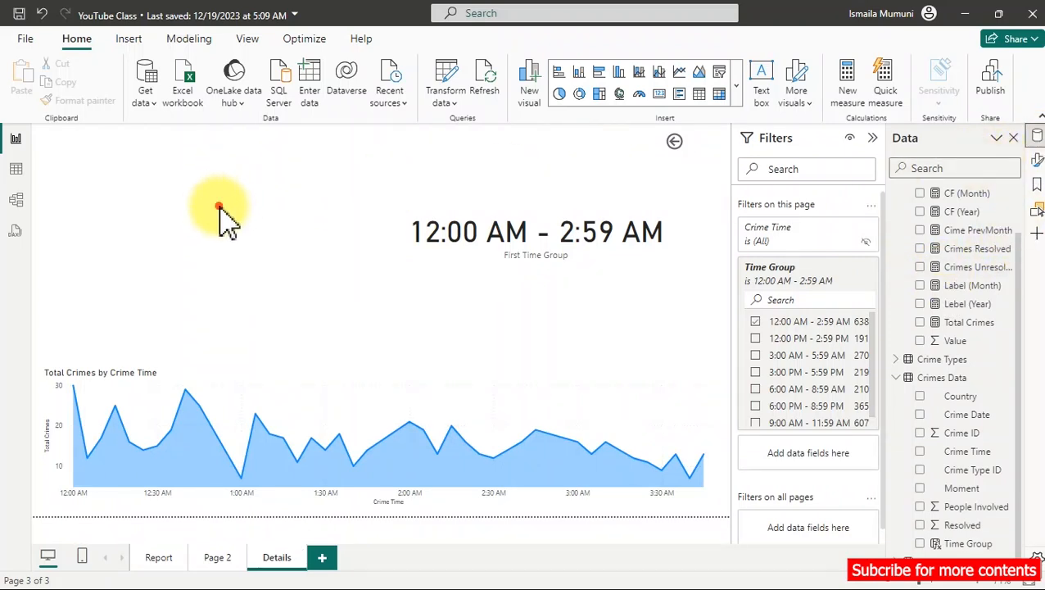
{"action": "left_click", "coordinate": [873, 139]}
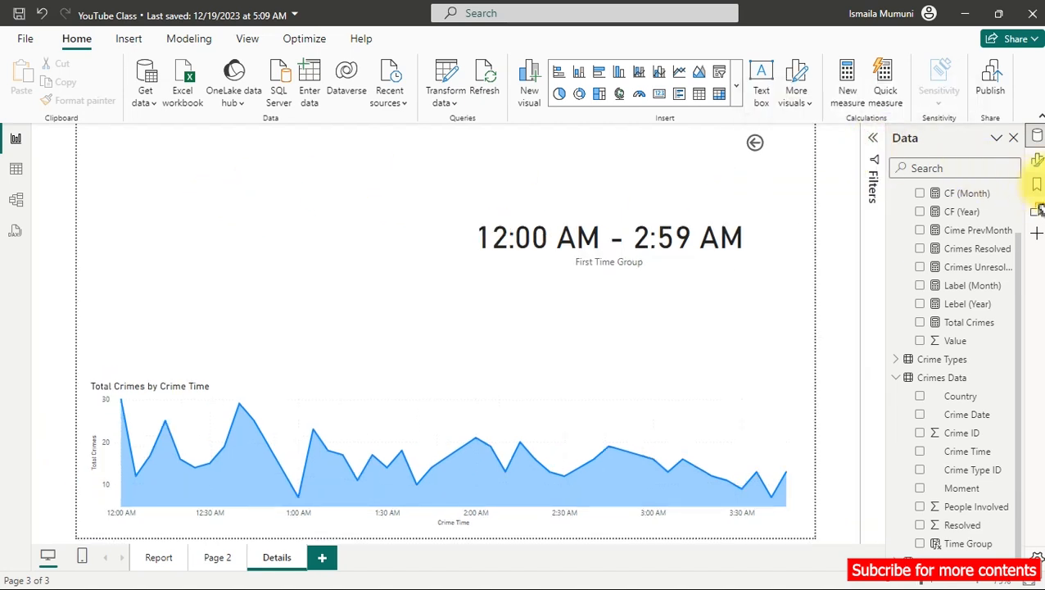
{"action": "left_click", "coordinate": [1036, 163]}
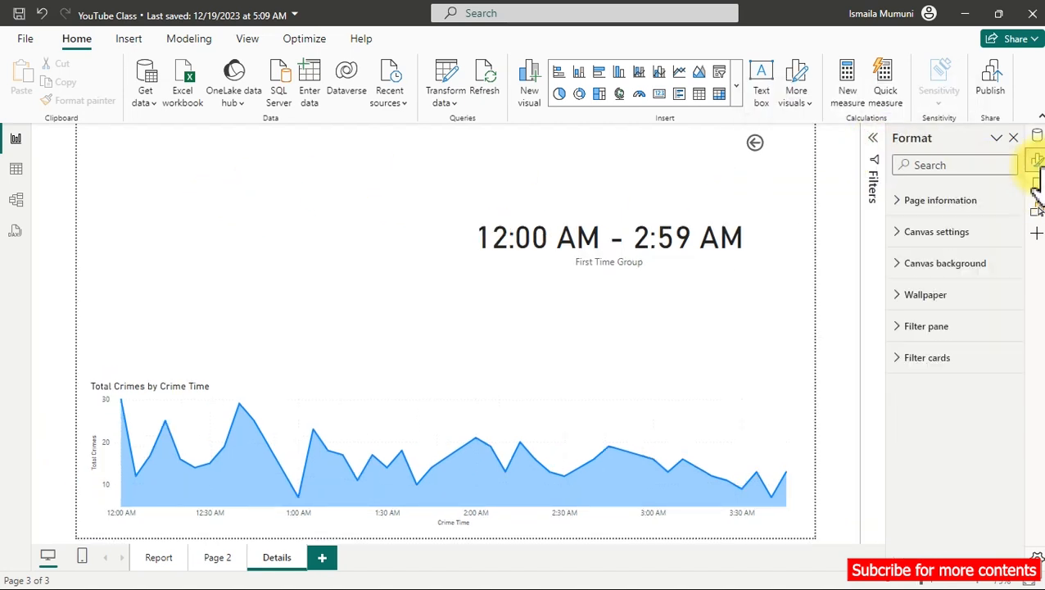
{"action": "left_click", "coordinate": [908, 205]}
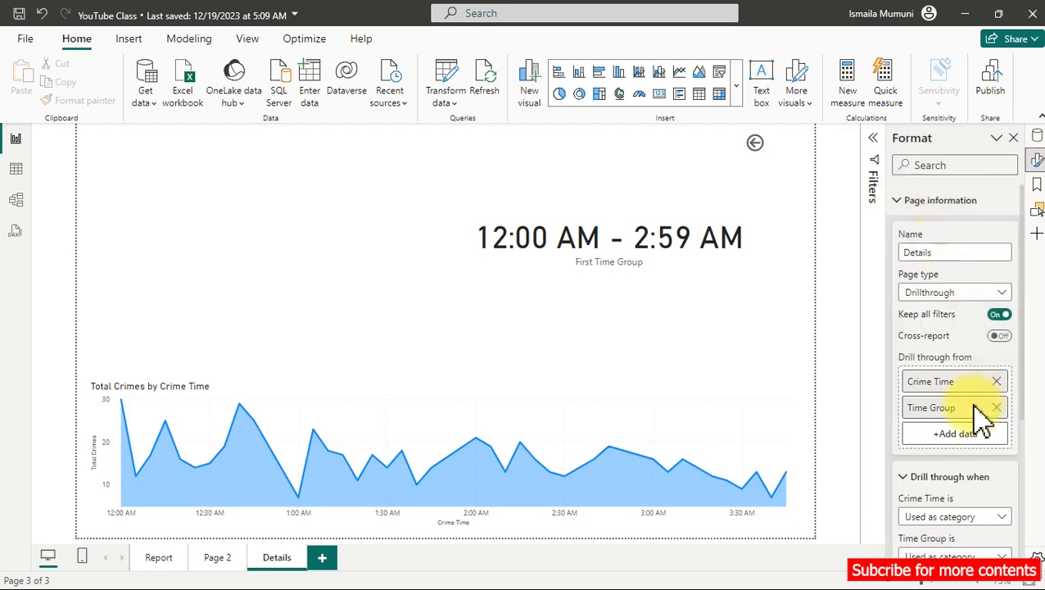
{"action": "left_click", "coordinate": [971, 434]}
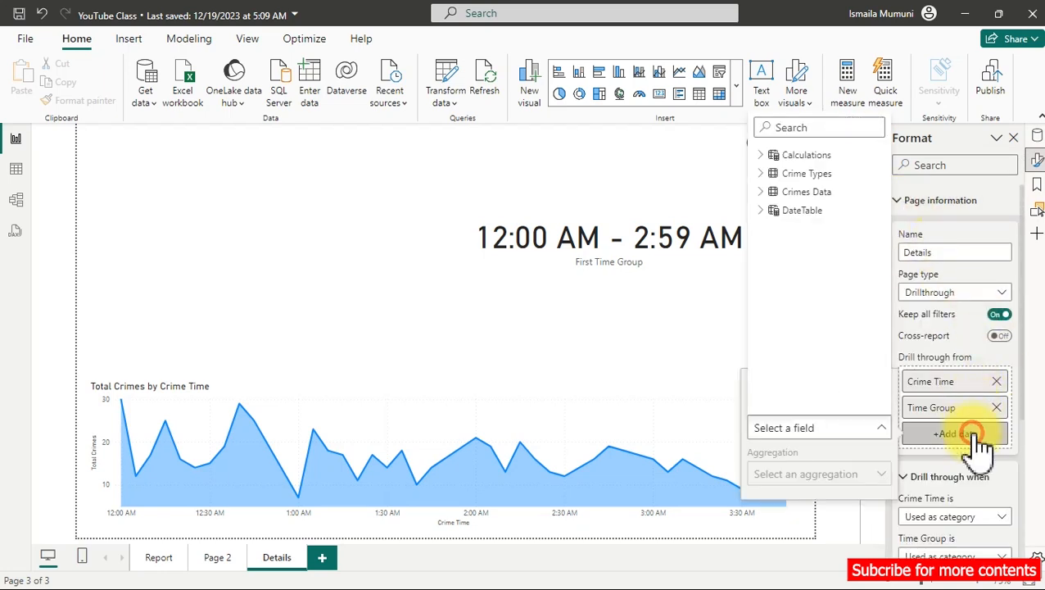
{"action": "left_click", "coordinate": [767, 211]}
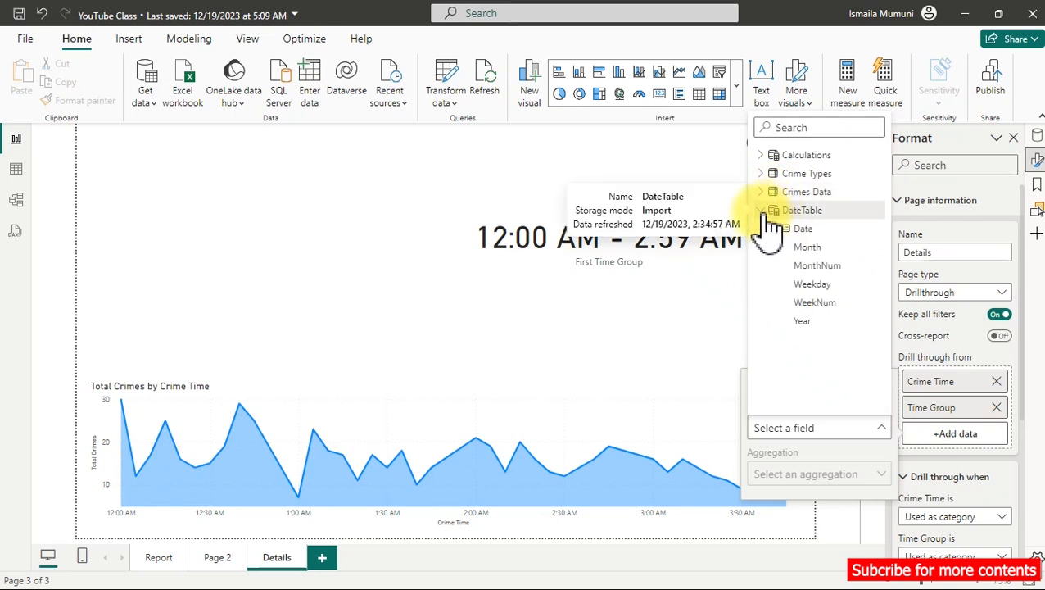
{"action": "left_click", "coordinate": [815, 283]}
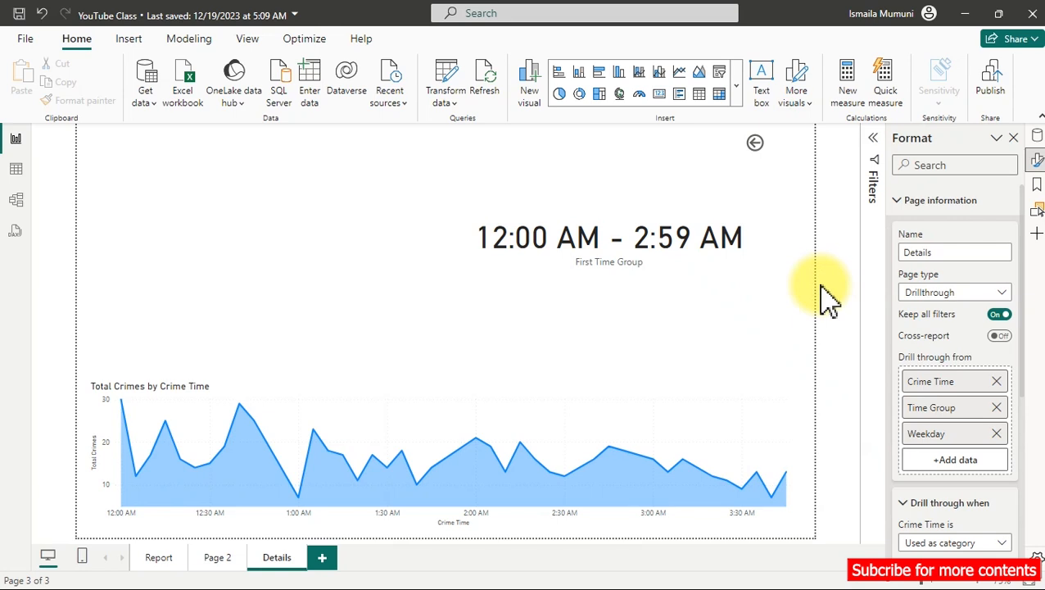
Shrink the Report page's country map to uncover the weekday bars, and drill through to Details from the Sun bar.
{"action": "left_click", "coordinate": [151, 561]}
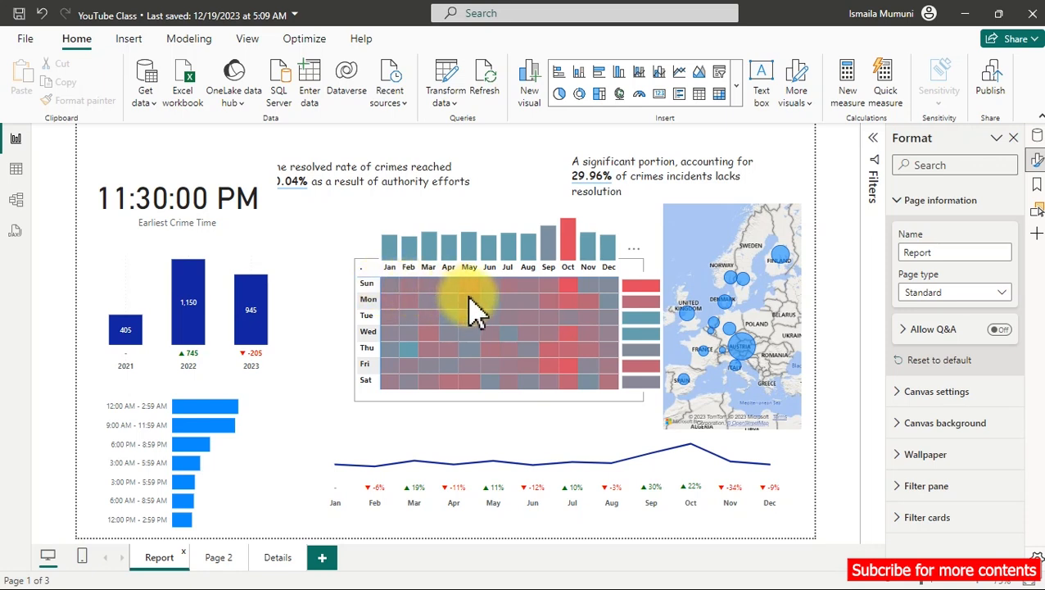
{"action": "mouse_move", "coordinate": [643, 299]}
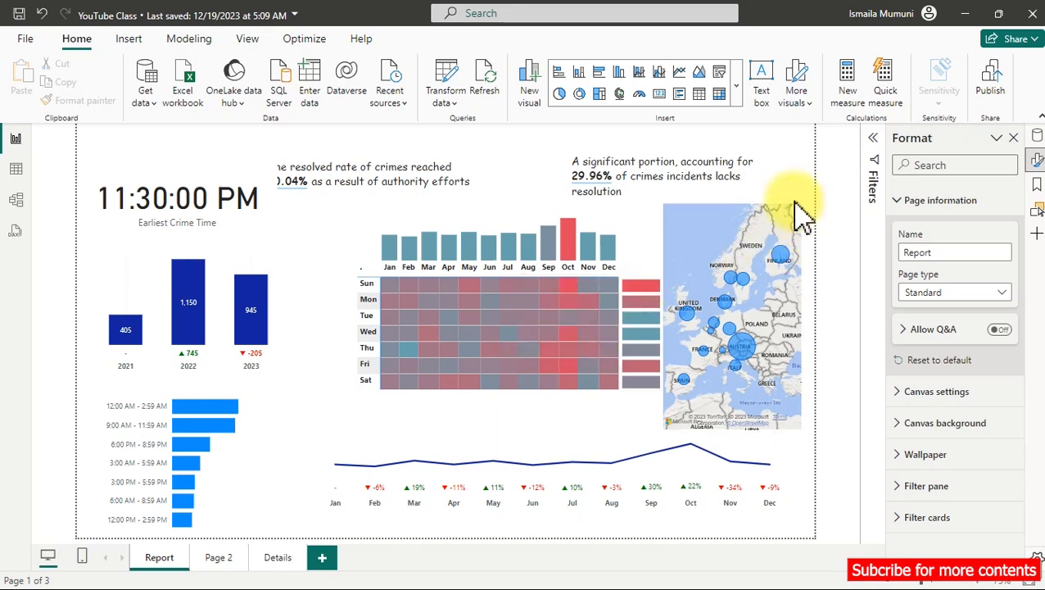
{"action": "left_click", "coordinate": [704, 223]}
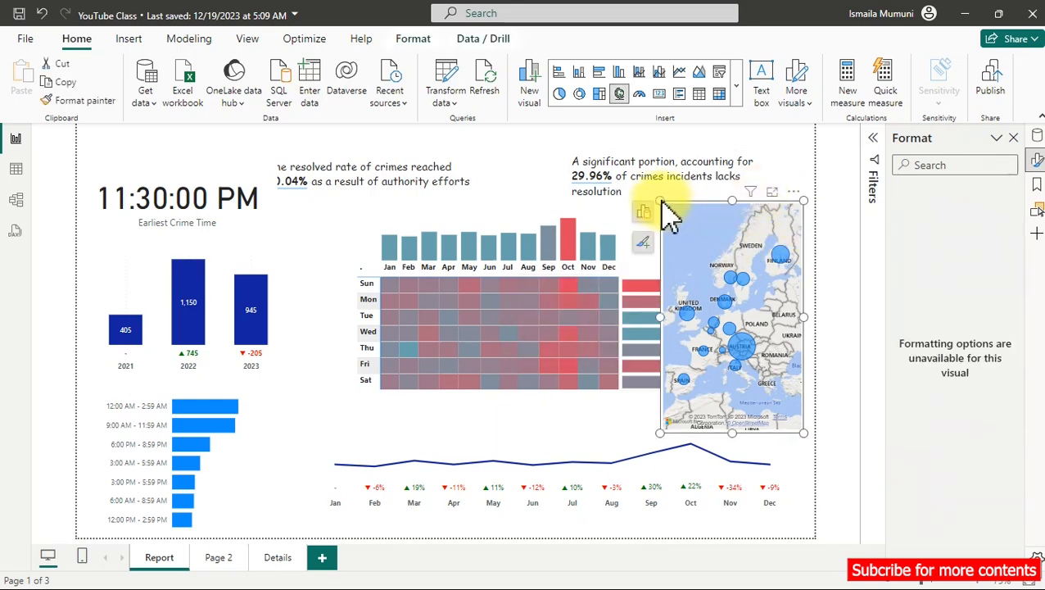
{"action": "left_click_drag", "start_coordinate": [653, 199], "coordinate": [696, 214]}
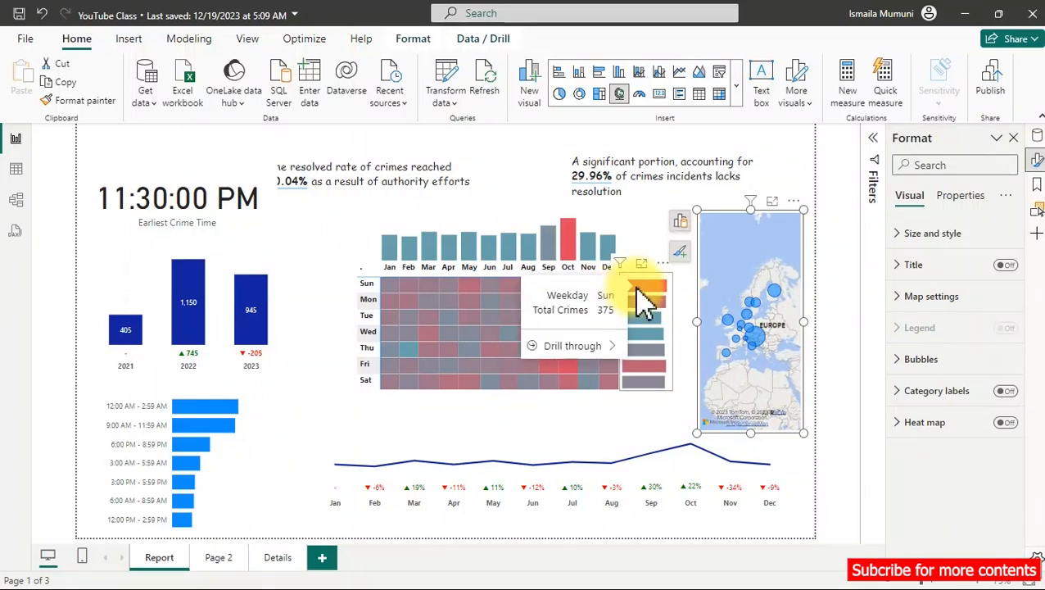
{"action": "mouse_move", "coordinate": [606, 352]}
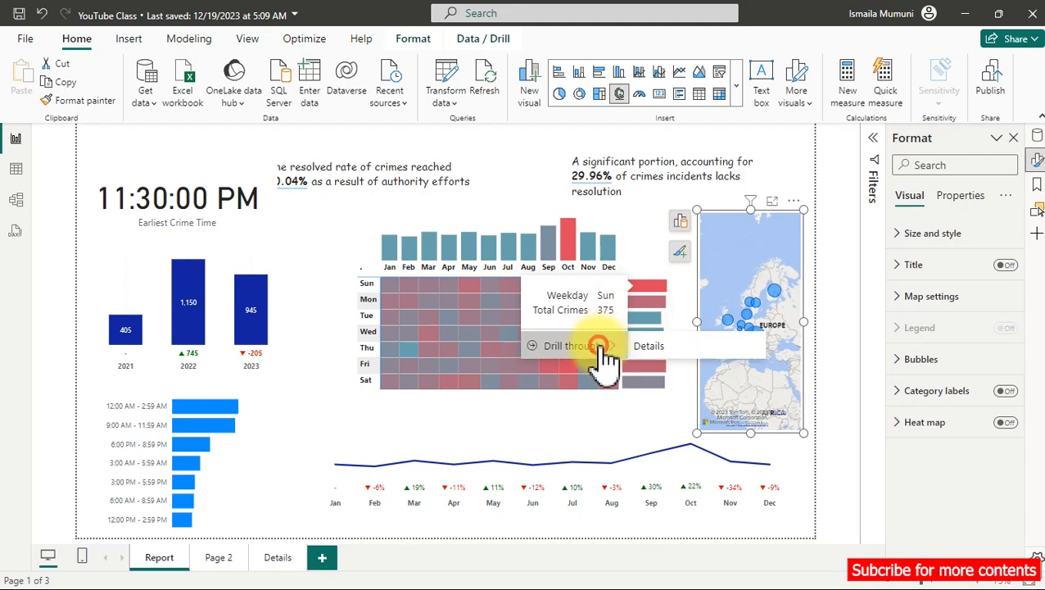
{"action": "left_click", "coordinate": [647, 346]}
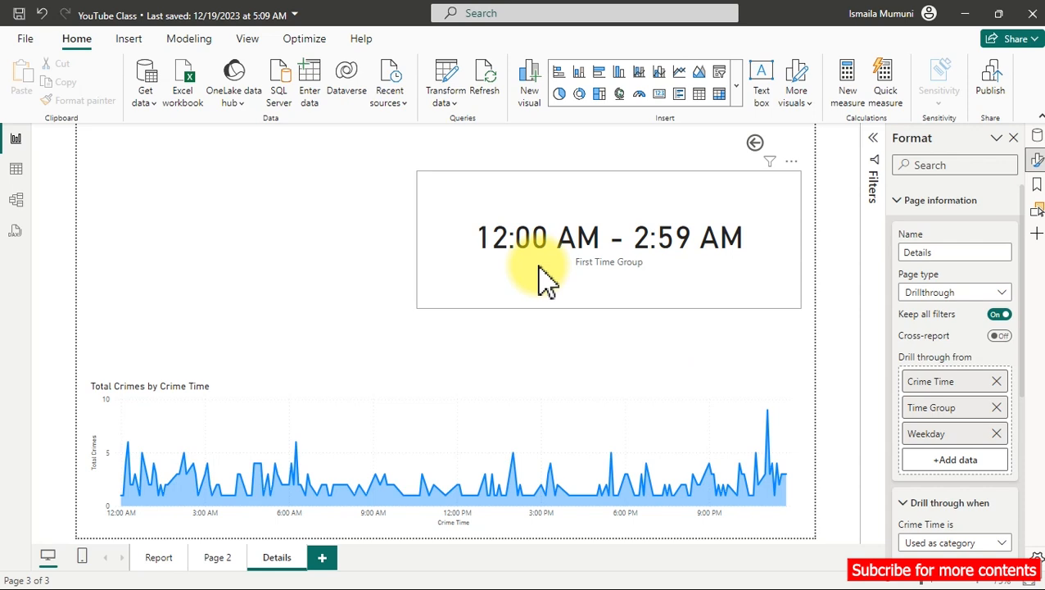
Move the Time Group card to the upper-left area of the Details page and make it smaller.
{"action": "left_click_drag", "start_coordinate": [547, 282], "coordinate": [324, 252]}
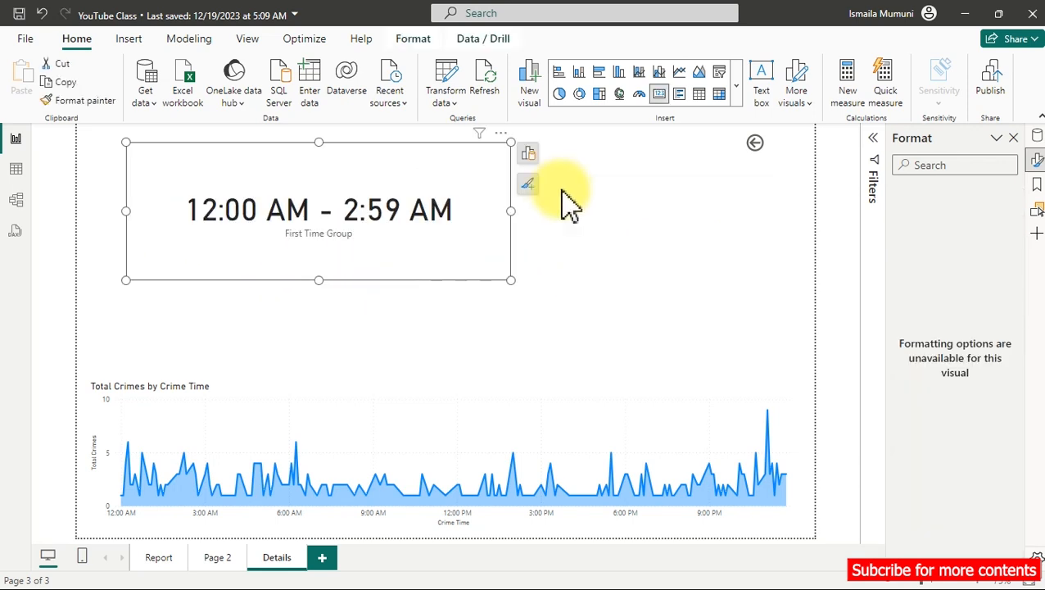
{"action": "left_click", "coordinate": [503, 269]}
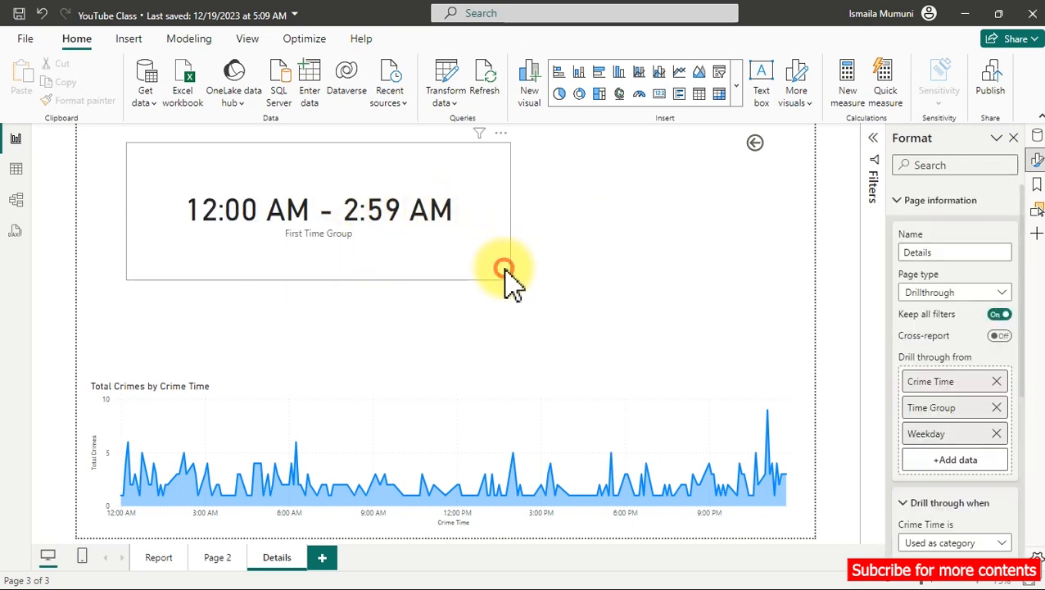
{"action": "left_click", "coordinate": [508, 280]}
{"action": "left_click_drag", "start_coordinate": [509, 280], "coordinate": [453, 239]}
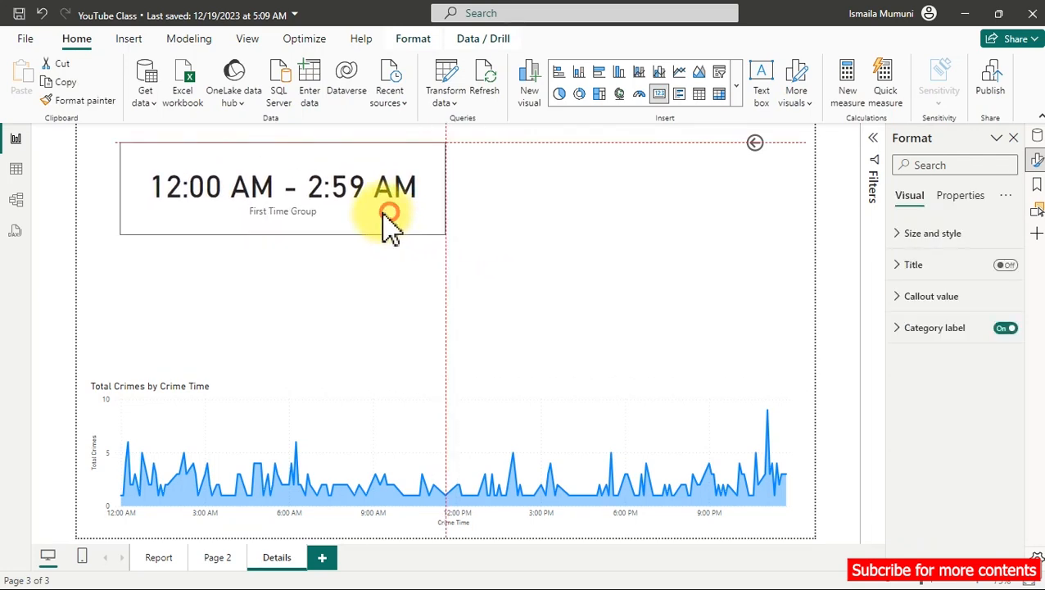
{"action": "left_click_drag", "start_coordinate": [390, 217], "coordinate": [357, 241]}
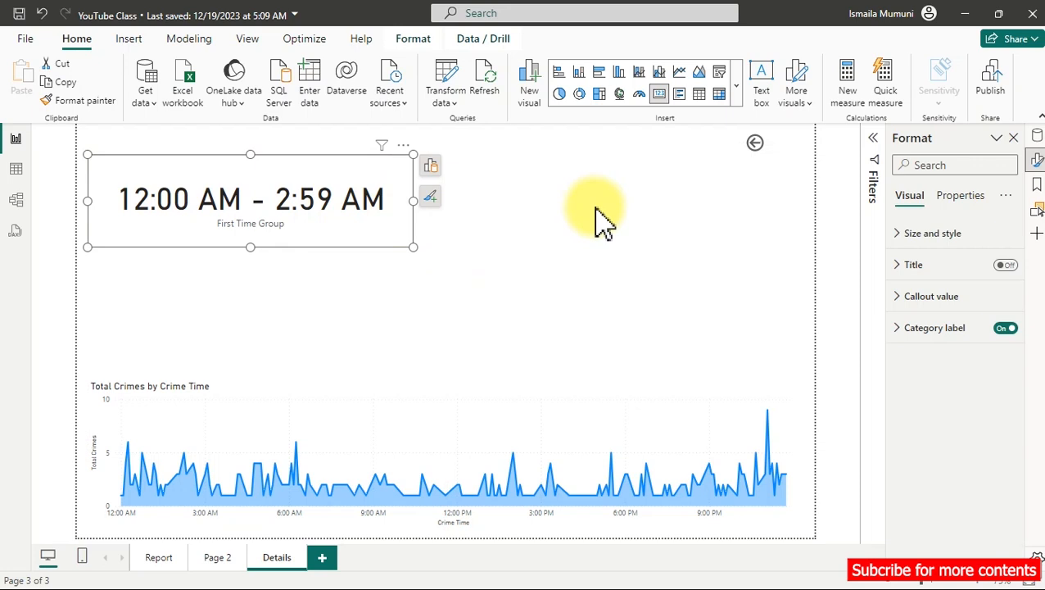
{"action": "left_click", "coordinate": [661, 162]}
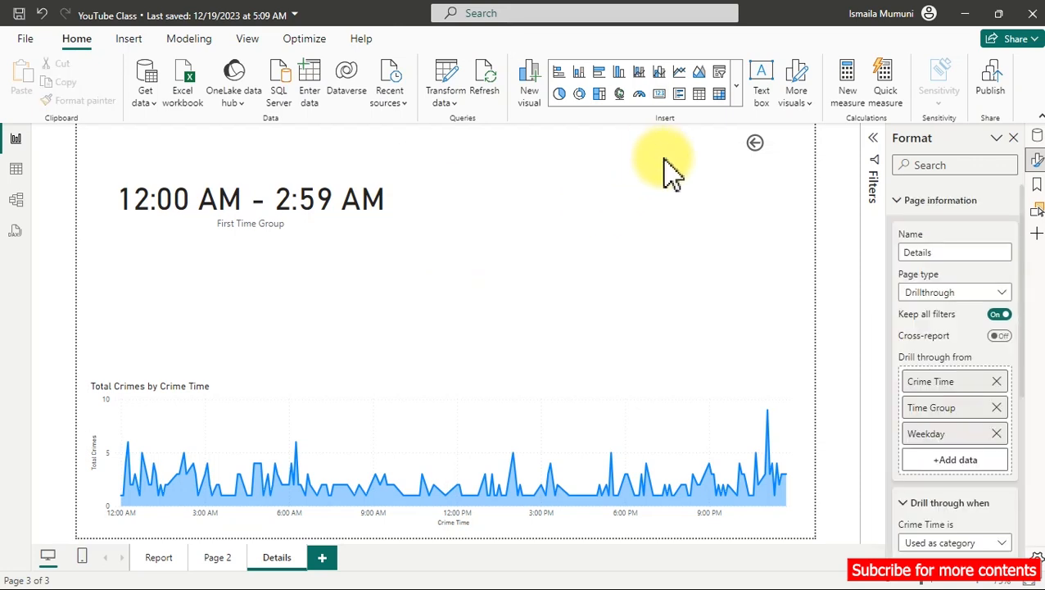
Add a card showing the DateTable's Weekday field between the Details page's Time Group card and area chart.
{"action": "left_click", "coordinate": [660, 94]}
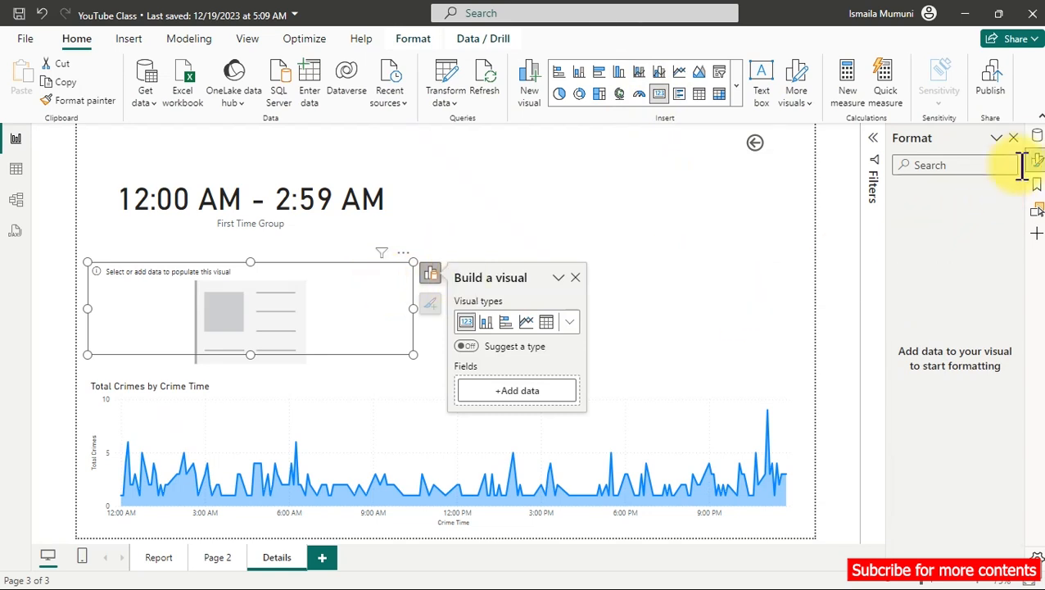
{"action": "left_click", "coordinate": [1036, 136]}
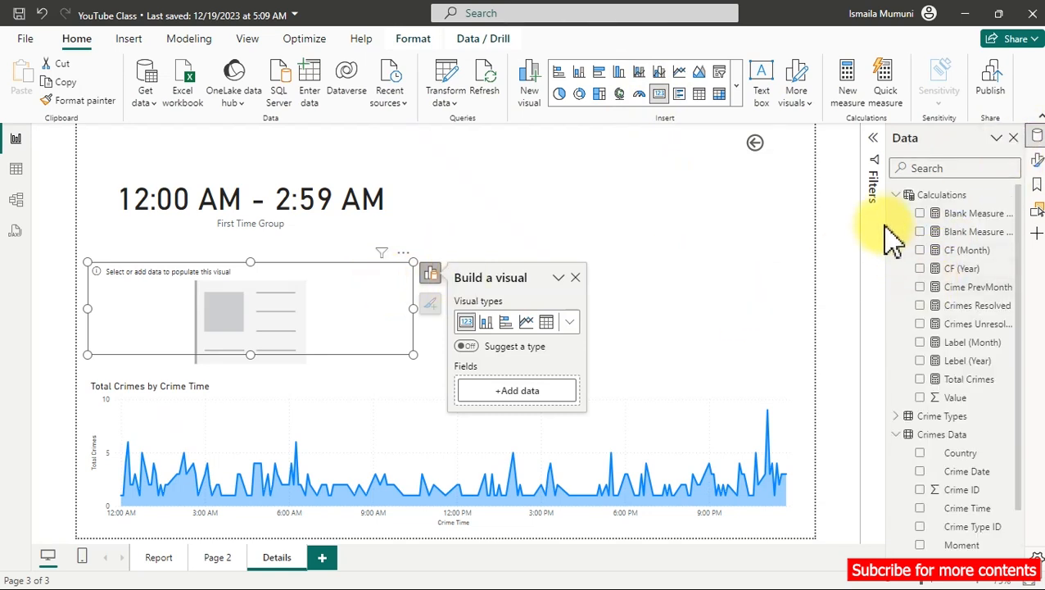
{"action": "left_click", "coordinate": [895, 195]}
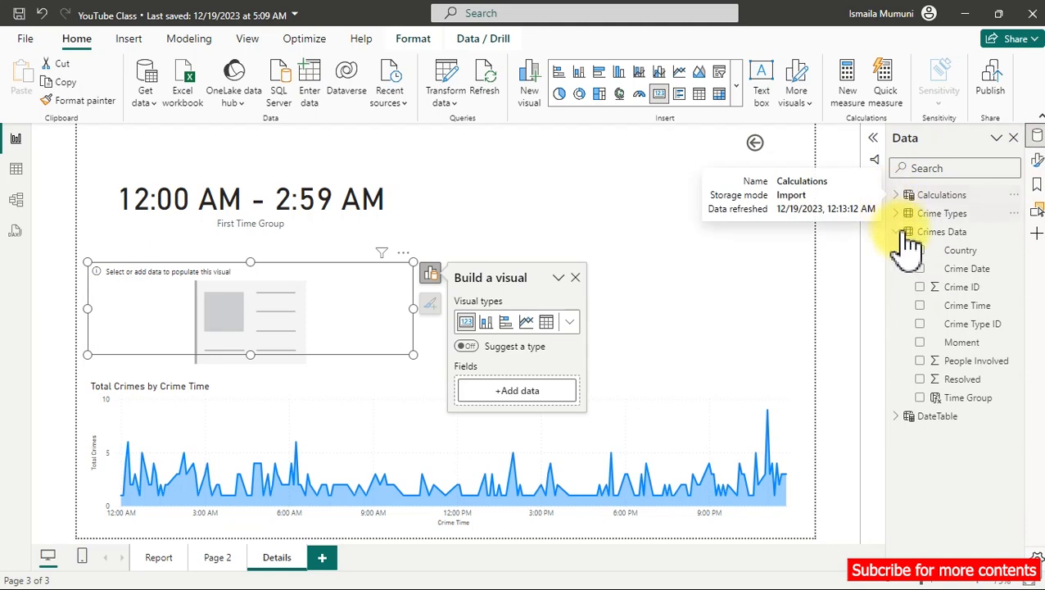
{"action": "left_click", "coordinate": [898, 233]}
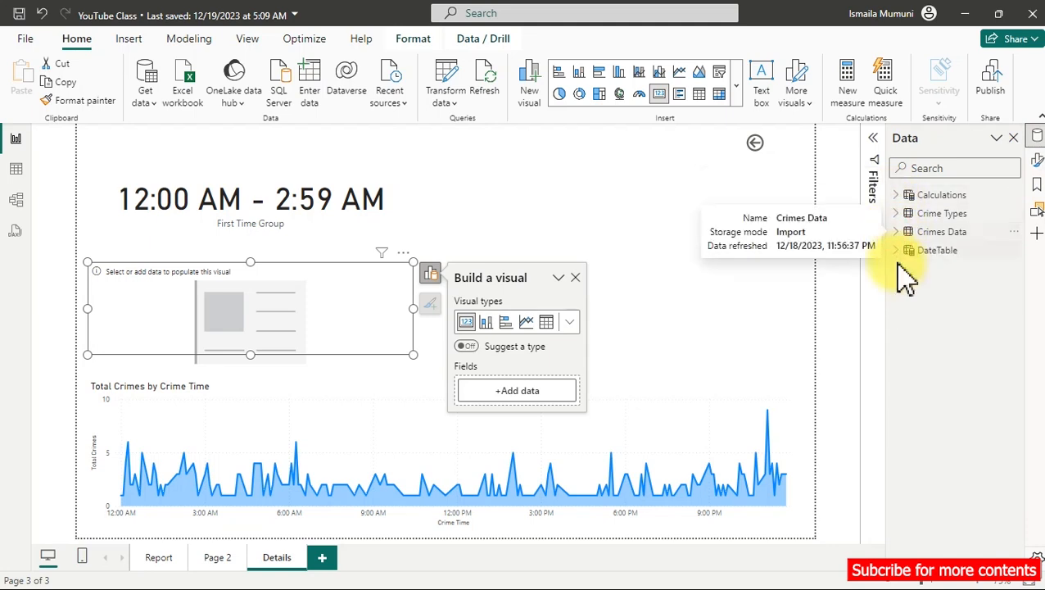
{"action": "left_click", "coordinate": [898, 250]}
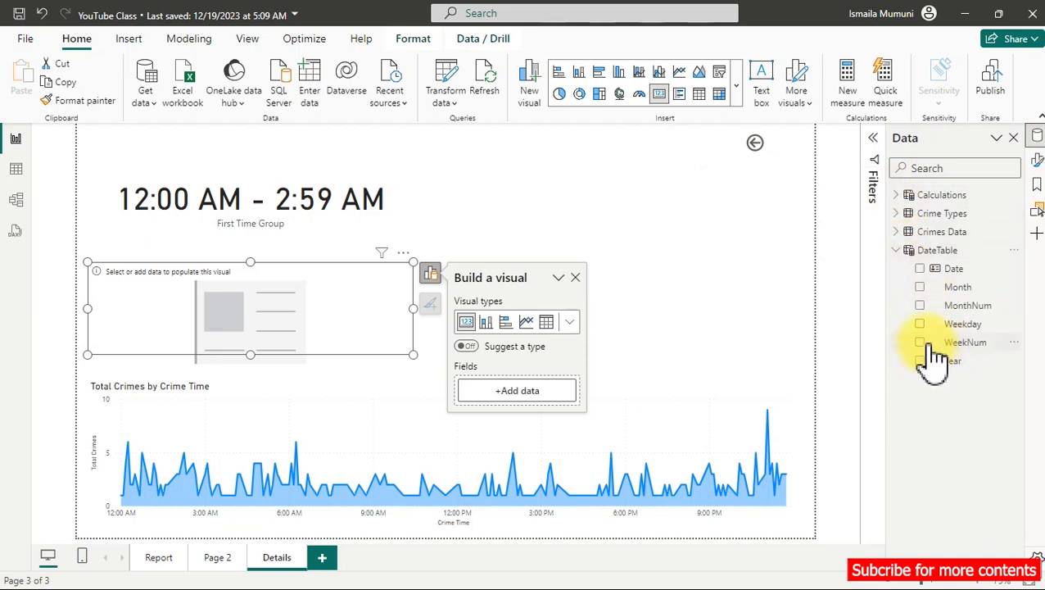
{"action": "left_click", "coordinate": [921, 325]}
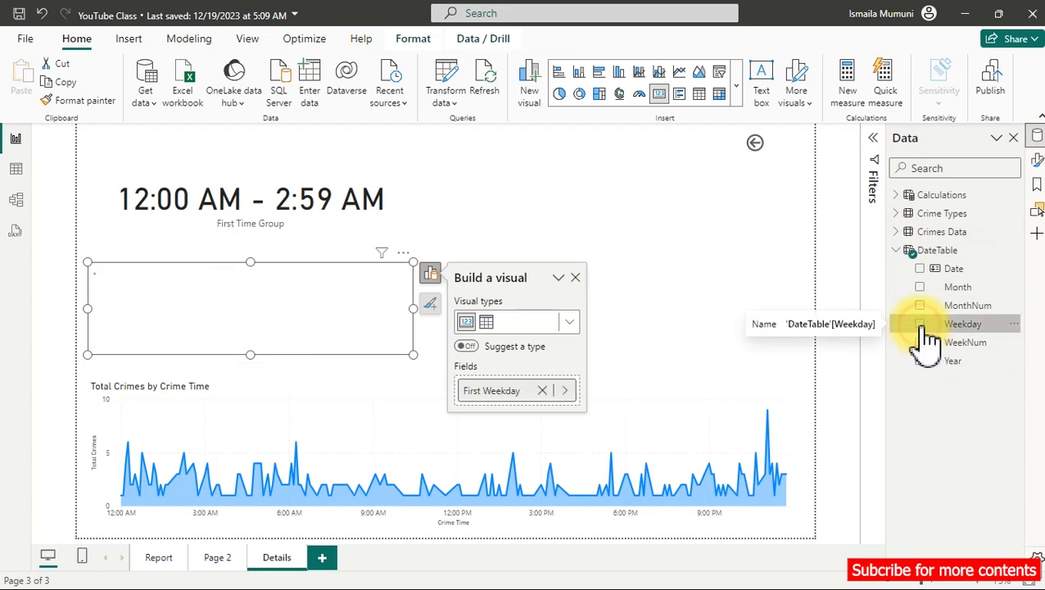
{"action": "left_click", "coordinate": [599, 214]}
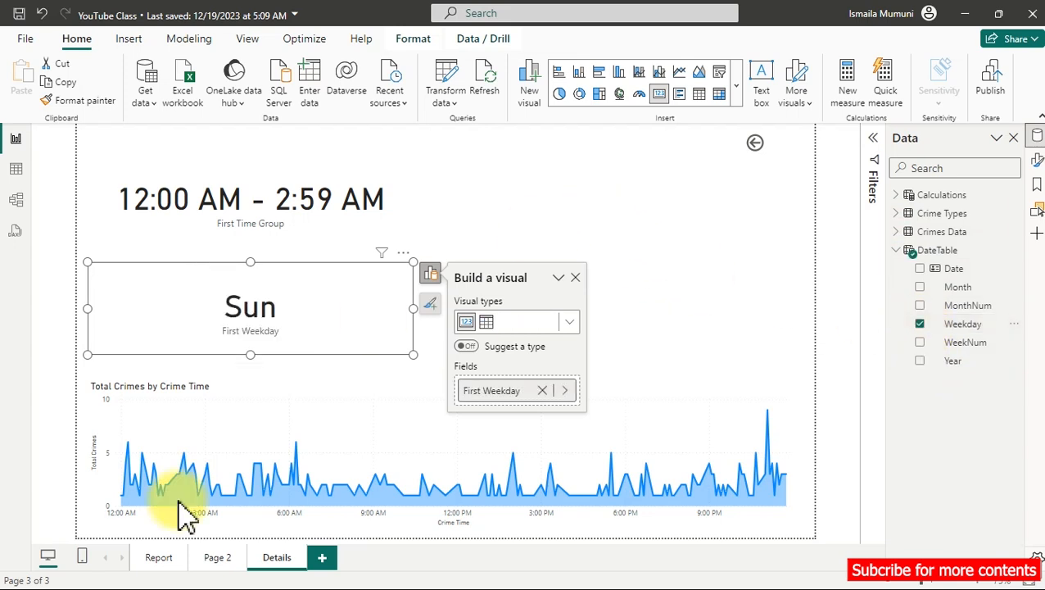
Drill through to Details from the Report page's Fri bar to check the Weekday card.
{"action": "left_click", "coordinate": [165, 557]}
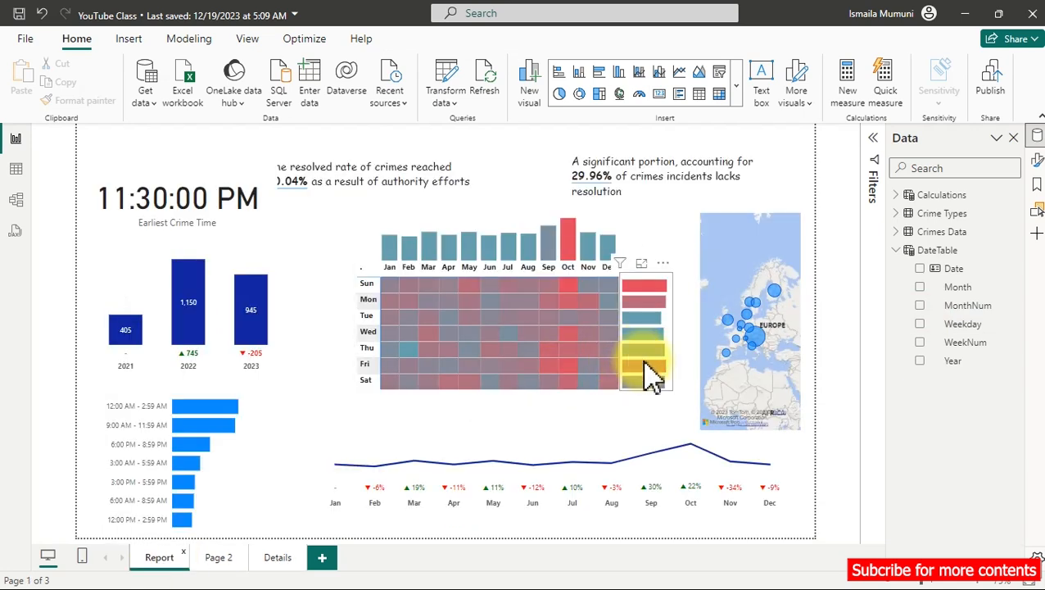
{"action": "right_click", "coordinate": [647, 369]}
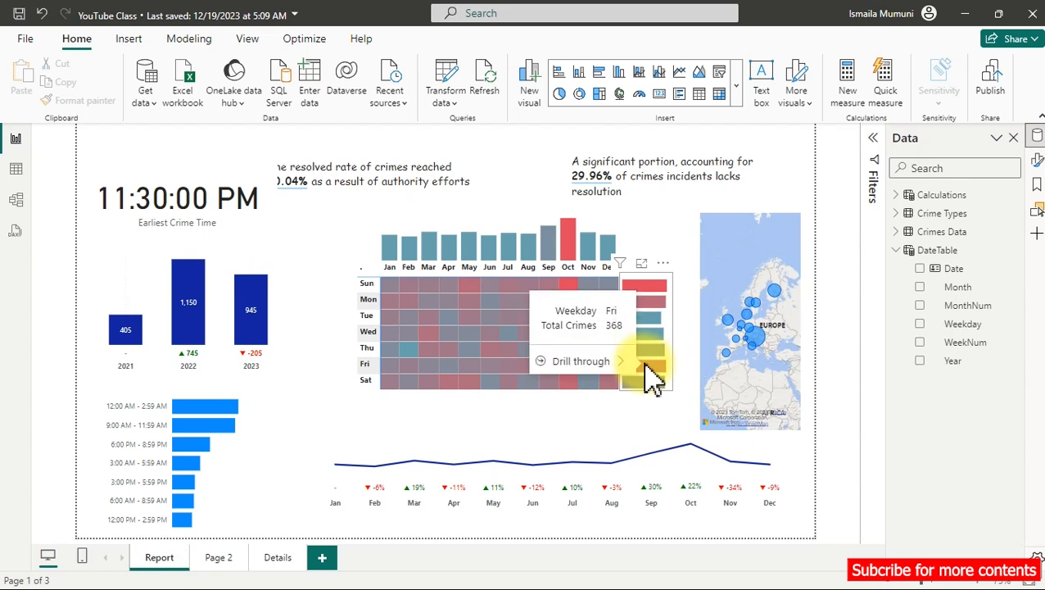
{"action": "mouse_move", "coordinate": [616, 375]}
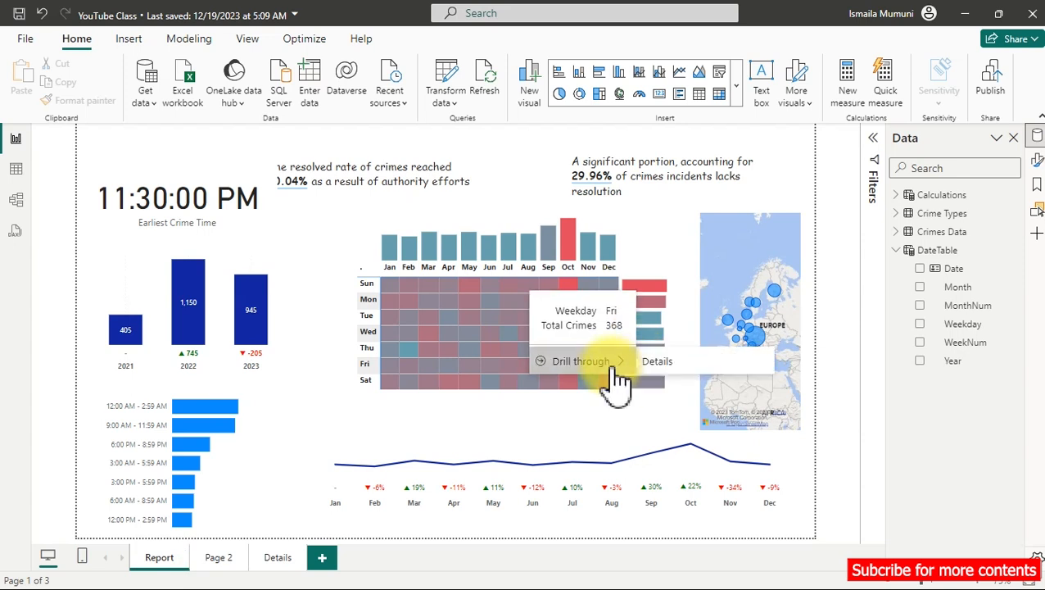
{"action": "left_click", "coordinate": [660, 373]}
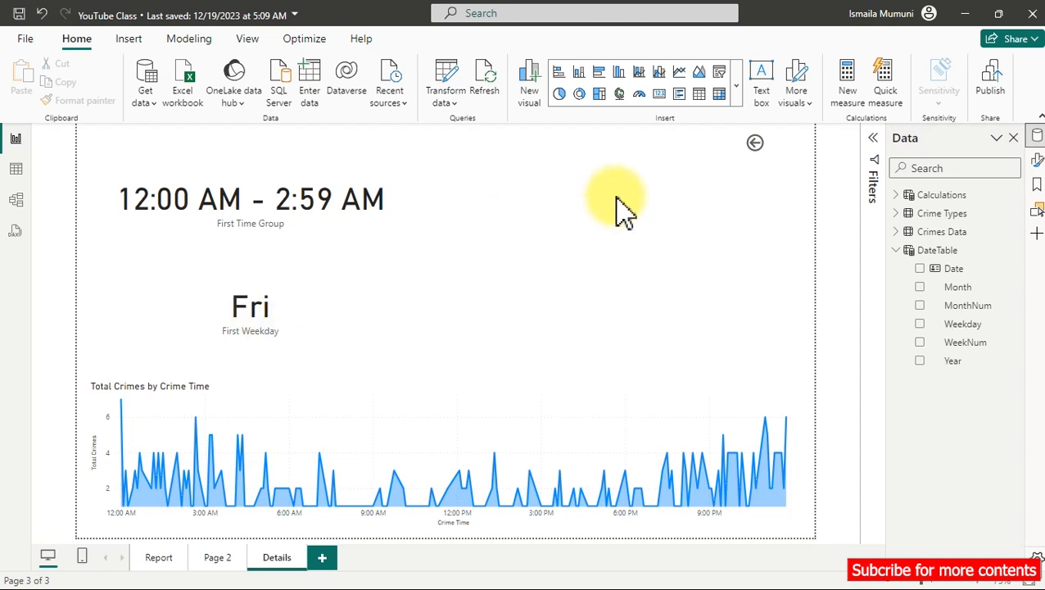
Expand the Details page's filters and try the 12:00 AM - 2:59 AM value in the Time Group filter, clearing it again.
{"action": "left_click", "coordinate": [874, 147]}
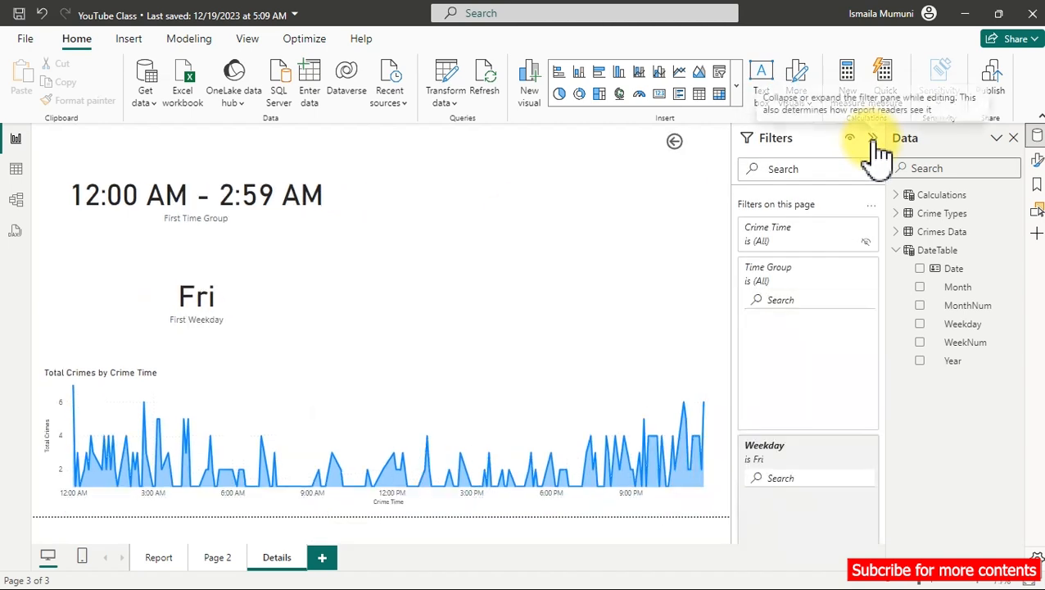
{"action": "left_click", "coordinate": [860, 271]}
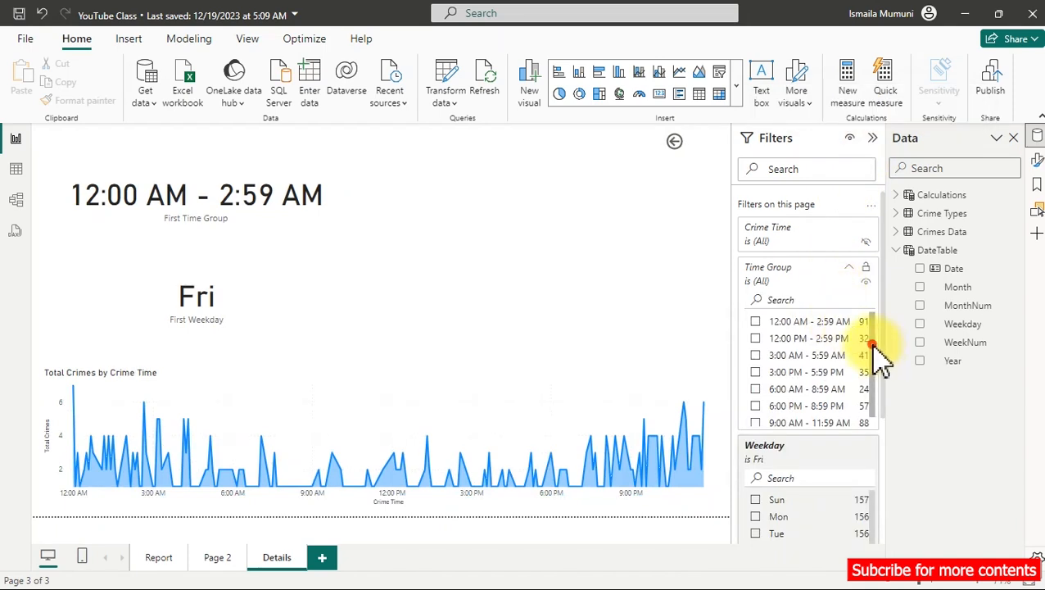
{"action": "left_click", "coordinate": [755, 323]}
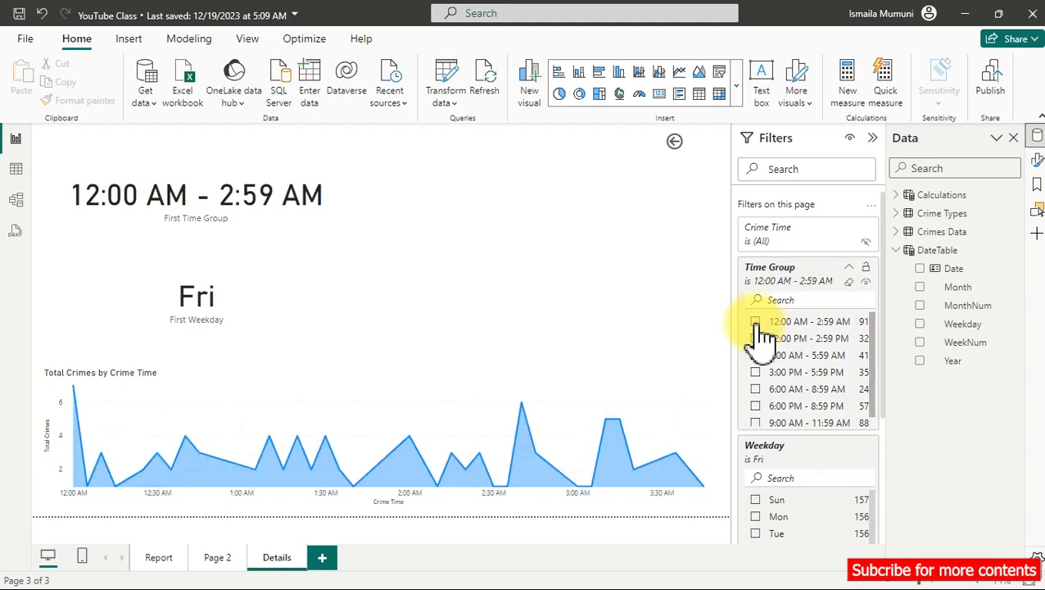
{"action": "left_click", "coordinate": [758, 324]}
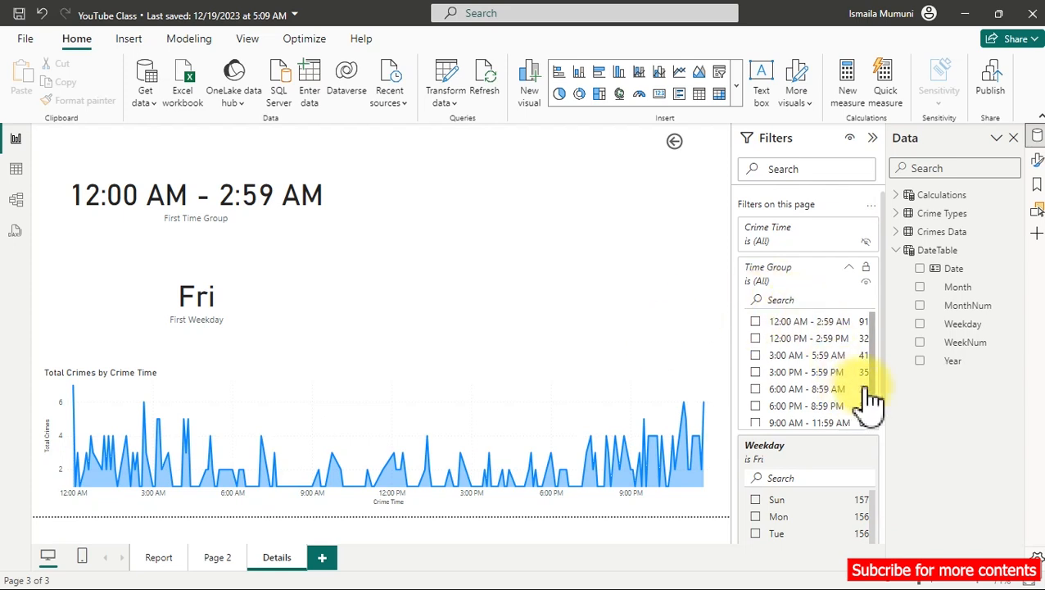
Examine the Time Group and Weekday filters passed to the Details page.
{"action": "scroll", "coordinate": [873, 346], "scroll_direction": "down", "scroll_amount": 1}
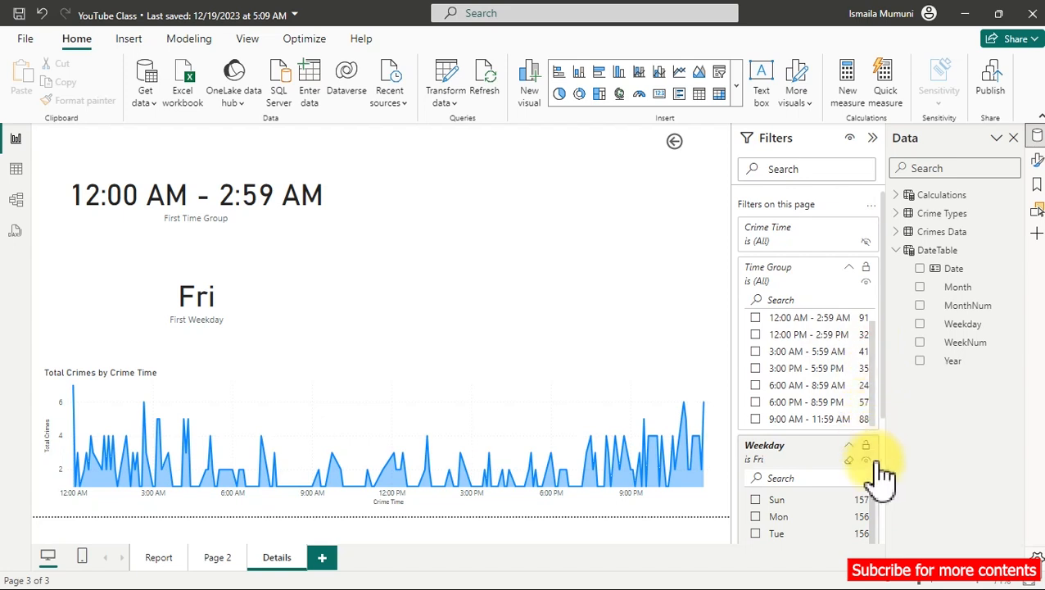
{"action": "left_click_drag", "start_coordinate": [878, 505], "coordinate": [880, 532]}
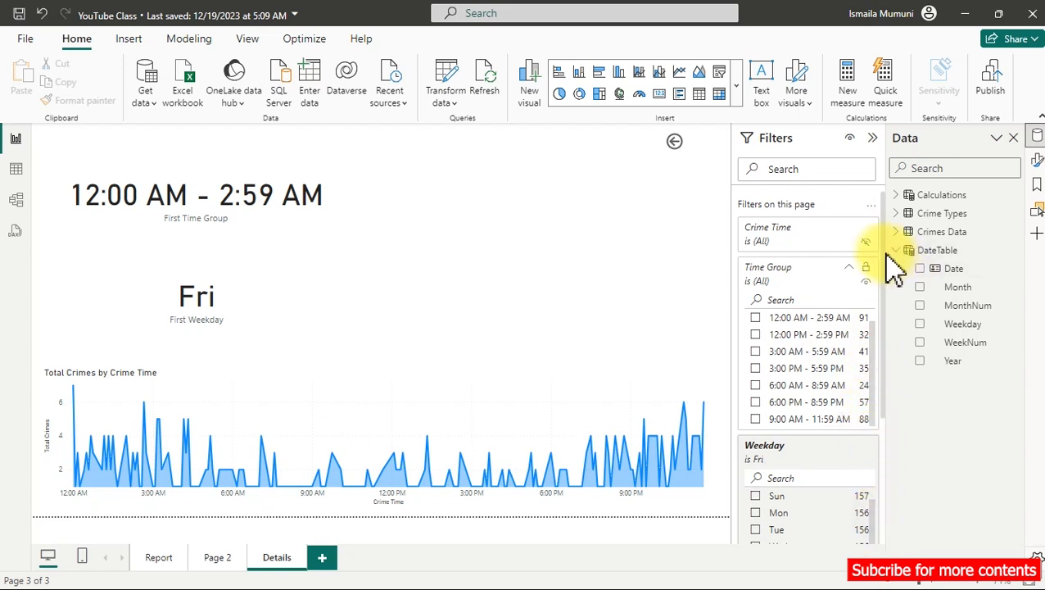
{"action": "scroll", "coordinate": [886, 310], "scroll_direction": "down", "scroll_amount": 4}
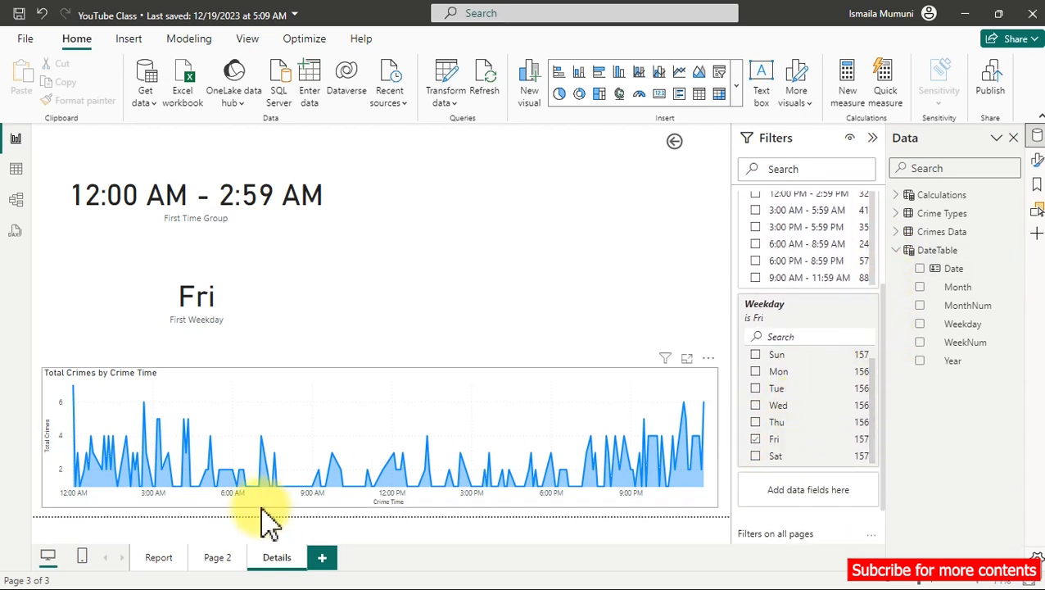
Drill through to Details from the Report page's 9:00 AM - 11:59 AM bar and check the Time Group and Weekday filters.
{"action": "left_click", "coordinate": [131, 558]}
{"action": "left_click", "coordinate": [154, 565]}
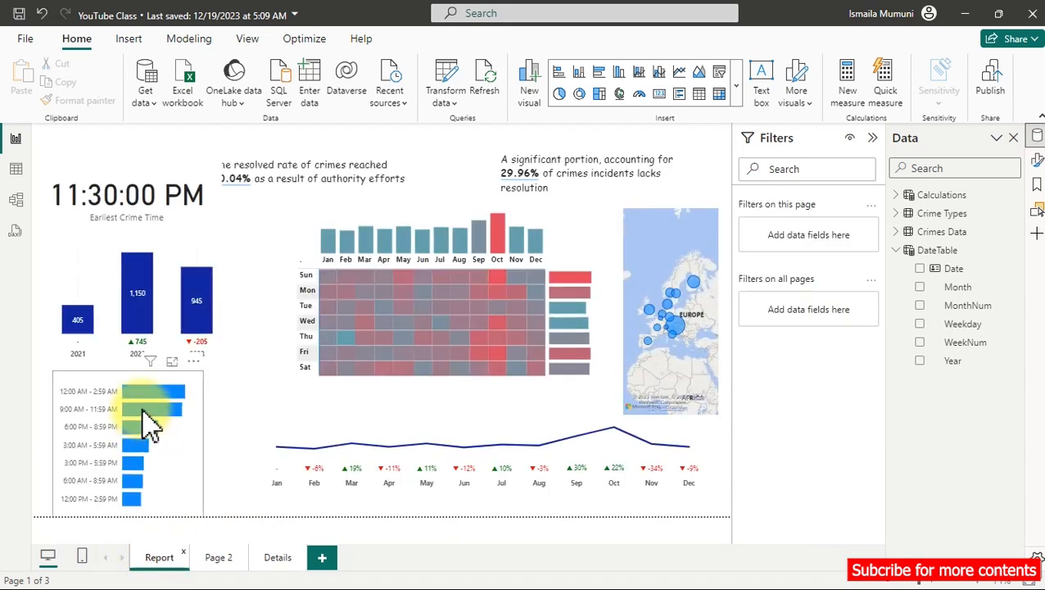
{"action": "right_click", "coordinate": [151, 419]}
{"action": "mouse_move", "coordinate": [209, 409]}
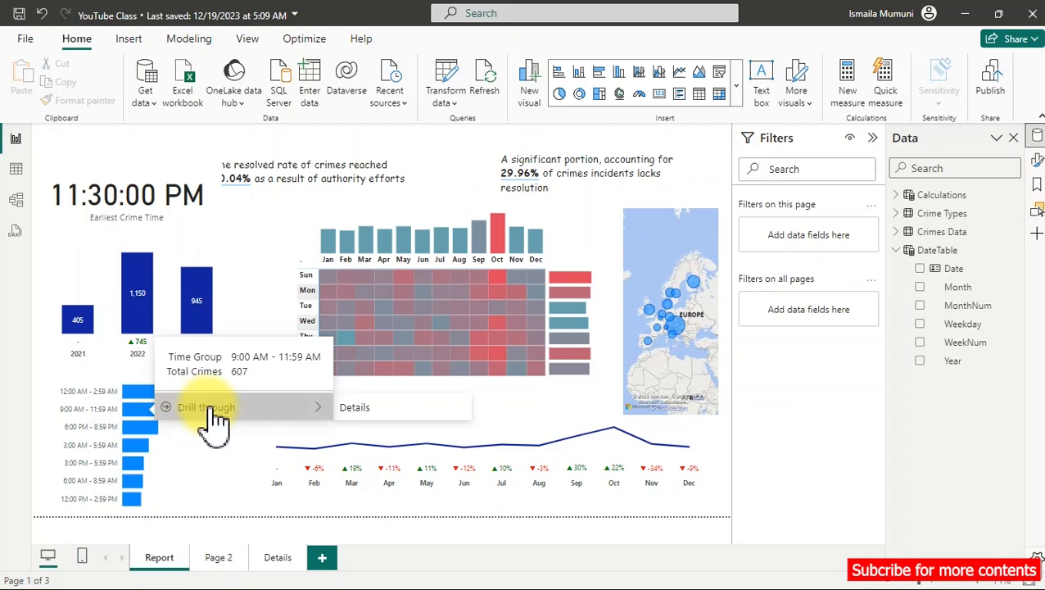
{"action": "left_click", "coordinate": [377, 409]}
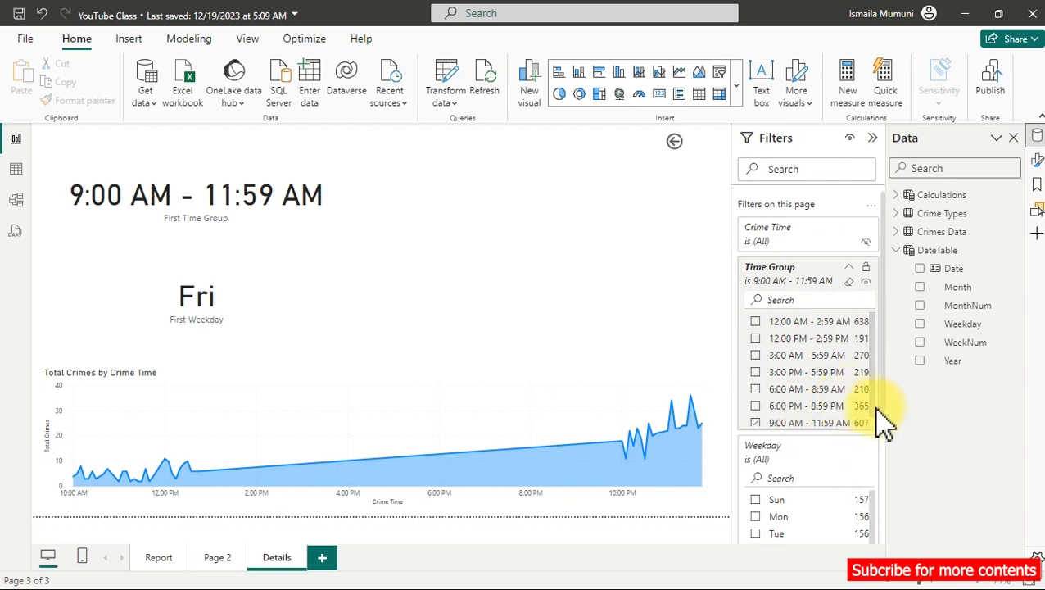
{"action": "left_click_drag", "start_coordinate": [885, 384], "coordinate": [886, 453]}
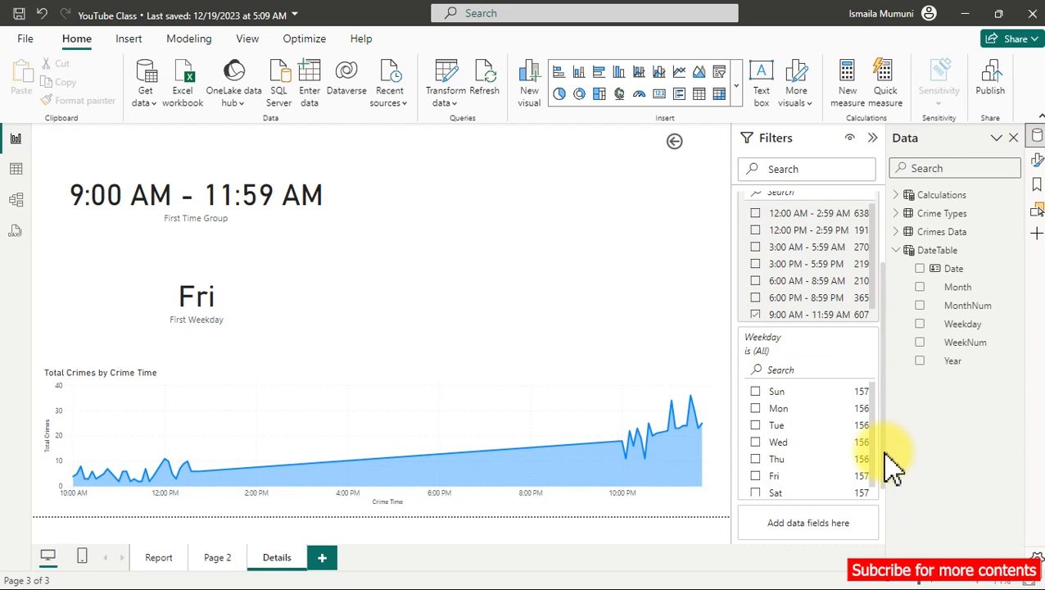
{"action": "scroll", "coordinate": [874, 296], "scroll_direction": "down", "scroll_amount": 1}
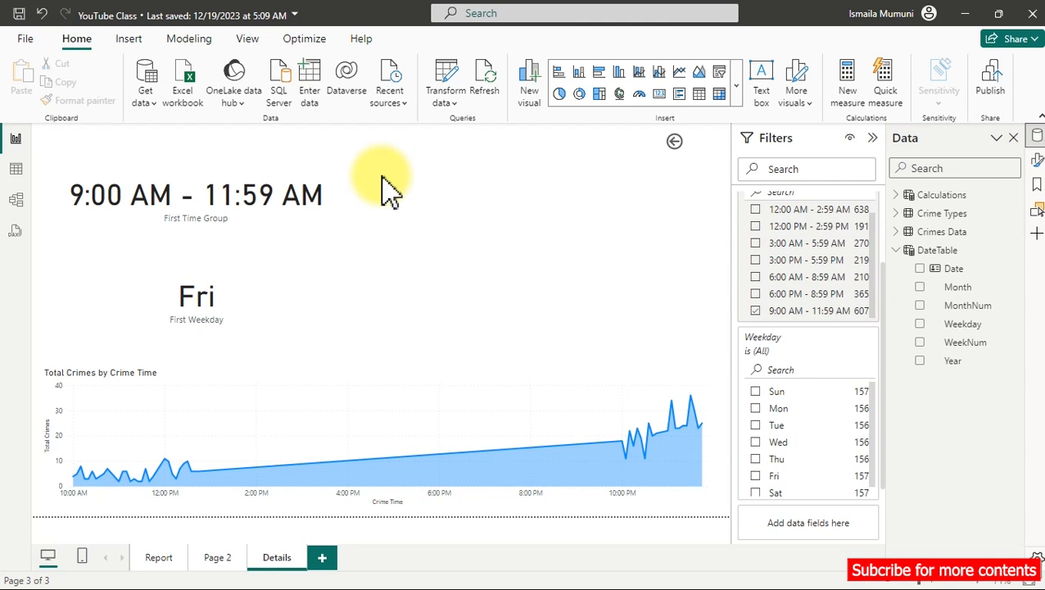
{"action": "left_click", "coordinate": [490, 193]}
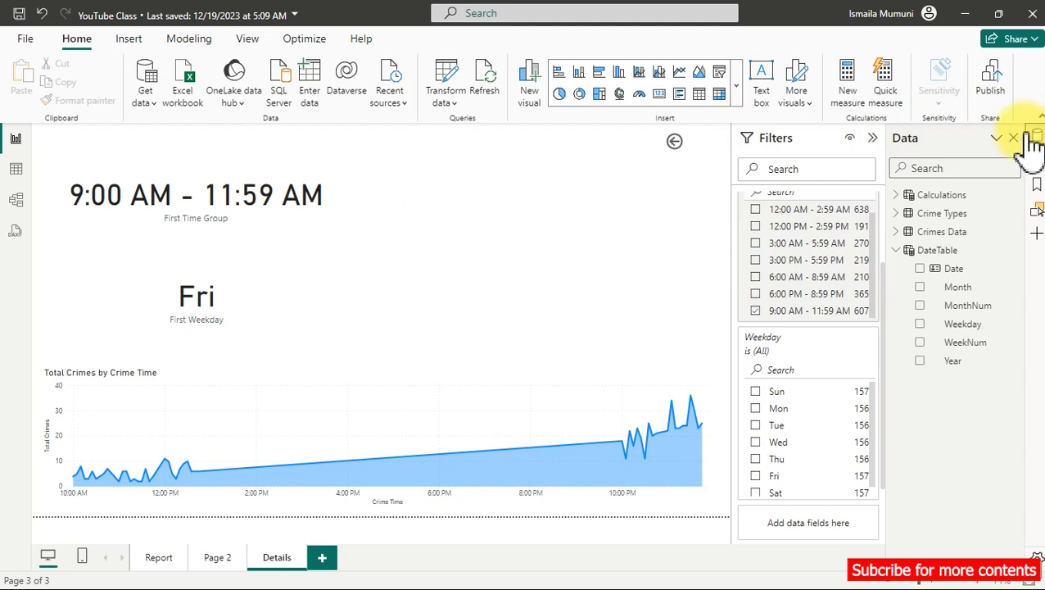
Create a new measure named DrillThrough in the Calculations table and start a second line in its formula.
{"action": "right_click", "coordinate": [933, 197]}
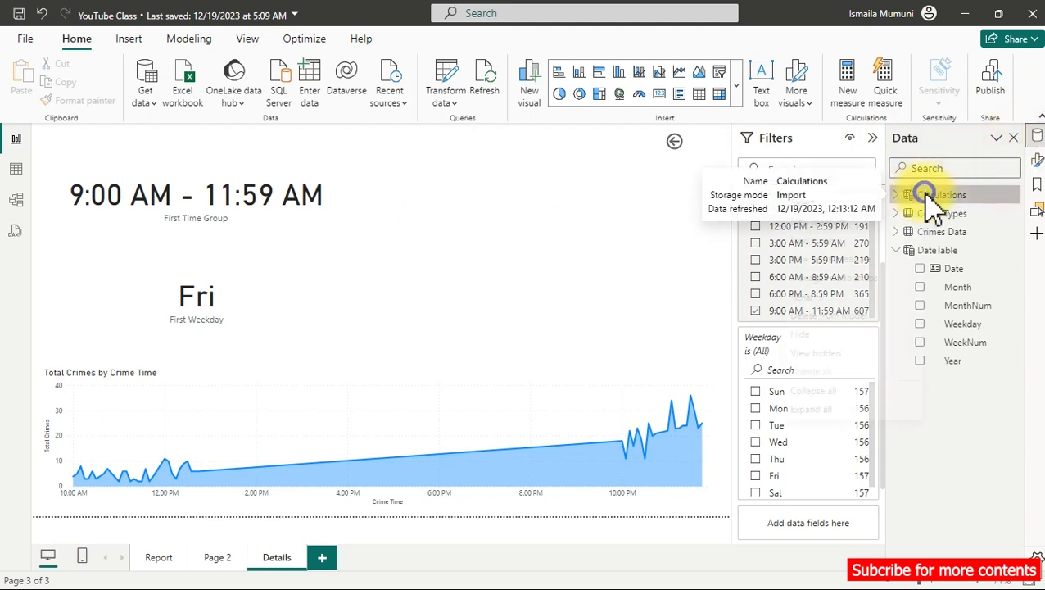
{"action": "left_click", "coordinate": [862, 221]}
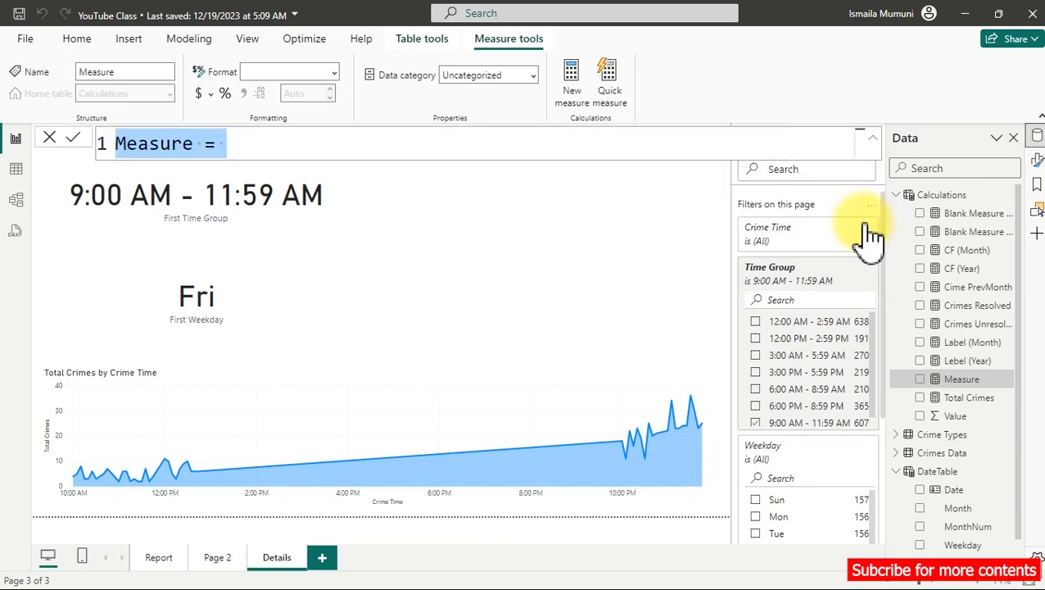
{"action": "type", "text": "Drill"}
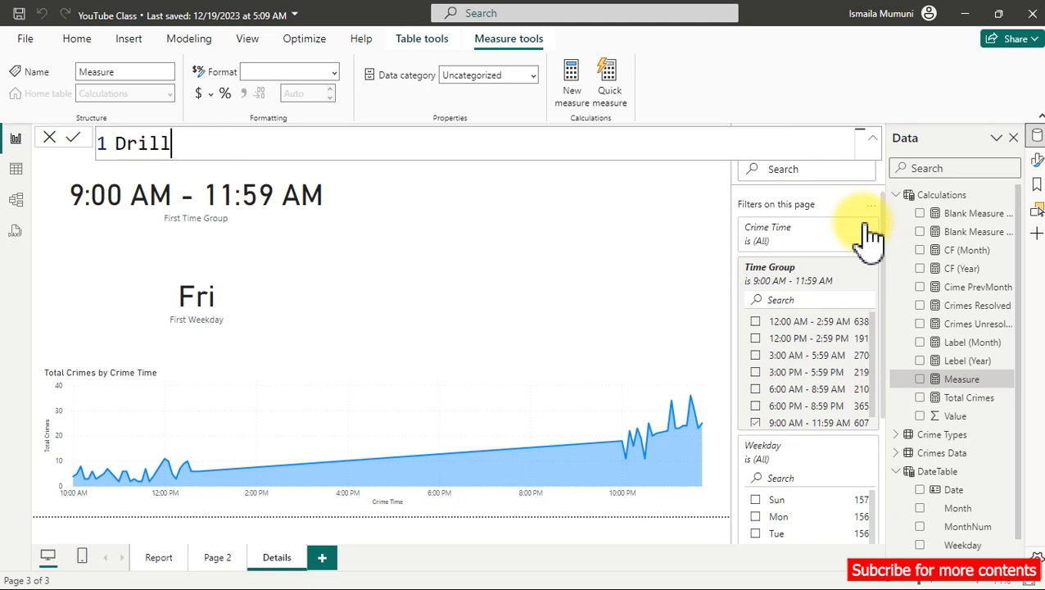
{"action": "type", "text": "Thruoug"}
{"action": "key", "text": "BackSpace"}
{"action": "key", "text": "BackSpace"}
{"action": "key", "text": "BackSpace"}
{"action": "key", "text": "BackSpace"}
{"action": "type", "text": "oug"}
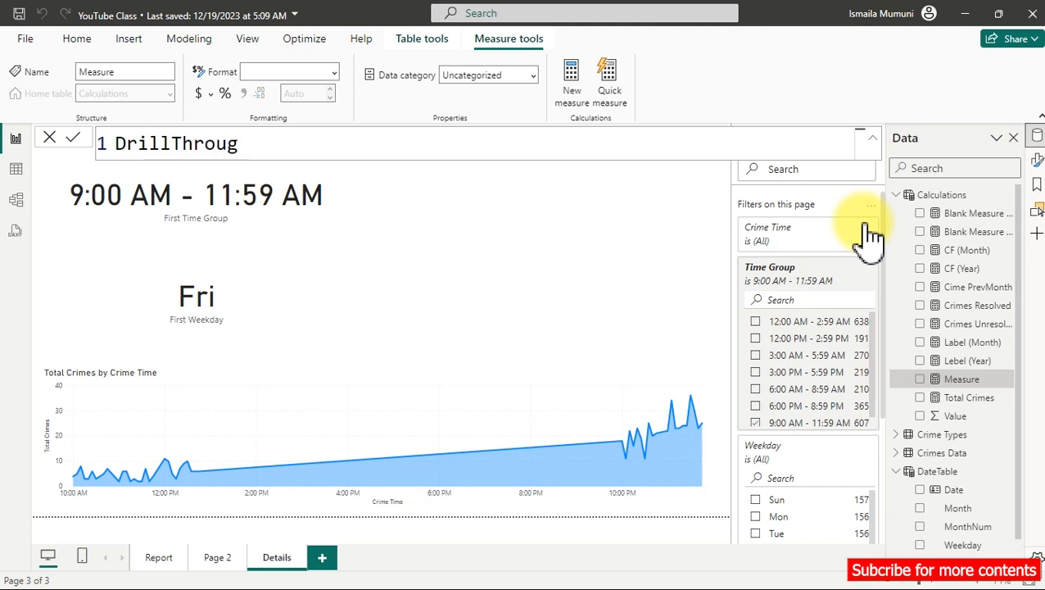
{"action": "type", "text": "h ="}
{"action": "key", "text": "shift+Return"}
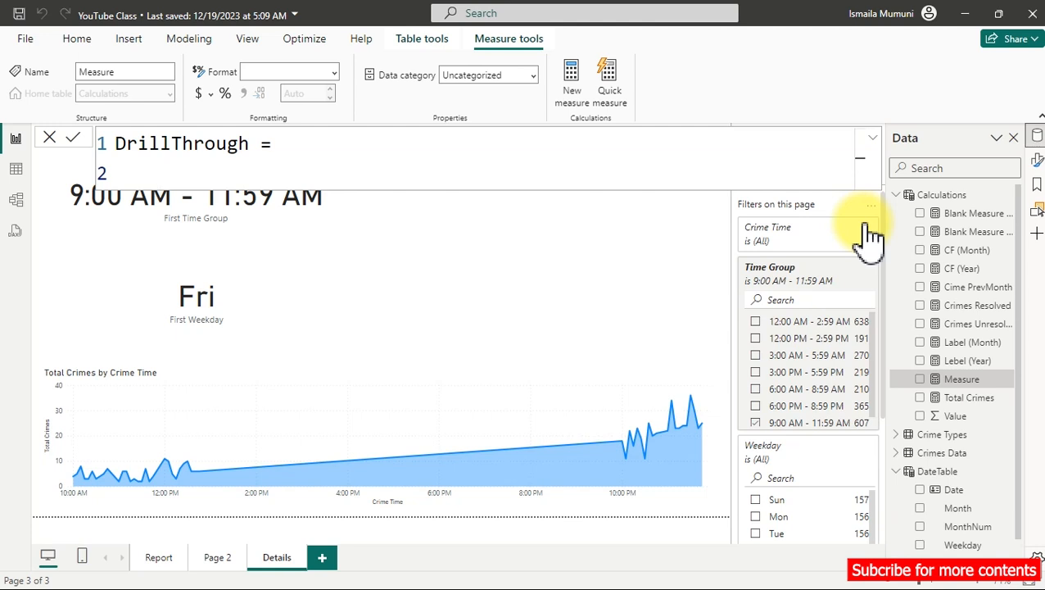
Declare a variable named _Weekday on the indented second line of the DrillThrough measure.
{"action": "key", "text": "Tab"}
{"action": "type", "text": "VAR _cO"}
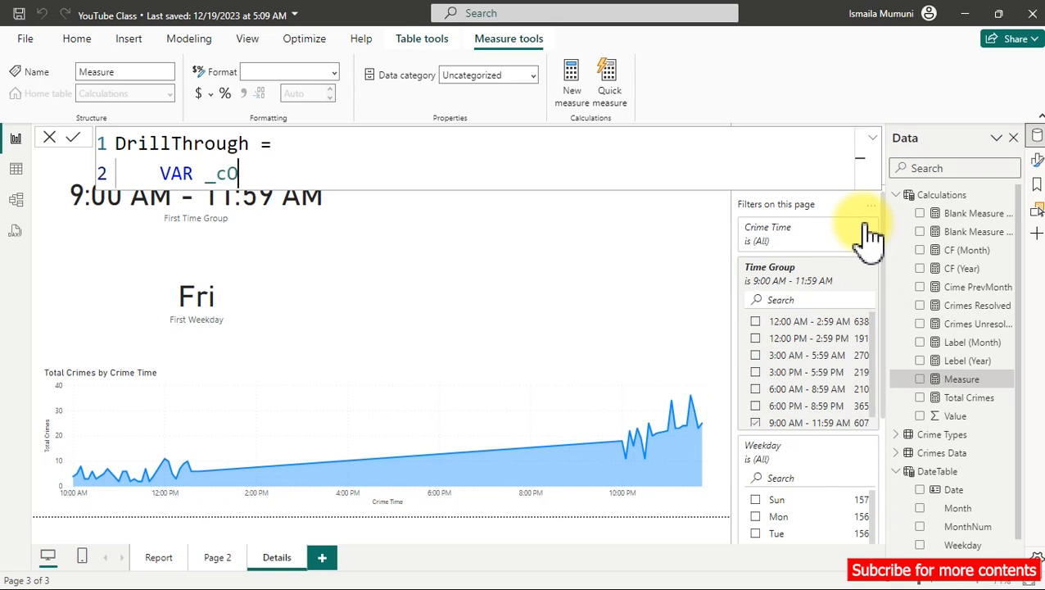
{"action": "key", "text": "BackSpace"}
{"action": "key", "text": "BackSpace"}
{"action": "type", "text": "Country"}
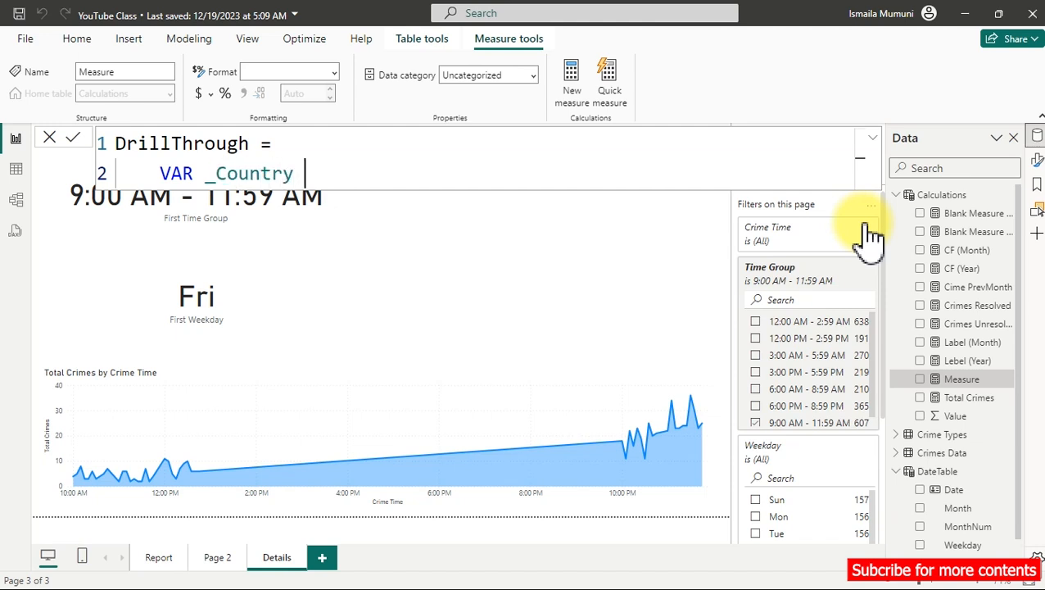
{"action": "key", "text": "BackSpace"}
{"action": "key", "text": "BackSpace"}
{"action": "key", "text": "BackSpace"}
{"action": "key", "text": "BackSpace"}
{"action": "key", "text": "BackSpace"}
{"action": "key", "text": "BackSpace"}
{"action": "key", "text": "BackSpace"}
{"action": "key", "text": "BackSpace"}
{"action": "type", "text": "Week"}
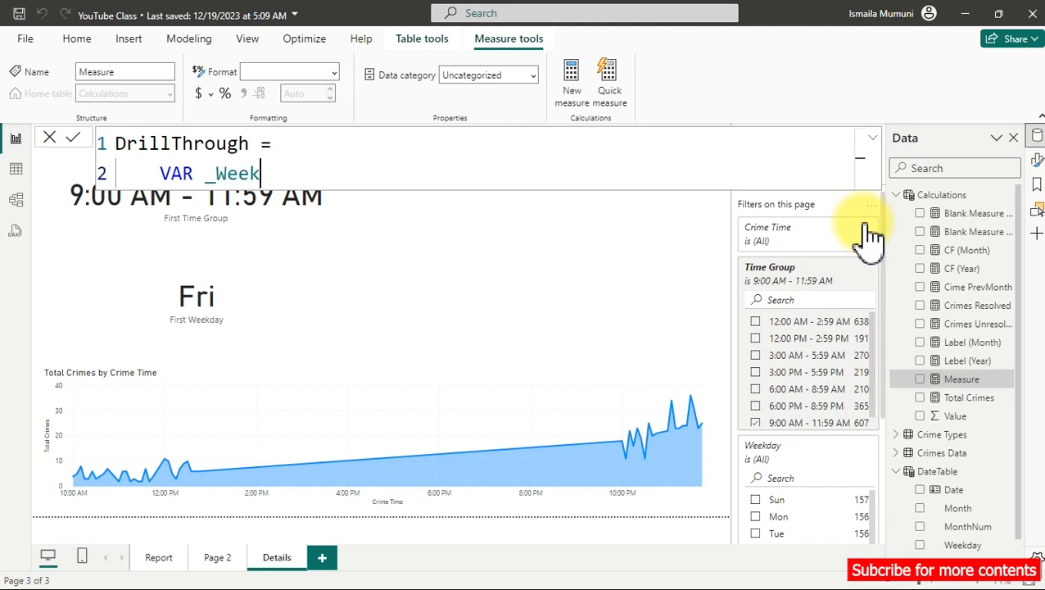
{"action": "type", "text": "day ="}
Set the _Weekday variable to SELECTEDVALUE(DateTable[Weekday]) in the DrillThrough measure's formula.
{"action": "type", "text": "sele"}
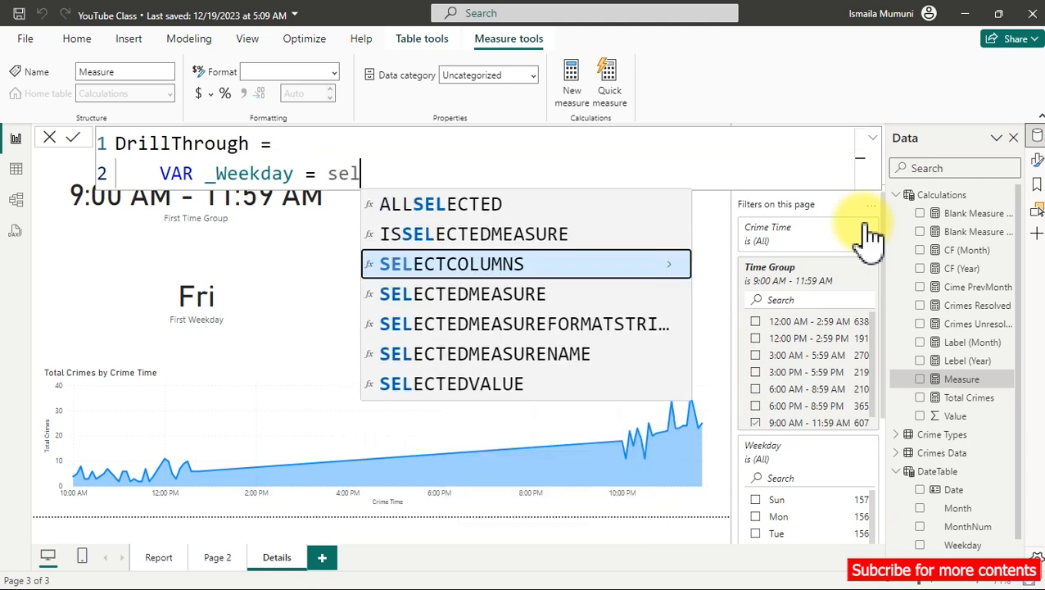
{"action": "key", "text": "Down"}
{"action": "key", "text": "Down"}
{"action": "key", "text": "Down"}
{"action": "key", "text": "Down"}
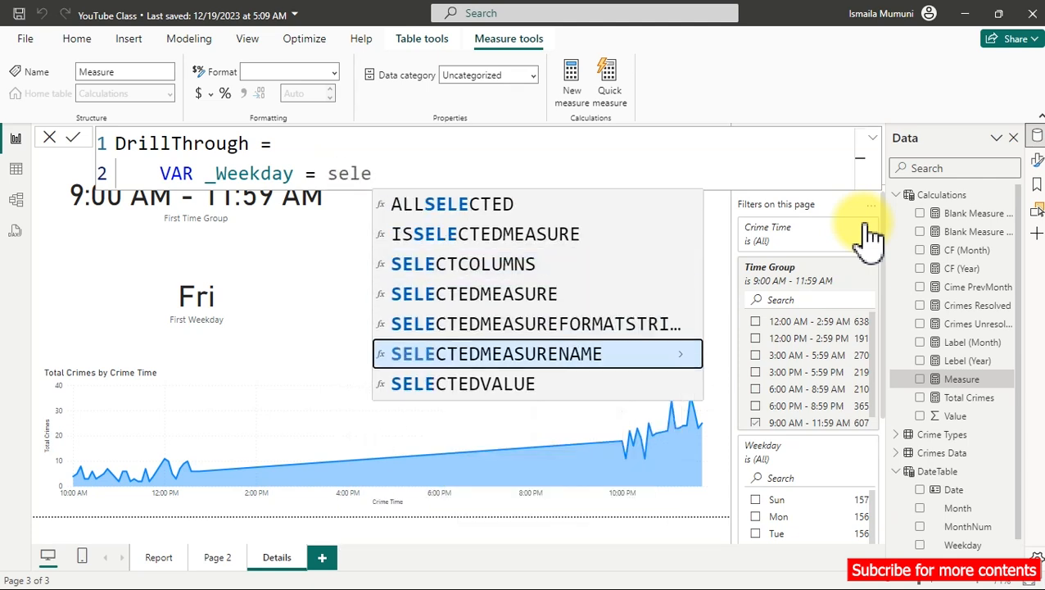
{"action": "key", "text": "Tab"}
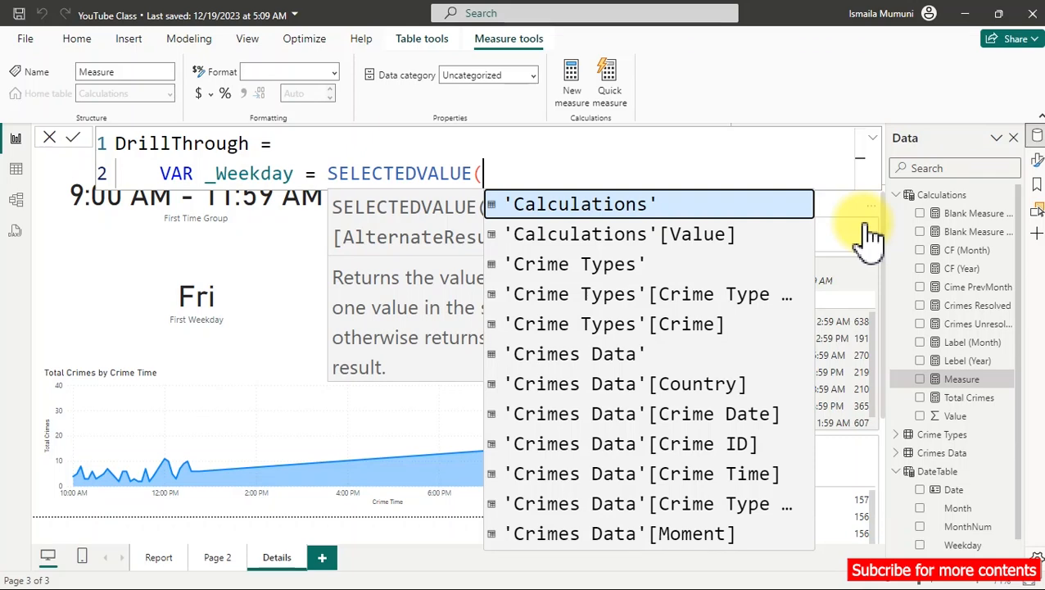
{"action": "type", "text": "wee"}
{"action": "key", "text": "Tab"}
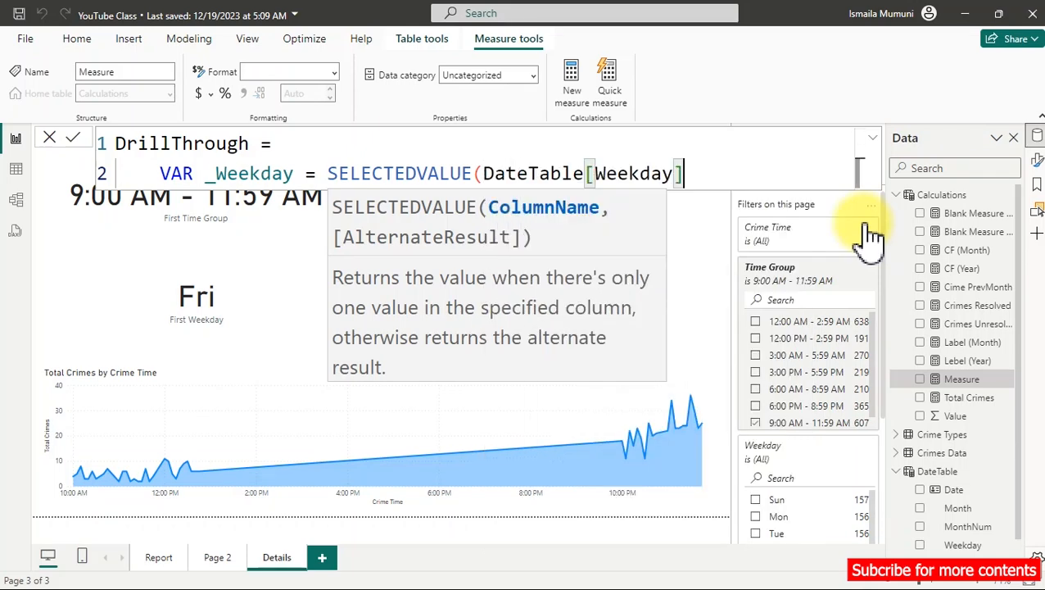
{"action": "type", "text": ")"}
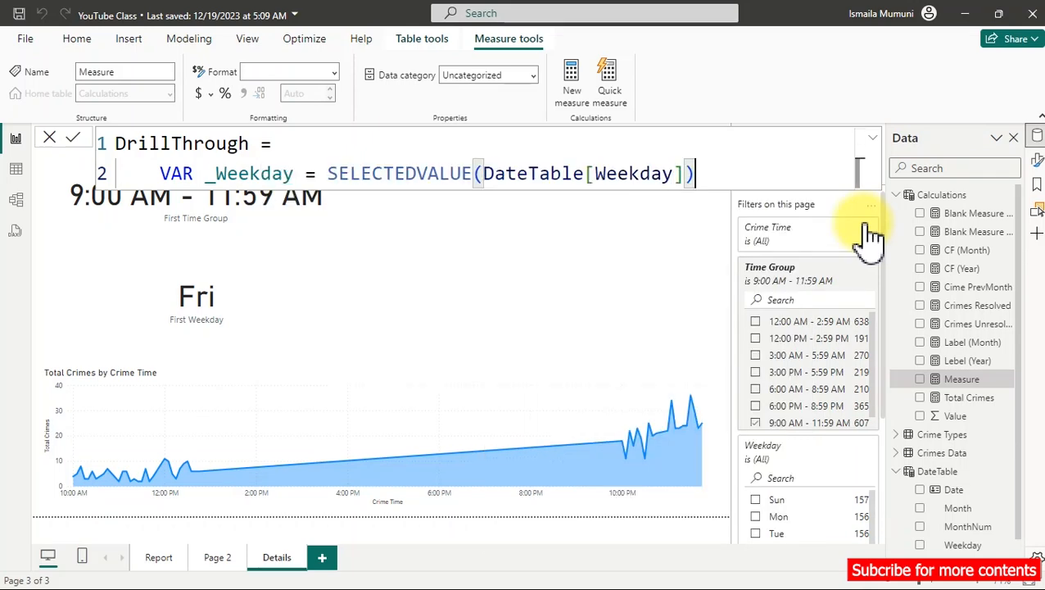
Add a _TimeGroup variable on the third formula line, set to SELECTEDVALUE('Crimes Data'[Time Group]).
{"action": "key", "text": "shift+Return"}
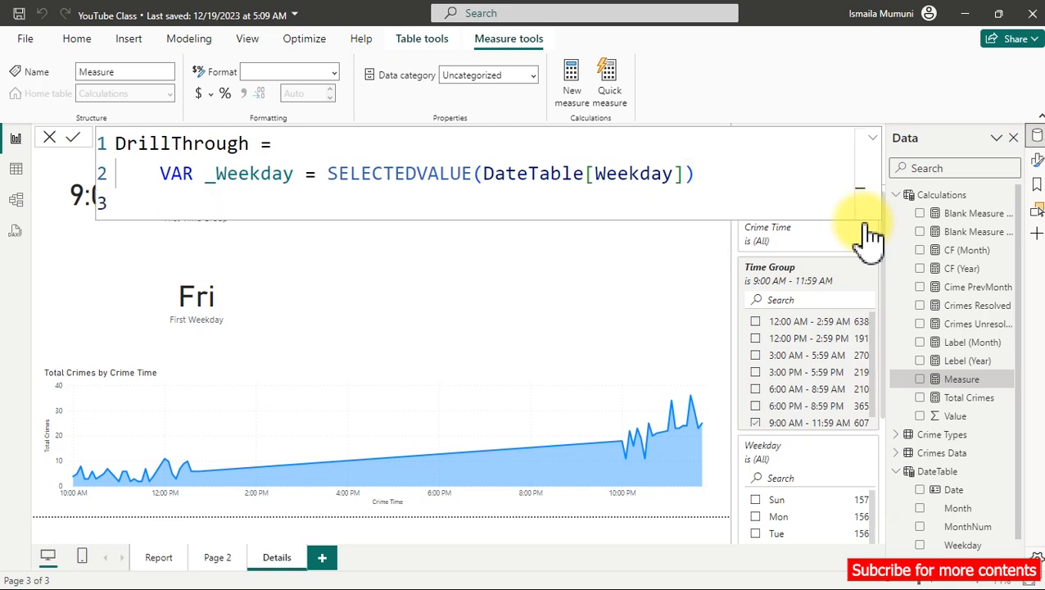
{"action": "type", "text": "VAR"}
{"action": "type", "text": "Time"}
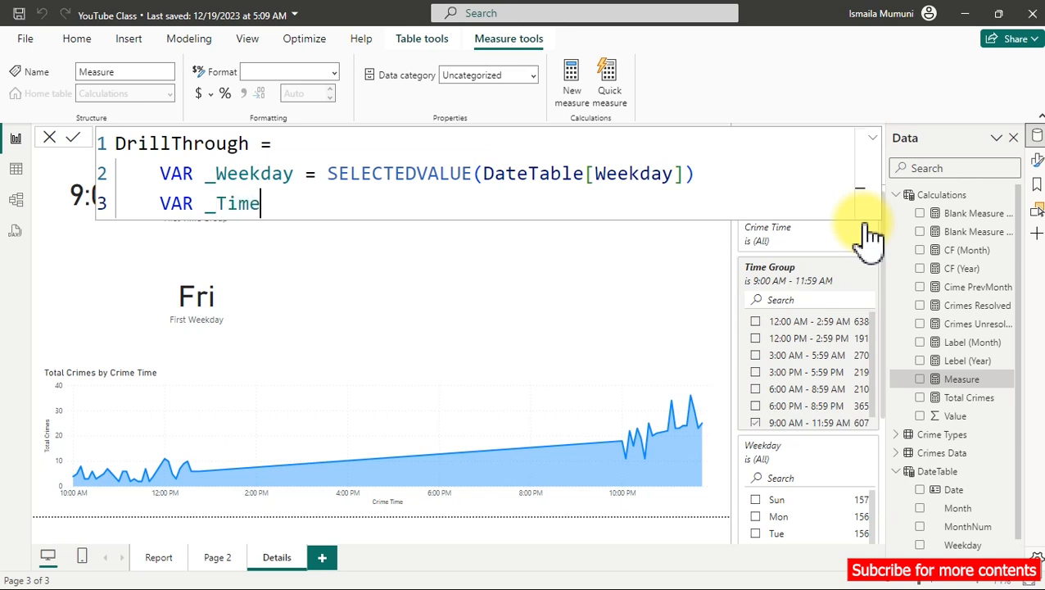
{"action": "type", "text": "Group =sel"}
{"action": "key", "text": "Down"}
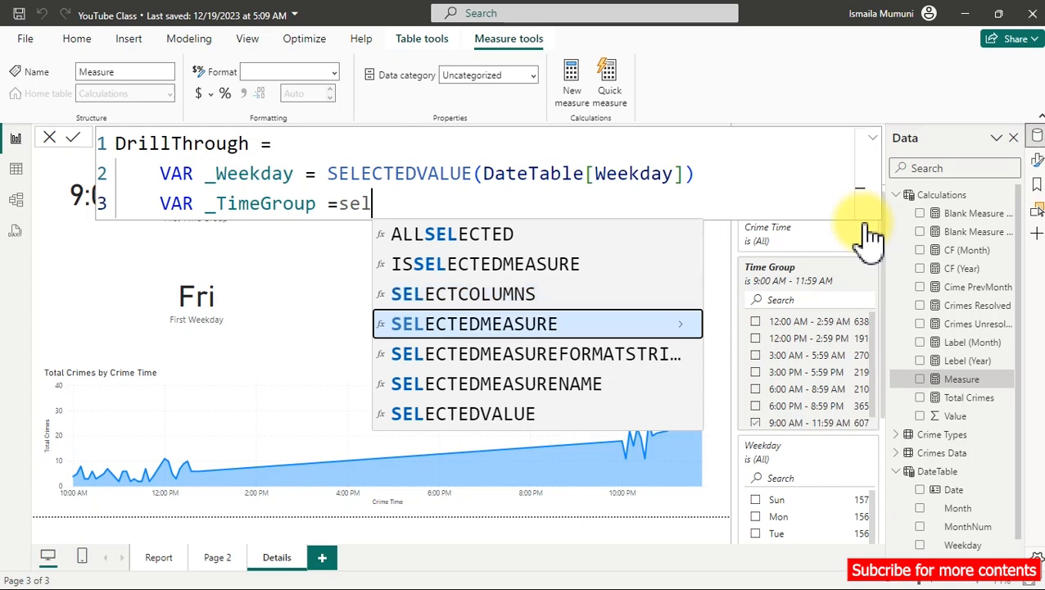
{"action": "key", "text": "Down"}
{"action": "key", "text": "Down"}
{"action": "key", "text": "Down"}
{"action": "key", "text": "Tab"}
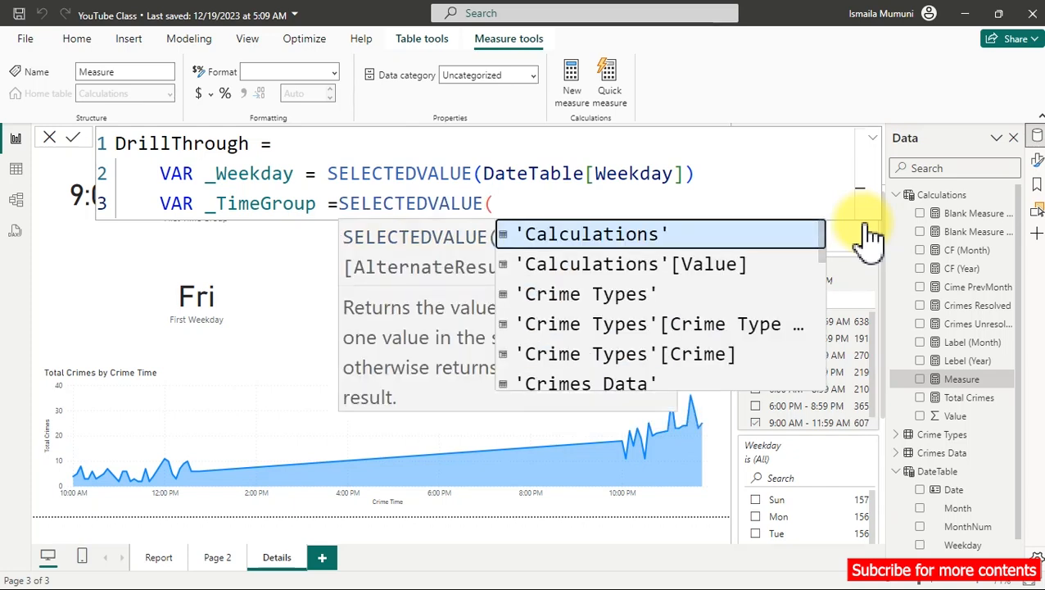
{"action": "type", "text": "tim"}
{"action": "key", "text": "Down"}
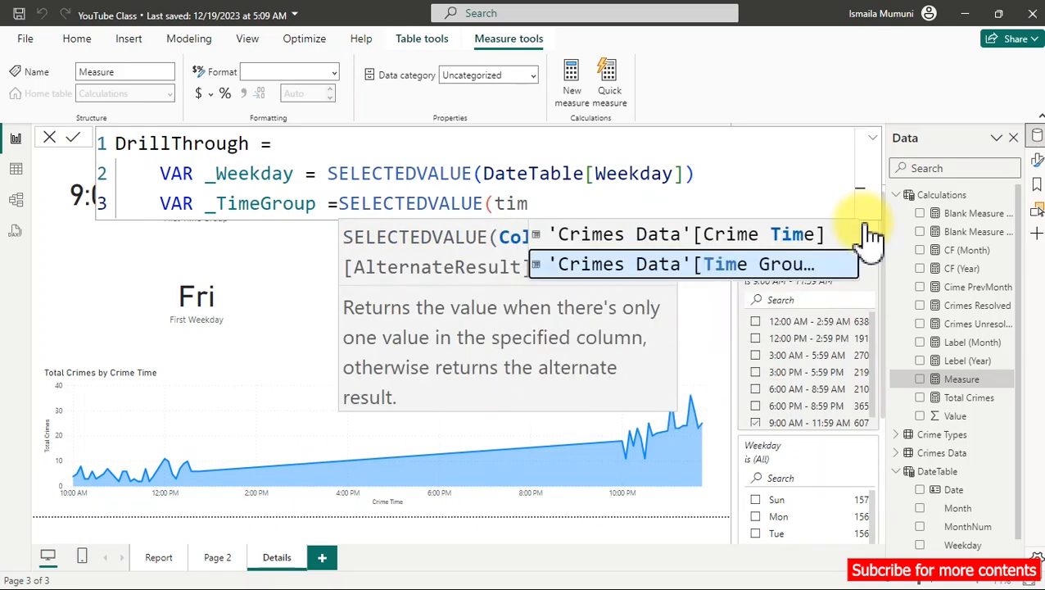
{"action": "key", "text": "Tab"}
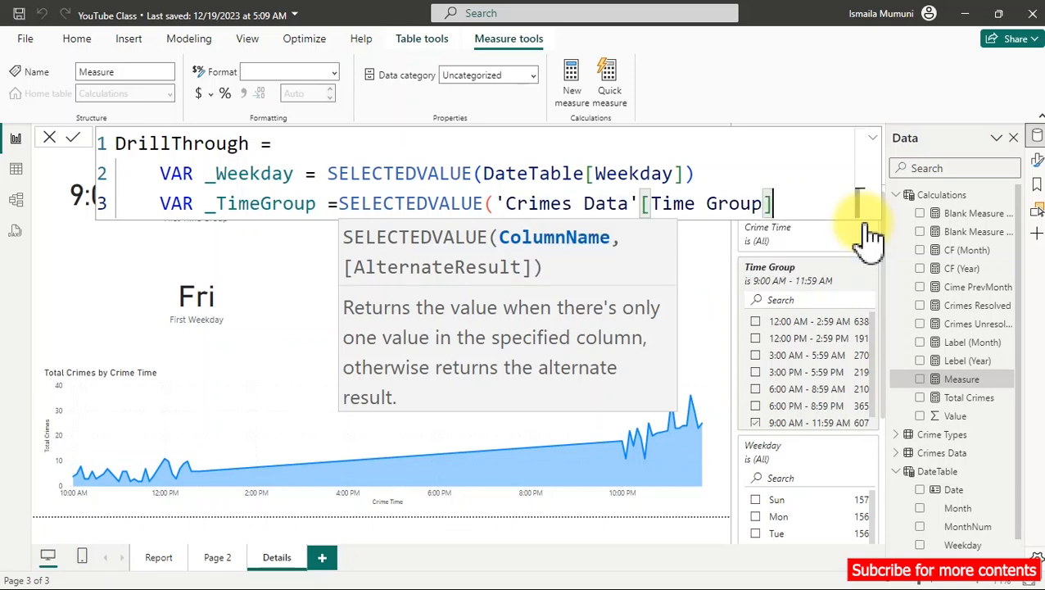
{"action": "type", "text": ")"}
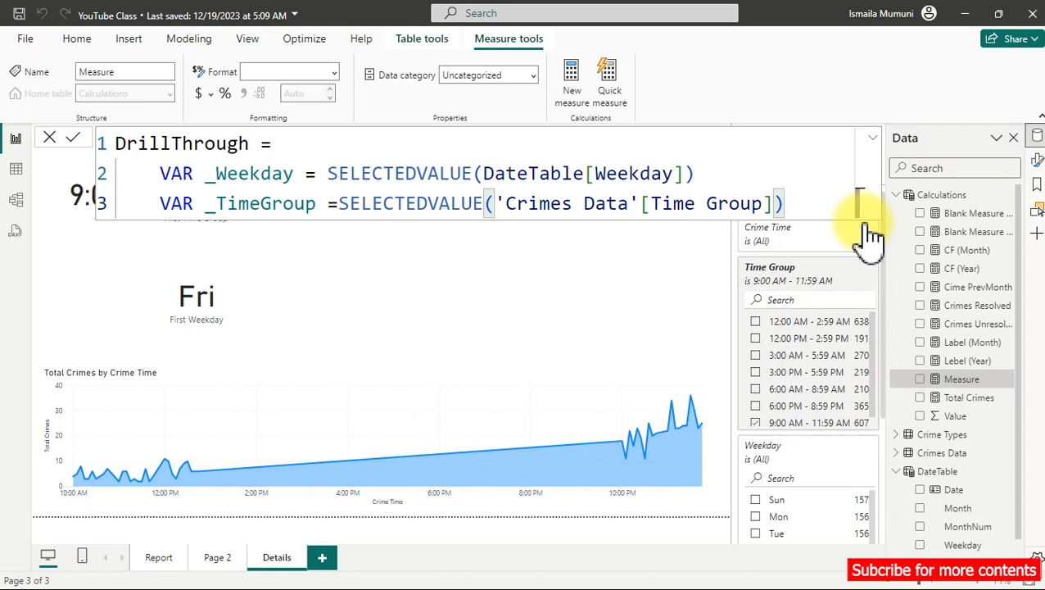
Add a RETURN clause after a blank line that outputs _Weekday, and commit the DrillThrough measure.
{"action": "key", "text": "shift+Return"}
{"action": "key", "text": "shift+Return"}
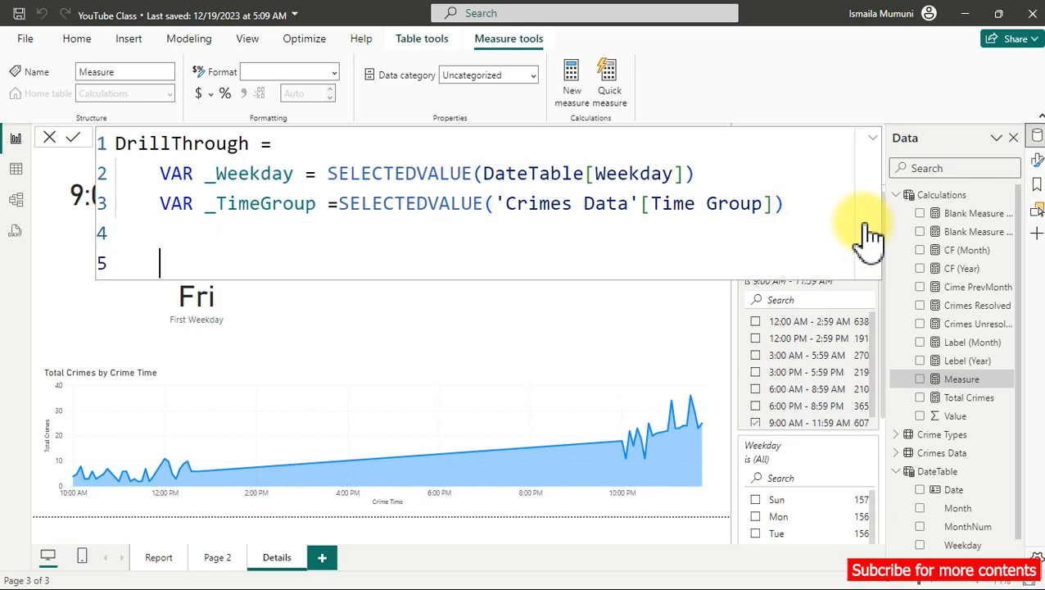
{"action": "type", "text": "retu"}
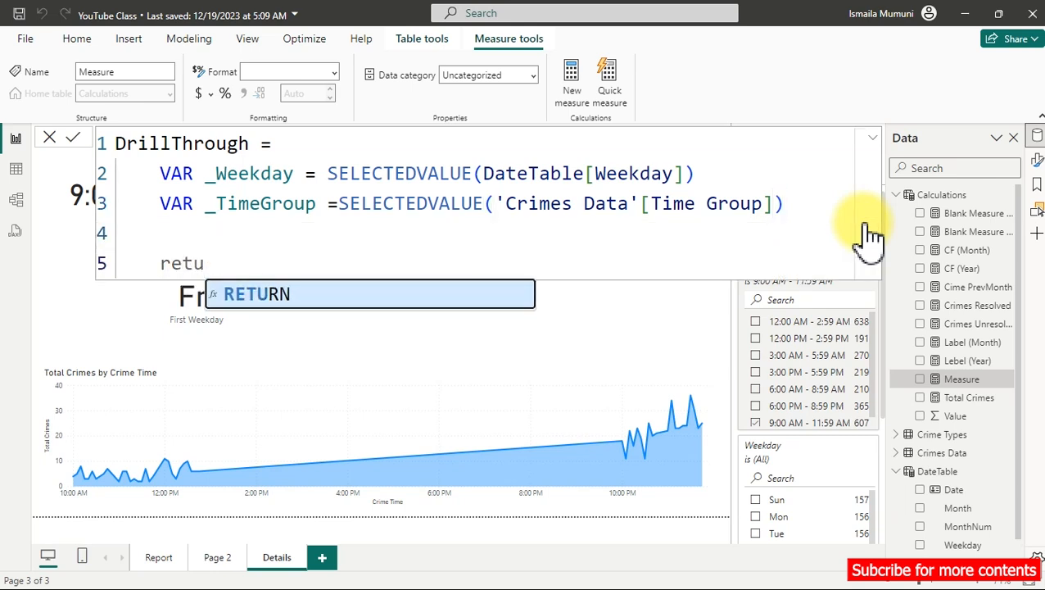
{"action": "key", "text": "Tab"}
{"action": "key", "text": "shift+Return"}
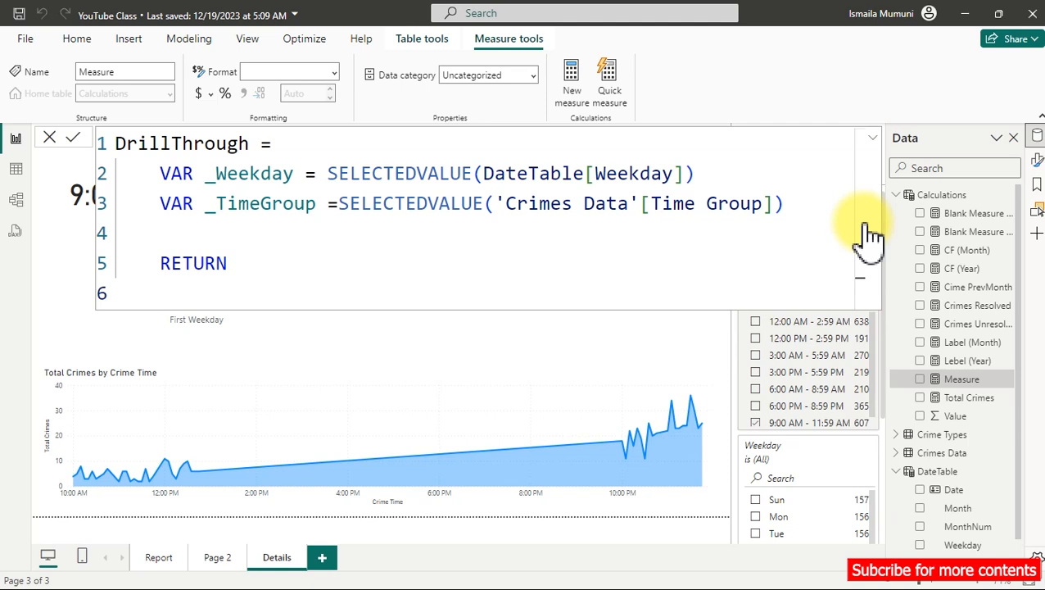
{"action": "type", "text": "_"}
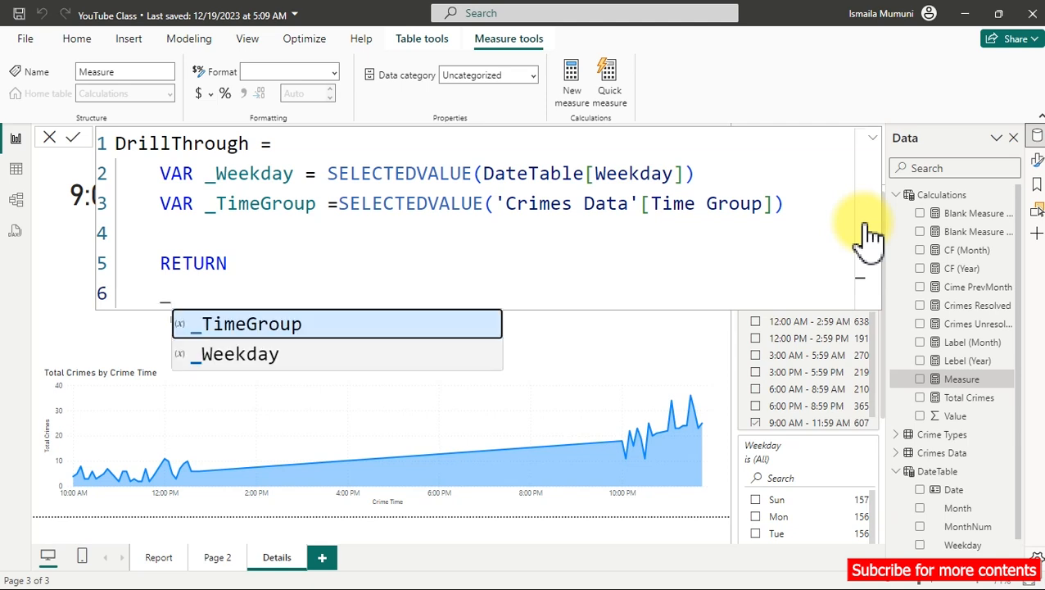
{"action": "key", "text": "Down"}
{"action": "key", "text": "Tab"}
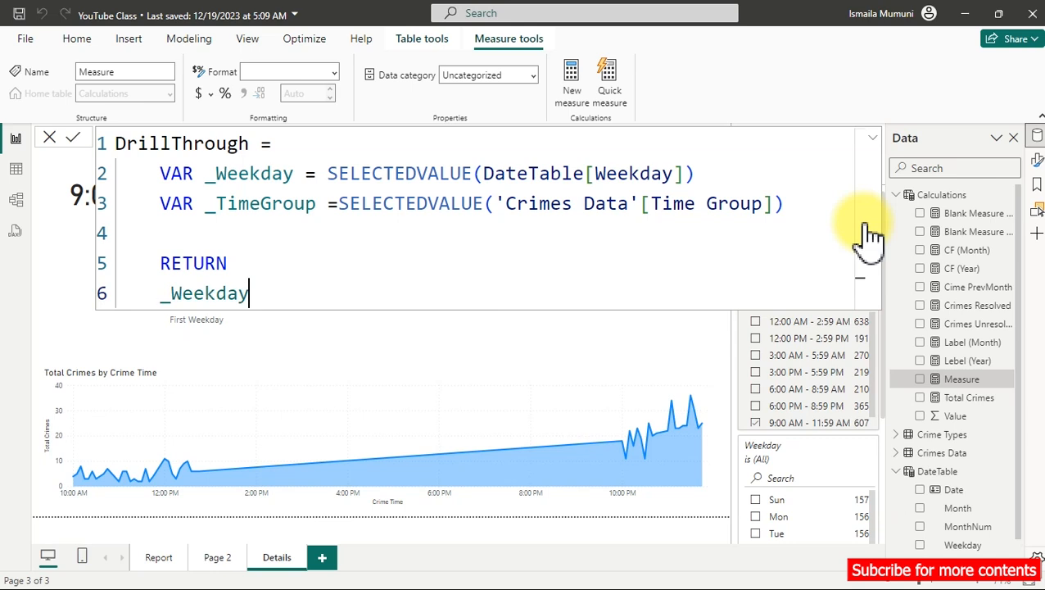
{"action": "left_click", "coordinate": [866, 225]}
{"action": "key", "text": "Return"}
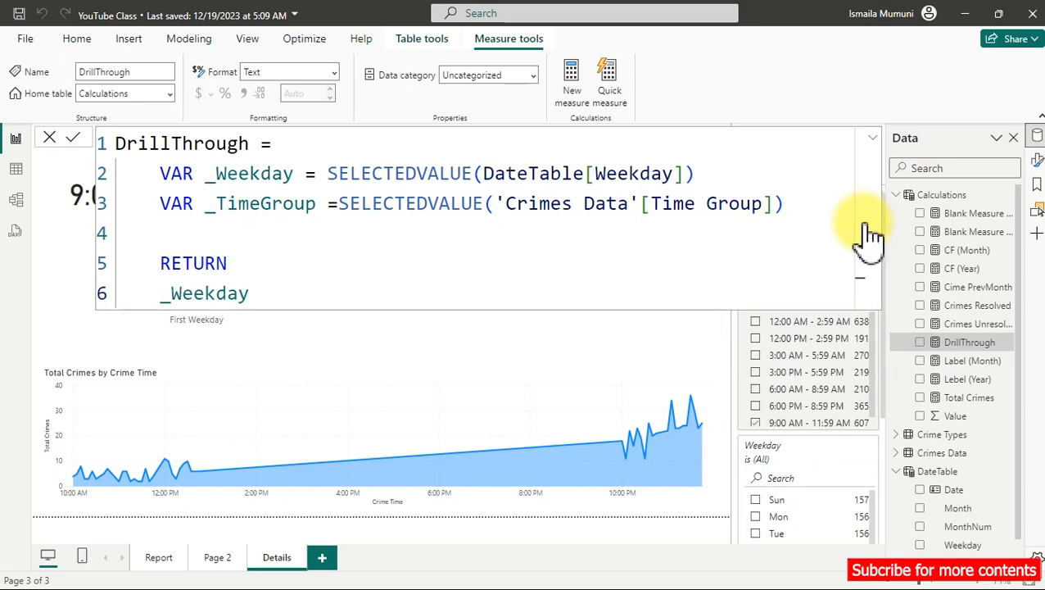
Add a DrillThrough card to the Details page, shrink it and place it beside the First Weekday card, overlapping the chart's upper edge.
{"action": "left_click", "coordinate": [544, 354]}
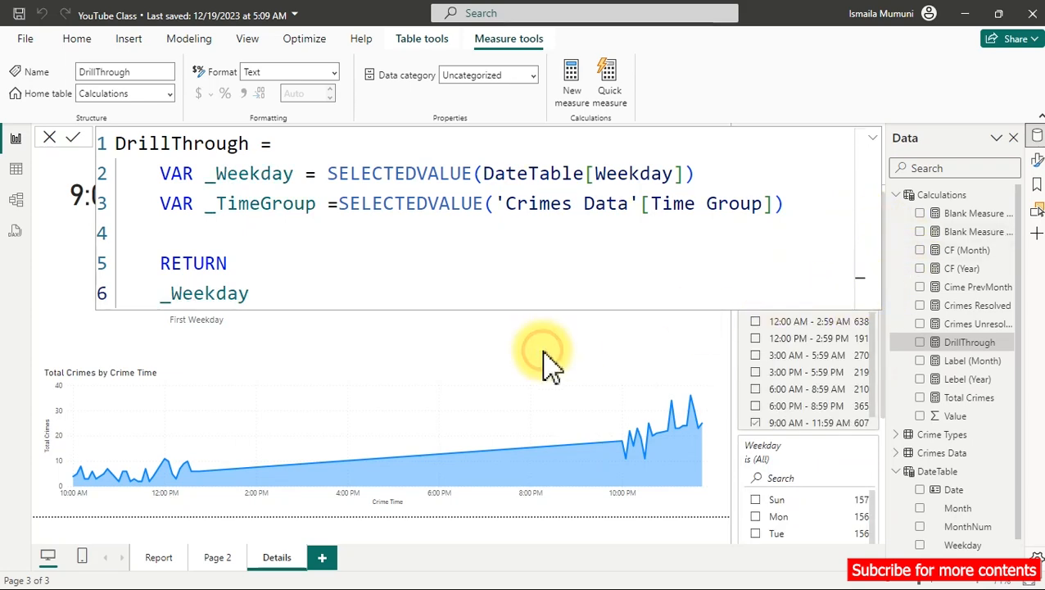
{"action": "left_click", "coordinate": [921, 344]}
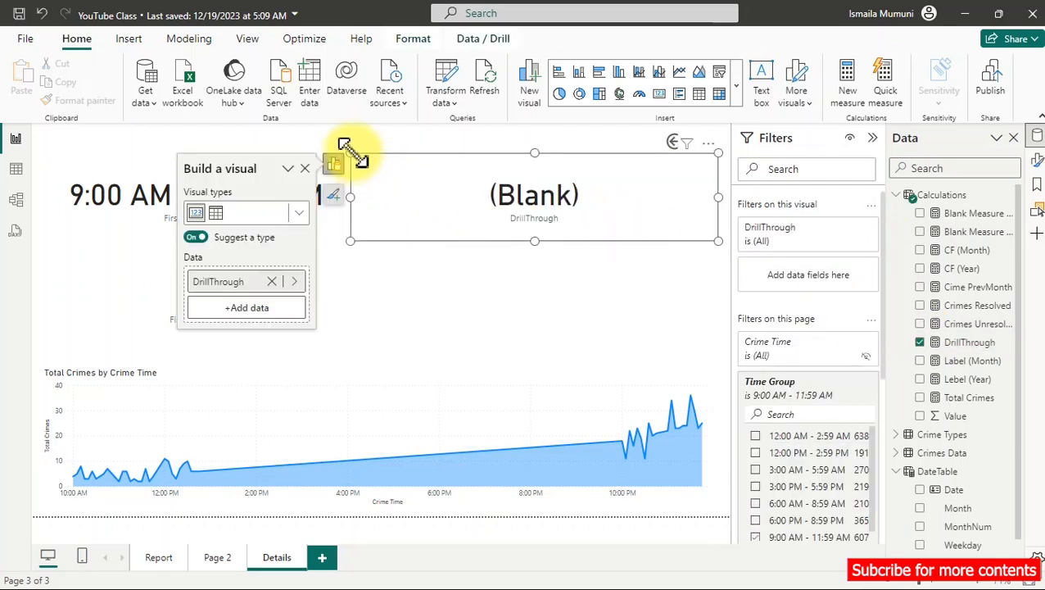
{"action": "left_click_drag", "start_coordinate": [352, 151], "coordinate": [408, 168]}
{"action": "left_click_drag", "start_coordinate": [518, 172], "coordinate": [397, 345]}
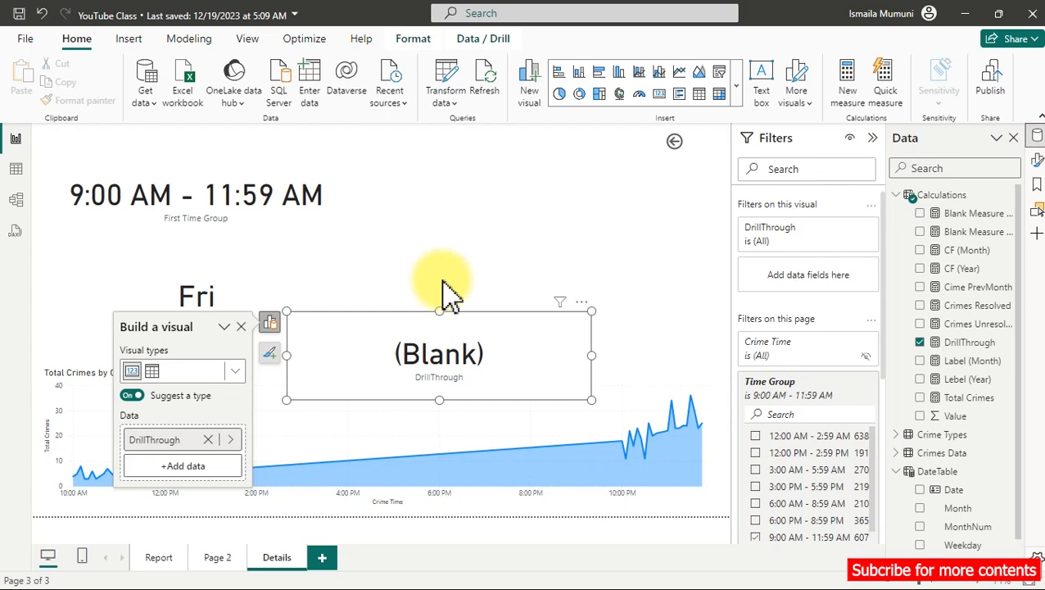
Change the DrillThrough measure's returned variable to _TimeGroup and commit the formula.
{"action": "left_click", "coordinate": [966, 344]}
{"action": "left_click", "coordinate": [270, 294]}
{"action": "key", "text": "BackSpace"}
{"action": "key", "text": "BackSpace"}
{"action": "key", "text": "BackSpace"}
{"action": "key", "text": "BackSpace"}
{"action": "key", "text": "BackSpace"}
{"action": "key", "text": "BackSpace"}
{"action": "key", "text": "BackSpace"}
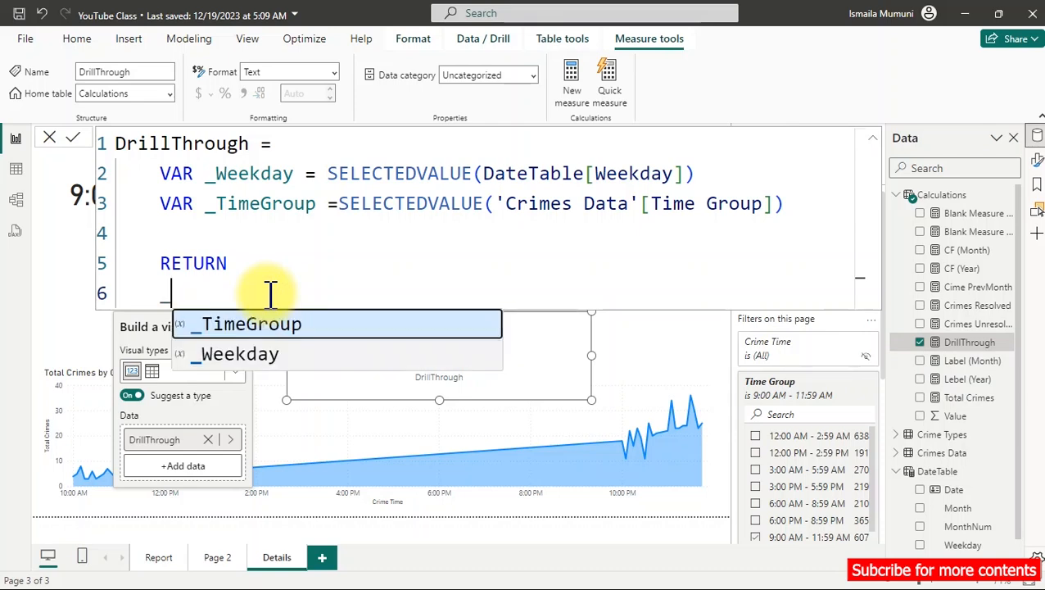
{"action": "key", "text": "Tab"}
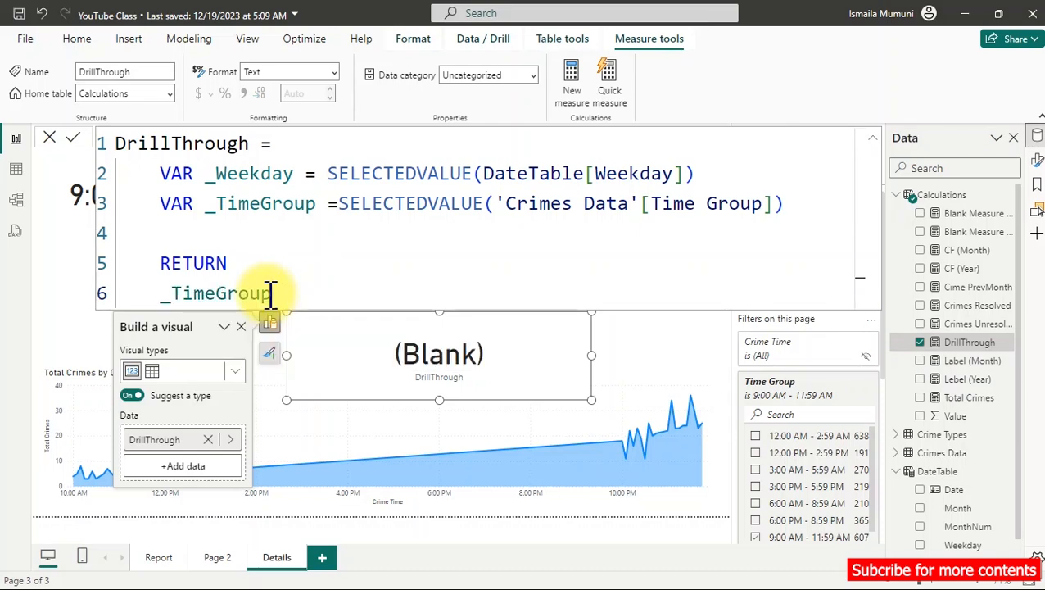
{"action": "key", "text": "Return"}
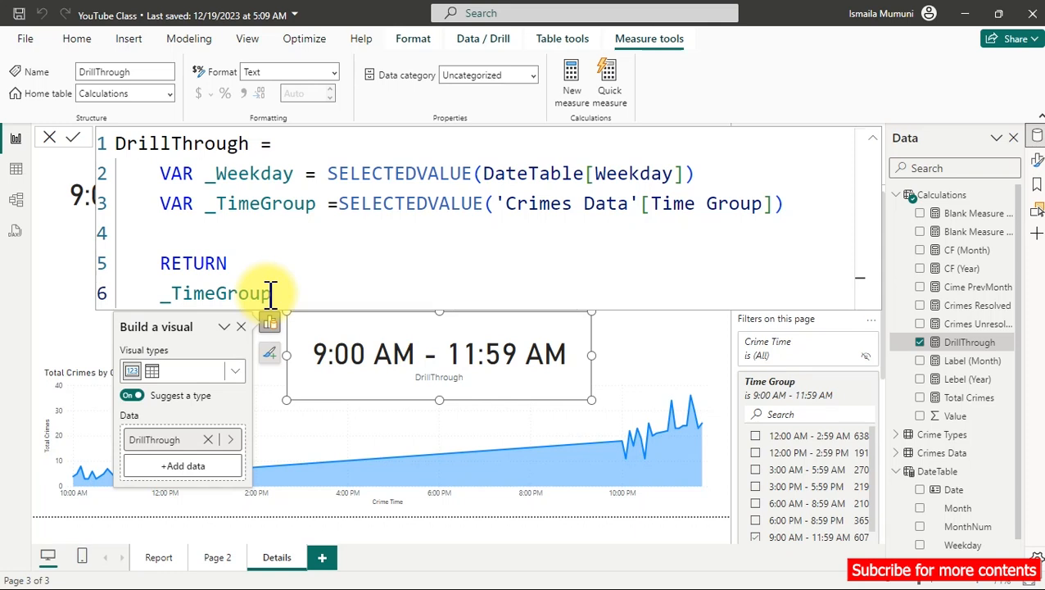
Switch the DrillThrough measure's returned variable back to _Weekday and commit the formula.
{"action": "key", "text": "BackSpace"}
{"action": "key", "text": "BackSpace"}
{"action": "key", "text": "BackSpace"}
{"action": "key", "text": "BackSpace"}
{"action": "key", "text": "BackSpace"}
{"action": "key", "text": "BackSpace"}
{"action": "key", "text": "BackSpace"}
{"action": "key", "text": "BackSpace"}
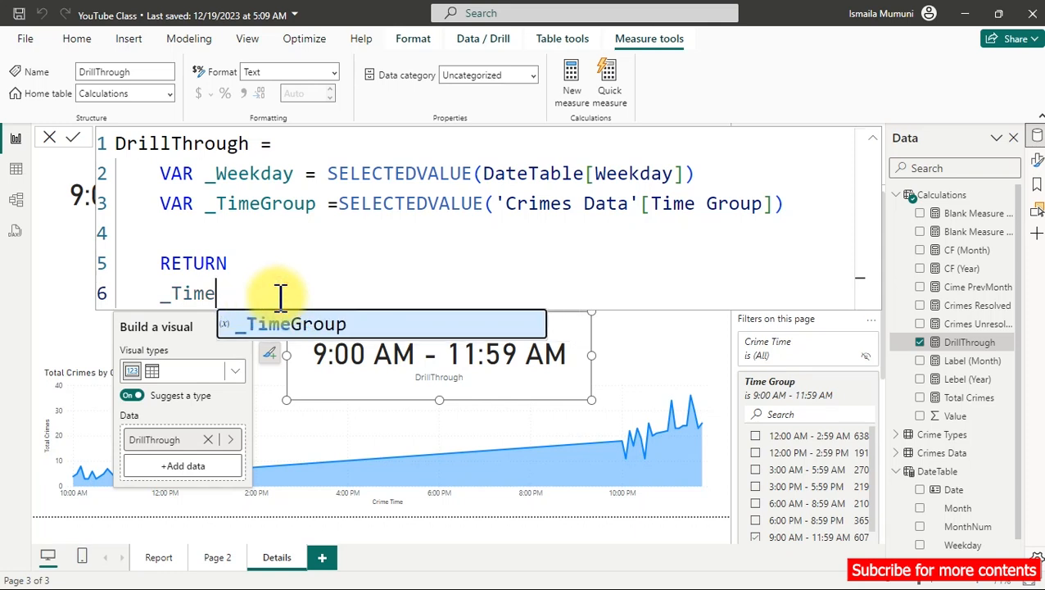
{"action": "key", "text": "BackSpace"}
{"action": "key", "text": "Down"}
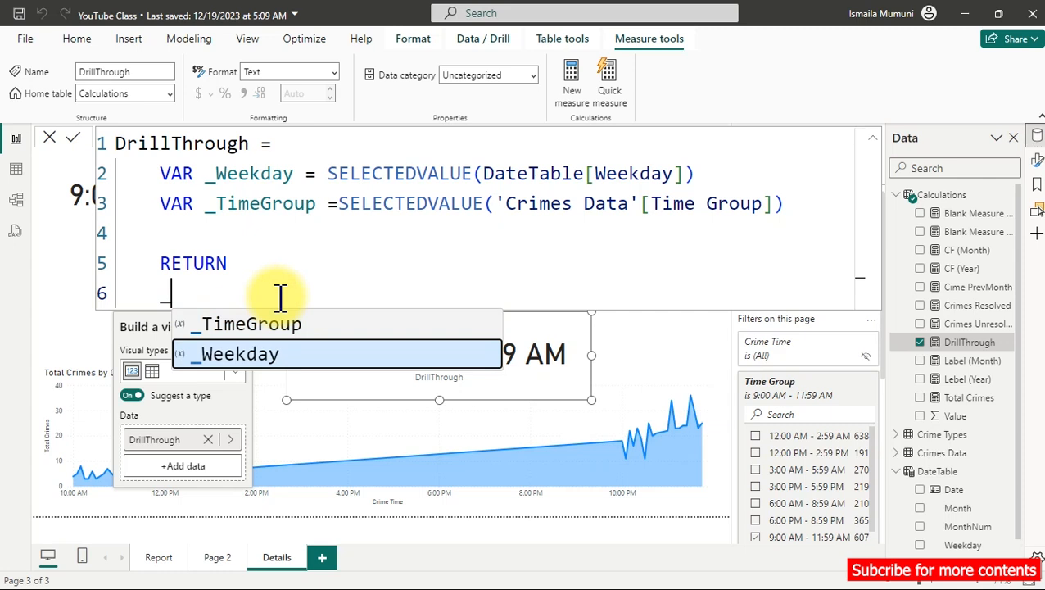
{"action": "key", "text": "Tab"}
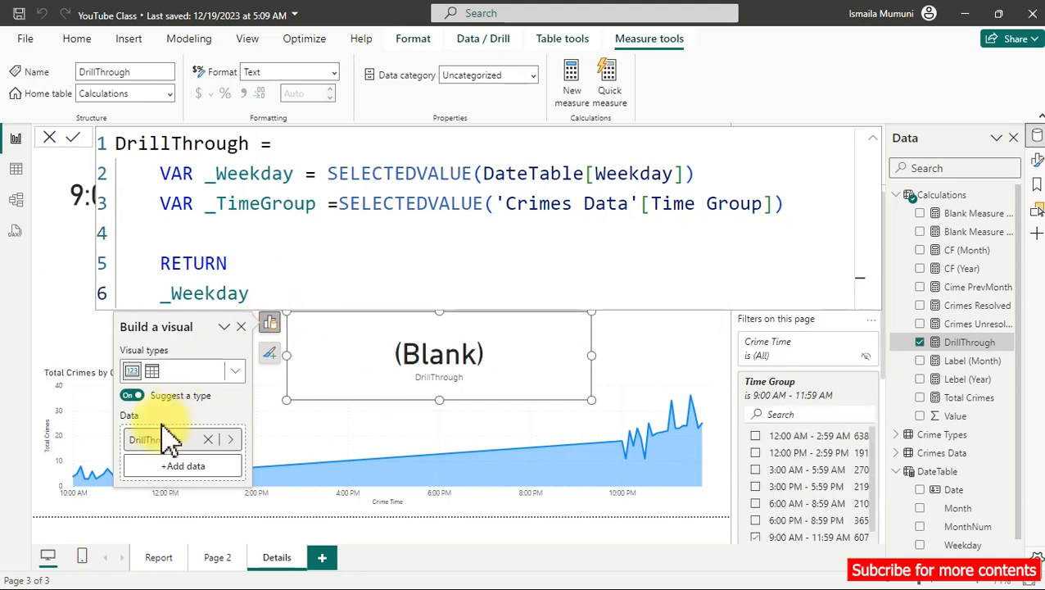
Drill through to Details from the Report page's Tuesday bar and check the DrillThrough card.
{"action": "left_click", "coordinate": [163, 563]}
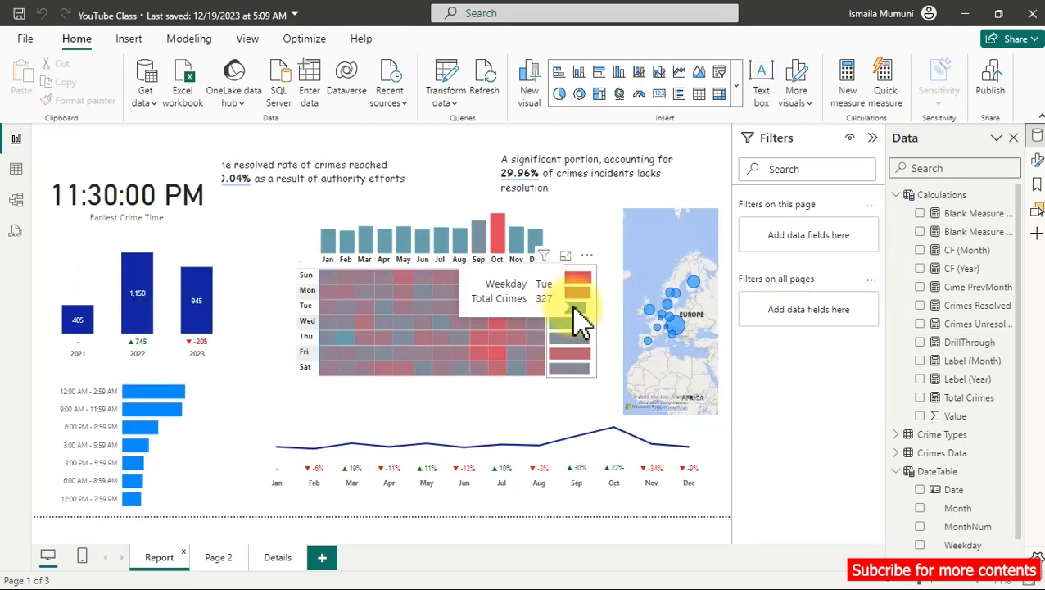
{"action": "right_click", "coordinate": [578, 319]}
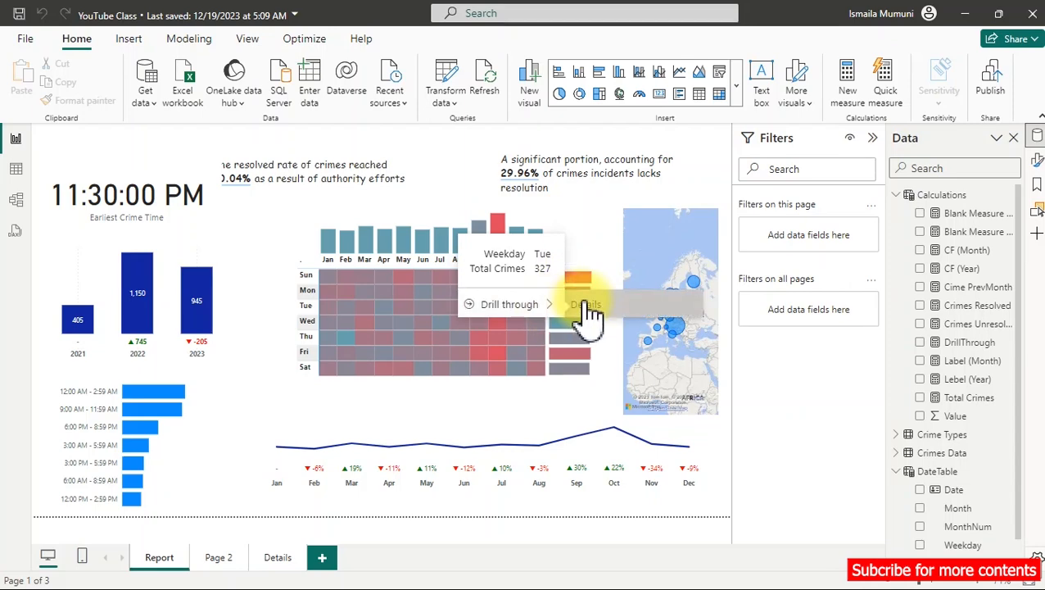
{"action": "left_click", "coordinate": [592, 314]}
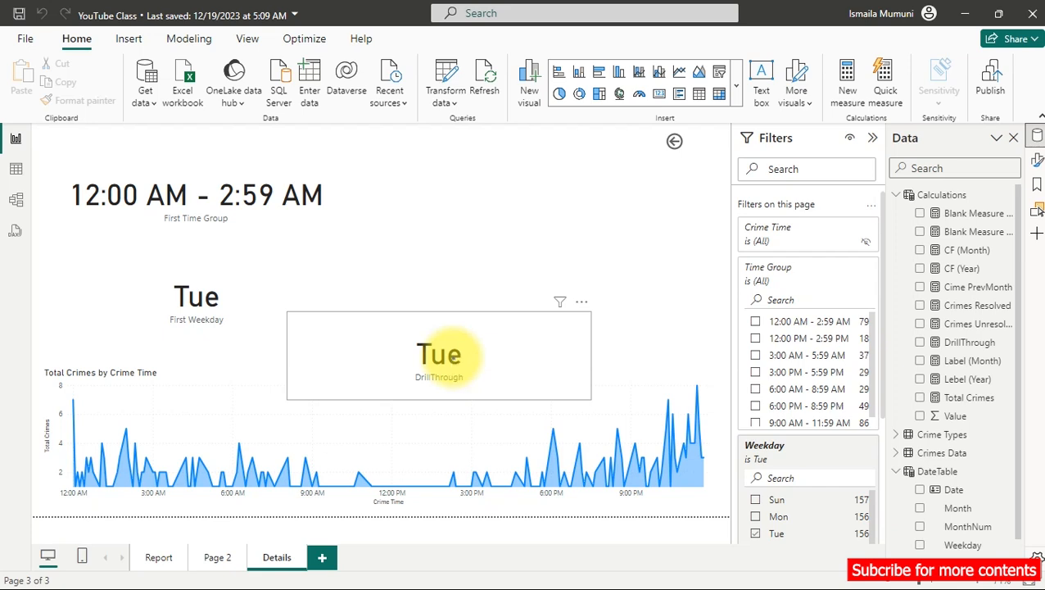
{"action": "left_click_drag", "start_coordinate": [473, 90], "coordinate": [474, 104]}
{"action": "mouse_move", "coordinate": [446, 238]}
{"action": "left_mouse_down"}
{"action": "mouse_move", "coordinate": [432, 168]}
{"action": "mouse_move", "coordinate": [463, 200]}
{"action": "mouse_move", "coordinate": [539, 163]}
{"action": "mouse_move", "coordinate": [560, 177]}
{"action": "mouse_move", "coordinate": [631, 149]}
{"action": "mouse_move", "coordinate": [595, 205]}
{"action": "mouse_move", "coordinate": [522, 276]}
{"action": "left_mouse_up"}
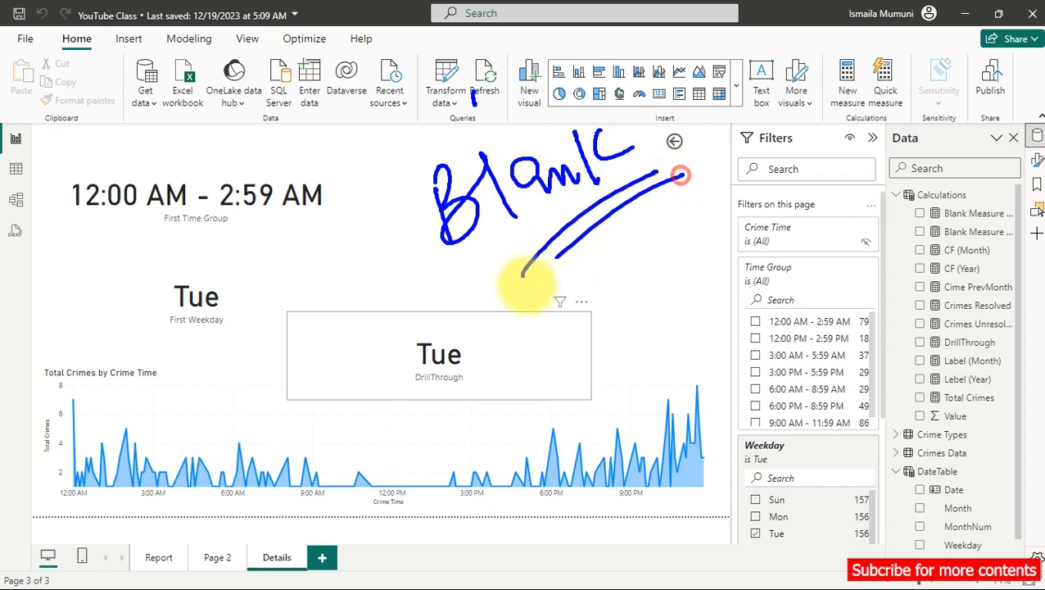
{"action": "left_click_drag", "start_coordinate": [684, 173], "coordinate": [578, 263]}
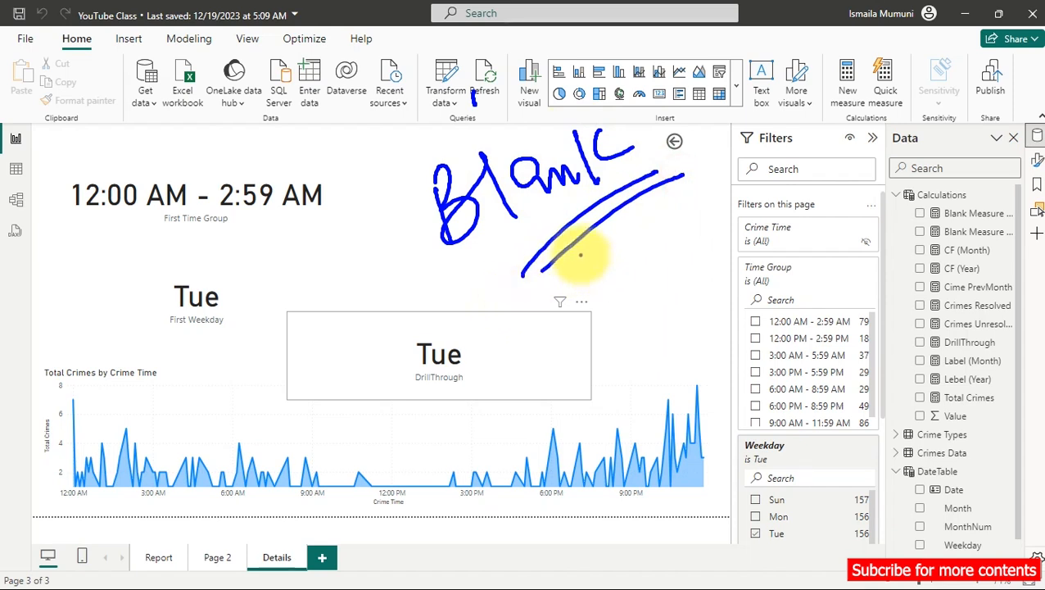
{"action": "key", "text": "Escape"}
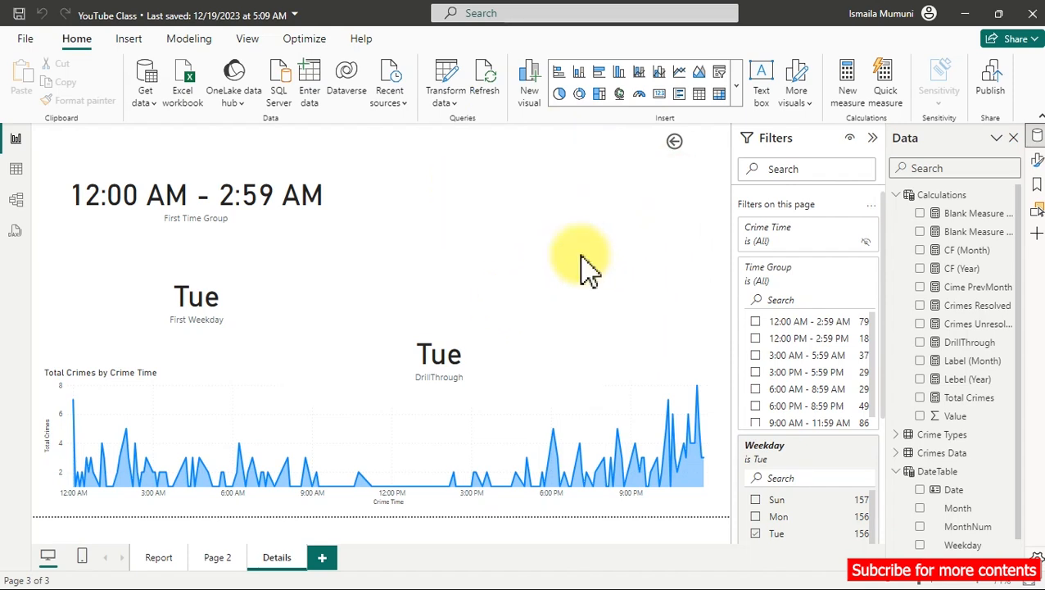
Replace the DrillThrough measure's returned variable with "The entire chart on this page is associated with "&" "&.
{"action": "left_click", "coordinate": [970, 342]}
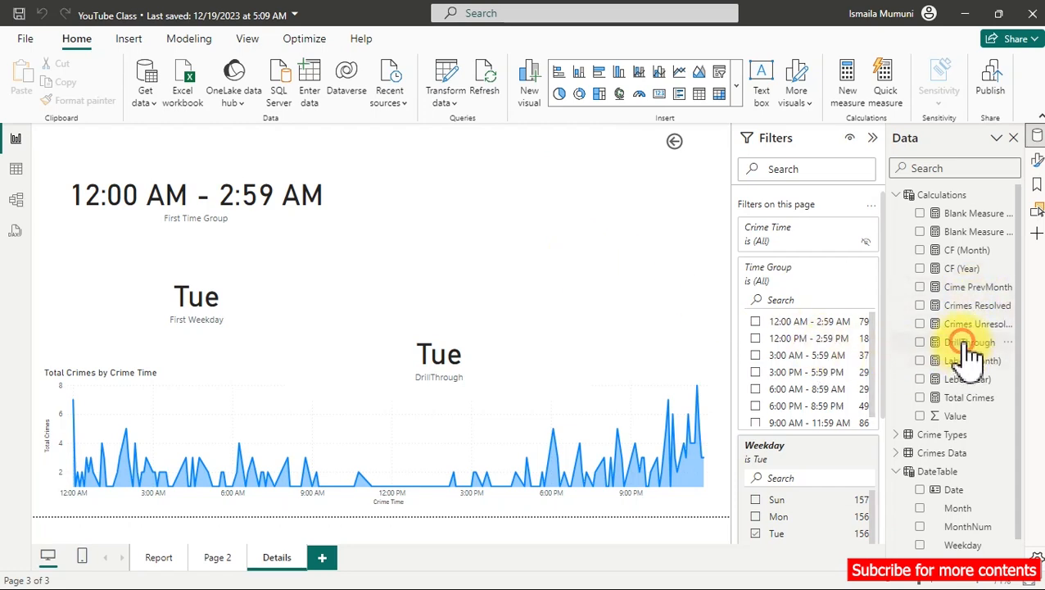
{"action": "left_click_drag", "start_coordinate": [278, 293], "coordinate": [161, 292]}
{"action": "key", "text": "BackSpace"}
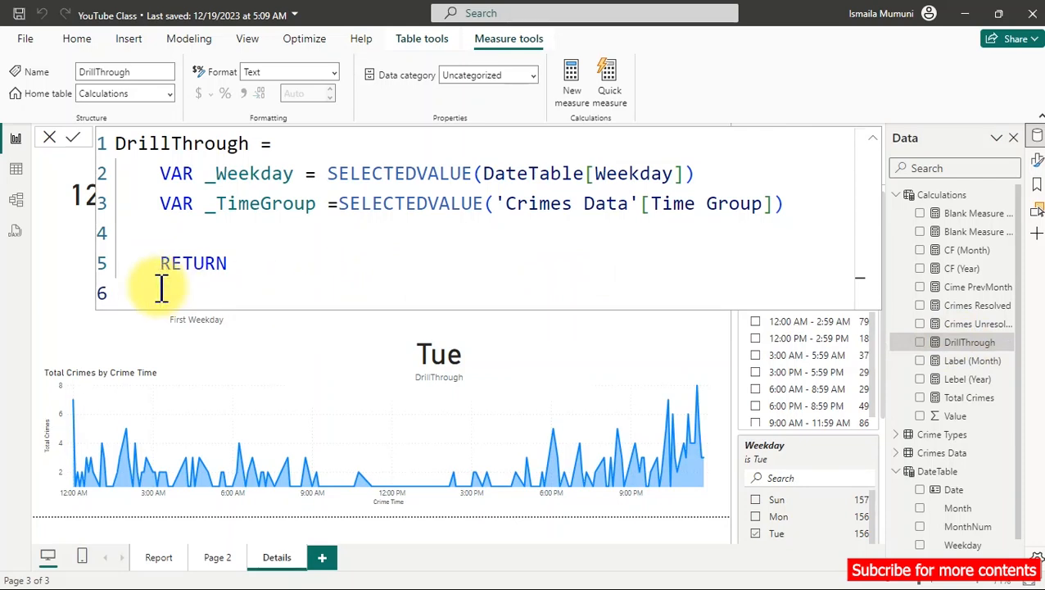
{"action": "type", "text": "_"}
{"action": "type", "text": "The "}
{"action": "type", "text": "entir"}
{"action": "type", "text": "e "}
{"action": "type", "text": "cont"}
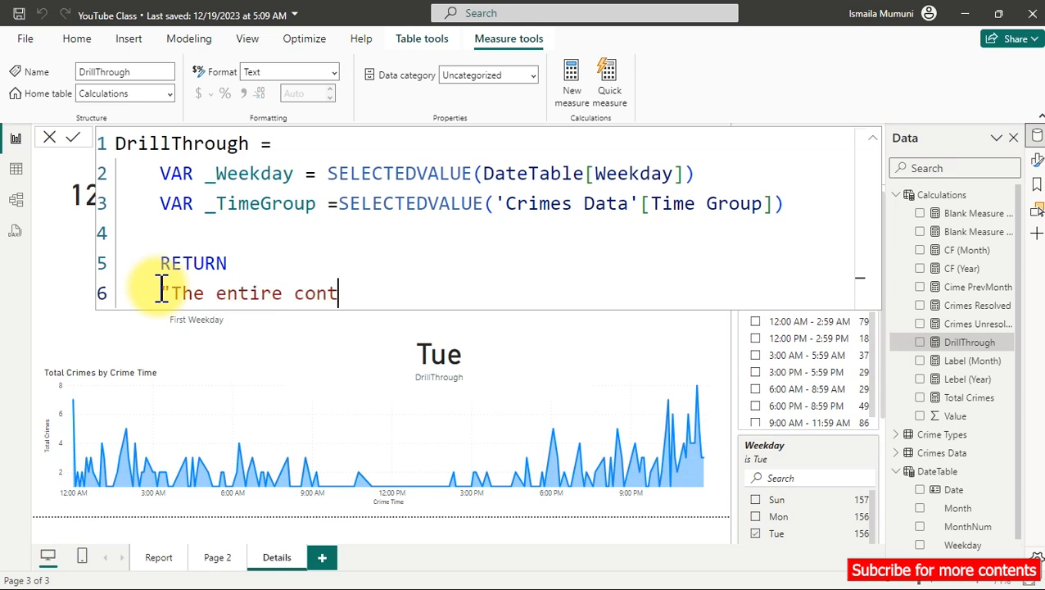
{"action": "key", "text": "BackSpace"}
{"action": "key", "text": "BackSpace"}
{"action": "key", "text": "BackSpace"}
{"action": "key", "text": "BackSpace"}
{"action": "type", "text": "chart on"}
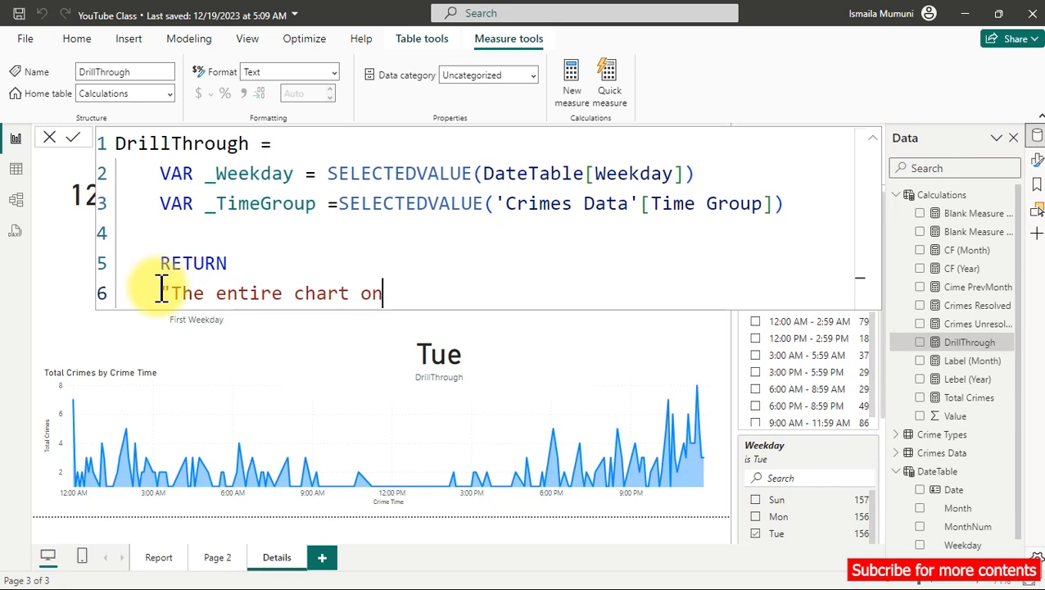
{"action": "type", "text": " this pate is"}
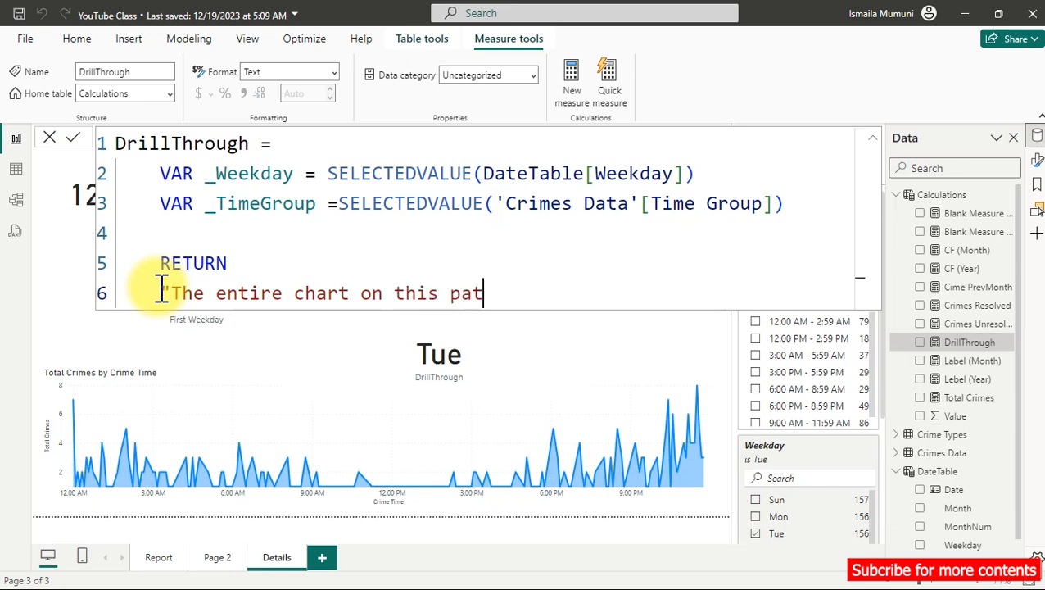
{"action": "key", "text": "BackSpace"}
{"action": "key", "text": "BackSpace"}
{"action": "key", "text": "BackSpace"}
{"action": "key", "text": "BackSpace"}
{"action": "key", "text": "BackSpace"}
{"action": "key", "text": "BackSpace"}
{"action": "type", "text": "ge is "}
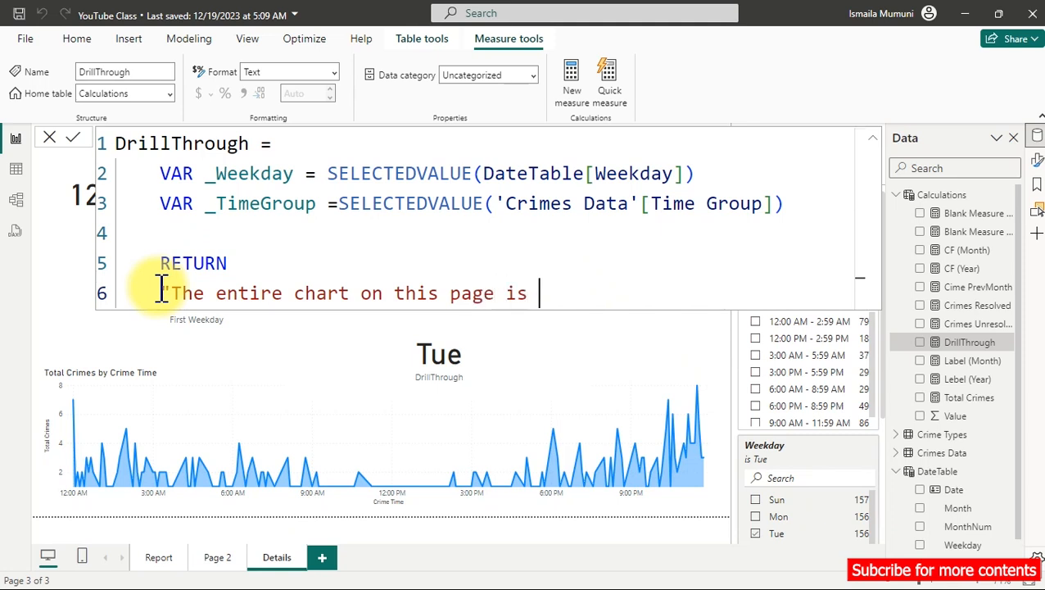
{"action": "type", "text": "ass"}
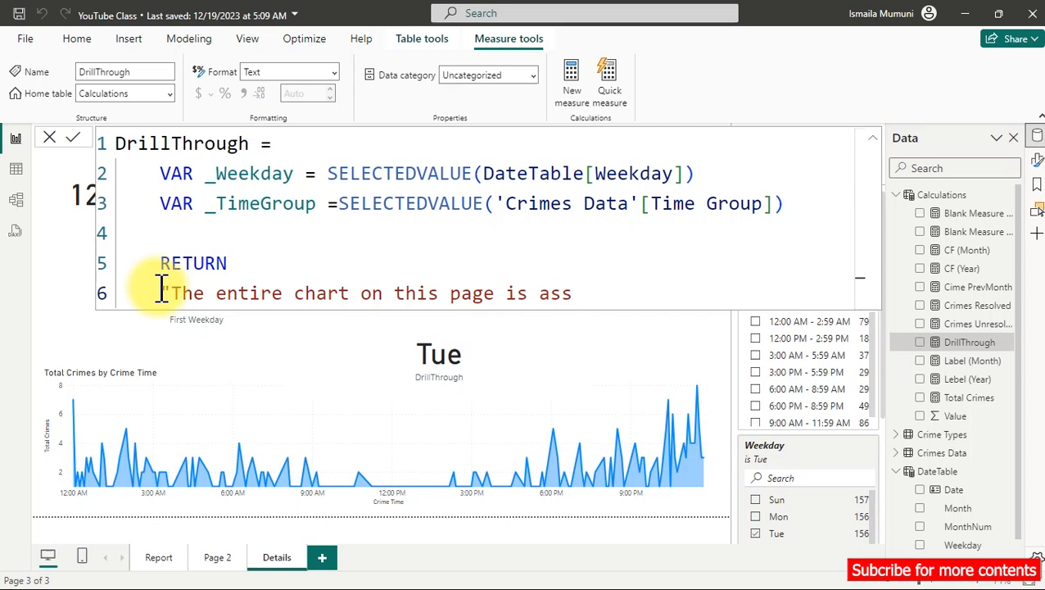
{"action": "type", "text": "o"}
{"action": "type", "text": "cai"}
{"action": "key", "text": "BackSpace"}
{"action": "key", "text": "BackSpace"}
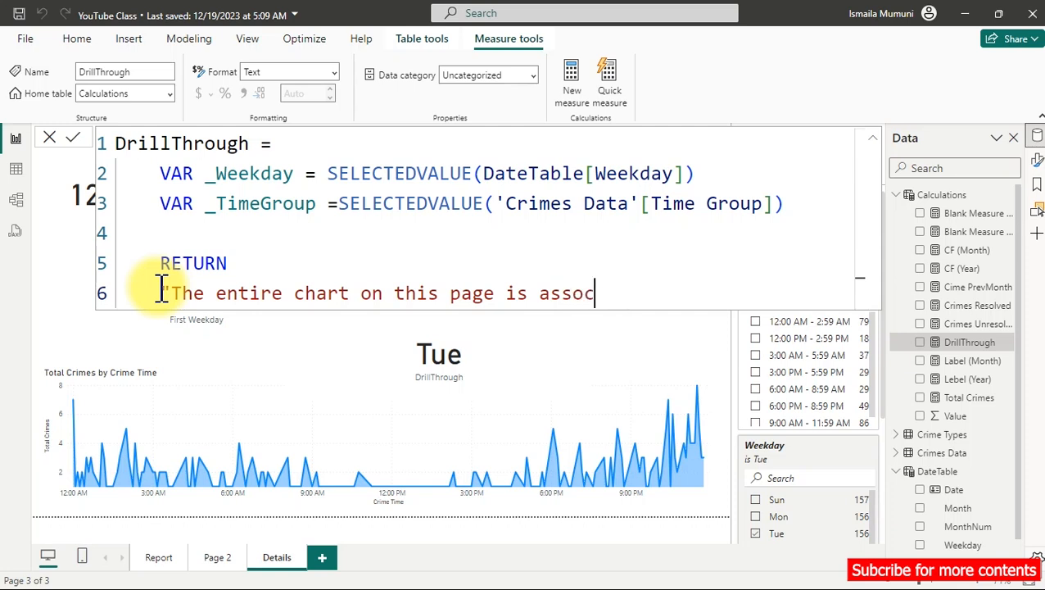
{"action": "type", "text": "iated with"}
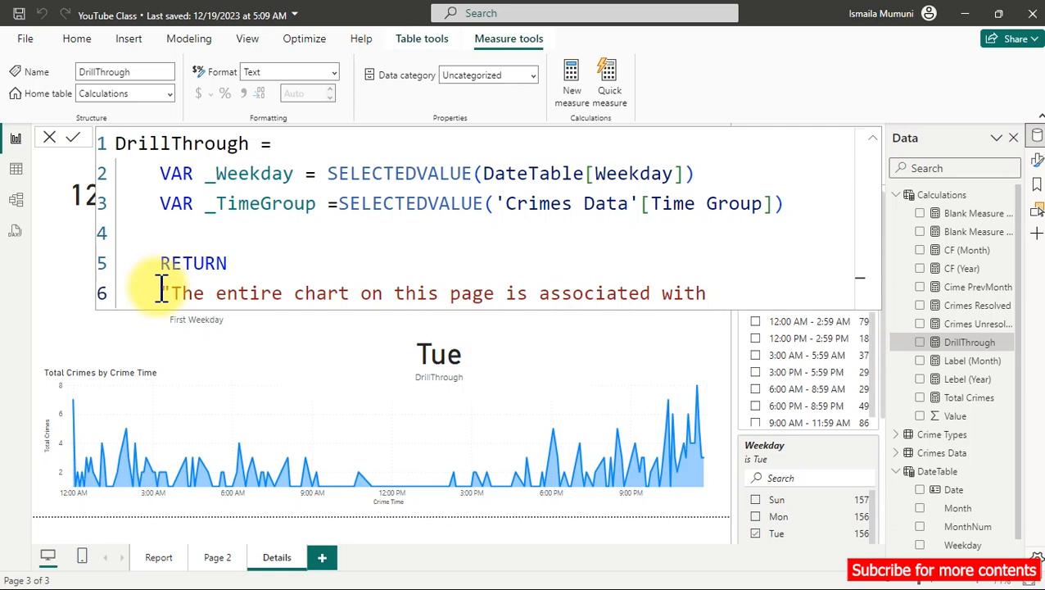
{"action": "type", "text": " \"&\" \"&"}
Append a SWITCH function on TRUE() to the DrillThrough measure's return expression and begin its first condition with _TimeGroup<>.
{"action": "key", "text": "shift+Return"}
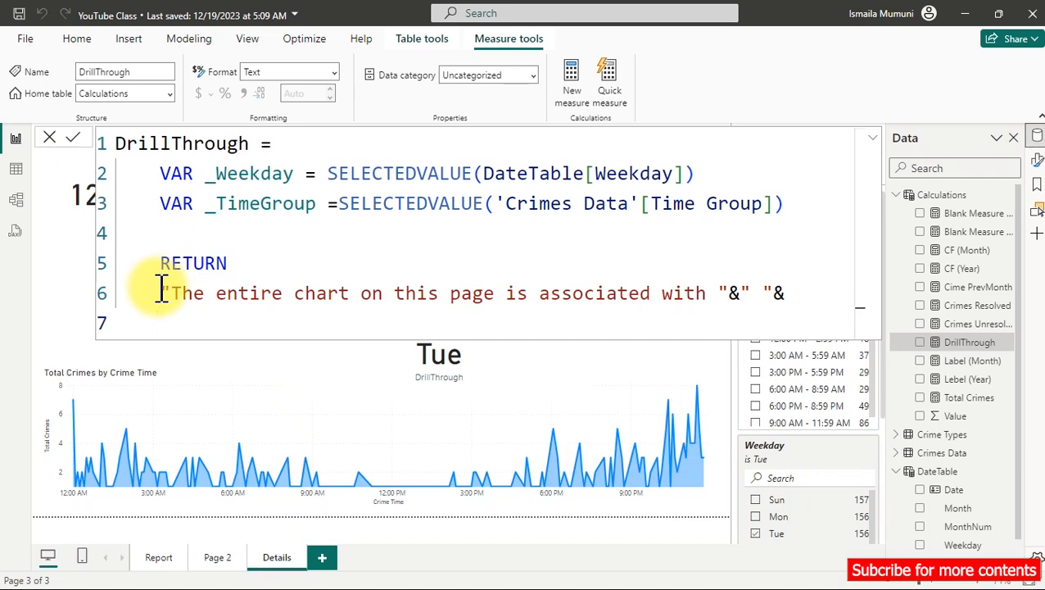
{"action": "type", "text": "swi"}
{"action": "key", "text": "Tab"}
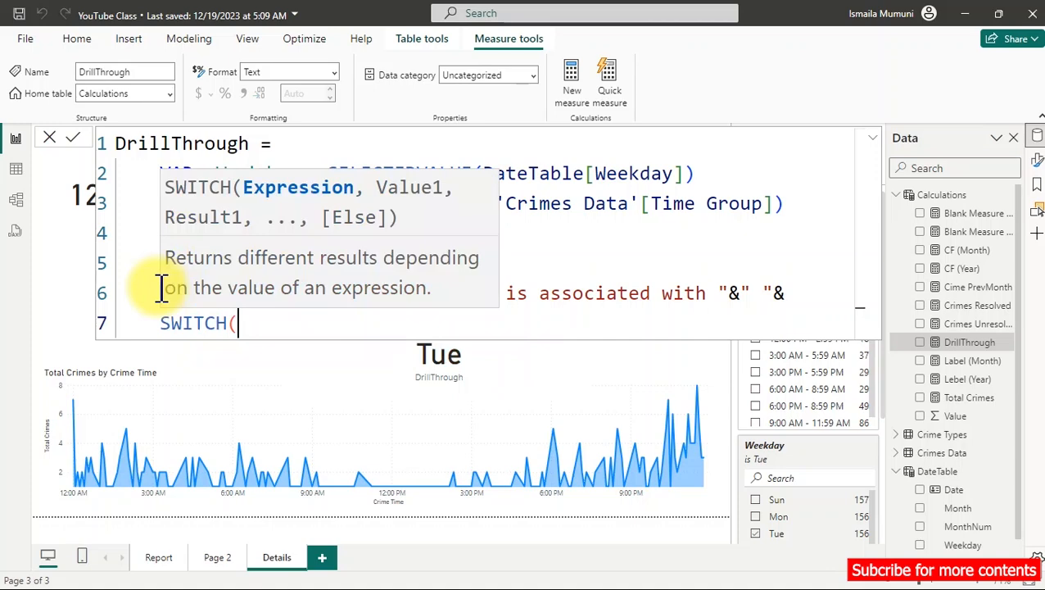
{"action": "key", "text": "shift+Return"}
{"action": "type", "text": "tru"}
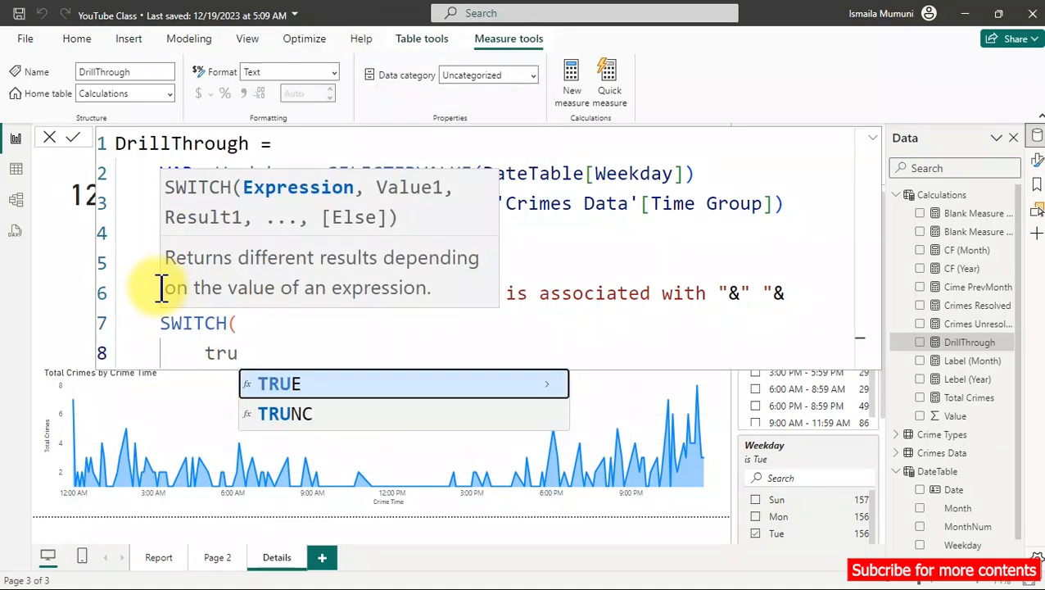
{"action": "key", "text": "Tab"}
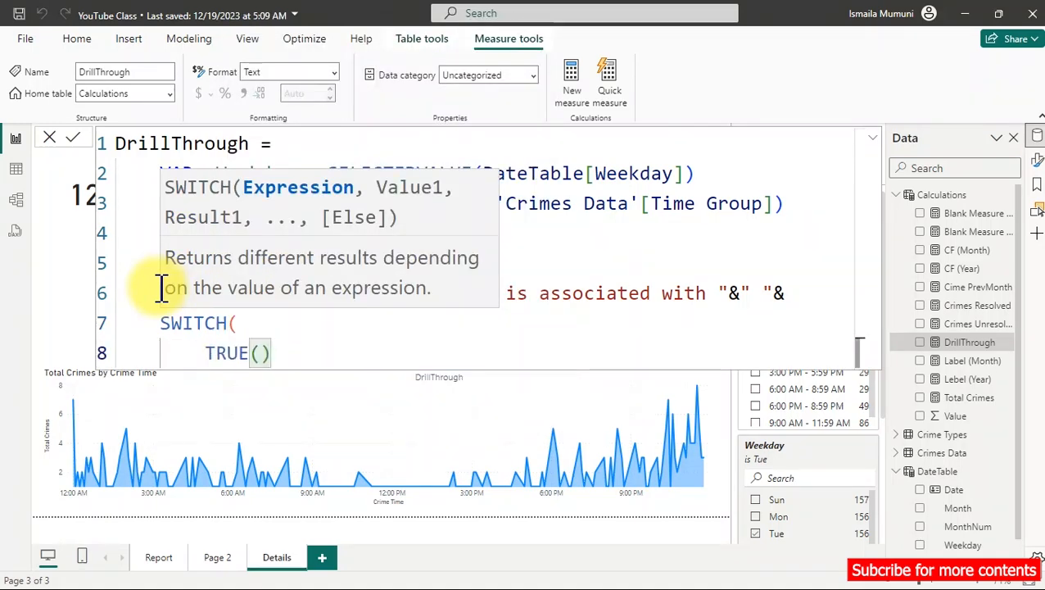
{"action": "type", "text": ","}
{"action": "key", "text": "shift+Return"}
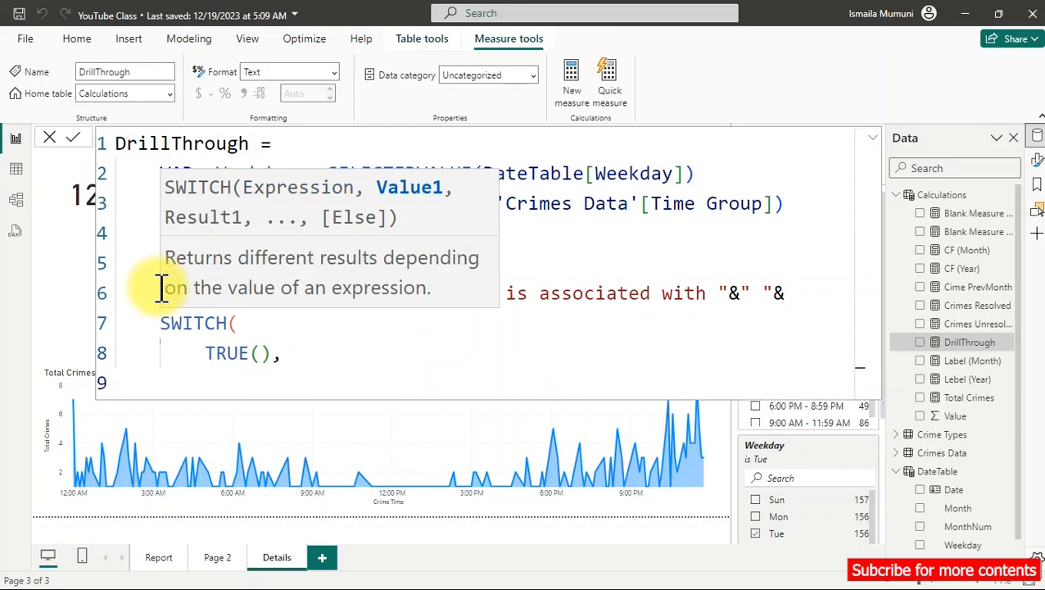
{"action": "type", "text": "_"}
{"action": "key", "text": "Tab"}
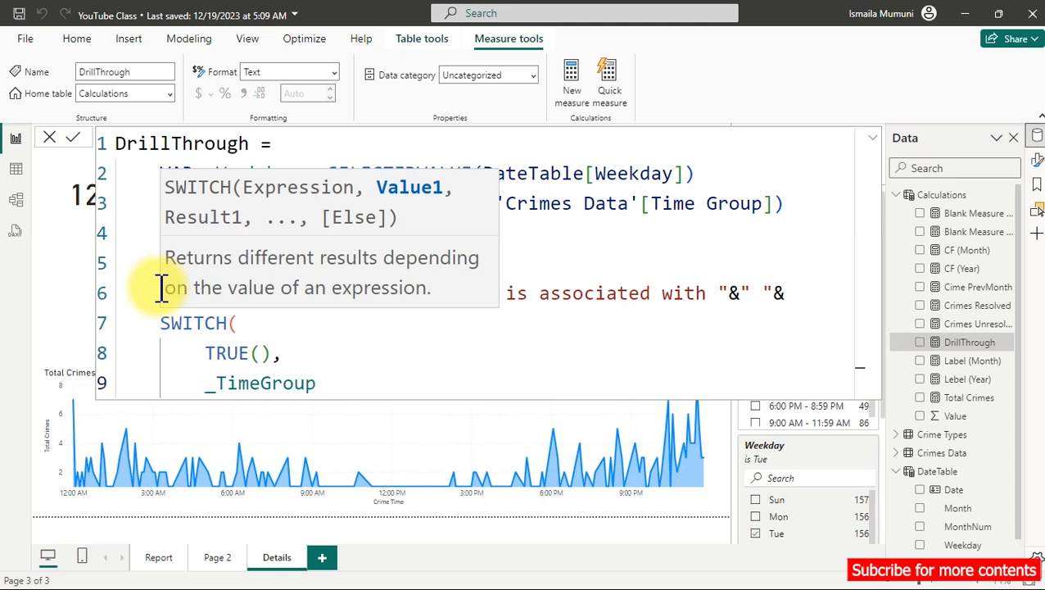
{"action": "type", "text": "<>"}
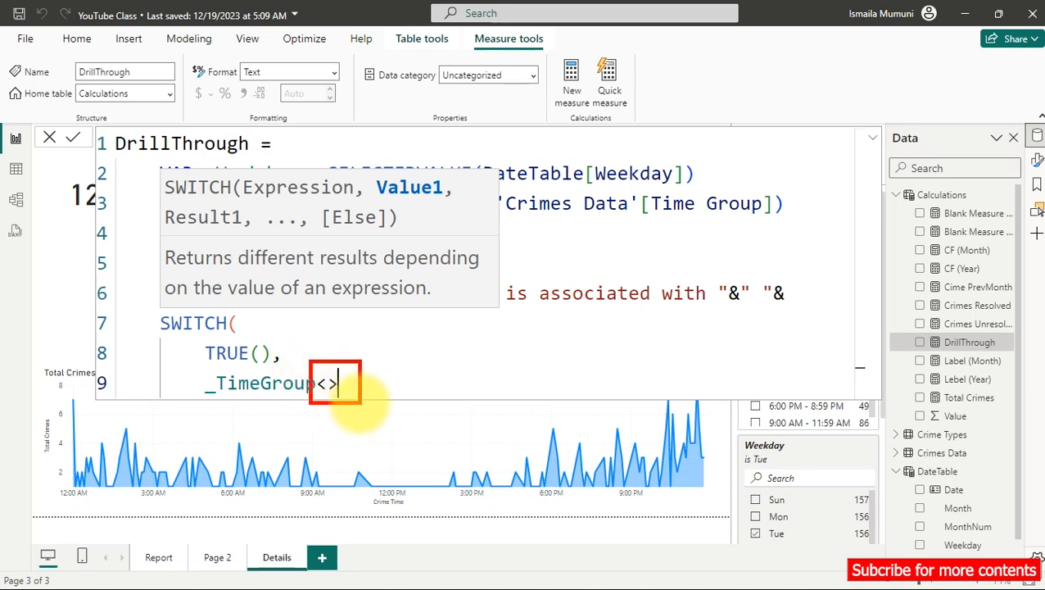
{"action": "left_click_drag", "start_coordinate": [333, 446], "coordinate": [327, 391]}
{"action": "mouse_move", "coordinate": [414, 337]}
{"action": "left_mouse_down"}
{"action": "mouse_move", "coordinate": [490, 320]}
{"action": "mouse_move", "coordinate": [533, 333]}
{"action": "left_mouse_up"}
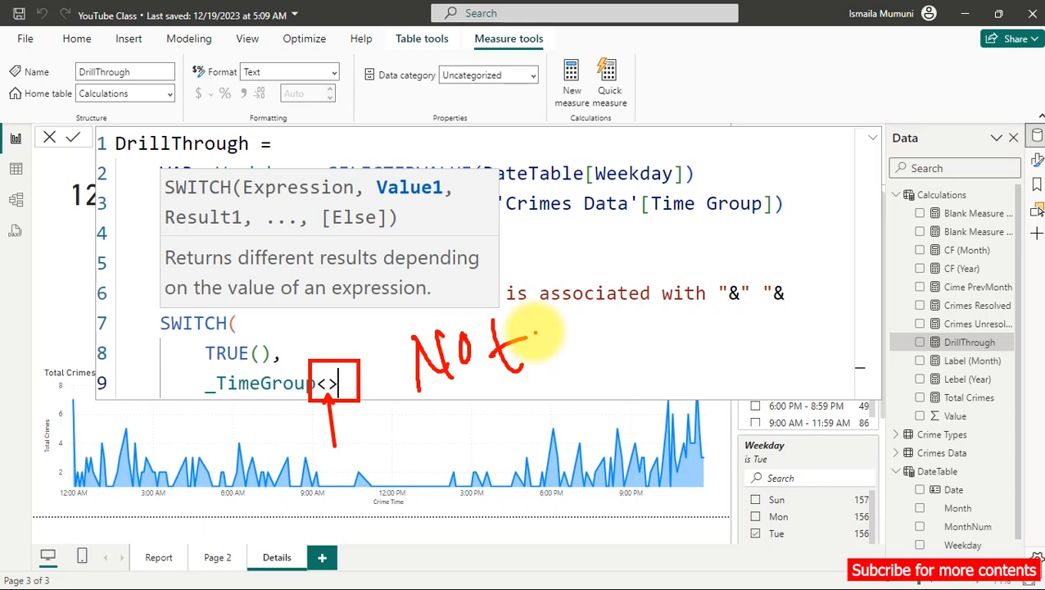
{"action": "key", "text": "Escape"}
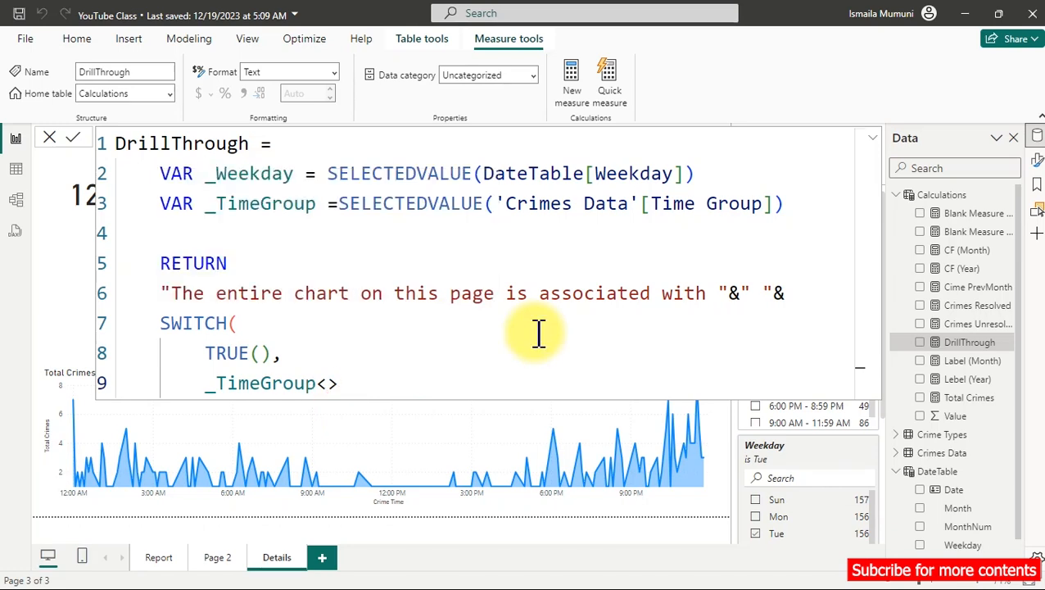
Complete the first SWITCH condition as _TimeGroup<>BLANK() with _TimeGroup as its result.
{"action": "type", "text": "bl"}
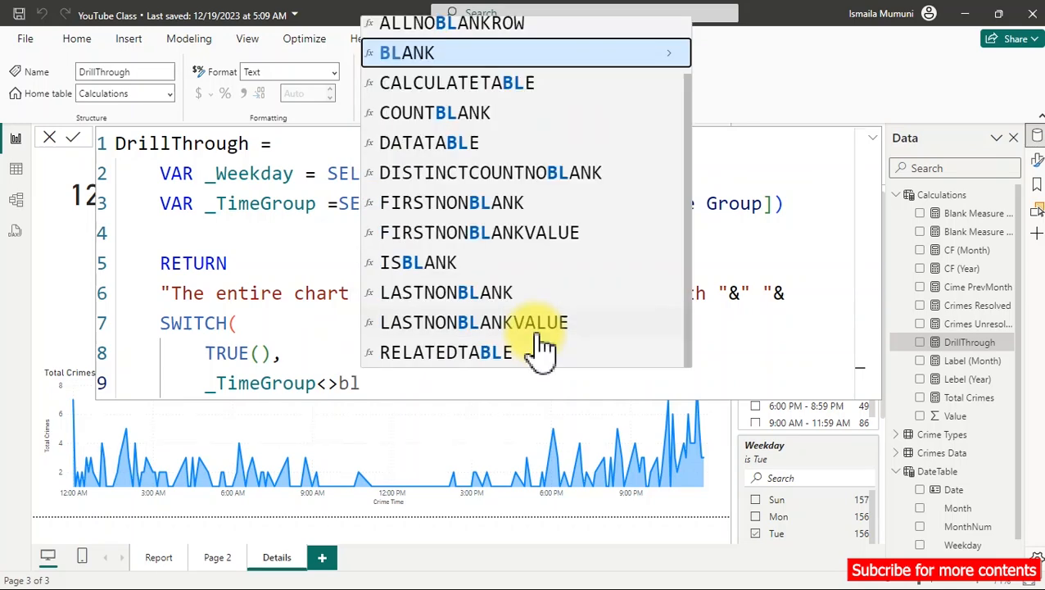
{"action": "key", "text": "Tab"}
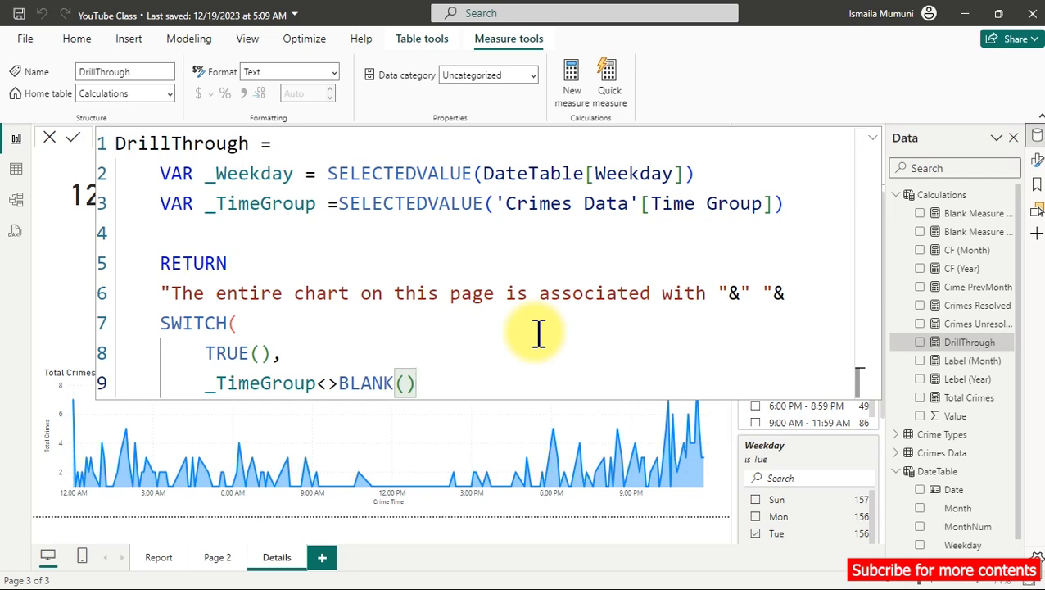
{"action": "type", "text": ",_"}
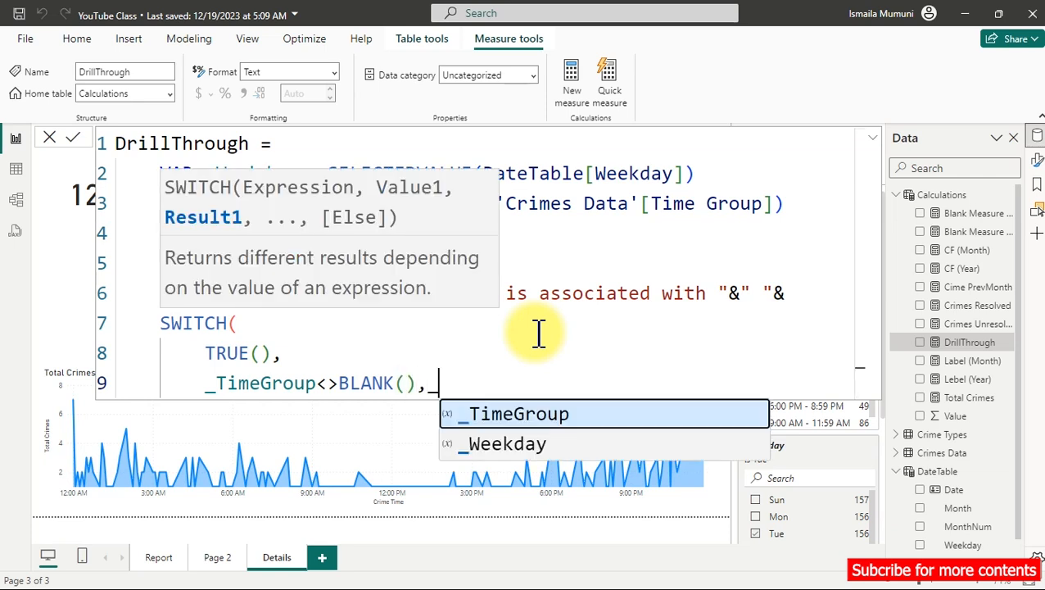
{"action": "key", "text": "Tab"}
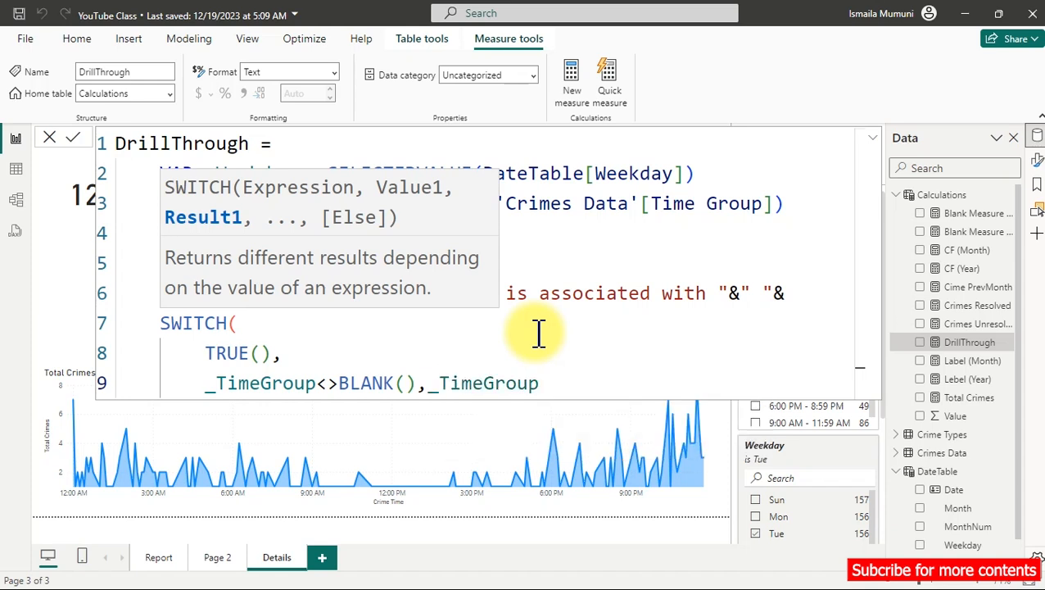
{"action": "type", "text": ","}
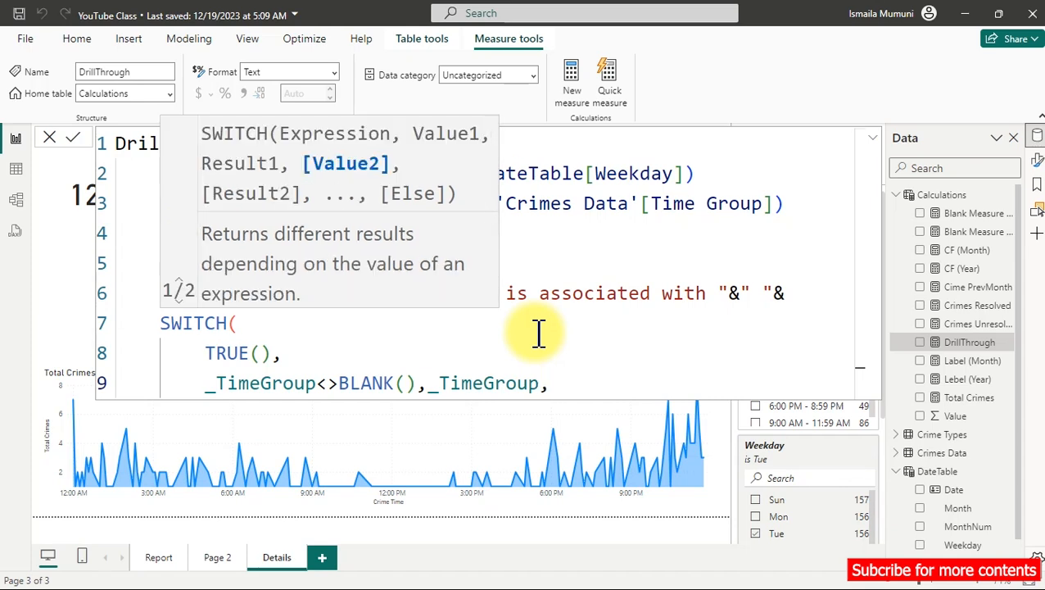
Add the second SWITCH condition _Weekday<>BLANK() with result _Weekday, close the function and commit the DrillThrough formula.
{"action": "key", "text": "shift+Return"}
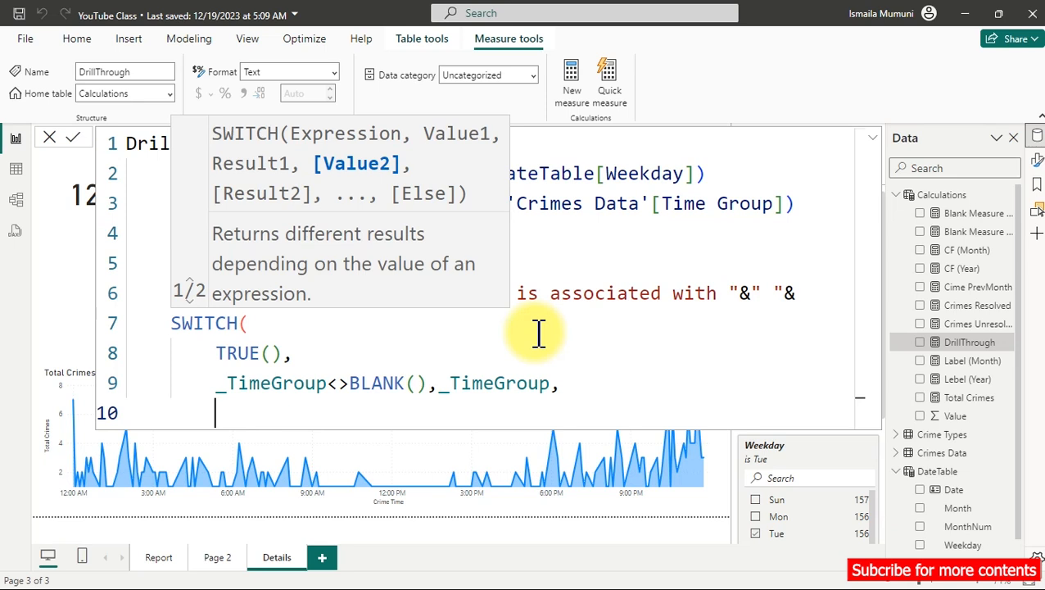
{"action": "type", "text": "_"}
{"action": "key", "text": "Down"}
{"action": "key", "text": "Tab"}
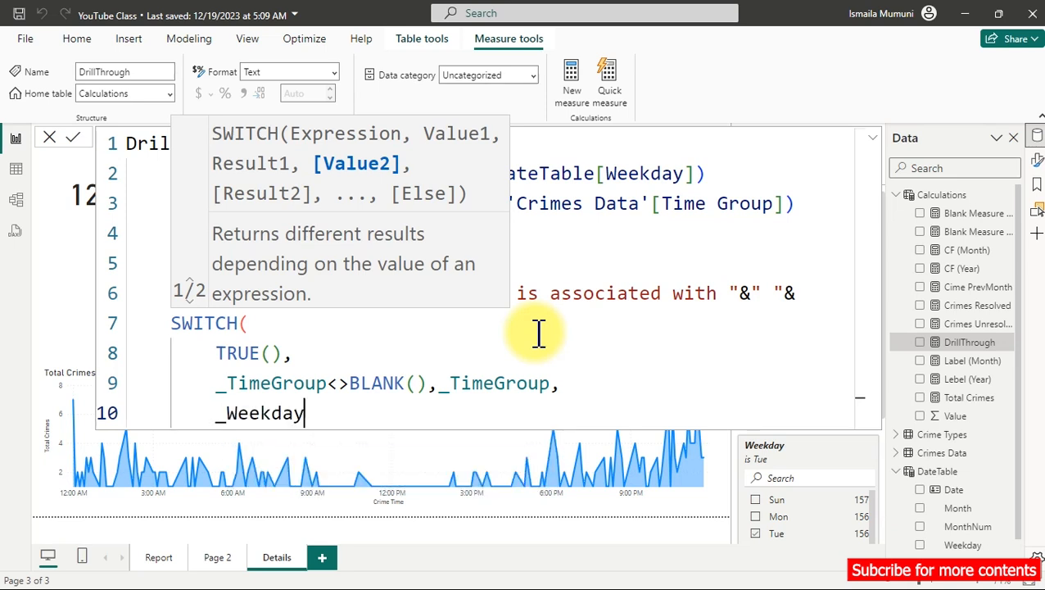
{"action": "type", "text": "<>"}
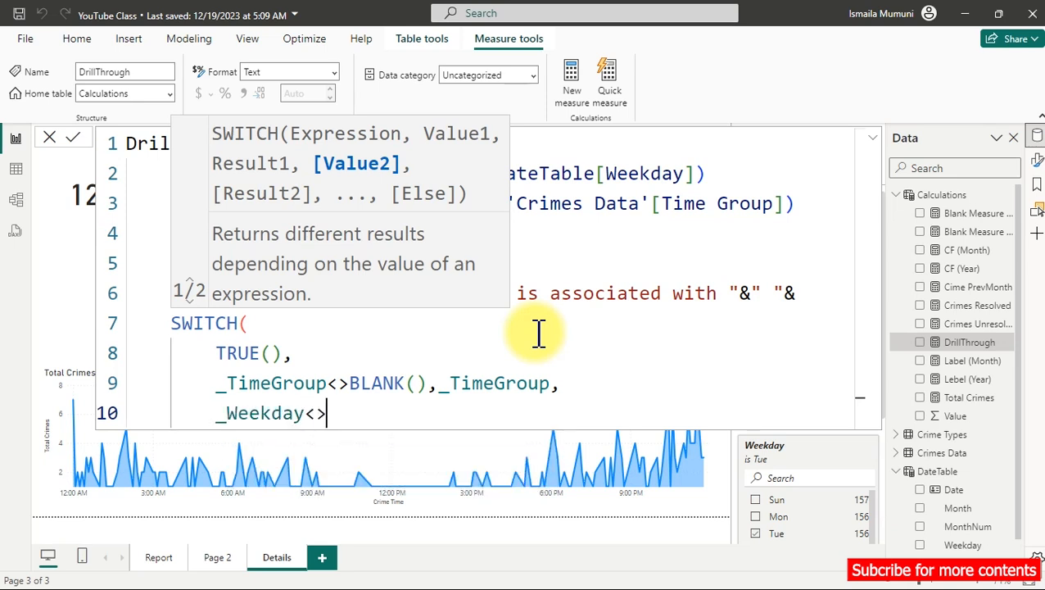
{"action": "type", "text": "bl"}
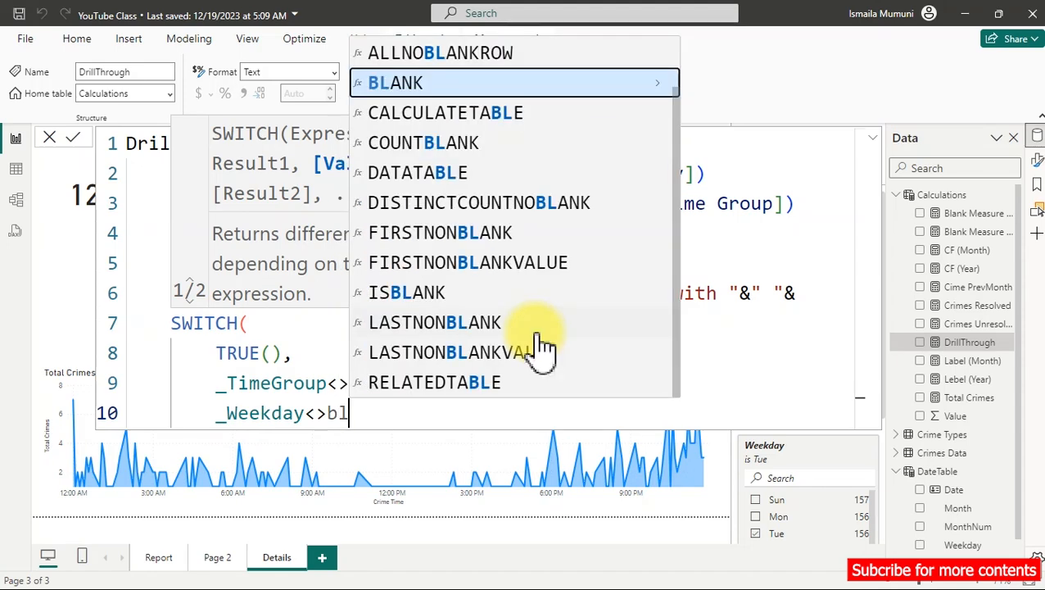
{"action": "key", "text": "Tab"}
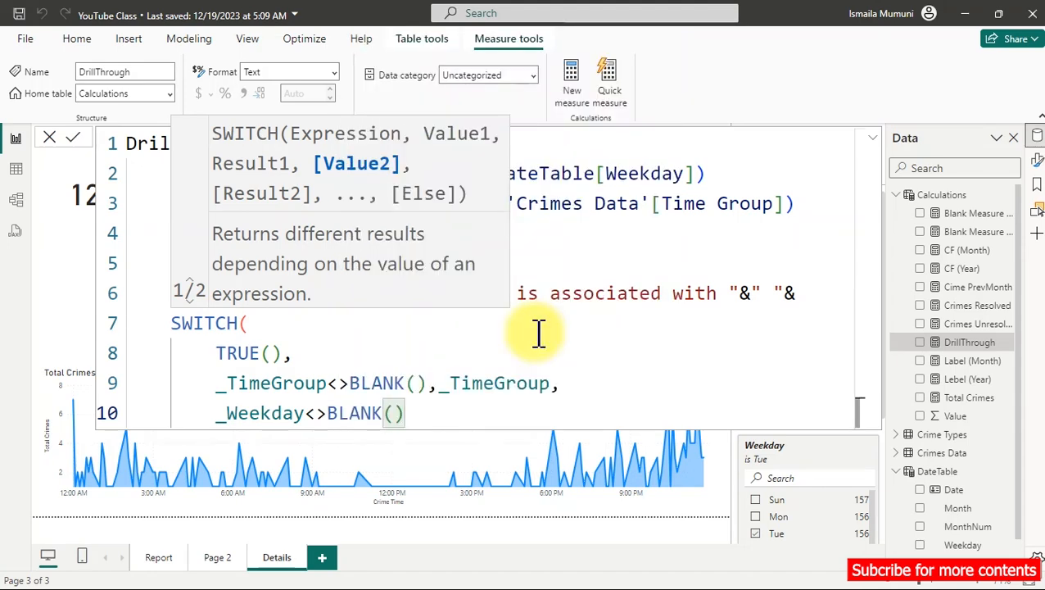
{"action": "type", "text": ",_"}
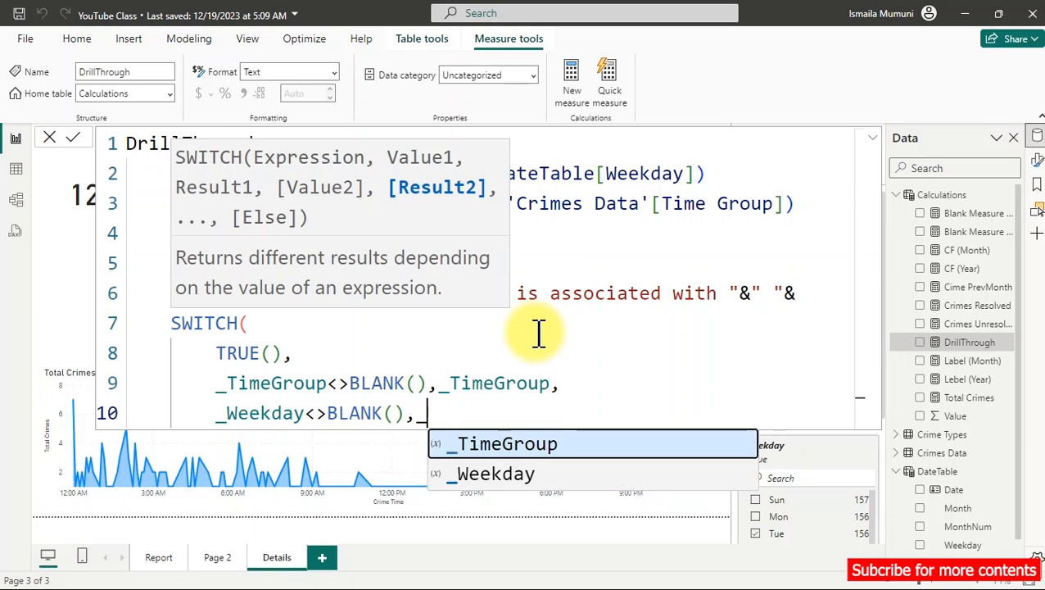
{"action": "key", "text": "Down"}
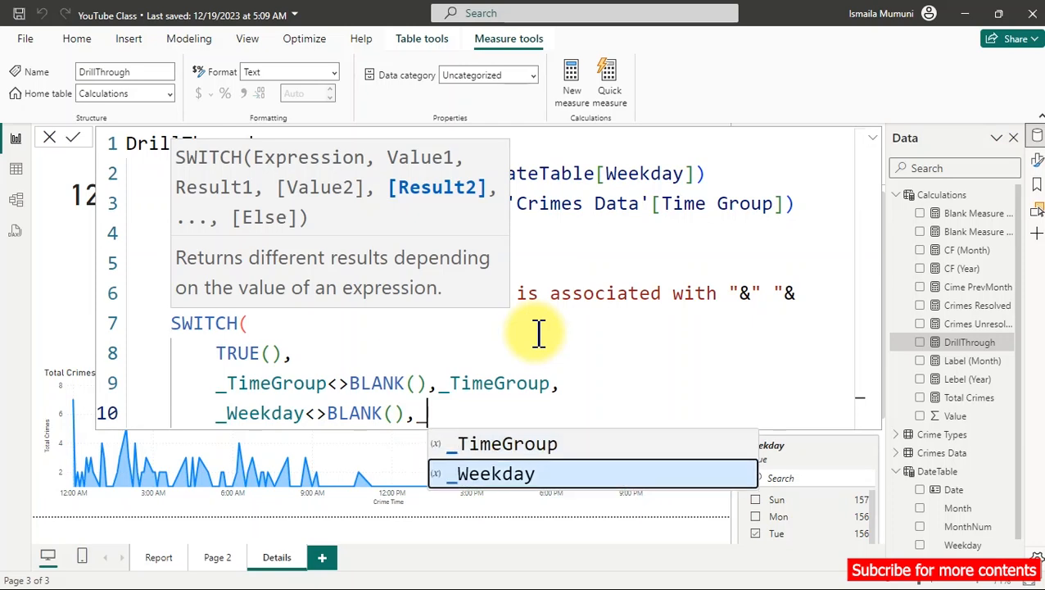
{"action": "key", "text": "Tab"}
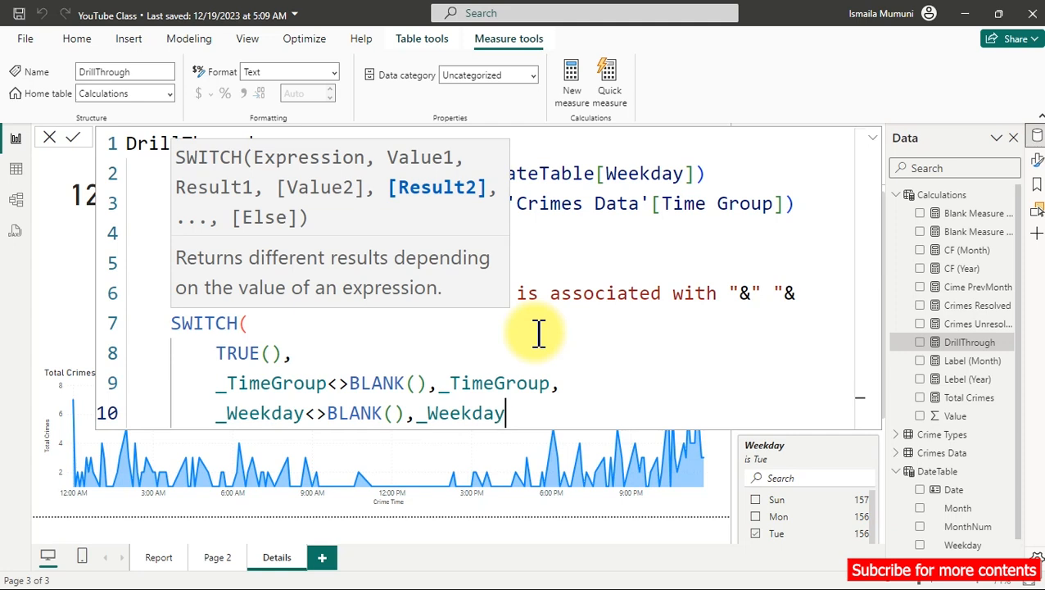
{"action": "key", "text": "Return"}
{"action": "type", "text": ")"}
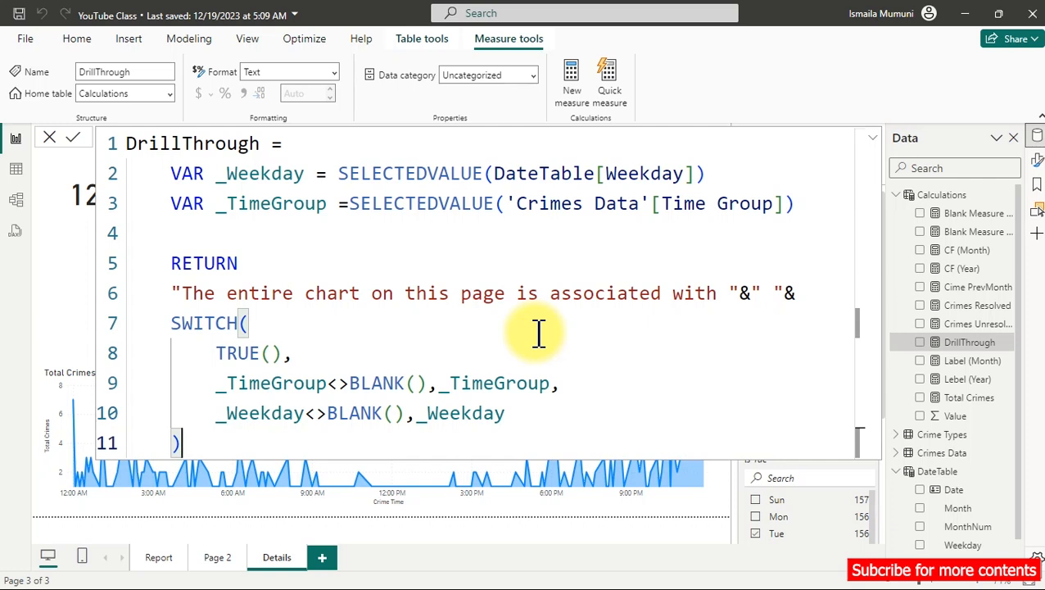
{"action": "key", "text": "Return"}
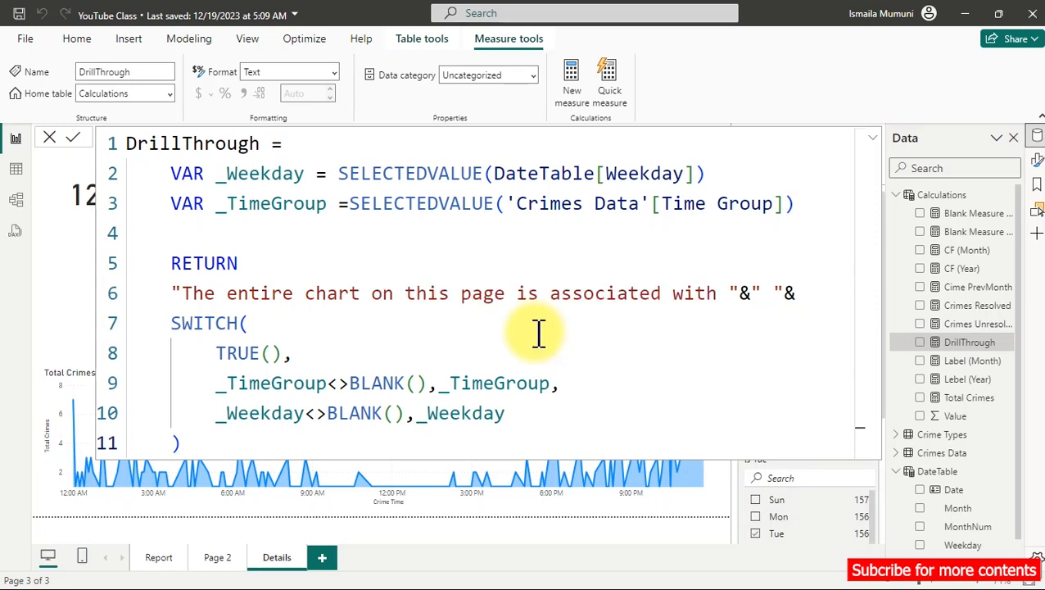
Widen the DrillThrough card leftward across the First Weekday card so its whole sentence fits.
{"action": "left_click", "coordinate": [947, 419]}
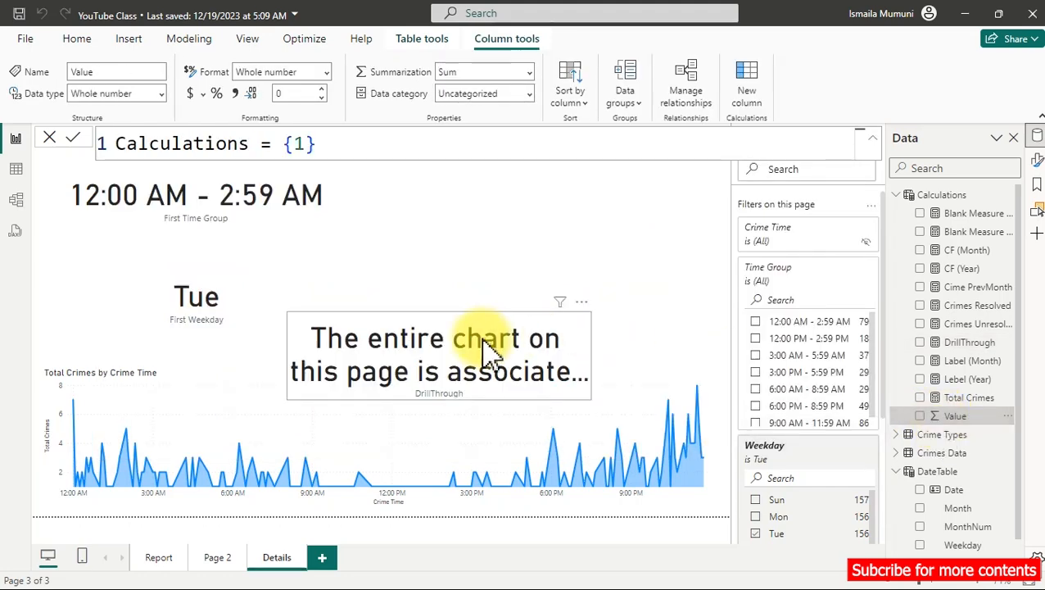
{"action": "left_click", "coordinate": [394, 385]}
{"action": "left_click_drag", "start_coordinate": [298, 394], "coordinate": [146, 410]}
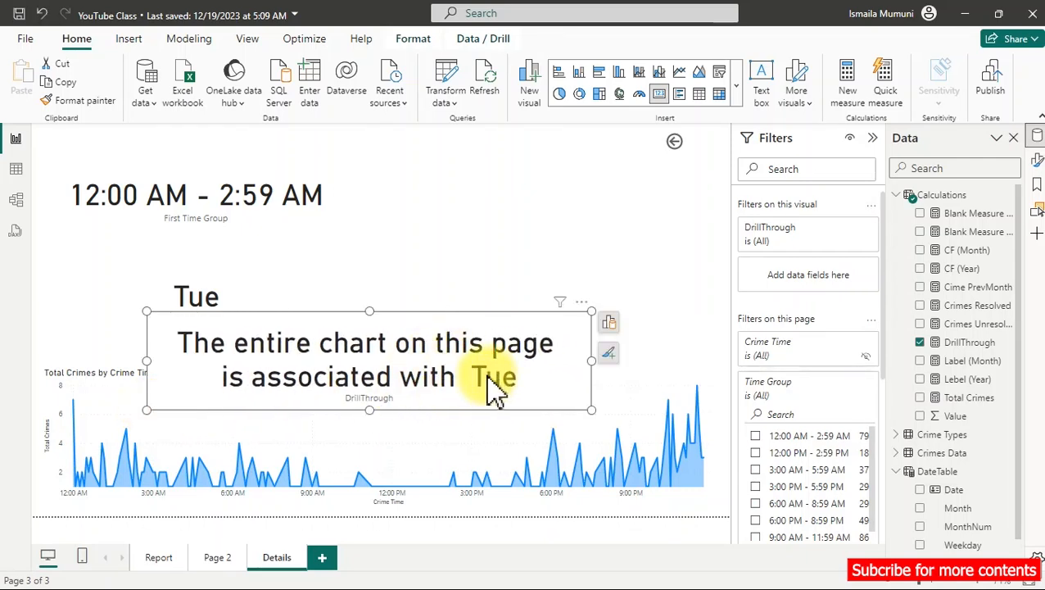
Drill through to Details from the 9:00 AM - 11:59 AM bar of the time group chart on the Report page.
{"action": "left_click_drag", "start_coordinate": [491, 384], "coordinate": [527, 388]}
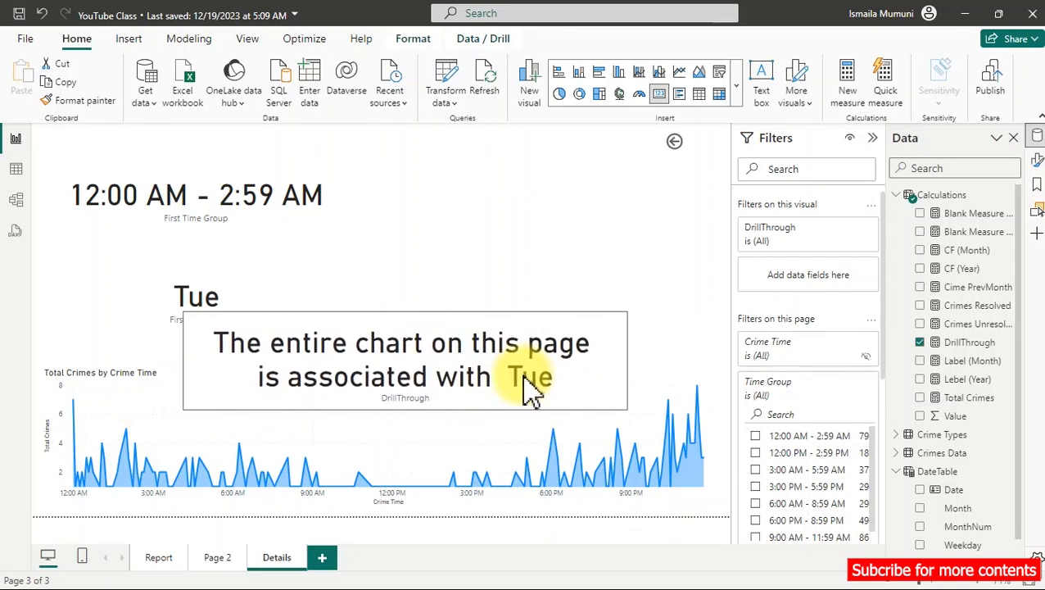
{"action": "left_click", "coordinate": [149, 552]}
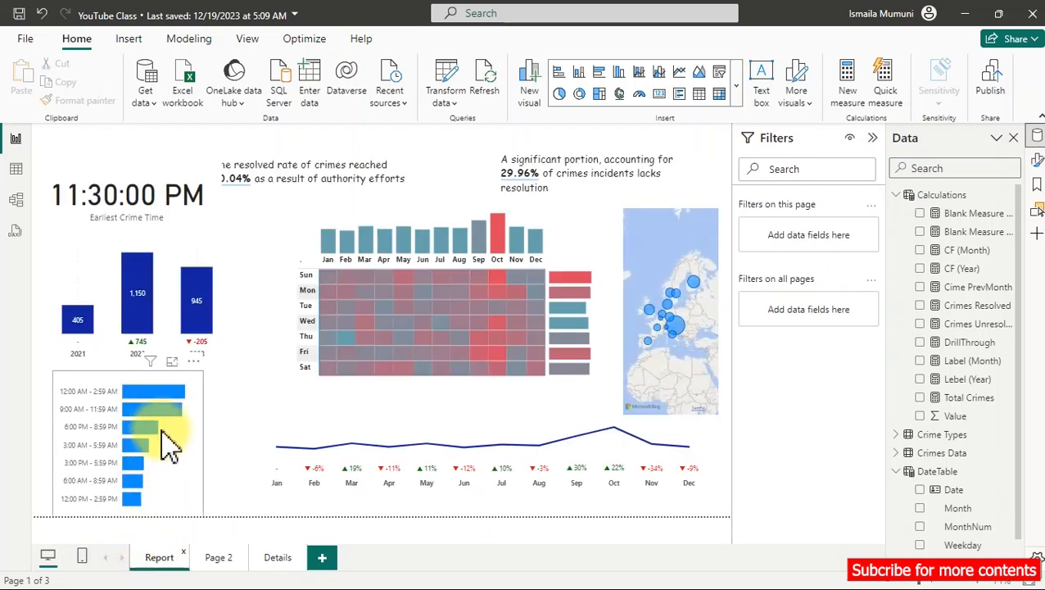
{"action": "right_click", "coordinate": [164, 418]}
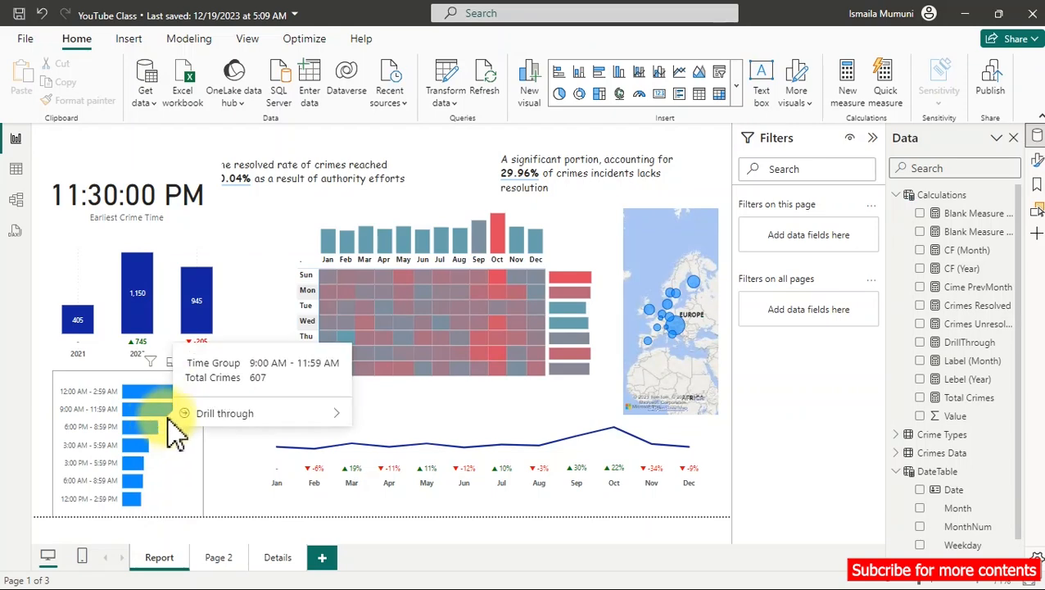
{"action": "mouse_move", "coordinate": [219, 417]}
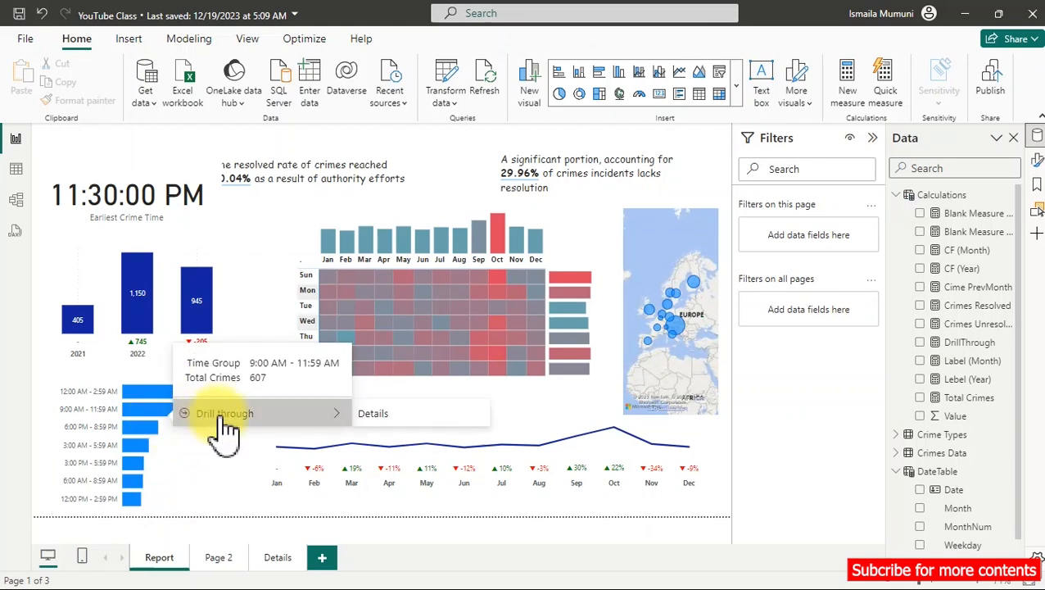
{"action": "left_click", "coordinate": [379, 415]}
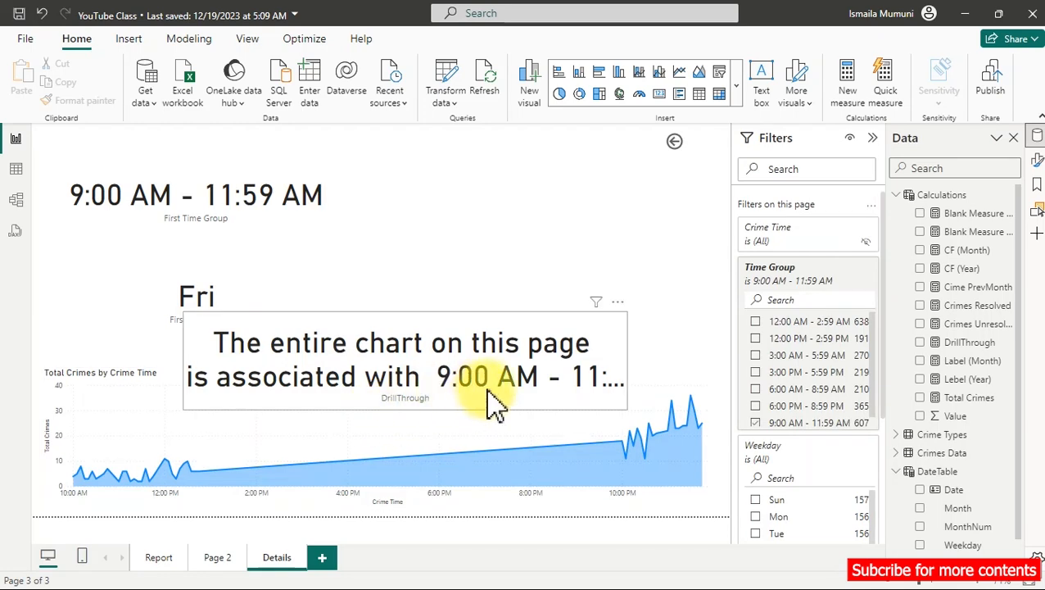
Delete the First Weekday and First Time Group cards and move the DrillThrough card up into the space above the area chart.
{"action": "left_click", "coordinate": [229, 288]}
{"action": "left_click_drag", "start_coordinate": [154, 304], "coordinate": [416, 245]}
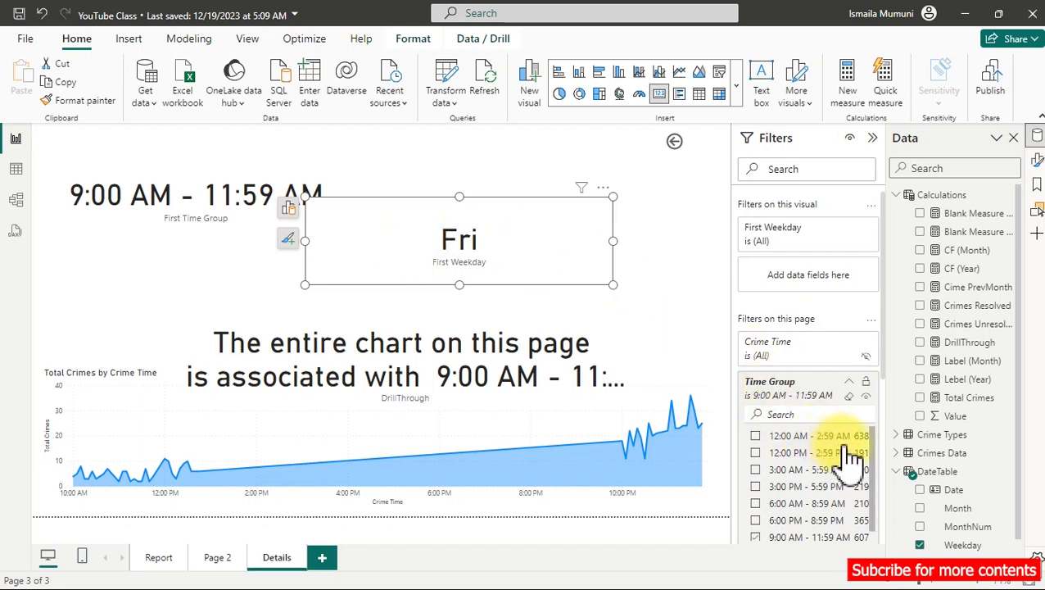
{"action": "left_click", "coordinate": [436, 259]}
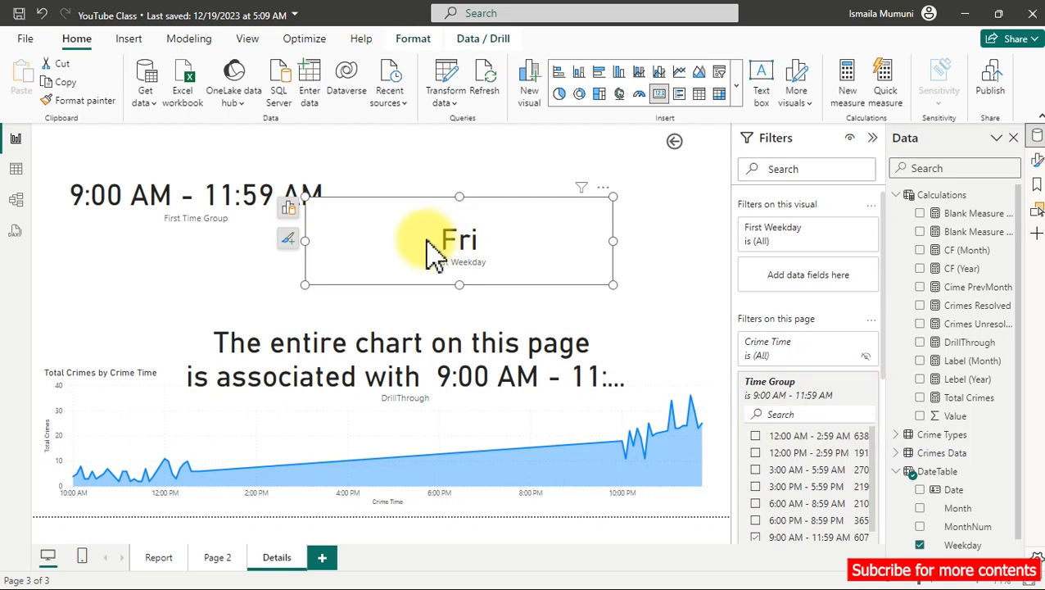
{"action": "key", "text": "Delete"}
{"action": "left_click", "coordinate": [228, 220]}
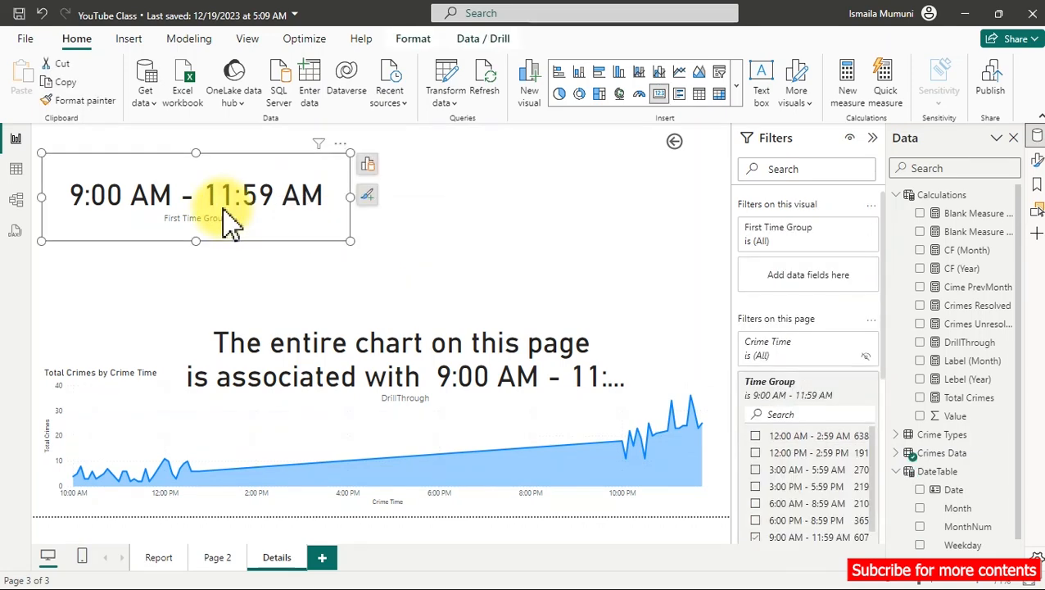
{"action": "key", "text": "Delete"}
{"action": "left_click", "coordinate": [356, 348]}
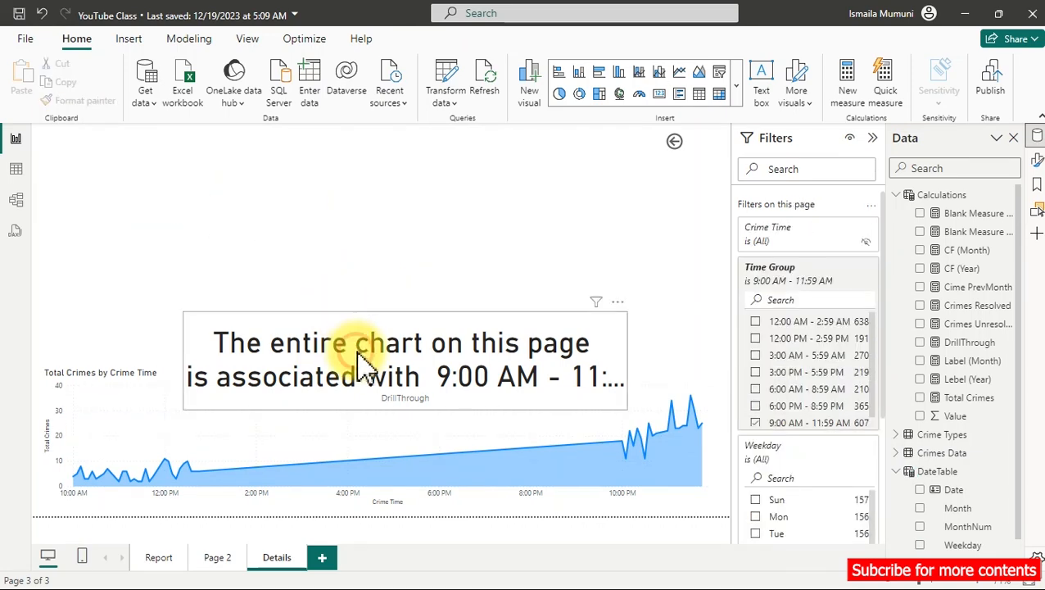
{"action": "left_click_drag", "start_coordinate": [366, 360], "coordinate": [277, 227]}
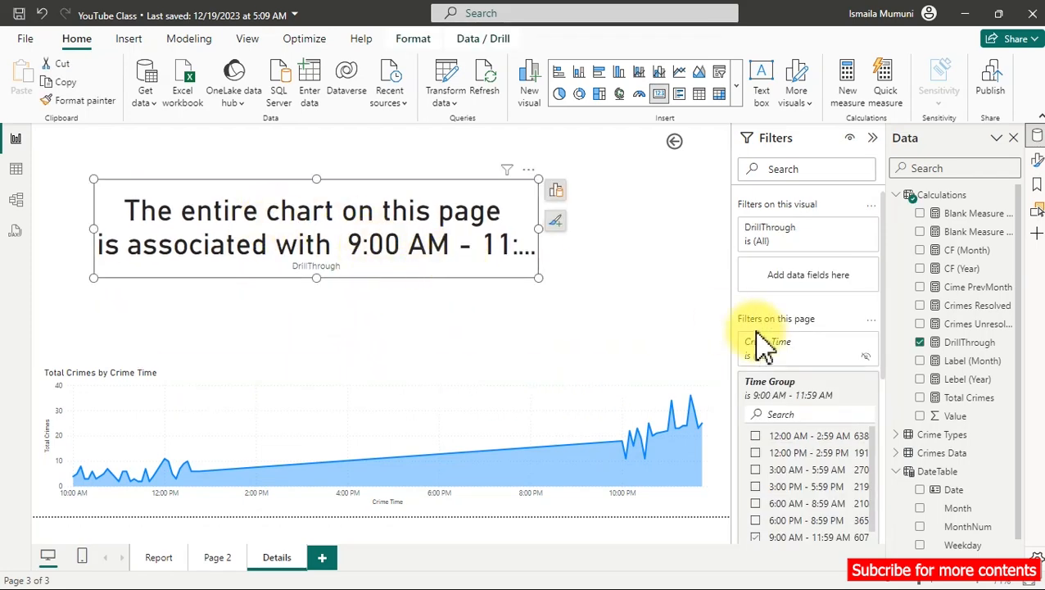
Remove the extra space after "with" in the DrillThrough measure's text and widen its card rightward to fit the full time group.
{"action": "left_click", "coordinate": [954, 344]}
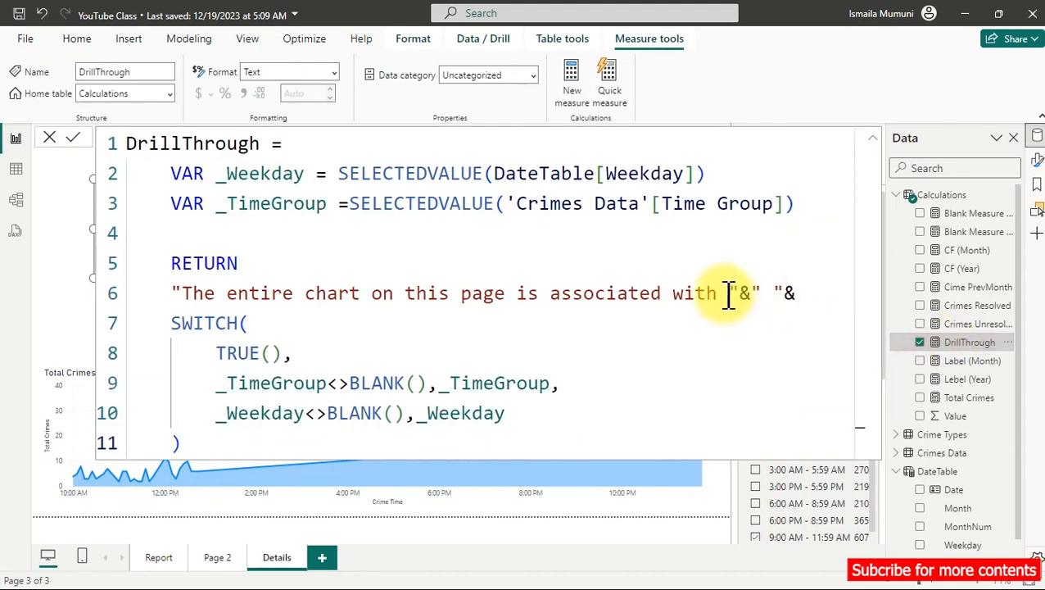
{"action": "left_click", "coordinate": [732, 292]}
{"action": "key", "text": "BackSpace"}
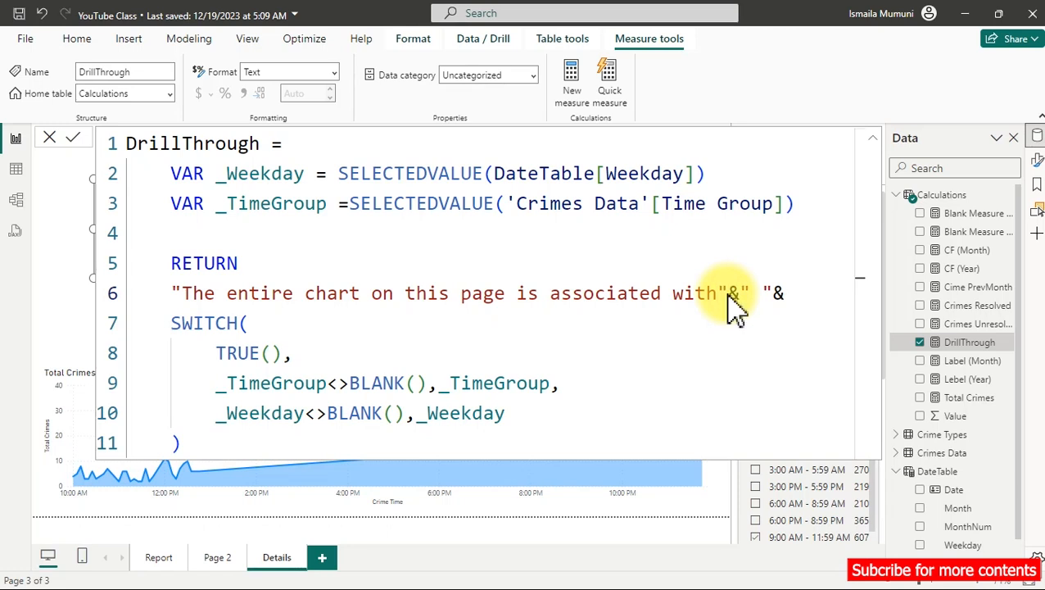
{"action": "left_click", "coordinate": [735, 295]}
{"action": "left_click", "coordinate": [958, 419]}
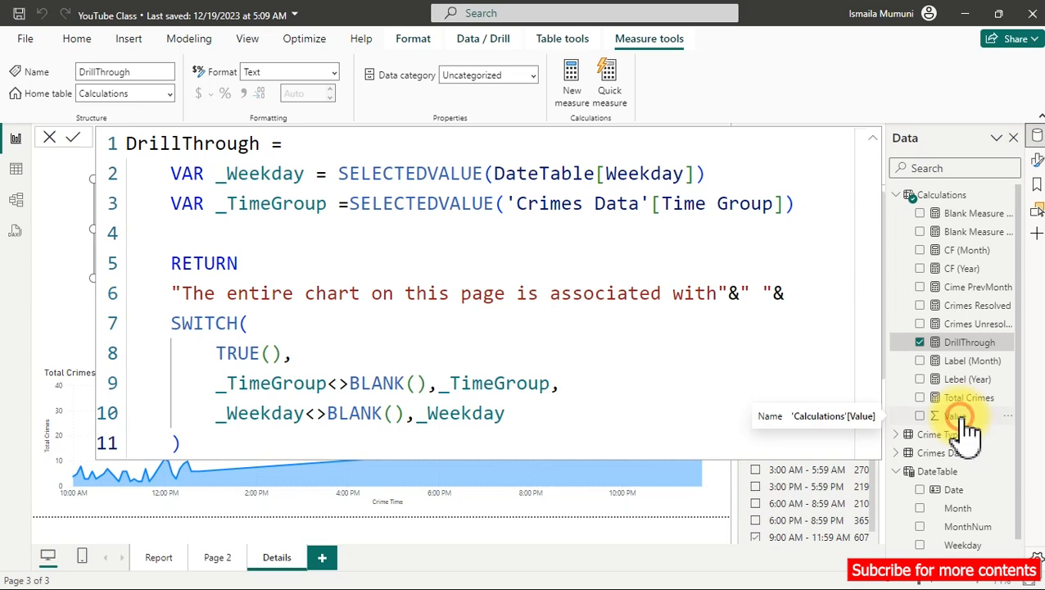
{"action": "left_click", "coordinate": [965, 417]}
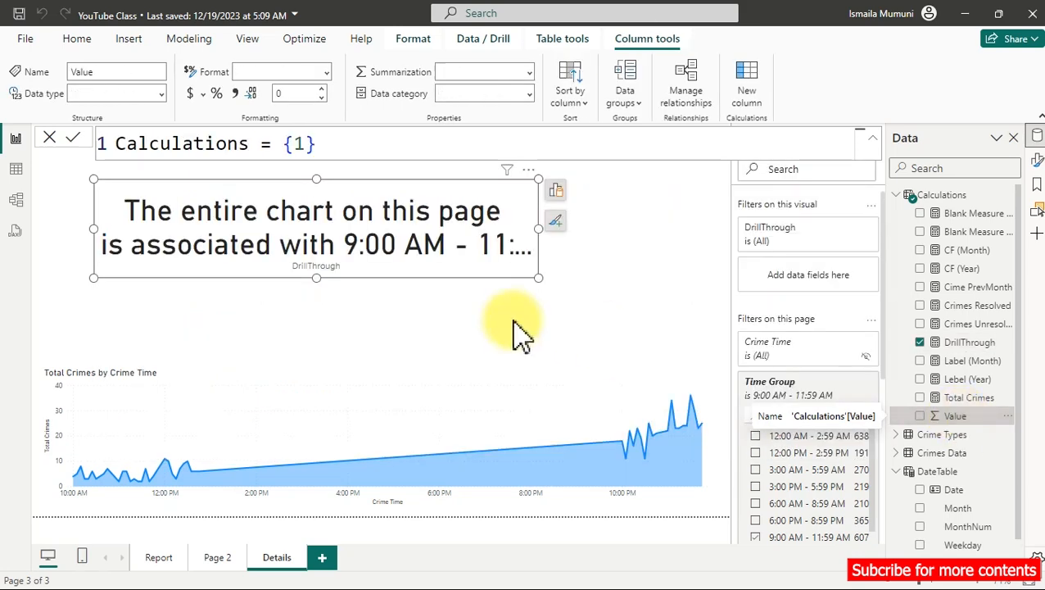
{"action": "left_click_drag", "start_coordinate": [541, 232], "coordinate": [632, 237]}
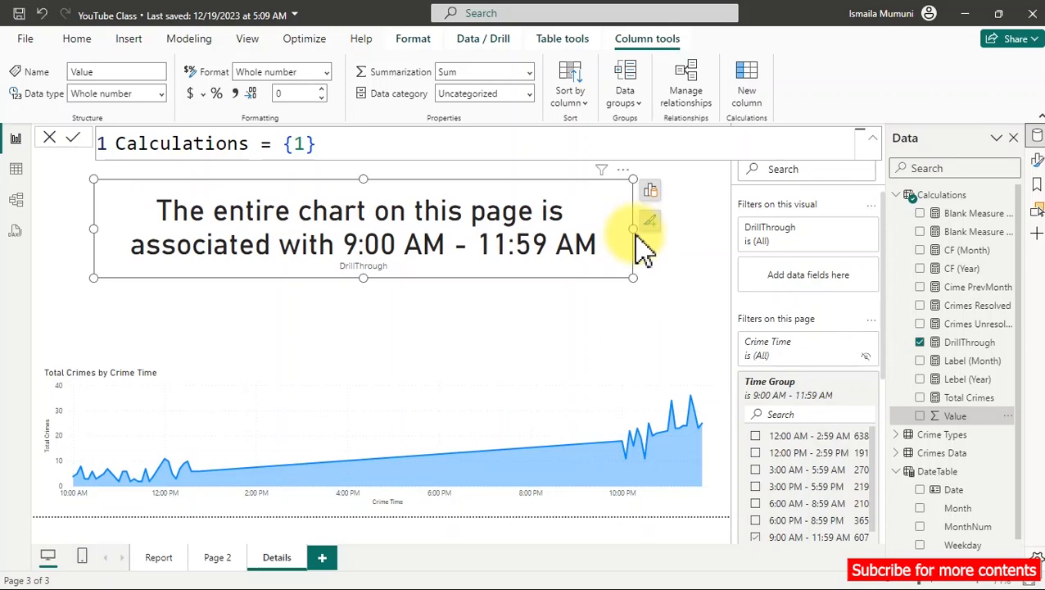
Drill through to Details from the Sun bar of the weekday chart beside the heatmap on the Report page.
{"action": "left_click", "coordinate": [159, 557]}
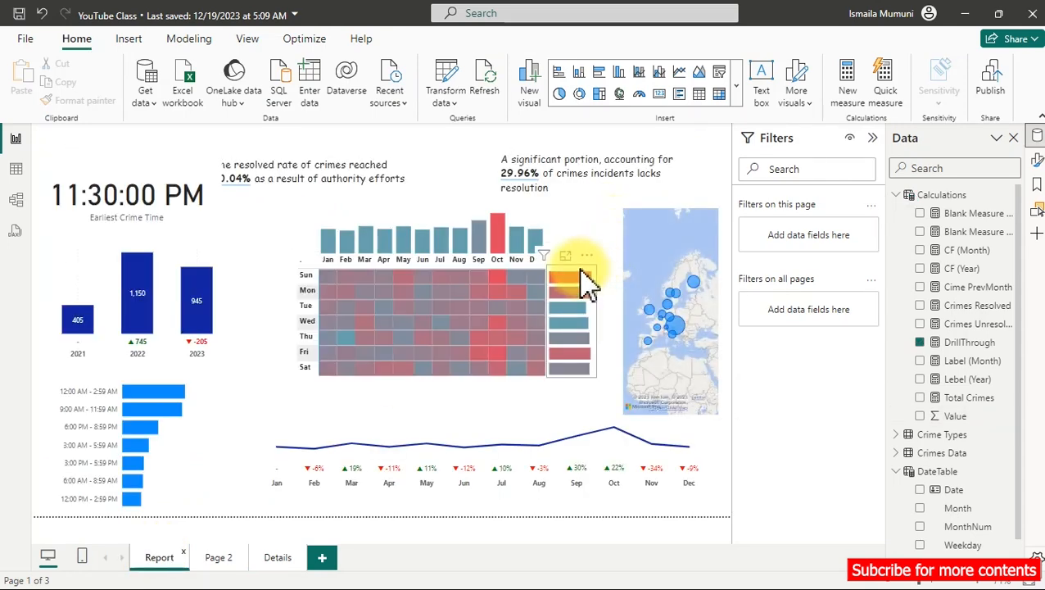
{"action": "mouse_move", "coordinate": [578, 282]}
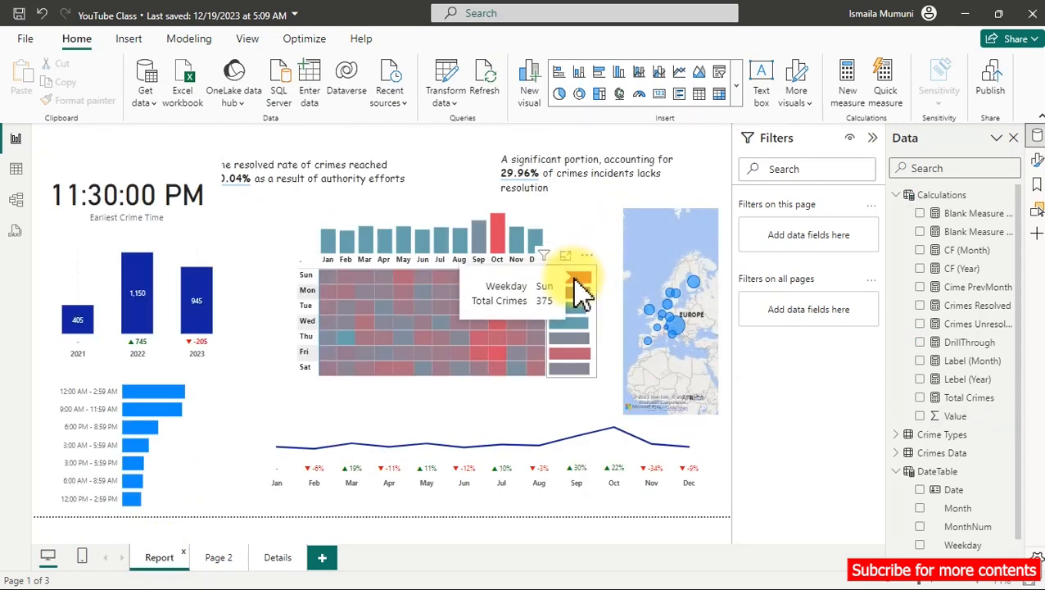
{"action": "right_click", "coordinate": [580, 290]}
{"action": "mouse_move", "coordinate": [542, 335]}
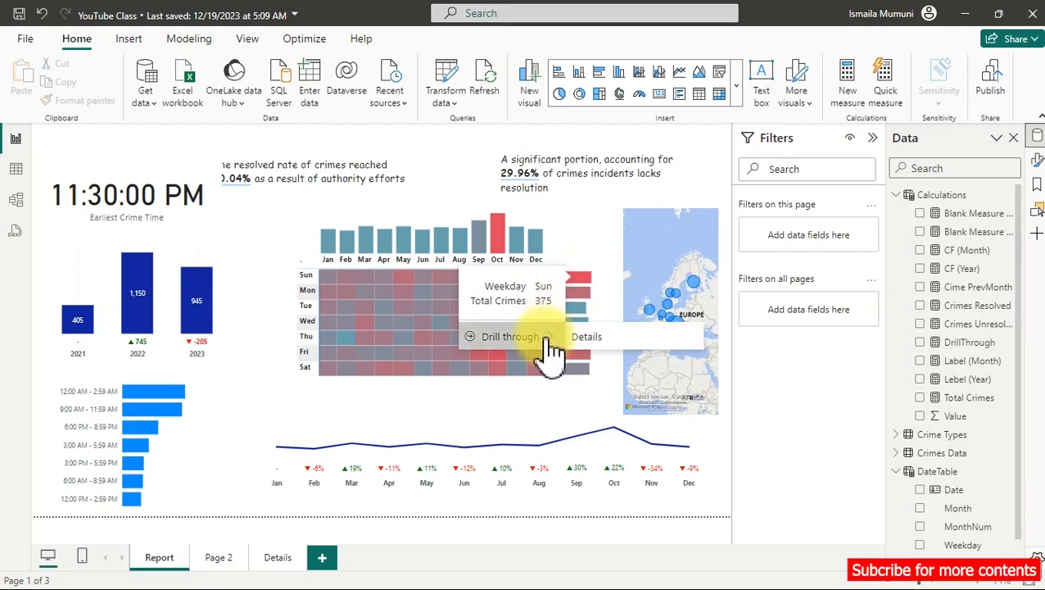
{"action": "left_click", "coordinate": [623, 329]}
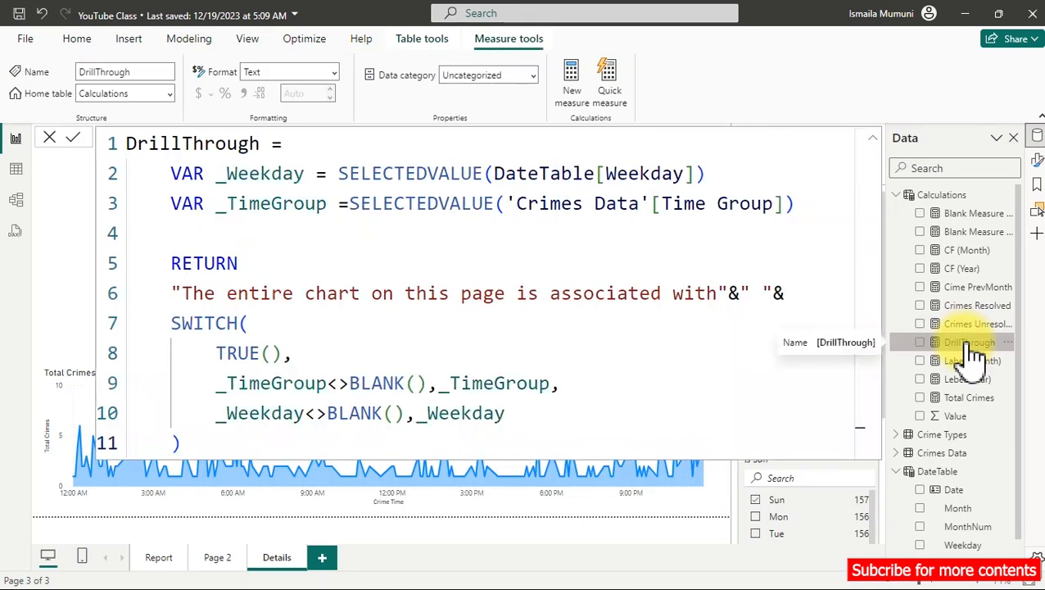
Wrap the _Weekday result in the DrillThrough measure's SWITCH function with UPPER and commit the formula.
{"action": "left_click", "coordinate": [423, 417]}
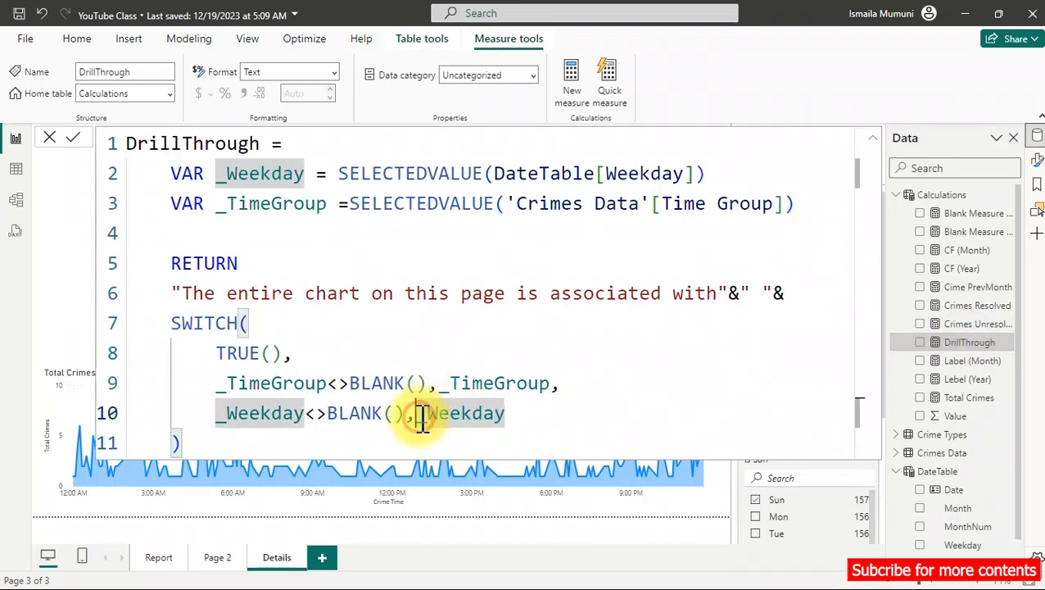
{"action": "type", "text": "up"}
{"action": "key", "text": "Tab"}
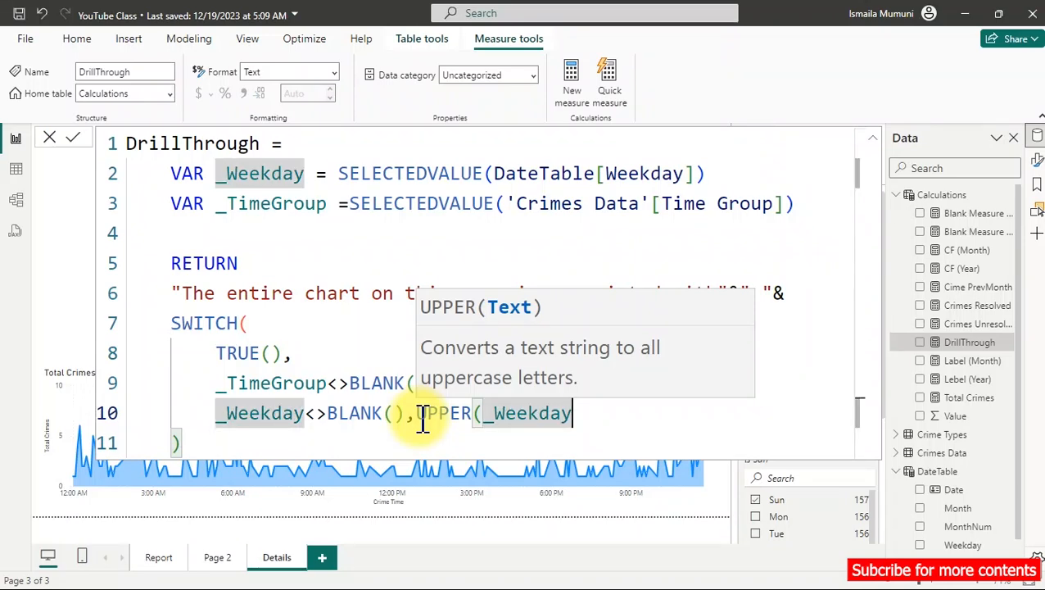
{"action": "type", "text": ")"}
{"action": "key", "text": "Escape"}
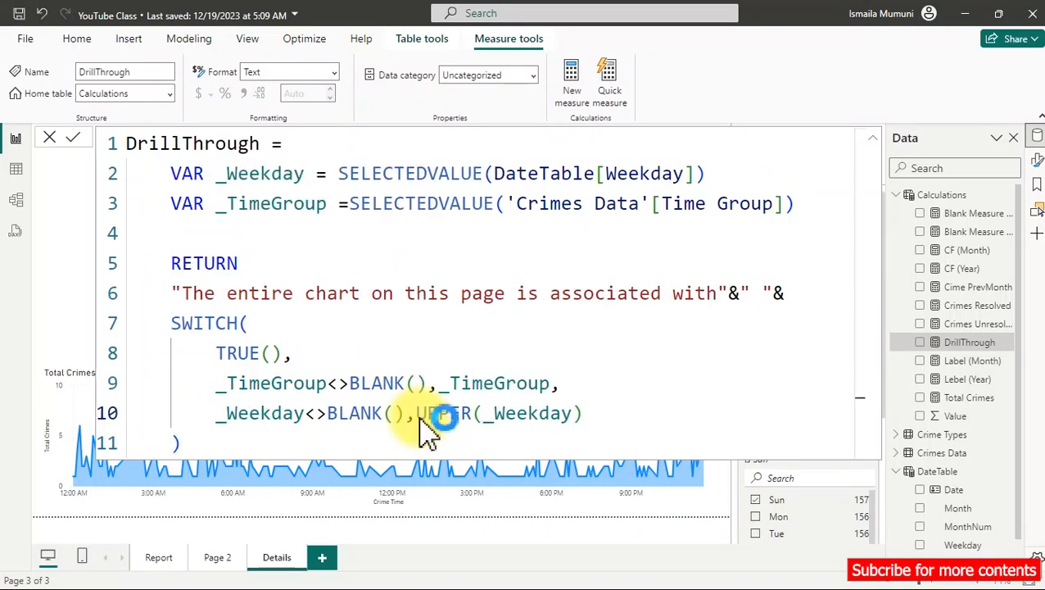
{"action": "key", "text": "Return"}
{"action": "left_click", "coordinate": [963, 417]}
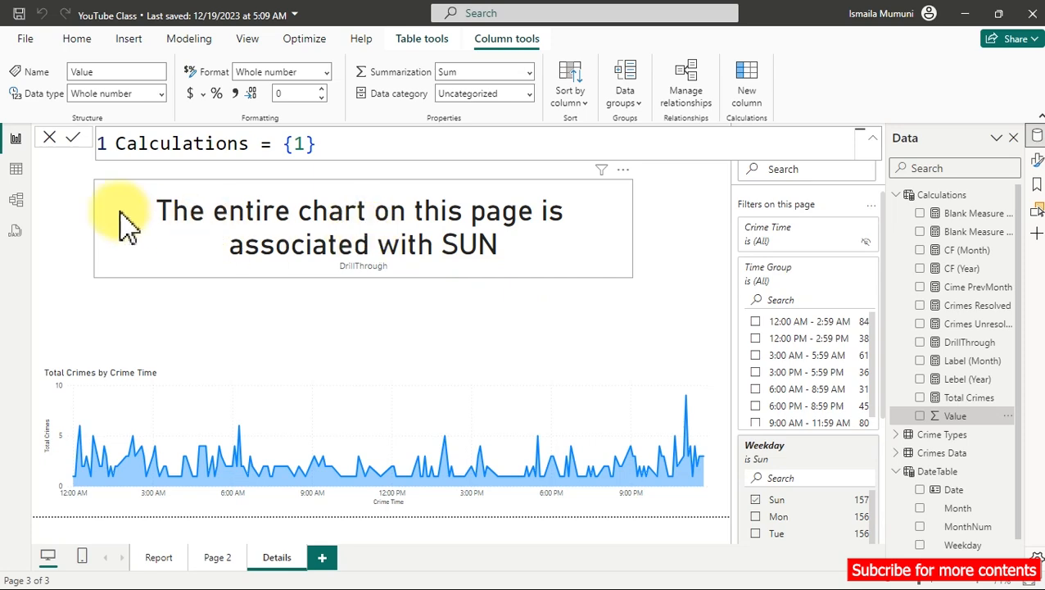
Shrink the DrillThrough card from its upper-left corner to less than half its width and open its visual formatting options.
{"action": "left_click", "coordinate": [90, 199]}
{"action": "left_click_drag", "start_coordinate": [91, 176], "coordinate": [427, 190]}
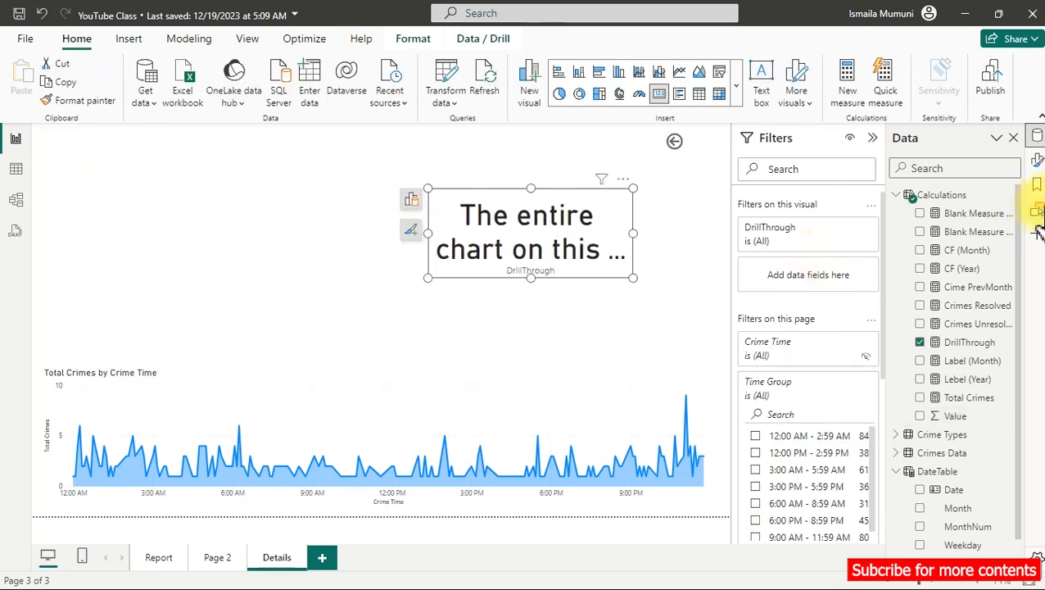
{"action": "left_click", "coordinate": [1036, 160]}
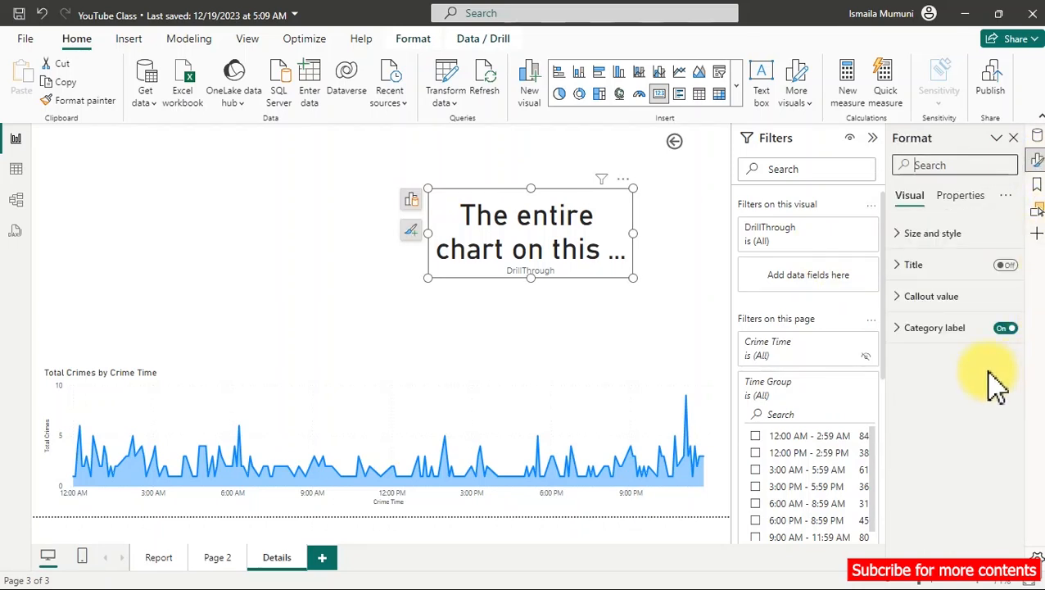
Turn off the DrillThrough card's category label and set its callout value to Comic Sans MS at size 18.
{"action": "left_click", "coordinate": [1007, 328]}
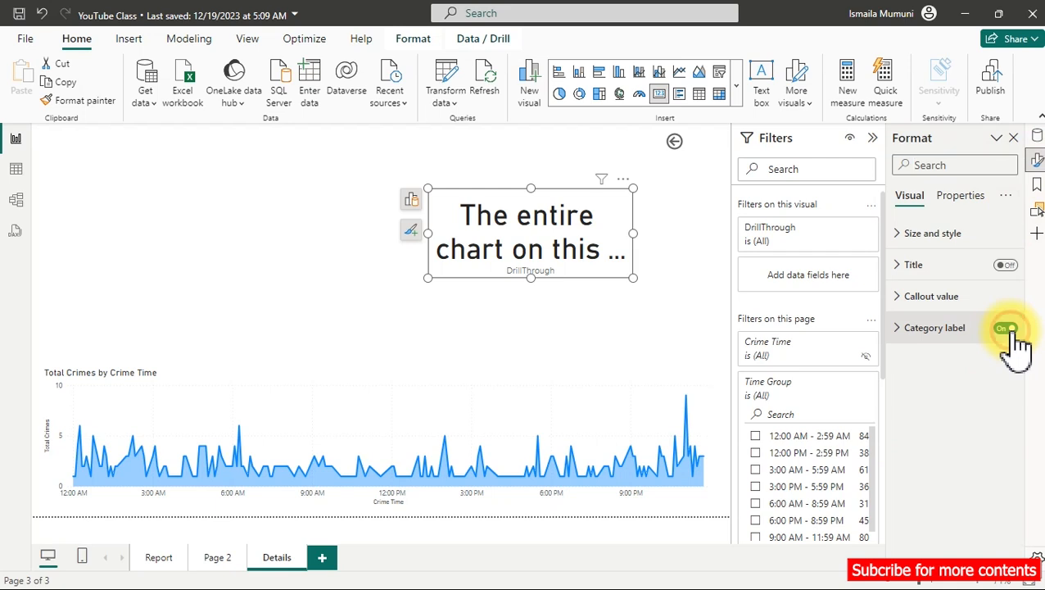
{"action": "left_click", "coordinate": [950, 300]}
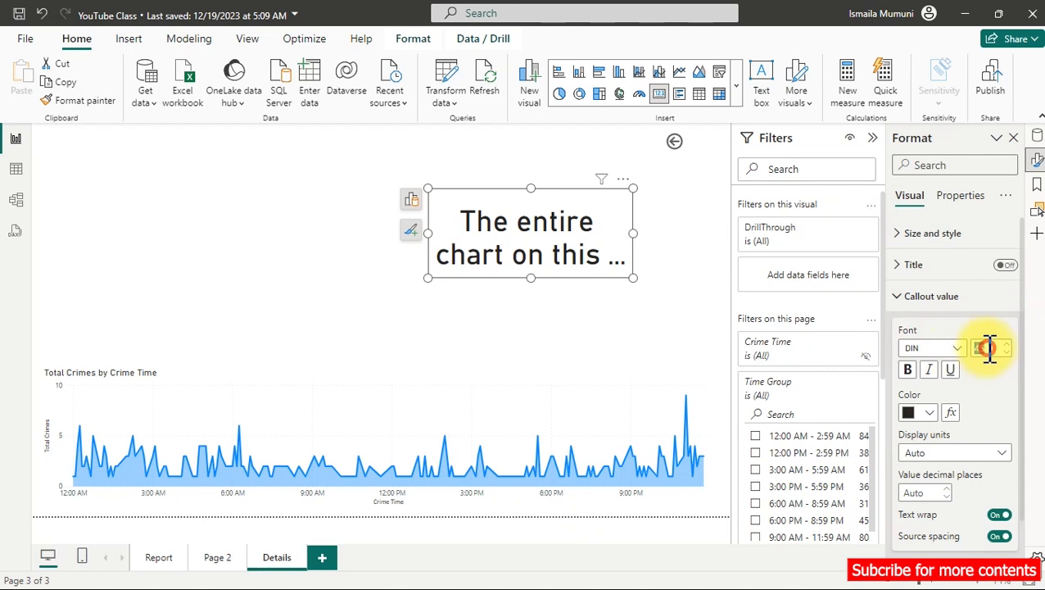
{"action": "type", "text": "10"}
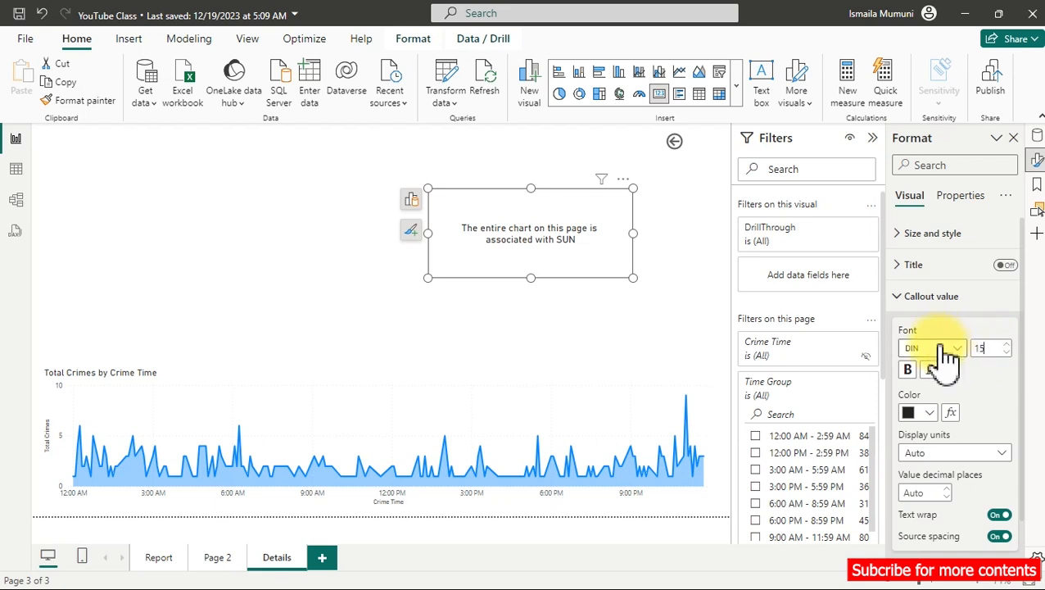
{"action": "left_click", "coordinate": [943, 350]}
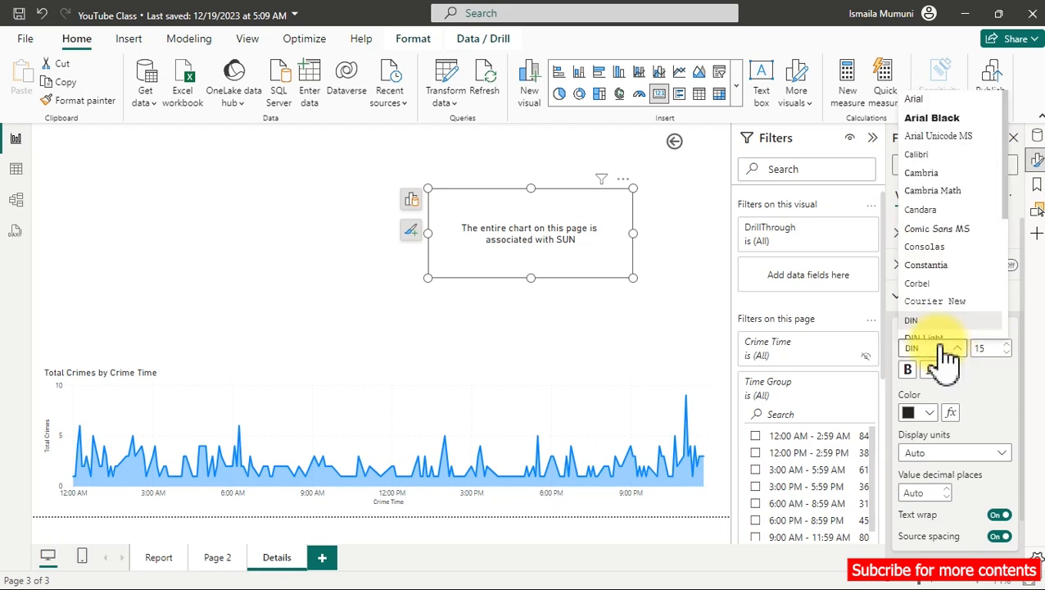
{"action": "left_click", "coordinate": [936, 228]}
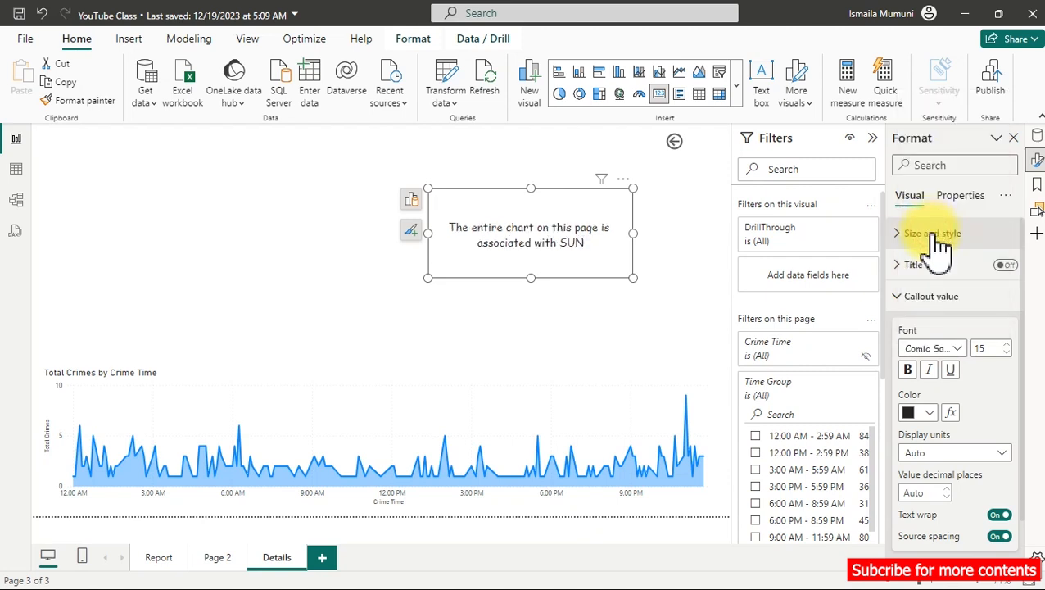
{"action": "left_click", "coordinate": [1005, 343]}
{"action": "left_click", "coordinate": [1005, 343]}
{"action": "left_click", "coordinate": [1006, 343]}
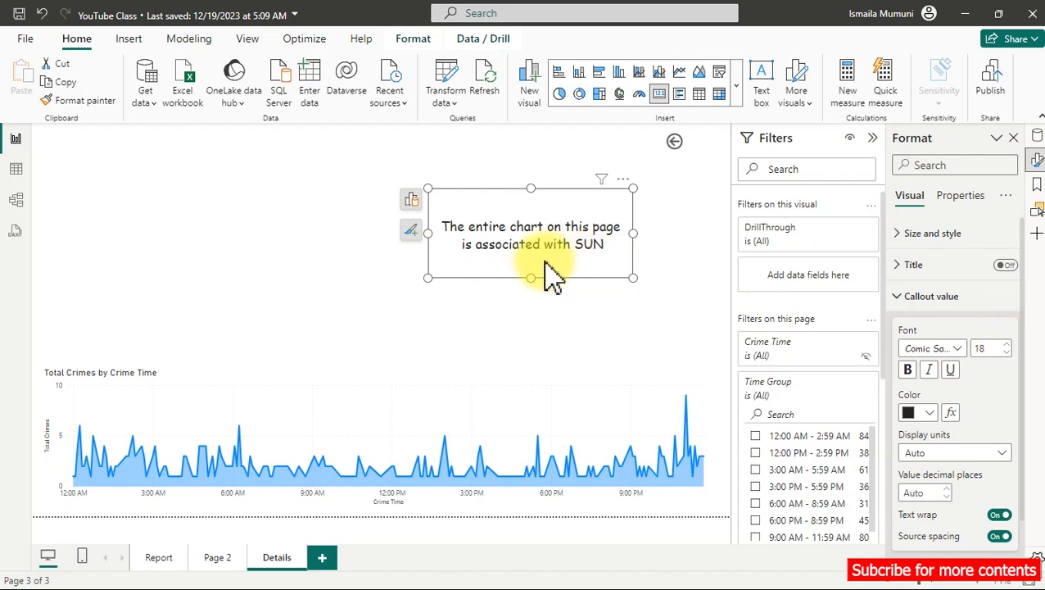
Make the DrillThrough card taller and move it to the right edge of the page, above the area chart.
{"action": "mouse_move", "coordinate": [532, 278]}
{"action": "left_mouse_down"}
{"action": "mouse_move", "coordinate": [541, 311]}
{"action": "mouse_move", "coordinate": [536, 292]}
{"action": "left_mouse_up"}
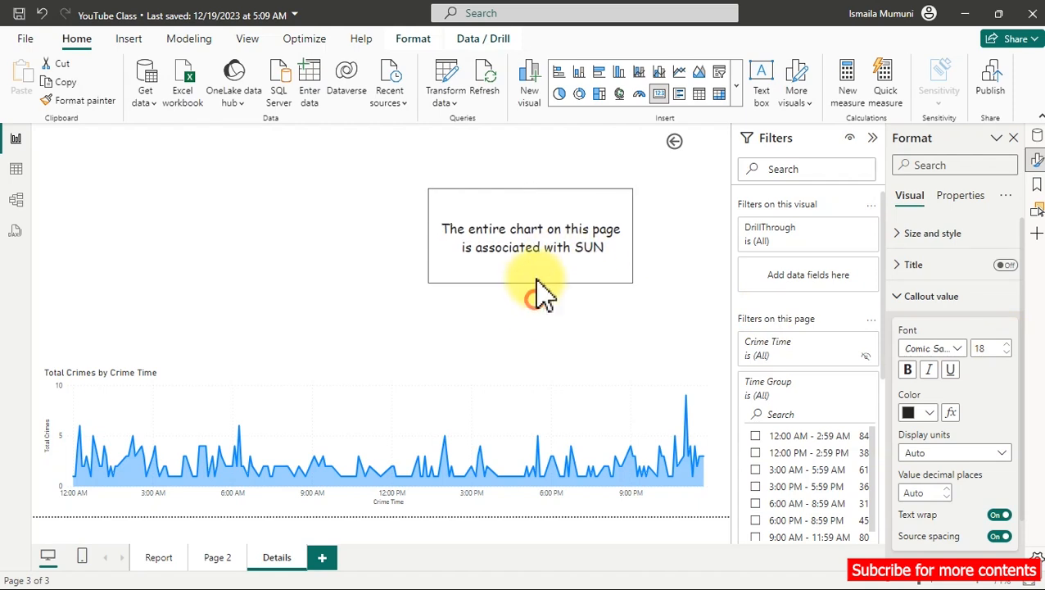
{"action": "left_click_drag", "start_coordinate": [459, 231], "coordinate": [606, 260]}
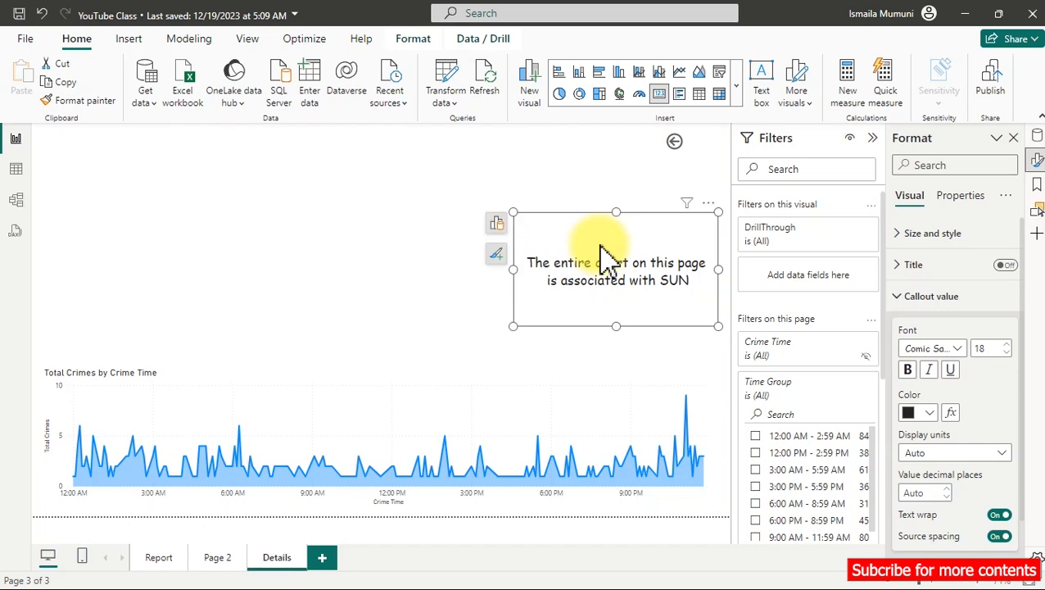
Insert a clustered column chart and size it to fill the space beside the card, above the area chart.
{"action": "left_click", "coordinate": [194, 187]}
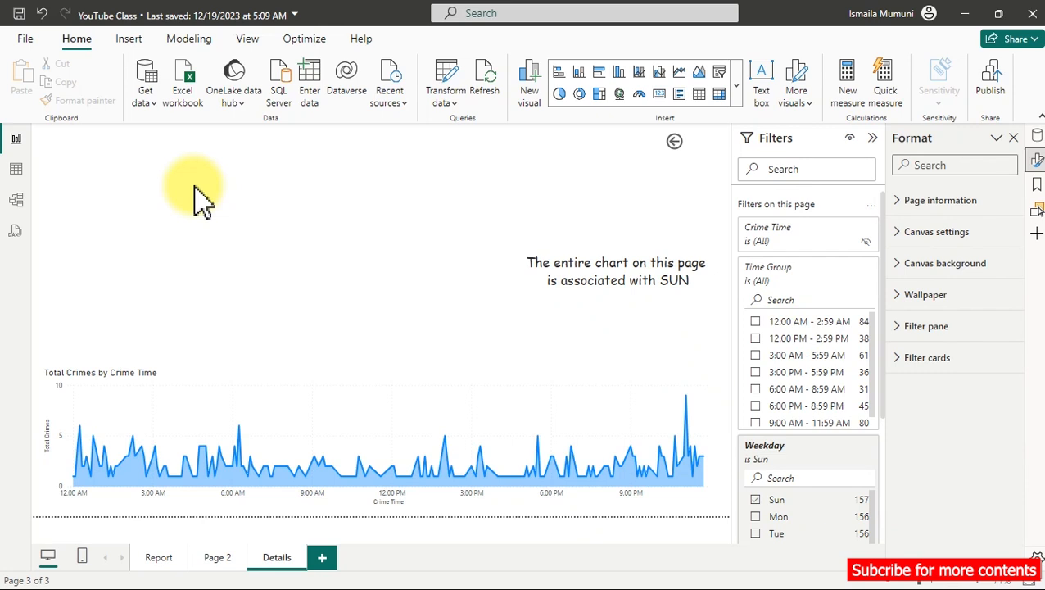
{"action": "left_click", "coordinate": [620, 72]}
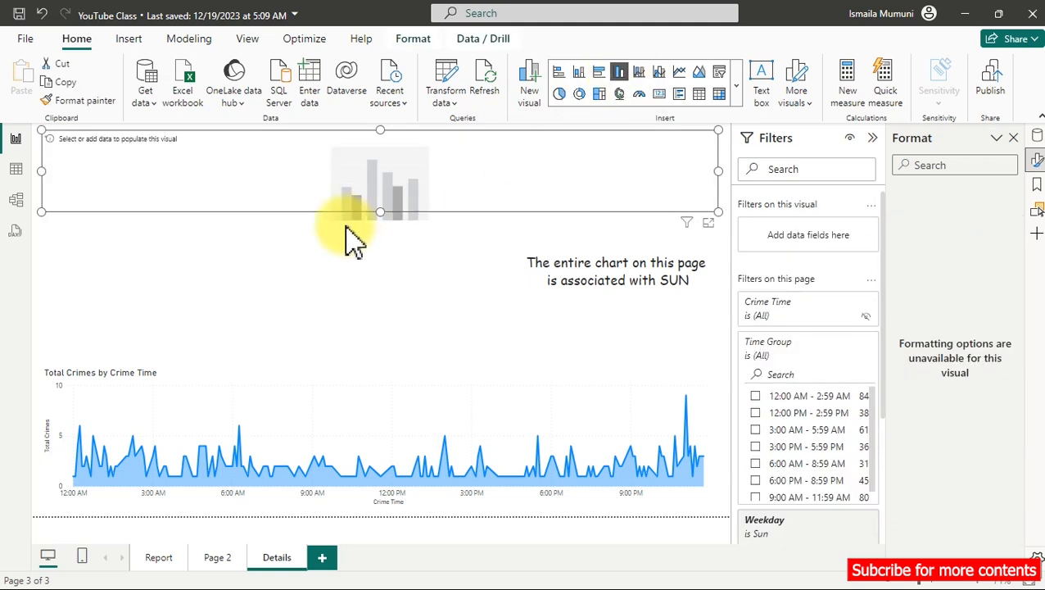
{"action": "left_click_drag", "start_coordinate": [712, 167], "coordinate": [500, 244]}
{"action": "left_click_drag", "start_coordinate": [268, 212], "coordinate": [267, 280]}
{"action": "left_click_drag", "start_coordinate": [286, 245], "coordinate": [289, 260]}
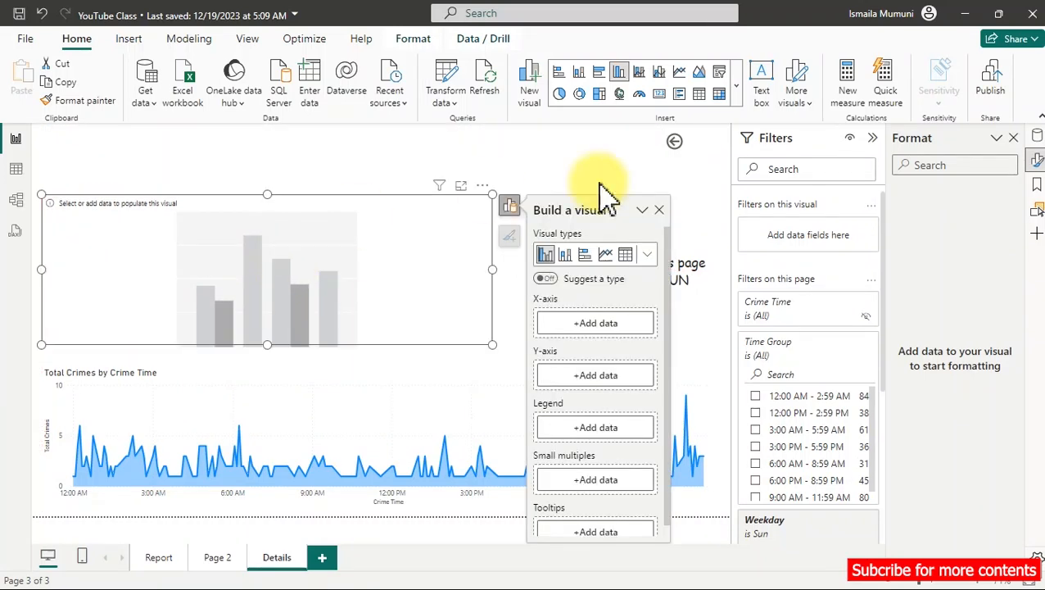
Plot Total Crimes on the column chart's Y-axis against Crime from the Crime Types table on the X-axis.
{"action": "left_click", "coordinate": [1036, 140]}
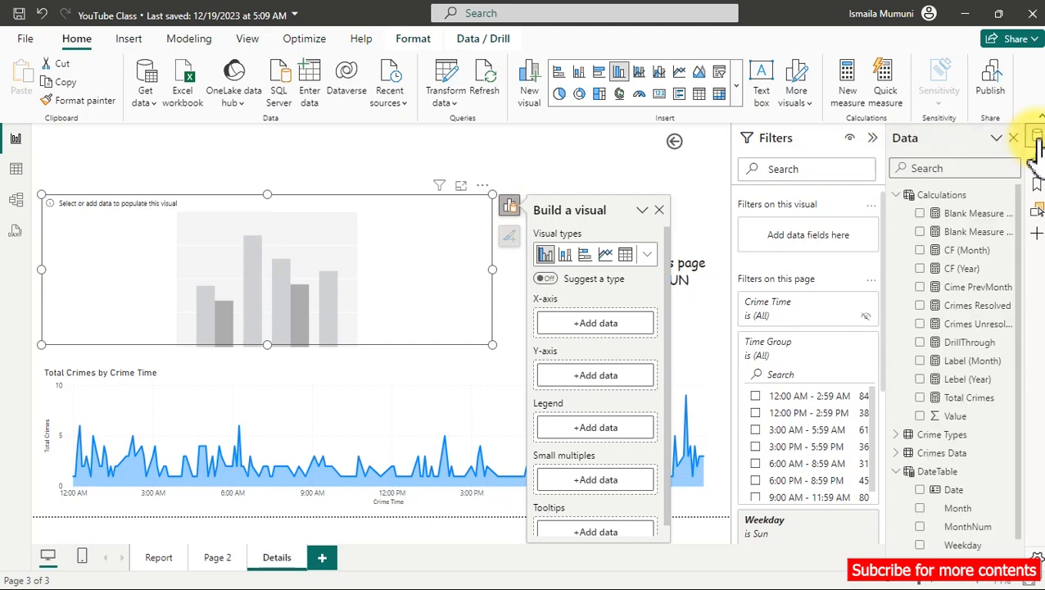
{"action": "left_click", "coordinate": [920, 398]}
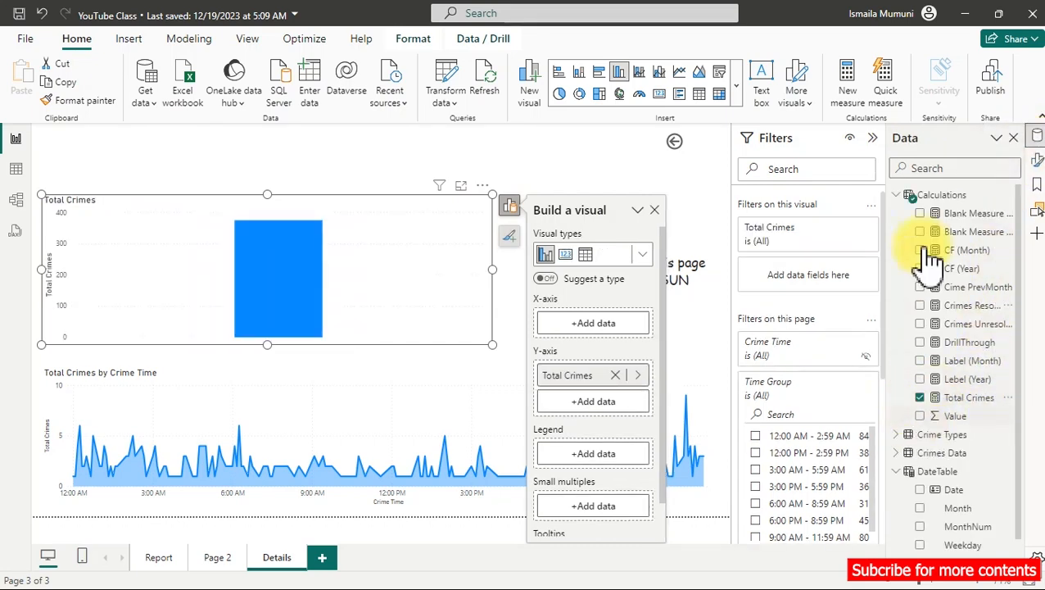
{"action": "left_click", "coordinate": [901, 196]}
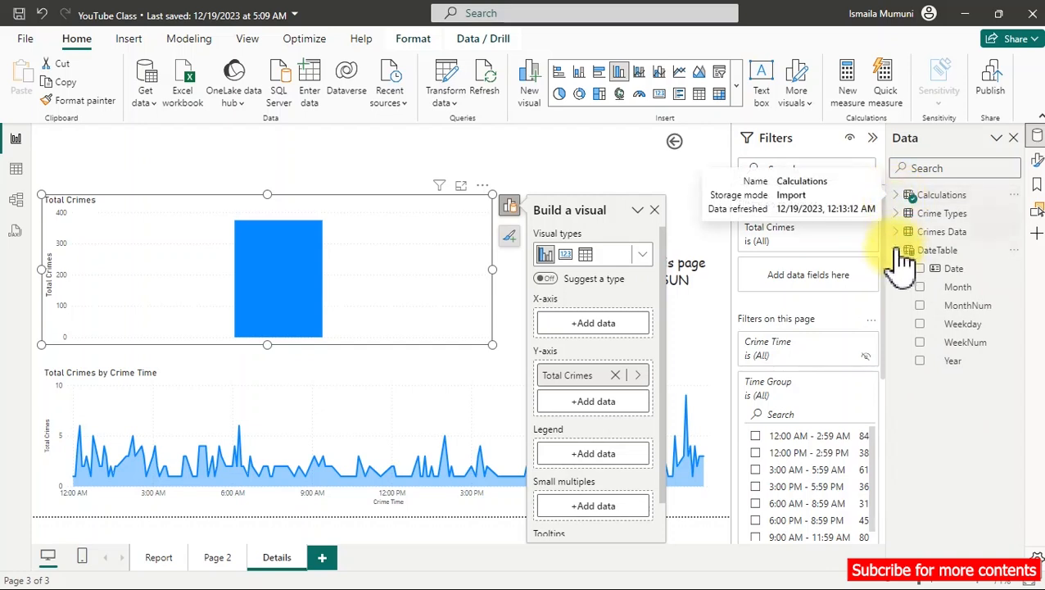
{"action": "left_click", "coordinate": [897, 250]}
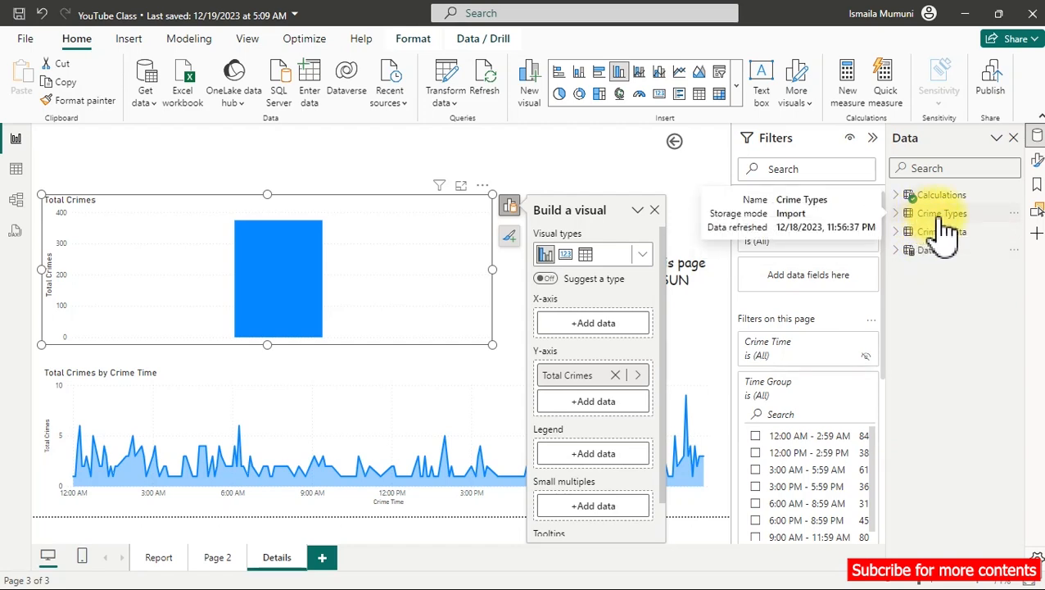
{"action": "left_click", "coordinate": [897, 214]}
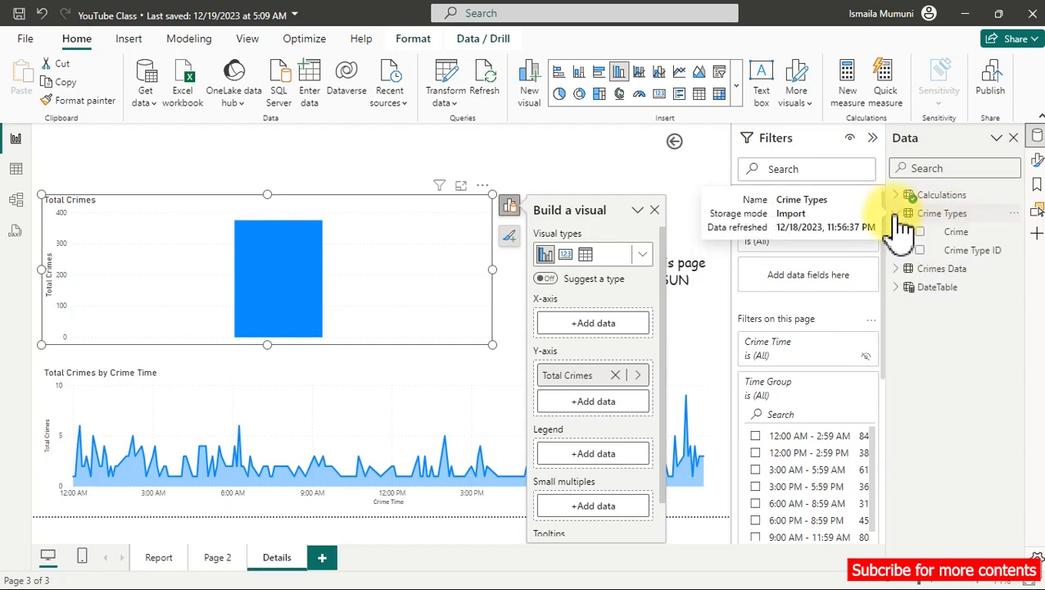
{"action": "left_click", "coordinate": [921, 232]}
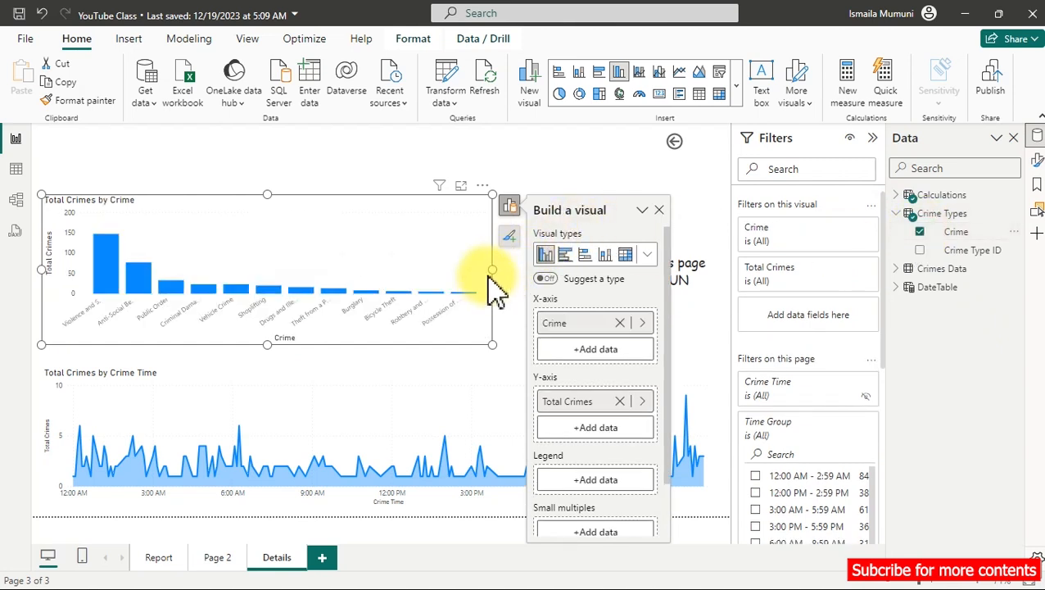
Widen the column chart toward the card and narrow the card so that both fit side by side.
{"action": "left_click_drag", "start_coordinate": [491, 273], "coordinate": [543, 283]}
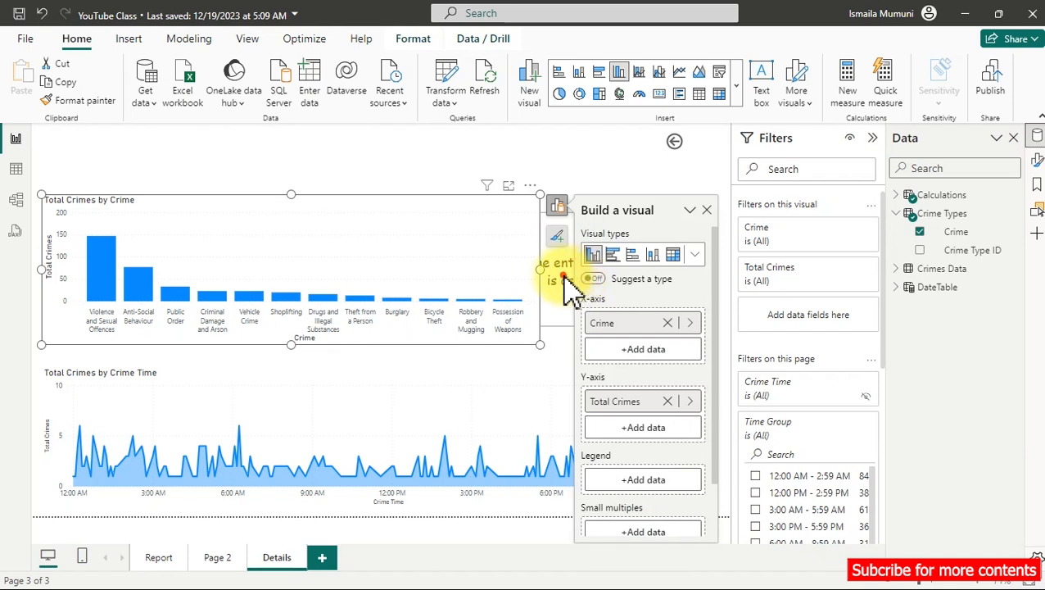
{"action": "left_click", "coordinate": [564, 287]}
{"action": "left_click_drag", "start_coordinate": [511, 270], "coordinate": [565, 267]}
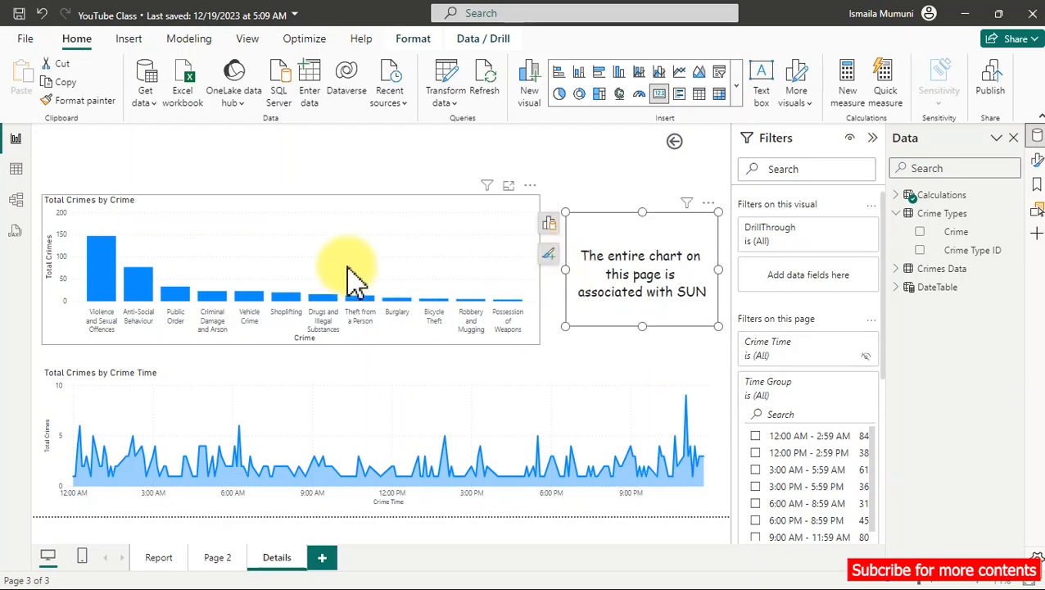
Turn off the title of the Total Crimes by Crime column chart.
{"action": "left_click", "coordinate": [293, 242]}
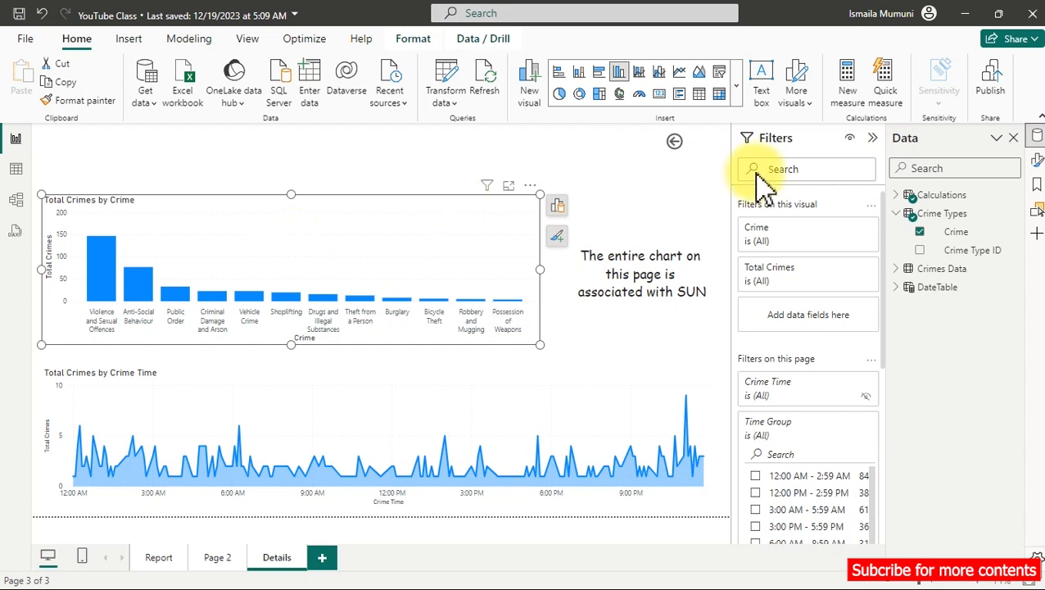
{"action": "left_click", "coordinate": [1036, 161]}
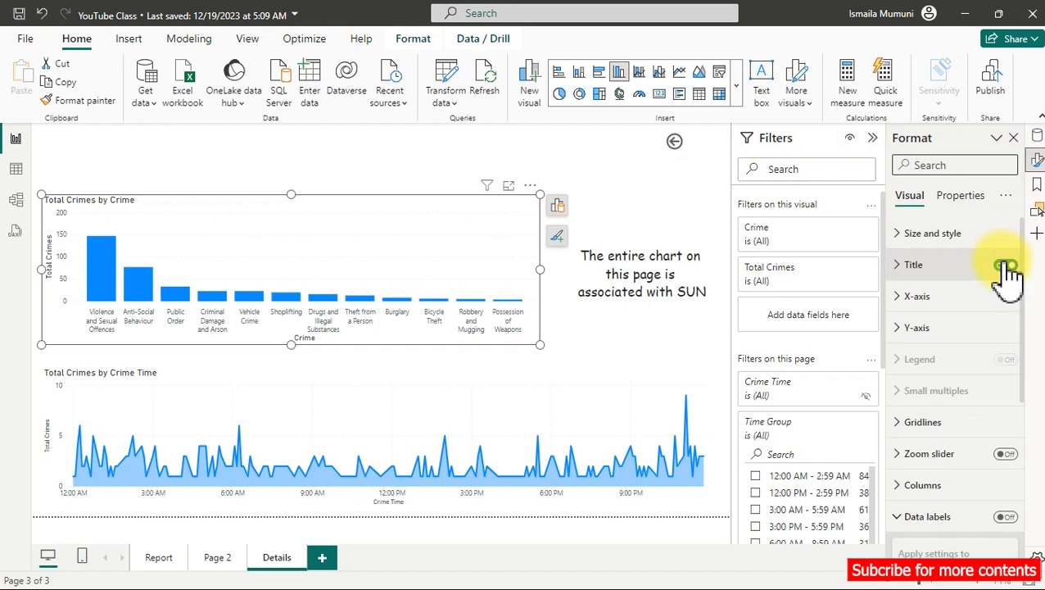
{"action": "left_click", "coordinate": [1005, 265]}
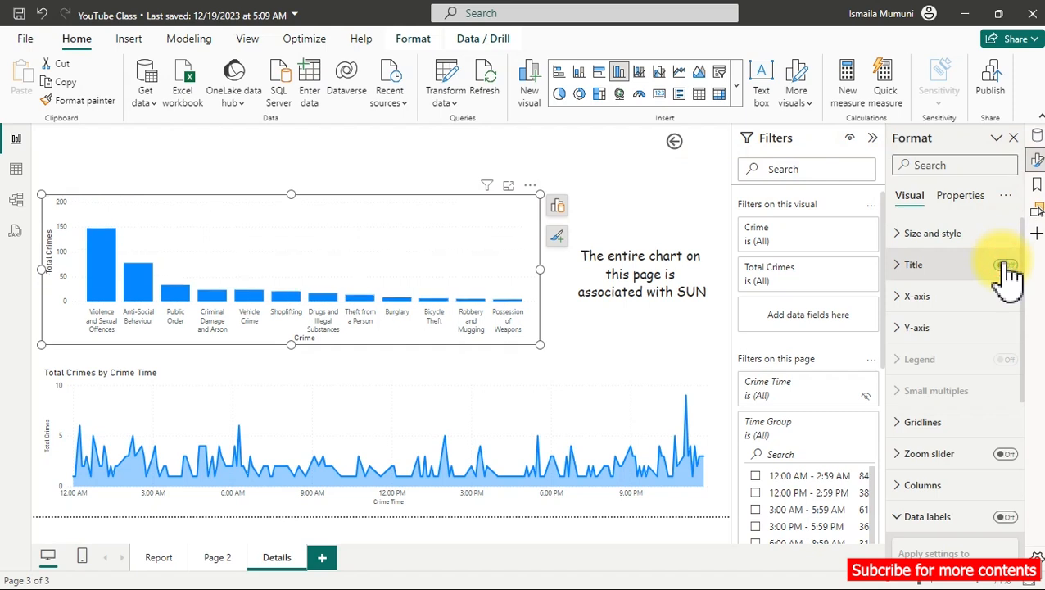
{"action": "left_click", "coordinate": [1004, 265]}
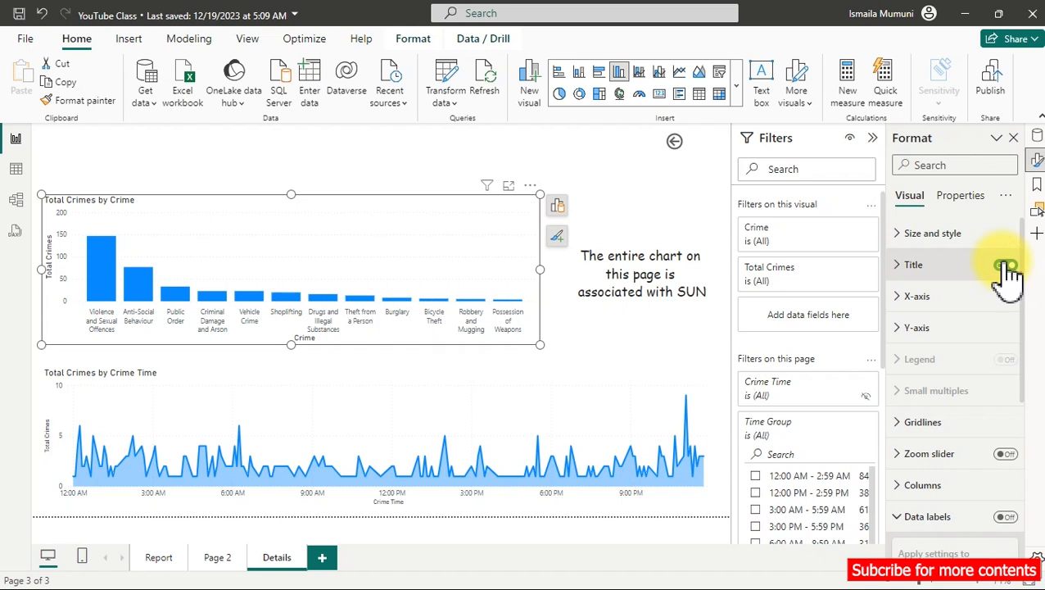
{"action": "left_click", "coordinate": [1004, 265]}
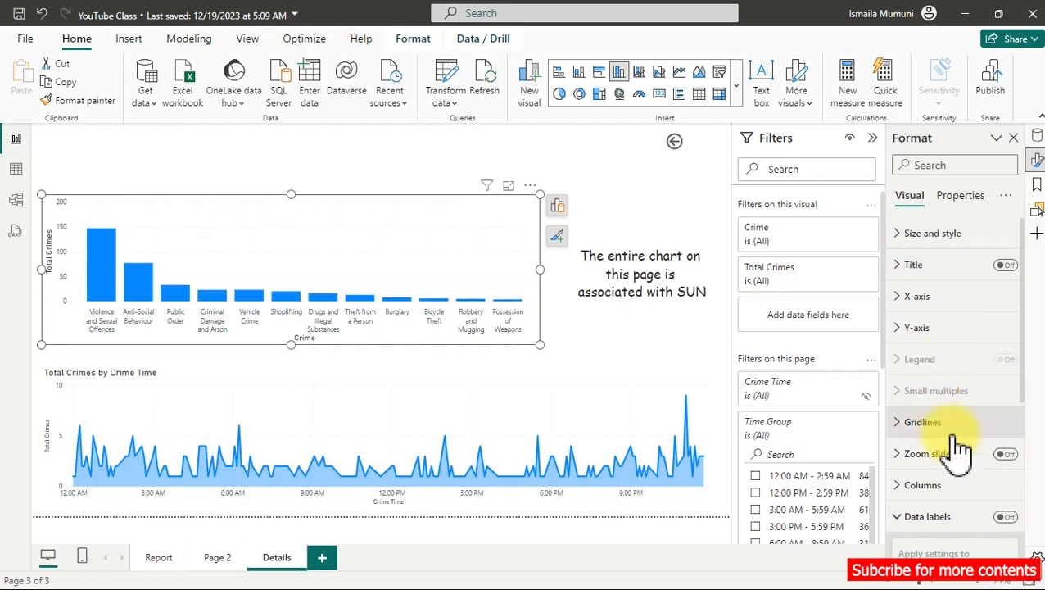
Turn off the column chart's X-axis title, make its X-axis values bold, and widen the chart slightly to fit them.
{"action": "left_click_drag", "start_coordinate": [1022, 292], "coordinate": [1033, 110]}
{"action": "left_click", "coordinate": [909, 297]}
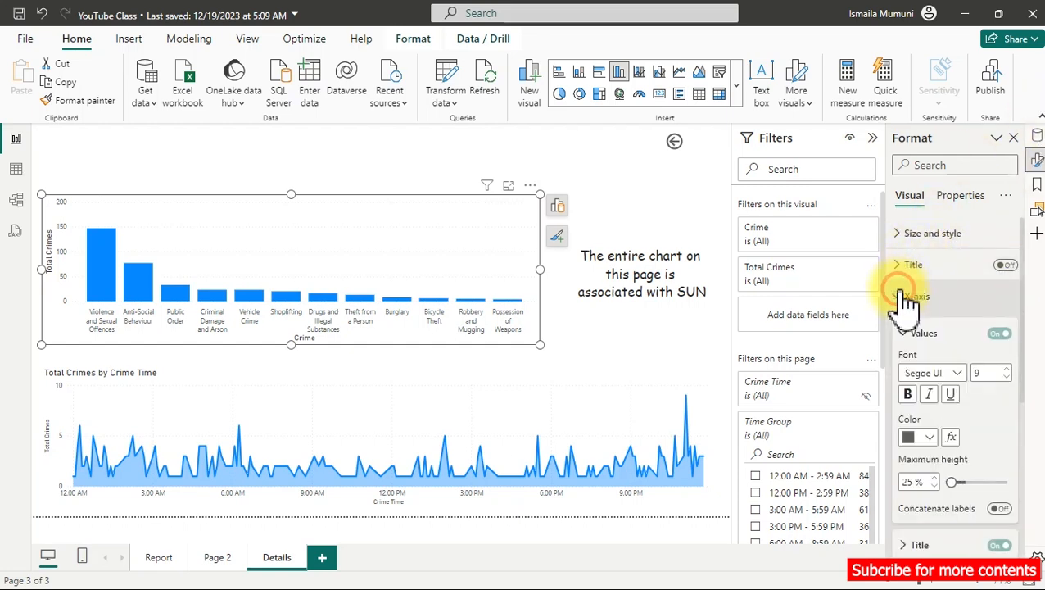
{"action": "left_click", "coordinate": [999, 546]}
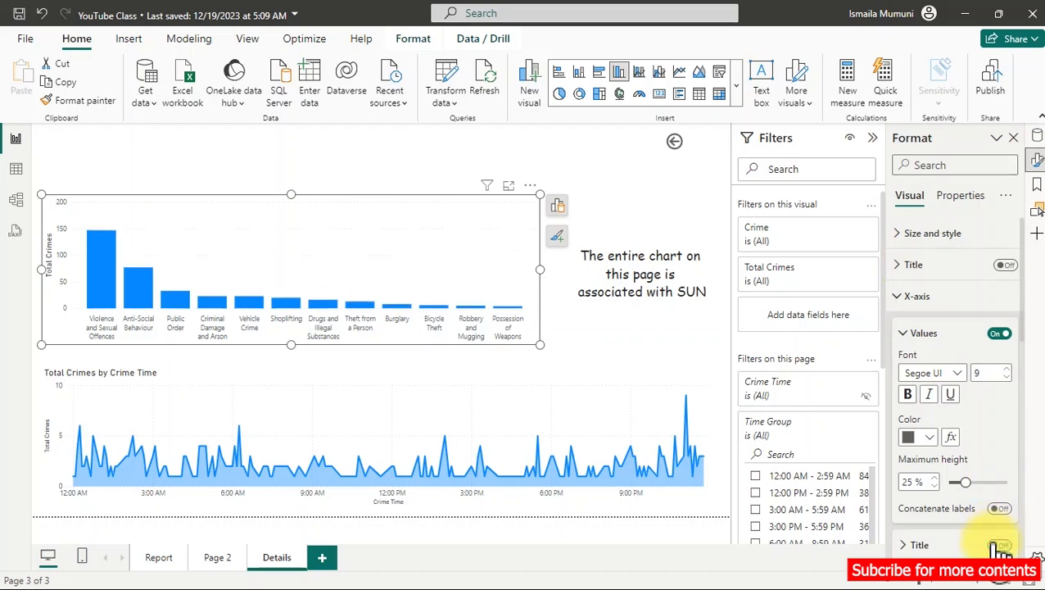
{"action": "left_click", "coordinate": [909, 396]}
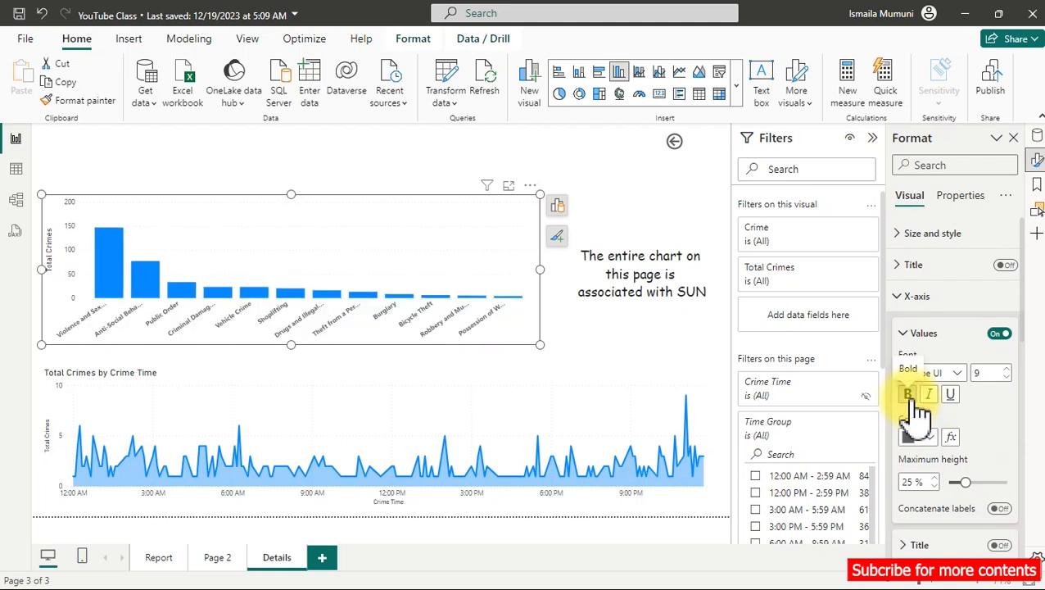
{"action": "left_click_drag", "start_coordinate": [539, 270], "coordinate": [562, 271]}
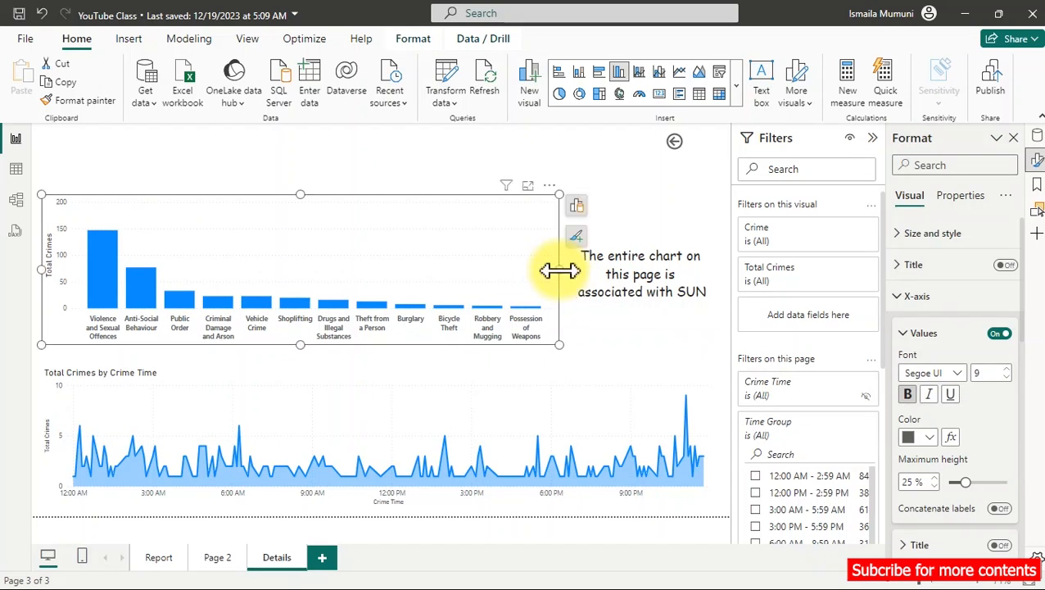
Turn off the Y-axis title and Y-axis values of the column chart.
{"action": "left_click", "coordinate": [913, 298]}
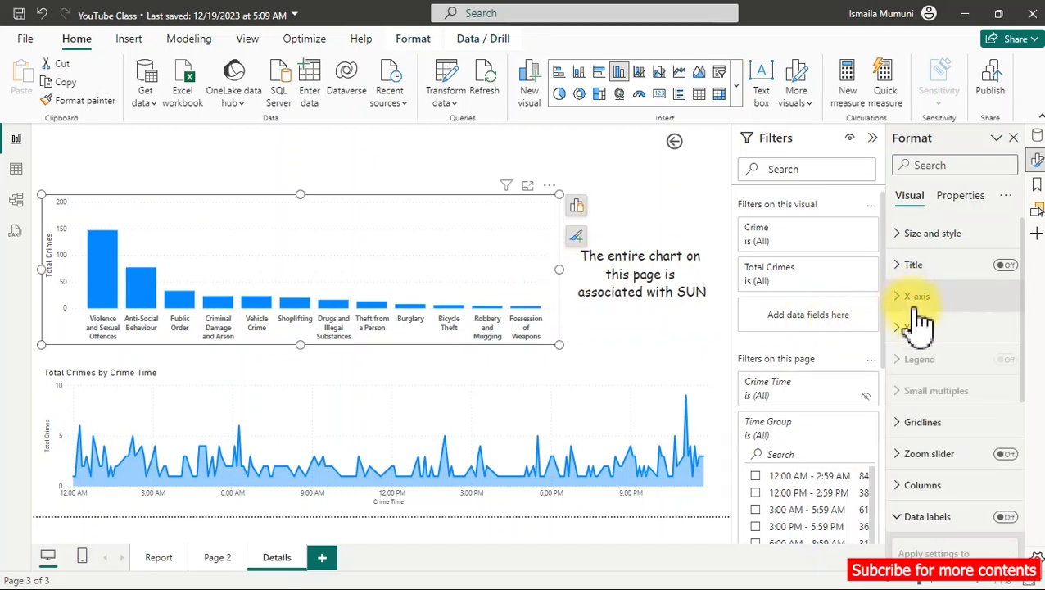
{"action": "left_click", "coordinate": [915, 328]}
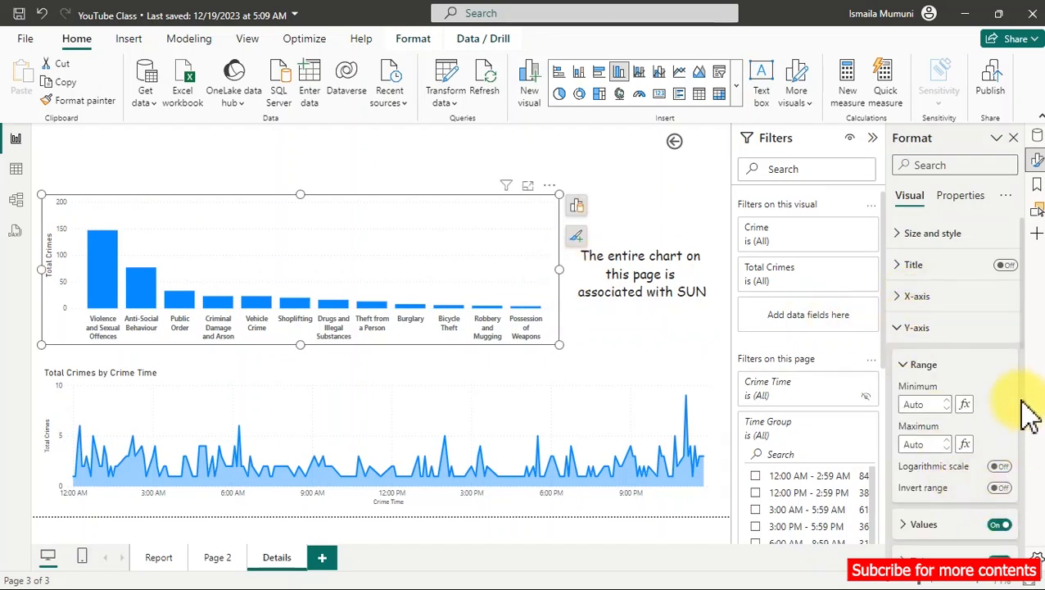
{"action": "left_click", "coordinate": [1022, 333]}
{"action": "left_click_drag", "start_coordinate": [1022, 333], "coordinate": [1026, 369]}
{"action": "left_click", "coordinate": [999, 479]}
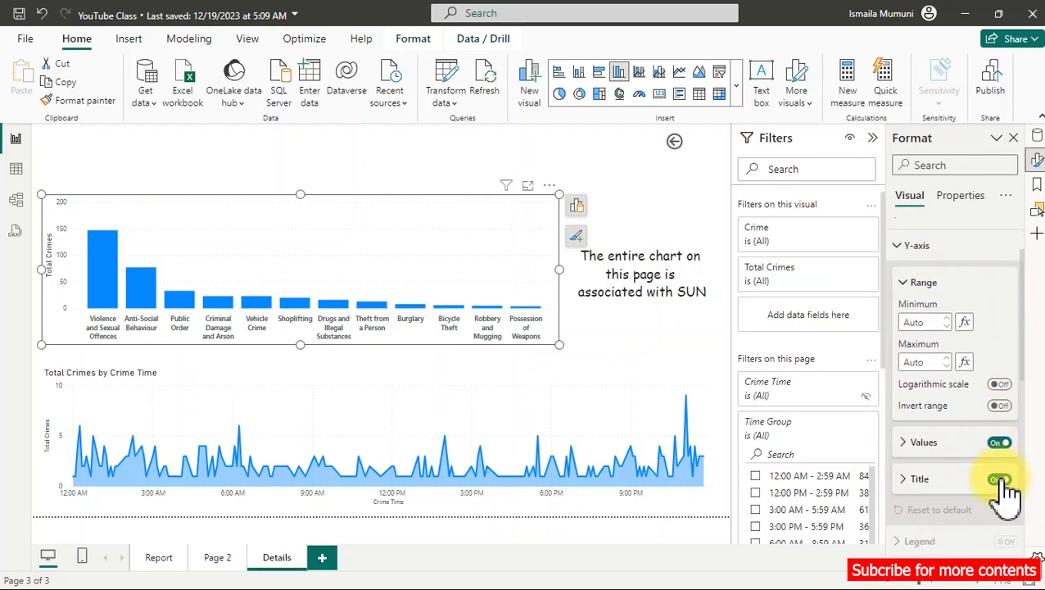
{"action": "left_click", "coordinate": [999, 479]}
{"action": "left_click", "coordinate": [1001, 443]}
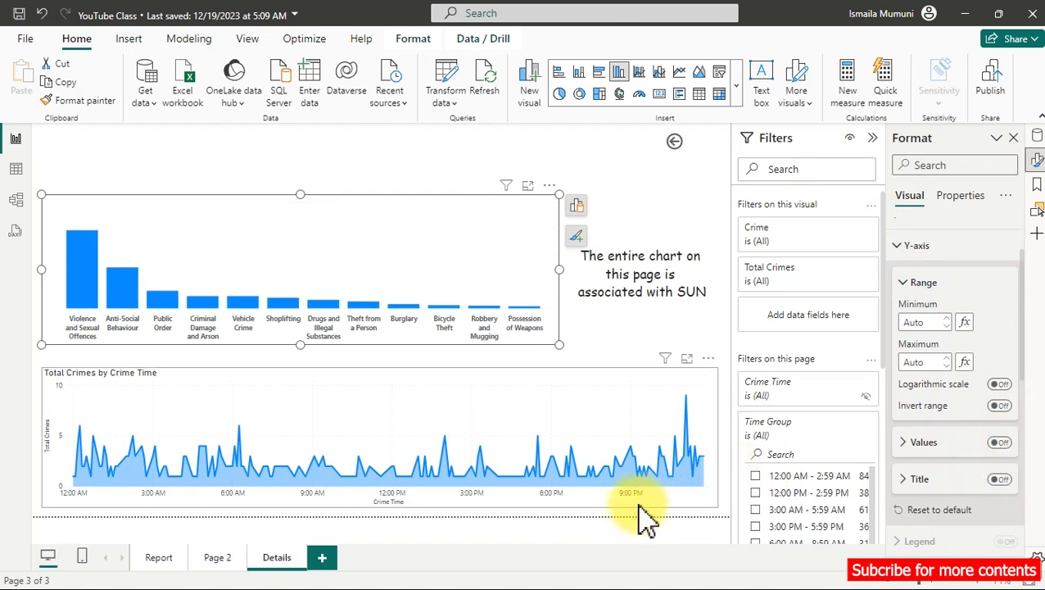
Turn off the Y-axis title of the Total Crimes by Crime Time area chart.
{"action": "left_click", "coordinate": [483, 383]}
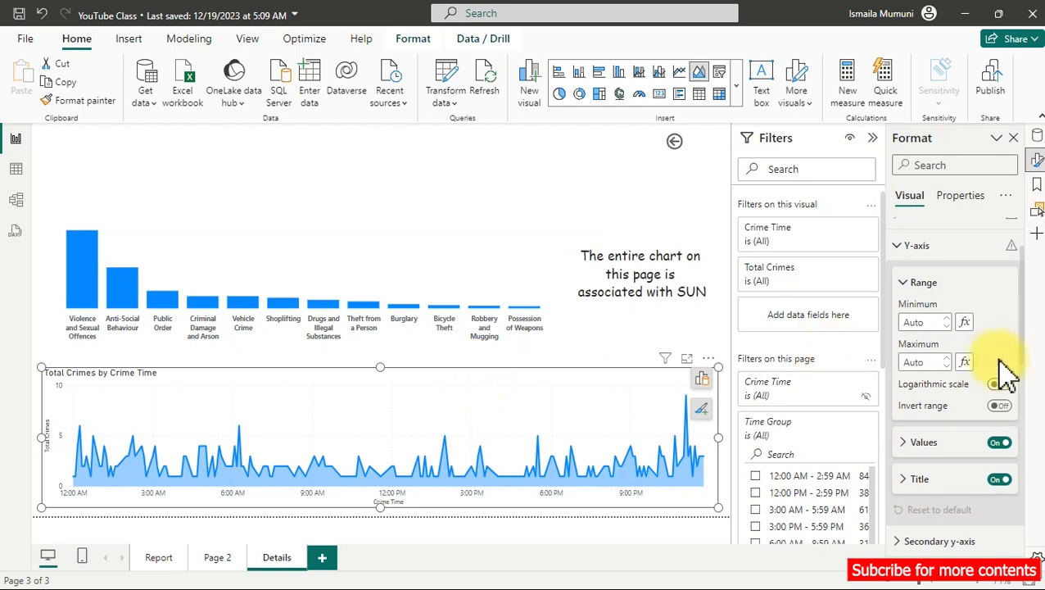
{"action": "left_click", "coordinate": [1000, 479]}
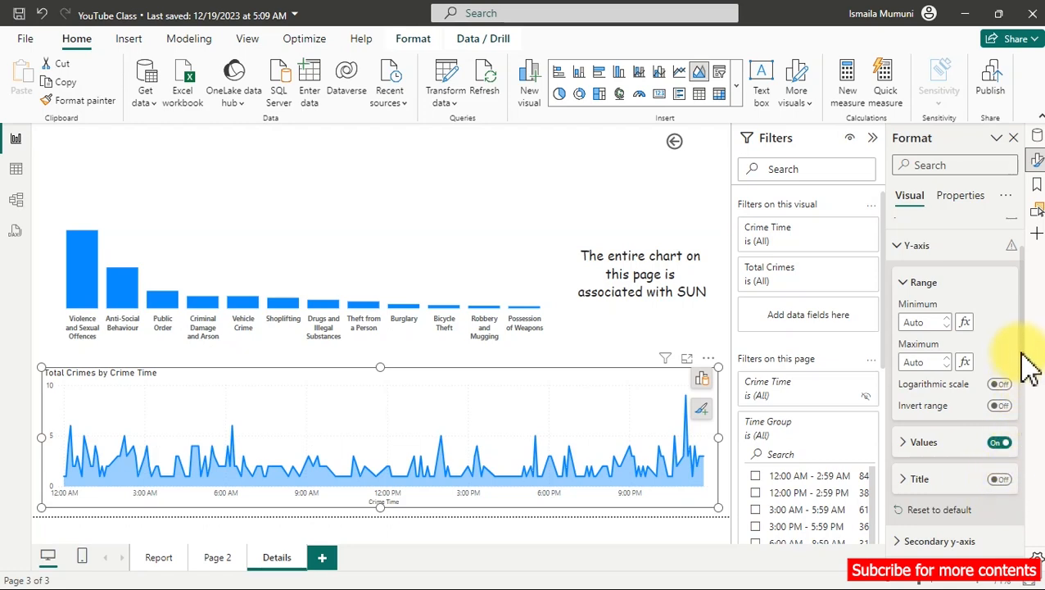
{"action": "scroll", "coordinate": [1027, 348], "scroll_direction": "up", "scroll_amount": 2}
{"action": "scroll", "coordinate": [1027, 343], "scroll_direction": "up", "scroll_amount": 1}
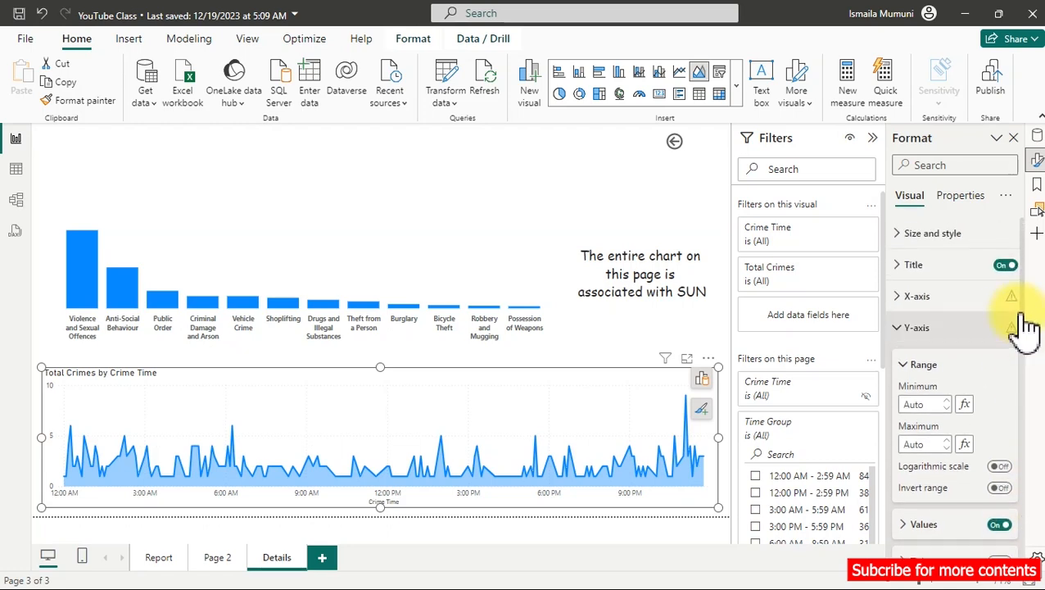
Turn off the X-axis title of the Total Crimes by Crime Time area chart, keeping its X-axis values on.
{"action": "left_click", "coordinate": [921, 298]}
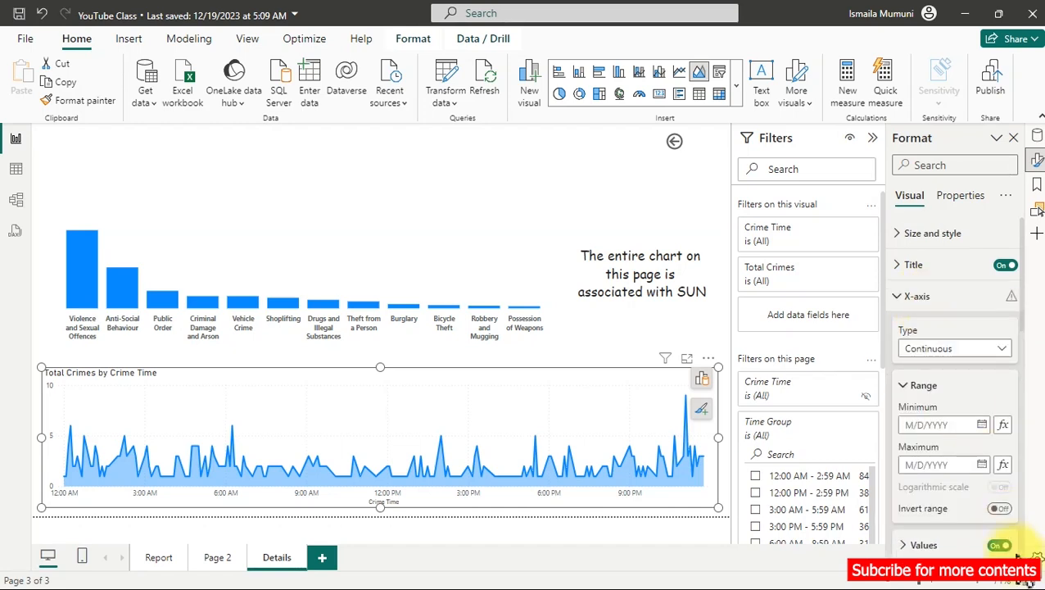
{"action": "left_click", "coordinate": [999, 545]}
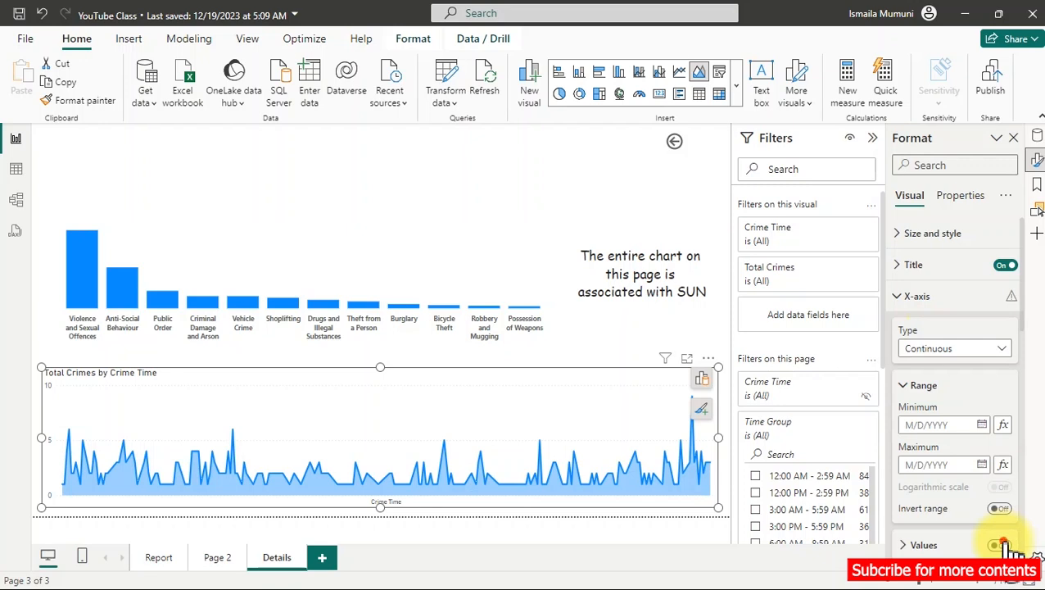
{"action": "left_click", "coordinate": [999, 545]}
{"action": "scroll", "coordinate": [1023, 309], "scroll_direction": "down", "scroll_amount": 3}
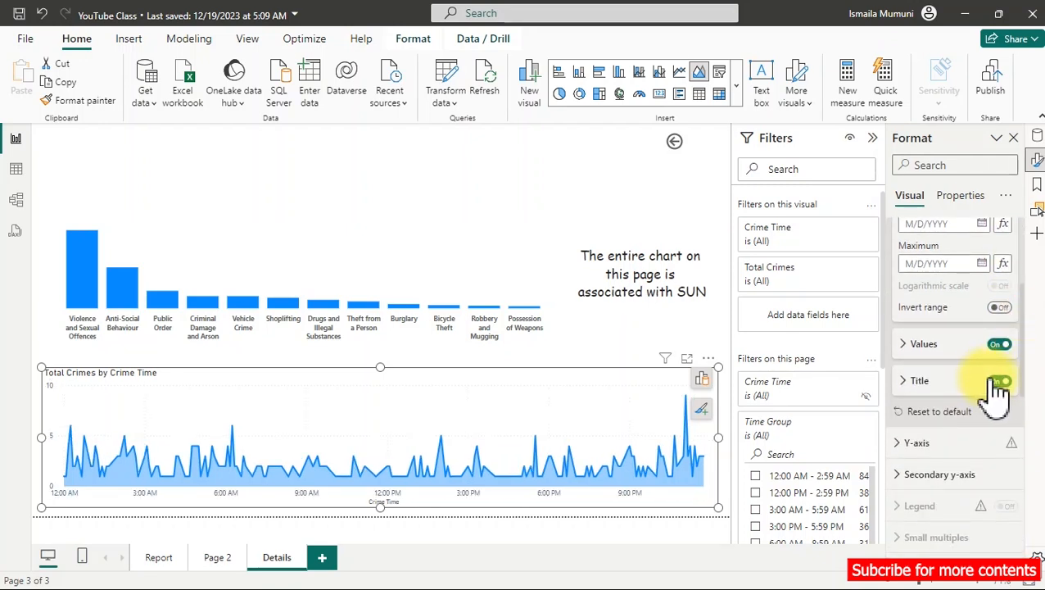
{"action": "left_click", "coordinate": [998, 382]}
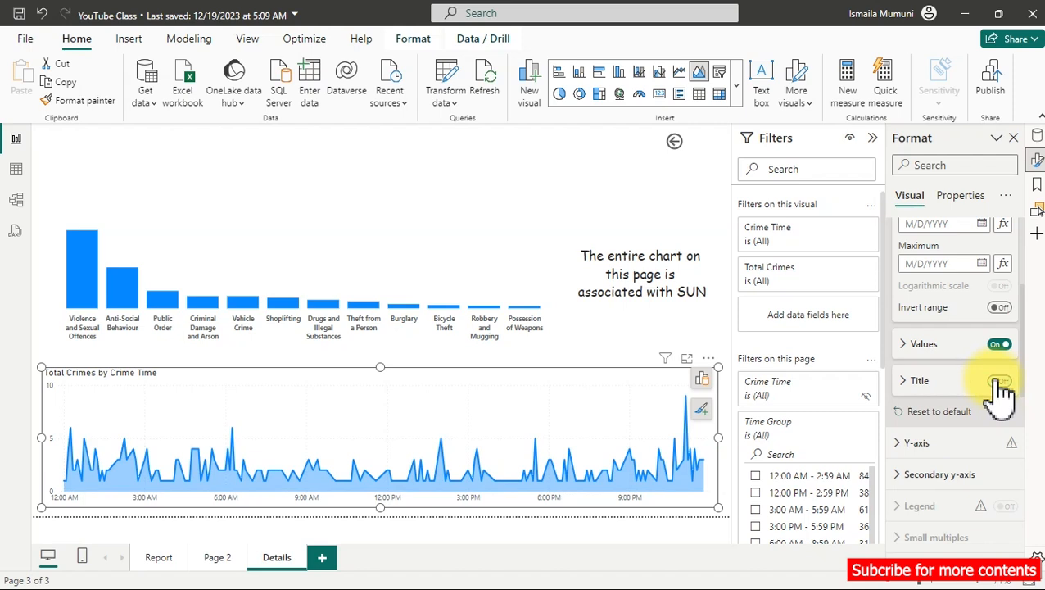
Make the area chart's X-axis values bold and turn off the chart's title.
{"action": "left_click", "coordinate": [904, 344]}
{"action": "left_click", "coordinate": [913, 404]}
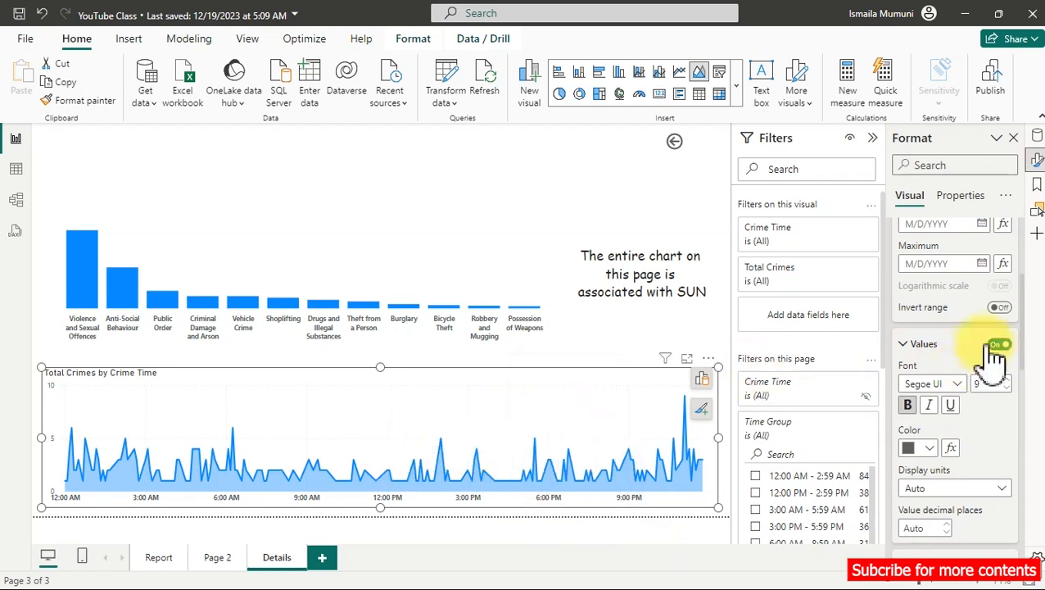
{"action": "scroll", "coordinate": [1007, 311], "scroll_direction": "up", "scroll_amount": 5}
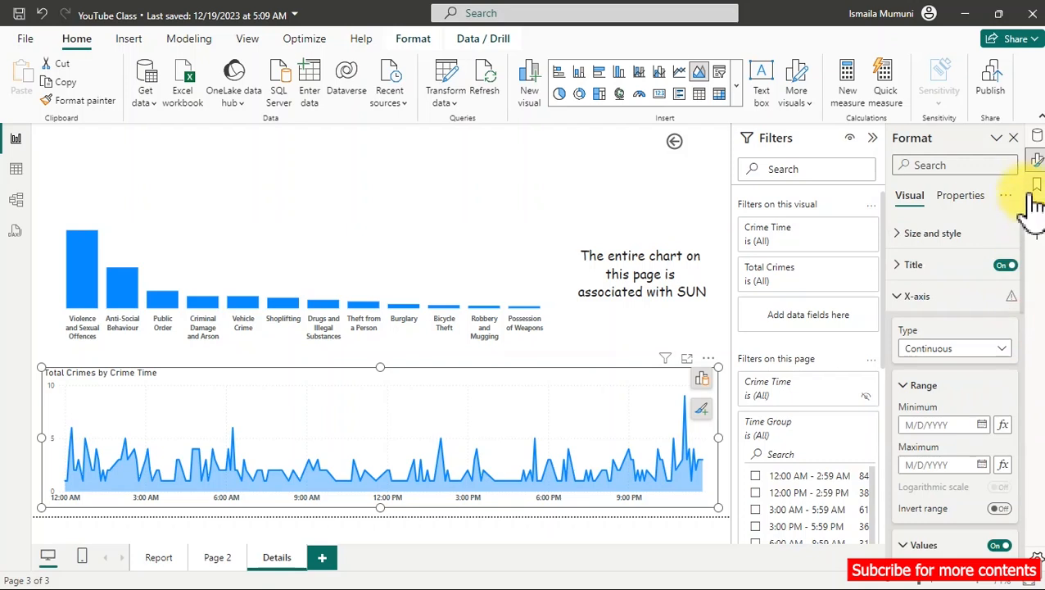
{"action": "left_click", "coordinate": [1005, 267]}
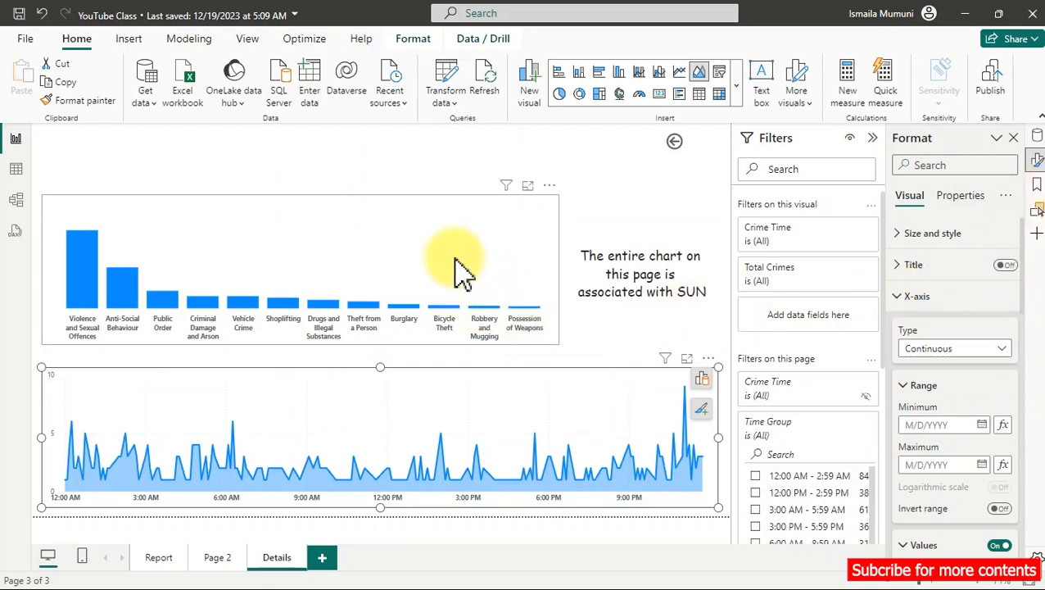
Move the crime-type column chart and the message card slightly up the page to leave room above the area chart.
{"action": "left_click_drag", "start_coordinate": [458, 263], "coordinate": [461, 247]}
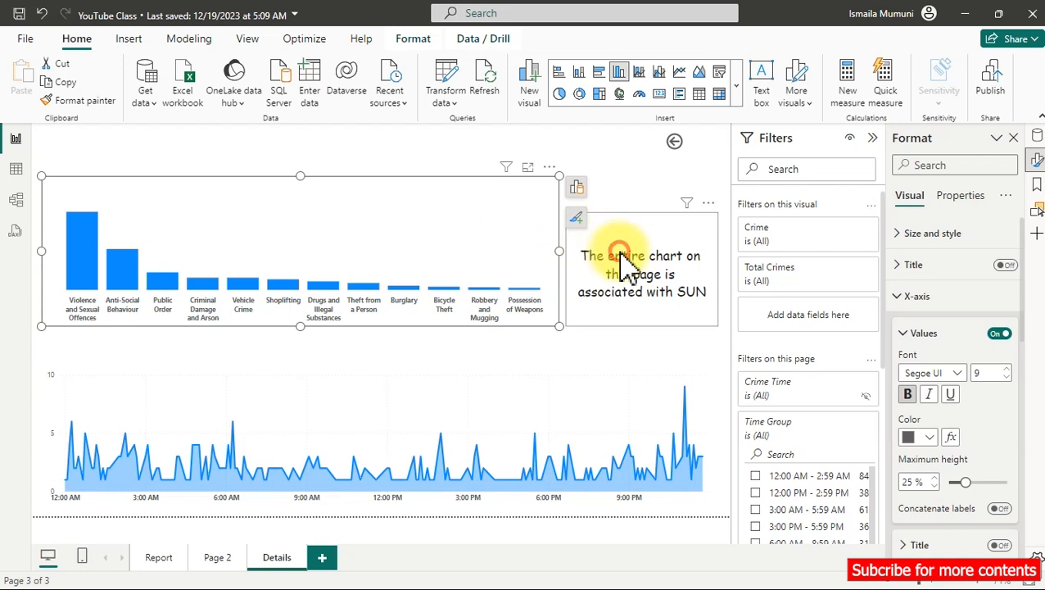
{"action": "left_click_drag", "start_coordinate": [622, 263], "coordinate": [624, 256]}
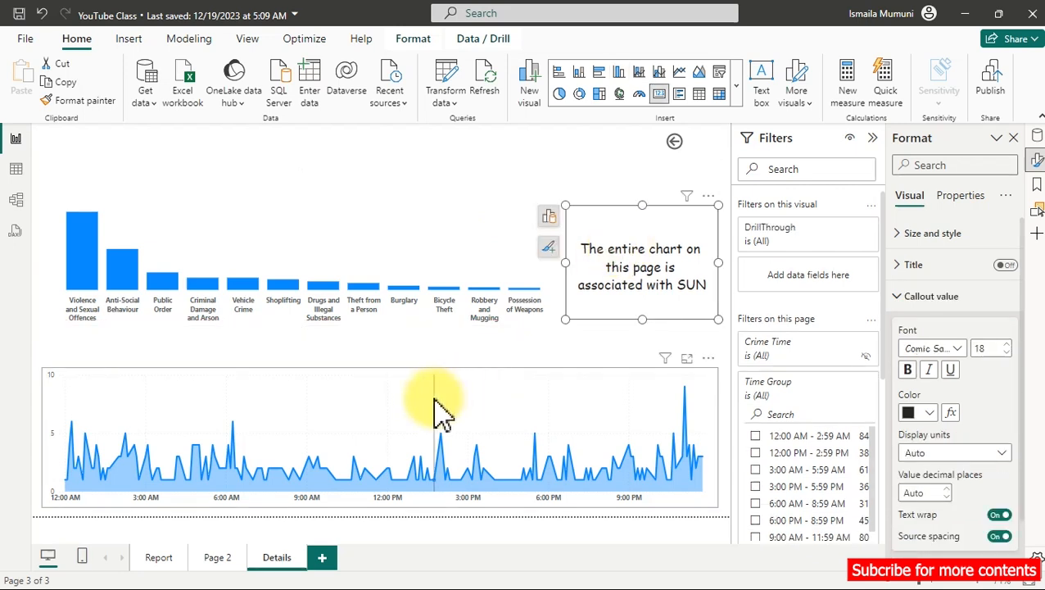
{"action": "left_click", "coordinate": [482, 348]}
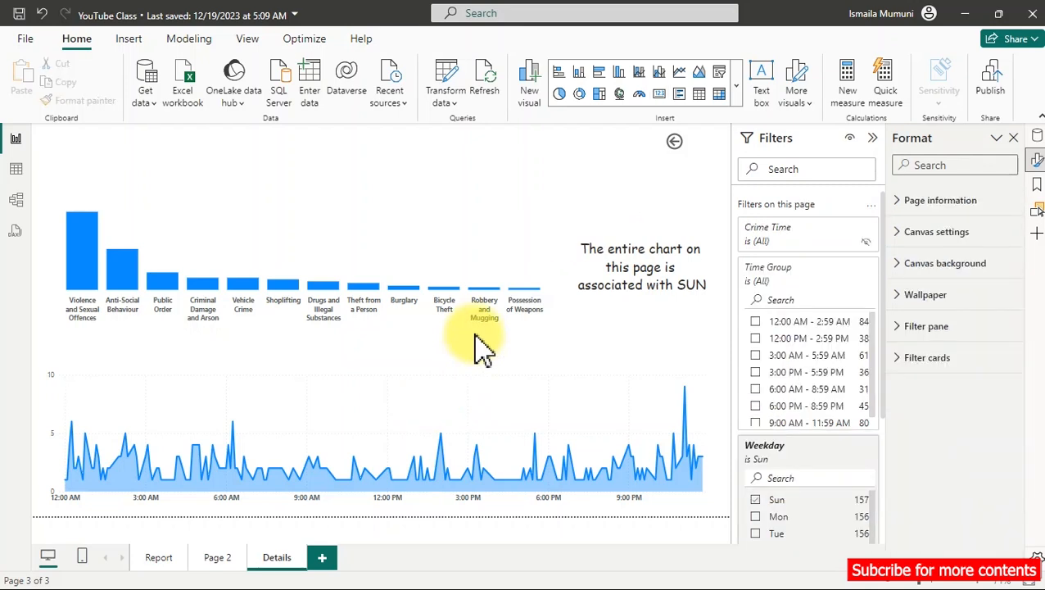
Add a compact text box reading "Dangerous Crime Time" at font size 18 and place it right of centre above the area chart.
{"action": "left_click", "coordinate": [766, 82]}
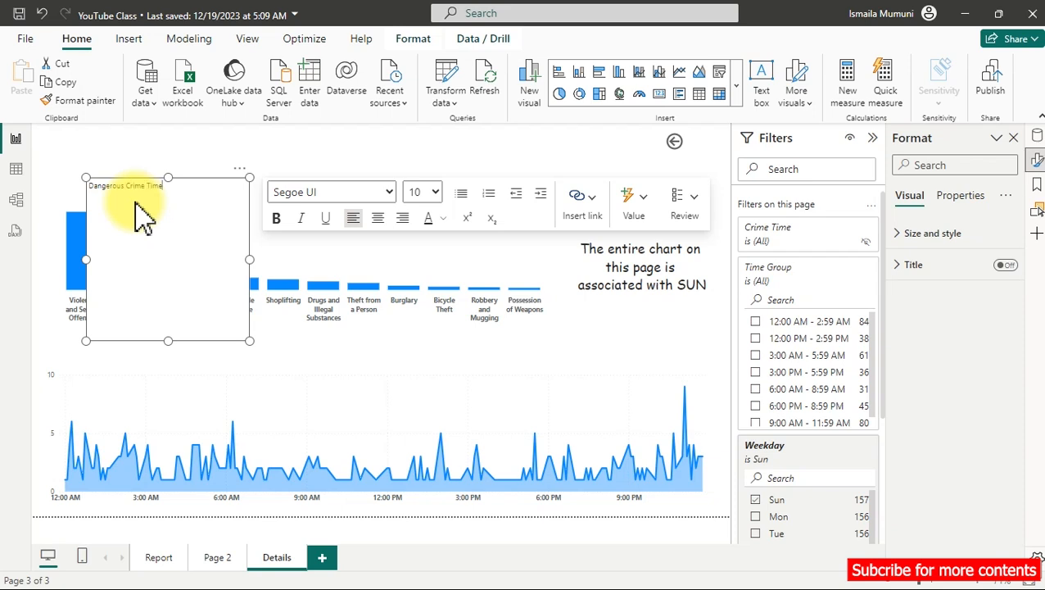
{"action": "key", "text": "ctrl+a"}
{"action": "left_click", "coordinate": [421, 193]}
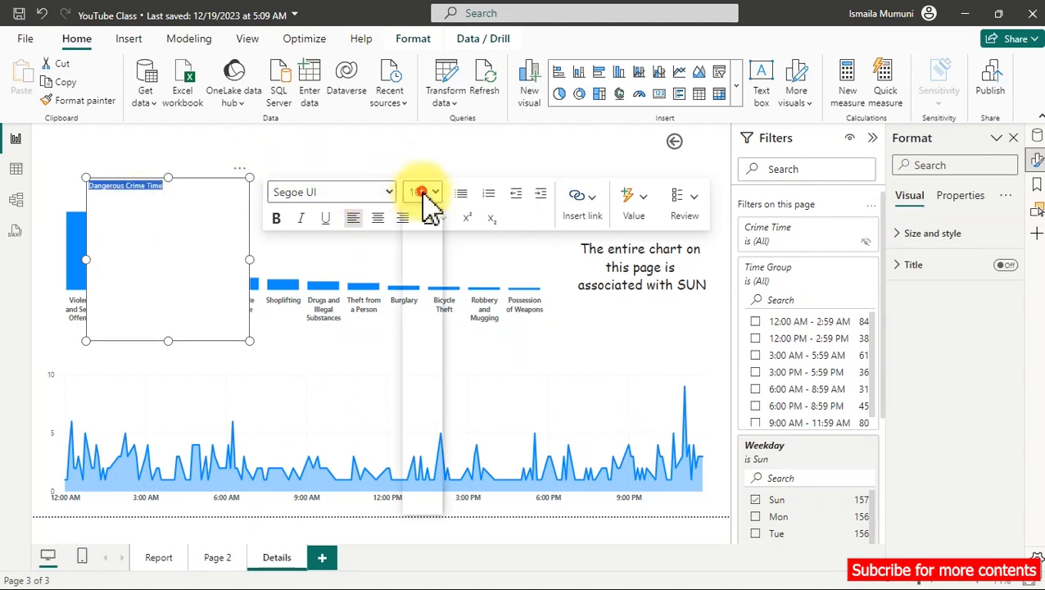
{"action": "left_click", "coordinate": [418, 303]}
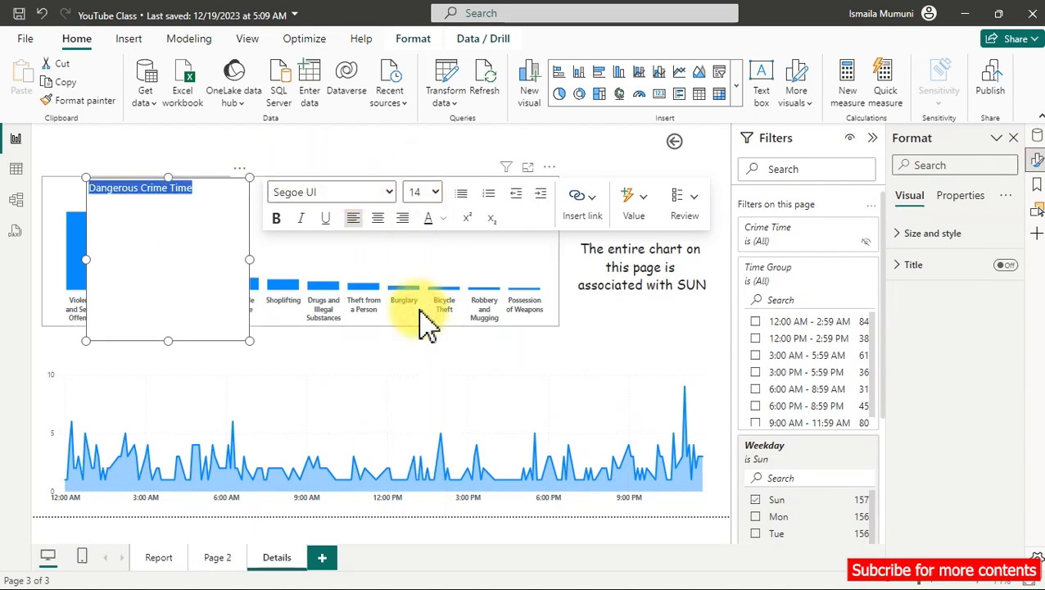
{"action": "left_click_drag", "start_coordinate": [248, 343], "coordinate": [226, 220]}
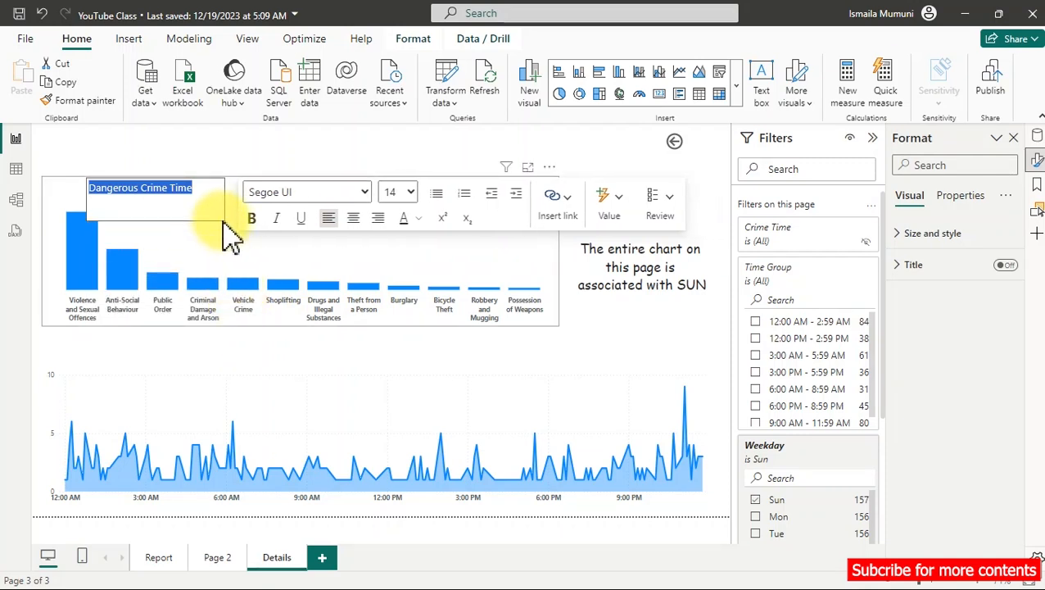
{"action": "left_click", "coordinate": [413, 193]}
{"action": "left_click", "coordinate": [408, 335]}
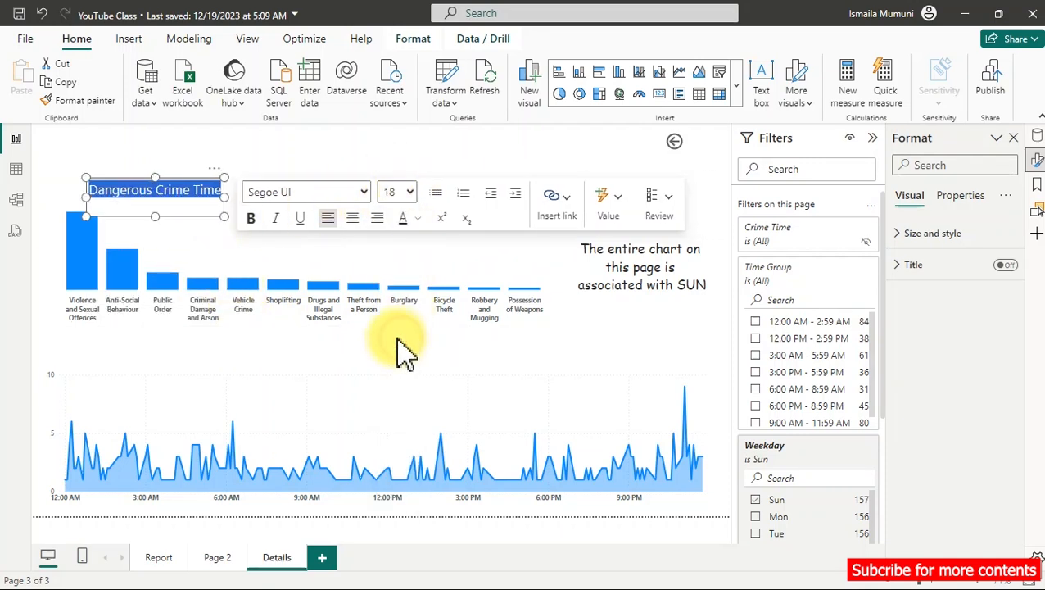
{"action": "left_click_drag", "start_coordinate": [219, 180], "coordinate": [602, 348]}
Make the word "Dangerous" bold and red, and widen the text box so the whole heading fits on one line.
{"action": "left_click", "coordinate": [534, 358]}
{"action": "left_click_drag", "start_coordinate": [537, 358], "coordinate": [474, 358]}
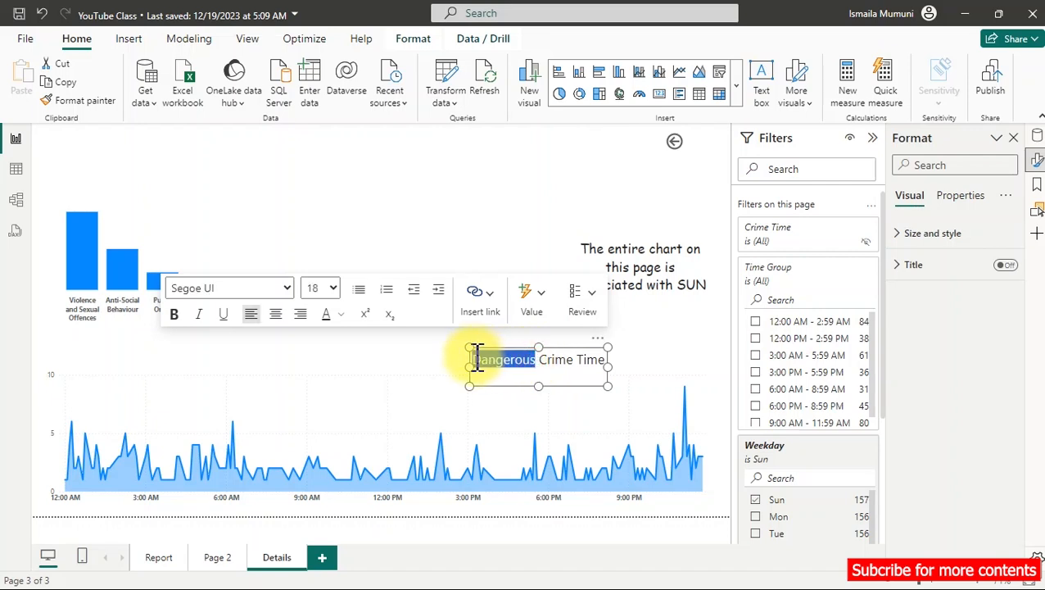
{"action": "left_click", "coordinate": [175, 315]}
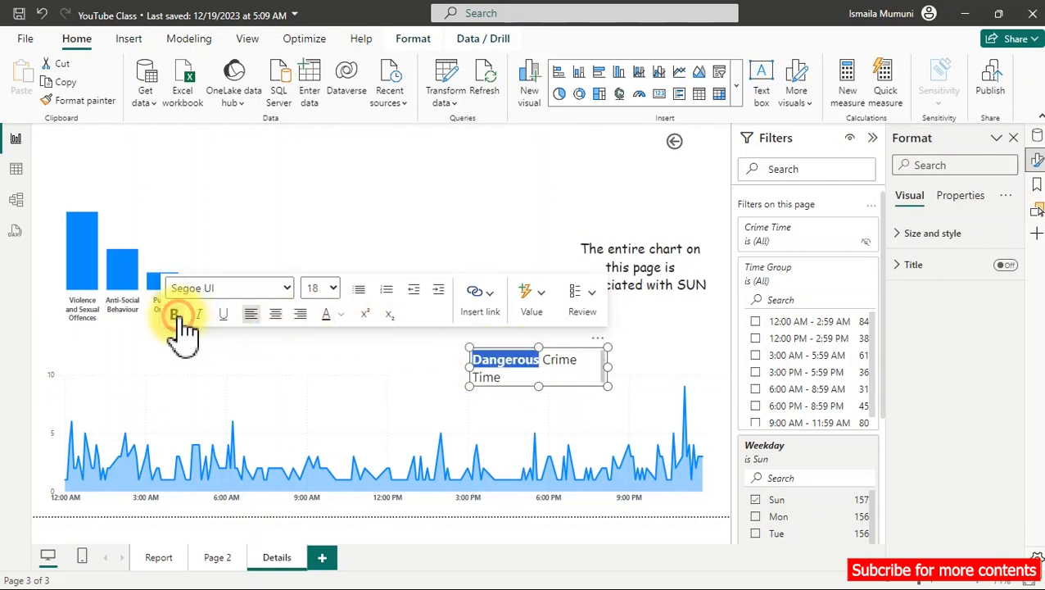
{"action": "left_click", "coordinate": [341, 316]}
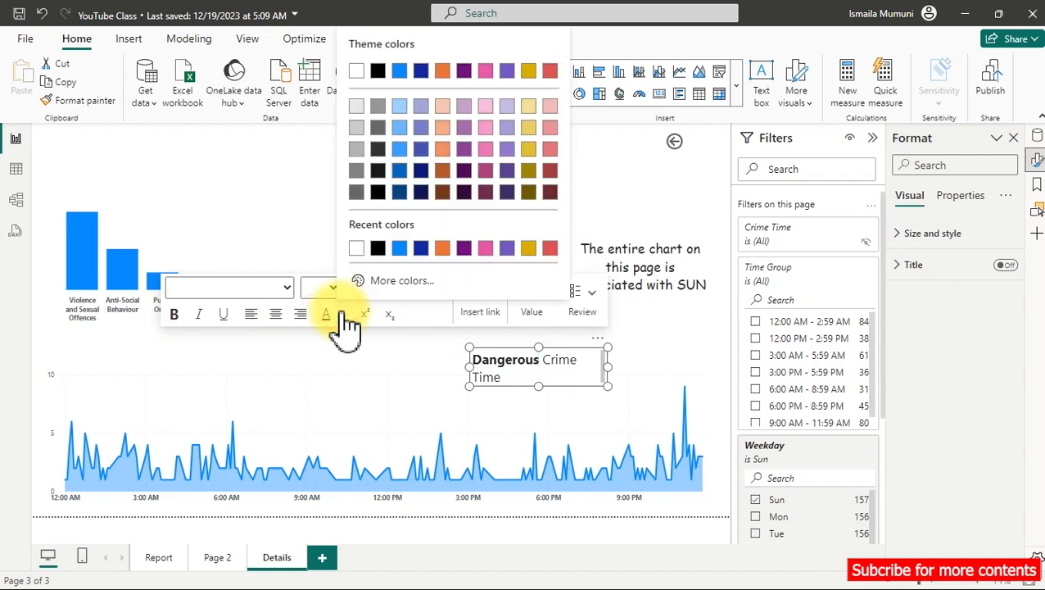
{"action": "left_click", "coordinate": [552, 73]}
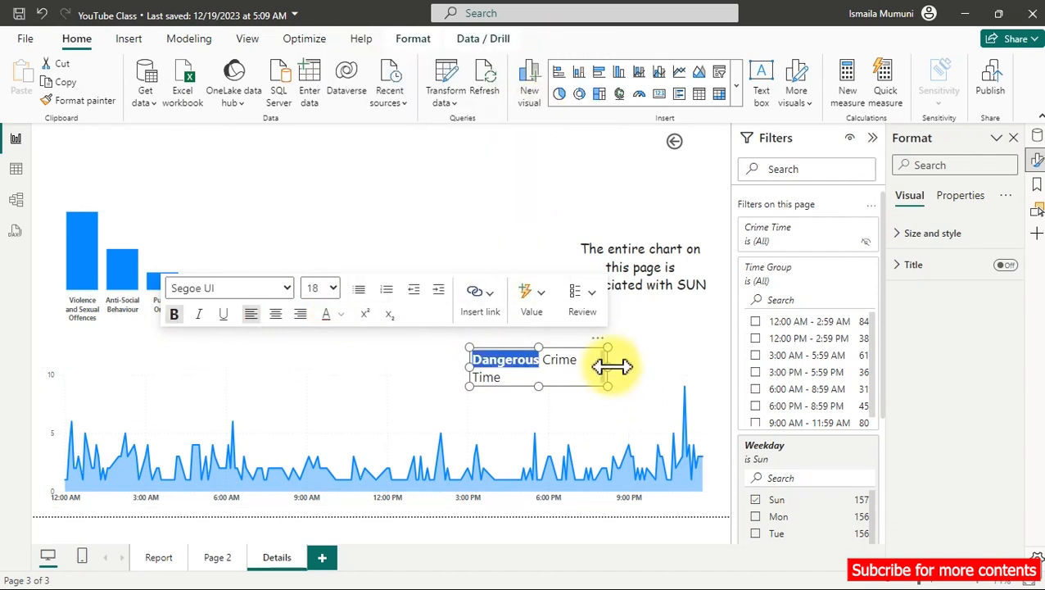
{"action": "left_click_drag", "start_coordinate": [611, 364], "coordinate": [624, 366]}
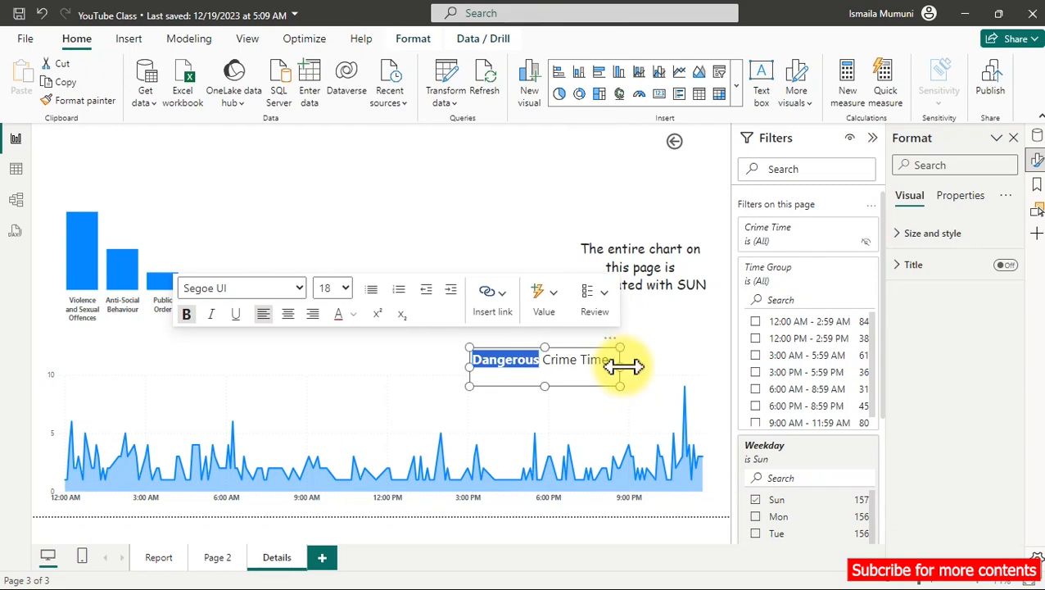
{"action": "left_click", "coordinate": [528, 180]}
{"action": "left_click", "coordinate": [602, 164]}
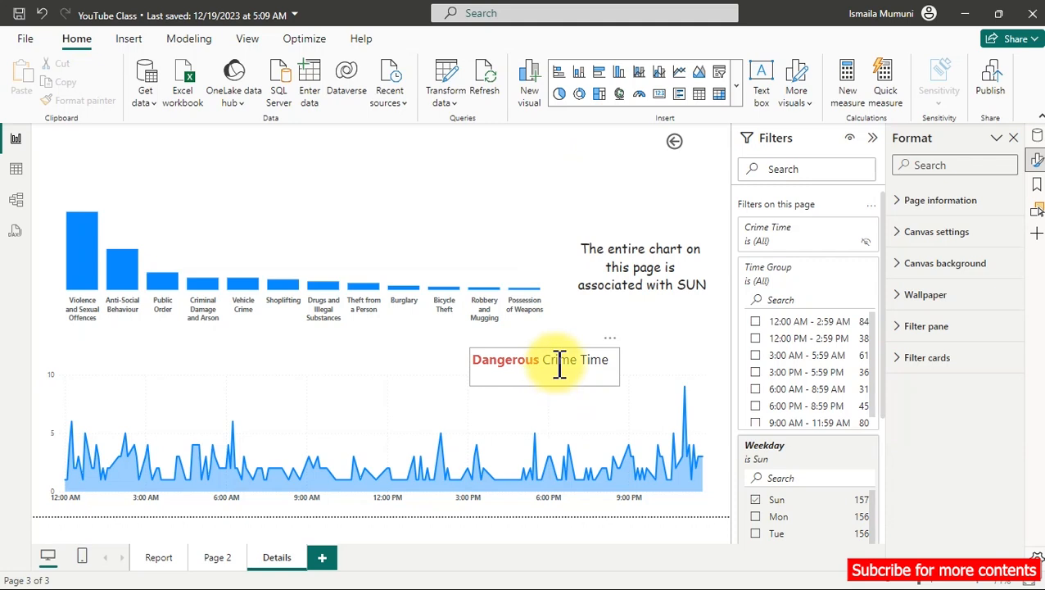
{"action": "left_click", "coordinate": [575, 382]}
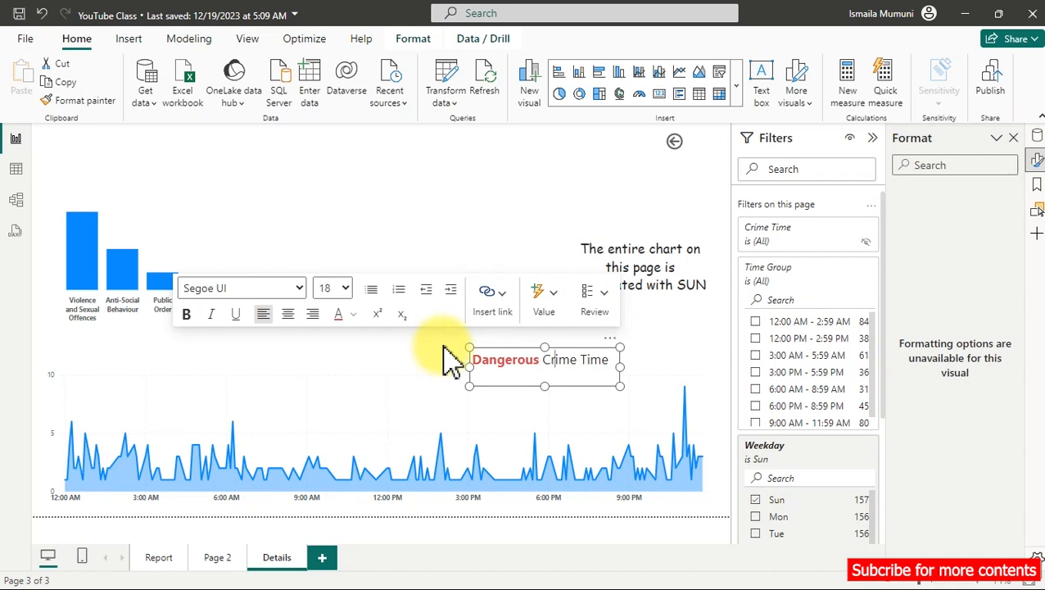
{"action": "left_click", "coordinate": [451, 172]}
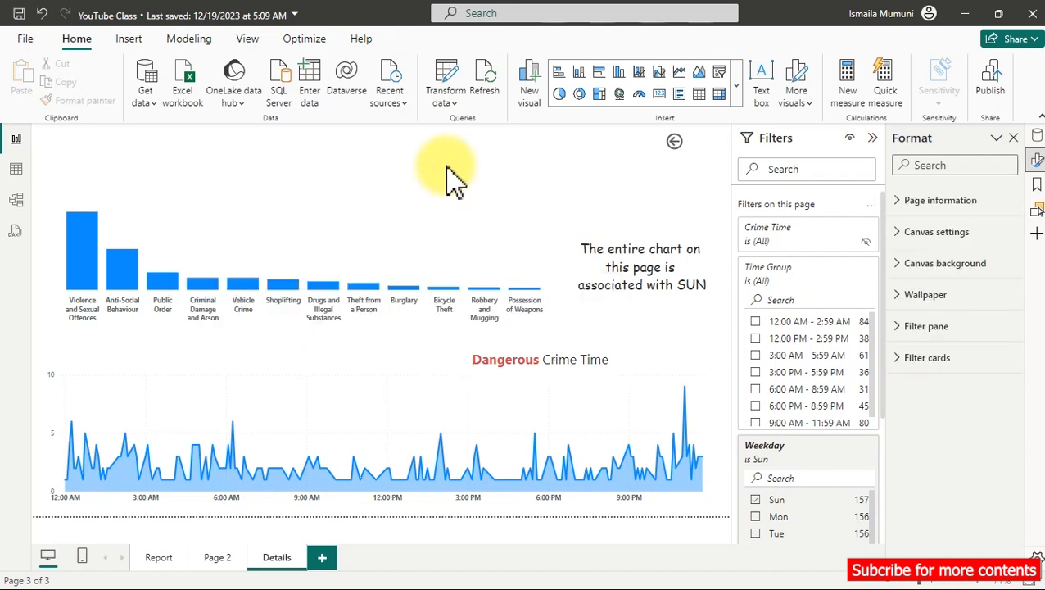
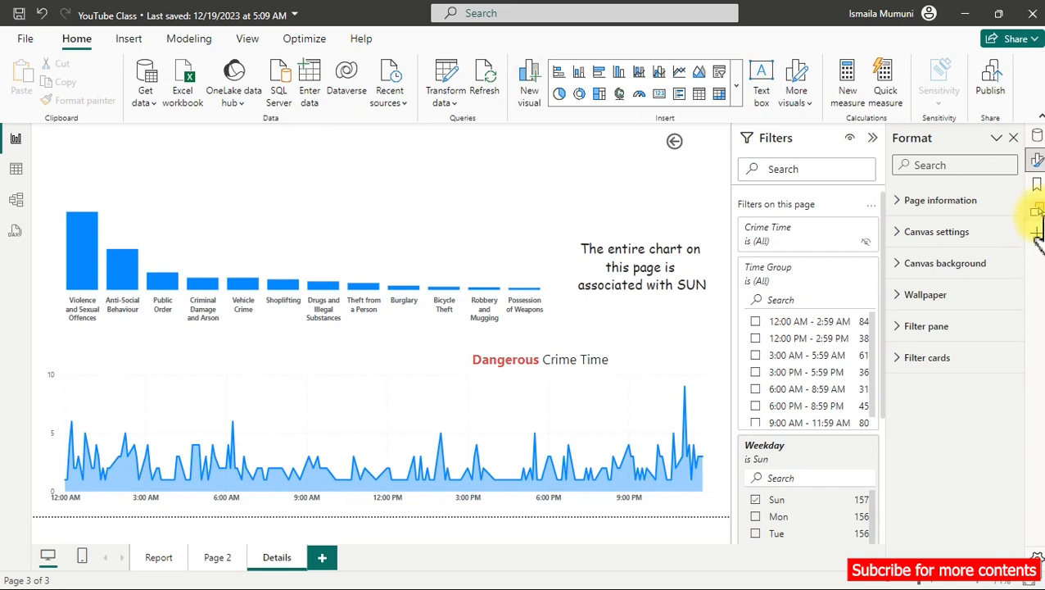
Create a new measure in the Calculations table and name it Check in its formula.
{"action": "left_click", "coordinate": [1037, 136]}
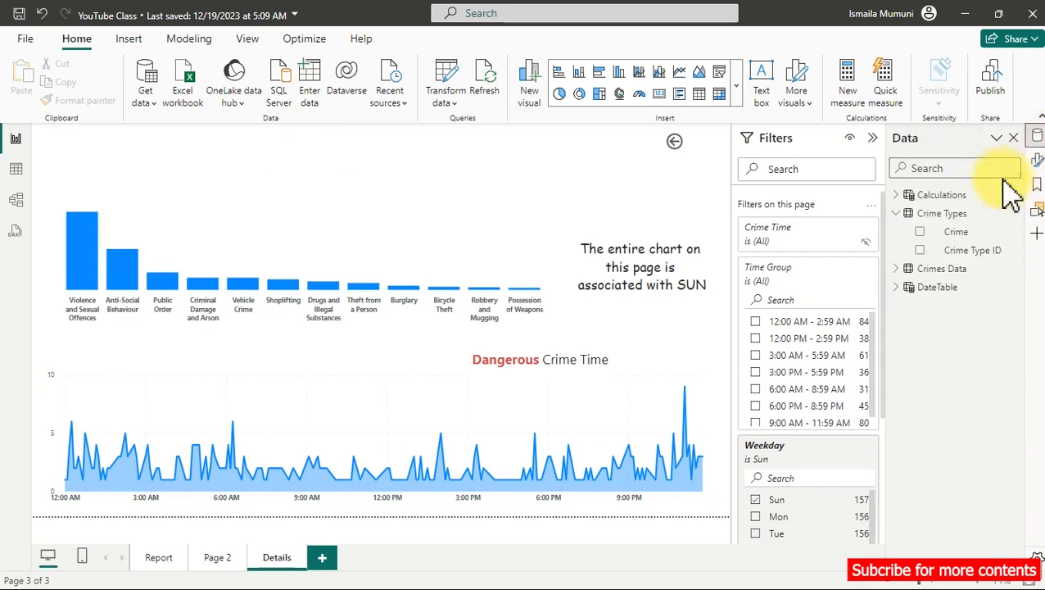
{"action": "right_click", "coordinate": [960, 200]}
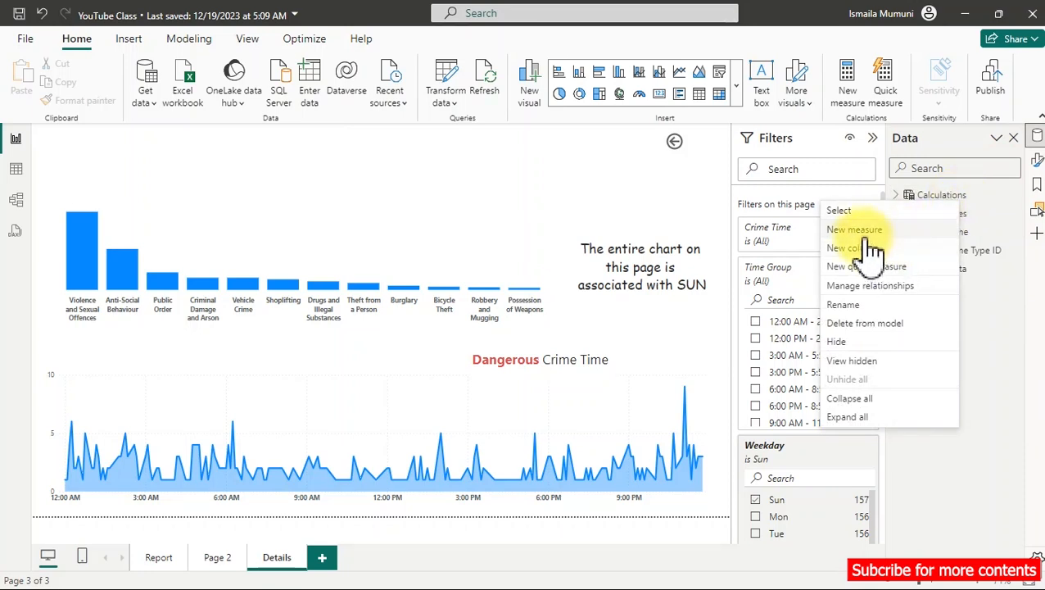
{"action": "key", "text": "Escape"}
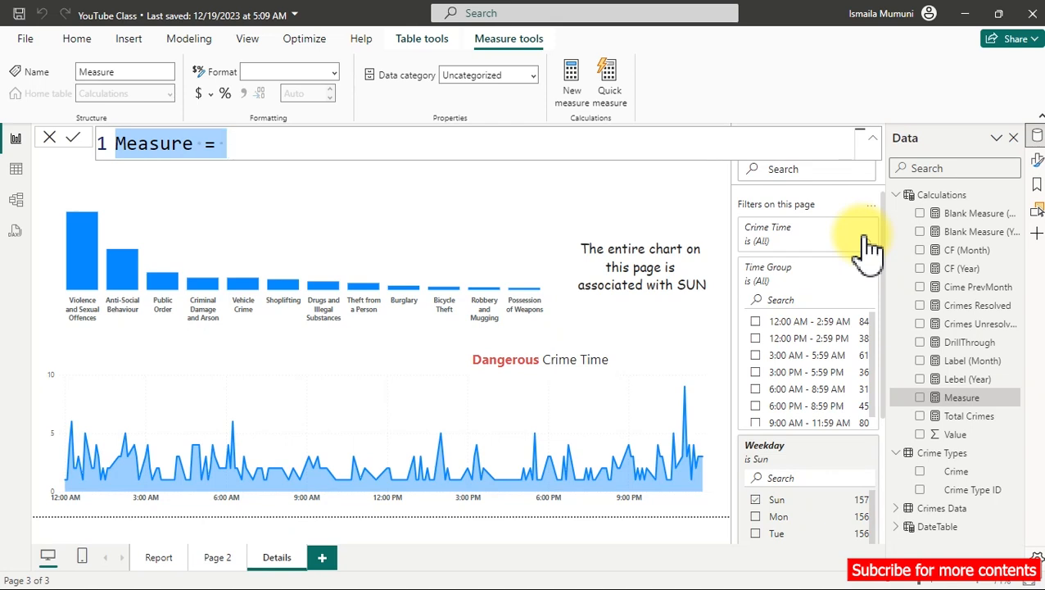
{"action": "type", "text": "M=-"}
{"action": "key", "text": "BackSpace"}
{"action": "key", "text": "BackSpace"}
{"action": "key", "text": "BackSpace"}
{"action": "type", "text": "Che"}
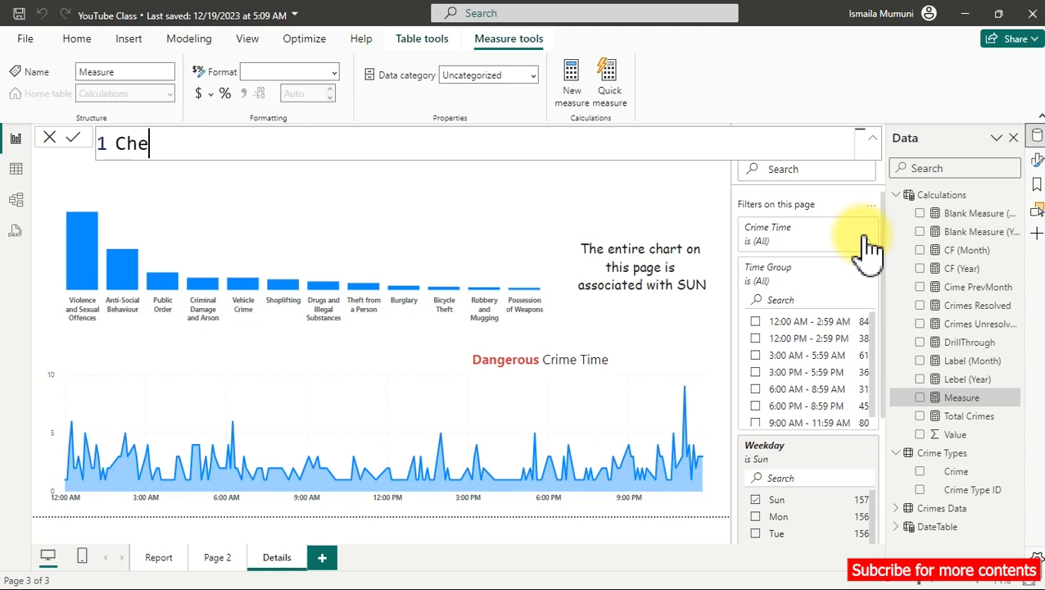
{"action": "type", "text": "ck ="}
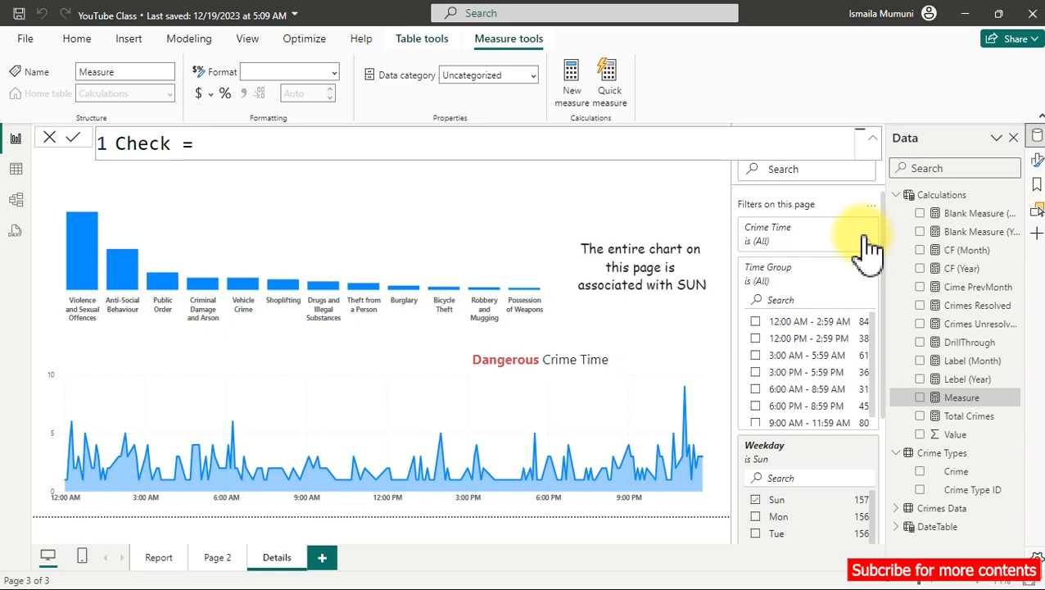
Enter a check mark emoji enclosed in double quotes as the Check measure's formula.
{"action": "key", "text": "super+period"}
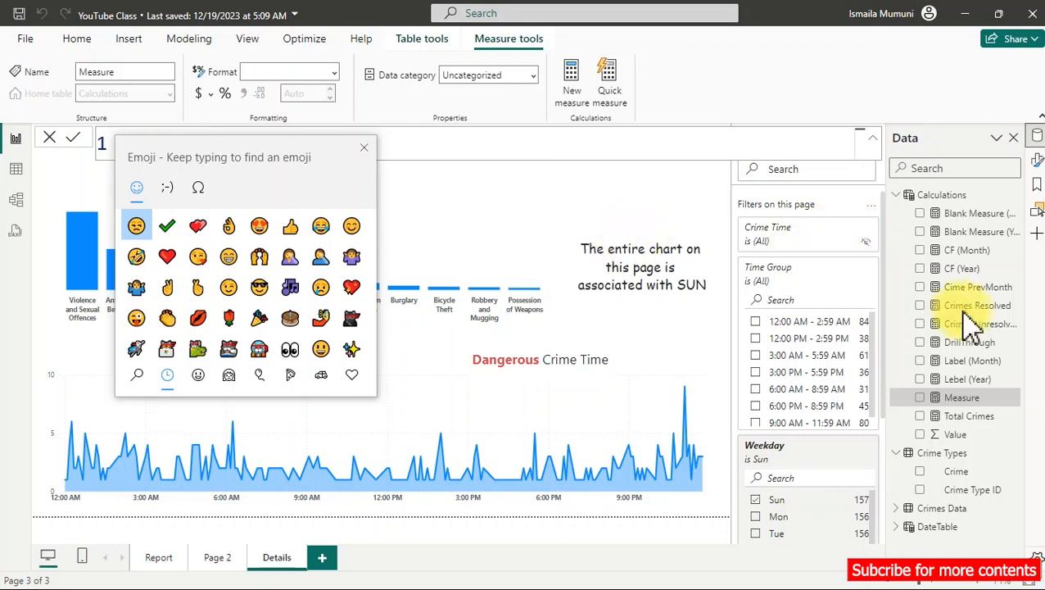
{"action": "left_click_drag", "start_coordinate": [221, 159], "coordinate": [385, 197]}
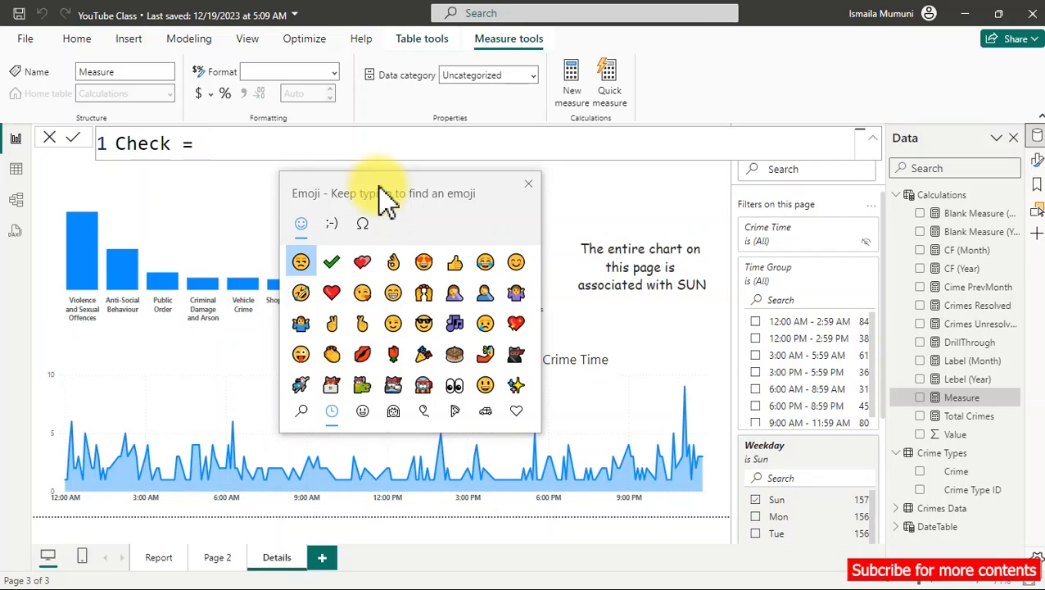
{"action": "left_click", "coordinate": [330, 263]}
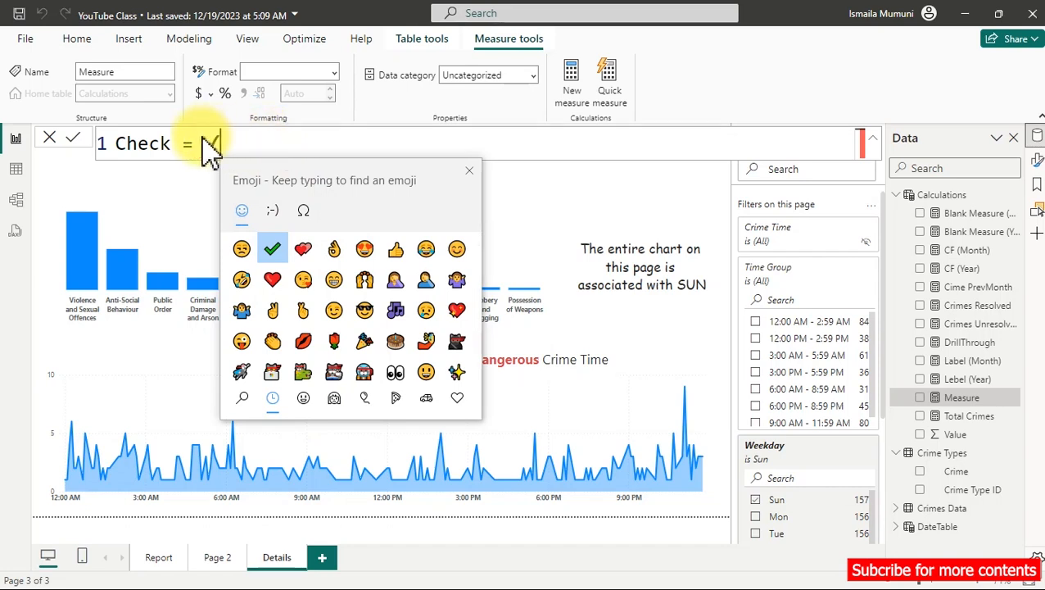
{"action": "type", "text": "\""}
{"action": "key", "text": "Left"}
{"action": "key", "text": "Left"}
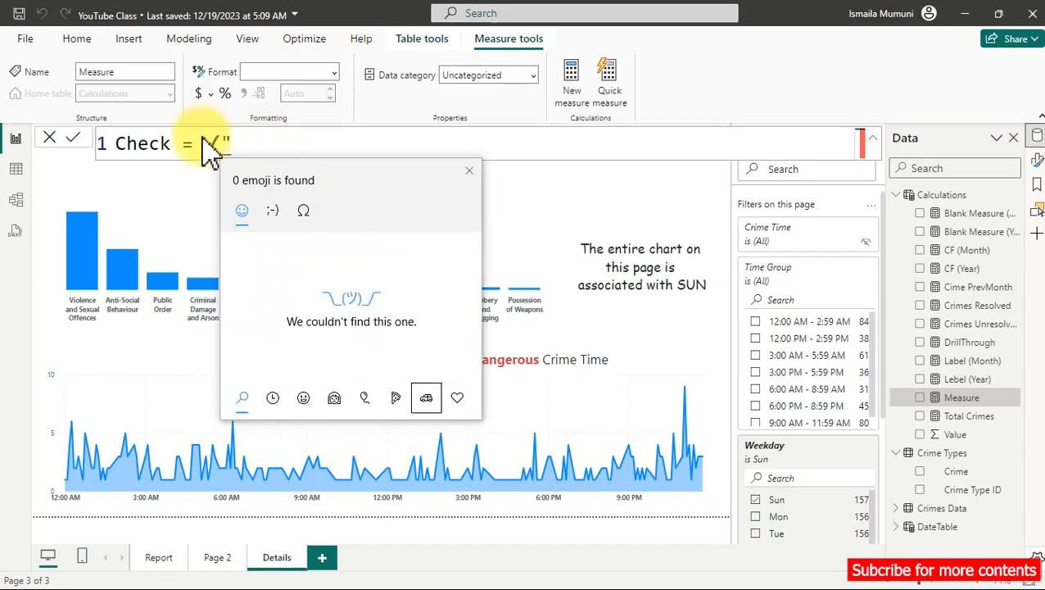
{"action": "key", "text": "Left"}
{"action": "key", "text": "Left"}
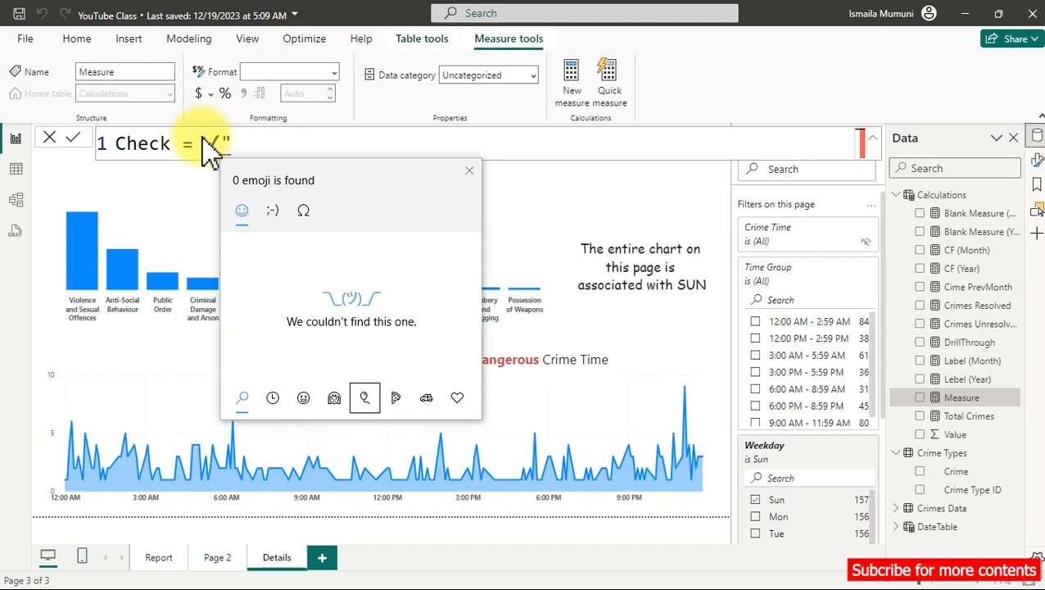
{"action": "left_click", "coordinate": [470, 170]}
{"action": "left_click", "coordinate": [207, 143]}
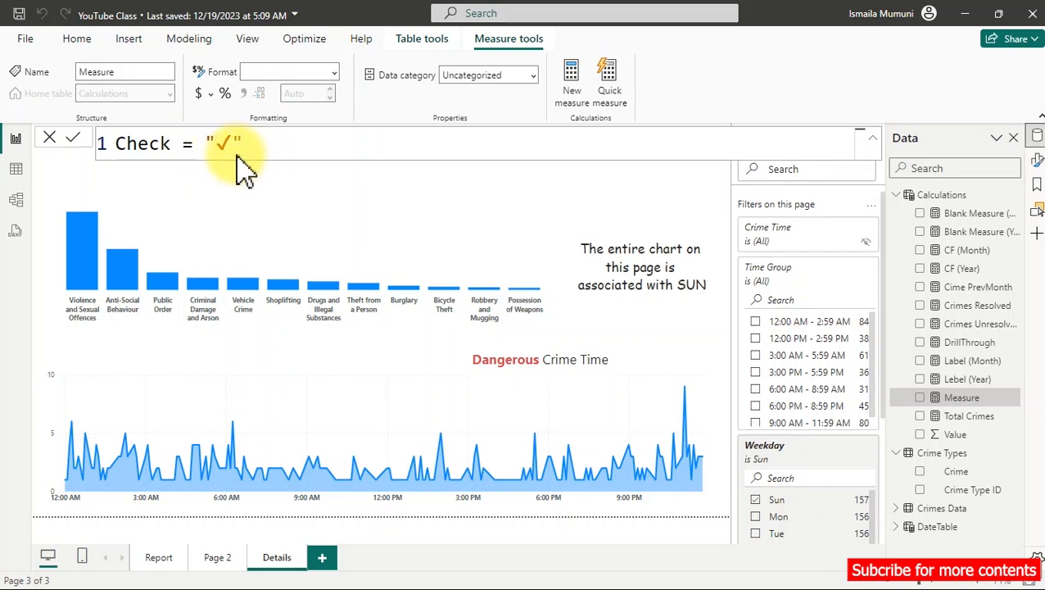
Commit the Check measure and start a new measure named Cross with a quoted text value.
{"action": "left_click", "coordinate": [237, 156]}
{"action": "key", "text": "Return"}
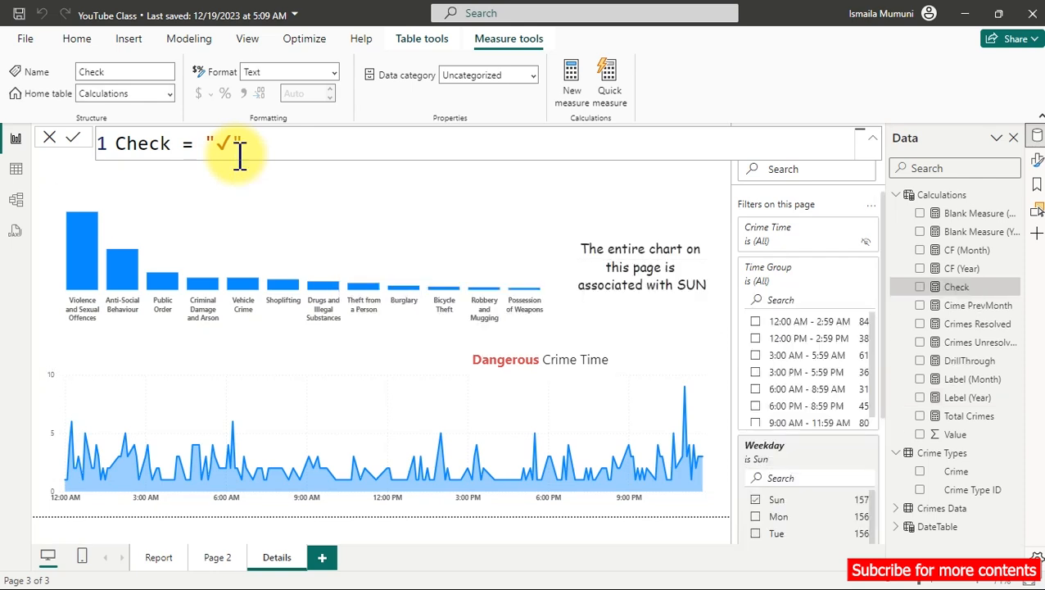
{"action": "left_click", "coordinate": [573, 86]}
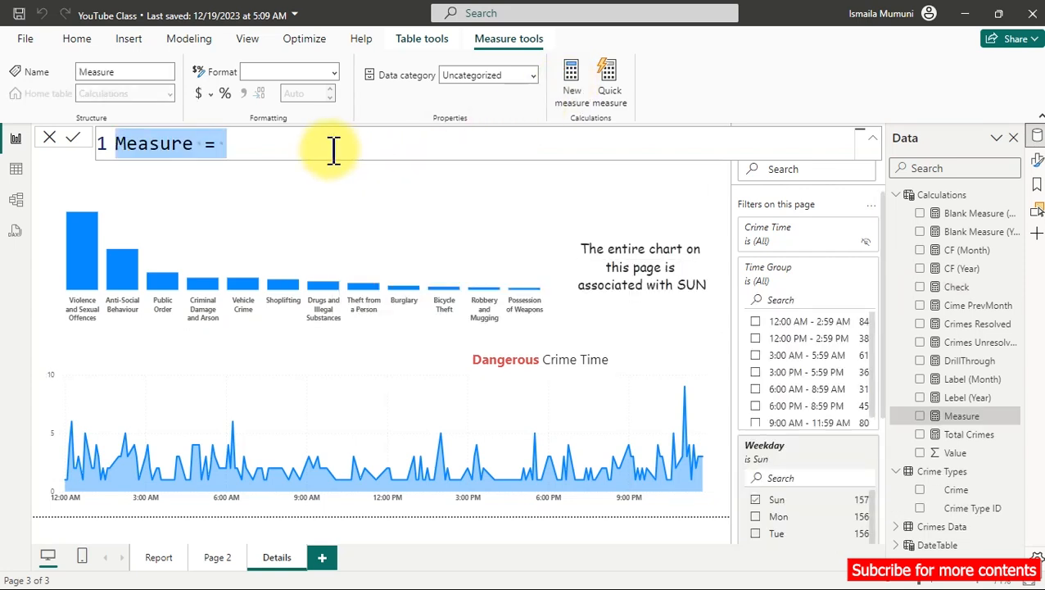
{"action": "type", "text": "Cross = \""}
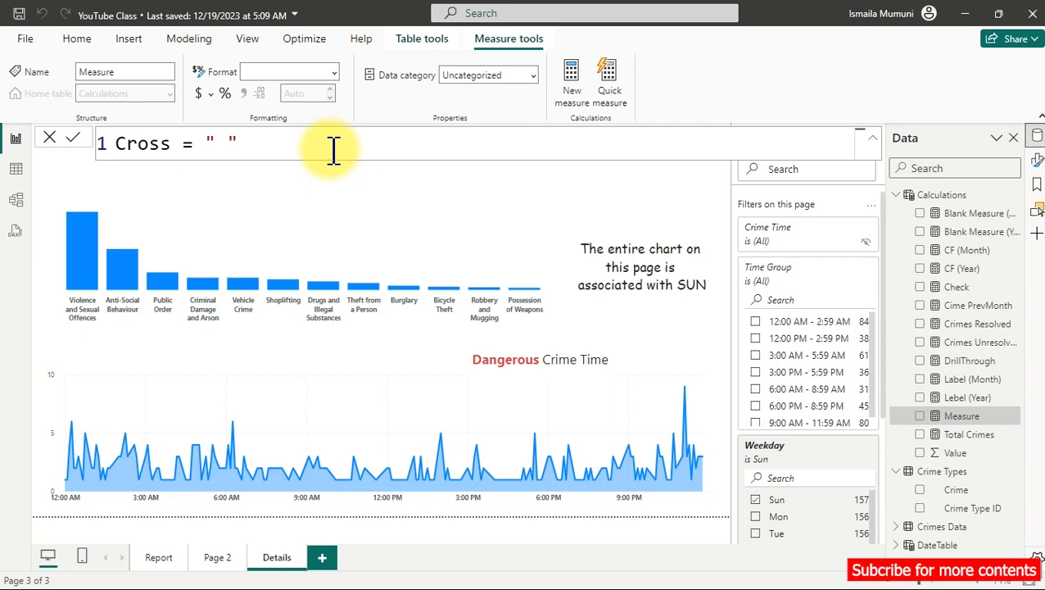
Insert a × from the supplemental symbols as the only character between the Cross measure's quotes and commit the formula.
{"action": "key", "text": "super+period"}
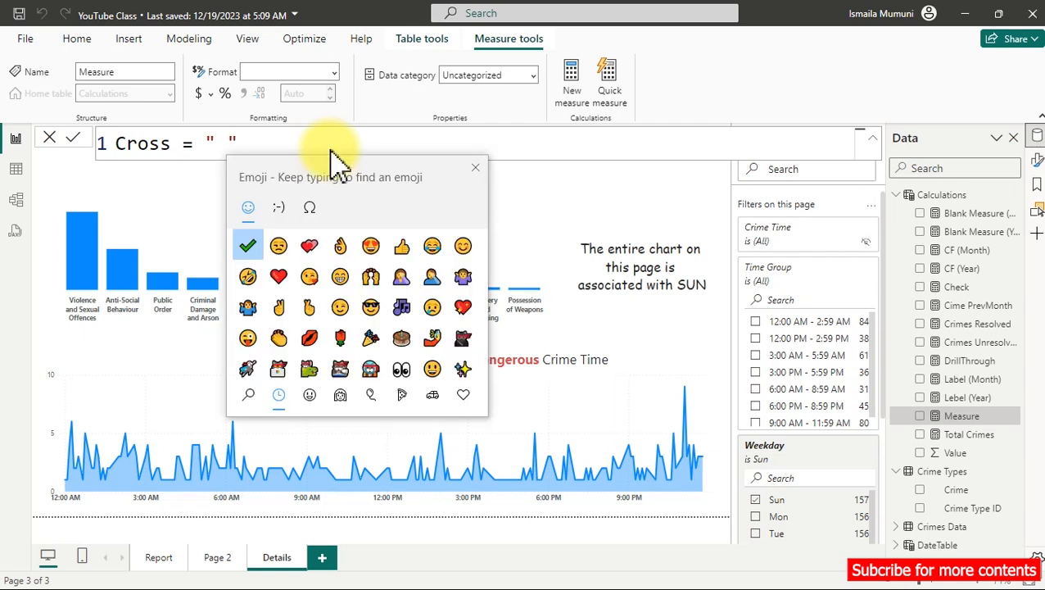
{"action": "left_click", "coordinate": [309, 207]}
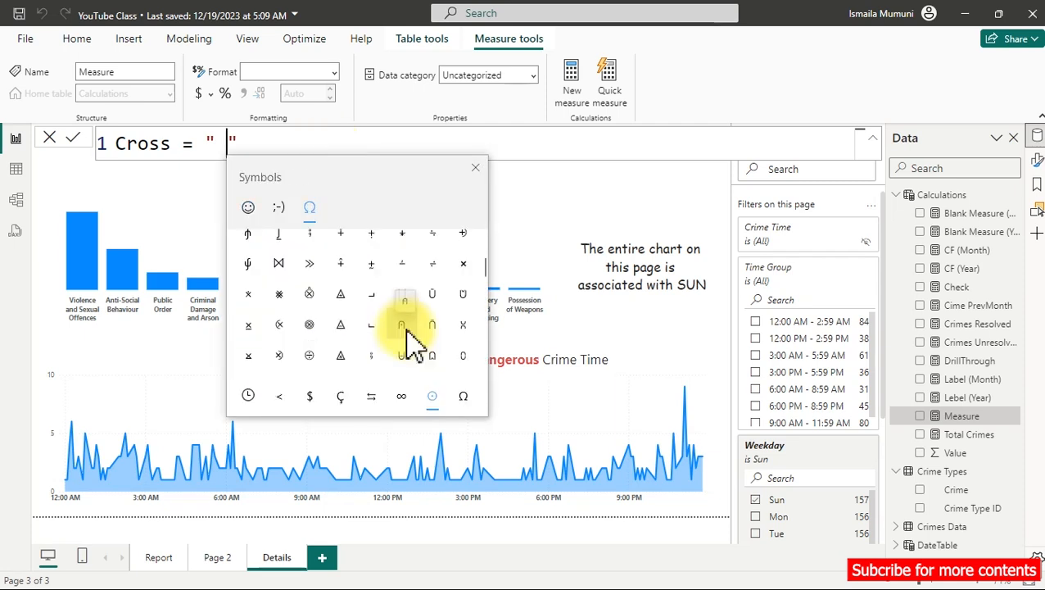
{"action": "left_click", "coordinate": [348, 399]}
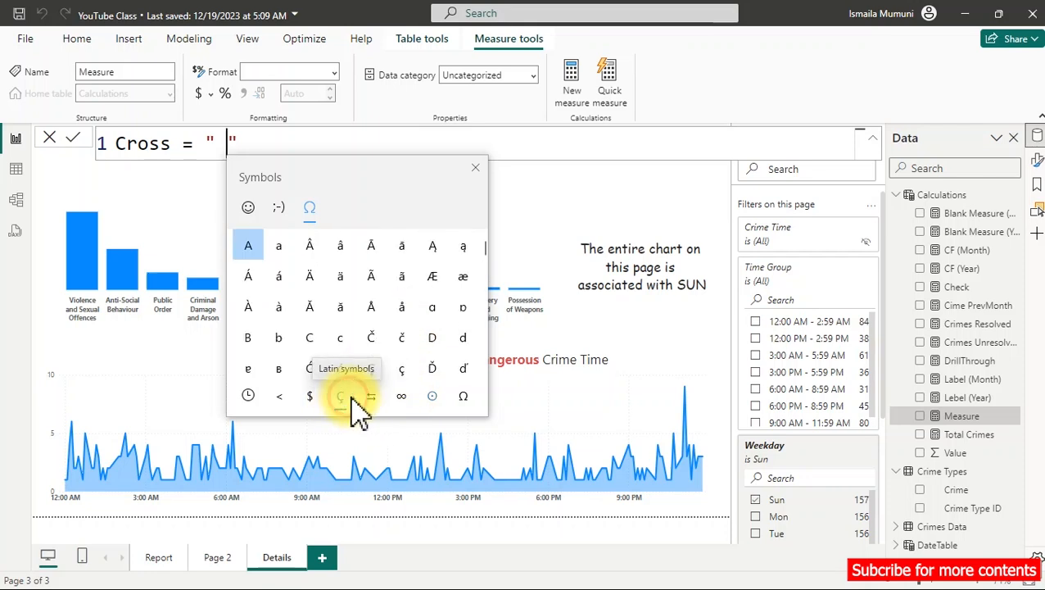
{"action": "left_click", "coordinate": [431, 397]}
{"action": "scroll", "coordinate": [414, 292], "scroll_direction": "down", "scroll_amount": 2}
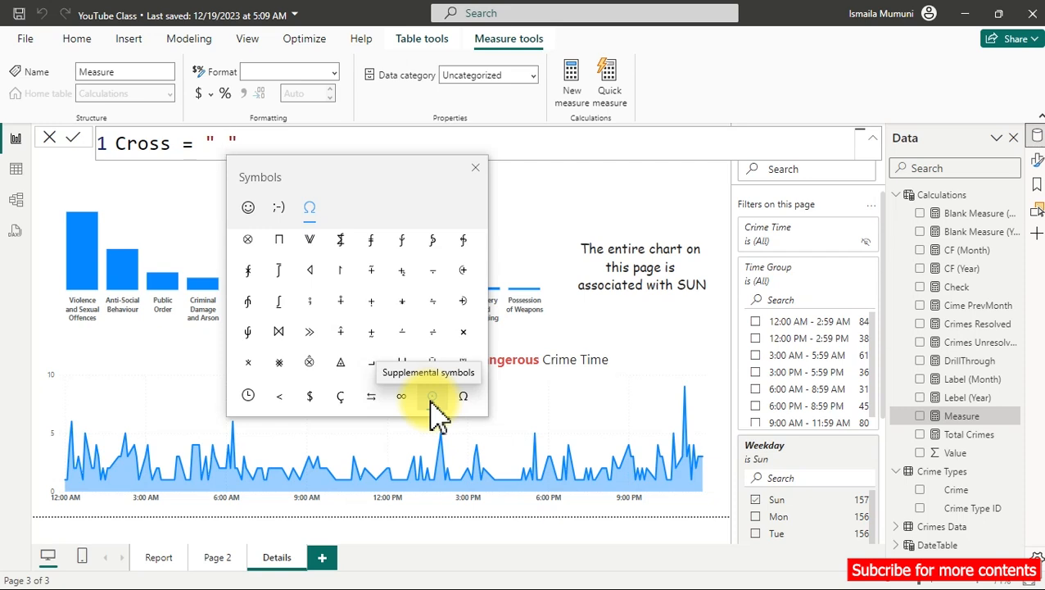
{"action": "left_click", "coordinate": [463, 331]}
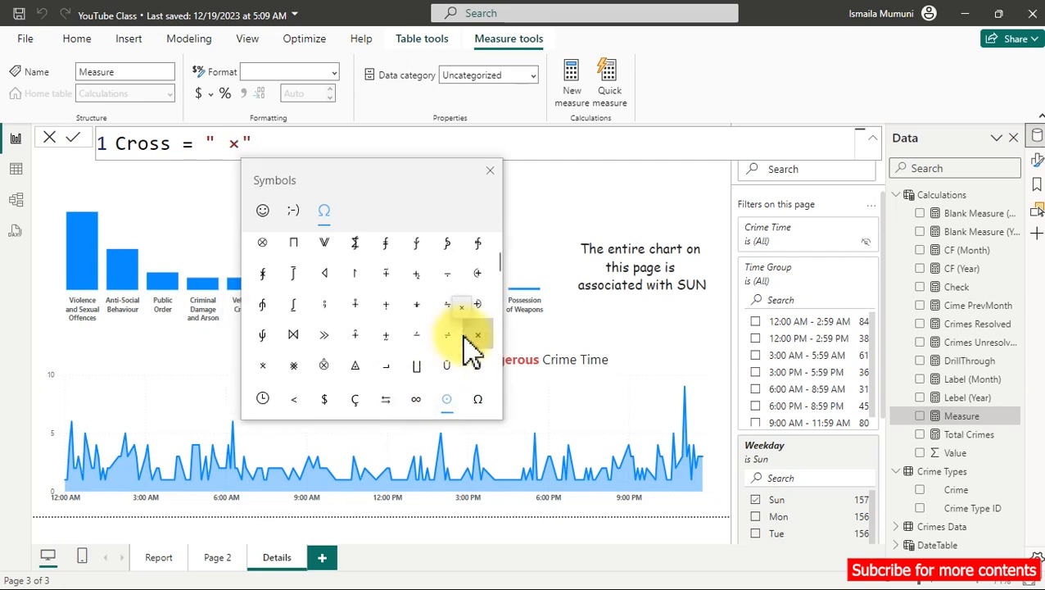
{"action": "left_click", "coordinate": [228, 142]}
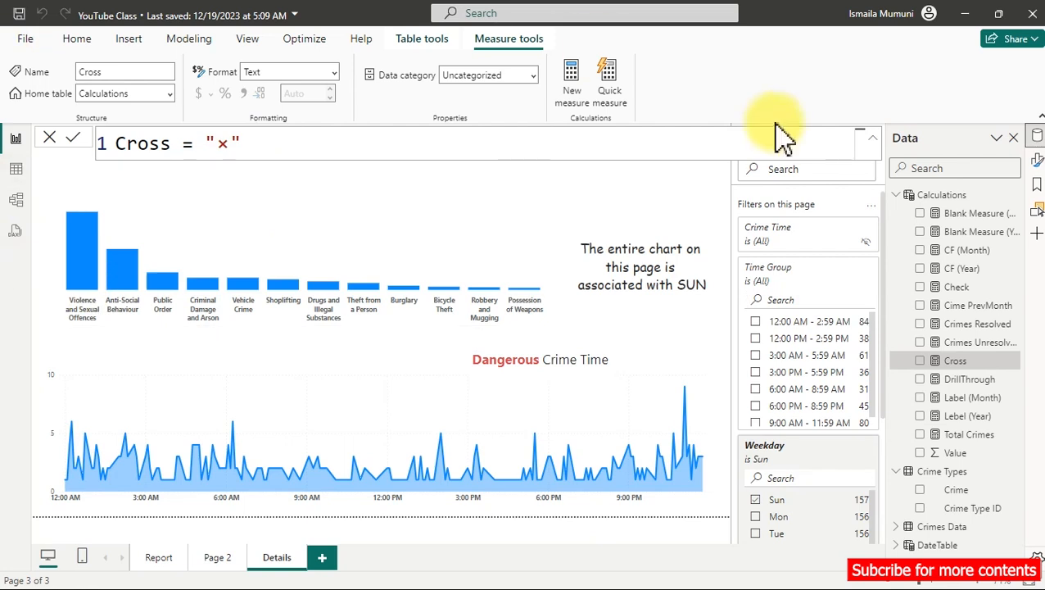
Add a card showing the Cross measure to the page and turn off its category label.
{"action": "left_click", "coordinate": [616, 177]}
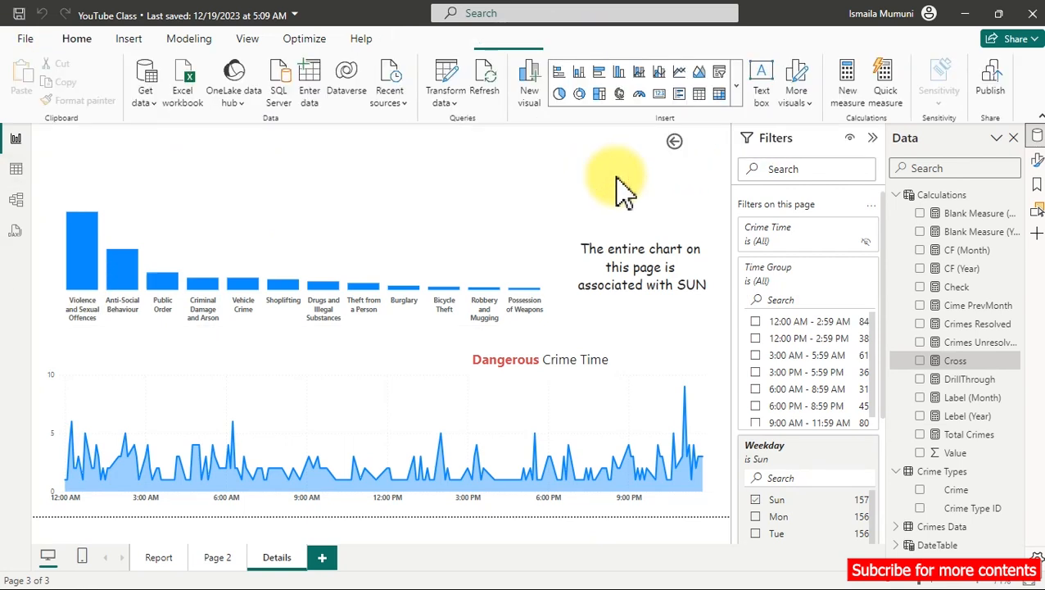
{"action": "left_click", "coordinate": [919, 361]}
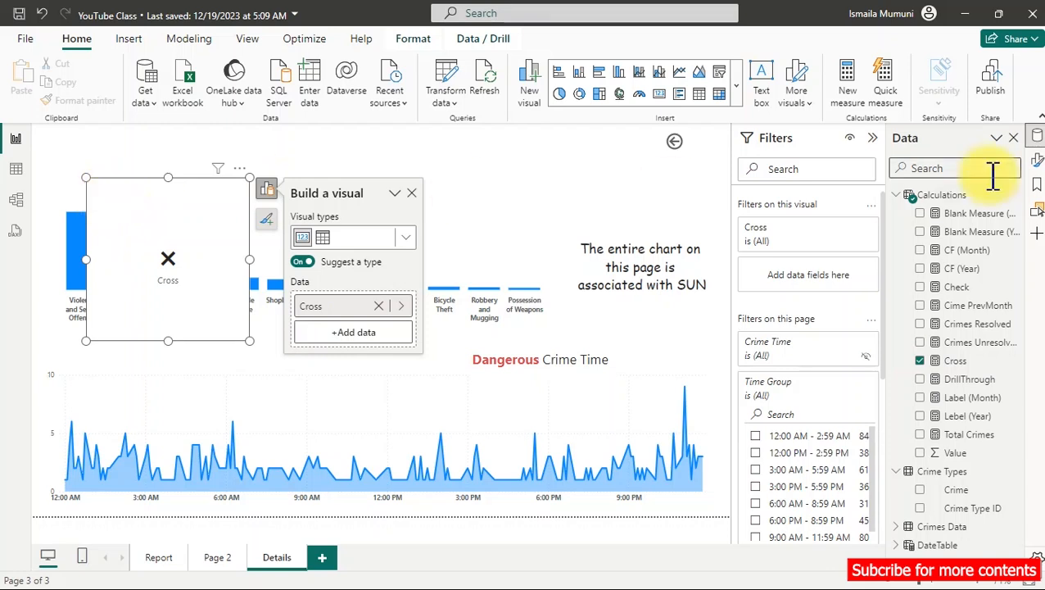
{"action": "left_click", "coordinate": [1037, 163]}
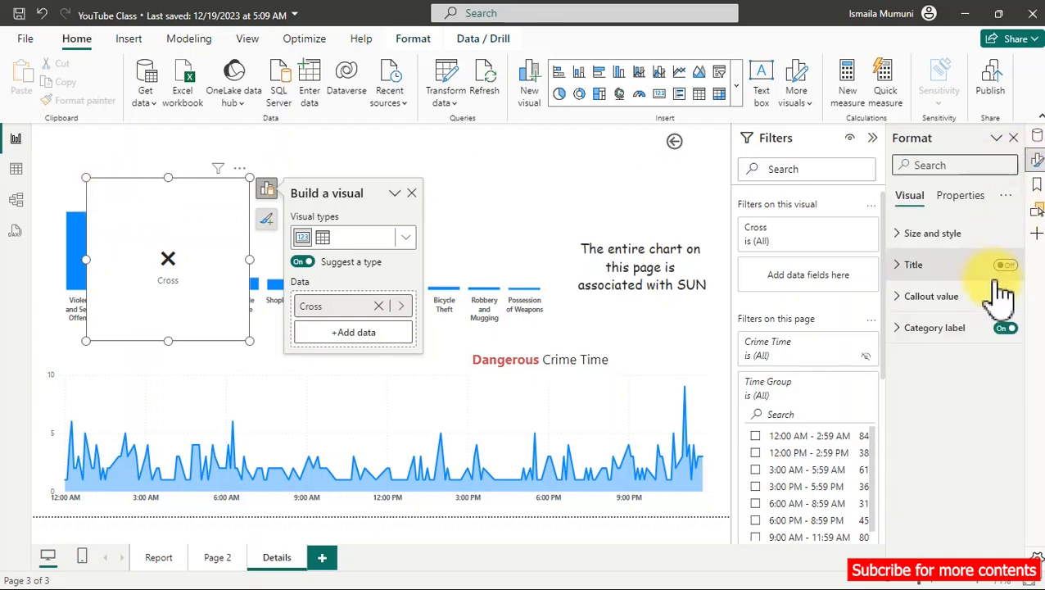
{"action": "left_click", "coordinate": [1014, 328]}
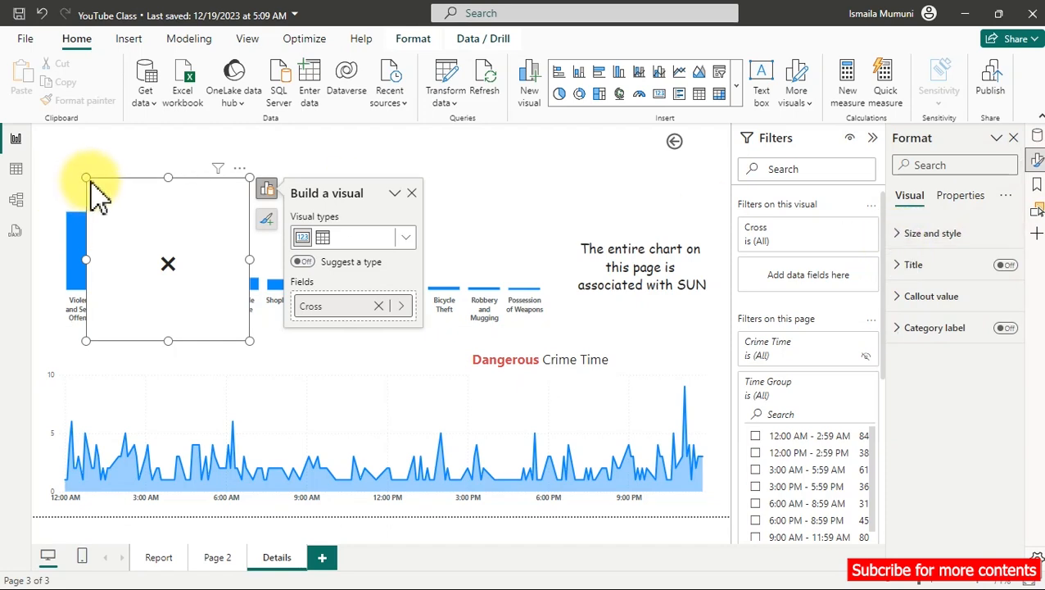
Shrink the Cross card beside the start of the "Dangerous Crime Time" heading and turn off its background.
{"action": "left_click_drag", "start_coordinate": [87, 176], "coordinate": [448, 371]}
{"action": "left_click", "coordinate": [349, 373]}
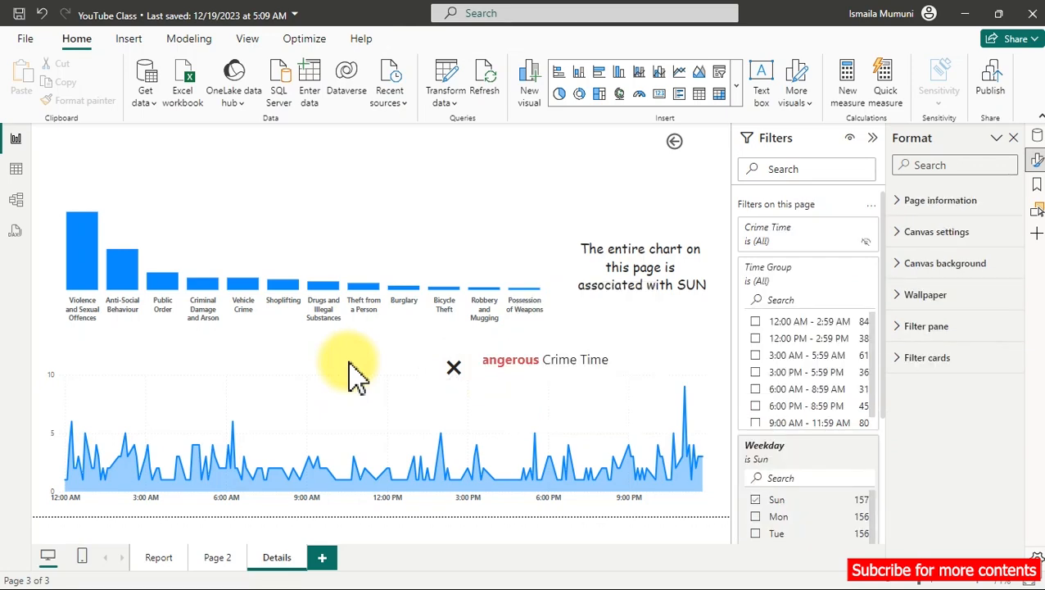
{"action": "left_click", "coordinate": [463, 367]}
{"action": "left_click", "coordinate": [464, 371]}
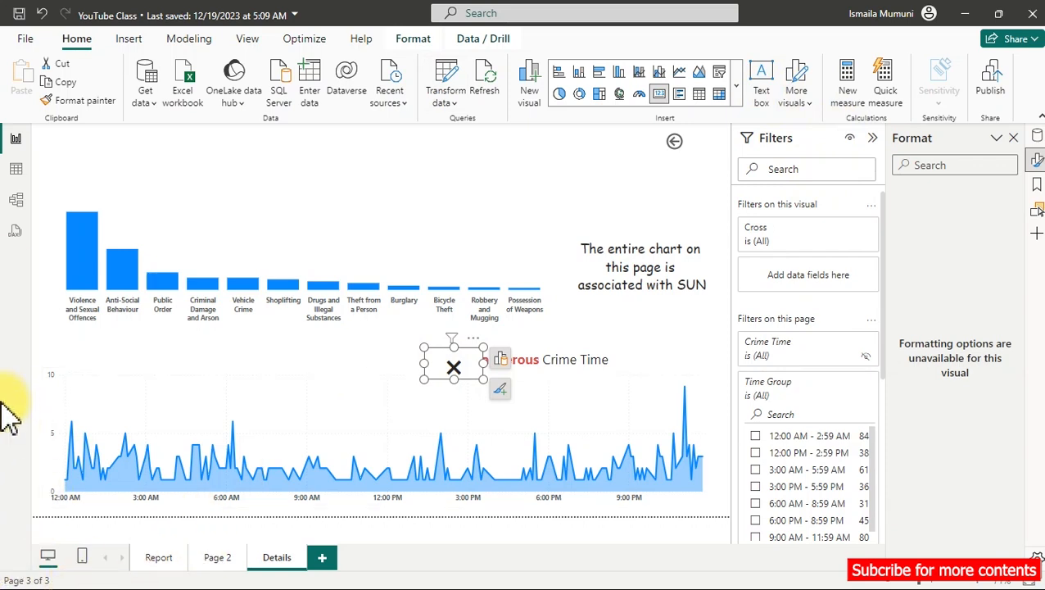
{"action": "left_click", "coordinate": [420, 205]}
{"action": "left_click", "coordinate": [447, 366]}
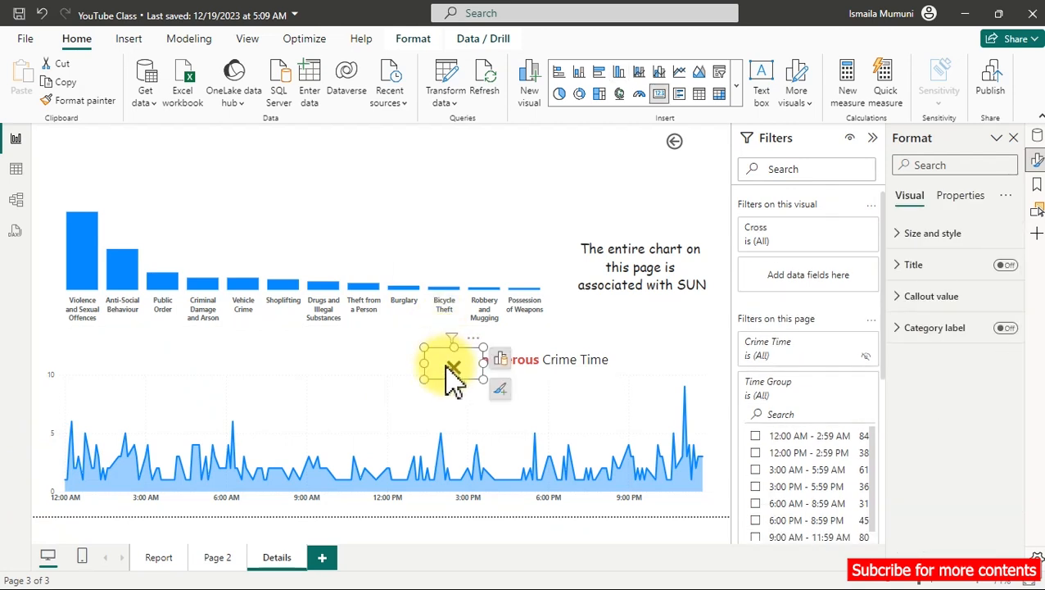
{"action": "left_click", "coordinate": [937, 233]}
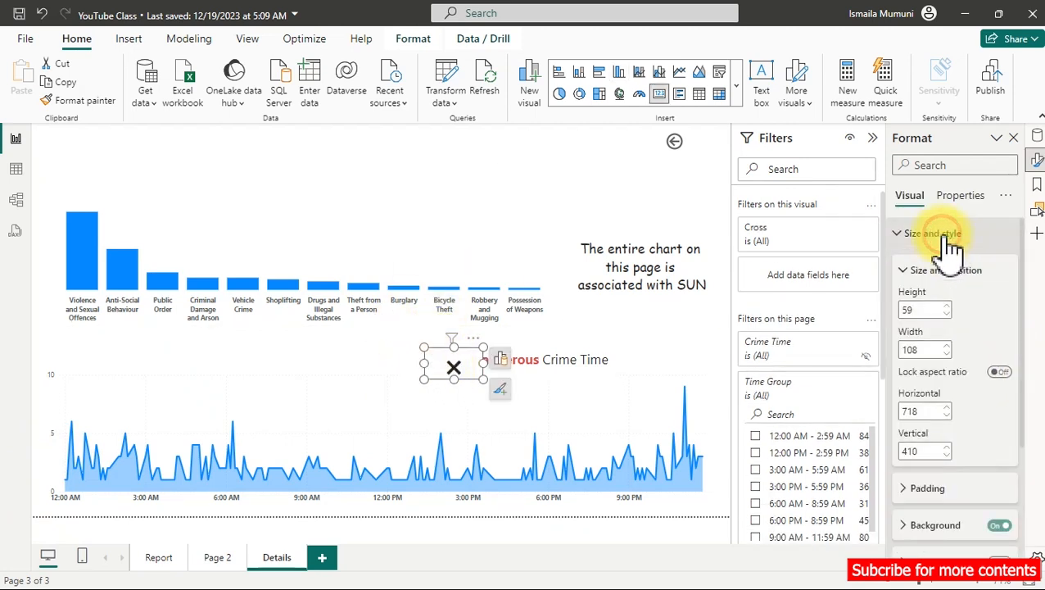
{"action": "left_click", "coordinate": [1000, 525]}
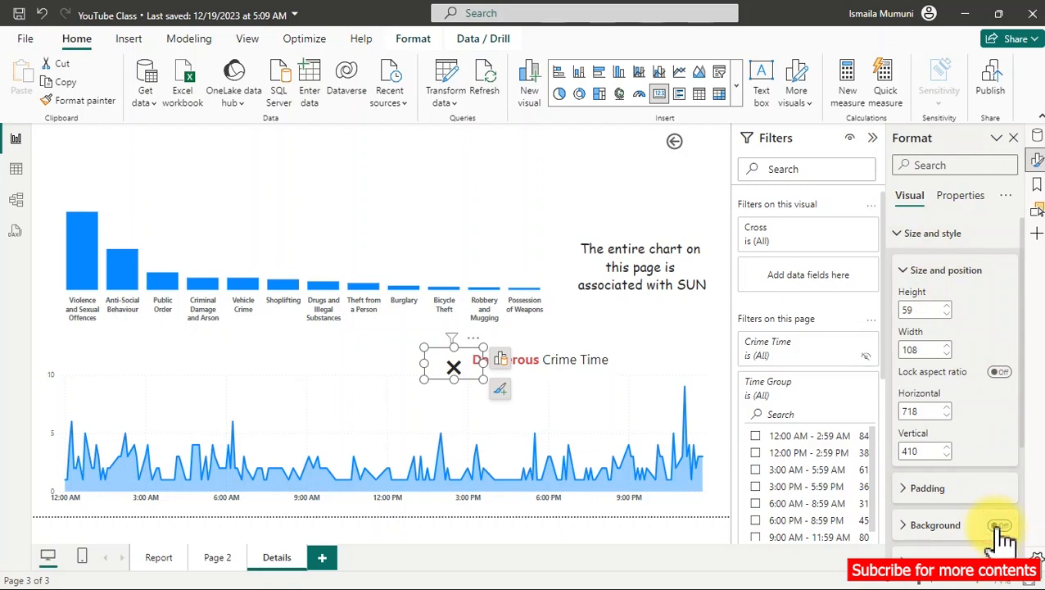
{"action": "left_click", "coordinate": [995, 236]}
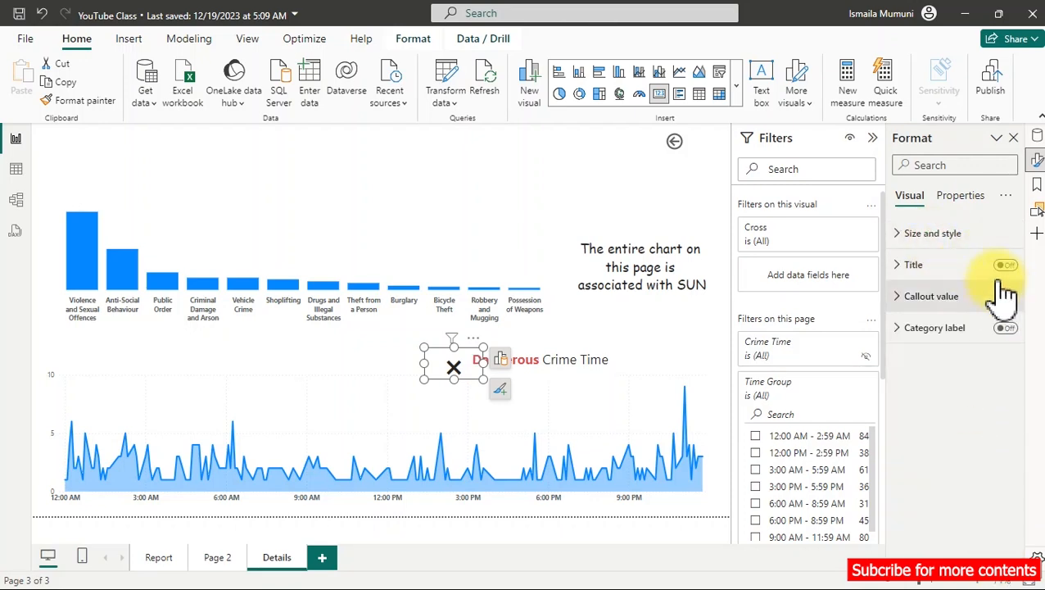
Set the Cross card's callout value to font size 33 in red, and align the card level with the heading.
{"action": "left_click", "coordinate": [971, 298]}
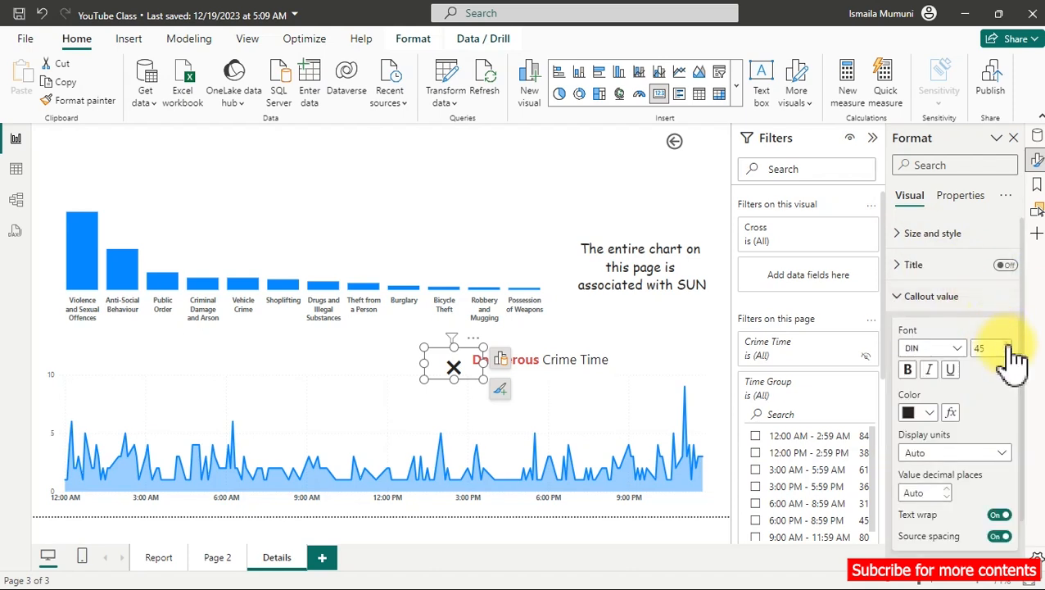
{"action": "left_click", "coordinate": [1006, 352]}
{"action": "left_click", "coordinate": [1007, 352]}
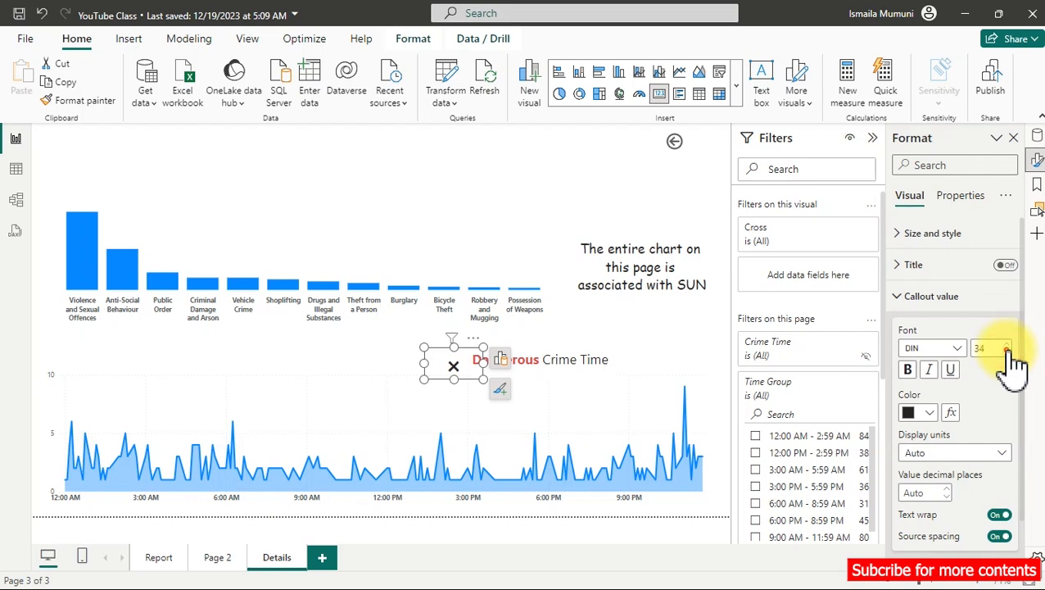
{"action": "left_click", "coordinate": [929, 412]}
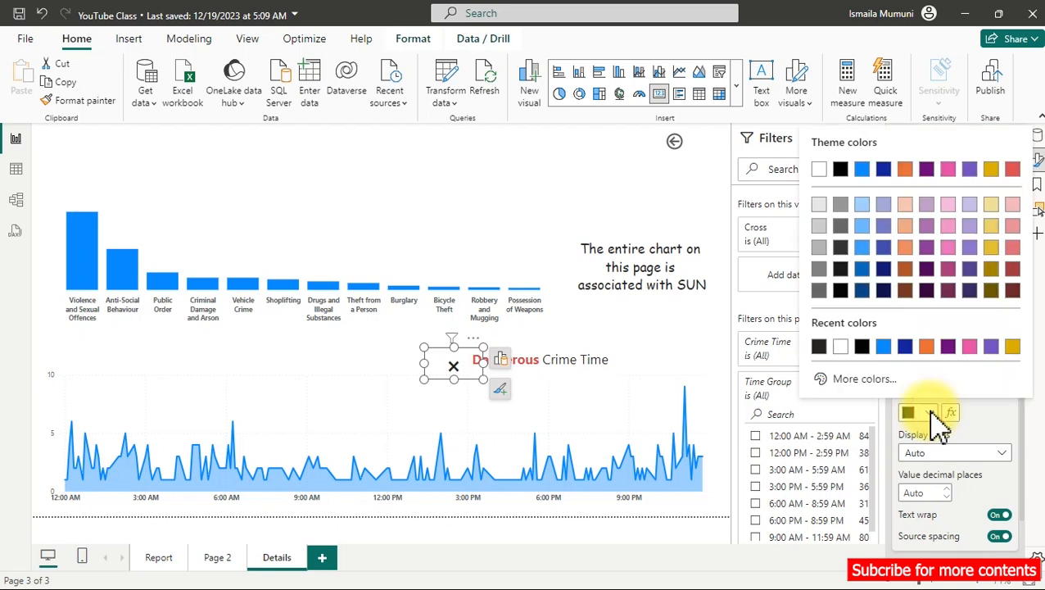
{"action": "left_click", "coordinate": [1012, 169]}
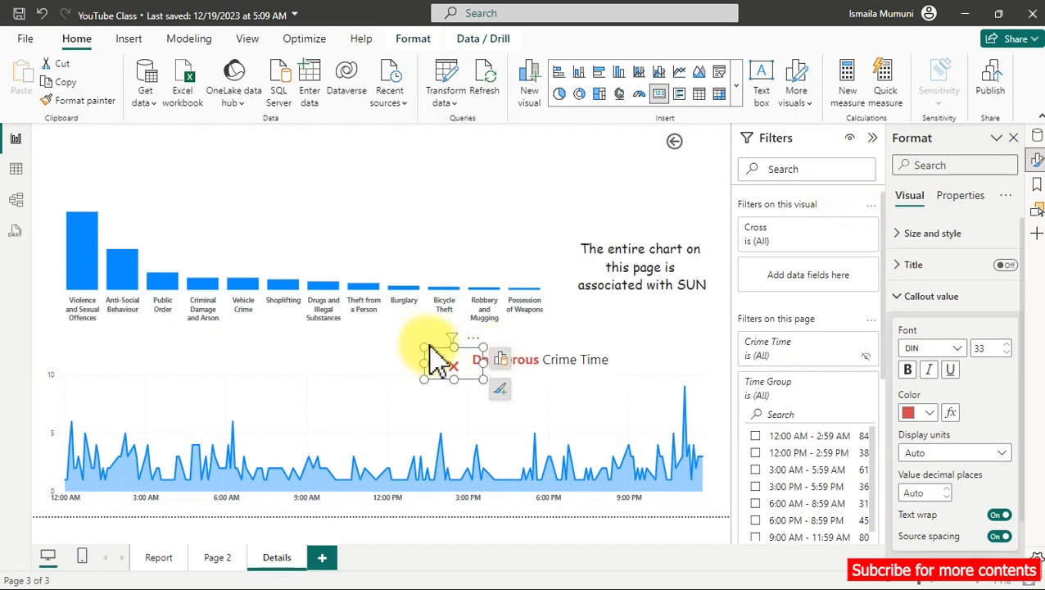
{"action": "left_click_drag", "start_coordinate": [434, 356], "coordinate": [460, 380]}
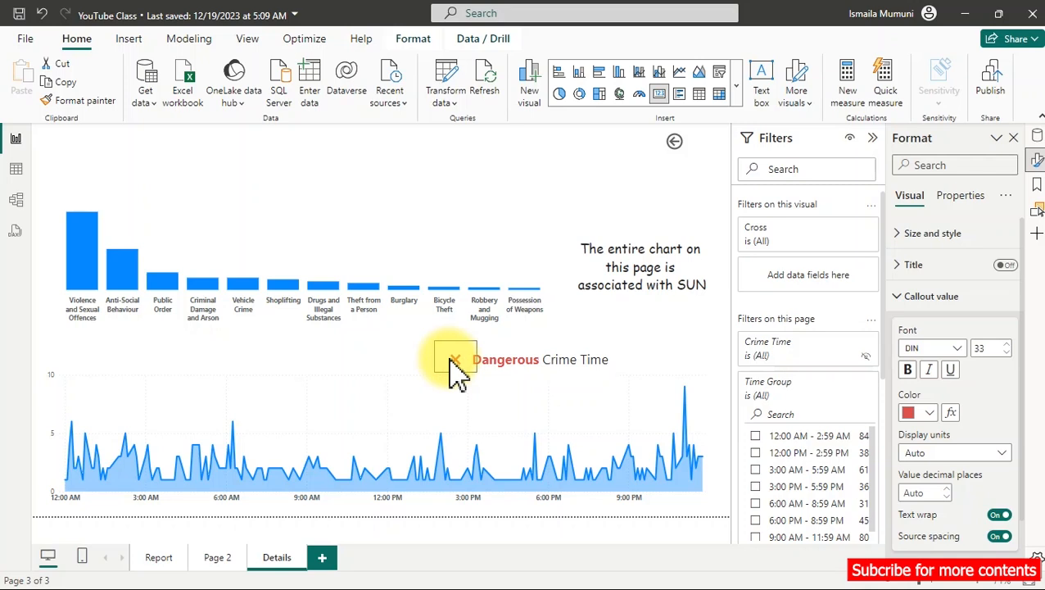
Duplicate the "Dangerous Crime Time" text box and place the copy directly beneath the original, aligned with it.
{"action": "left_click", "coordinate": [517, 361]}
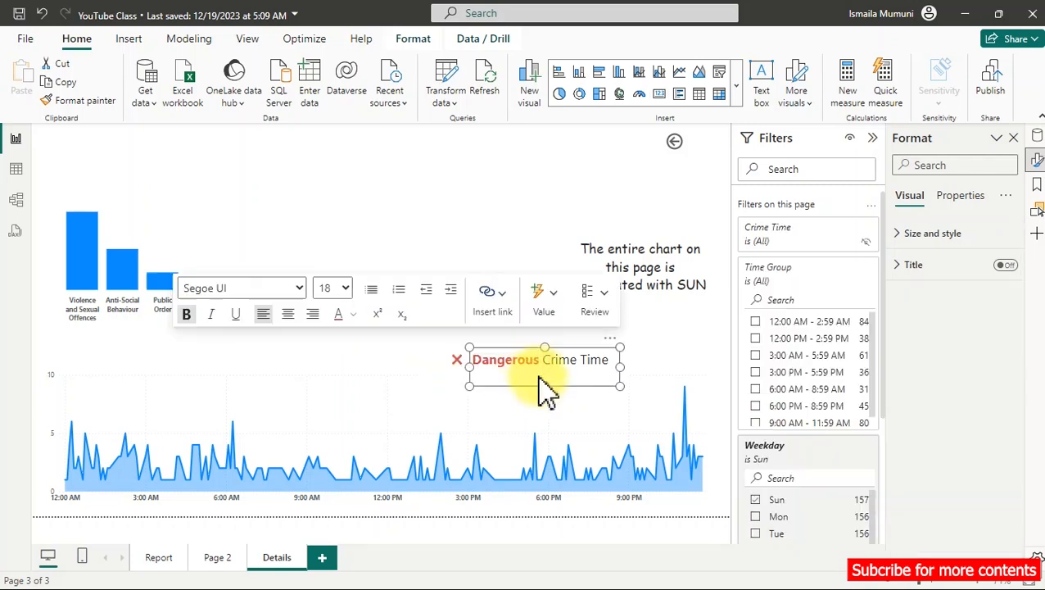
{"action": "left_click", "coordinate": [556, 384]}
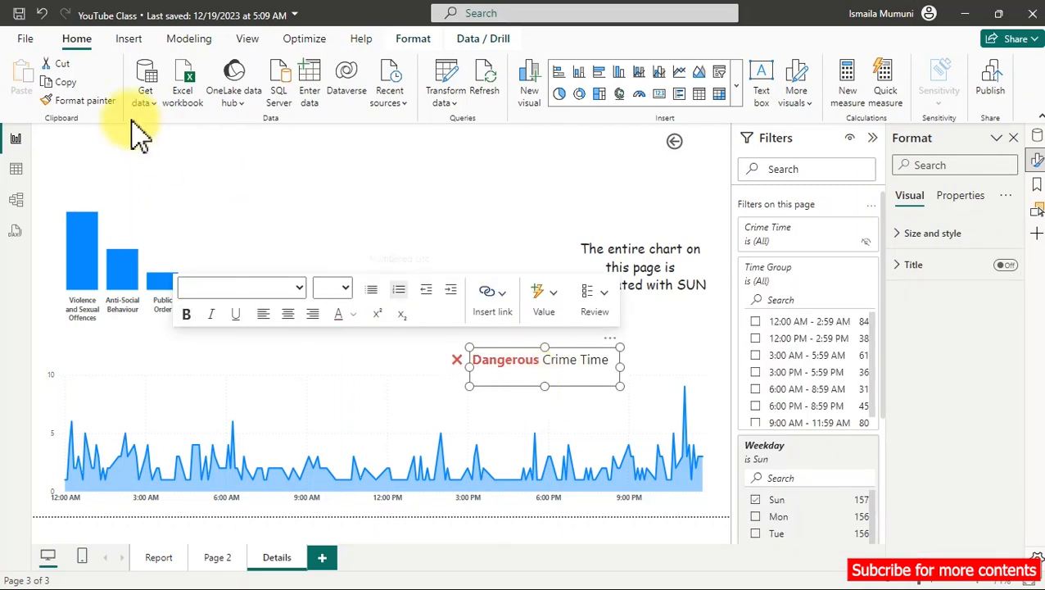
{"action": "left_click", "coordinate": [25, 78]}
{"action": "left_click", "coordinate": [618, 354]}
{"action": "left_click_drag", "start_coordinate": [560, 344], "coordinate": [613, 380]}
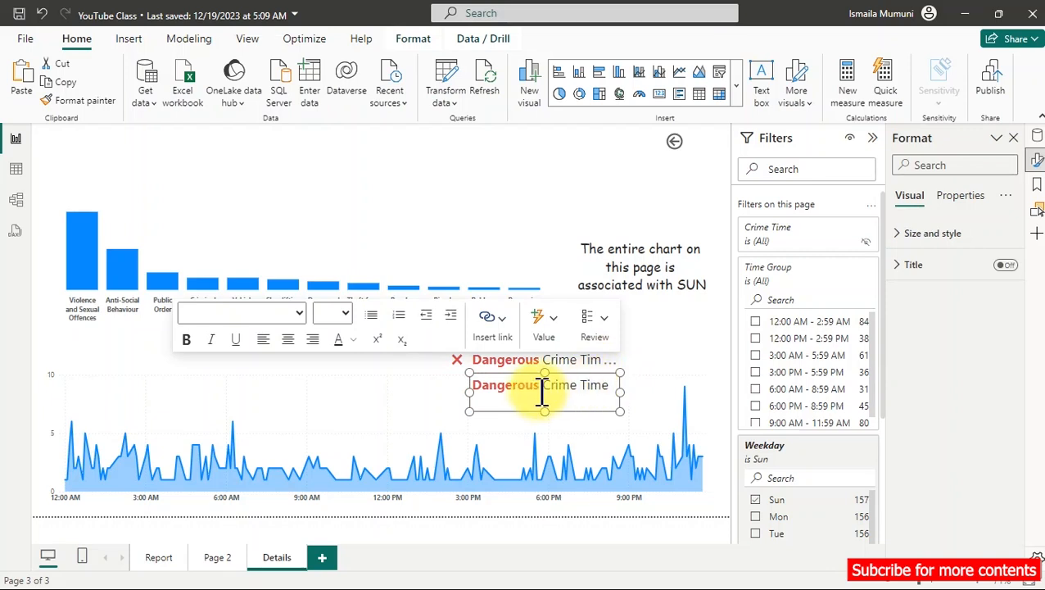
Widen the duplicated text box slightly and replace its text with "Low crimes Time".
{"action": "left_click_drag", "start_coordinate": [620, 391], "coordinate": [627, 391]}
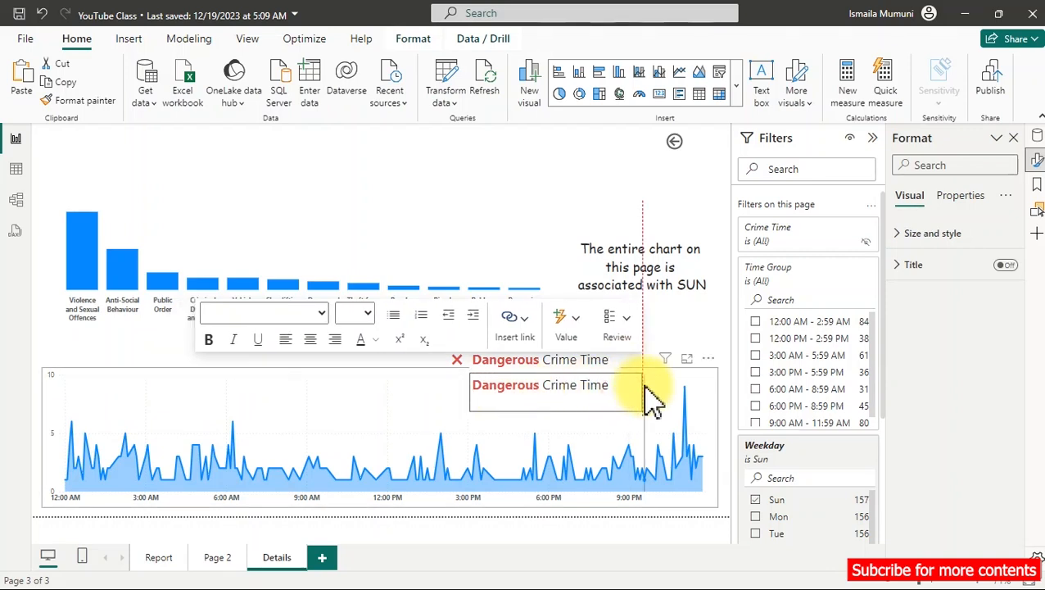
{"action": "left_click", "coordinate": [570, 388]}
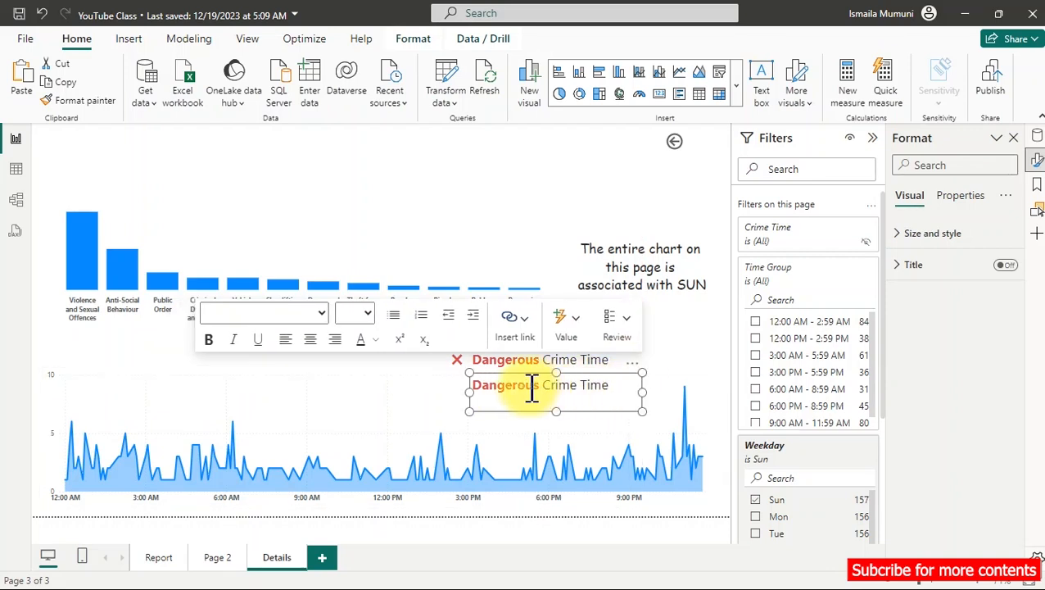
{"action": "left_click", "coordinate": [614, 390]}
{"action": "key", "text": "ctrl+z"}
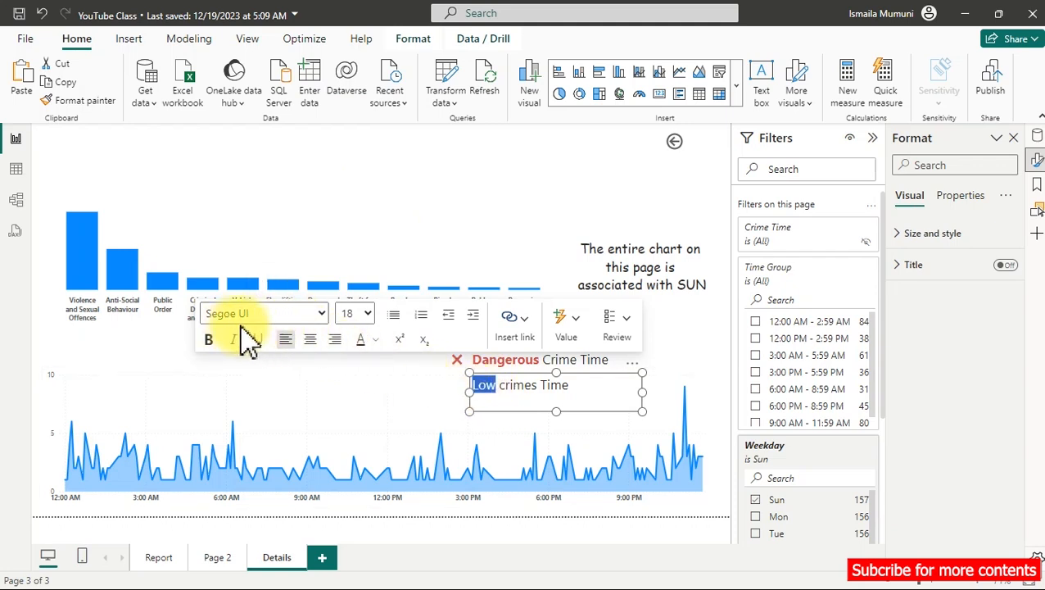
Make the word "Low" in the second heading bold and give it a custom bright green colour.
{"action": "left_click", "coordinate": [208, 339]}
{"action": "left_click", "coordinate": [376, 339]}
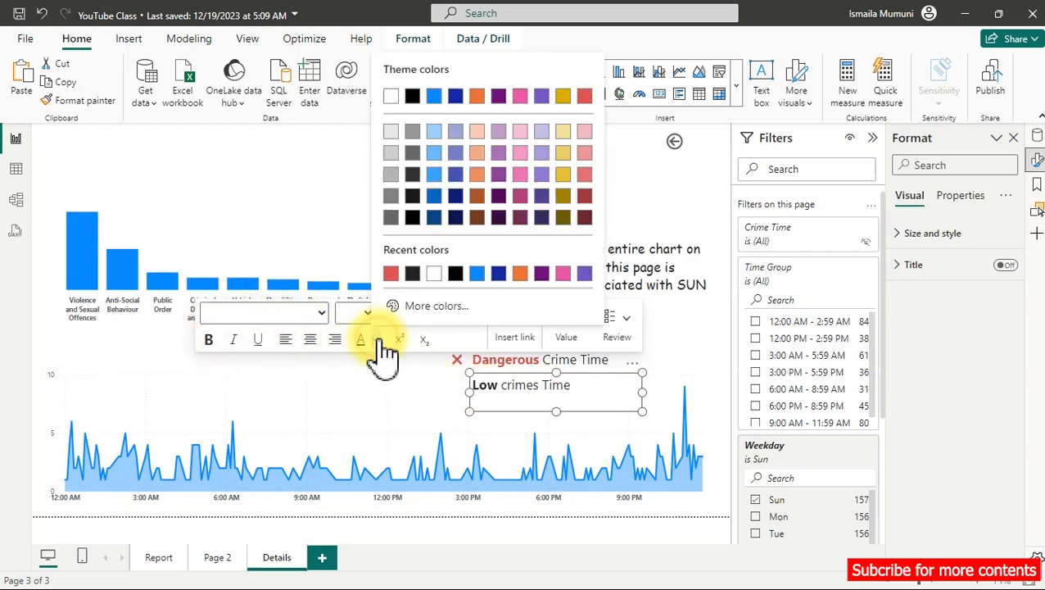
{"action": "left_click", "coordinate": [422, 305]}
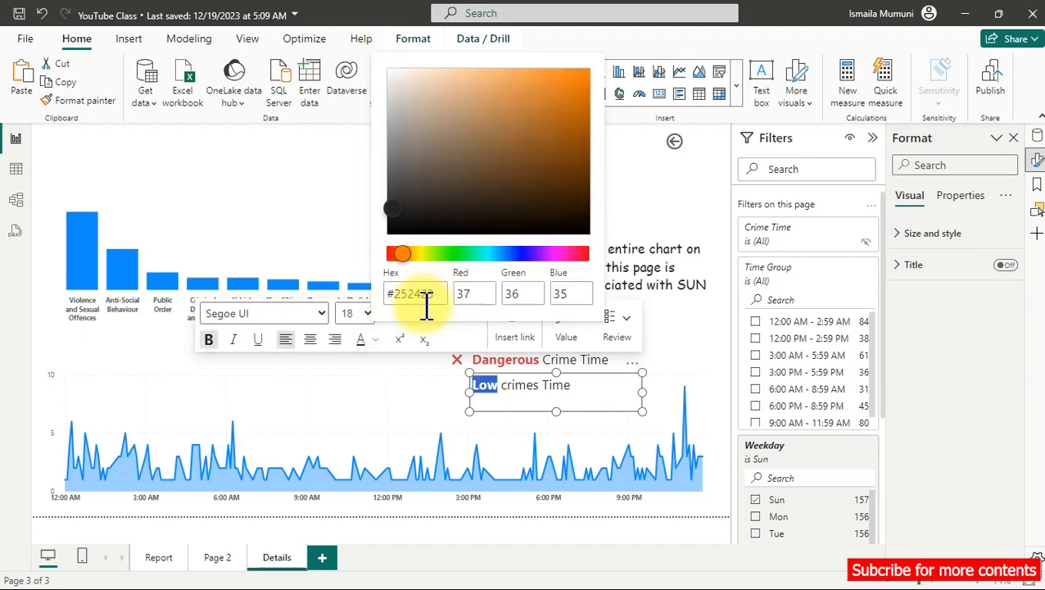
{"action": "left_click", "coordinate": [461, 253]}
{"action": "left_click", "coordinate": [583, 71]}
{"action": "left_click", "coordinate": [282, 168]}
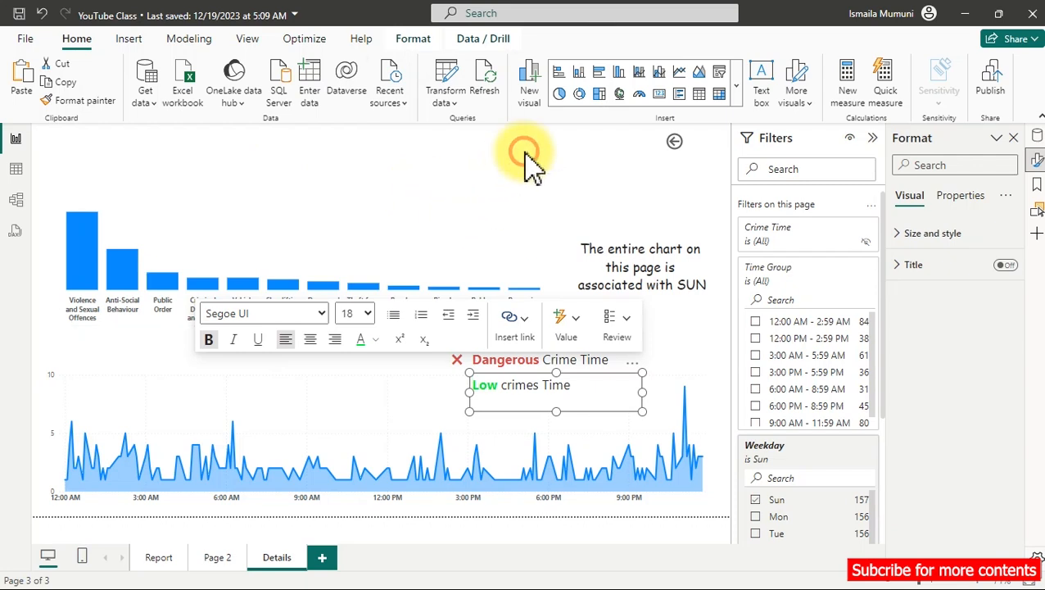
{"action": "left_click", "coordinate": [531, 163]}
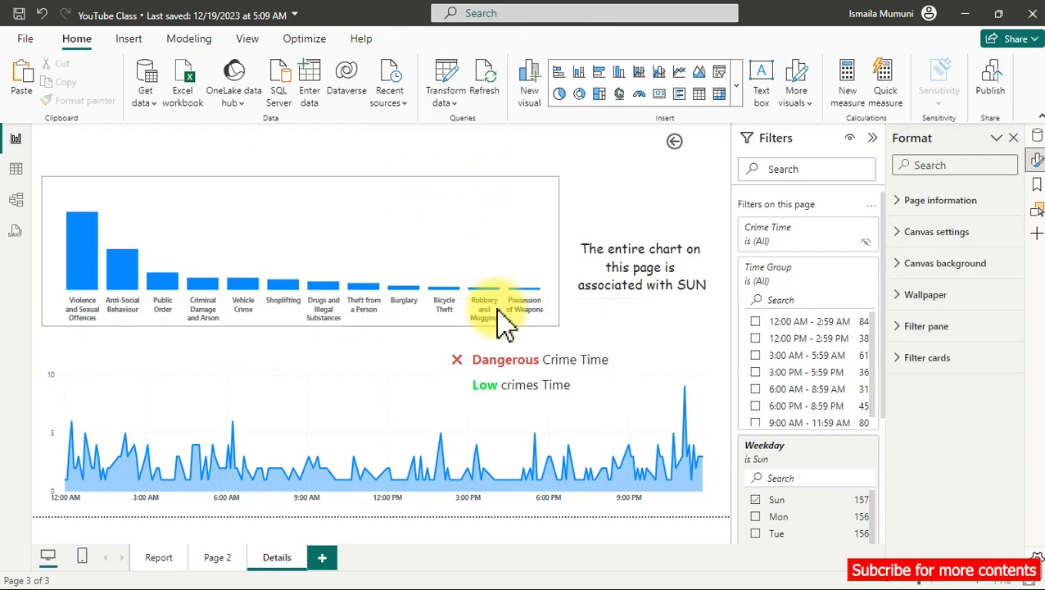
Duplicate the red Cross card and place the copy in front of the "Low crimes Time" heading.
{"action": "left_click", "coordinate": [459, 362]}
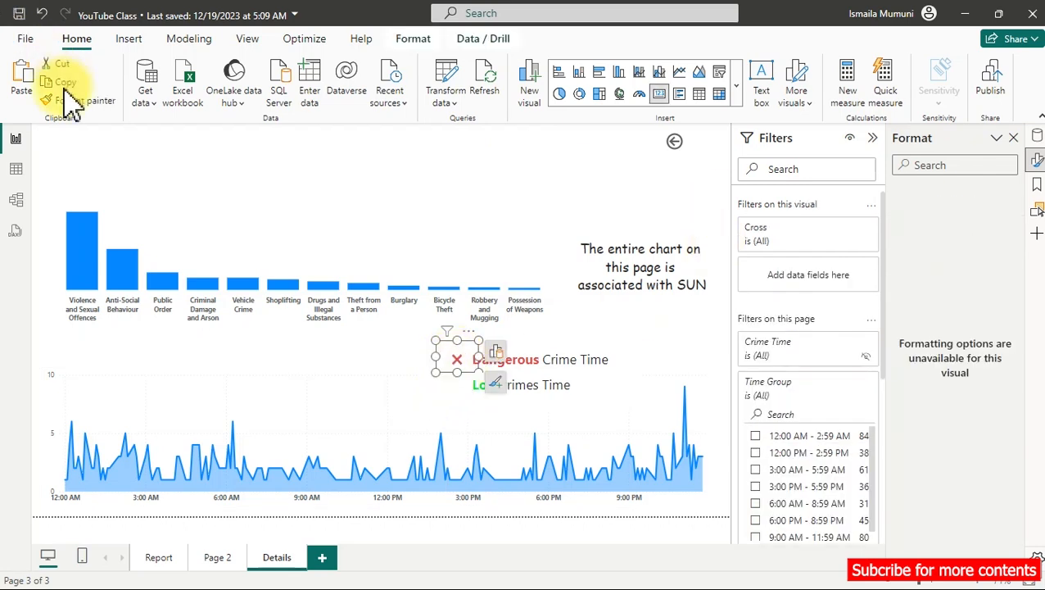
{"action": "left_click", "coordinate": [24, 75]}
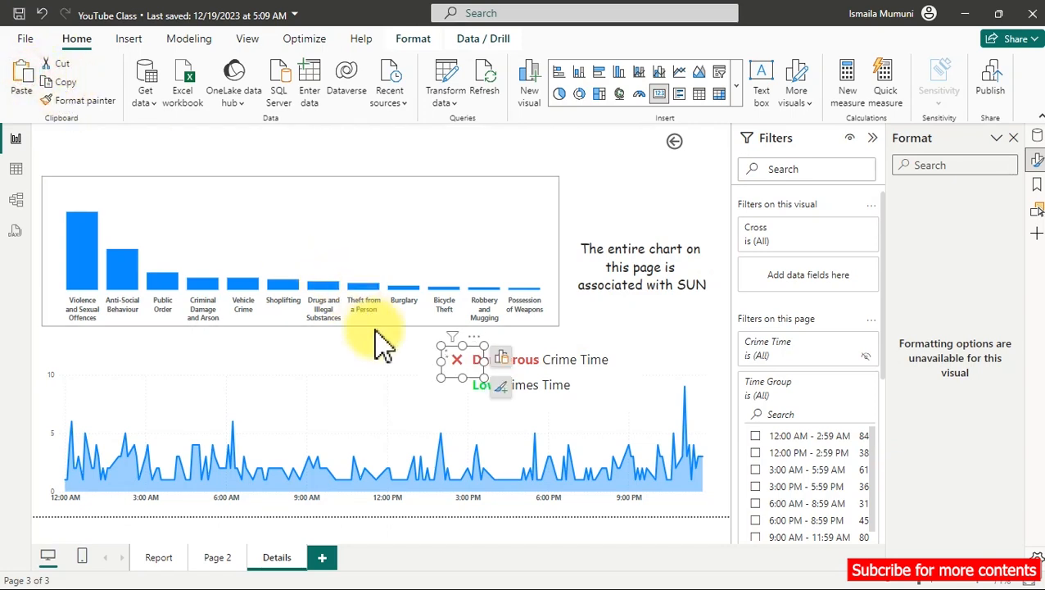
{"action": "left_click_drag", "start_coordinate": [459, 360], "coordinate": [456, 379]}
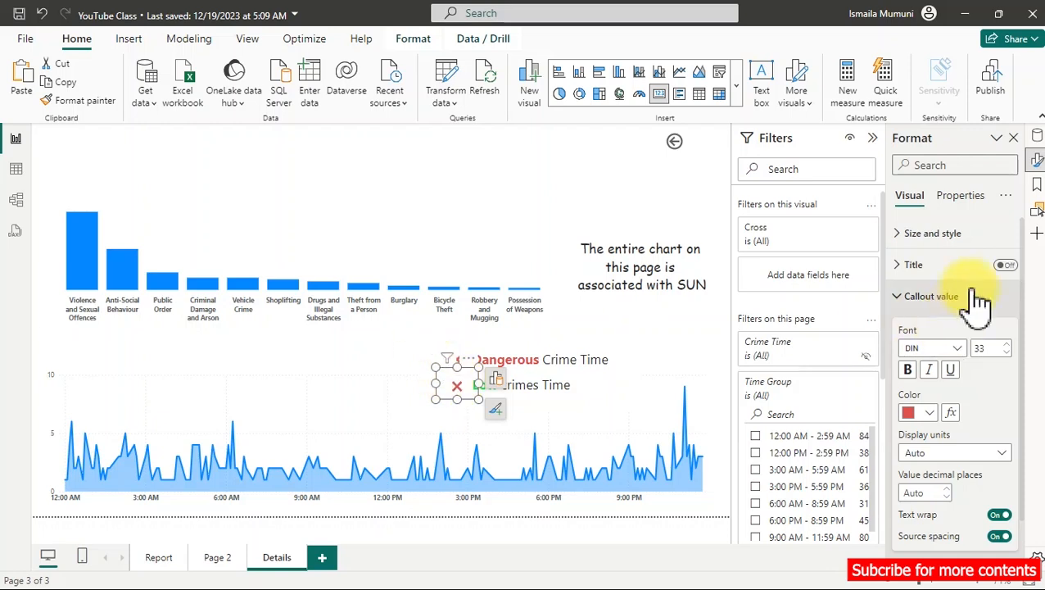
Replace the Cross measure in the duplicated card with the Check measure.
{"action": "left_click", "coordinate": [1036, 136]}
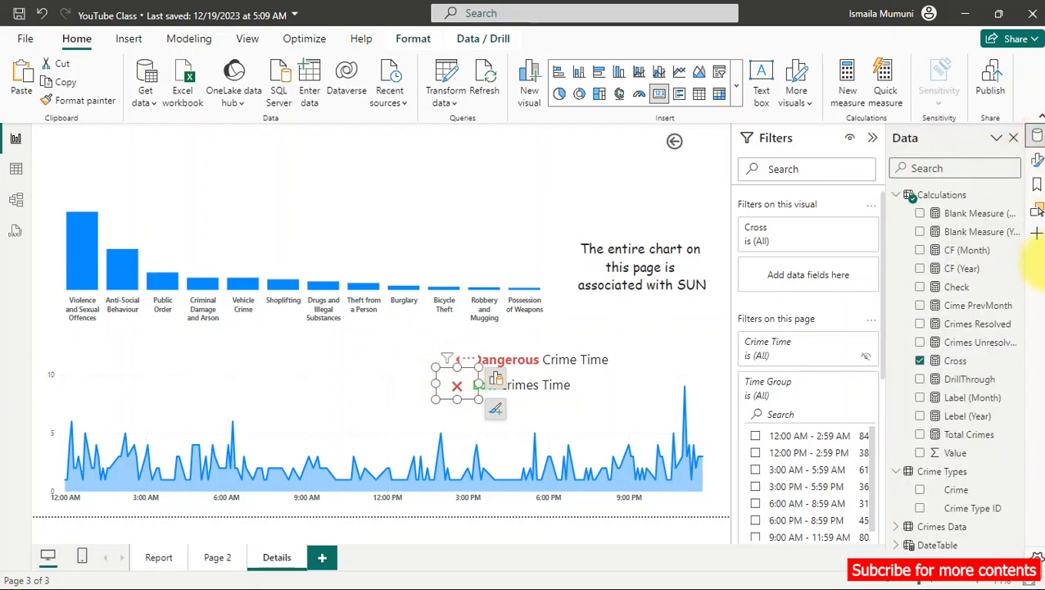
{"action": "left_click", "coordinate": [921, 361]}
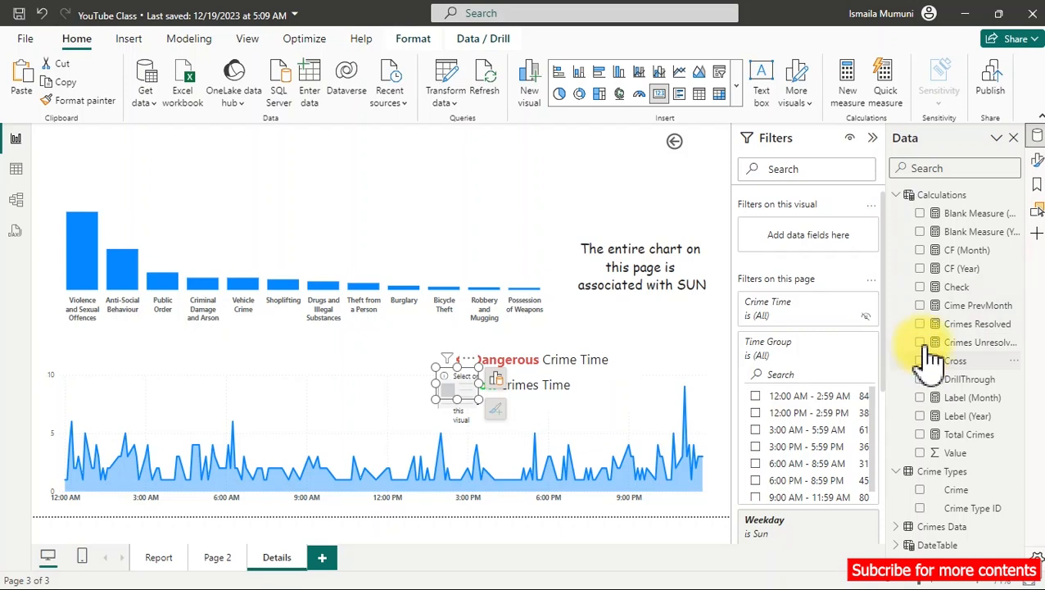
{"action": "left_click_drag", "start_coordinate": [931, 295], "coordinate": [929, 301]}
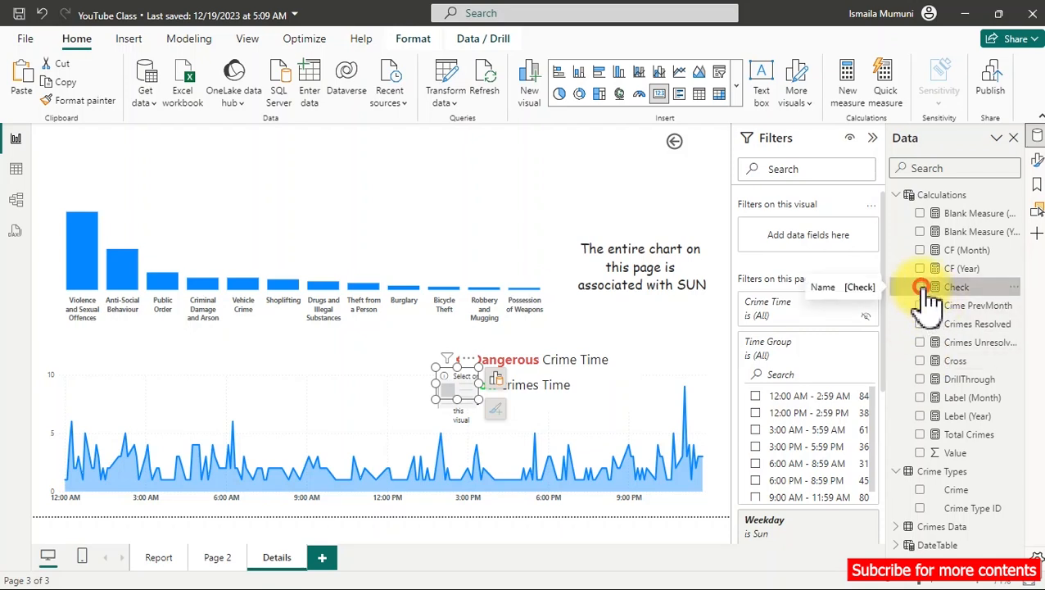
{"action": "left_click", "coordinate": [929, 299]}
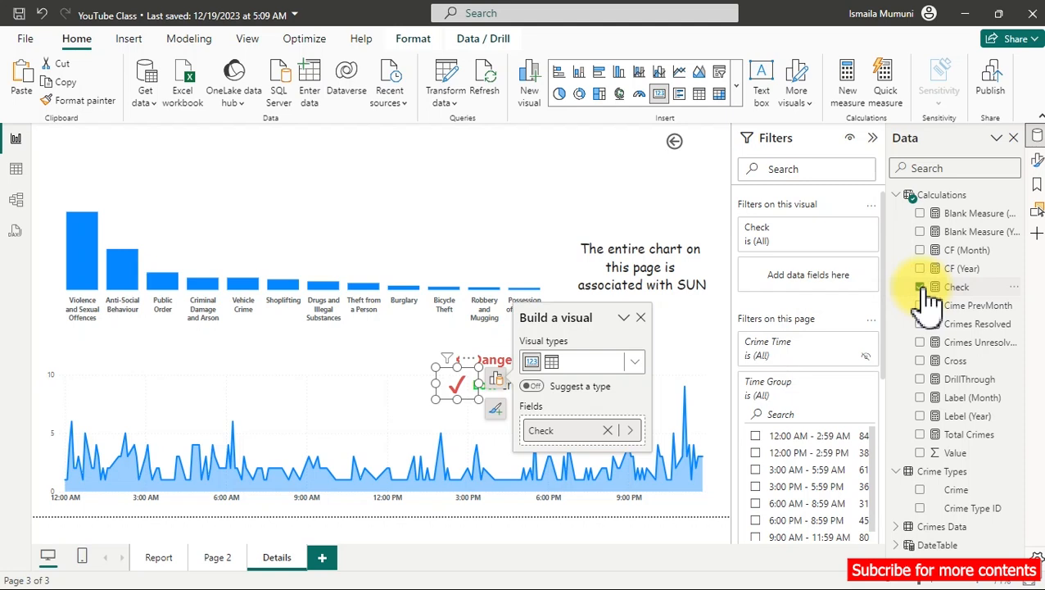
Set the Check card's callout value to font size 30 and give it the custom green #00FF55.
{"action": "left_click", "coordinate": [1036, 160]}
{"action": "left_click", "coordinate": [1006, 353]}
{"action": "left_click", "coordinate": [1008, 354]}
{"action": "left_click", "coordinate": [1007, 354]}
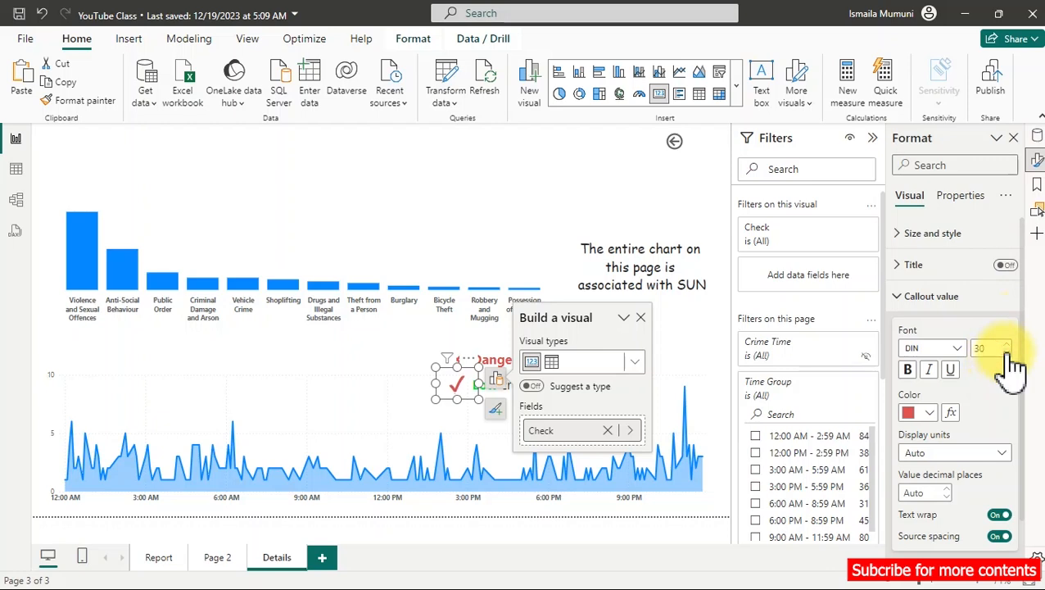
{"action": "left_click", "coordinate": [909, 411]}
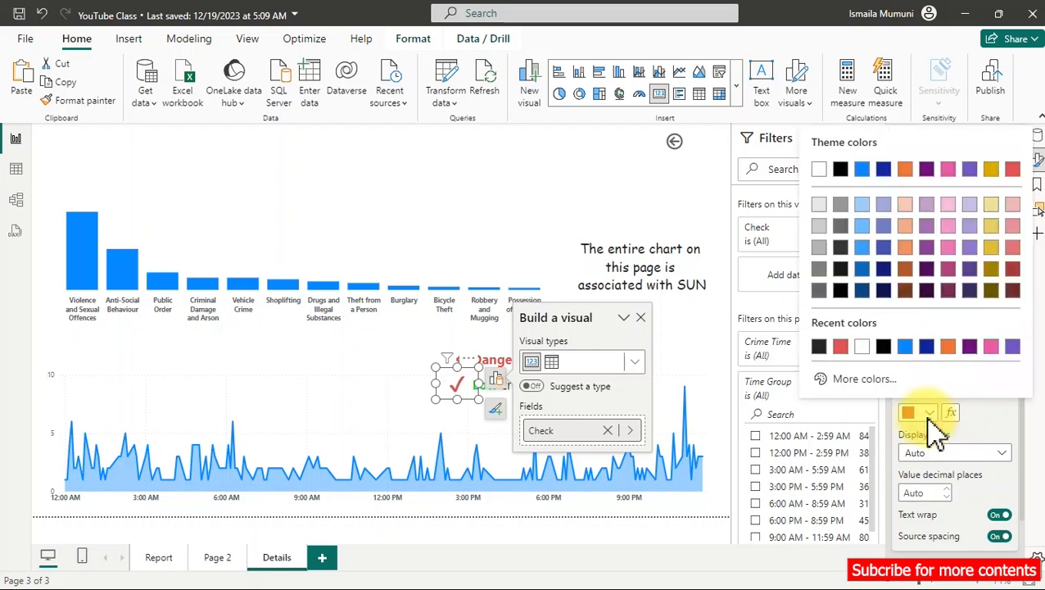
{"action": "left_click", "coordinate": [860, 381]}
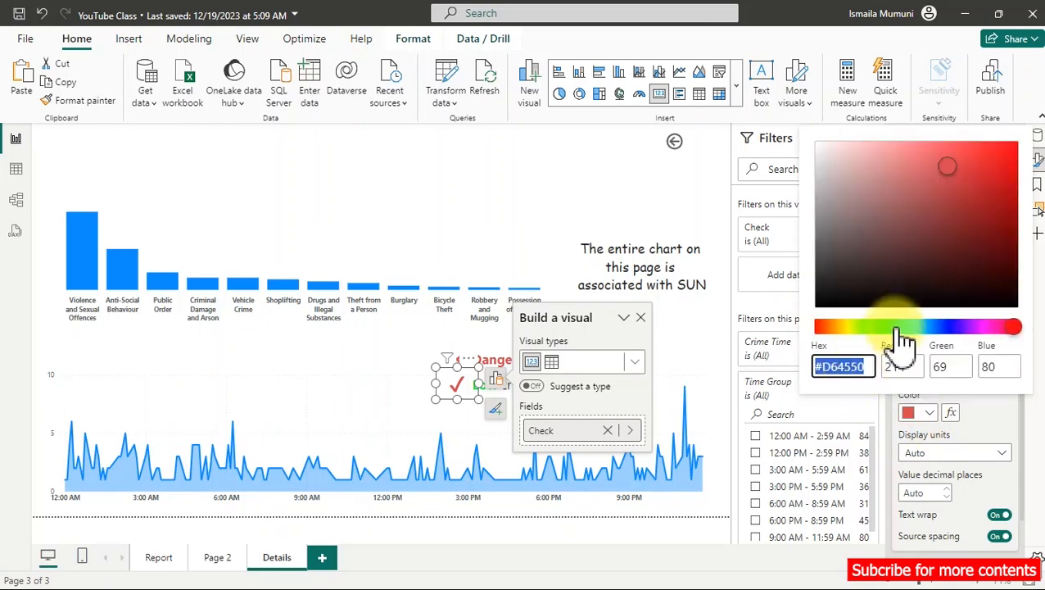
{"action": "left_click", "coordinate": [896, 327]}
{"action": "left_click_drag", "start_coordinate": [956, 175], "coordinate": [1026, 151]}
{"action": "left_click", "coordinate": [543, 205]}
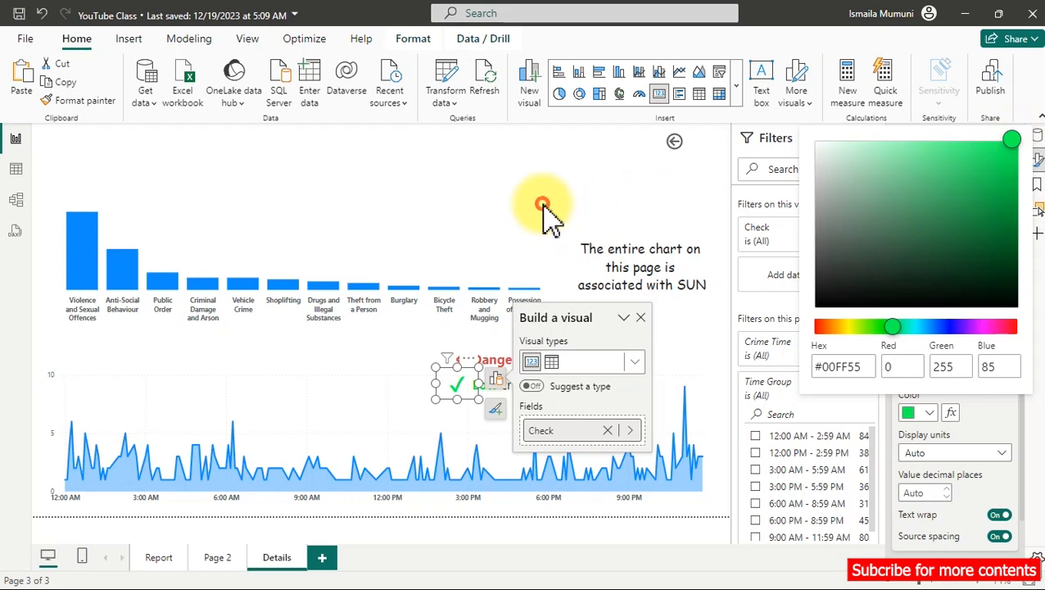
{"action": "left_click", "coordinate": [615, 209]}
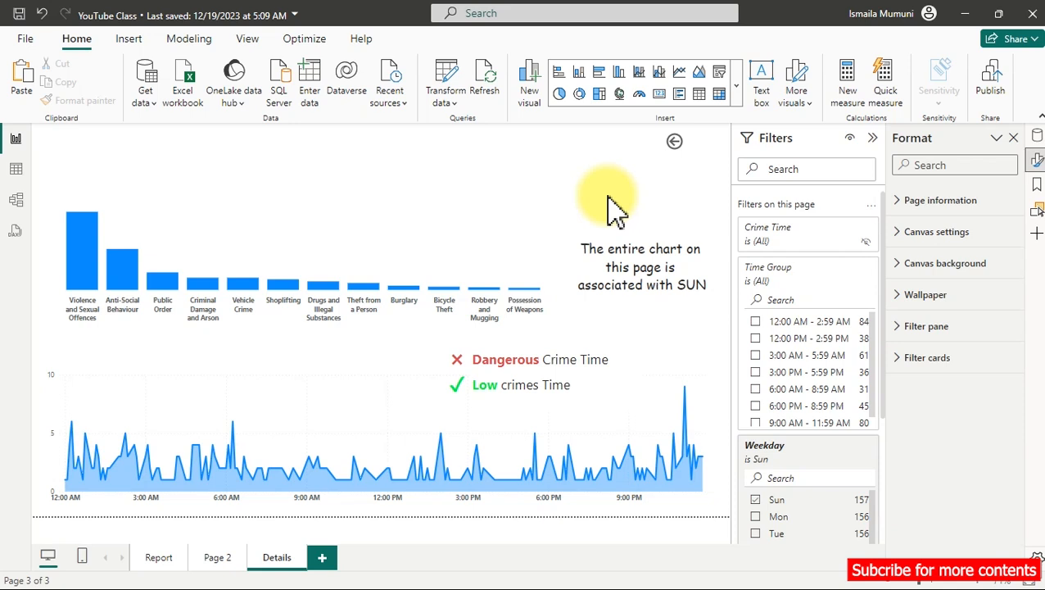
Copy the Earliest Crime Time card from the Report page to the Details page and place it over the area chart.
{"action": "left_click", "coordinate": [157, 557]}
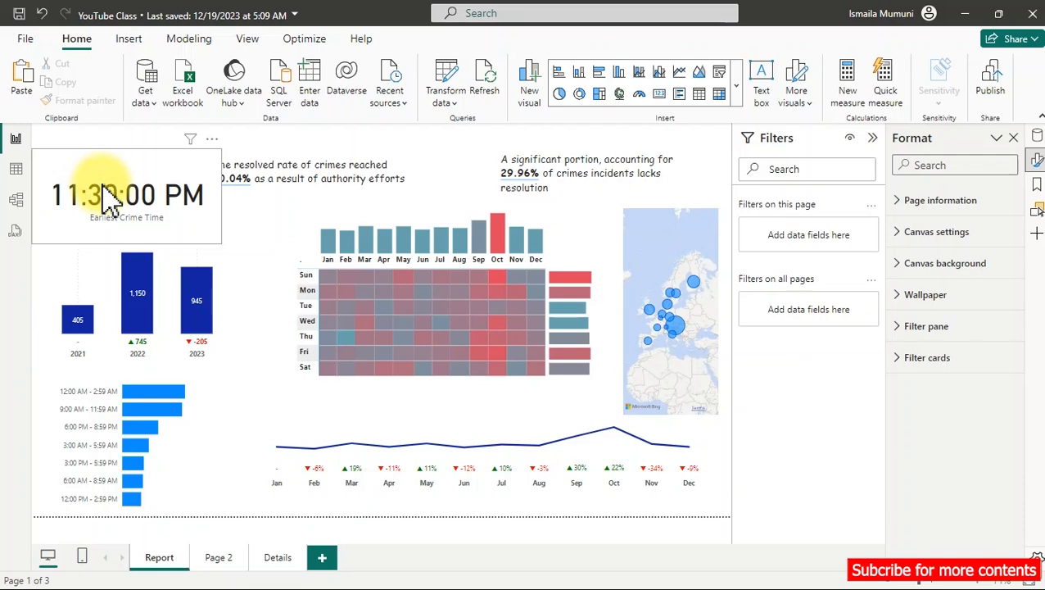
{"action": "left_click", "coordinate": [110, 196]}
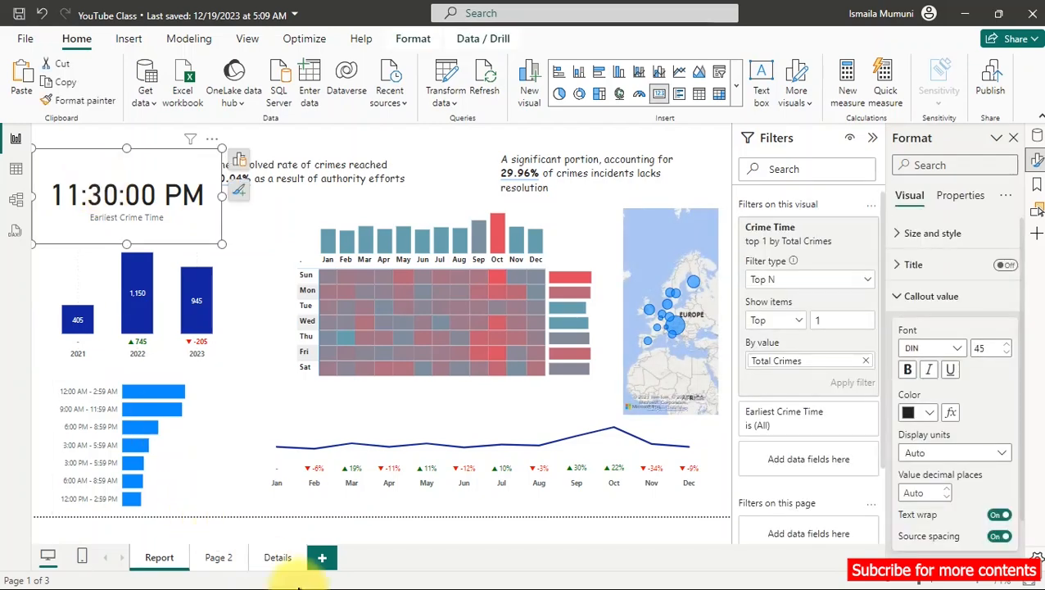
{"action": "left_click", "coordinate": [273, 557]}
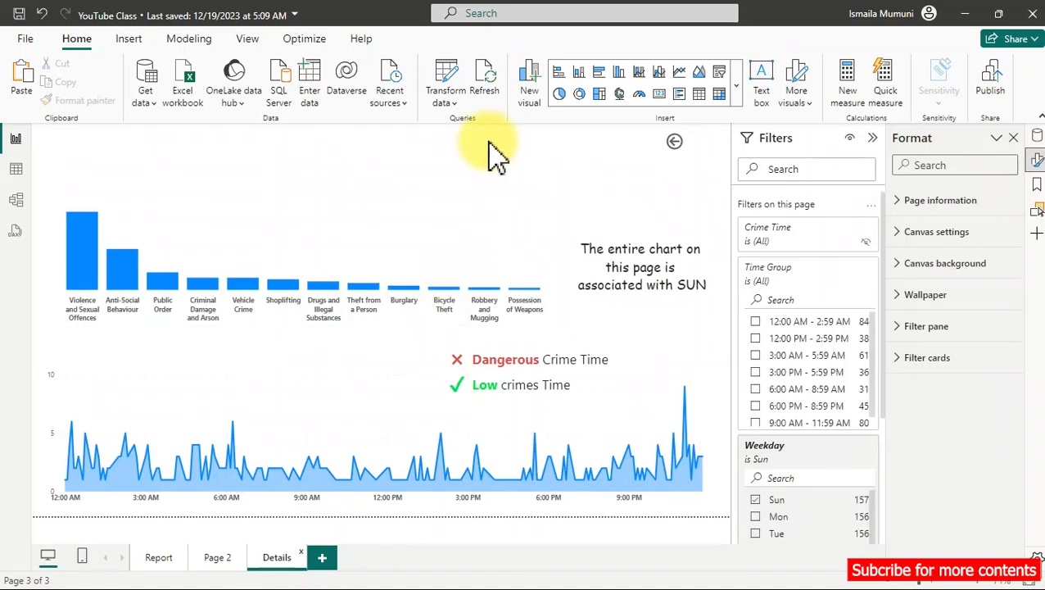
{"action": "key", "text": "ctrl+v"}
{"action": "left_click_drag", "start_coordinate": [168, 198], "coordinate": [333, 391]}
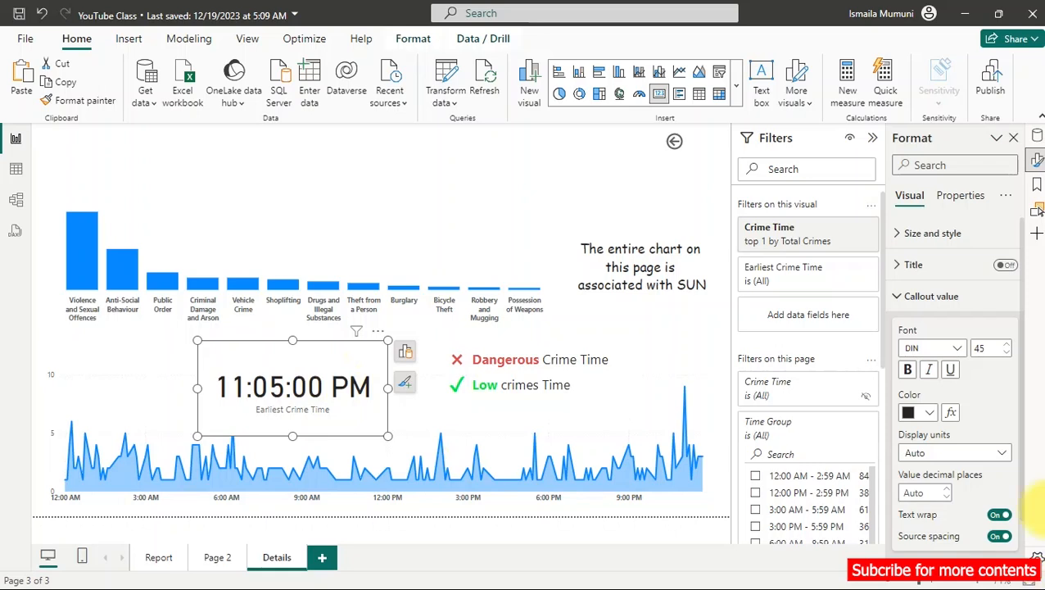
Turn off the category label of the pasted time card and set its callout value to font size 20.
{"action": "left_click", "coordinate": [931, 296]}
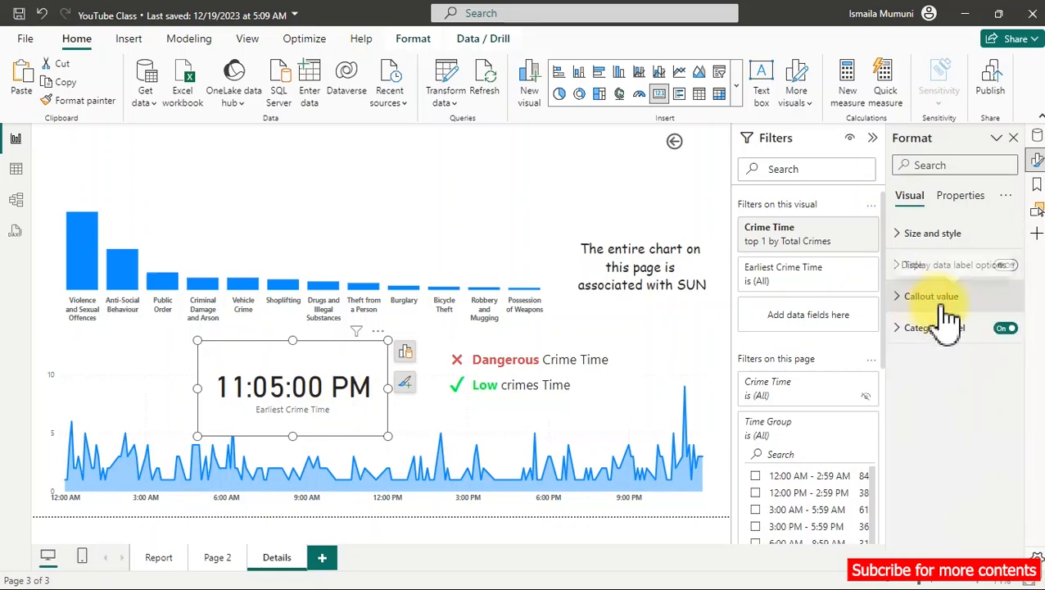
{"action": "left_click", "coordinate": [1009, 329]}
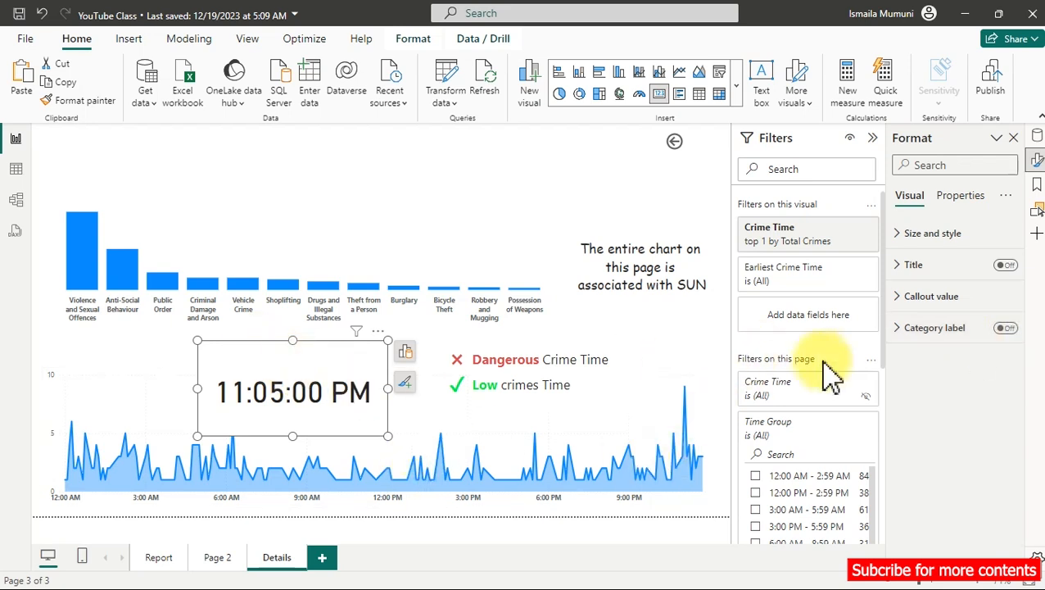
{"action": "left_click", "coordinate": [929, 297]}
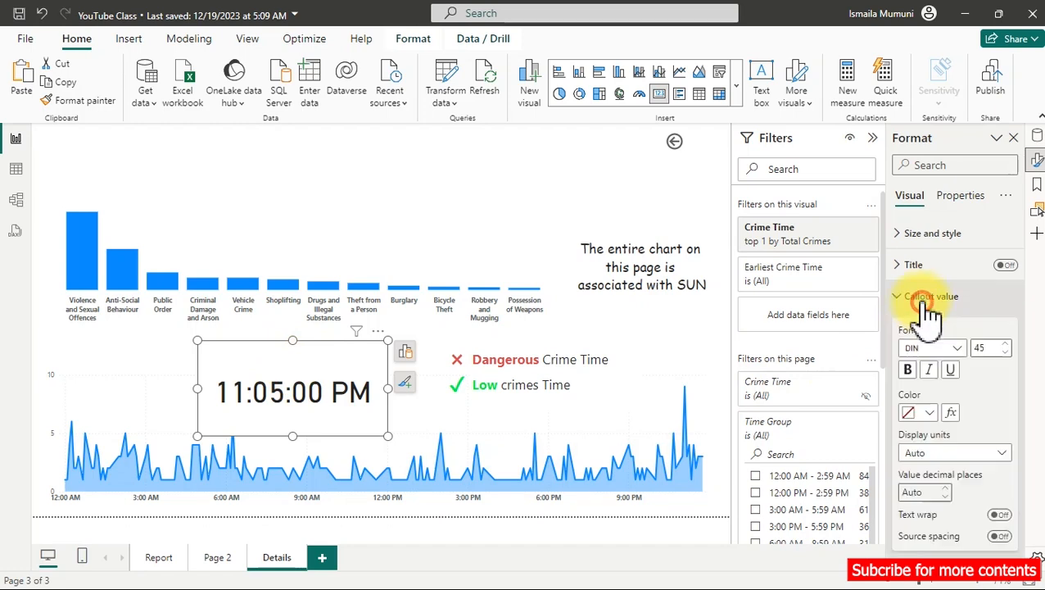
{"action": "left_click", "coordinate": [986, 349]}
{"action": "type", "text": "20"}
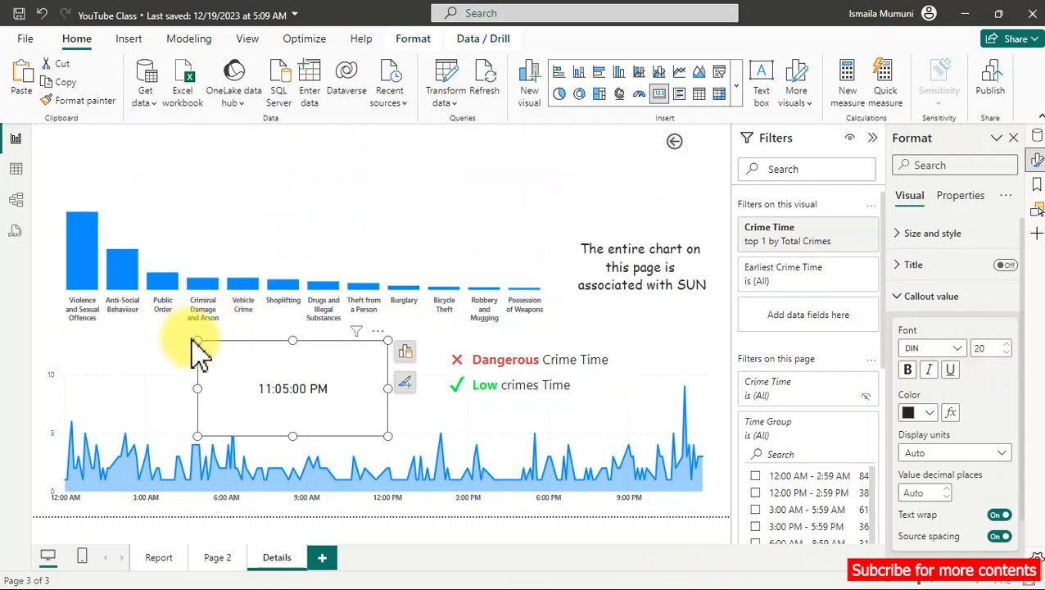
Shrink the time card, place it beside the "Dangerous Crime Time" heading, and make its callout value red.
{"action": "left_click_drag", "start_coordinate": [197, 339], "coordinate": [660, 365]}
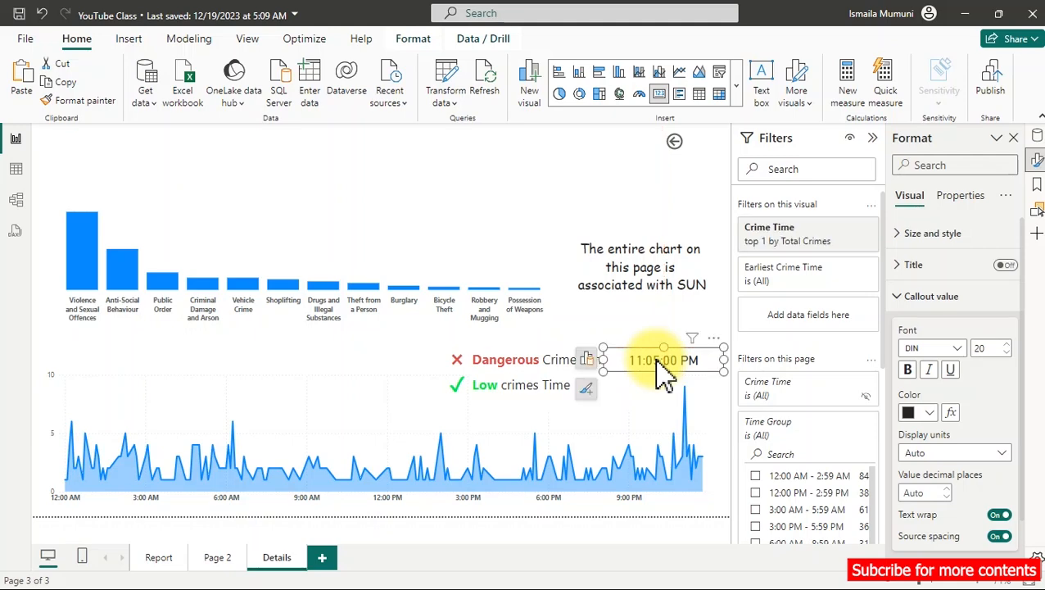
{"action": "left_click", "coordinate": [929, 412]}
{"action": "left_click", "coordinate": [861, 346]}
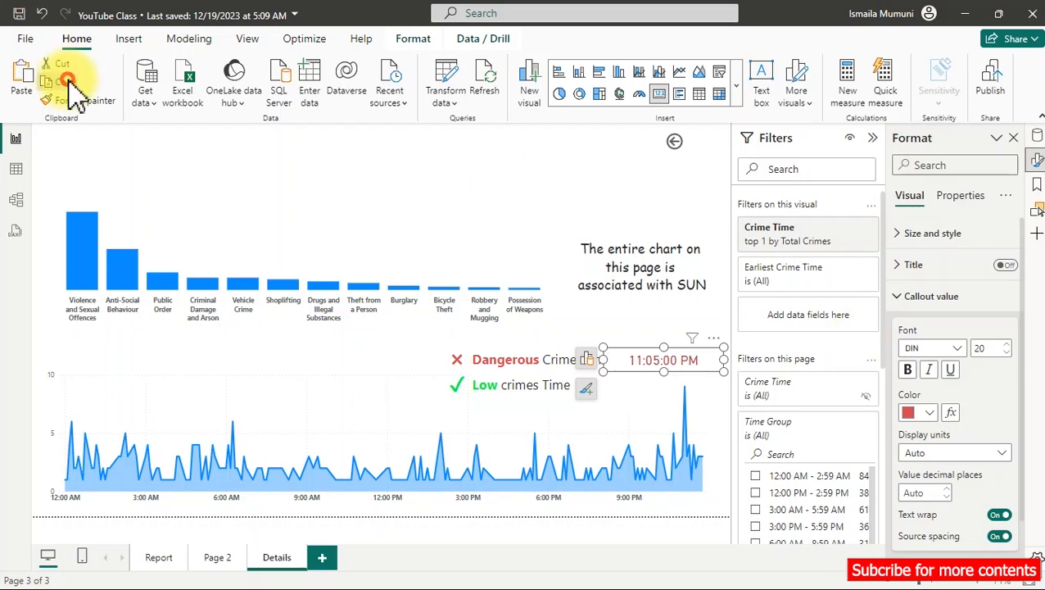
Duplicate the red time card and align the copy directly beneath it, level with the "Low crimes Time" heading.
{"action": "left_click", "coordinate": [578, 418]}
{"action": "left_click_drag", "start_coordinate": [644, 370], "coordinate": [646, 397]}
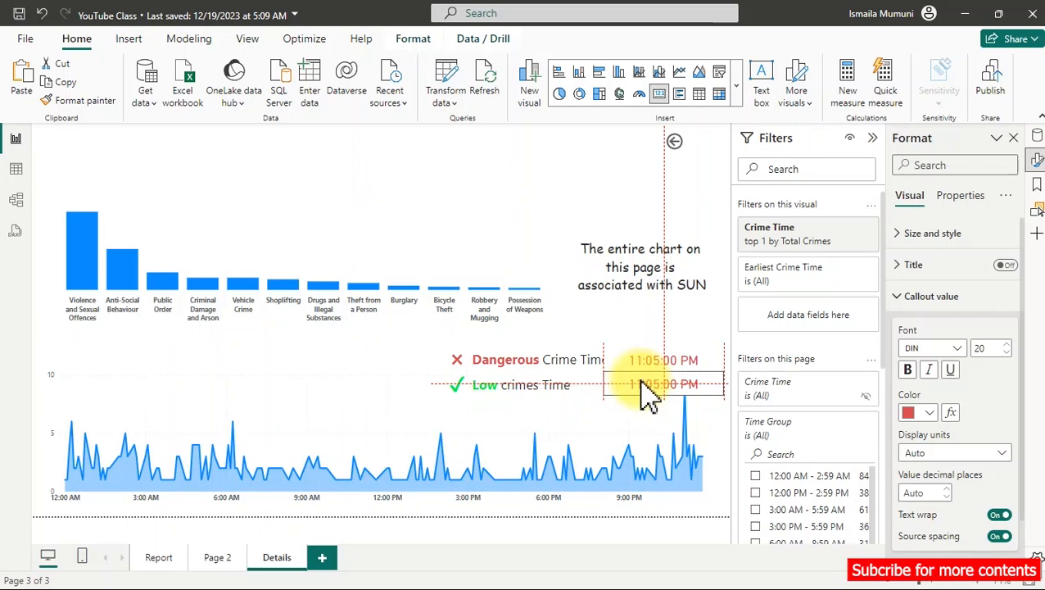
{"action": "left_click_drag", "start_coordinate": [647, 397], "coordinate": [648, 397]}
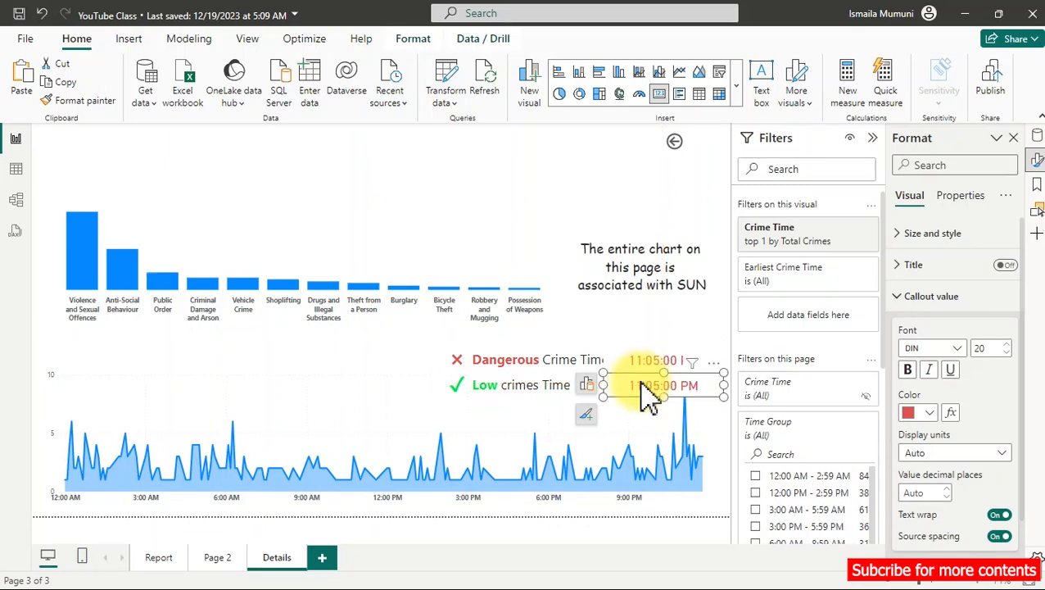
Change the lower time card's Crime Time filter to show the bottom 1 item by Total Crimes and apply it.
{"action": "left_click", "coordinate": [847, 269]}
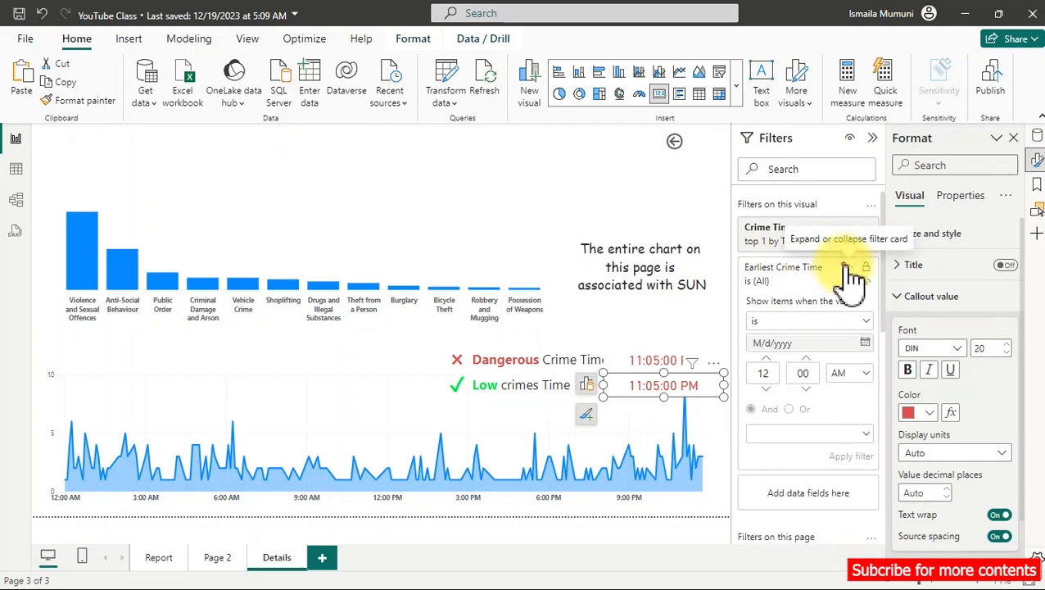
{"action": "left_click", "coordinate": [847, 270]}
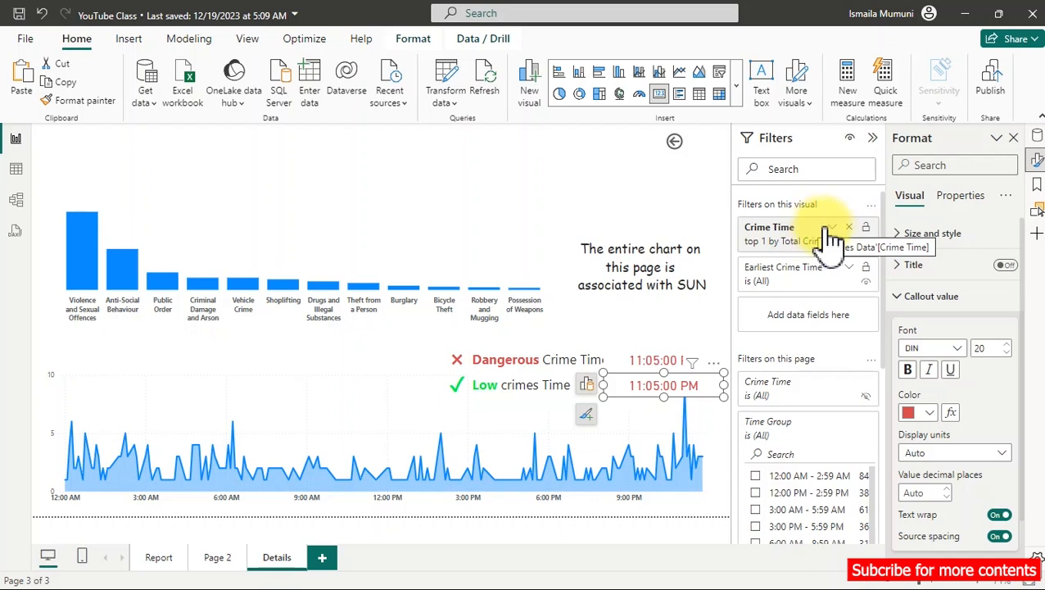
{"action": "left_click", "coordinate": [832, 231]}
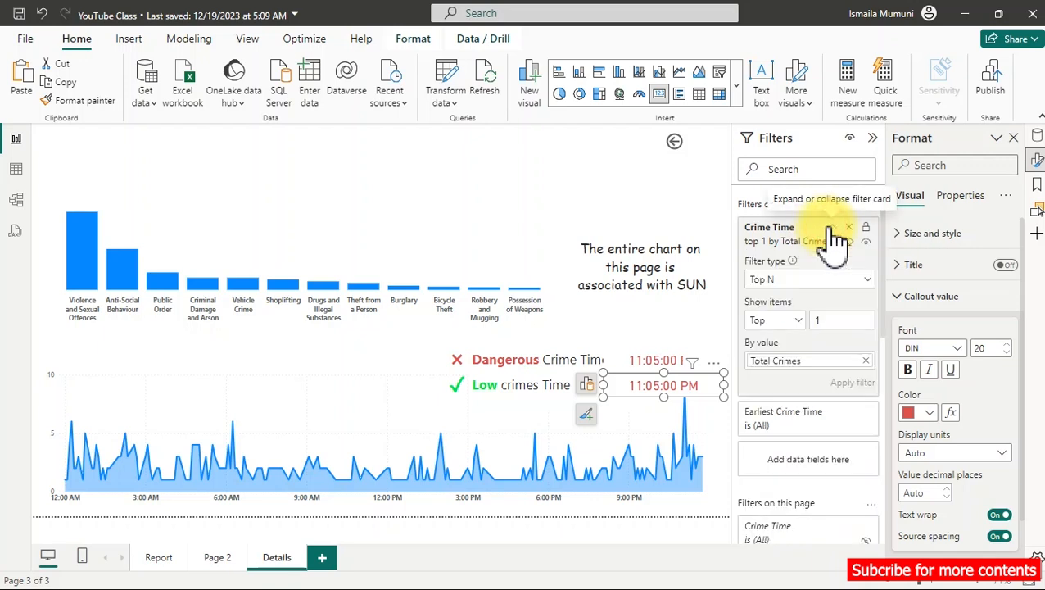
{"action": "left_click", "coordinate": [773, 321]}
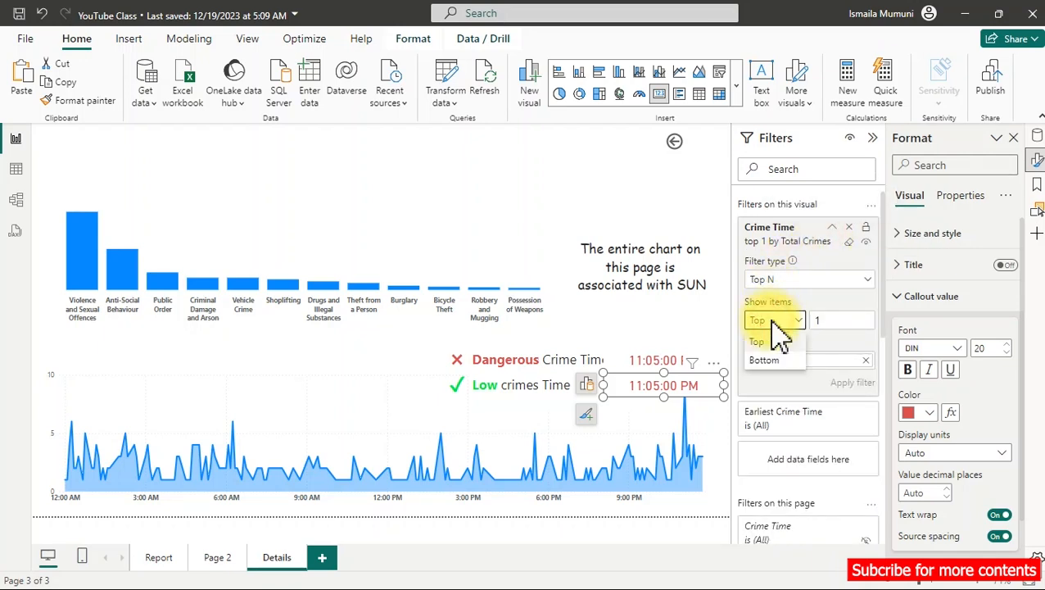
{"action": "left_click", "coordinate": [770, 361]}
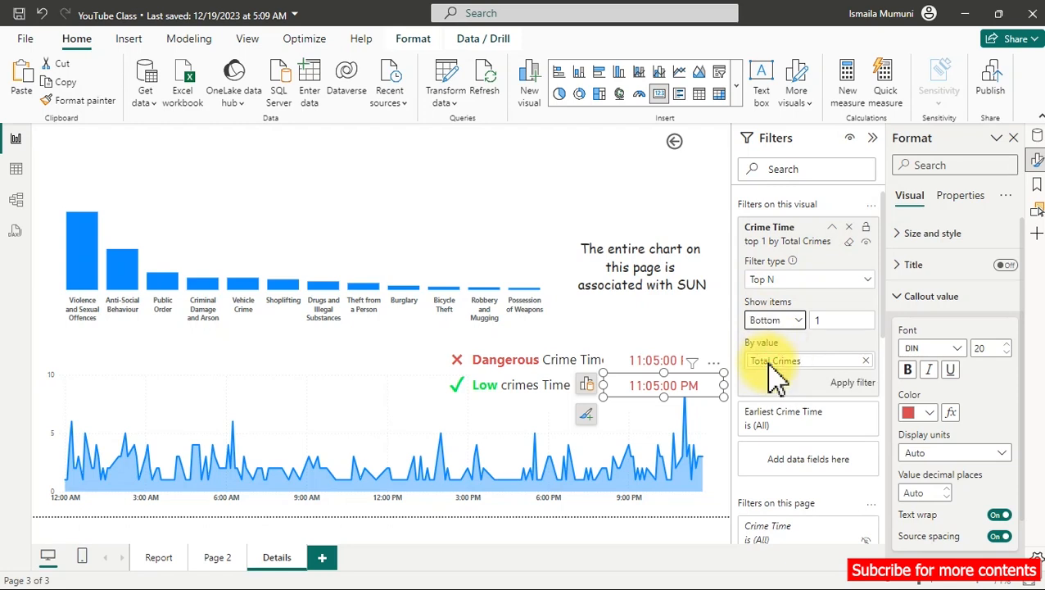
{"action": "left_click", "coordinate": [833, 384]}
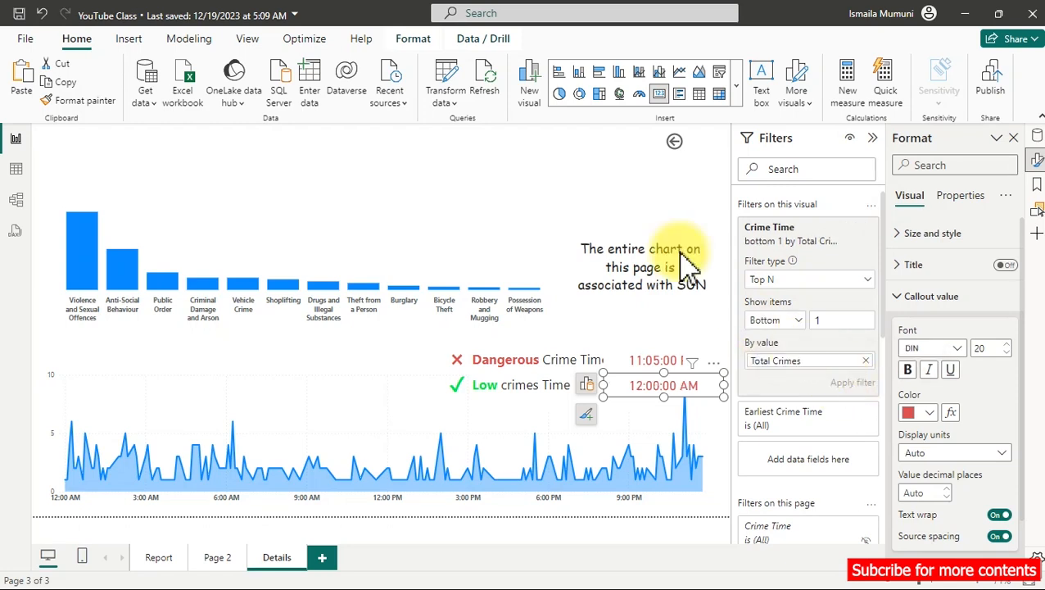
{"action": "left_click", "coordinate": [578, 182]}
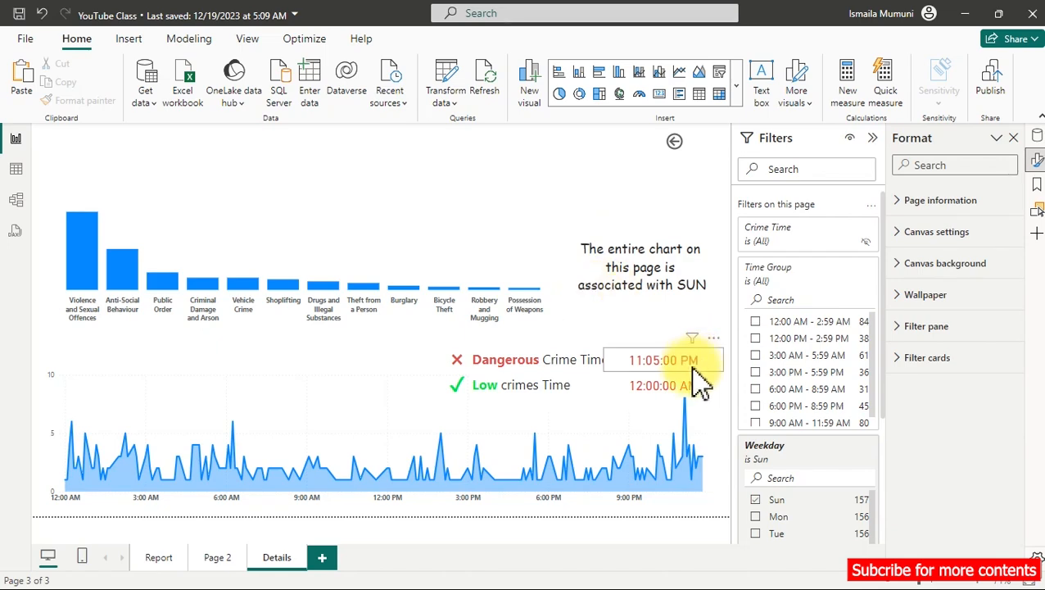
Recolour the callout value of the time card beside "Low crimes Time" with the recently used bright green.
{"action": "left_click", "coordinate": [661, 394]}
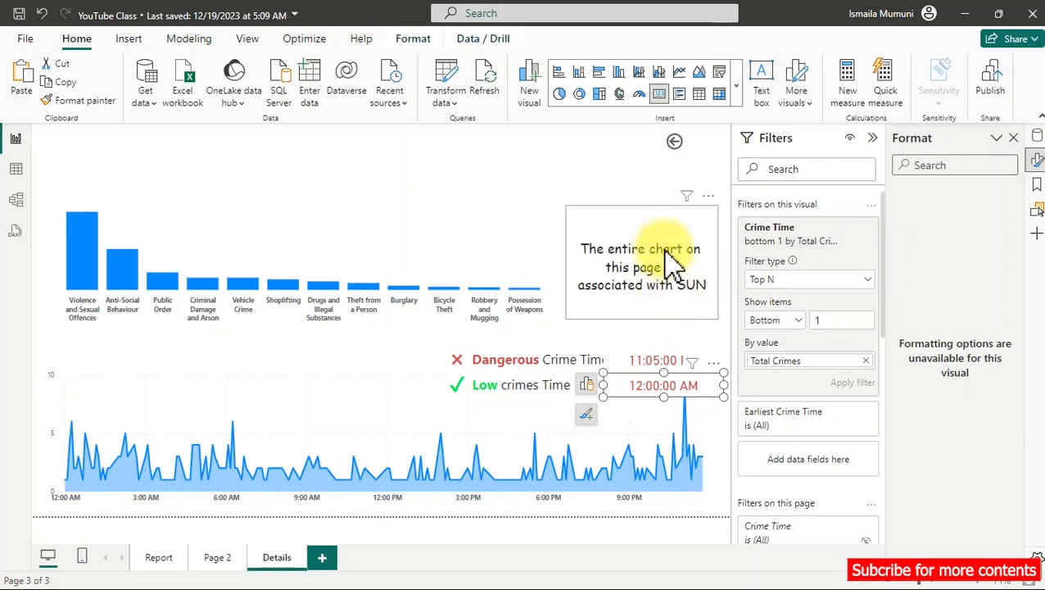
{"action": "left_click", "coordinate": [622, 364]}
{"action": "left_click", "coordinate": [669, 398]}
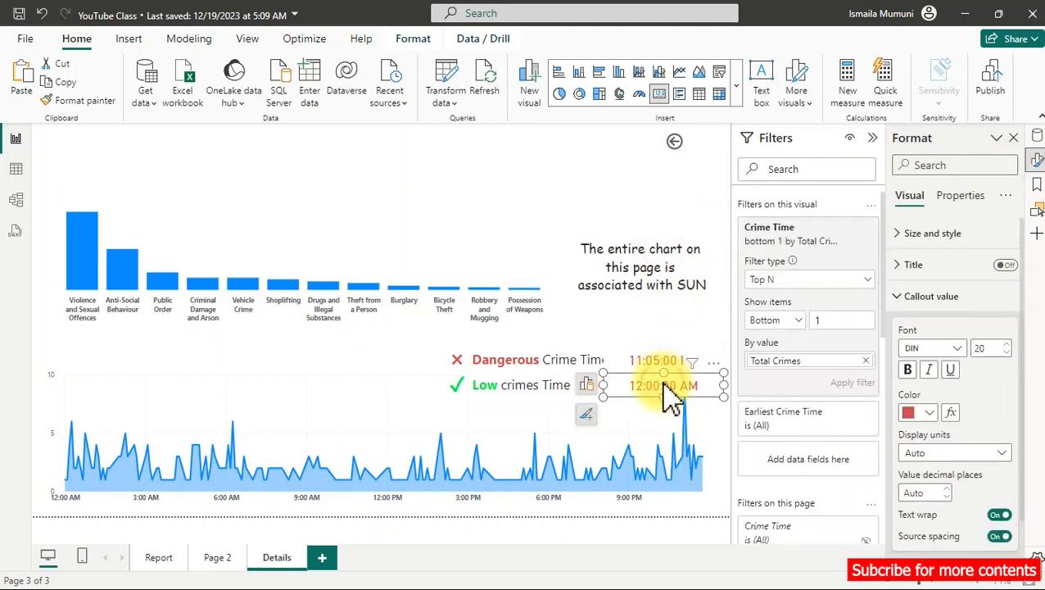
{"action": "left_click", "coordinate": [929, 413]}
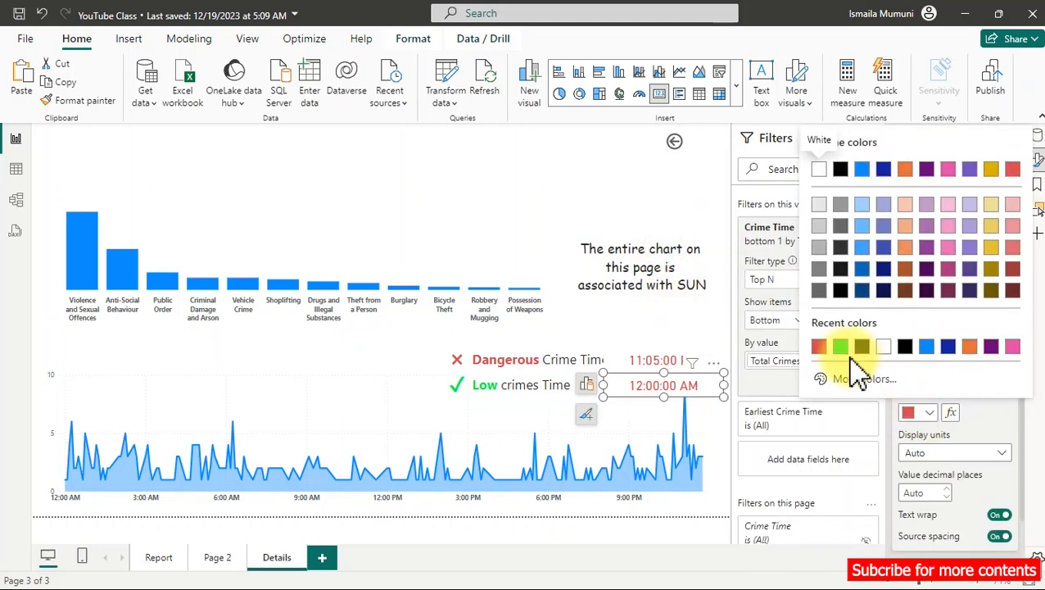
{"action": "left_click", "coordinate": [840, 347]}
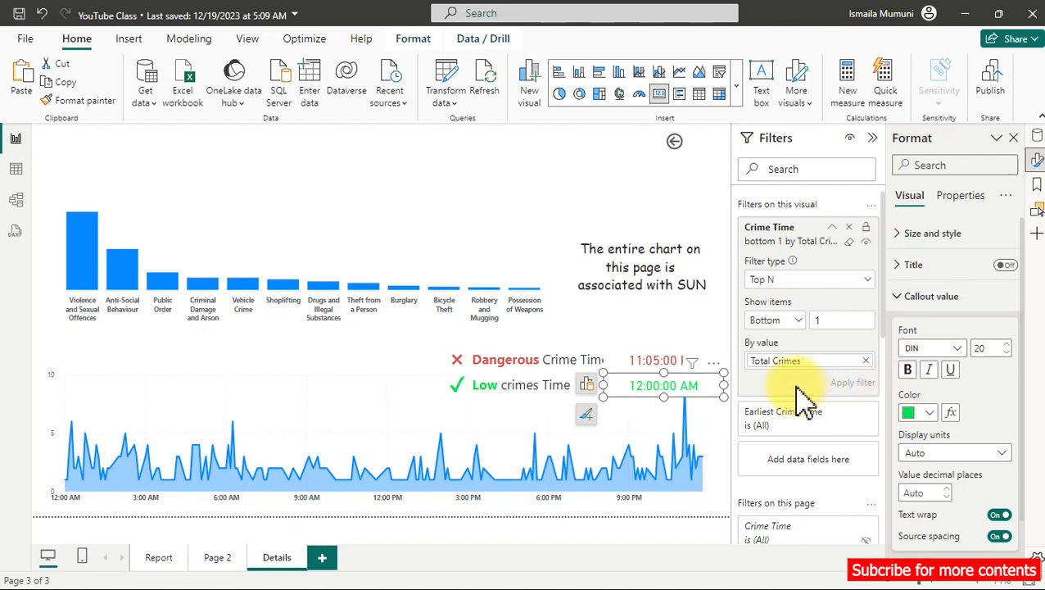
Duplicate the "Dangerous Crime Time" text box and place a wider copy above the area chart's left end.
{"action": "left_click", "coordinate": [531, 357]}
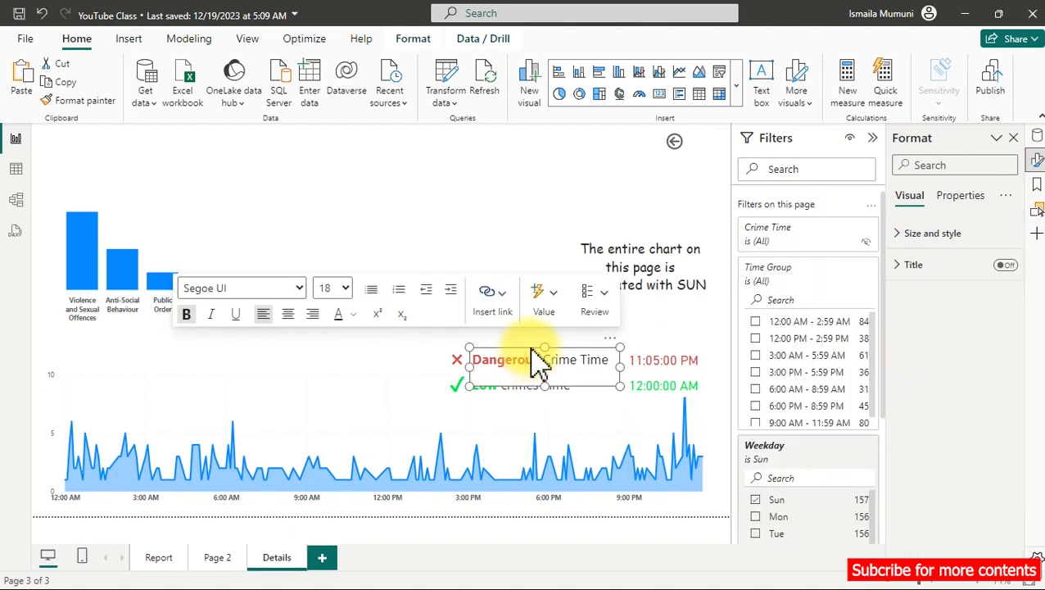
{"action": "left_click", "coordinate": [528, 348]}
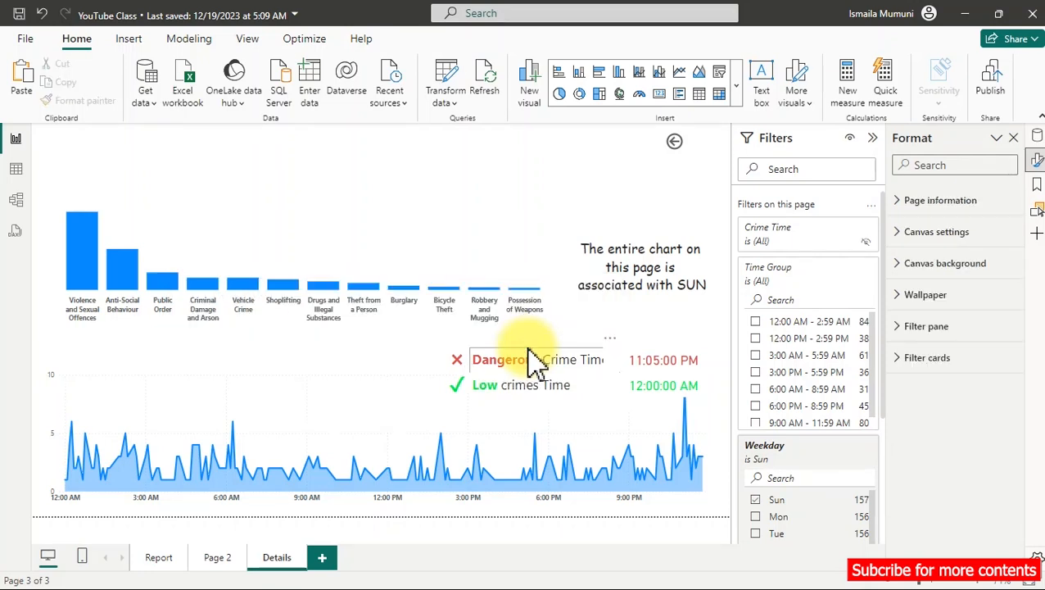
{"action": "left_click", "coordinate": [532, 357]}
{"action": "left_click", "coordinate": [23, 86]}
{"action": "left_click", "coordinate": [614, 360]}
{"action": "left_click_drag", "start_coordinate": [620, 343], "coordinate": [298, 372]}
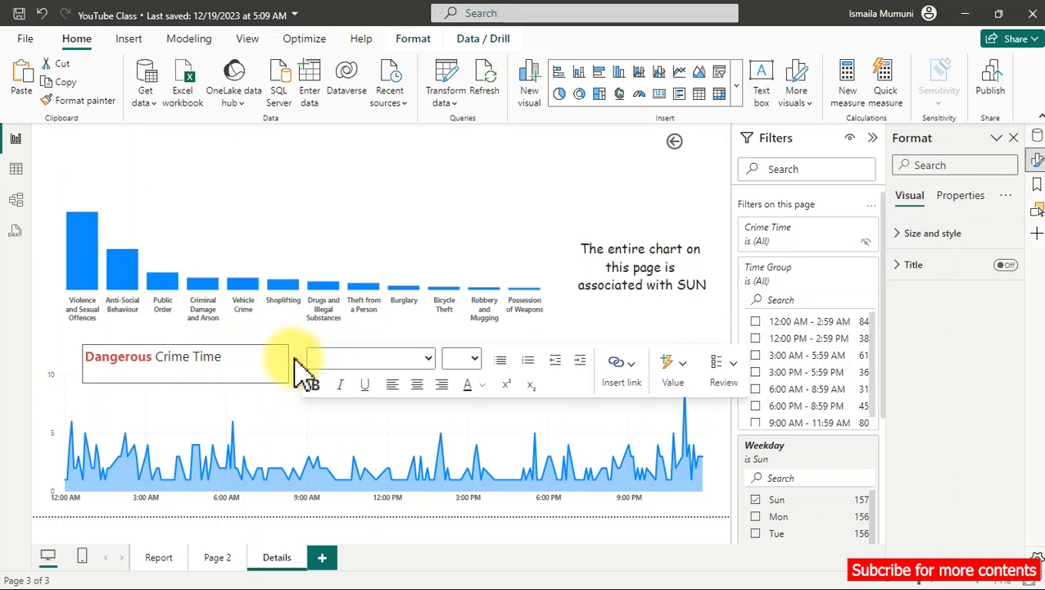
Replace the copied heading's text with "Trend of crimes Over Time".
{"action": "left_click", "coordinate": [245, 358]}
{"action": "key", "text": "ctrl+a"}
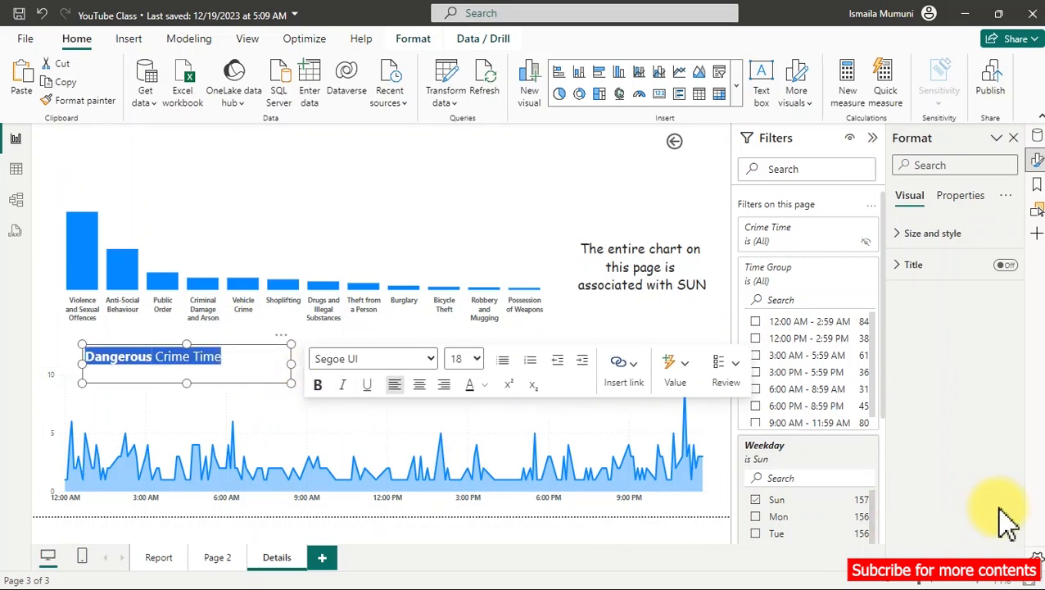
{"action": "key", "text": "Delete"}
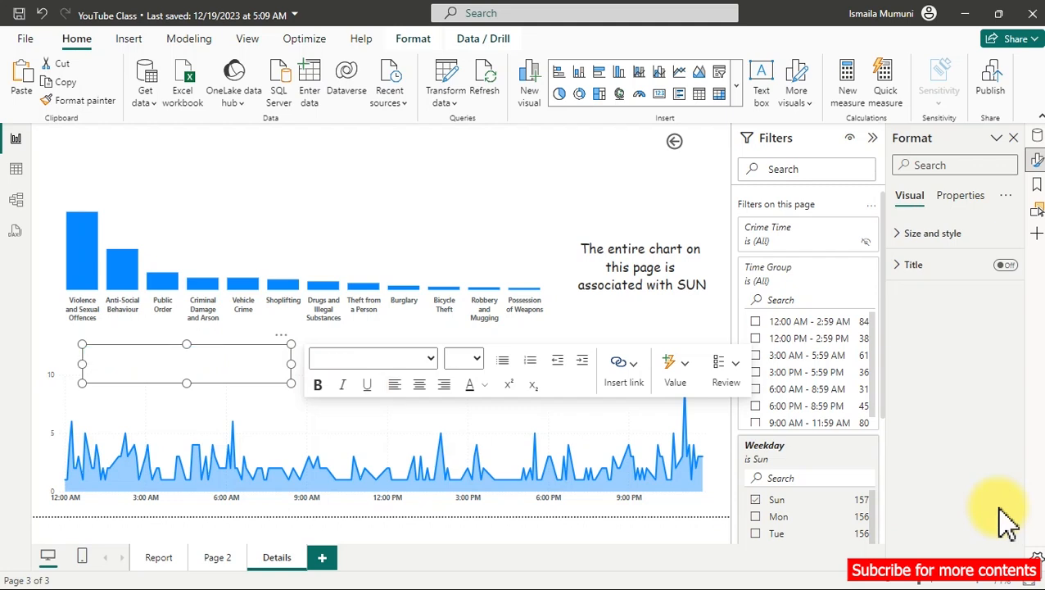
{"action": "left_click", "coordinate": [227, 374]}
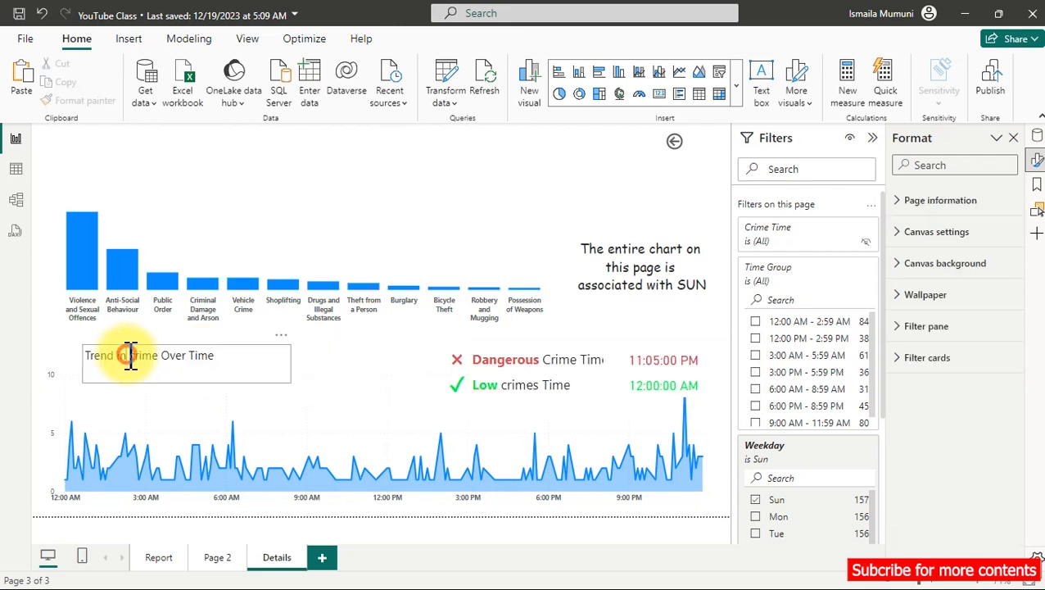
{"action": "double_click", "coordinate": [129, 357]}
{"action": "key", "text": "BackSpace"}
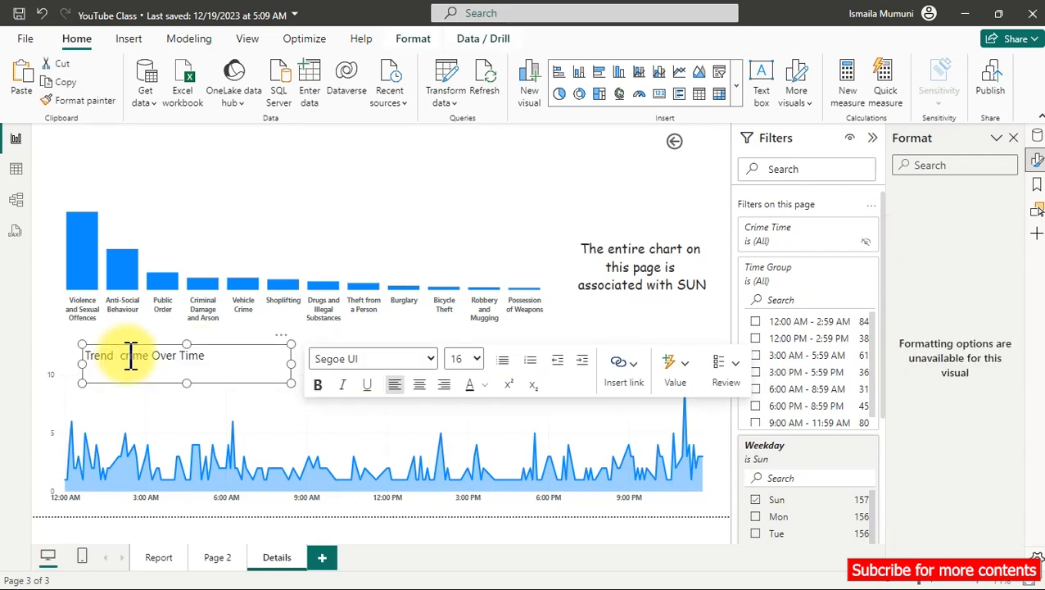
{"action": "type", "text": "of"}
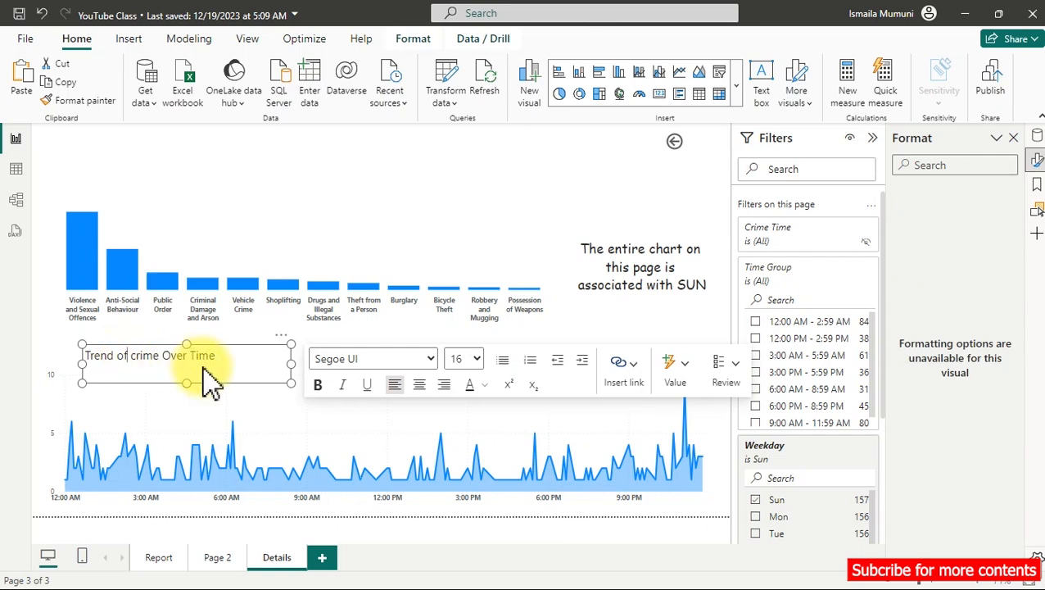
{"action": "left_click", "coordinate": [161, 358]}
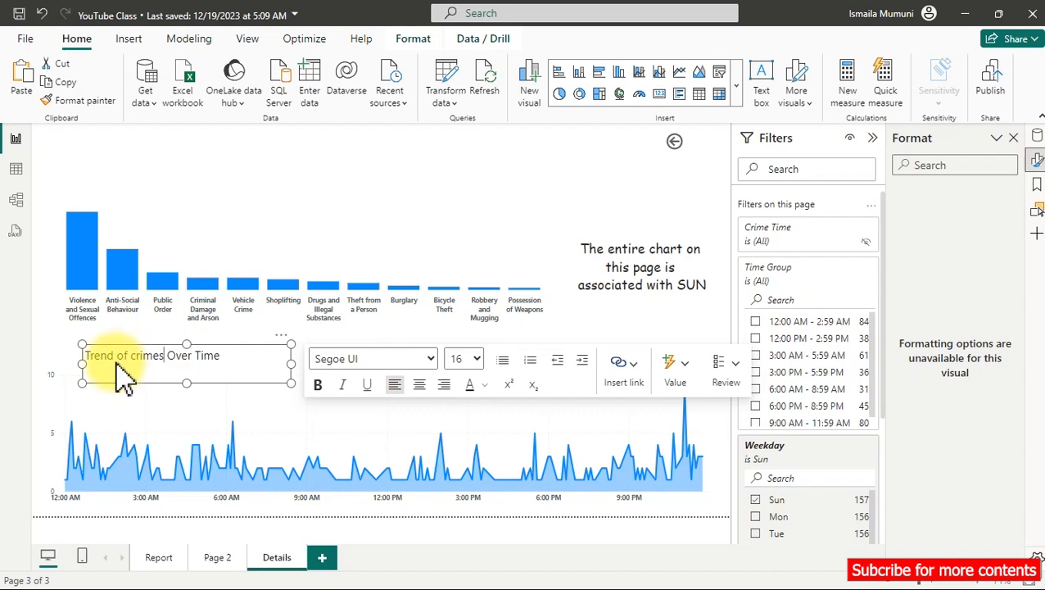
Make the word "Trend" bold in the heading above the area chart.
{"action": "left_click_drag", "start_coordinate": [86, 355], "coordinate": [114, 355]}
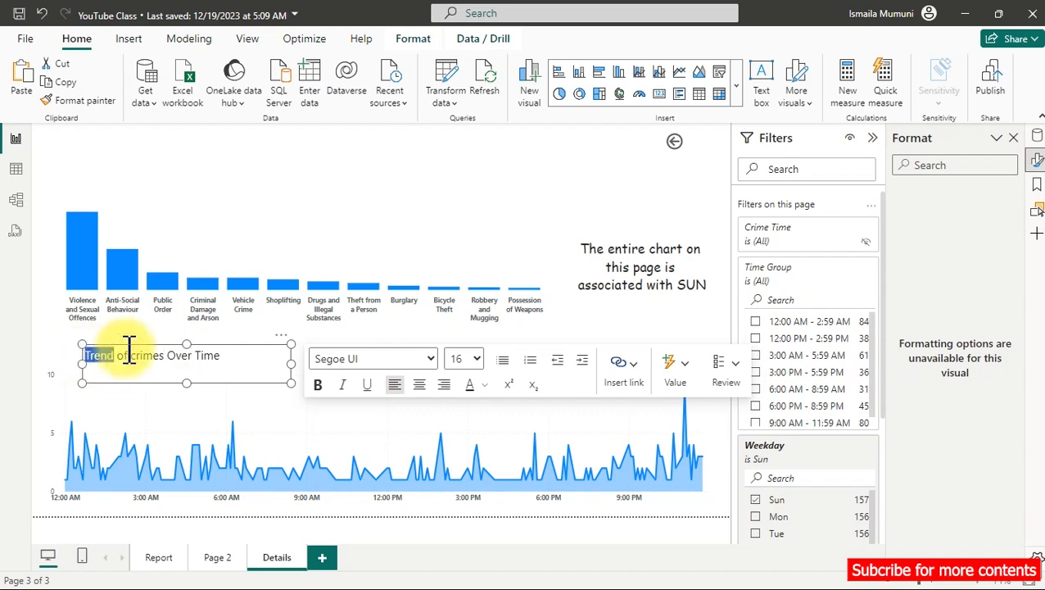
{"action": "left_click", "coordinate": [318, 386]}
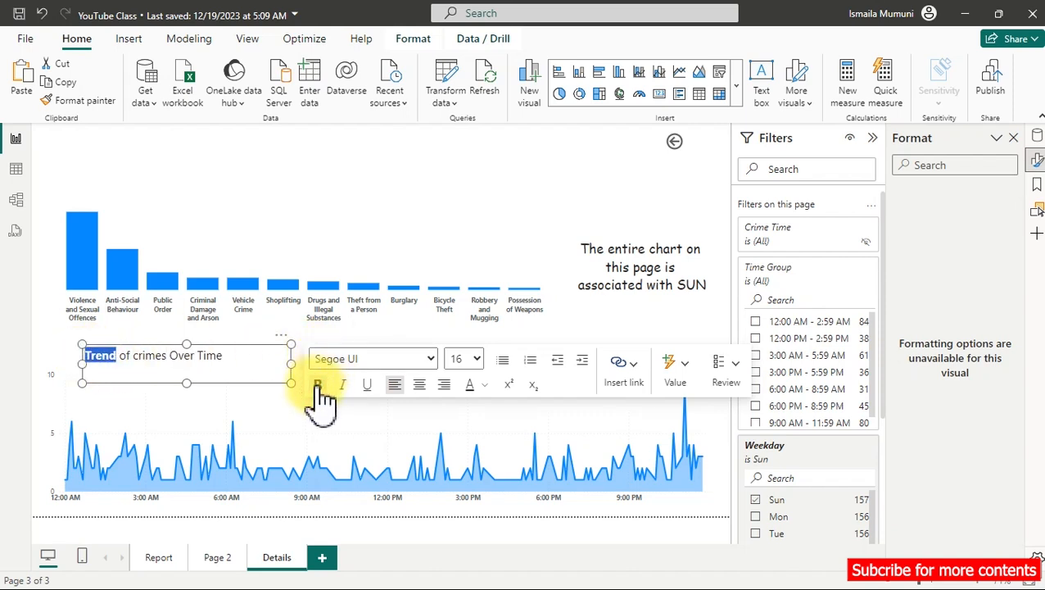
{"action": "left_click", "coordinate": [279, 385]}
Duplicate the "Trend of crimes Over Time" heading directly beneath the original and make the copy wider and slightly taller.
{"action": "left_click", "coordinate": [248, 358]}
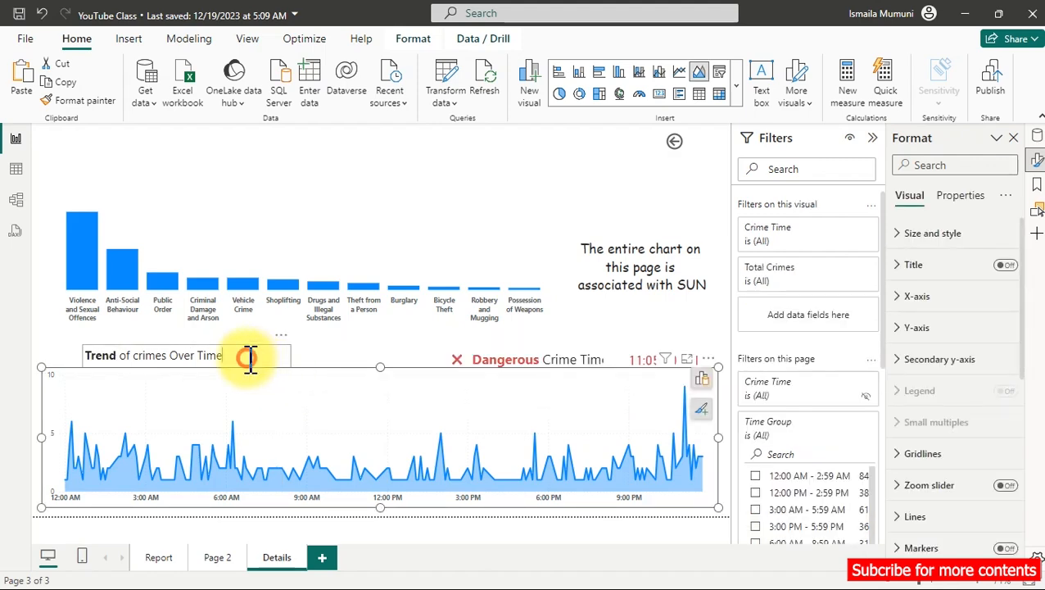
{"action": "left_click", "coordinate": [245, 345]}
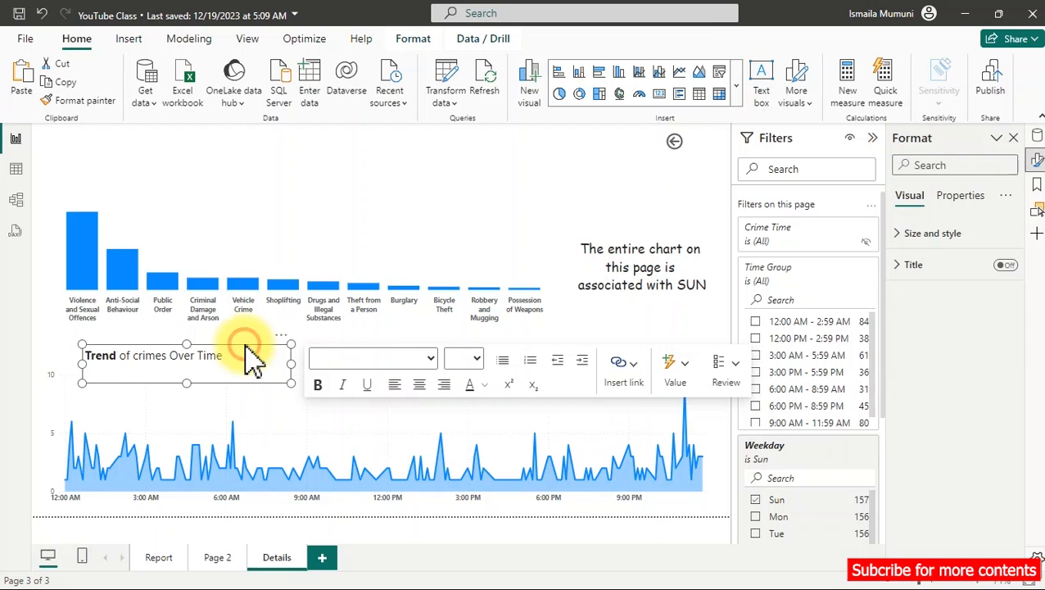
{"action": "left_click", "coordinate": [24, 78]}
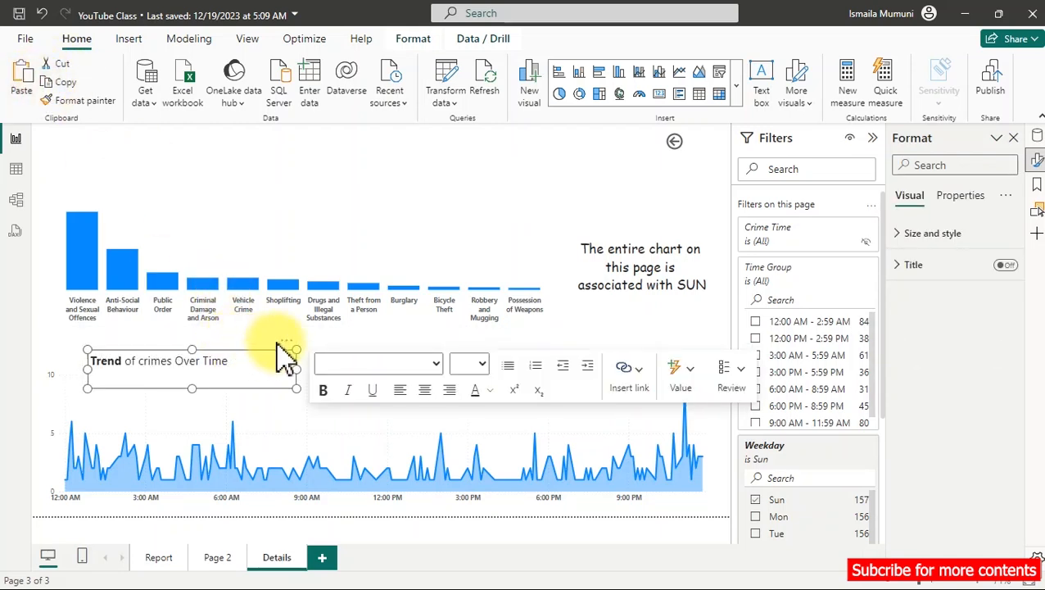
{"action": "left_click_drag", "start_coordinate": [289, 355], "coordinate": [286, 355]}
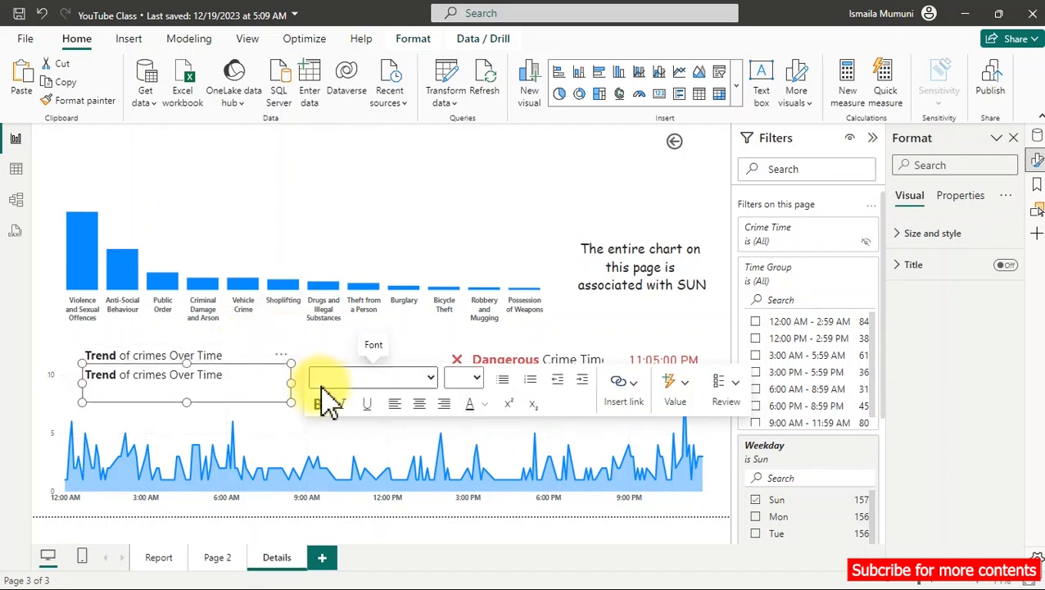
{"action": "left_click_drag", "start_coordinate": [290, 382], "coordinate": [385, 375]}
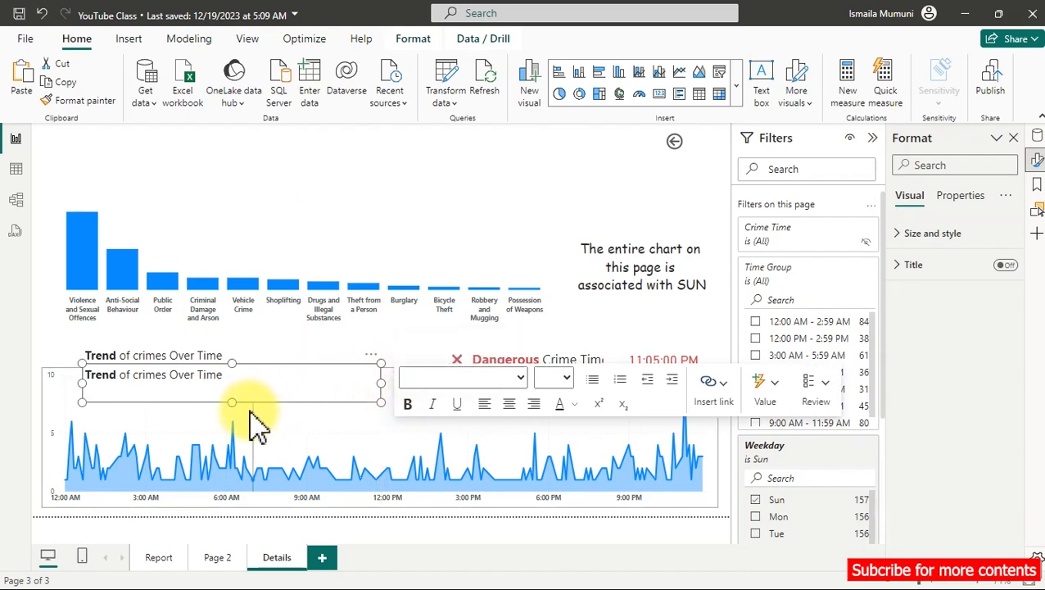
{"action": "left_click_drag", "start_coordinate": [232, 402], "coordinate": [233, 411]}
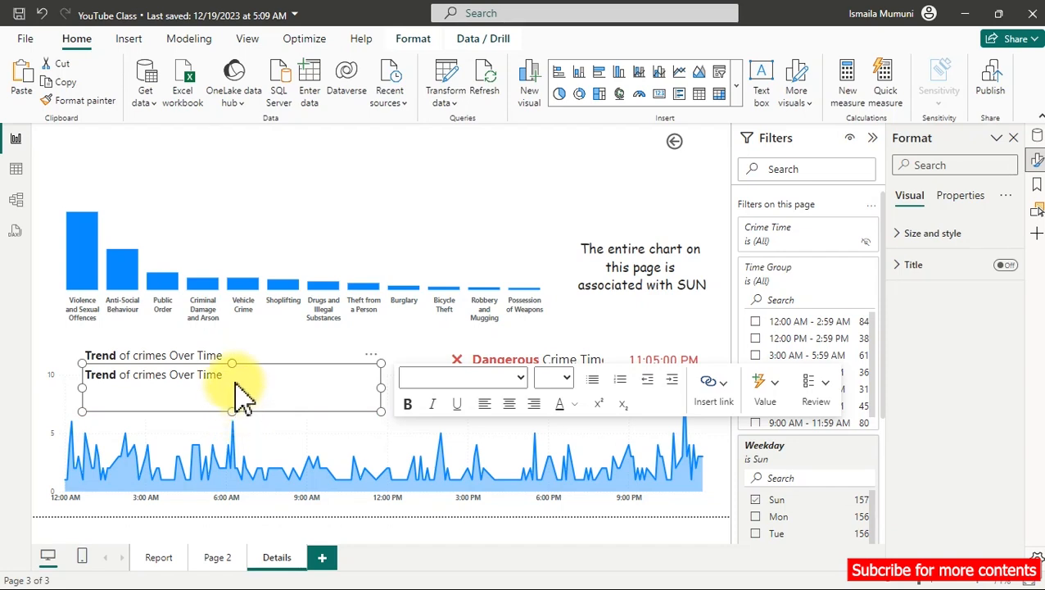
Replace the lower copy's text with "Low crime periods are indicated by the presence of green dots. Red indicates High Crime rate".
{"action": "left_click", "coordinate": [236, 385]}
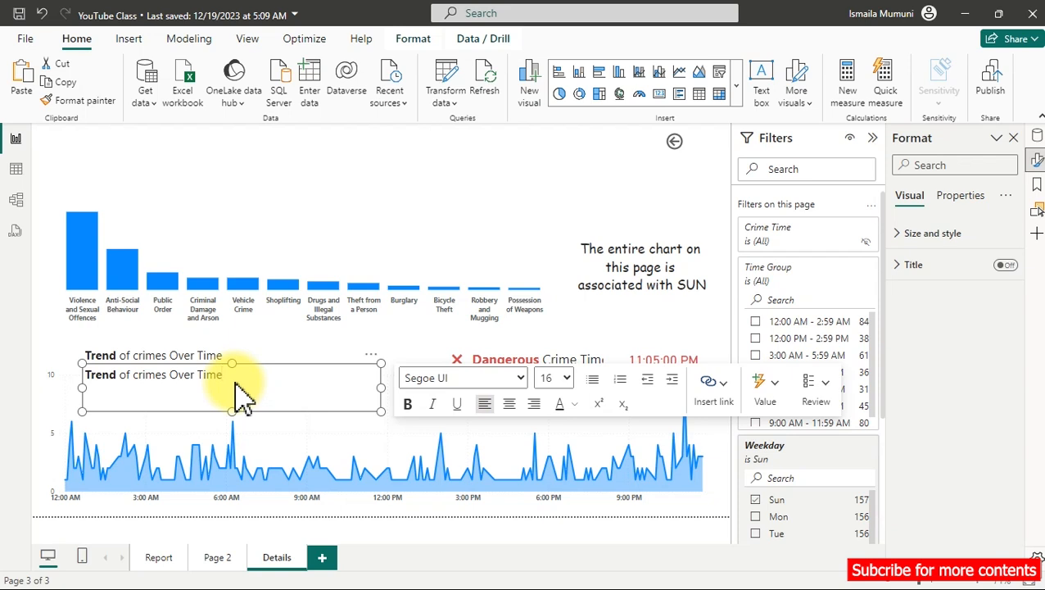
{"action": "key", "text": "ctrl+a"}
{"action": "key", "text": "ctrl+v"}
{"action": "left_click", "coordinate": [339, 170]}
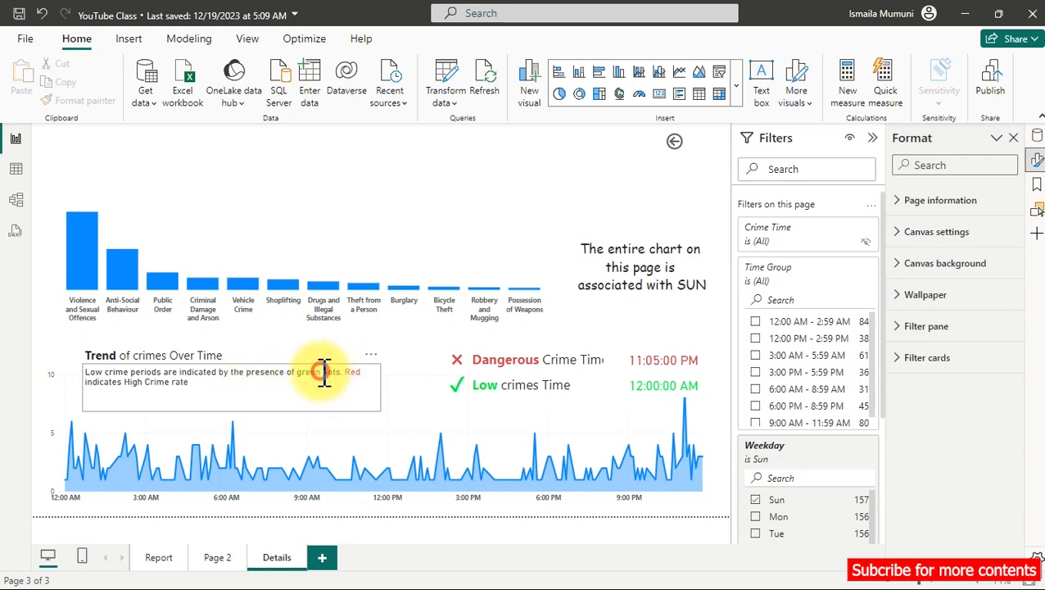
Set the font of the low and high crime description text to Comic Sans MS.
{"action": "left_click", "coordinate": [354, 375]}
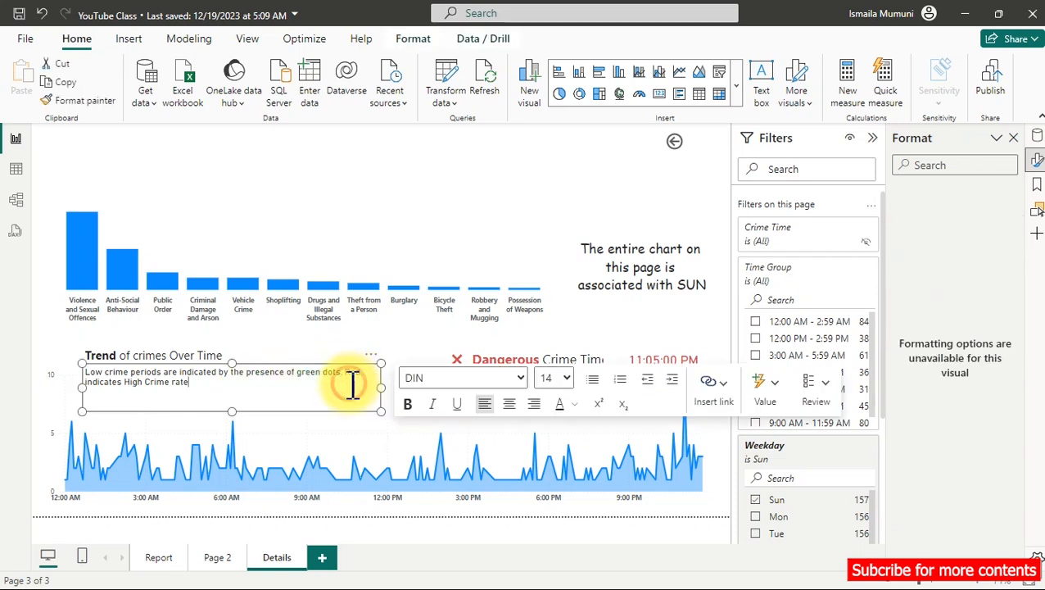
{"action": "key", "text": "ctrl+a"}
{"action": "left_click", "coordinate": [504, 377]}
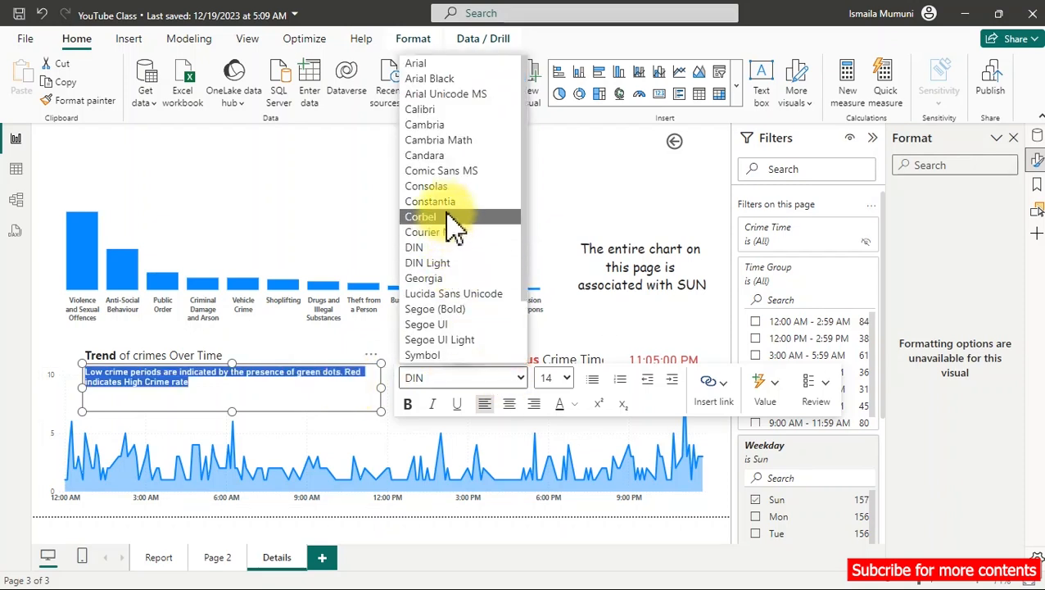
{"action": "left_click", "coordinate": [457, 172]}
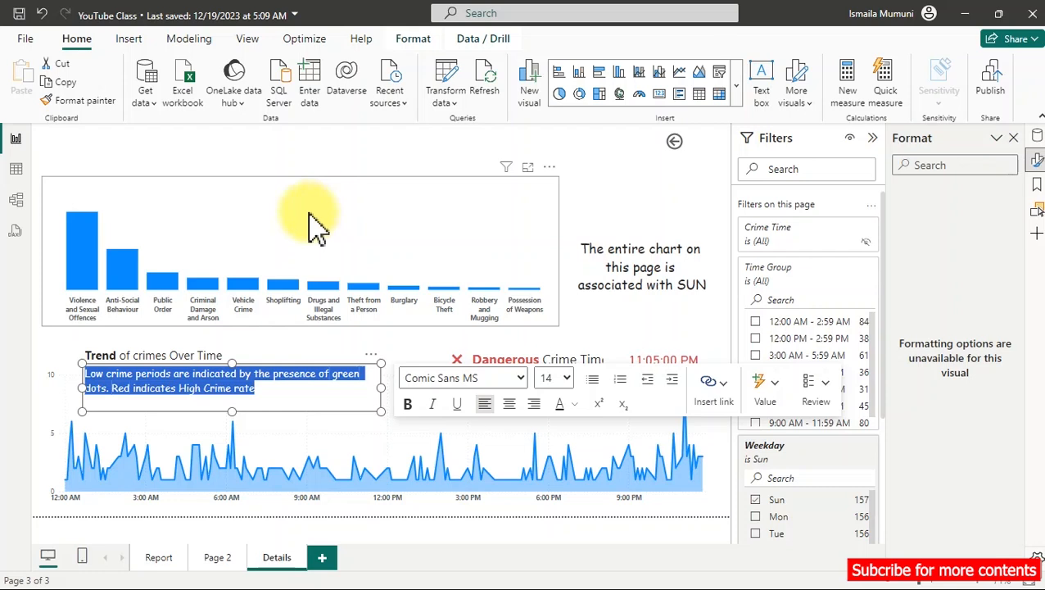
Change the whole "Trend of crimes Over Time" heading to the Comic Sans MS font.
{"action": "left_click", "coordinate": [180, 354]}
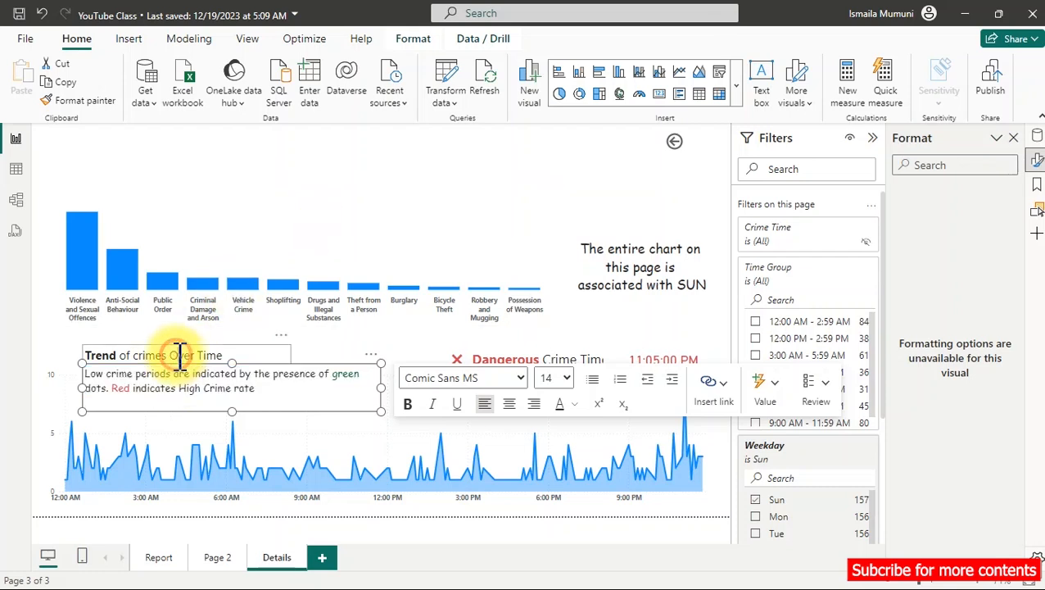
{"action": "triple_click", "coordinate": [180, 355]}
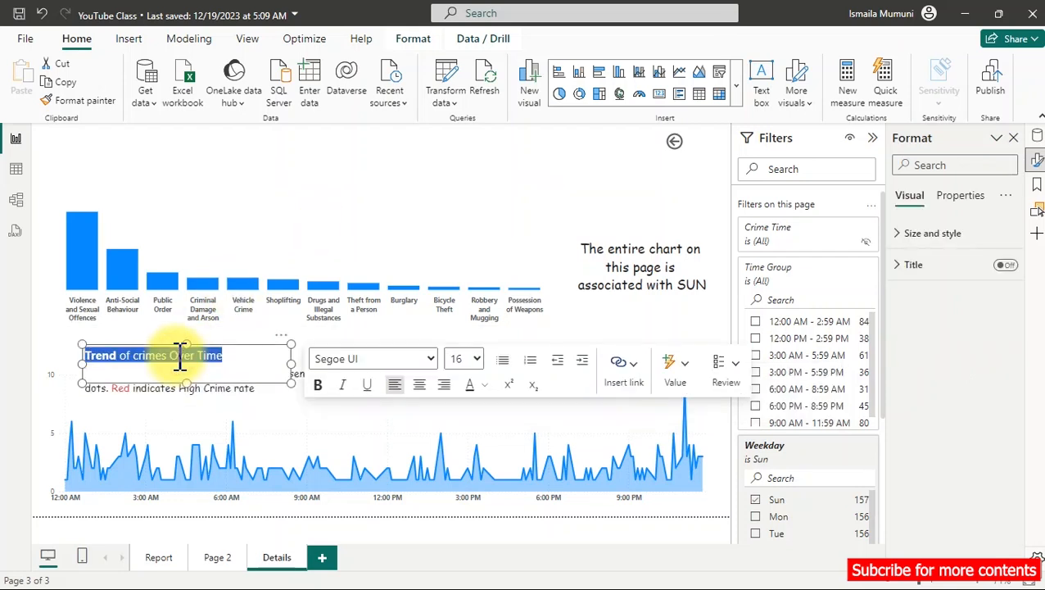
{"action": "left_click", "coordinate": [393, 362]}
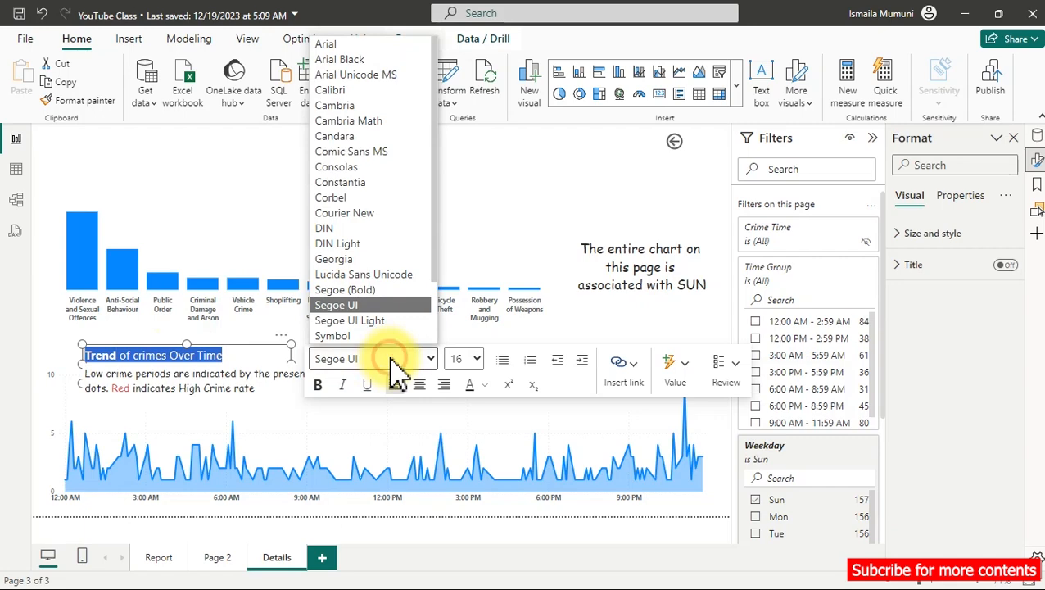
{"action": "left_click", "coordinate": [368, 153]}
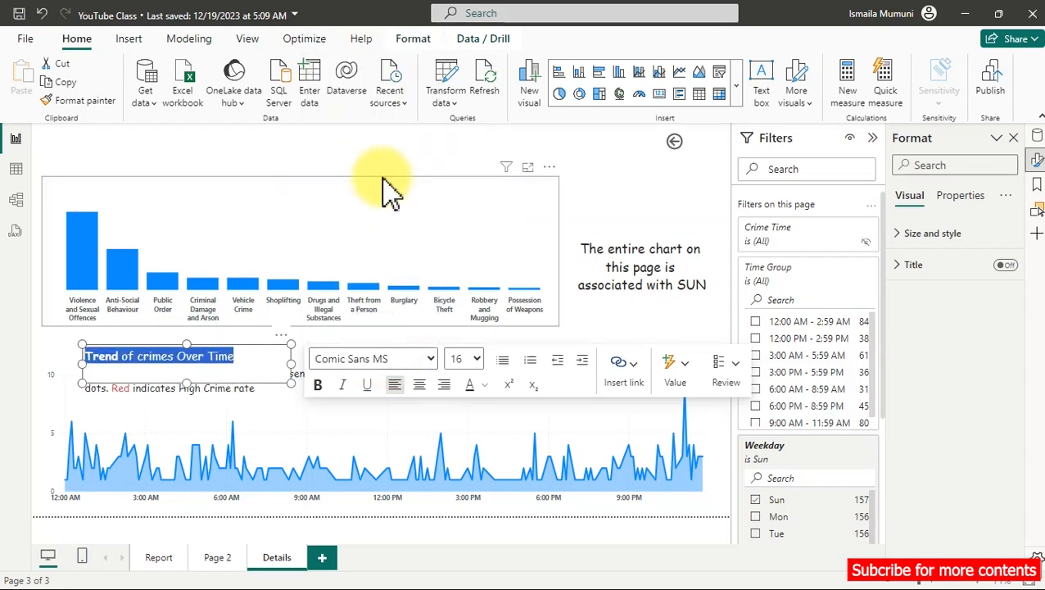
{"action": "left_click", "coordinate": [390, 159]}
{"action": "left_click", "coordinate": [390, 157]}
{"action": "left_click", "coordinate": [390, 160]}
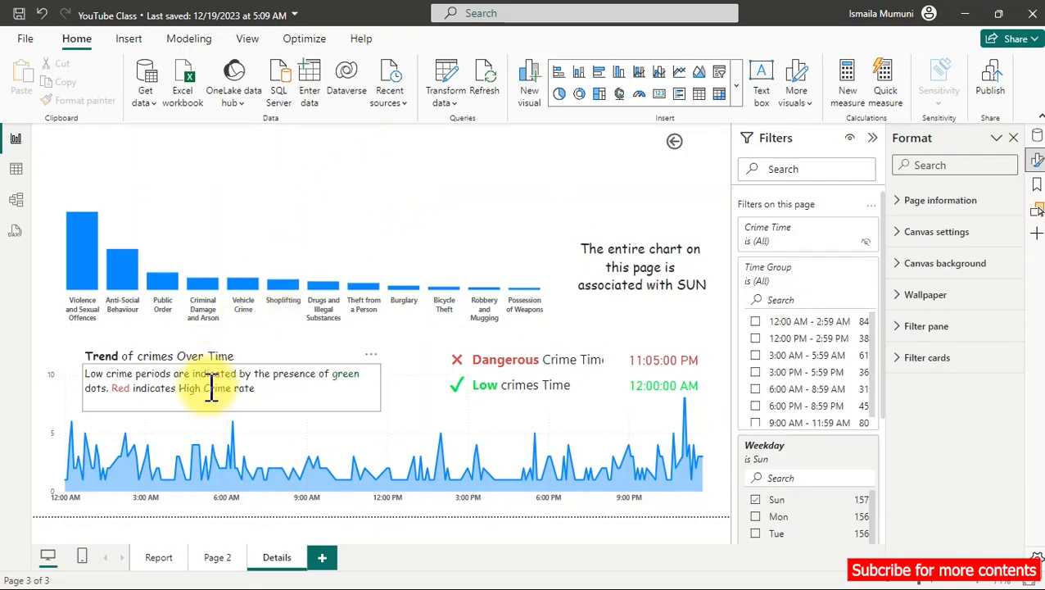
Make the words "High", "Low", "green" and "Red" bold in the description beneath the trend heading.
{"action": "left_click_drag", "start_coordinate": [204, 393], "coordinate": [182, 393]}
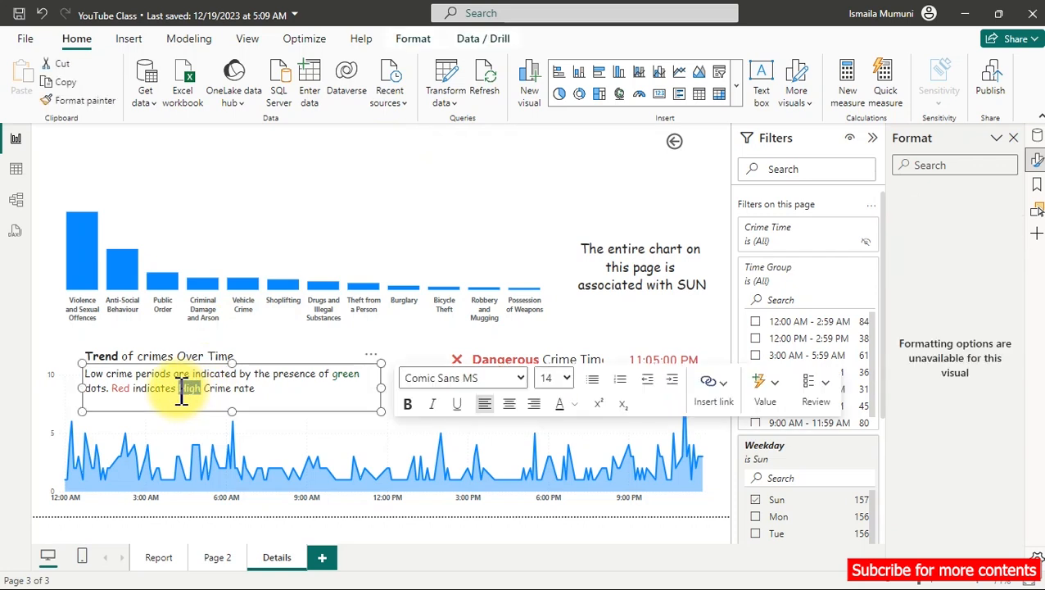
{"action": "left_click", "coordinate": [409, 407]}
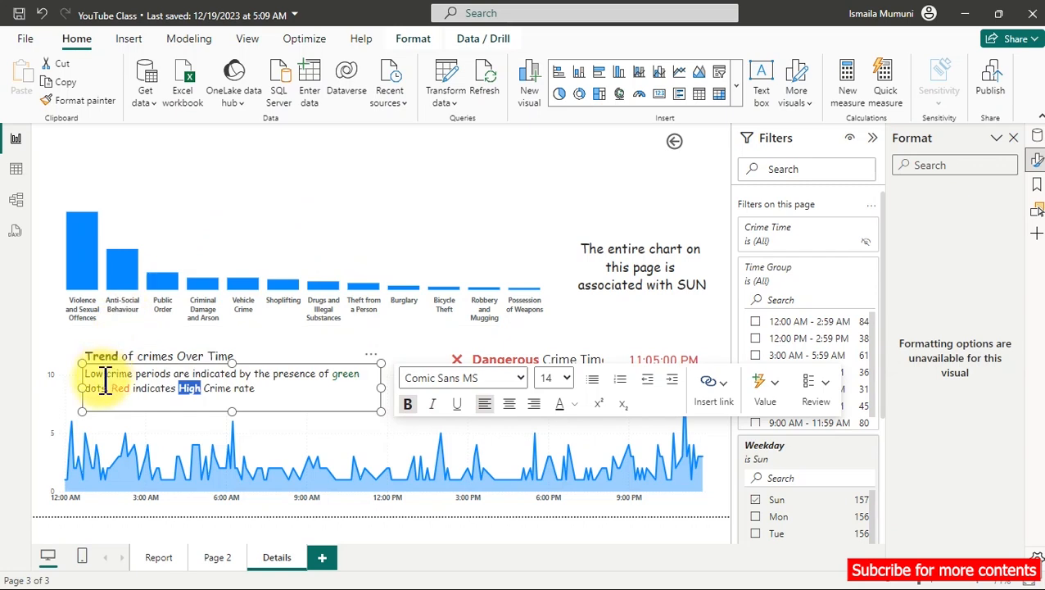
{"action": "left_click_drag", "start_coordinate": [107, 375], "coordinate": [84, 382]}
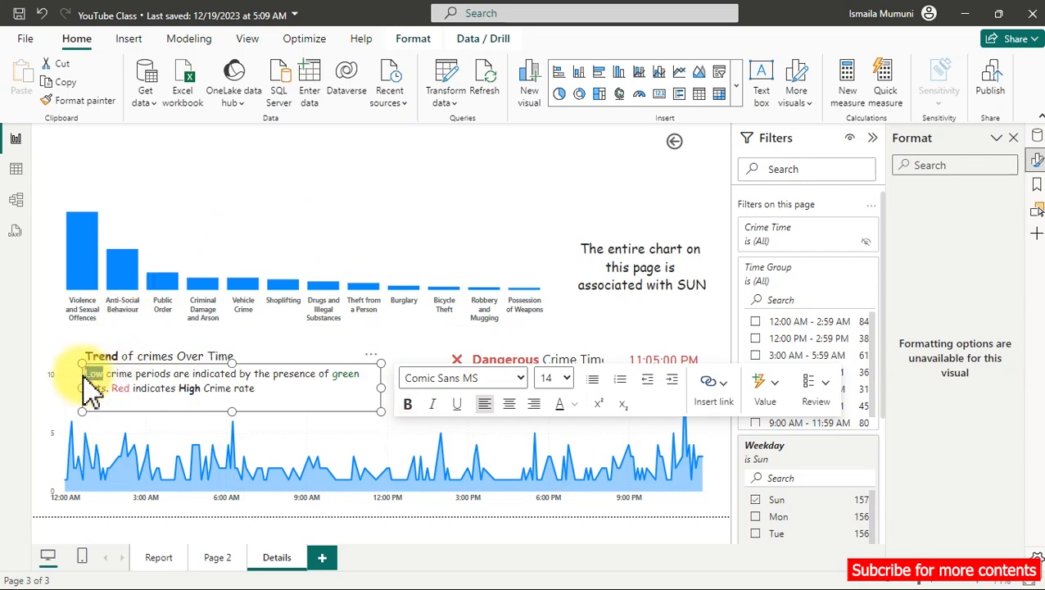
{"action": "left_click", "coordinate": [408, 404]}
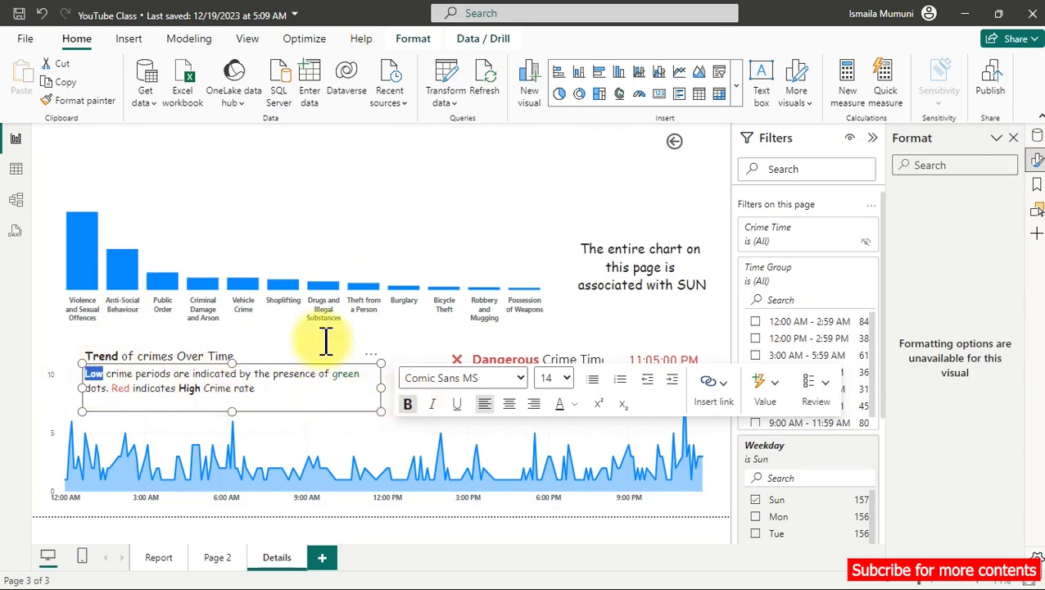
{"action": "left_click_drag", "start_coordinate": [362, 377], "coordinate": [336, 378]}
{"action": "left_click", "coordinate": [412, 402]}
{"action": "double_click", "coordinate": [119, 388]}
{"action": "left_click", "coordinate": [409, 401]}
{"action": "left_click", "coordinate": [439, 147]}
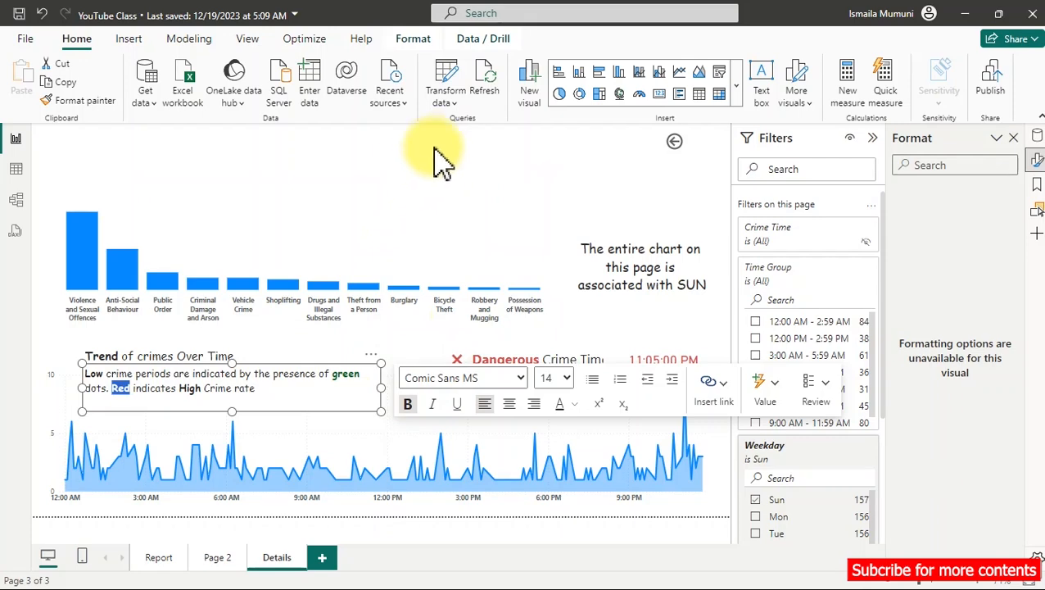
Duplicate the trend heading above the bar chart and retitle the copy "Diverse Criminal Perspectives" with "Diverse" in bold.
{"action": "left_click", "coordinate": [223, 348]}
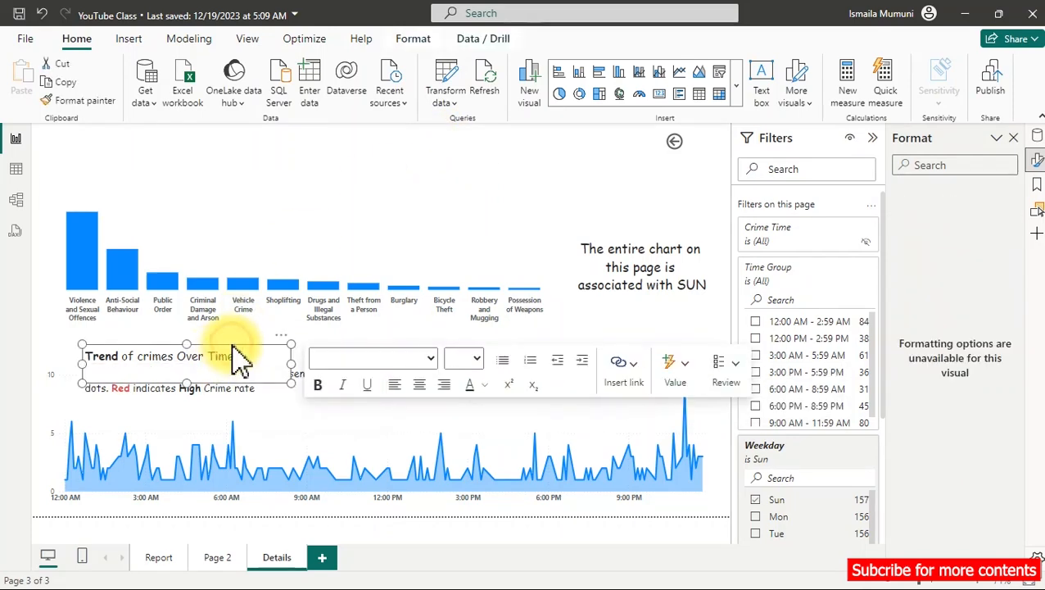
{"action": "left_click", "coordinate": [62, 168]}
{"action": "left_click", "coordinate": [161, 156]}
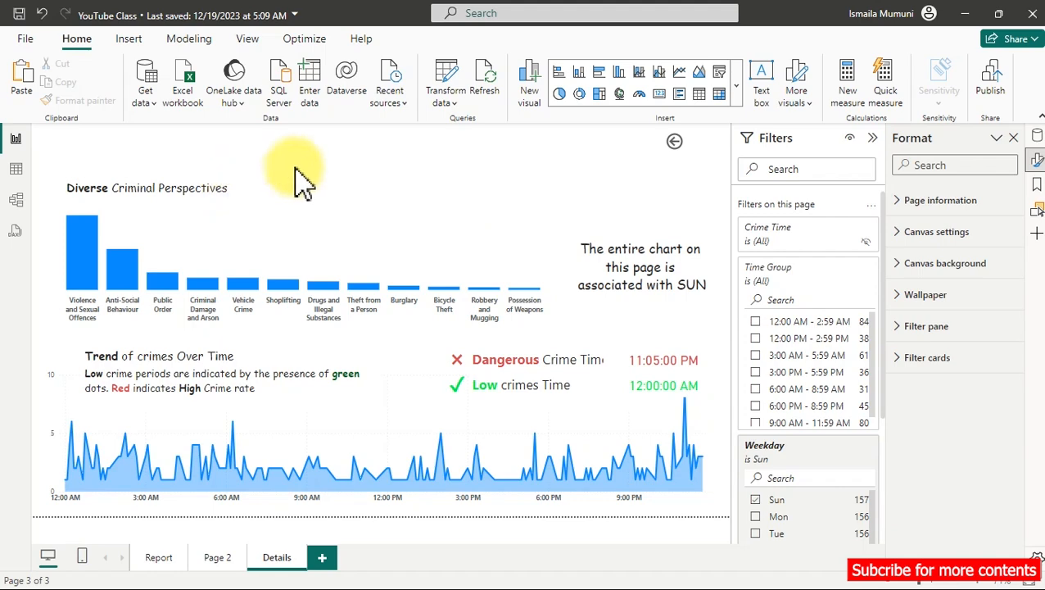
Add a card showing Total Crimes, sized about 184 wide by 135 high, in the space above the bar chart's smaller bars.
{"action": "left_click", "coordinate": [660, 94]}
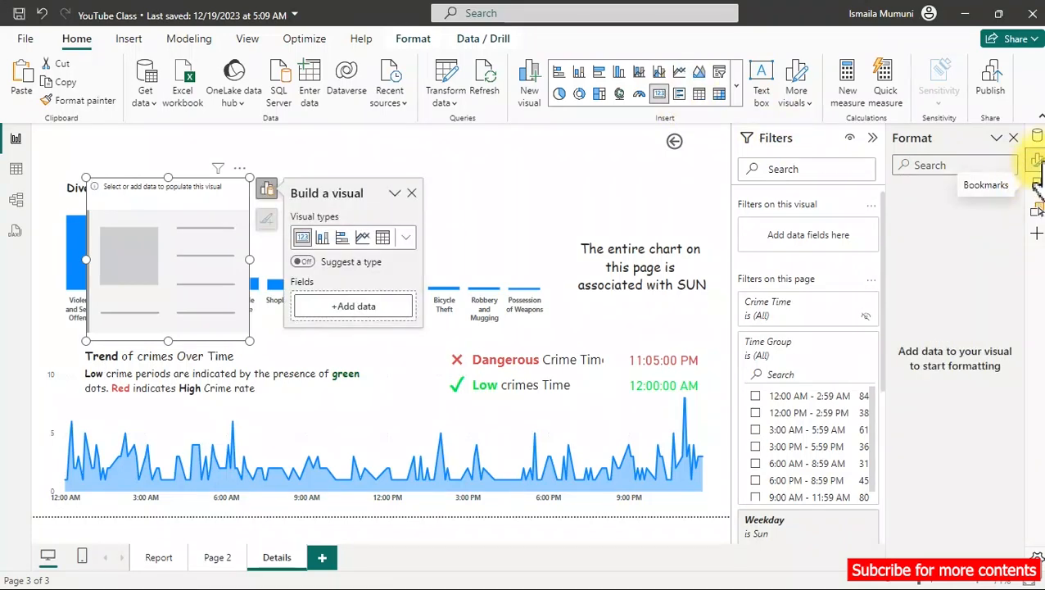
{"action": "left_click", "coordinate": [1035, 137]}
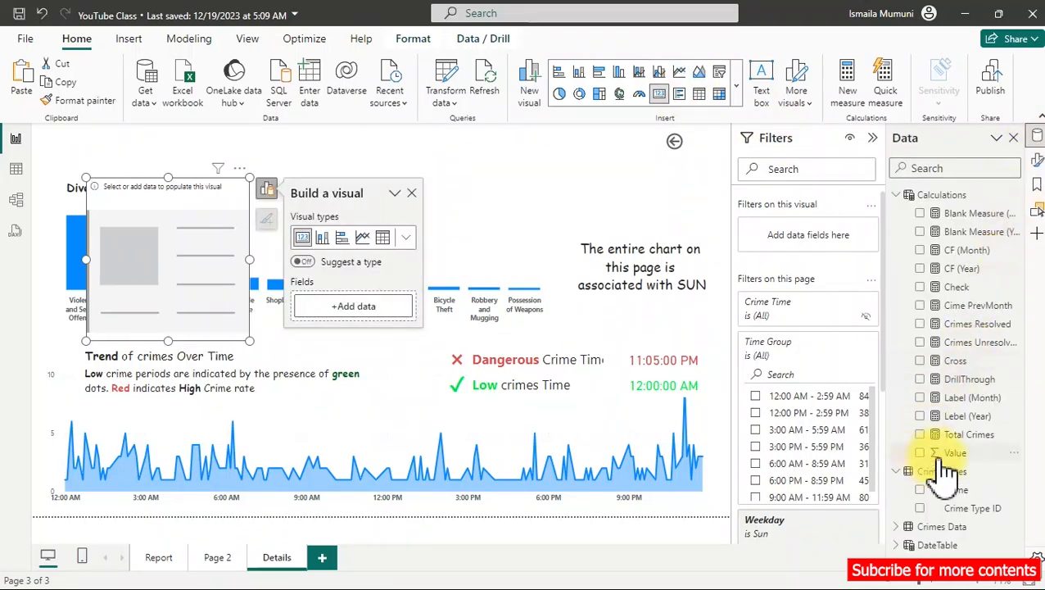
{"action": "left_click", "coordinate": [922, 435]}
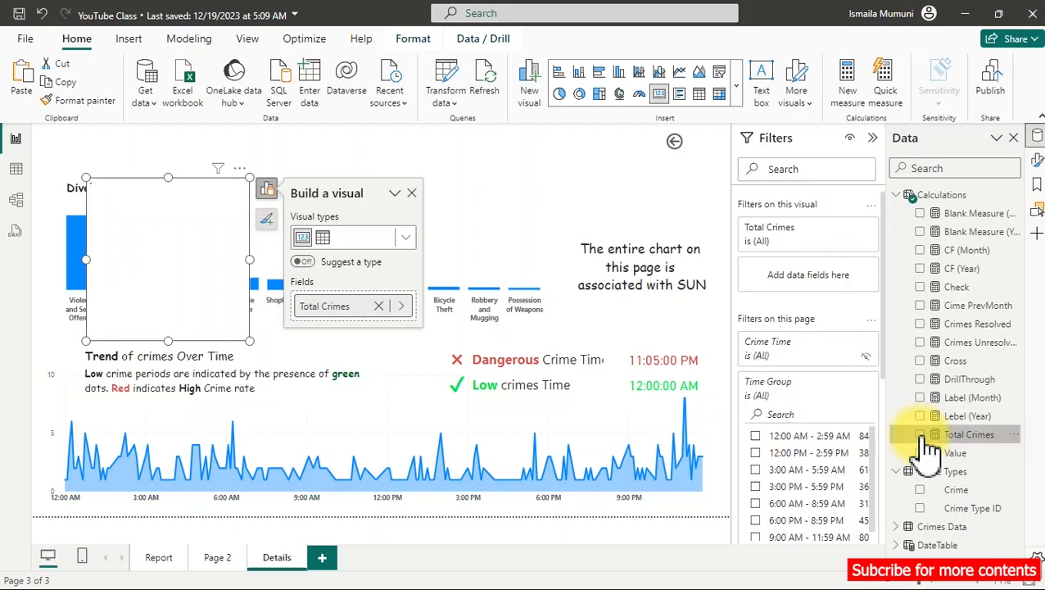
{"action": "left_click_drag", "start_coordinate": [244, 339], "coordinate": [191, 249]}
{"action": "left_click_drag", "start_coordinate": [119, 215], "coordinate": [498, 239]}
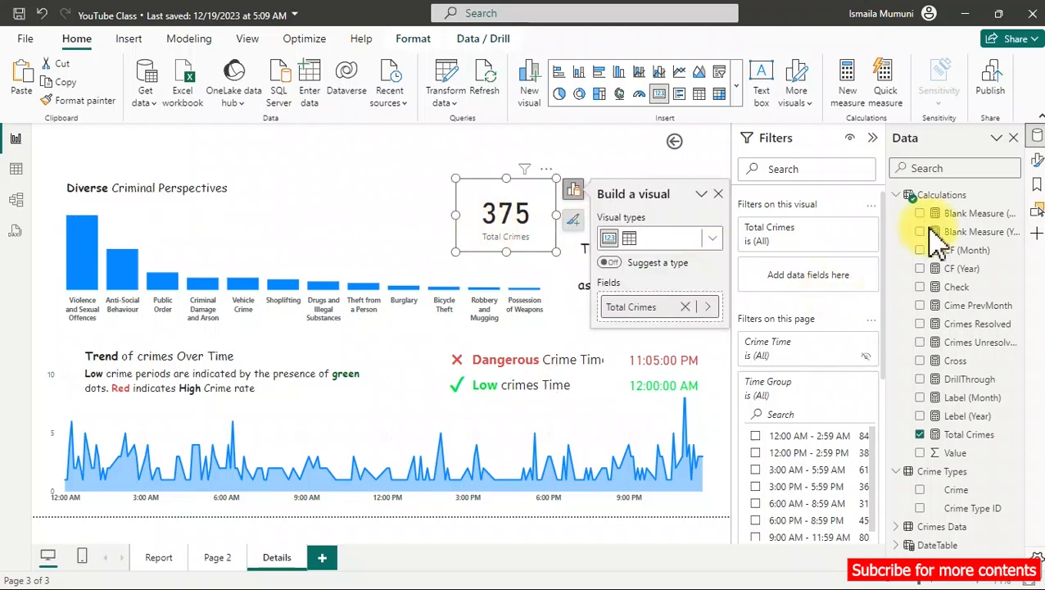
Turn off the category label on the new Total Crimes card.
{"action": "left_click", "coordinate": [1036, 160]}
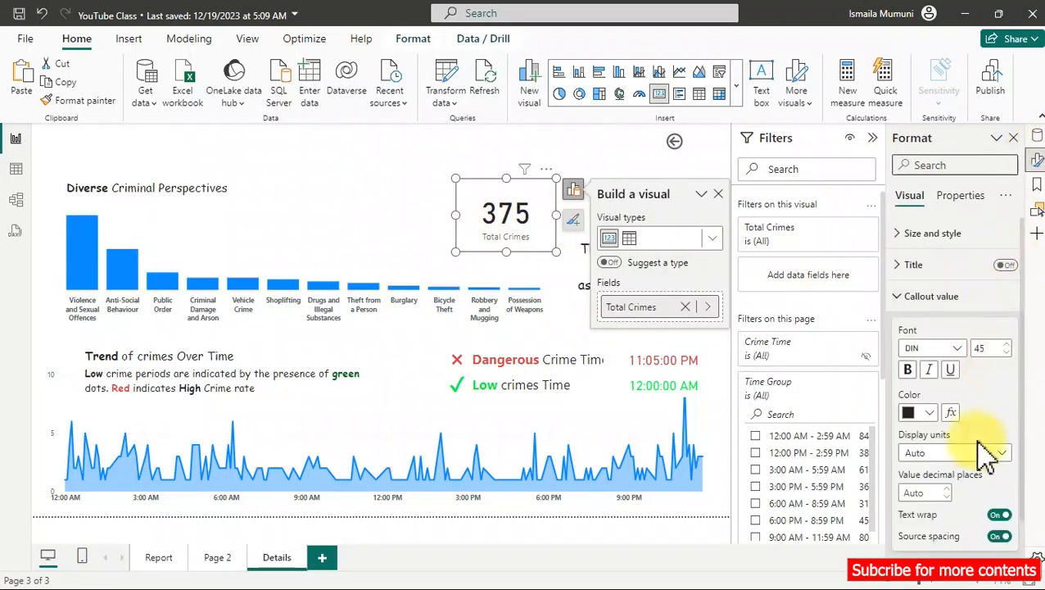
{"action": "left_click", "coordinate": [908, 237]}
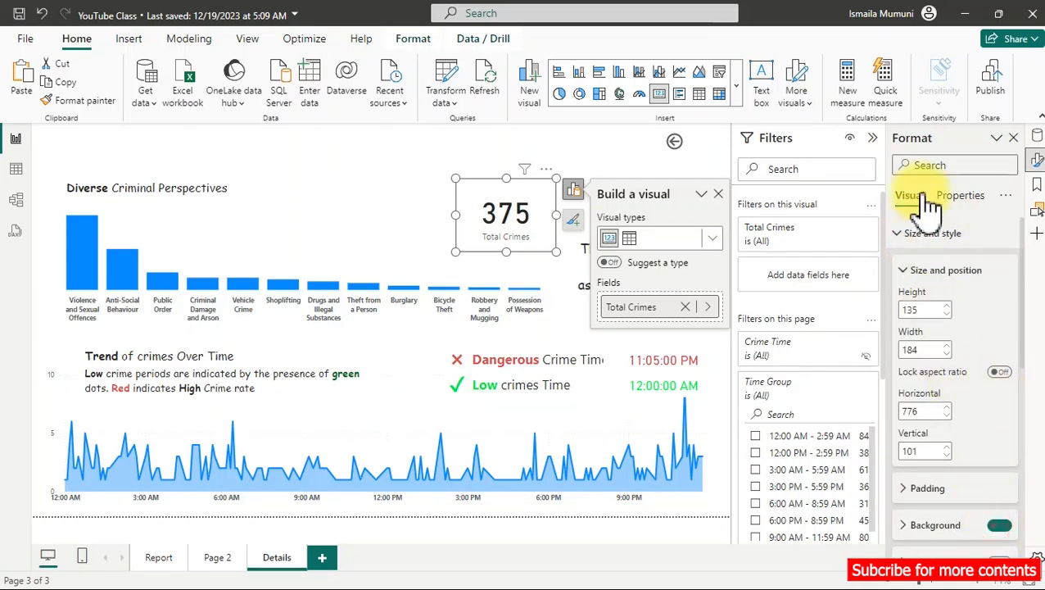
{"action": "left_click", "coordinate": [916, 234]}
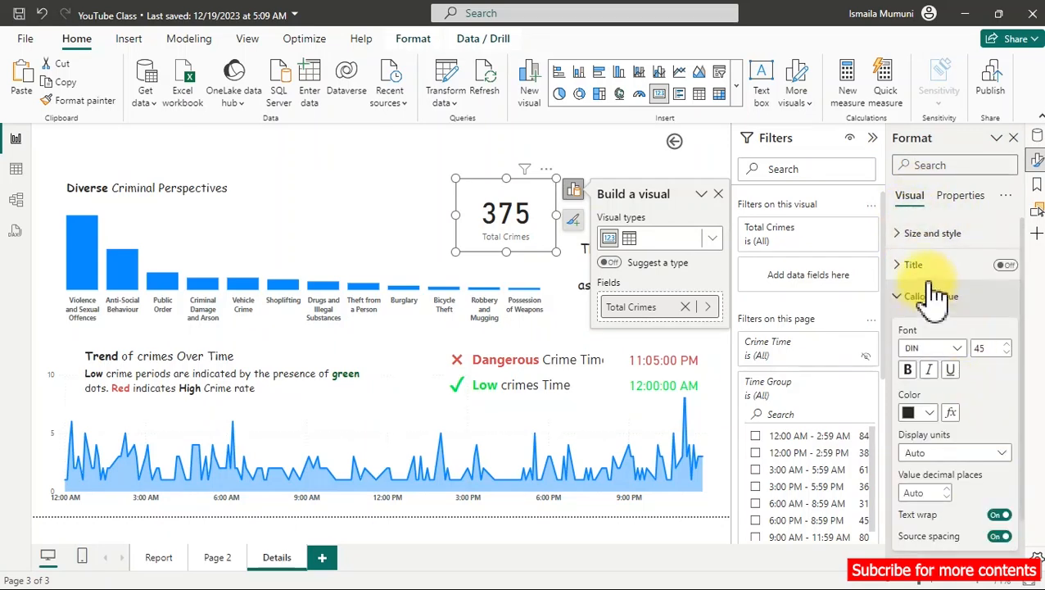
{"action": "left_click", "coordinate": [930, 299]}
{"action": "left_click", "coordinate": [1003, 329]}
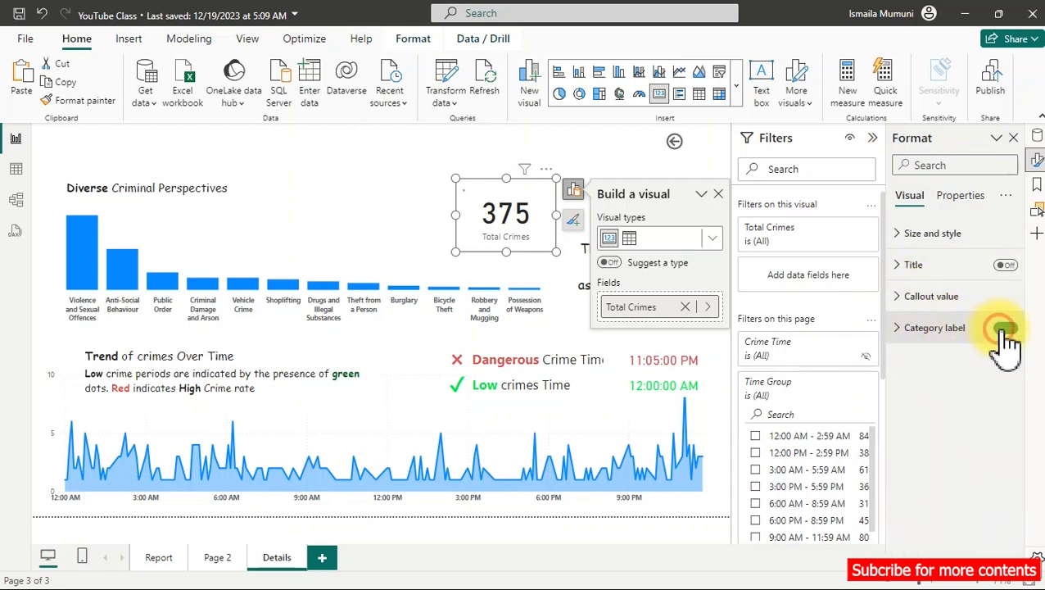
{"action": "left_click", "coordinate": [1002, 329]}
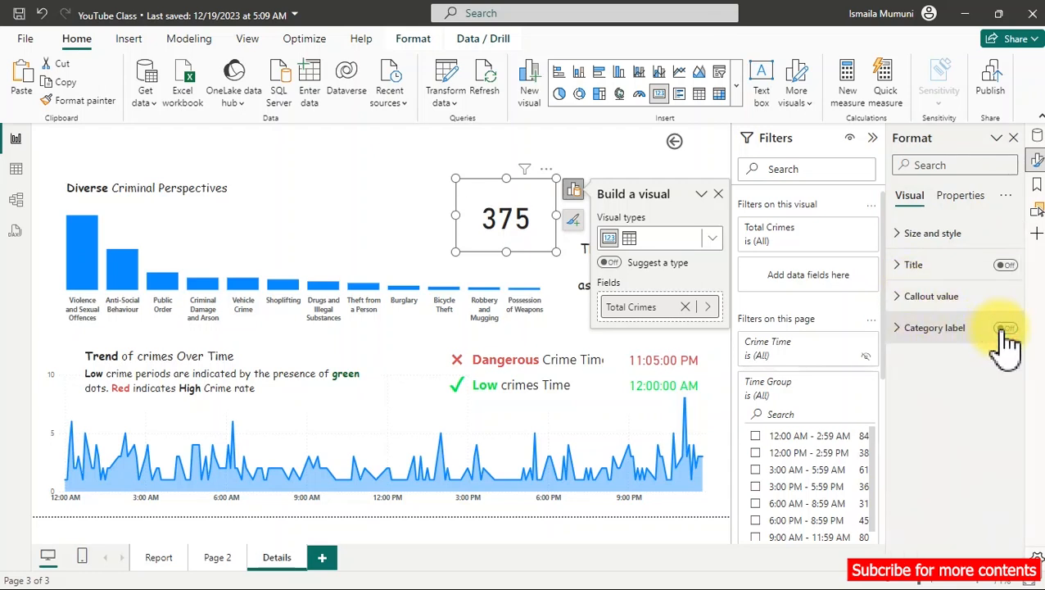
Set the callout value font of the Details page's Total Crimes card to Arial Black.
{"action": "left_click", "coordinate": [917, 298]}
{"action": "left_click", "coordinate": [951, 350]}
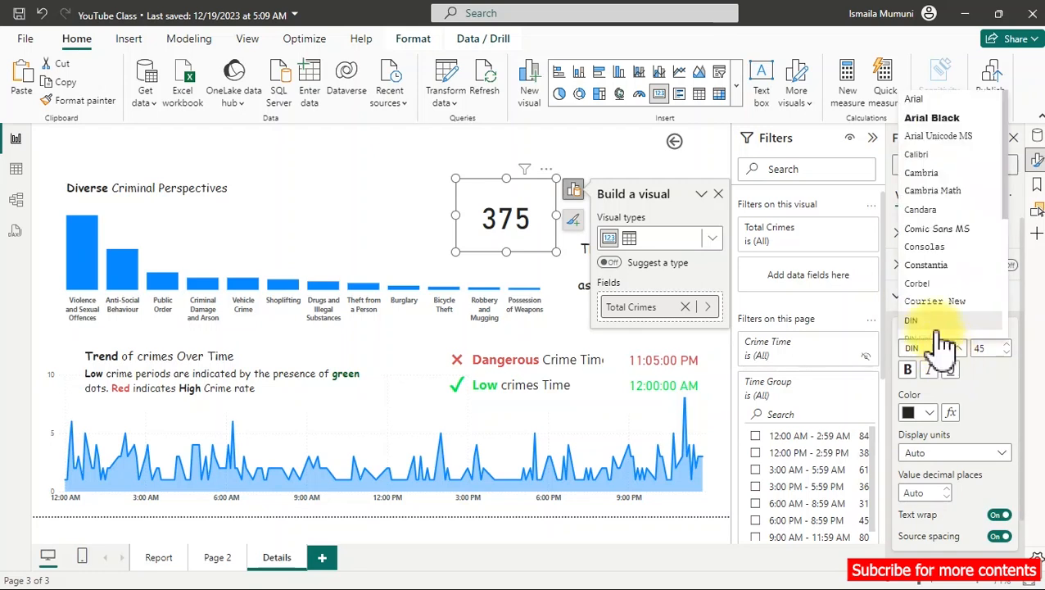
{"action": "left_click", "coordinate": [934, 118]}
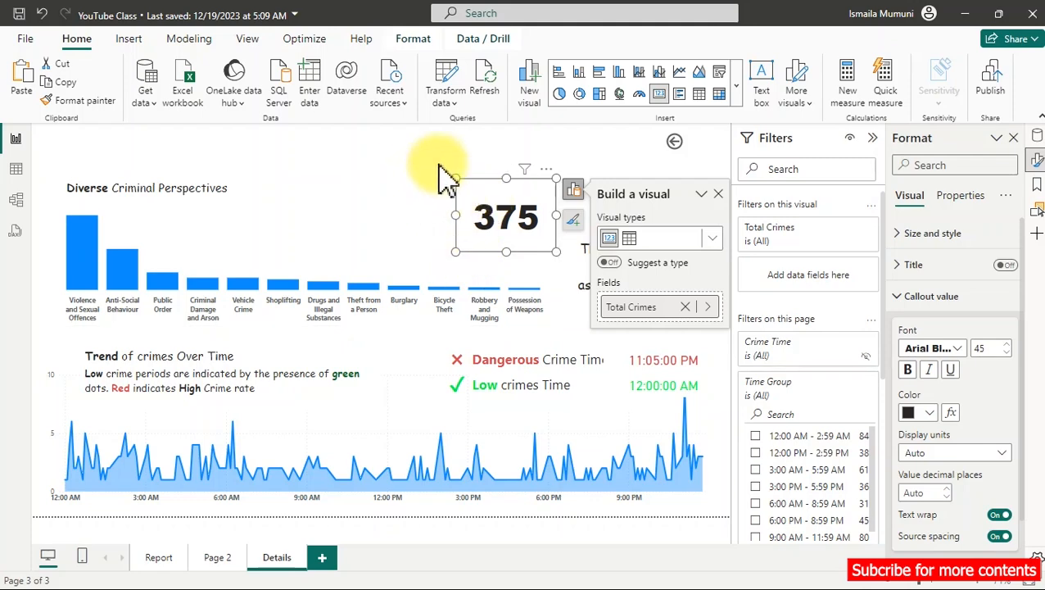
{"action": "left_click", "coordinate": [388, 164]}
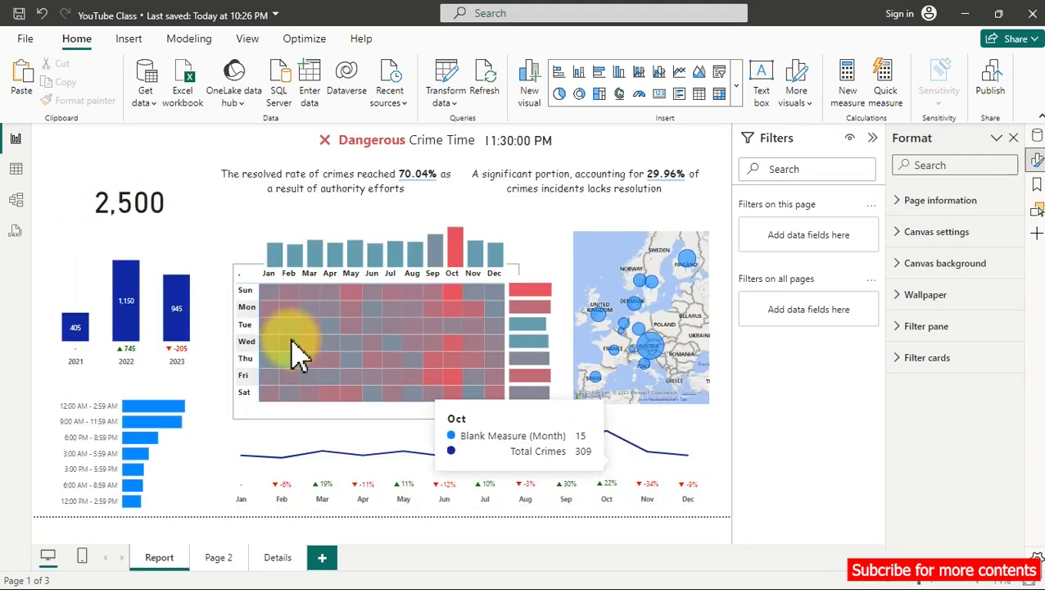
Set the callout value font of the Report page's total crimes card to Arial Black.
{"action": "left_click", "coordinate": [152, 218]}
{"action": "left_click", "coordinate": [980, 236]}
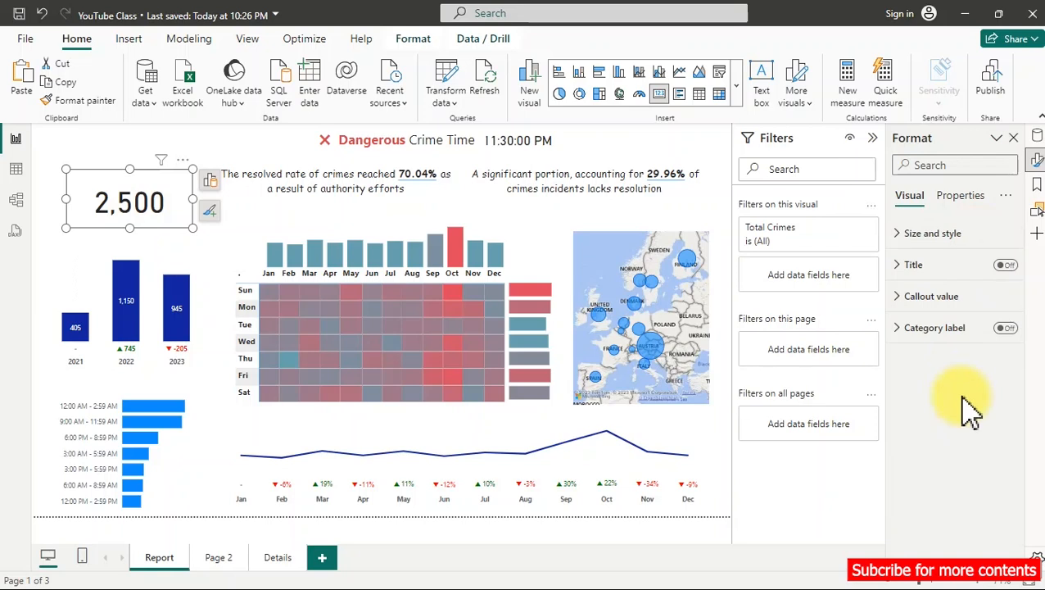
{"action": "left_click", "coordinate": [929, 309]}
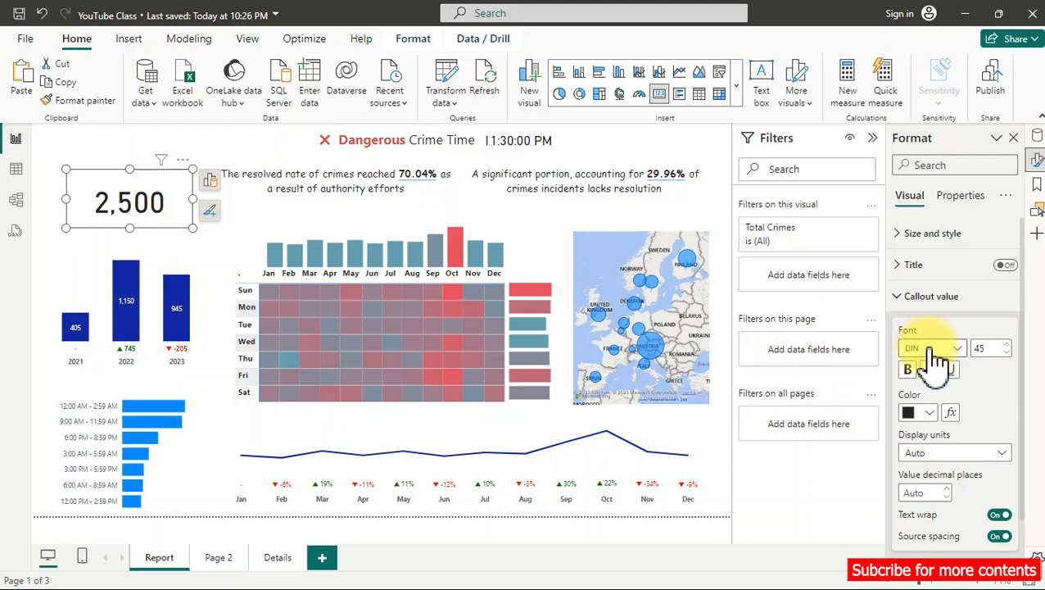
{"action": "left_click", "coordinate": [934, 357]}
{"action": "left_click", "coordinate": [918, 118]}
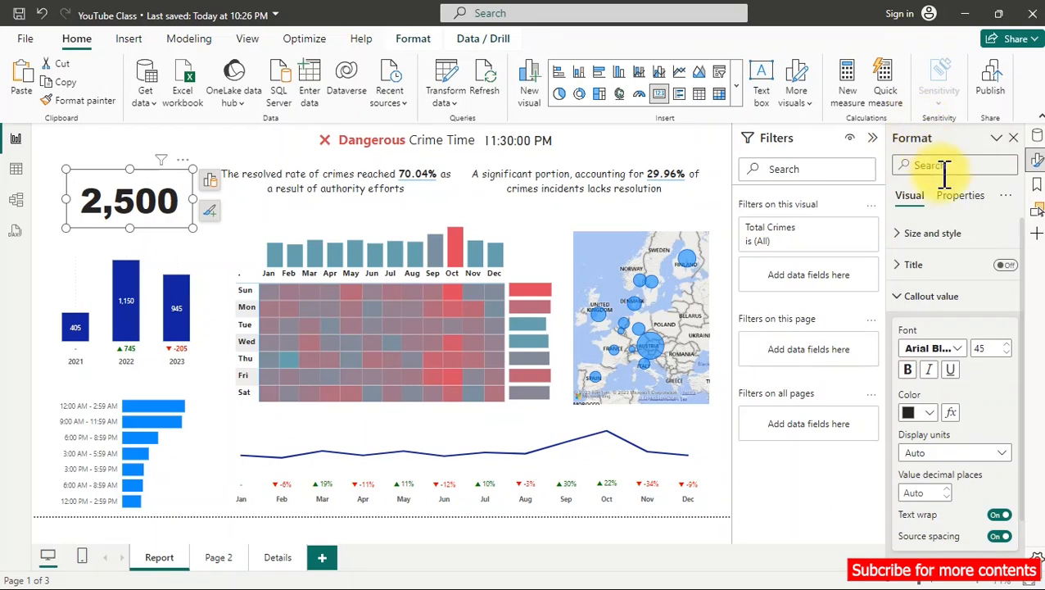
{"action": "left_click", "coordinate": [157, 147]}
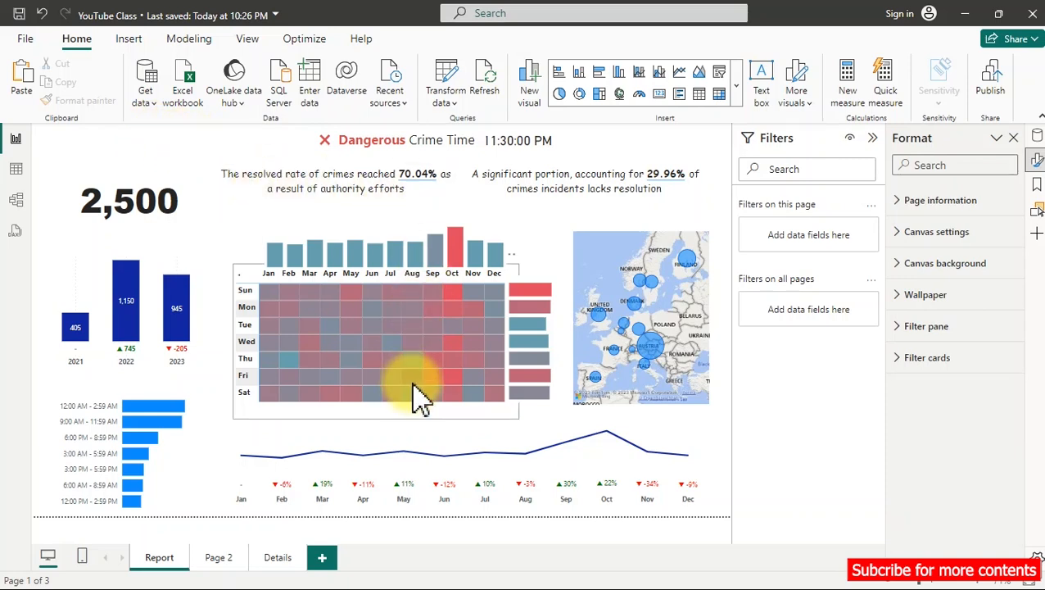
Switch to Snipping Tool and capture the Report page canvas as a new snip.
{"action": "key", "text": "super"}
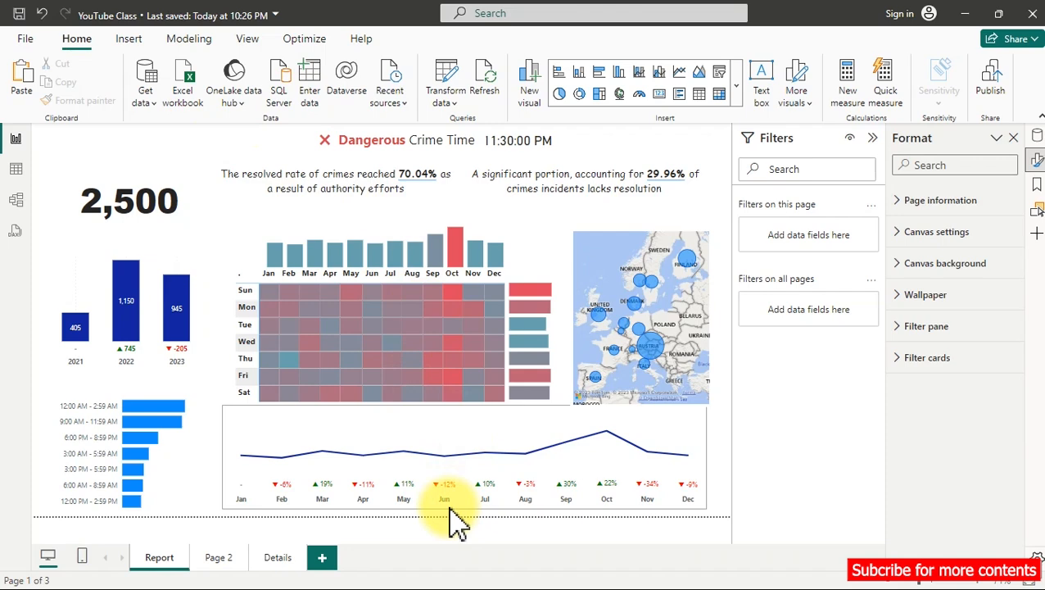
{"action": "mouse_move", "coordinate": [546, 572]}
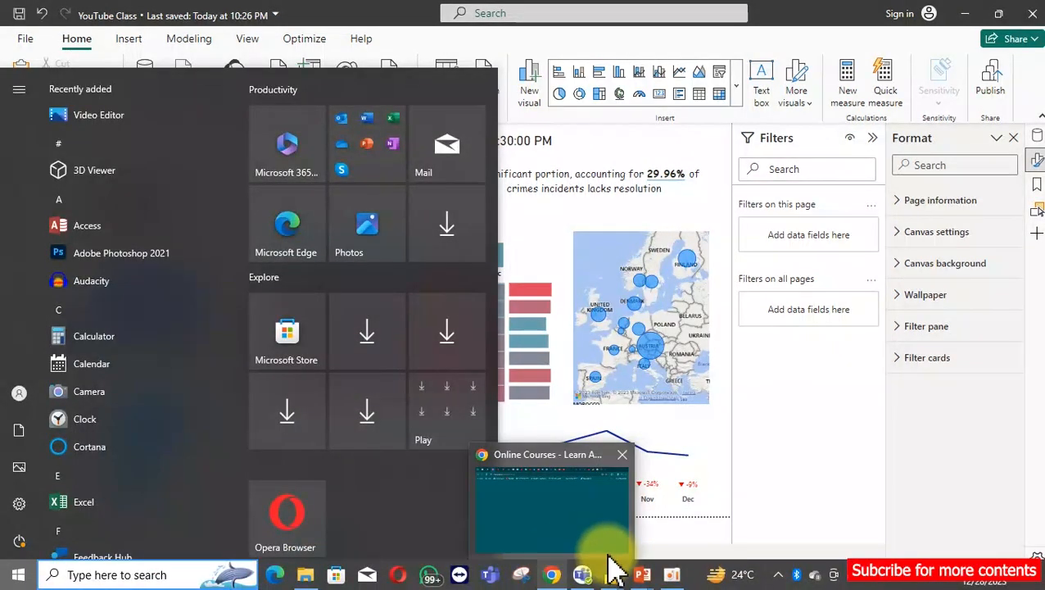
{"action": "left_click", "coordinate": [521, 576]}
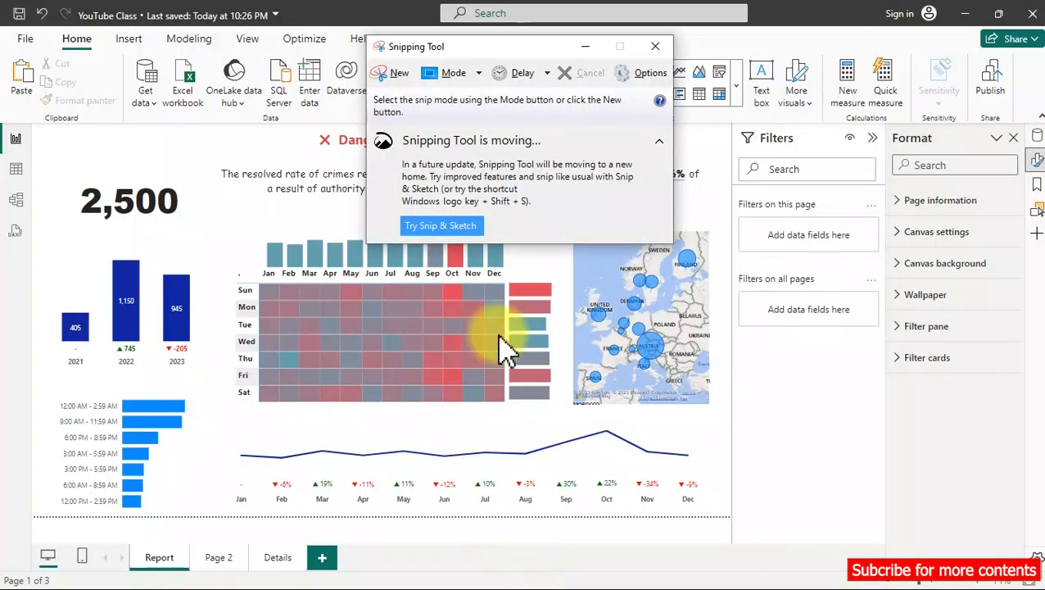
{"action": "left_click", "coordinate": [392, 75]}
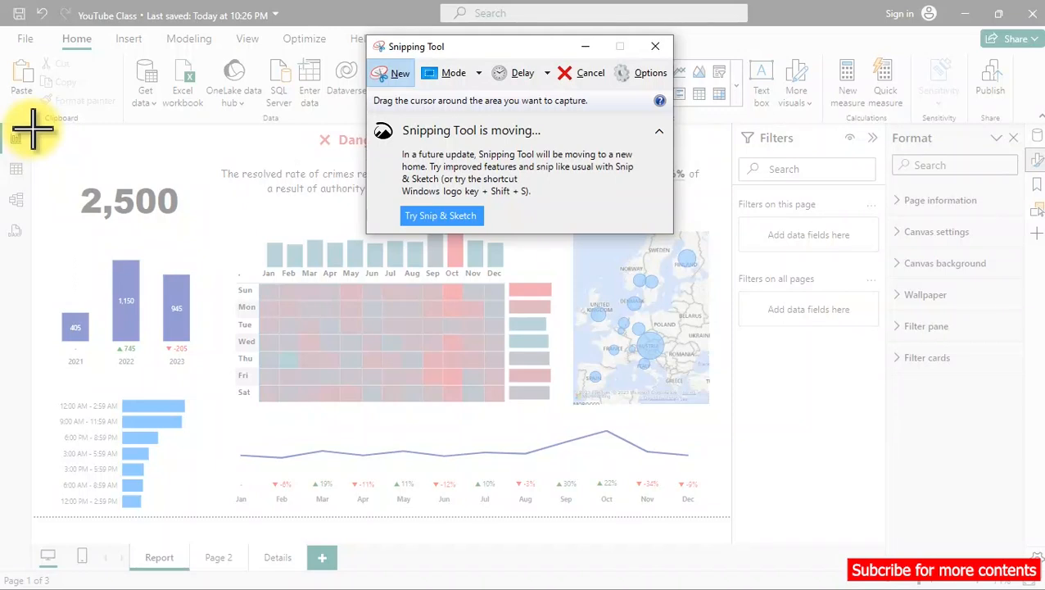
{"action": "left_click_drag", "start_coordinate": [33, 127], "coordinate": [731, 518]}
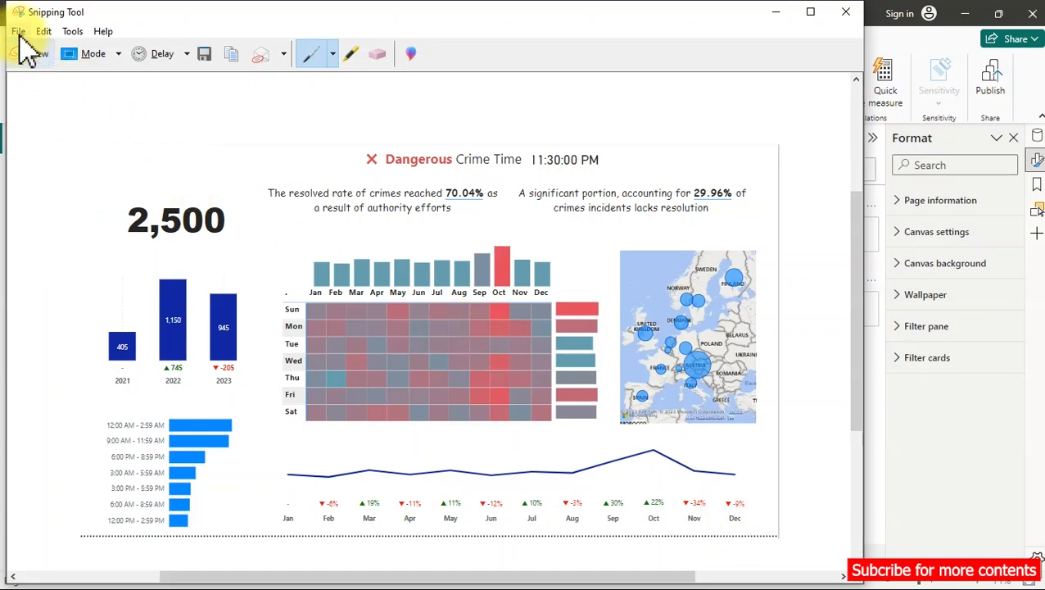
Save the snip to the Desktop as PNG file 000001, replacing the existing file, and switch to PowerPoint.
{"action": "left_click", "coordinate": [18, 32]}
{"action": "left_click", "coordinate": [57, 71]}
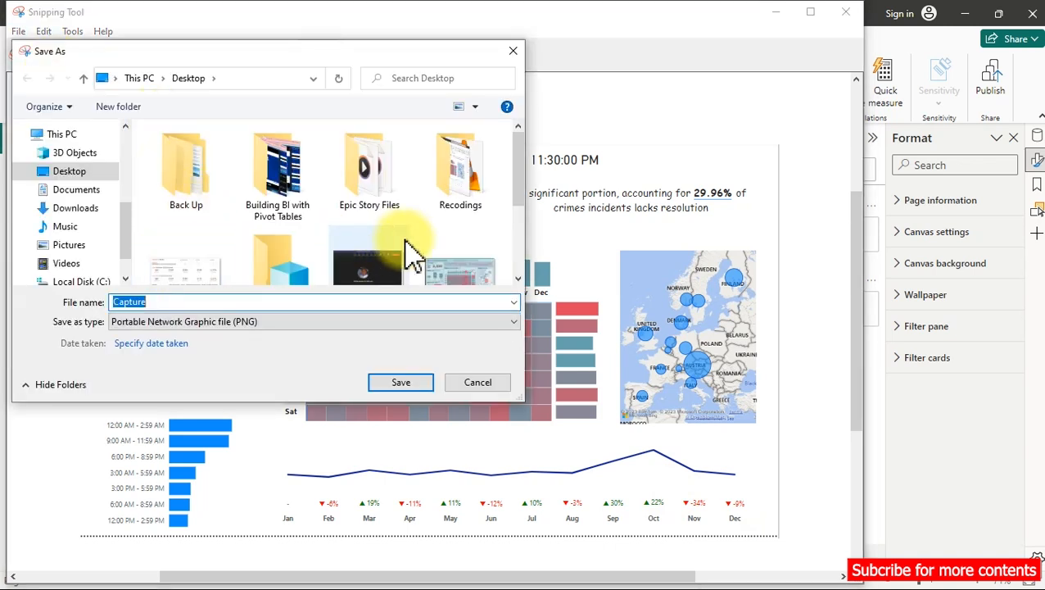
{"action": "left_click", "coordinate": [182, 274]}
{"action": "left_click", "coordinate": [414, 381]}
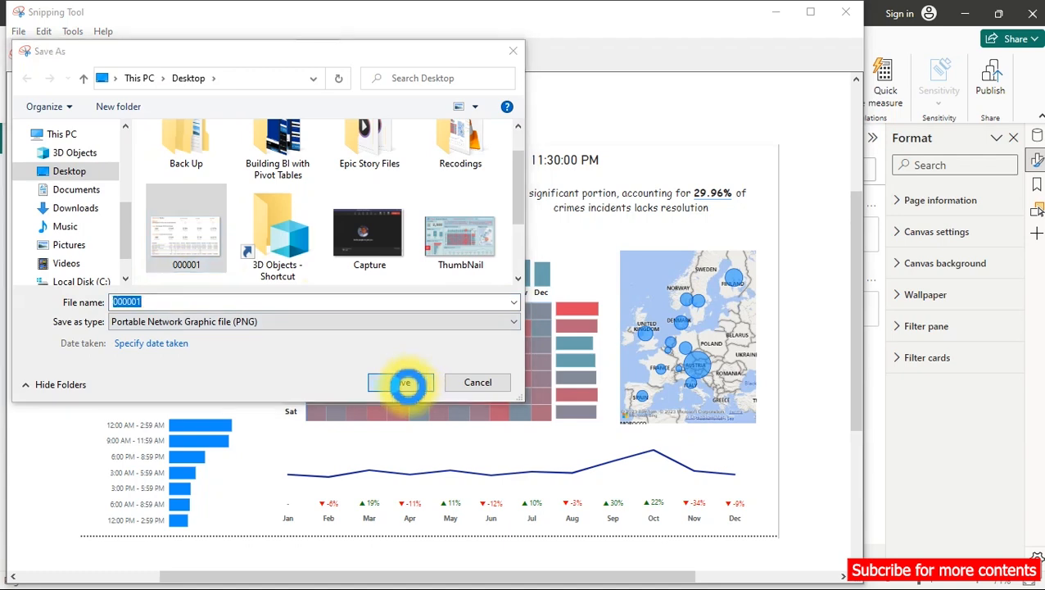
{"action": "left_click", "coordinate": [577, 308]}
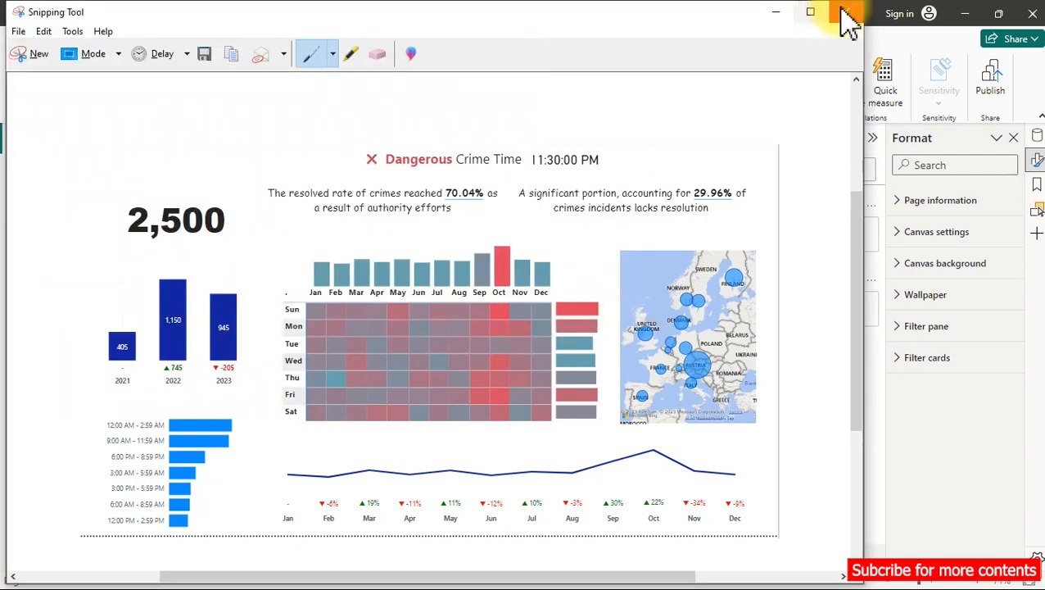
{"action": "left_click", "coordinate": [787, 14]}
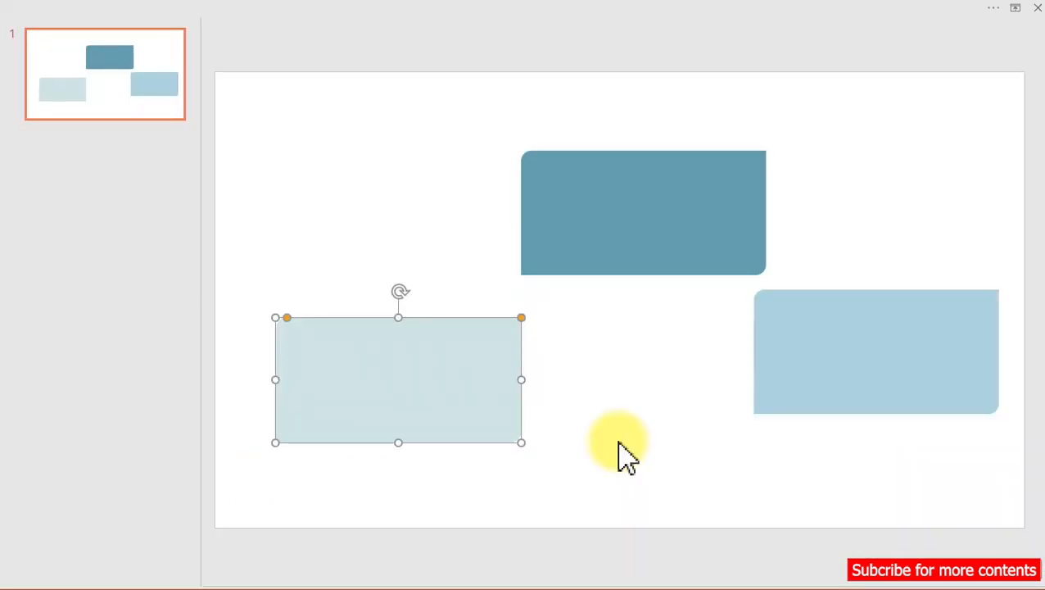
{"action": "left_click", "coordinate": [624, 264]}
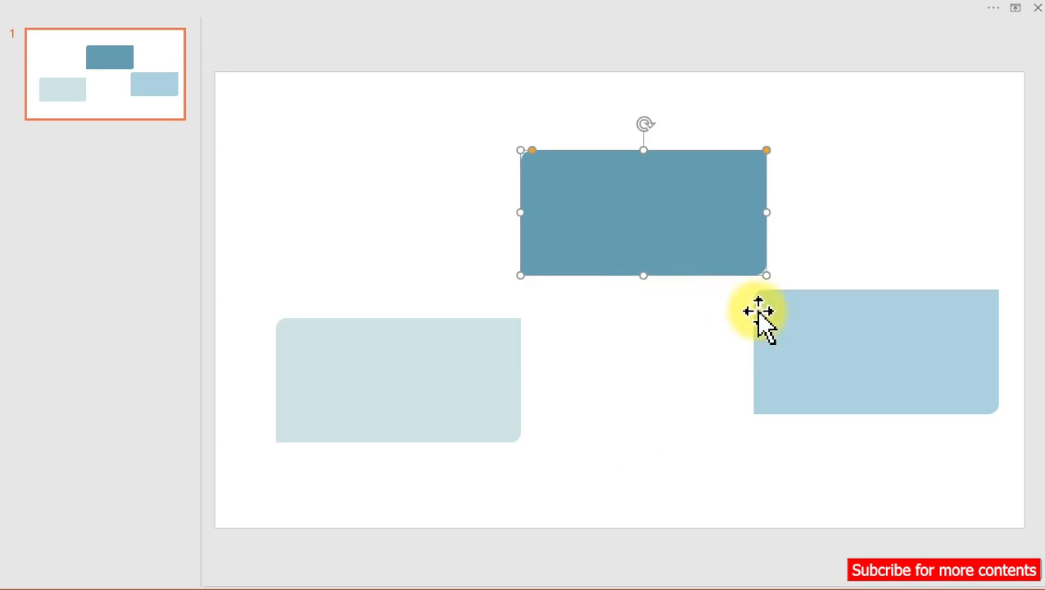
{"action": "left_click", "coordinate": [799, 354]}
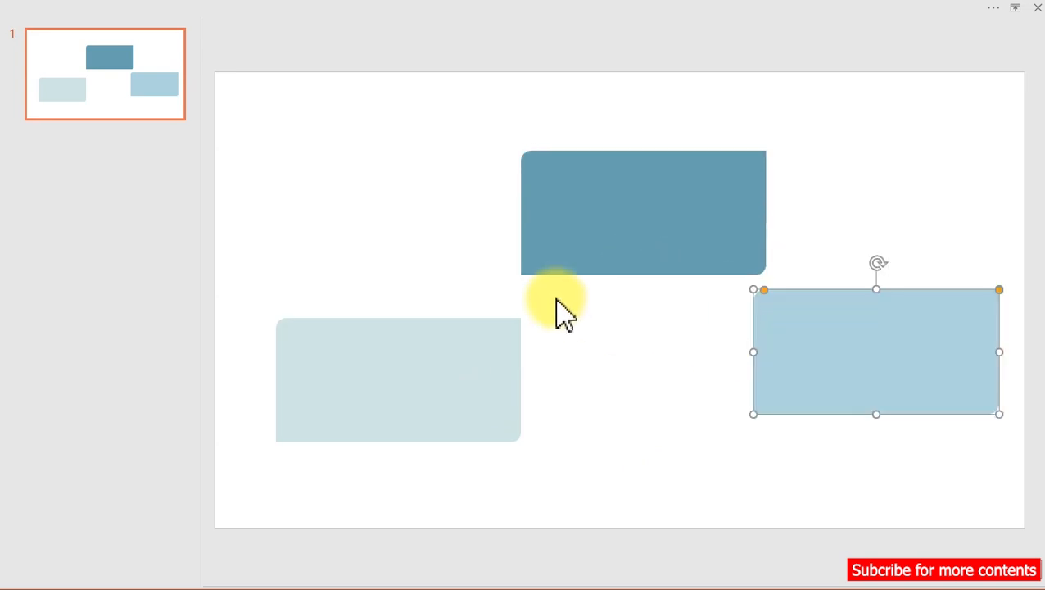
Add a new slide after slide 1 and delete its title and text placeholders.
{"action": "left_click", "coordinate": [123, 261]}
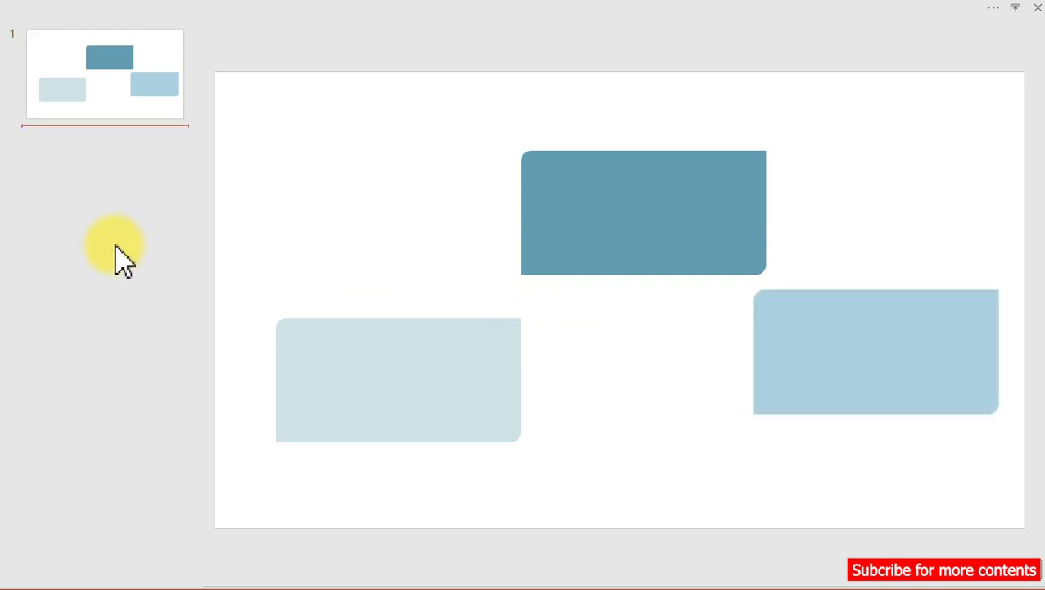
{"action": "right_click", "coordinate": [123, 260]}
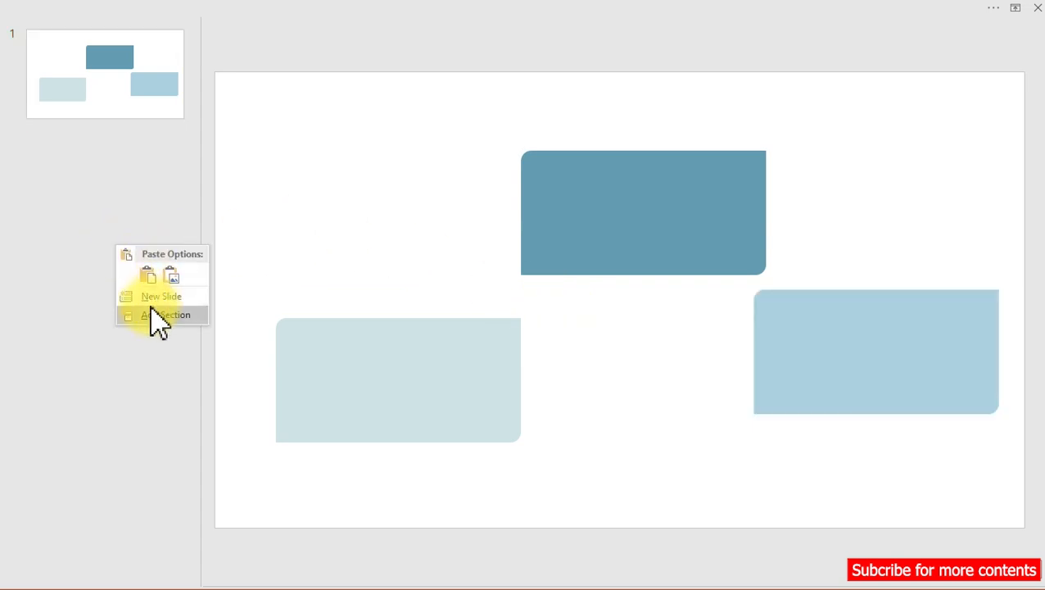
{"action": "left_click", "coordinate": [161, 300]}
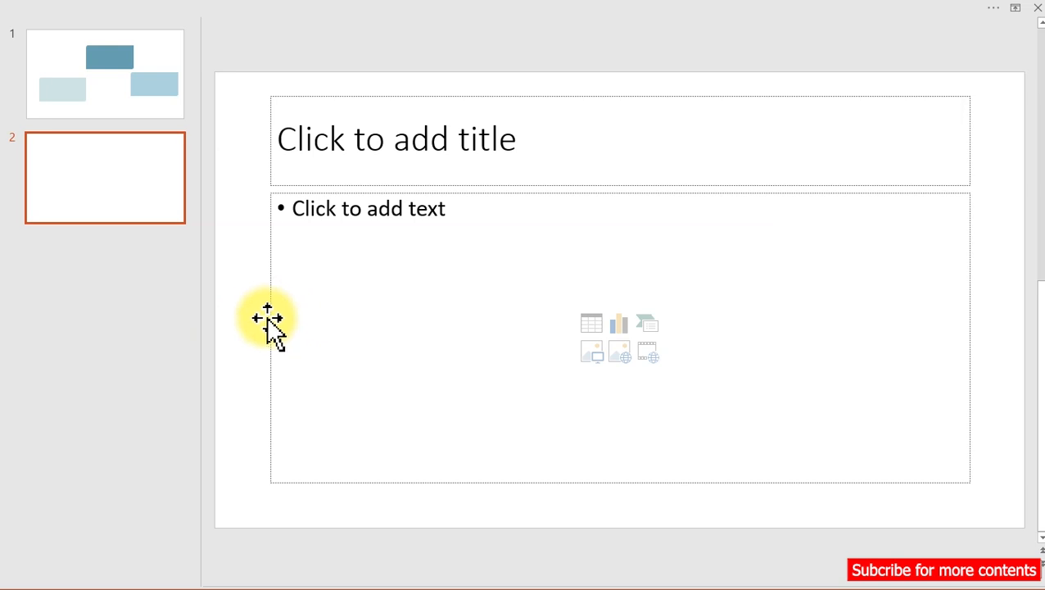
{"action": "left_click_drag", "start_coordinate": [236, 82], "coordinate": [991, 509]}
{"action": "key", "text": "Delete"}
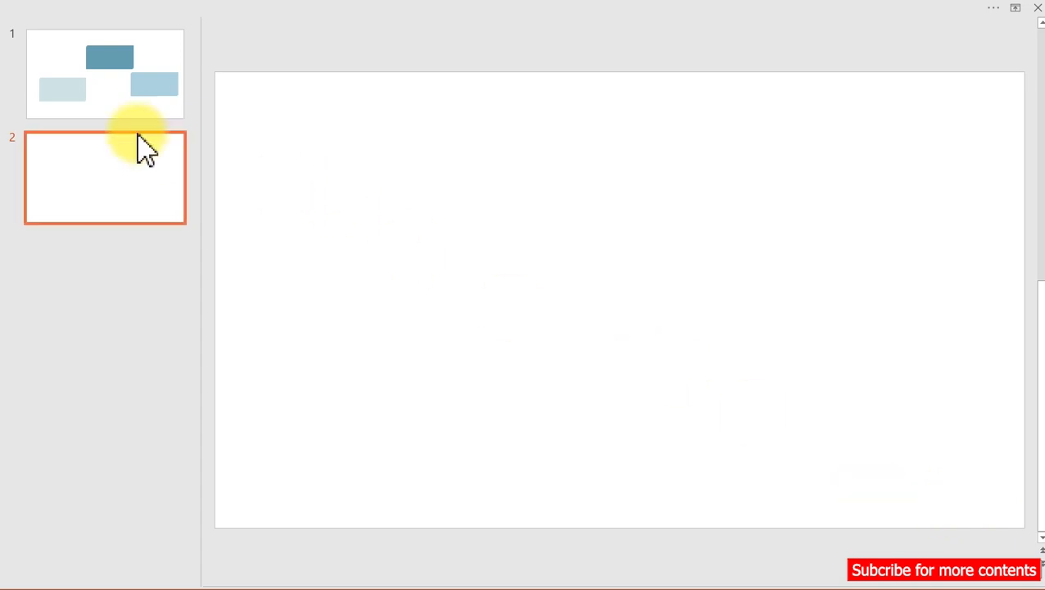
Copy the three coloured shapes from slide 1 onto slide 2 and scale the copies down together.
{"action": "left_click", "coordinate": [80, 108]}
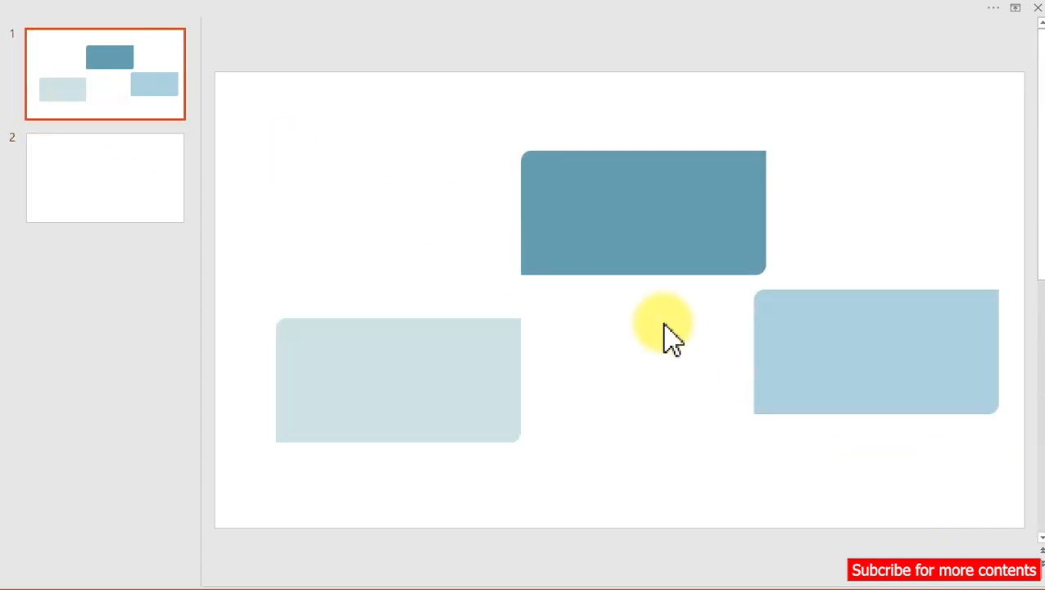
{"action": "left_click", "coordinate": [437, 377]}
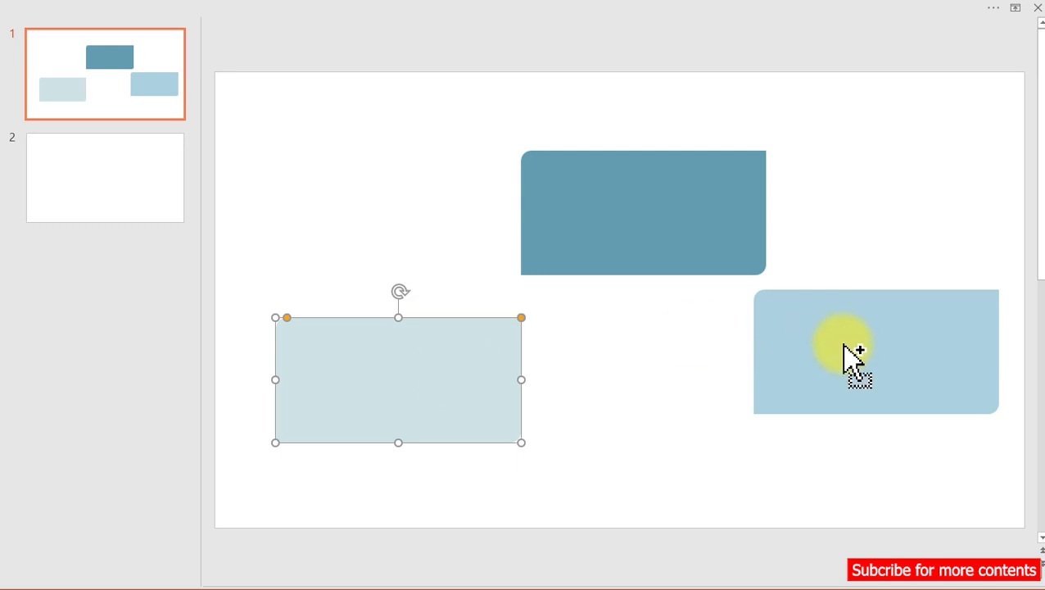
{"action": "left_click", "coordinate": [807, 337], "text": "shift"}
{"action": "left_click", "coordinate": [686, 251], "text": "shift"}
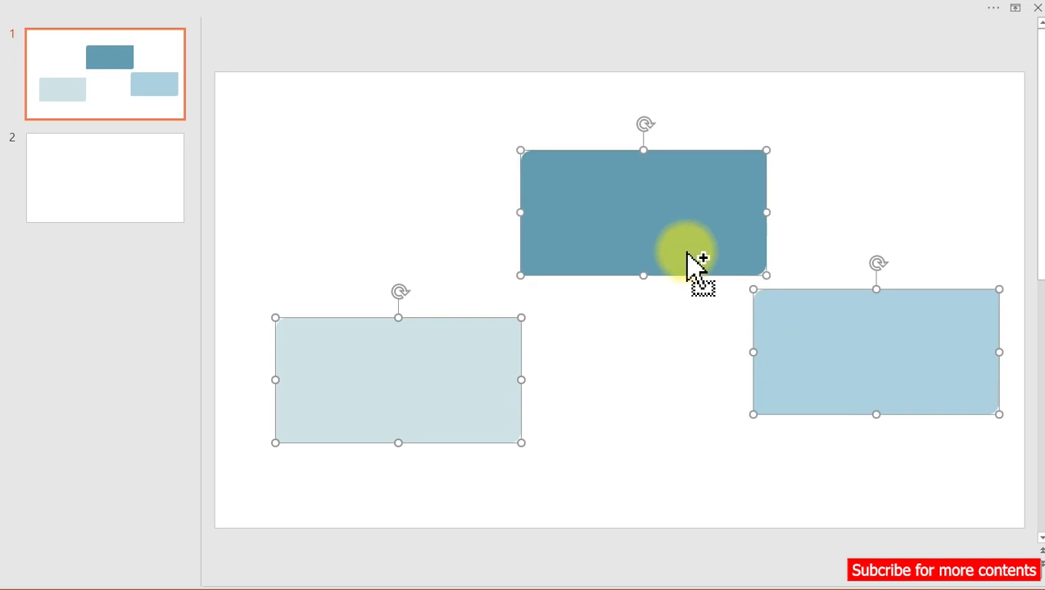
{"action": "left_click", "coordinate": [155, 174]}
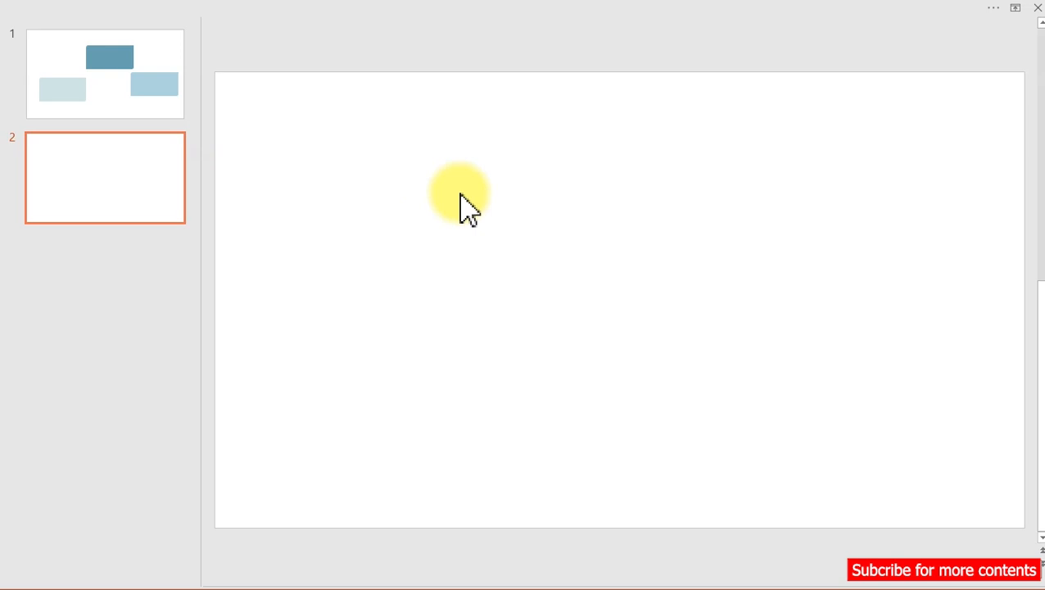
{"action": "key", "text": "ctrl+v"}
{"action": "left_click_drag", "start_coordinate": [766, 150], "coordinate": [696, 218]}
{"action": "left_click", "coordinate": [857, 247]}
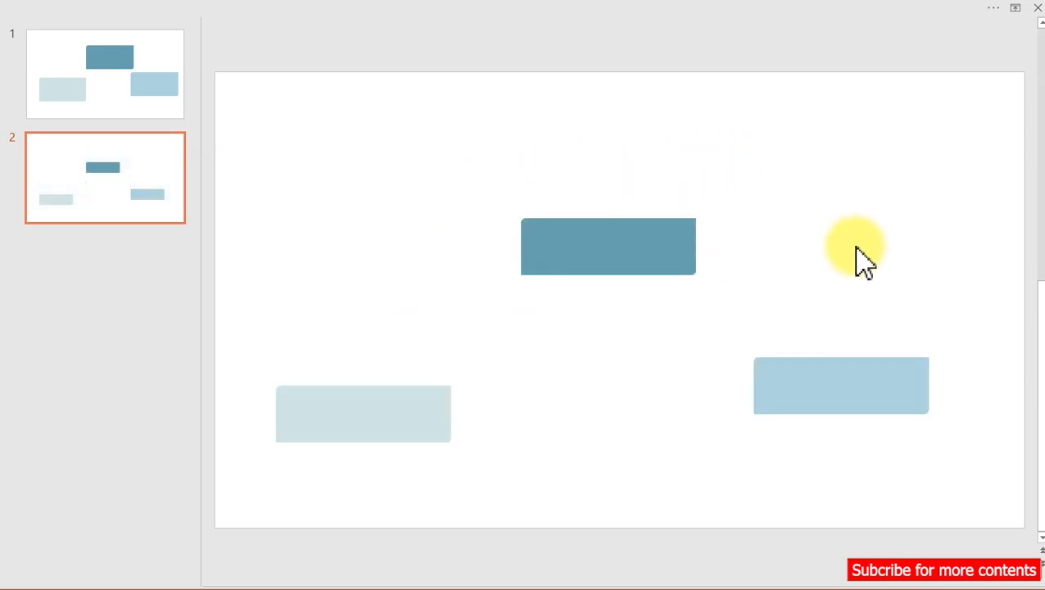
Set slide 2's solid background fill to the light blue sampled from the light blue shape with the Eyedropper.
{"action": "left_click", "coordinate": [826, 408]}
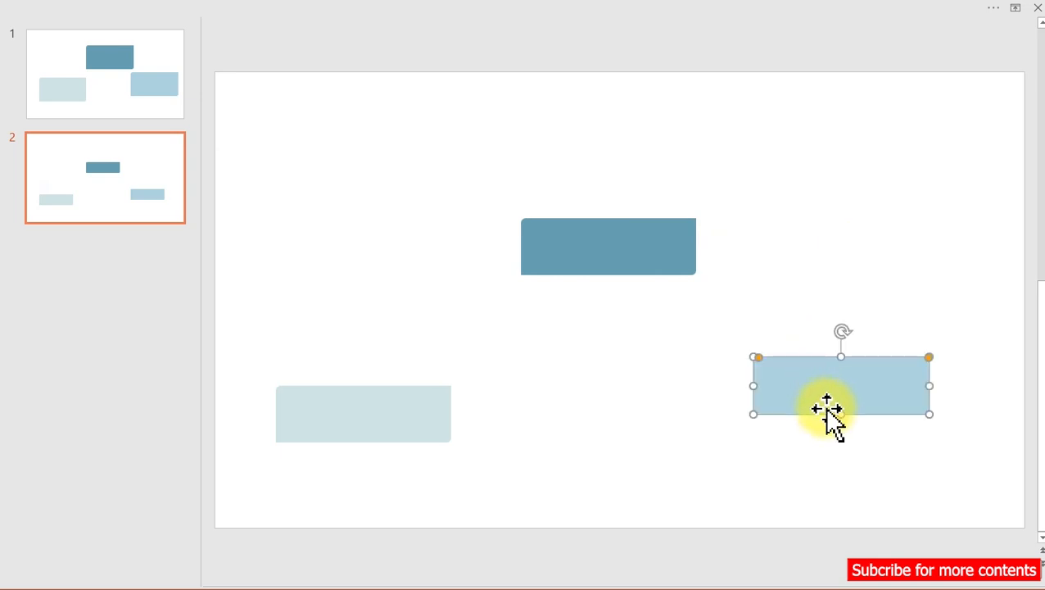
{"action": "right_click", "coordinate": [614, 373]}
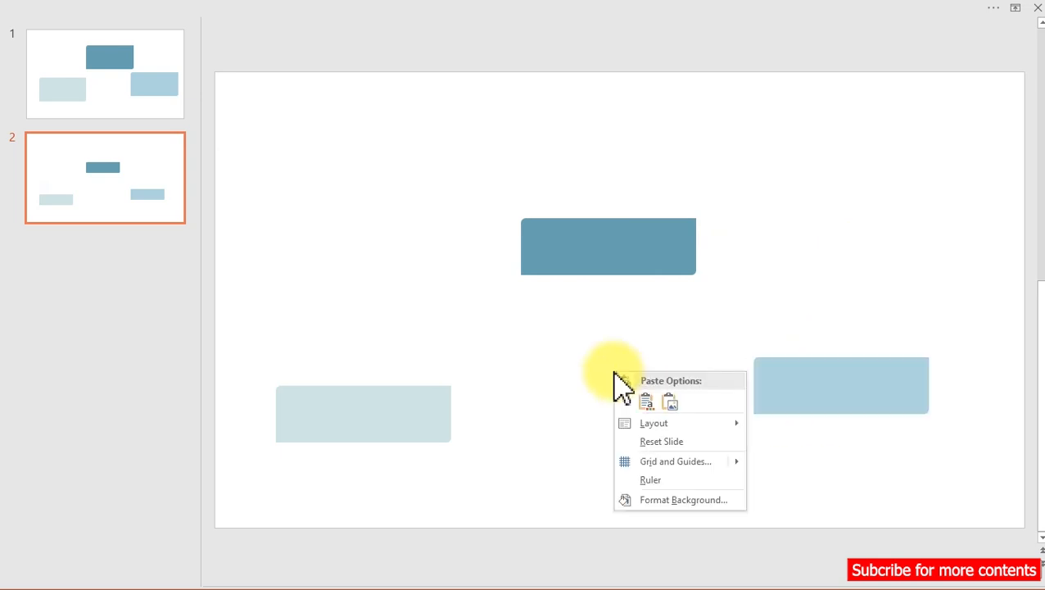
{"action": "left_click", "coordinate": [665, 503]}
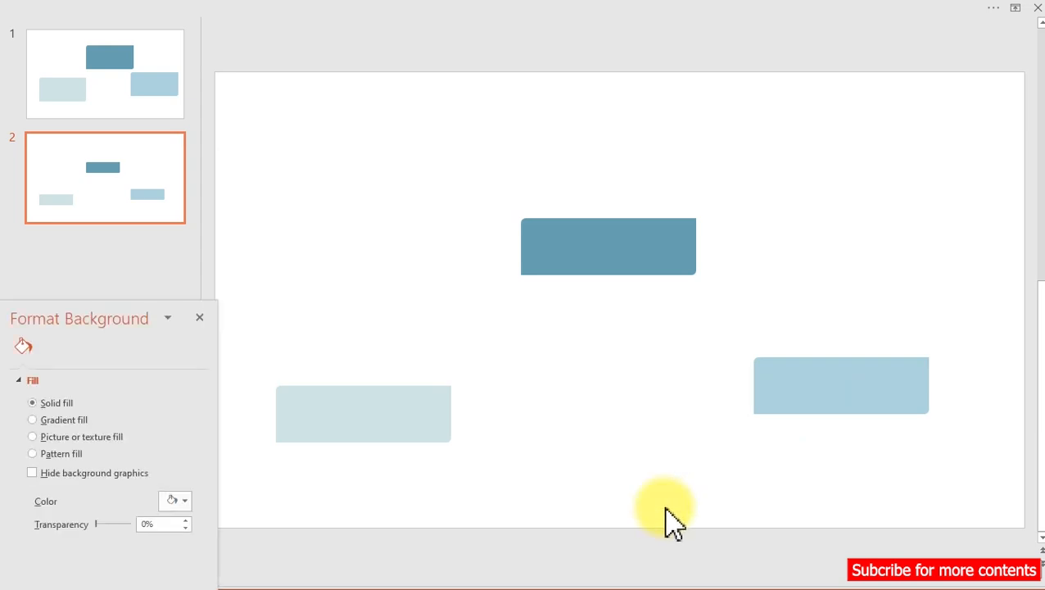
{"action": "left_click", "coordinate": [183, 501]}
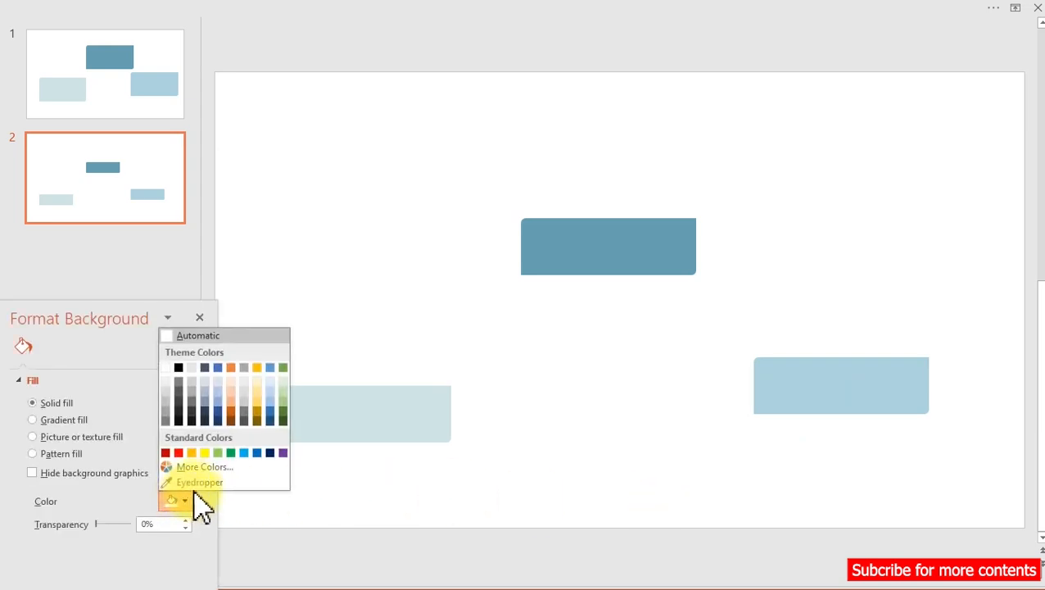
{"action": "left_click", "coordinate": [201, 485]}
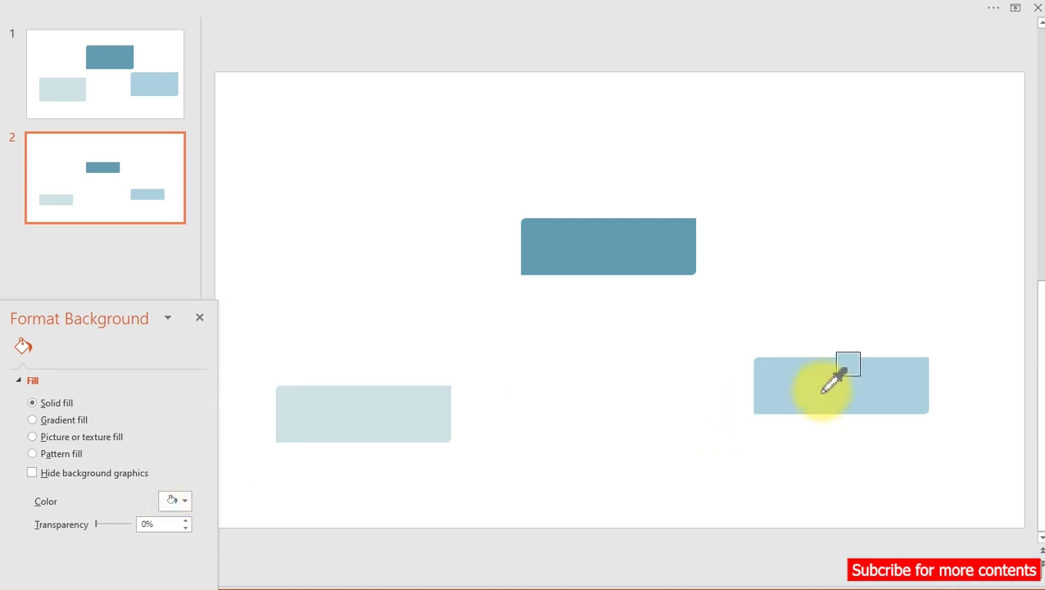
{"action": "left_click", "coordinate": [822, 391]}
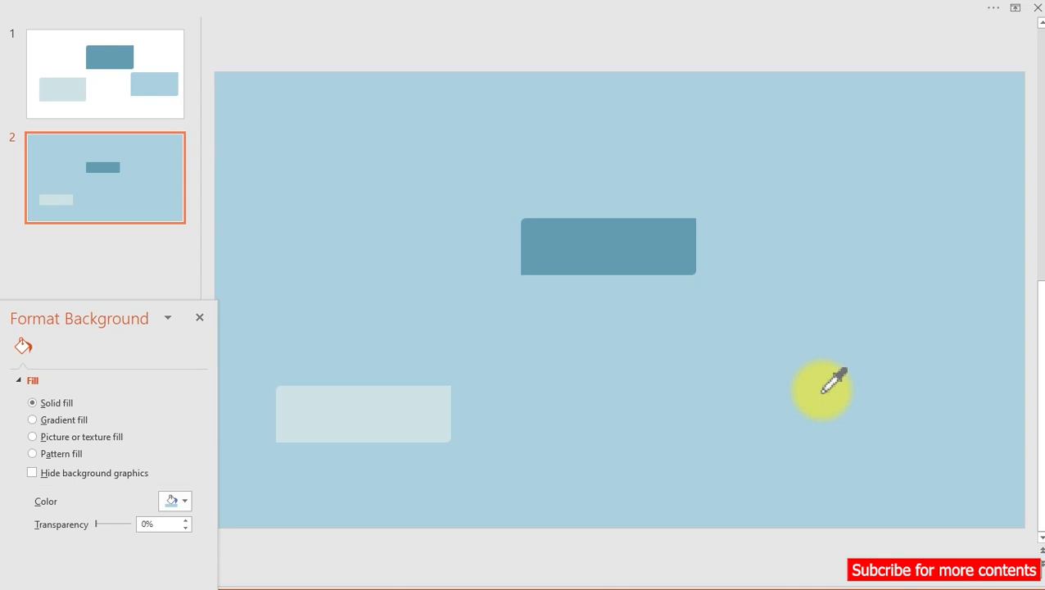
{"action": "left_click", "coordinate": [839, 401]}
{"action": "left_click_drag", "start_coordinate": [865, 380], "coordinate": [824, 374]}
{"action": "key", "text": "Escape"}
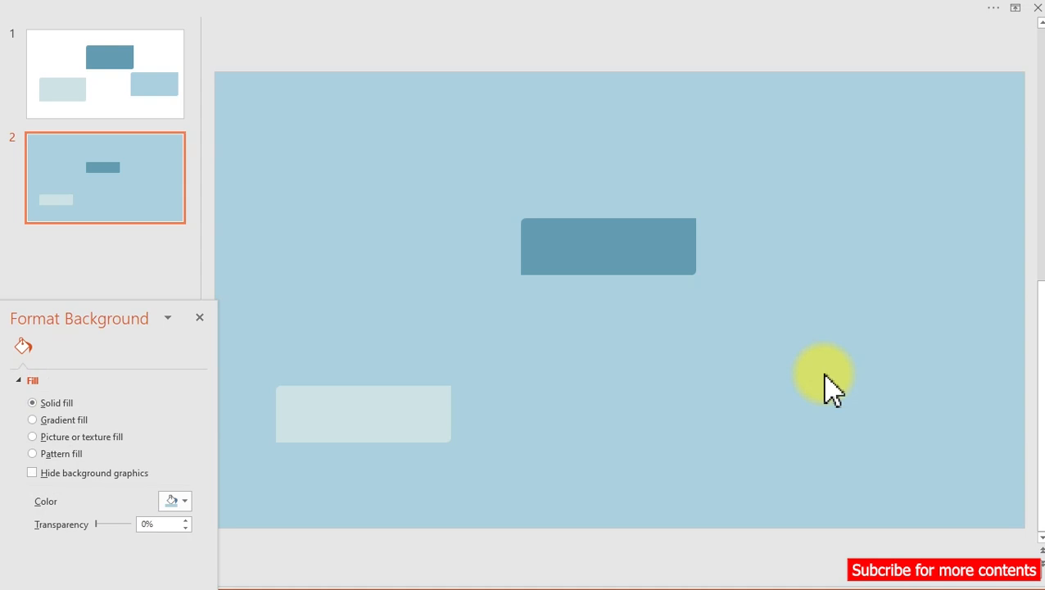
Draw a wide, flat rectangle above the dark teal shape on slide 2.
{"action": "left_click", "coordinate": [664, 271]}
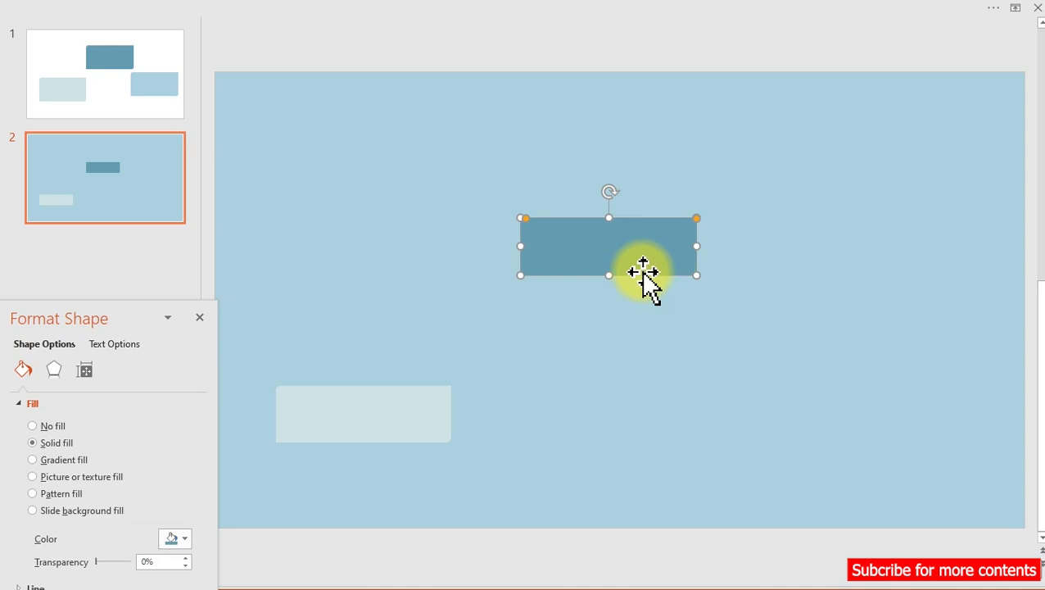
{"action": "left_click", "coordinate": [291, 7]}
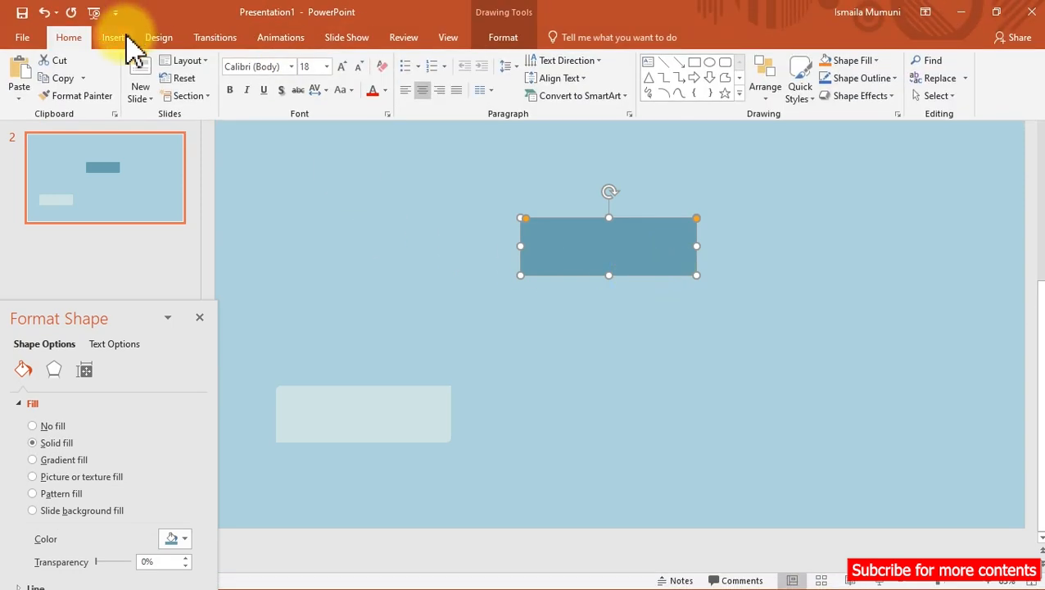
{"action": "left_click", "coordinate": [123, 37]}
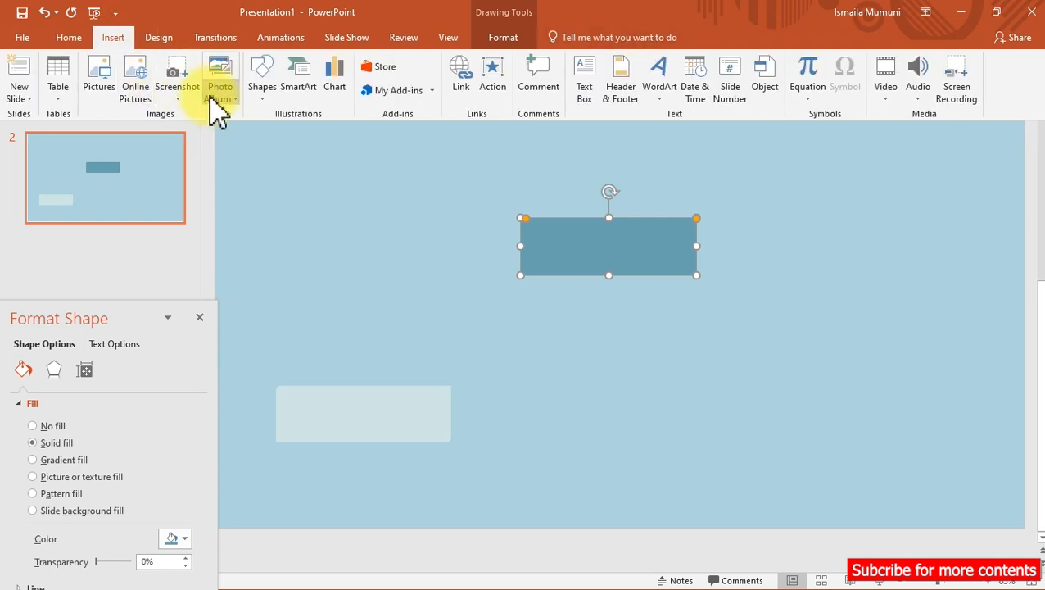
{"action": "left_click", "coordinate": [264, 91]}
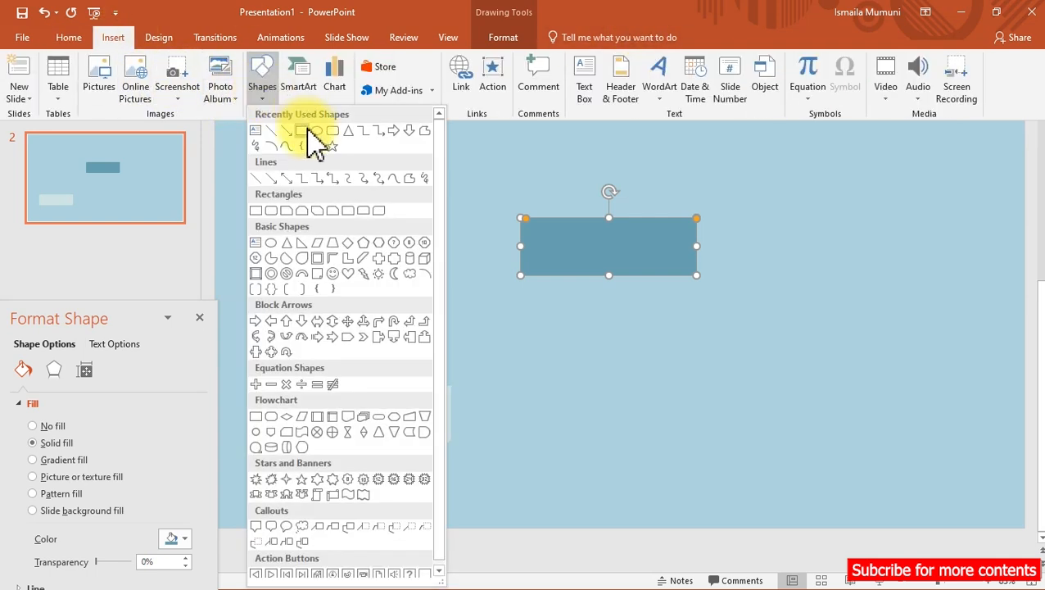
{"action": "left_click", "coordinate": [303, 132]}
{"action": "left_click_drag", "start_coordinate": [275, 120], "coordinate": [627, 157]}
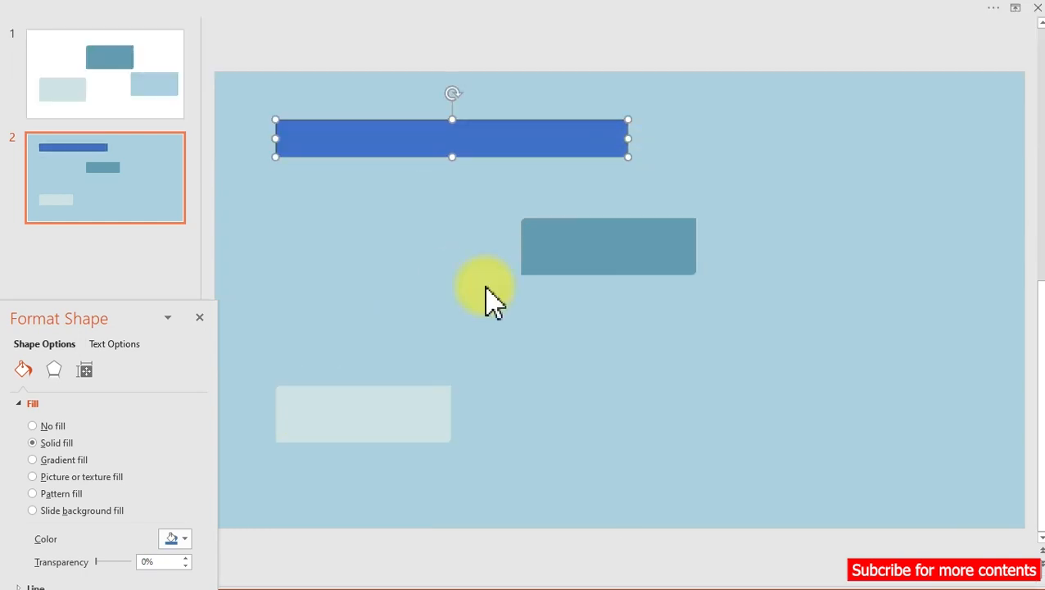
Fill the new rectangle with the dark teal sampled from the teal shape using the Eyedropper.
{"action": "left_click", "coordinate": [594, 262]}
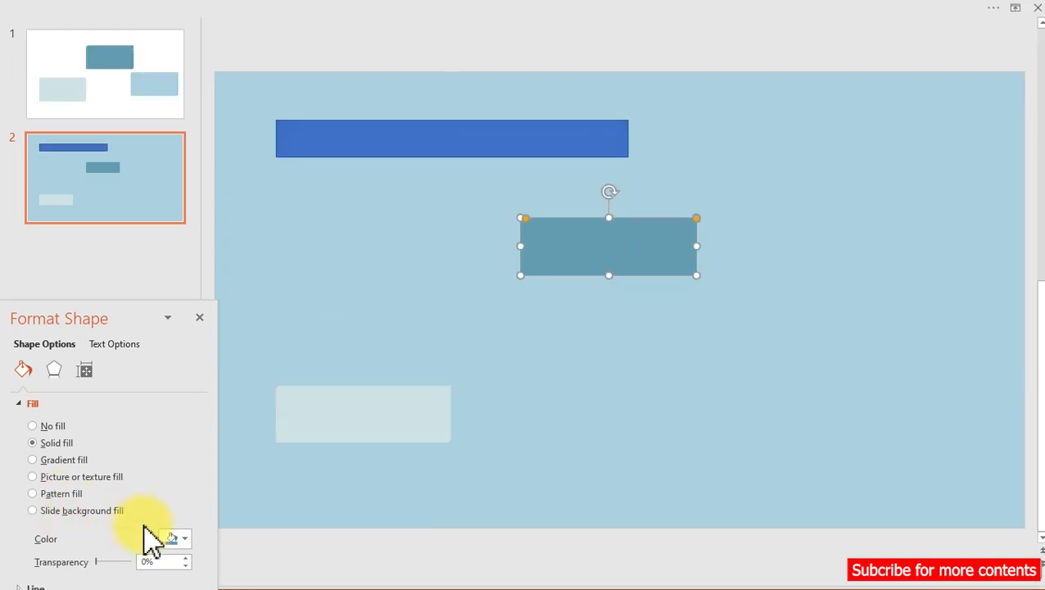
{"action": "left_click", "coordinate": [178, 538]}
{"action": "left_click", "coordinate": [412, 152]}
{"action": "left_click", "coordinate": [412, 150]}
{"action": "left_click", "coordinate": [175, 541]}
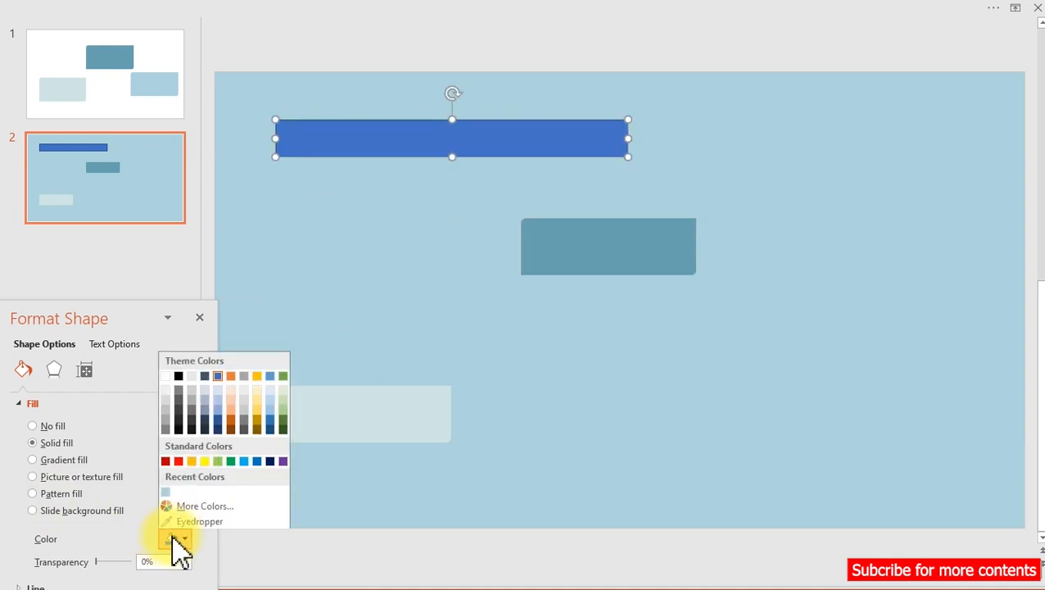
{"action": "left_click", "coordinate": [199, 522]}
{"action": "left_click", "coordinate": [556, 257]}
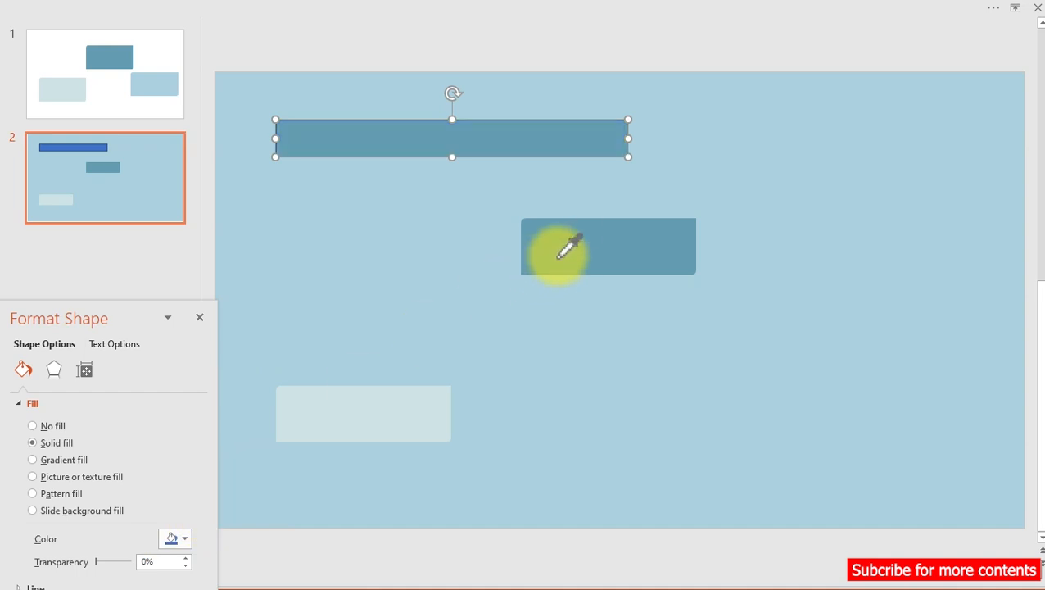
{"action": "key", "text": "Escape"}
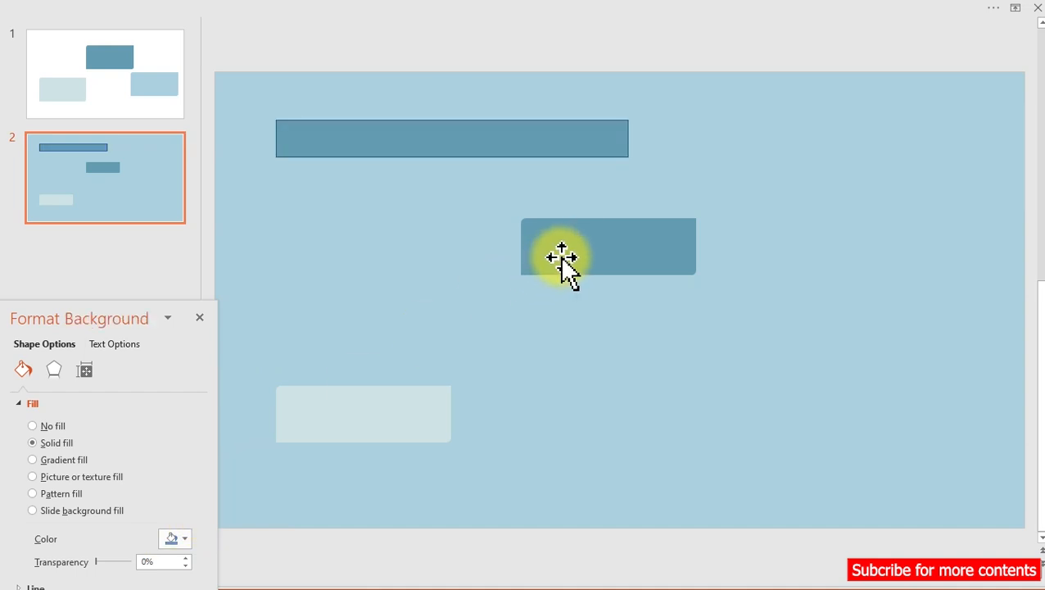
Delete the dark teal sample shape from slide 2.
{"action": "left_click", "coordinate": [561, 258]}
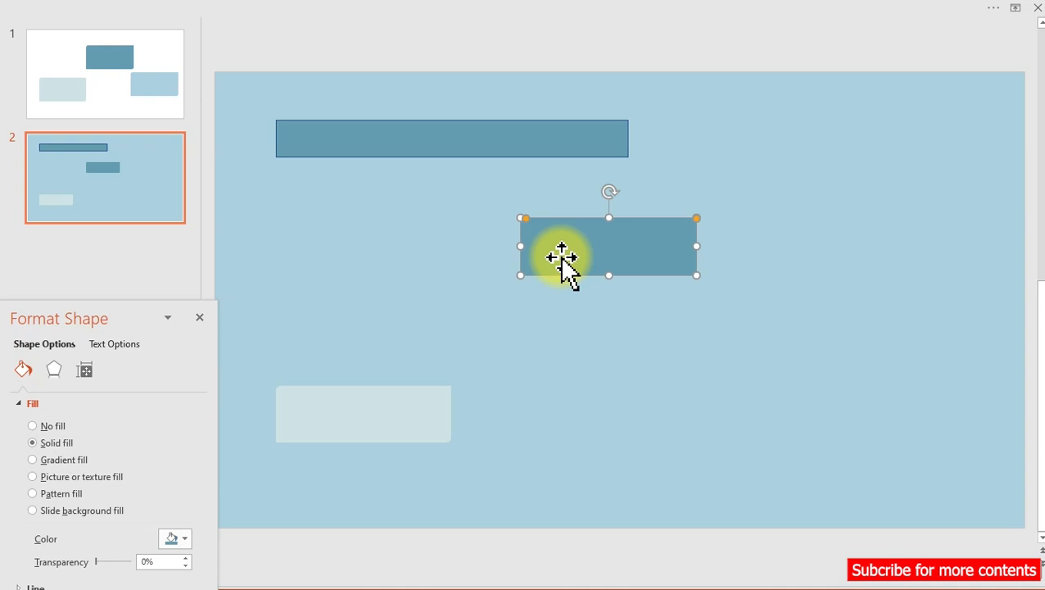
{"action": "key", "text": "Delete"}
{"action": "left_click", "coordinate": [489, 133]}
{"action": "left_click", "coordinate": [502, 193]}
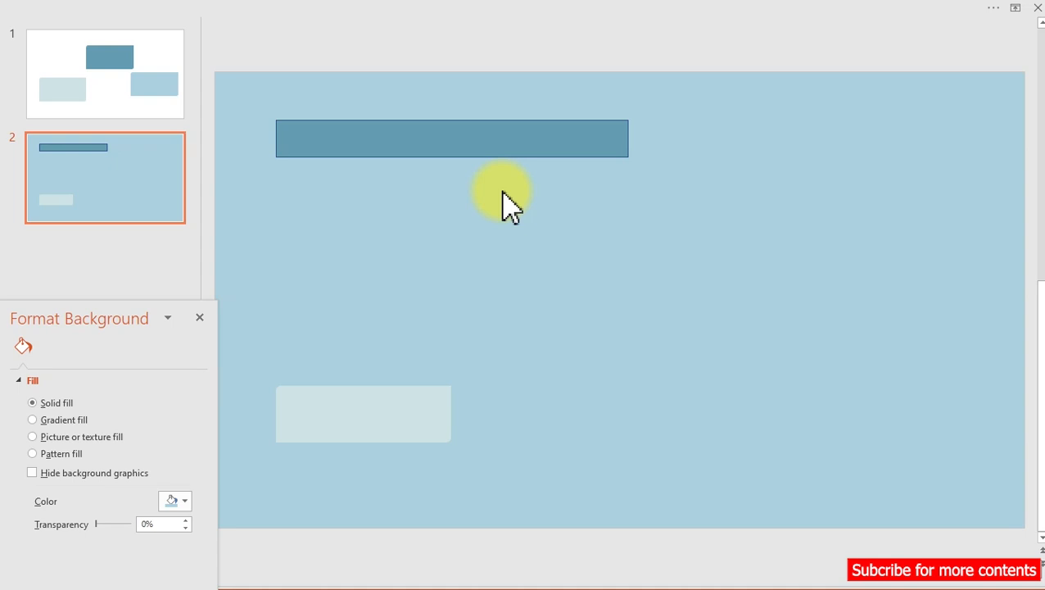
Remove the teal rectangle's outline by setting its line to No line.
{"action": "left_click", "coordinate": [532, 133]}
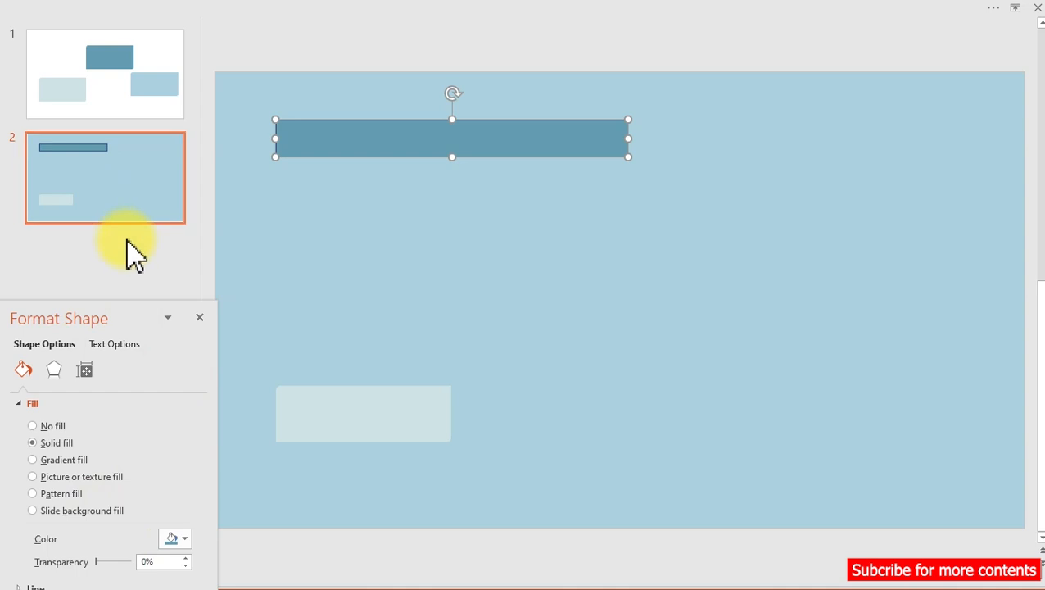
{"action": "left_click_drag", "start_coordinate": [102, 319], "coordinate": [113, 236]}
{"action": "left_click", "coordinate": [69, 509]}
{"action": "left_click", "coordinate": [66, 531]}
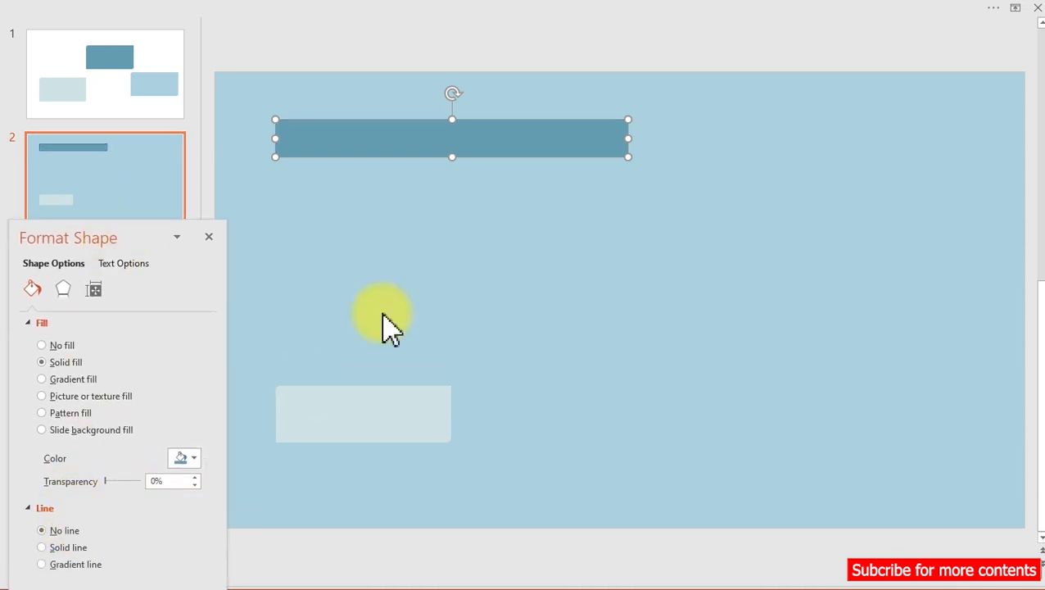
Align the teal rectangle with the slide's top edge, stretch it to the full slide width and flatten it into a thin bar.
{"action": "left_click_drag", "start_coordinate": [445, 145], "coordinate": [388, 99]}
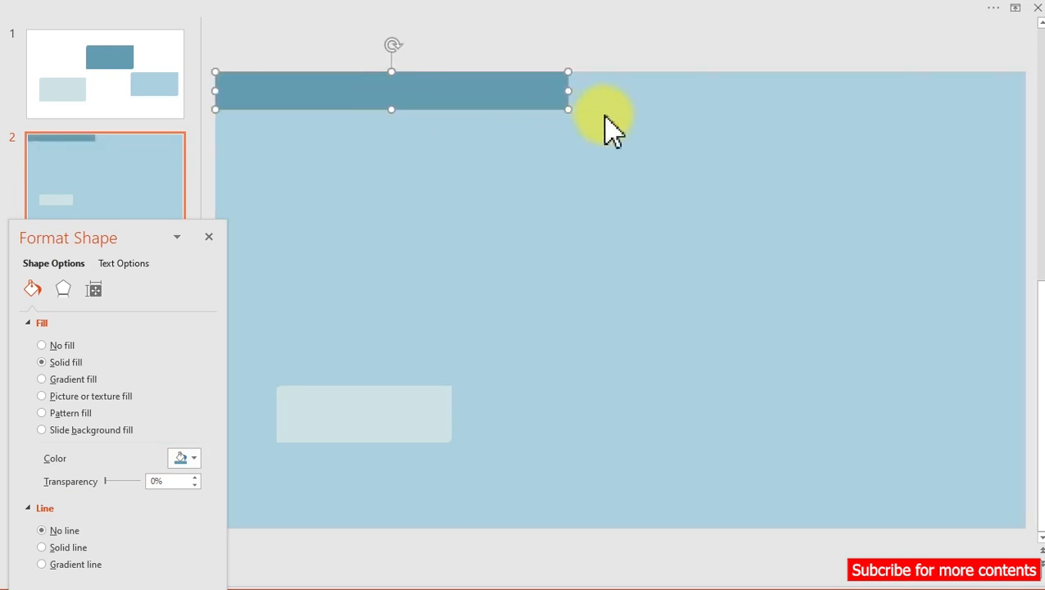
{"action": "left_click_drag", "start_coordinate": [566, 90], "coordinate": [1026, 62]}
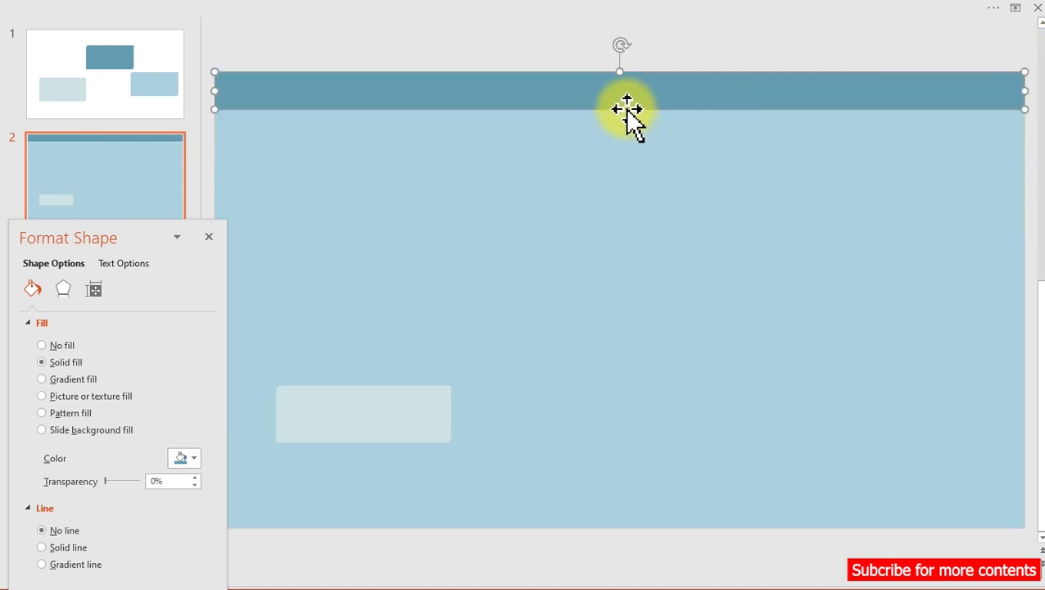
{"action": "left_click_drag", "start_coordinate": [623, 106], "coordinate": [621, 79]}
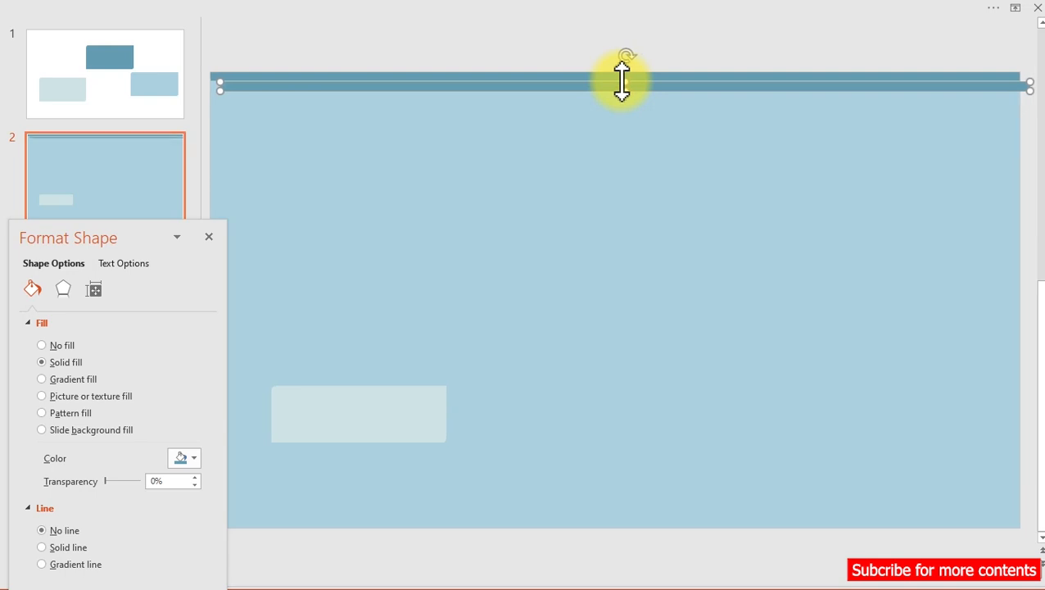
Reshape a duplicate of the top bar into a thin full-height vertical strip along the slide's left edge.
{"action": "left_click_drag", "start_coordinate": [641, 85], "coordinate": [651, 139]}
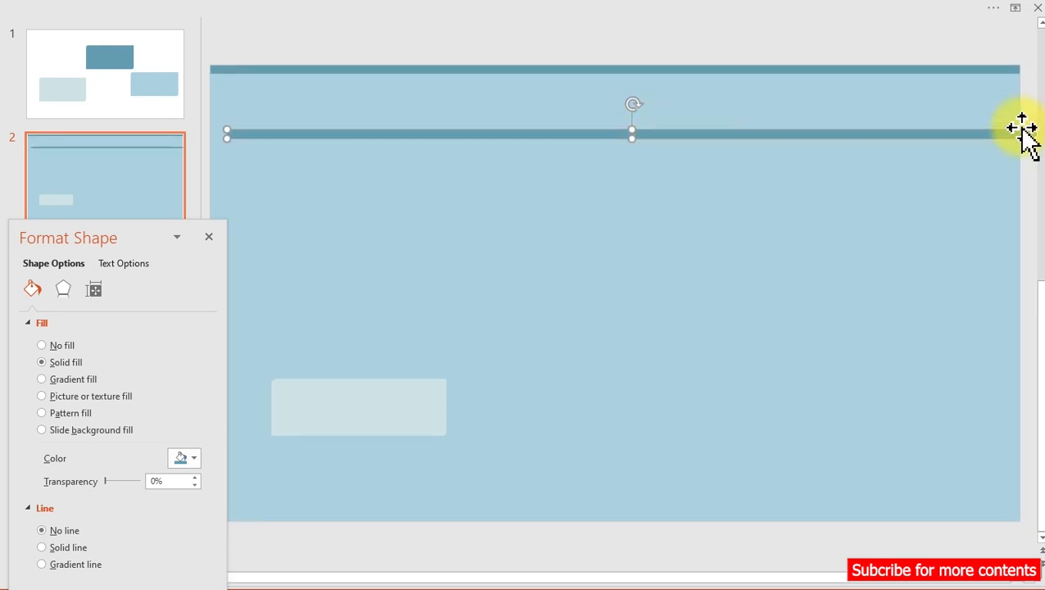
{"action": "left_click_drag", "start_coordinate": [1027, 135], "coordinate": [264, 117]}
{"action": "left_click_drag", "start_coordinate": [147, 235], "coordinate": [118, 238]}
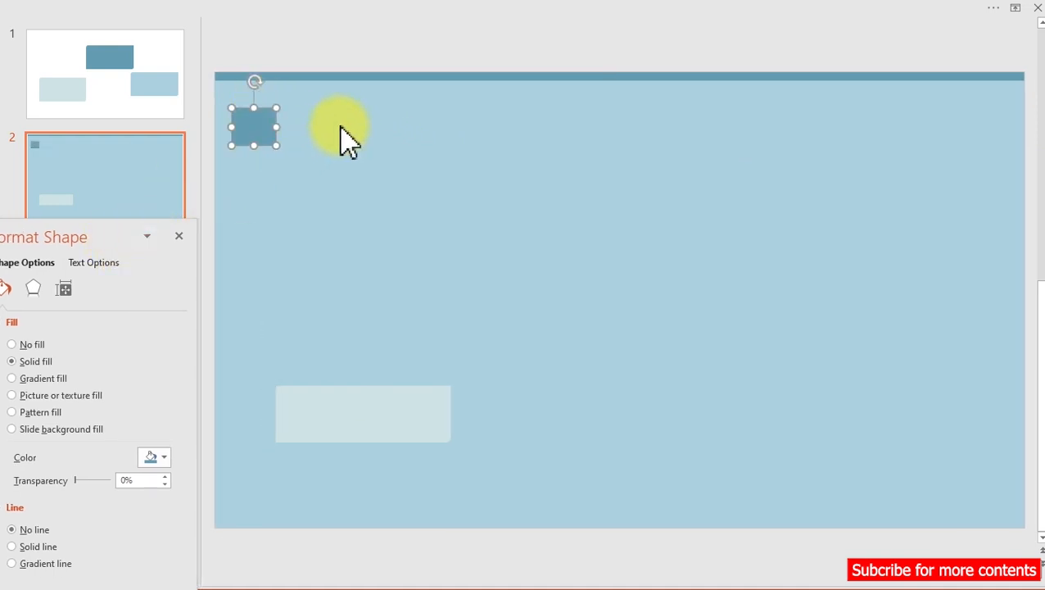
{"action": "left_click_drag", "start_coordinate": [249, 121], "coordinate": [234, 527]}
{"action": "left_click_drag", "start_coordinate": [260, 312], "coordinate": [230, 304]}
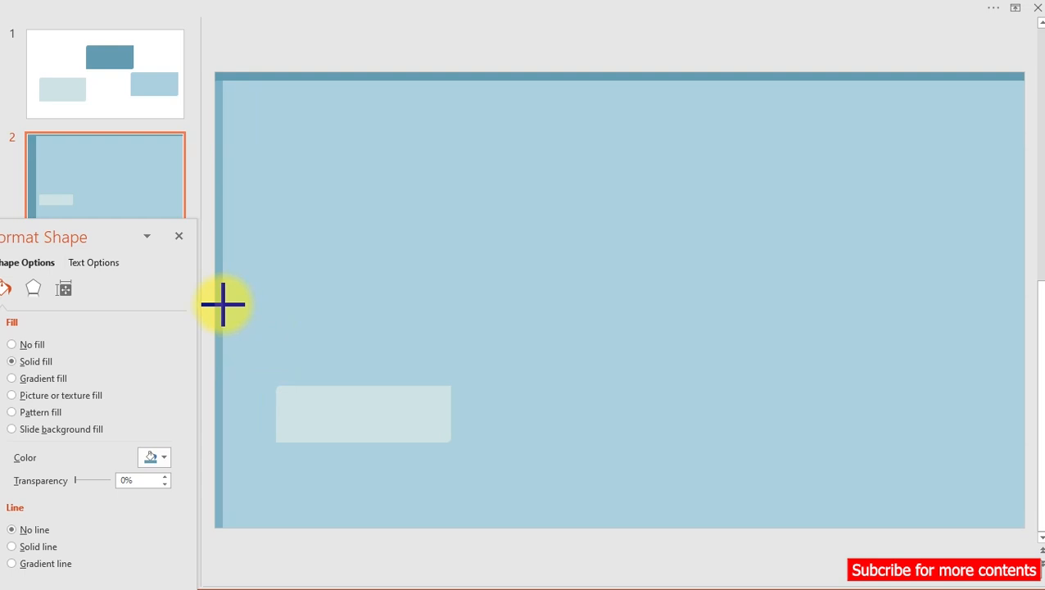
{"action": "left_click_drag", "start_coordinate": [223, 303], "coordinate": [224, 304]}
{"action": "left_click", "coordinate": [419, 269]}
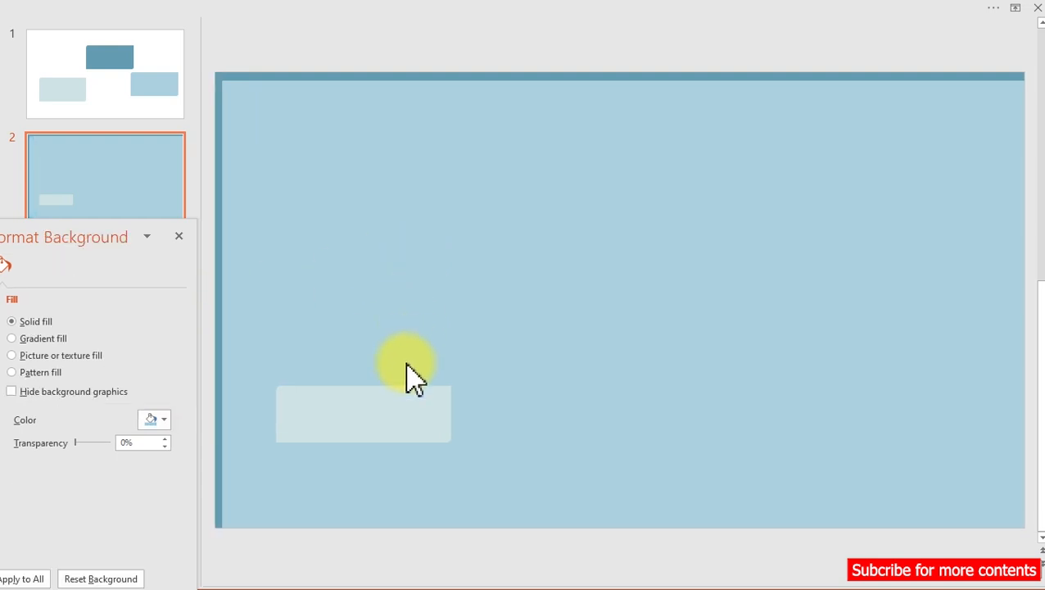
Move the pale rectangle upward on slide 2 and insert the picture 000001 from the Desktop folder.
{"action": "left_click_drag", "start_coordinate": [383, 417], "coordinate": [398, 298]}
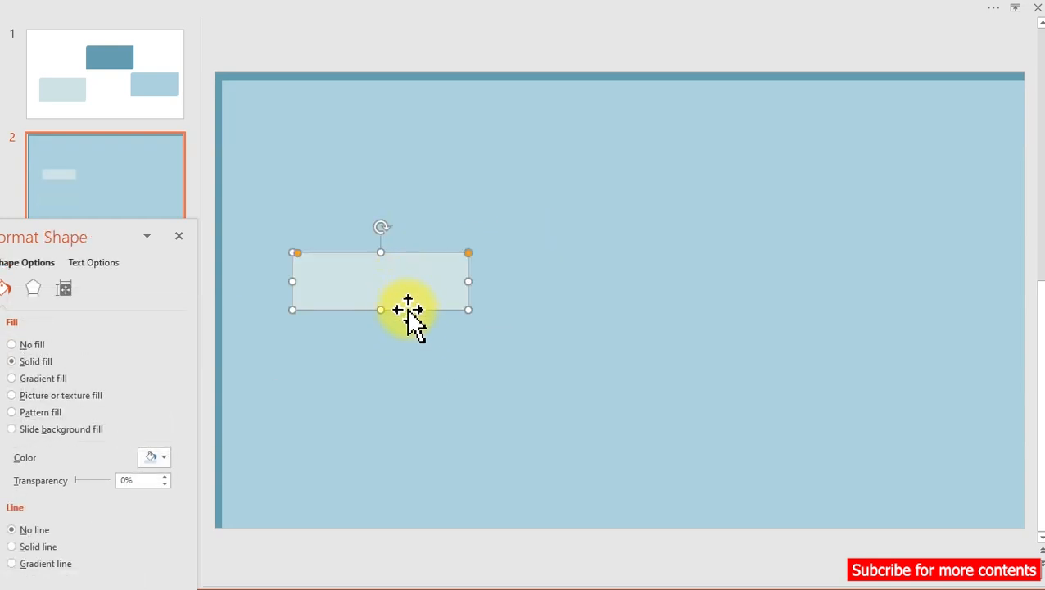
{"action": "left_click", "coordinate": [596, 223]}
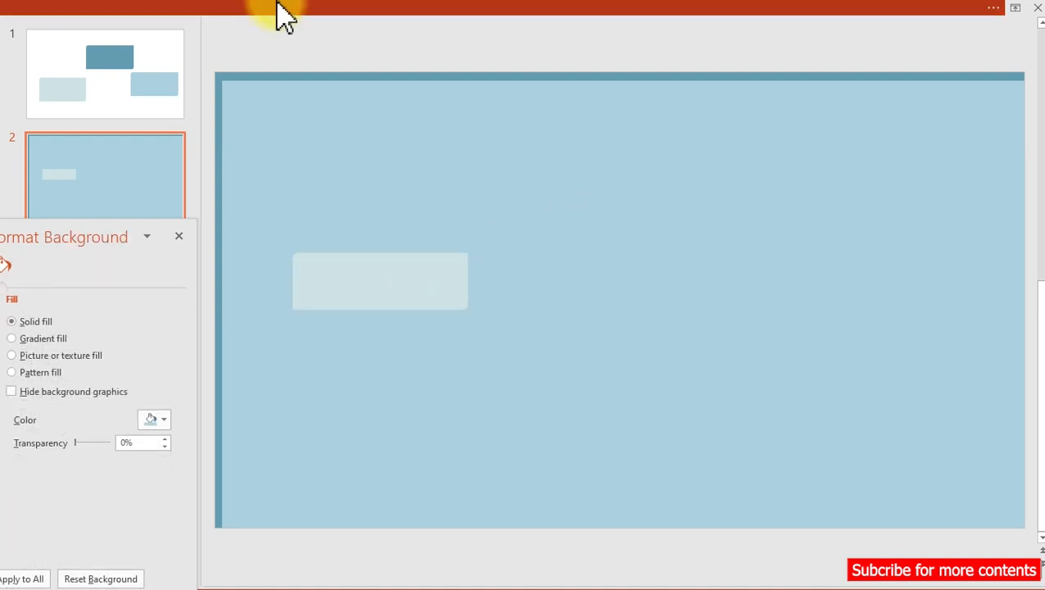
{"action": "left_click", "coordinate": [282, 16]}
{"action": "left_click", "coordinate": [113, 40]}
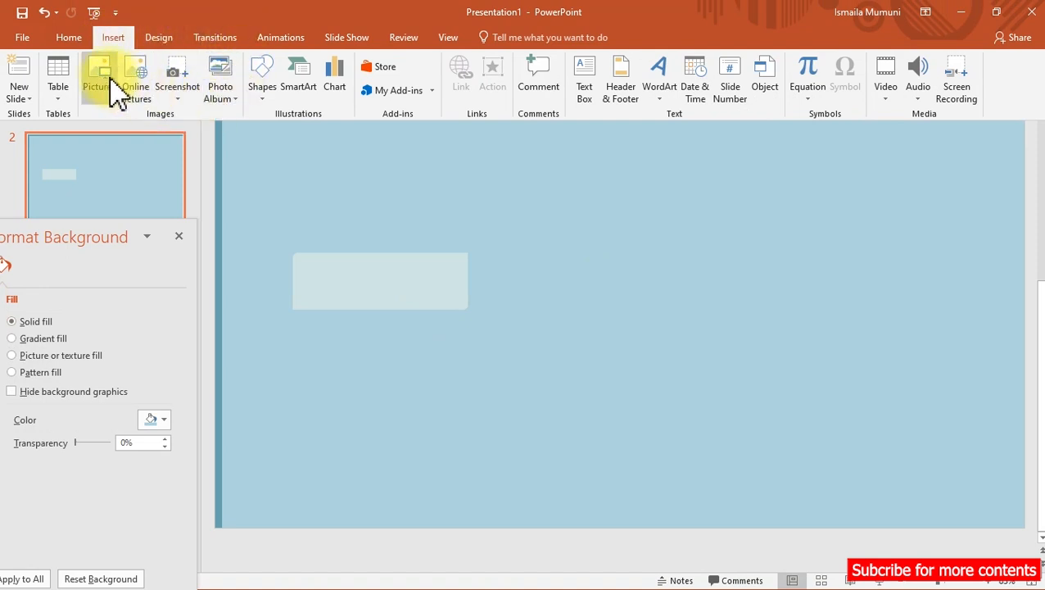
{"action": "left_click", "coordinate": [115, 92]}
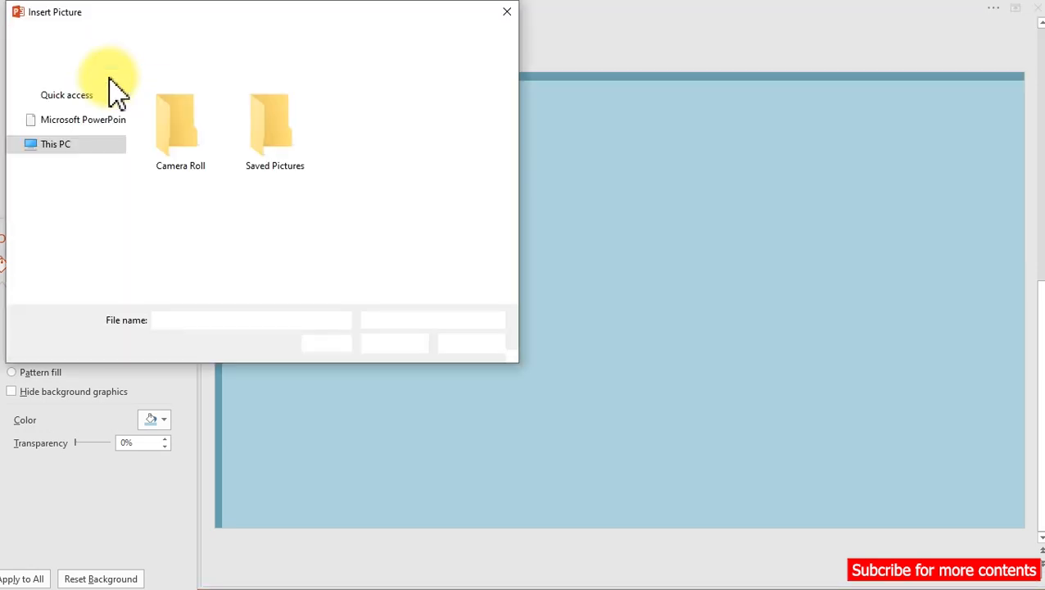
{"action": "left_click", "coordinate": [68, 156]}
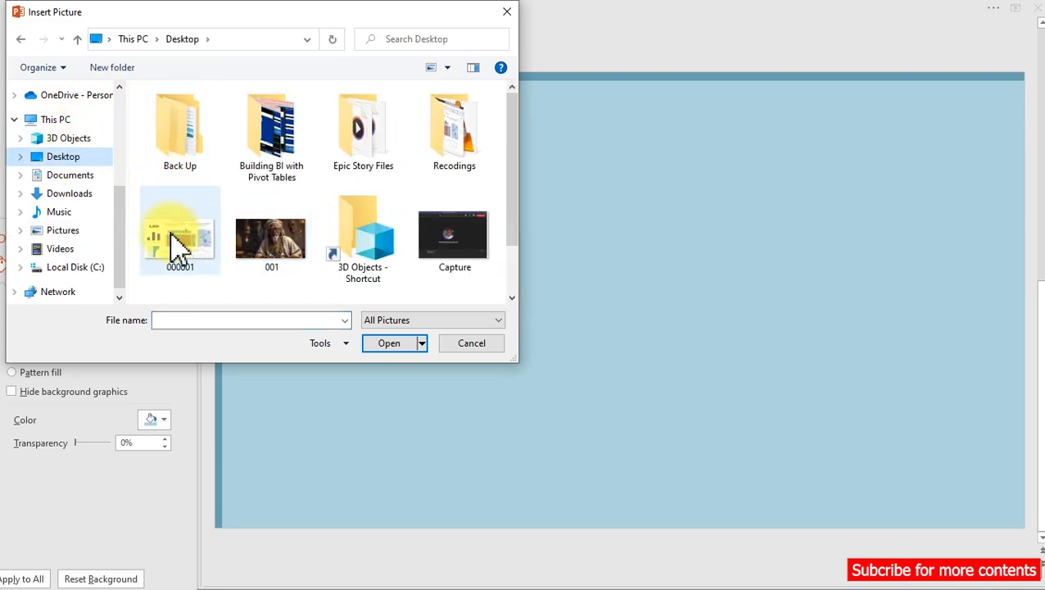
{"action": "double_click", "coordinate": [179, 242]}
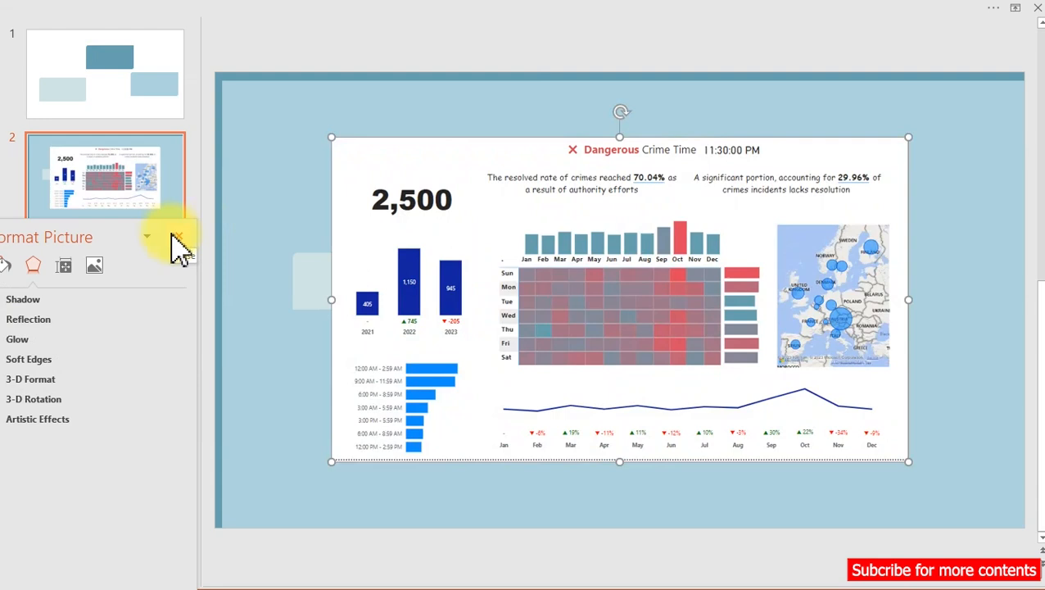
Align the dashboard picture with the slide's top-left corner, enlarge it to cover the whole slide and send it to the back.
{"action": "left_click_drag", "start_coordinate": [537, 240], "coordinate": [427, 181]}
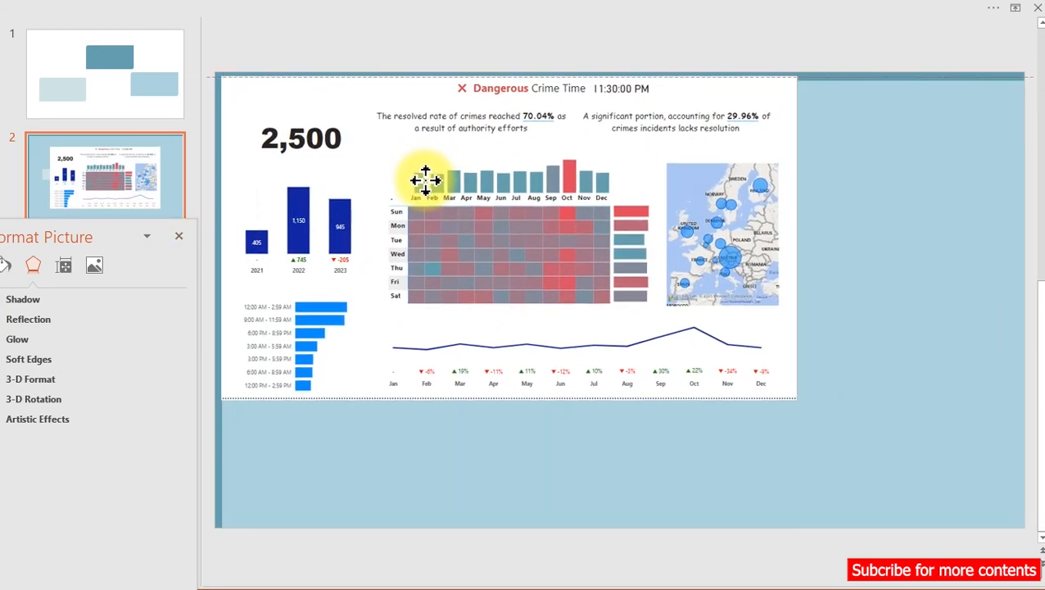
{"action": "left_click_drag", "start_coordinate": [425, 179], "coordinate": [421, 177]}
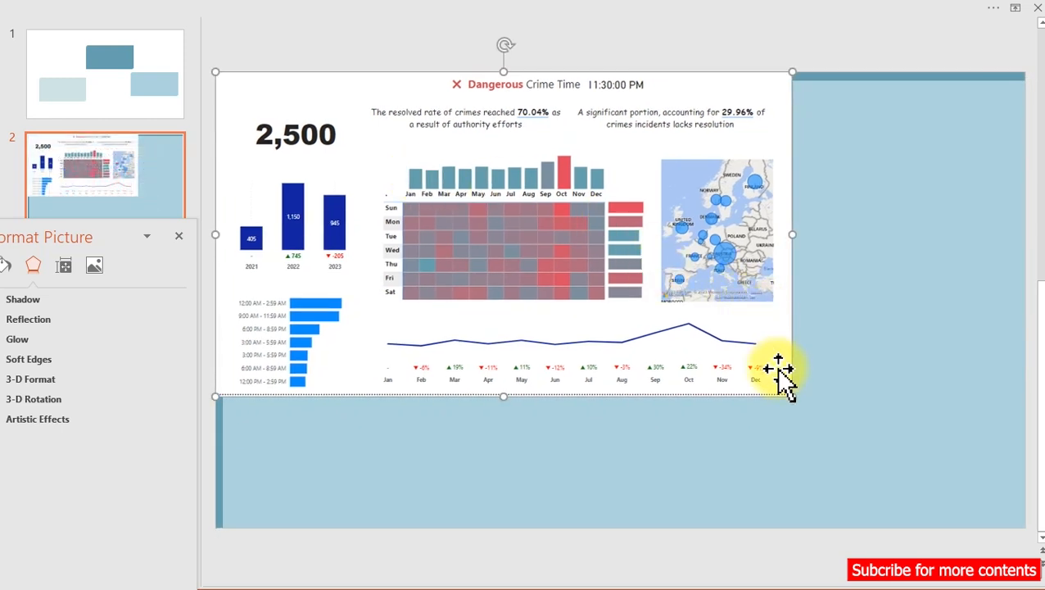
{"action": "left_click_drag", "start_coordinate": [791, 397], "coordinate": [1022, 508]}
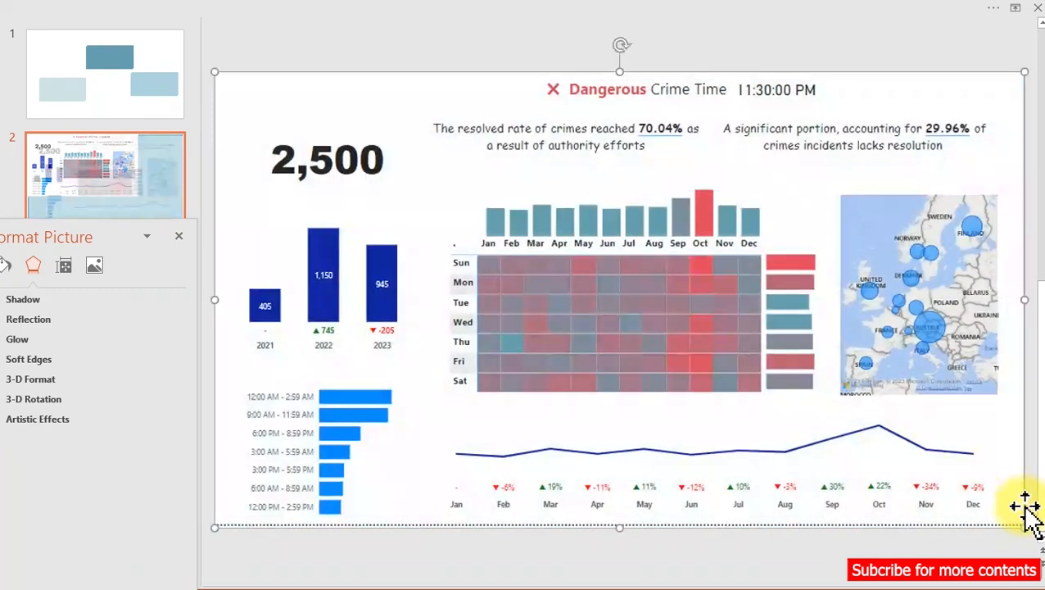
{"action": "right_click", "coordinate": [548, 252]}
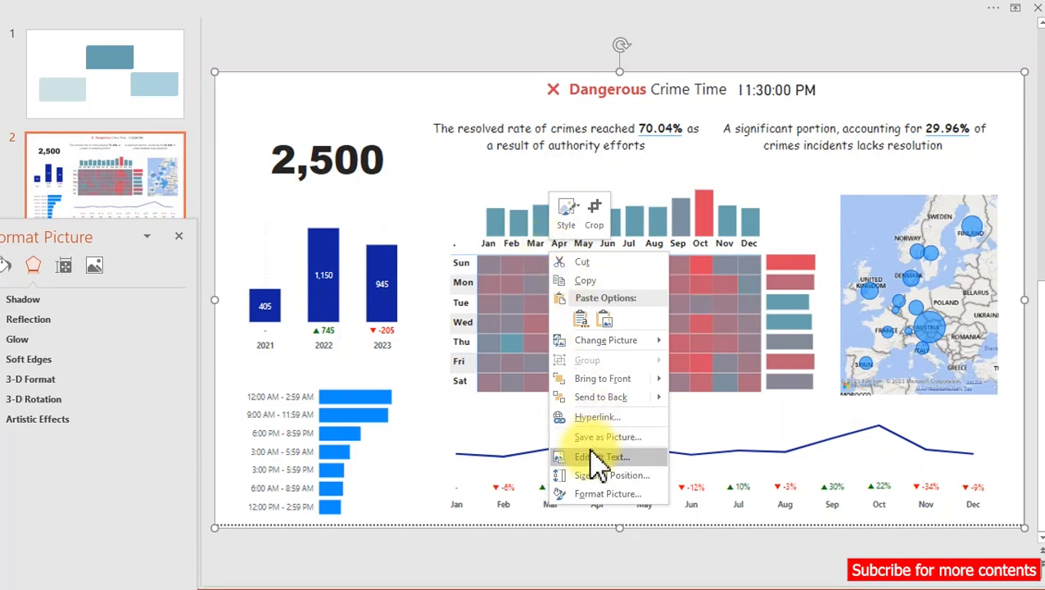
{"action": "left_click", "coordinate": [610, 396]}
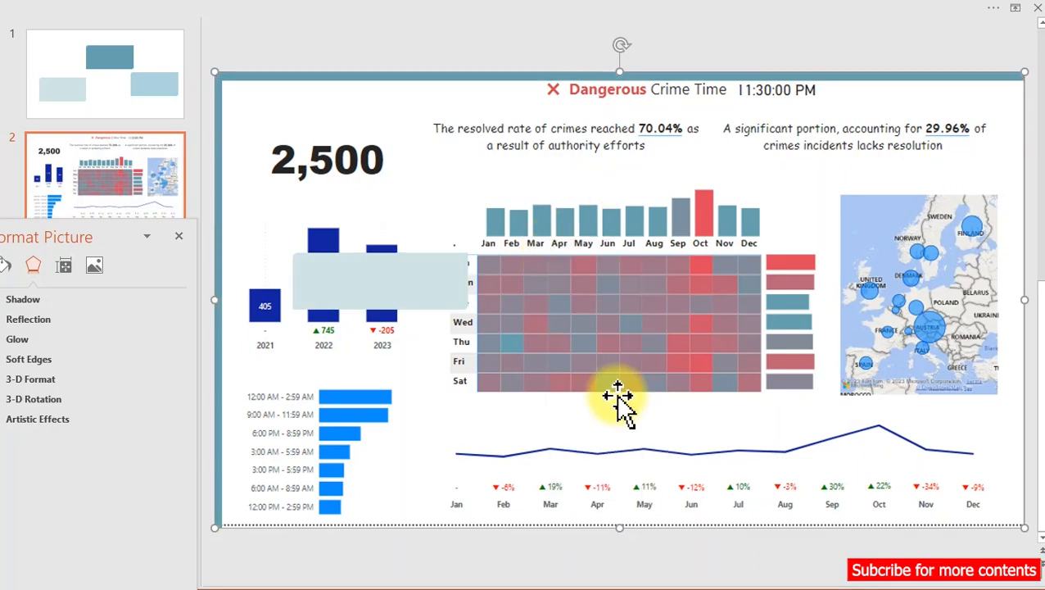
Move the pale rectangle onto the heatmap and draw a rounded rectangle over the 2,500 figure, narrowed to clear the neighbouring text.
{"action": "left_click_drag", "start_coordinate": [401, 280], "coordinate": [638, 365]}
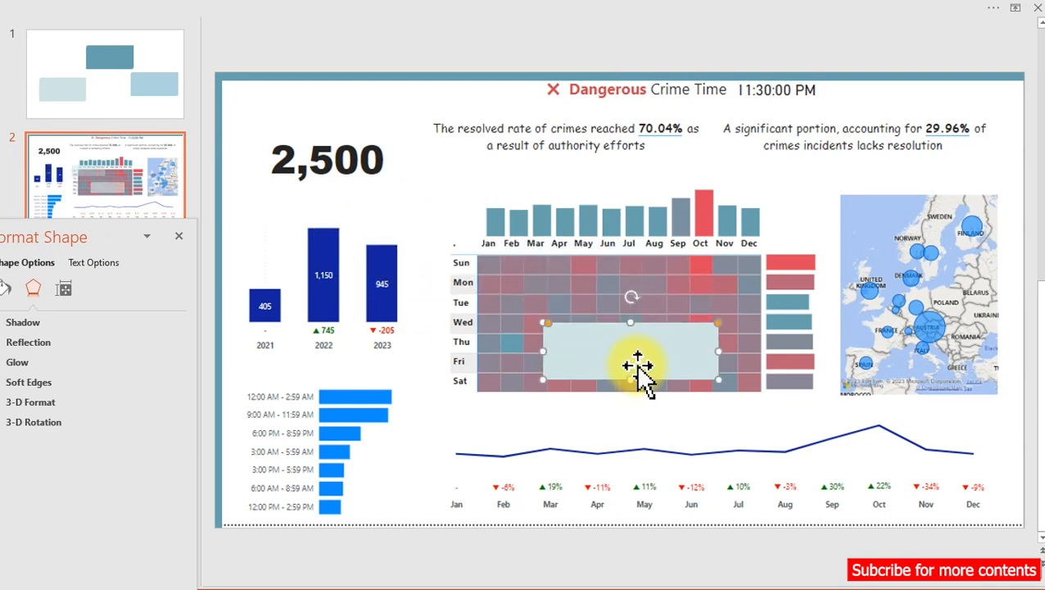
{"action": "left_click", "coordinate": [327, 16]}
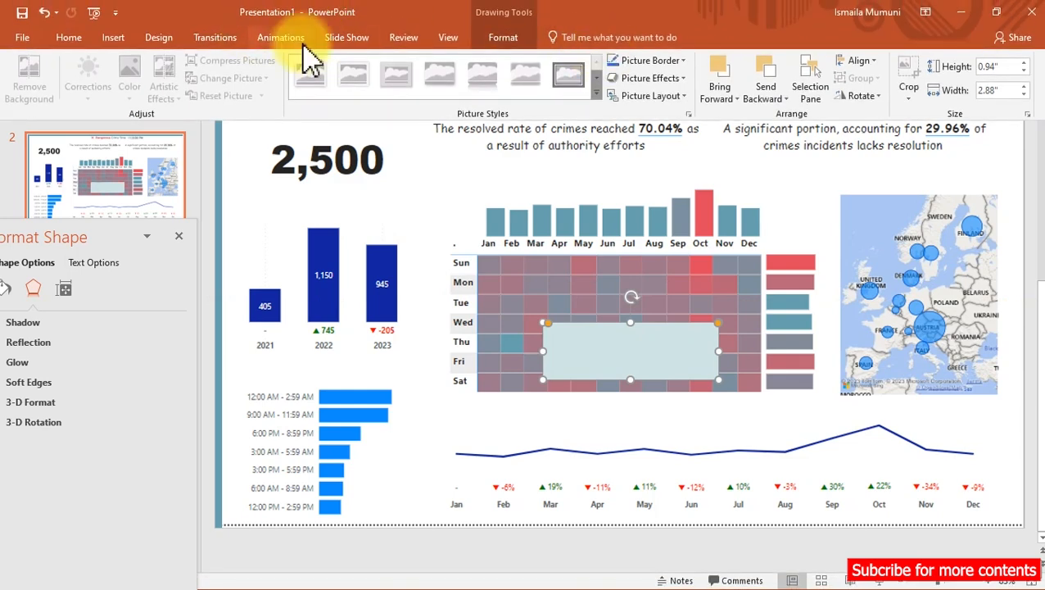
{"action": "left_click", "coordinate": [113, 38]}
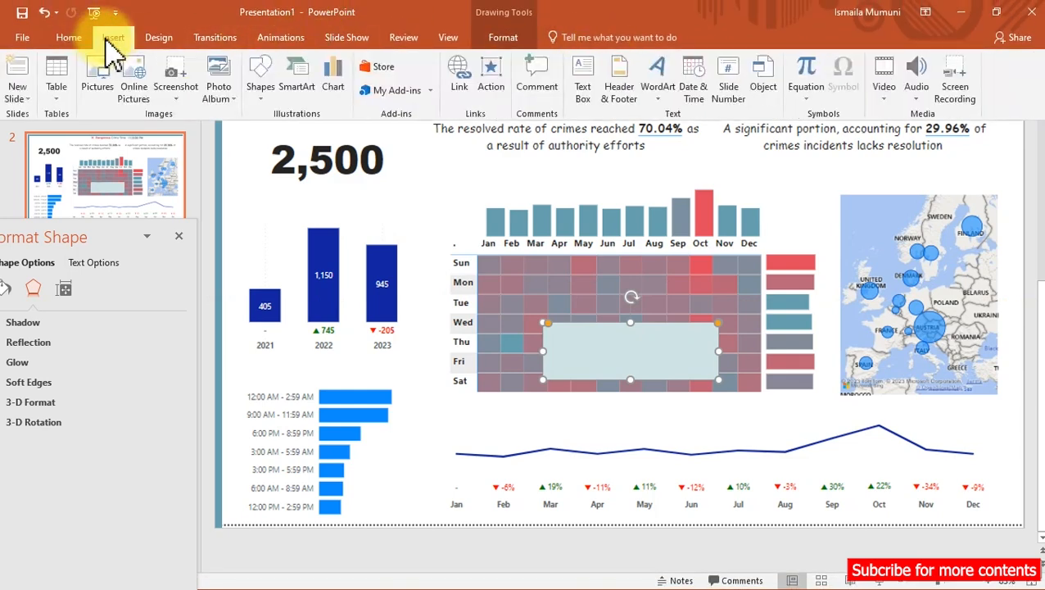
{"action": "left_click", "coordinate": [262, 82]}
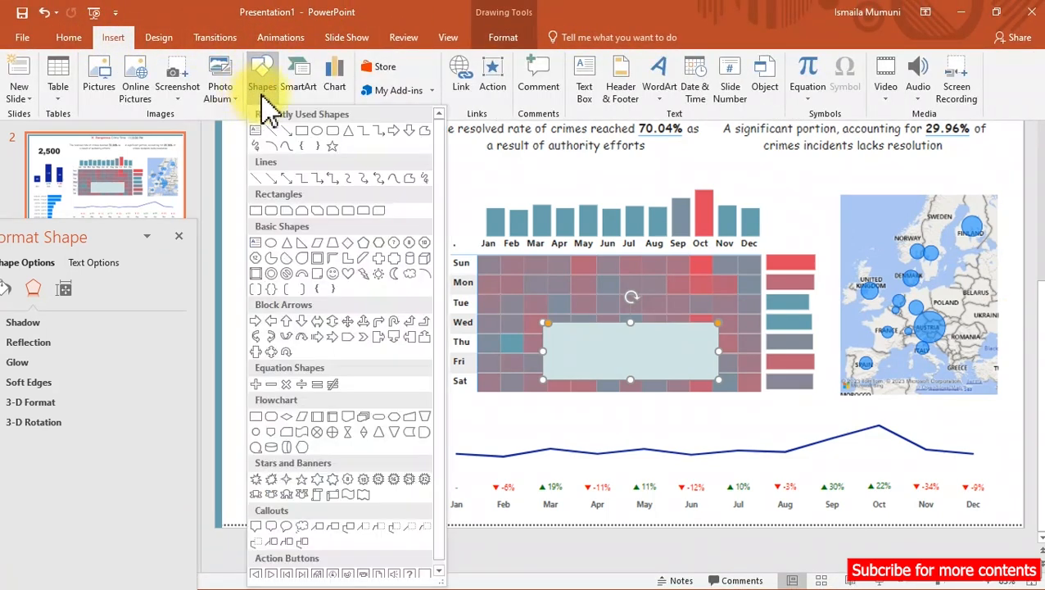
{"action": "left_click", "coordinate": [344, 143]}
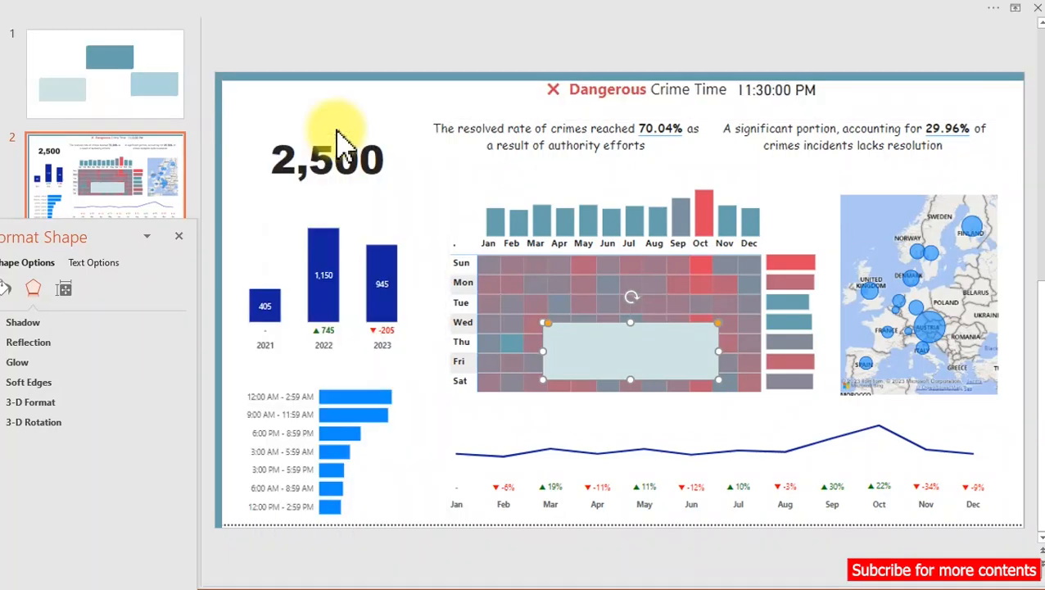
{"action": "left_click_drag", "start_coordinate": [275, 127], "coordinate": [477, 197]}
{"action": "left_click_drag", "start_coordinate": [390, 187], "coordinate": [362, 212]}
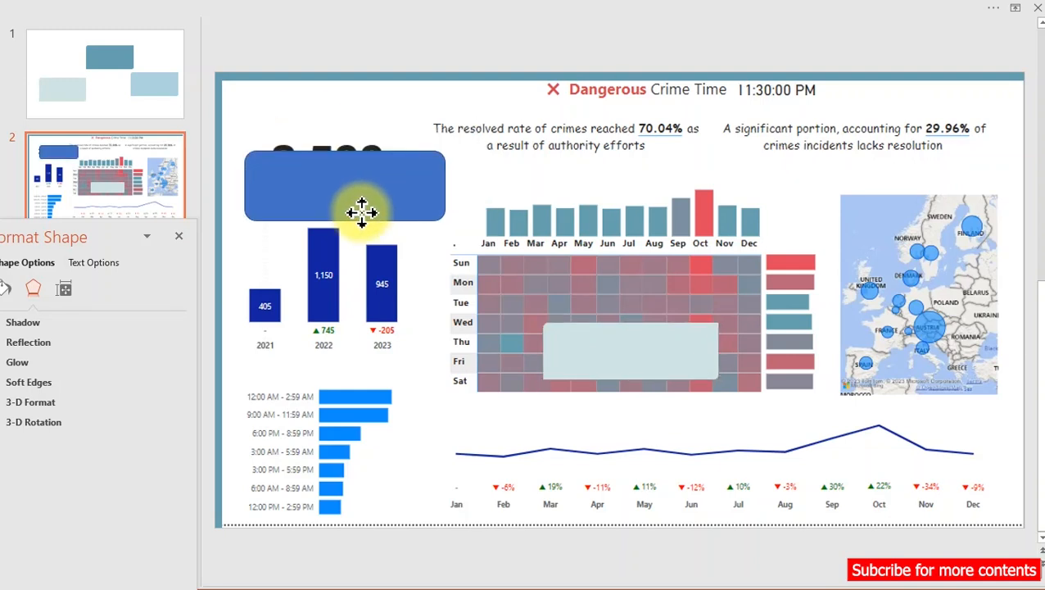
{"action": "left_click_drag", "start_coordinate": [355, 206], "coordinate": [350, 203]}
{"action": "left_click_drag", "start_coordinate": [438, 176], "coordinate": [424, 175]}
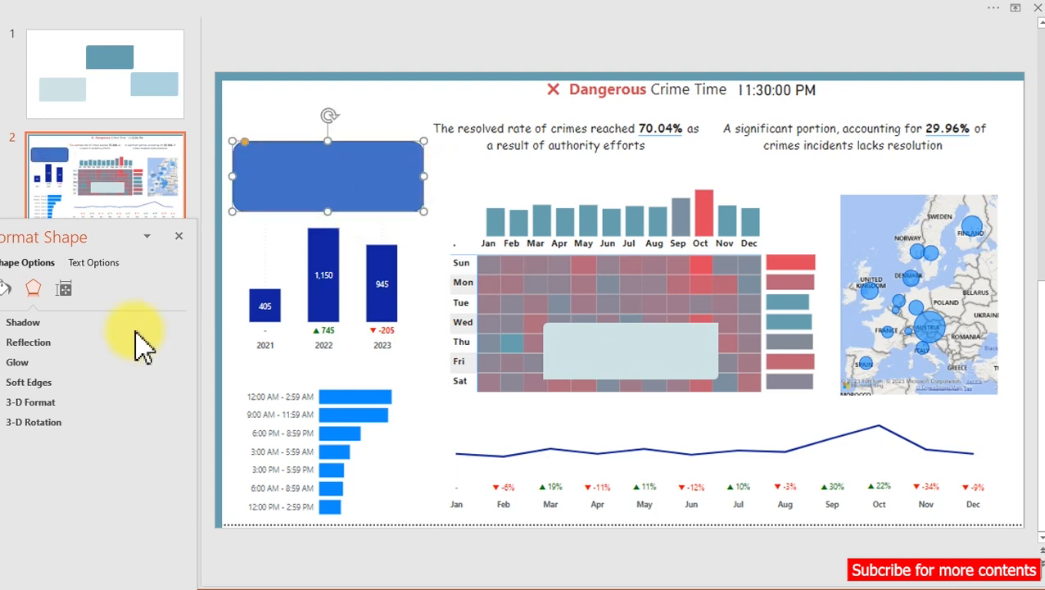
Set the blue rounded rectangle's fill transparency to 34% and its outline to No line.
{"action": "left_click_drag", "start_coordinate": [68, 236], "coordinate": [104, 226]}
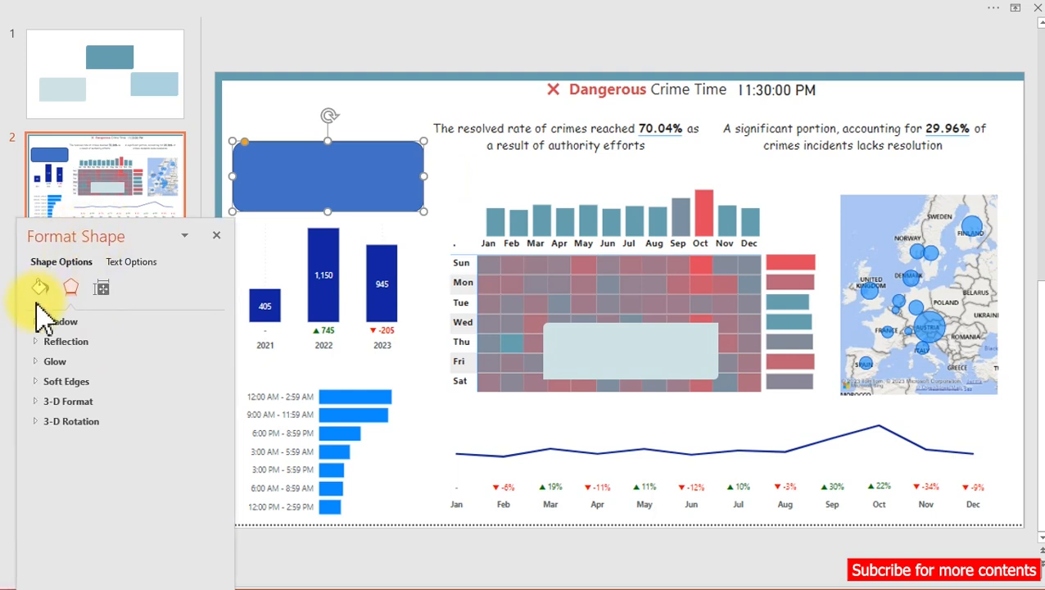
{"action": "left_click", "coordinate": [40, 288]}
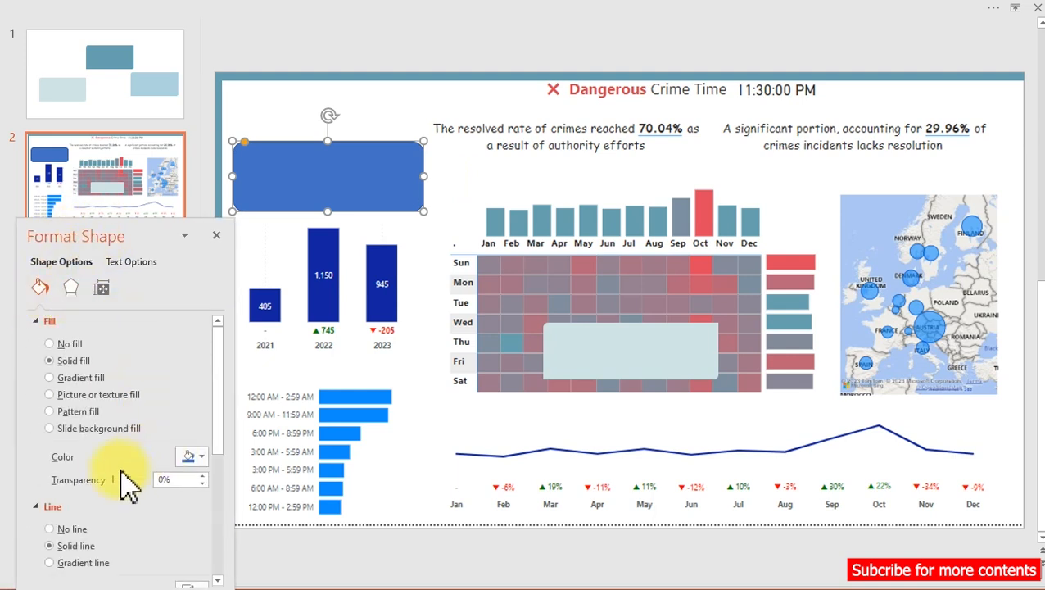
{"action": "left_click_drag", "start_coordinate": [115, 480], "coordinate": [125, 480]}
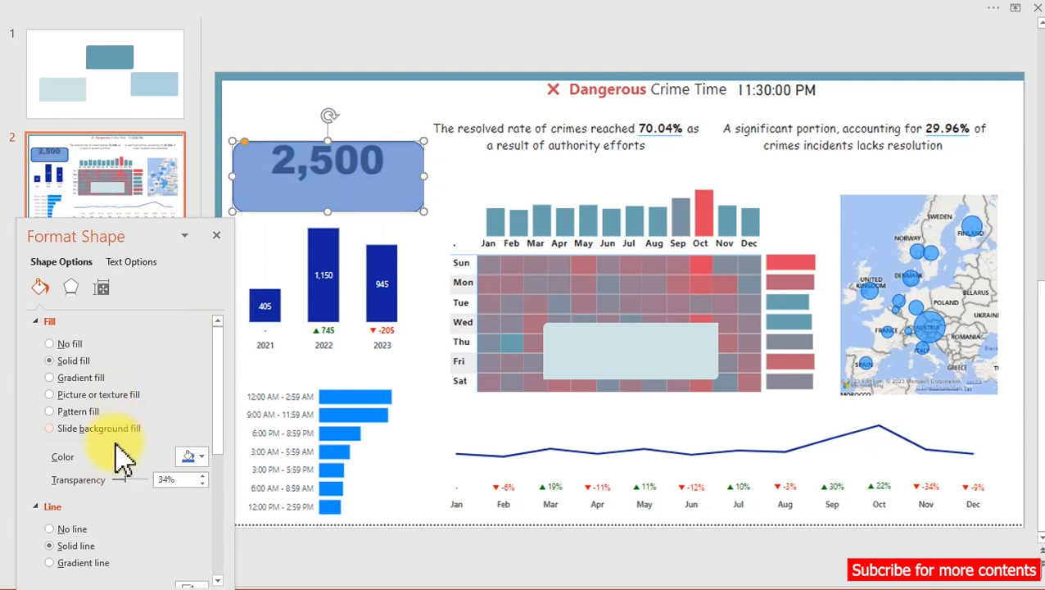
{"action": "left_click", "coordinate": [85, 531]}
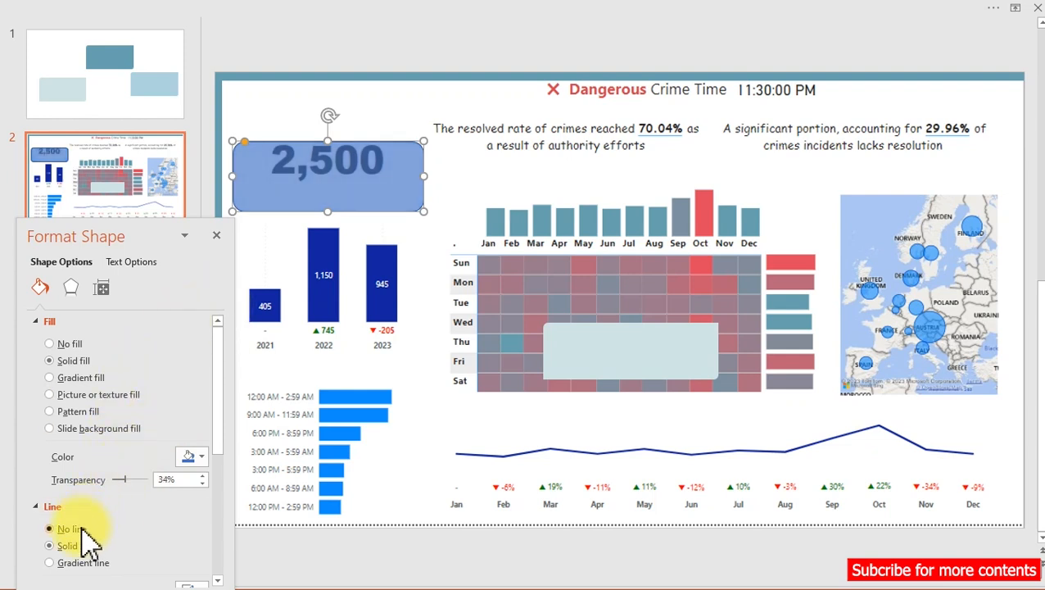
Fit the blue rounded rectangle around the 2,500 figure beside the slide's left border strip and reduce its corner rounding.
{"action": "left_click_drag", "start_coordinate": [296, 200], "coordinate": [292, 178]}
{"action": "left_click_drag", "start_coordinate": [168, 233], "coordinate": [116, 234]}
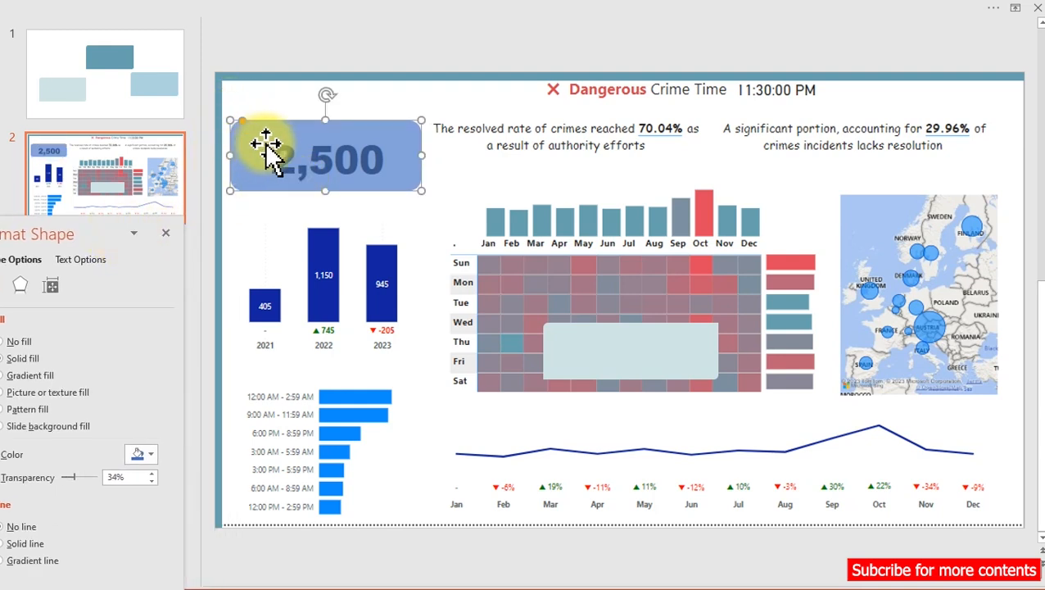
{"action": "left_click_drag", "start_coordinate": [268, 140], "coordinate": [271, 139]}
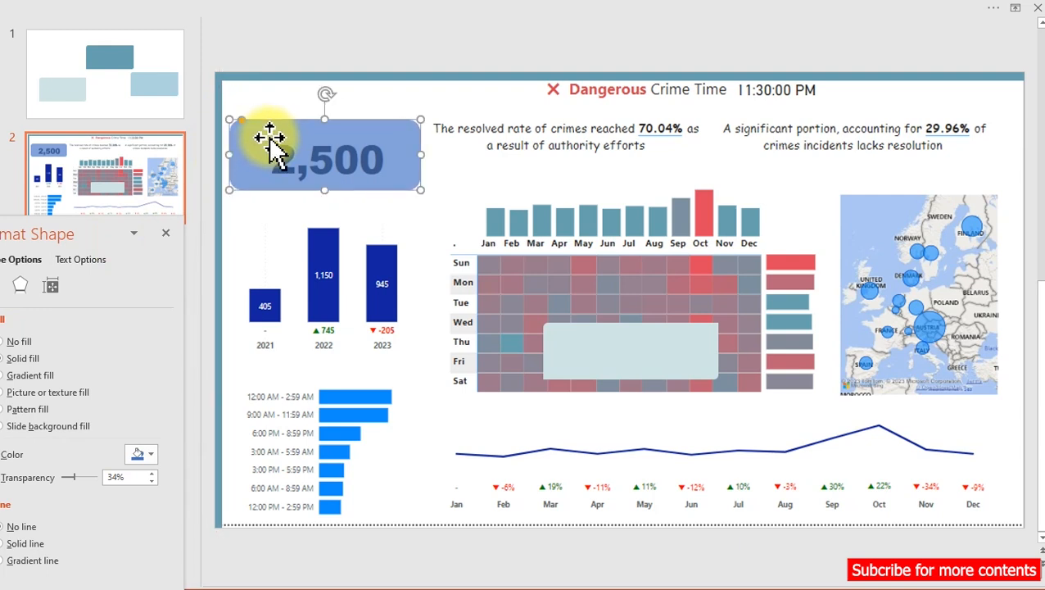
{"action": "key", "text": "ctrl+Left"}
{"action": "key", "text": "ctrl+Left"}
{"action": "key", "text": "ctrl+Left"}
{"action": "key", "text": "ctrl+Left"}
{"action": "key", "text": "ctrl+Left"}
{"action": "key", "text": "ctrl+Right"}
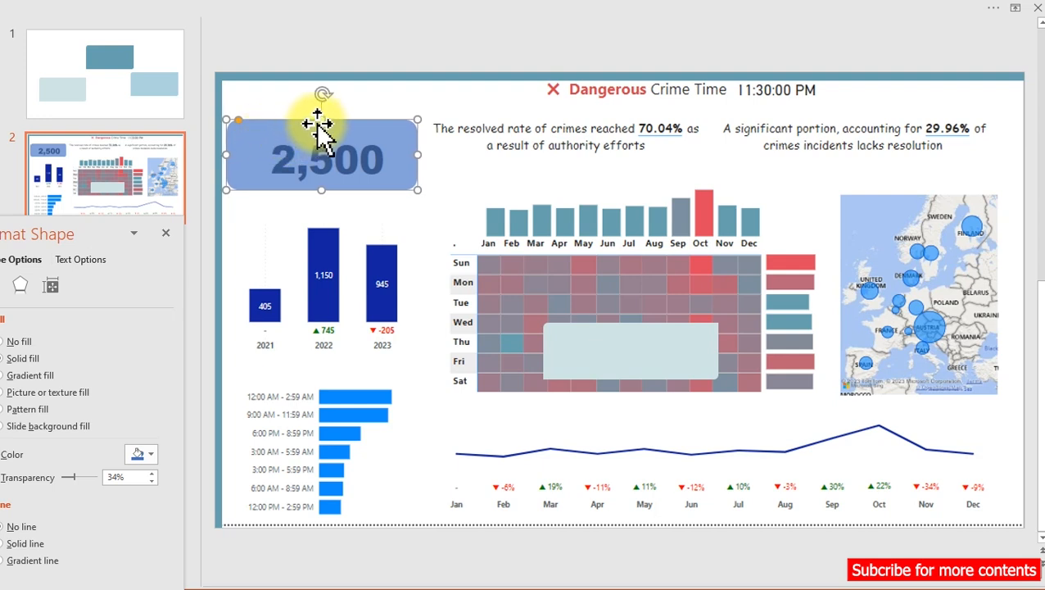
{"action": "left_click_drag", "start_coordinate": [319, 122], "coordinate": [320, 117]}
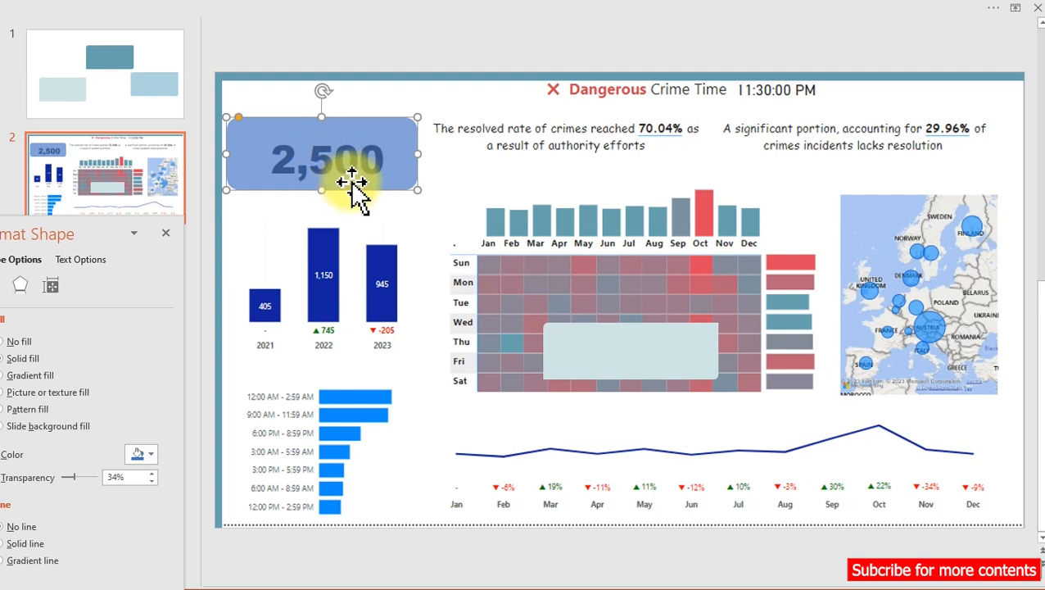
{"action": "left_click", "coordinate": [238, 127]}
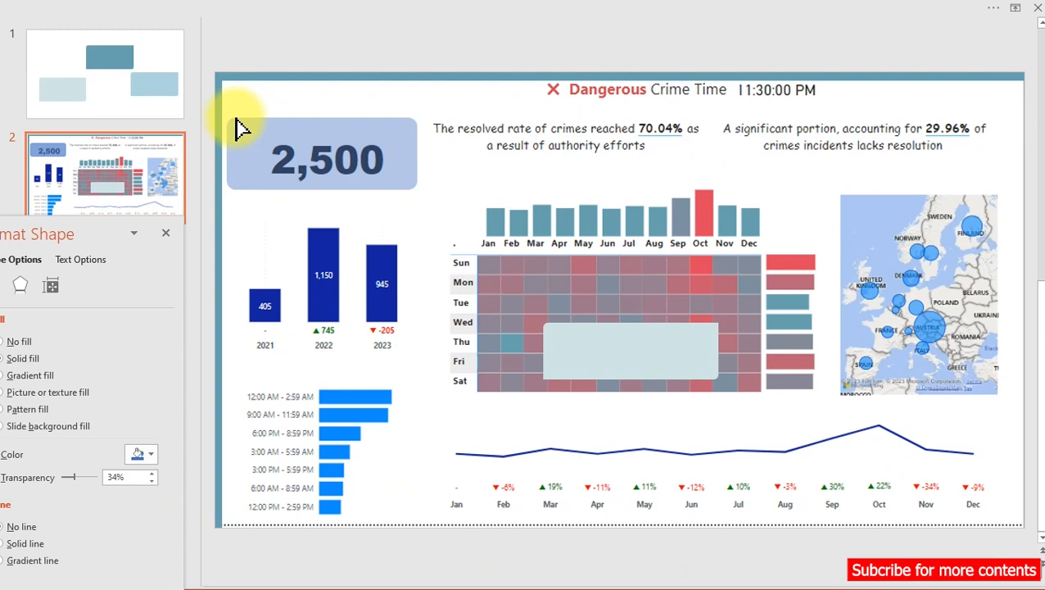
{"action": "left_click", "coordinate": [238, 127]}
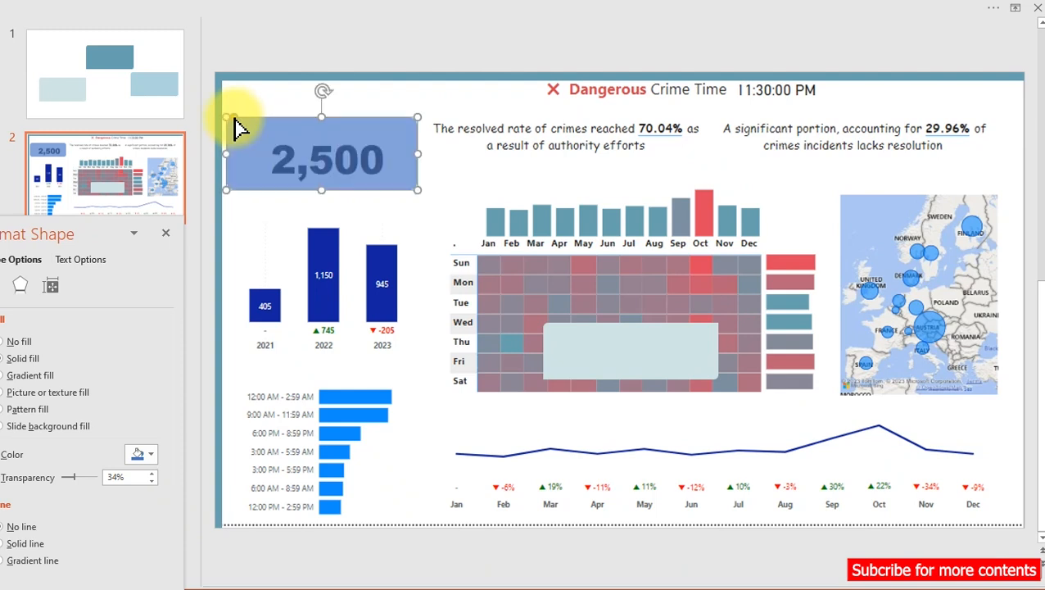
Duplicate the 2,500 card below it, stretch the copy over the yearly column chart and reduce its corner rounding.
{"action": "left_click_drag", "start_coordinate": [322, 151], "coordinate": [318, 215]}
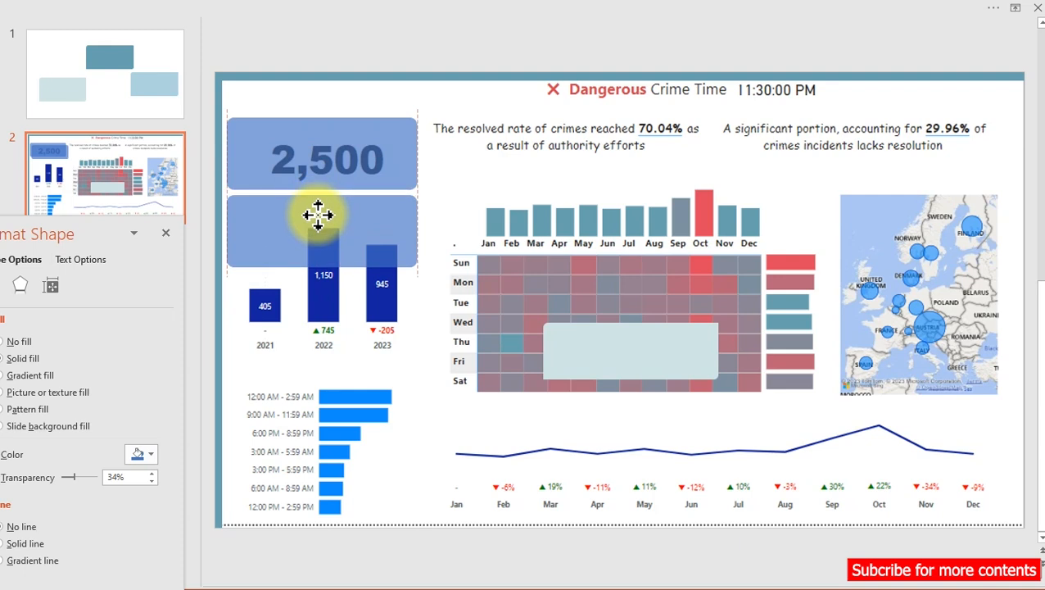
{"action": "left_click_drag", "start_coordinate": [318, 215], "coordinate": [313, 359]}
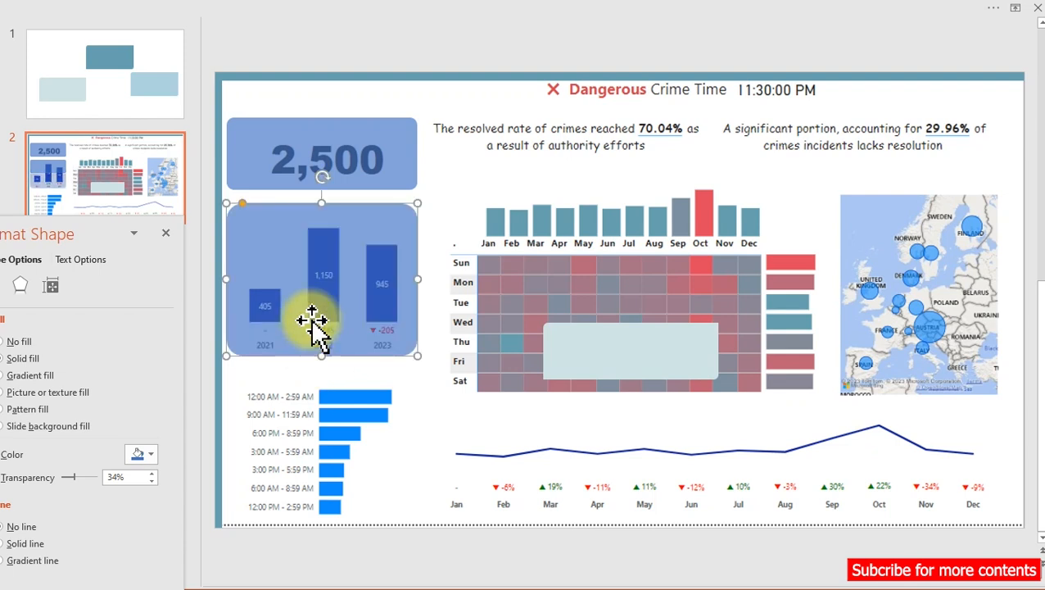
{"action": "key", "text": "Delete"}
{"action": "key", "text": "ctrl+z"}
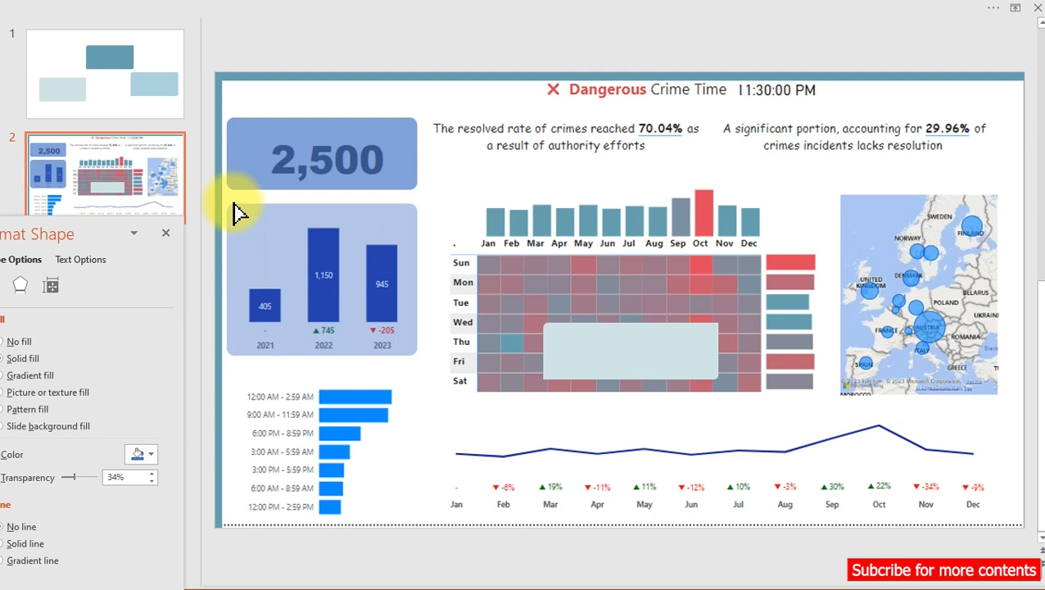
{"action": "left_click", "coordinate": [235, 212]}
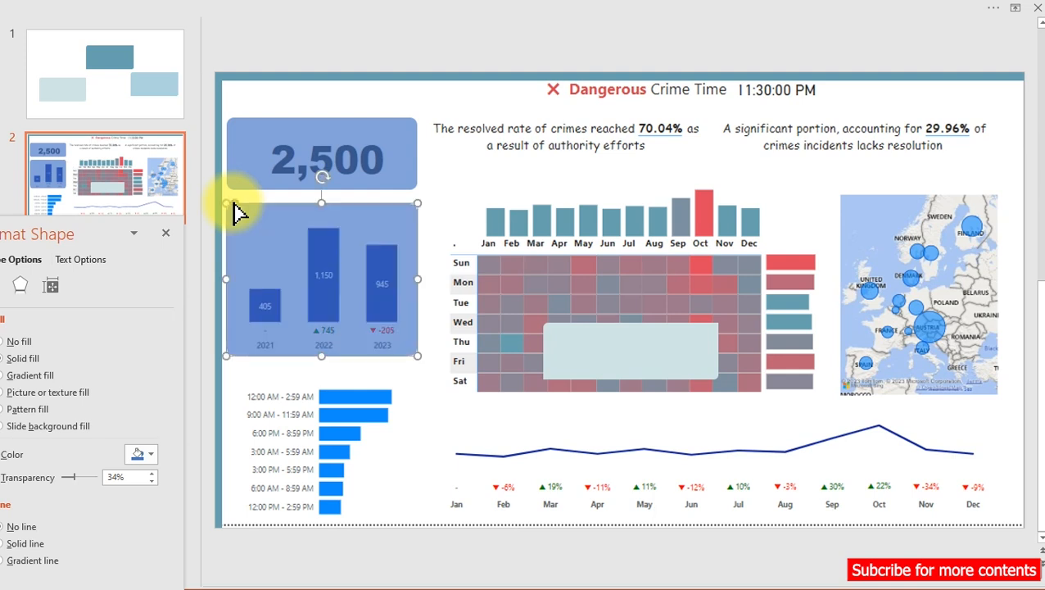
Duplicate the yearly chart's card over the time-of-day bar chart and nudge the copy down to leave a small gap.
{"action": "left_click_drag", "start_coordinate": [233, 205], "coordinate": [332, 419]}
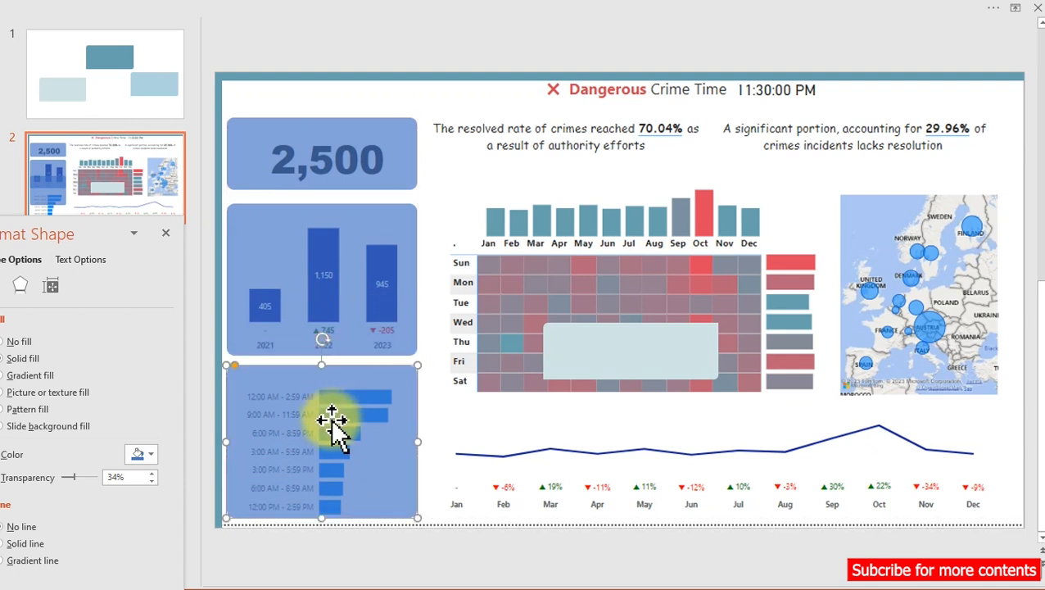
{"action": "key", "text": "Down"}
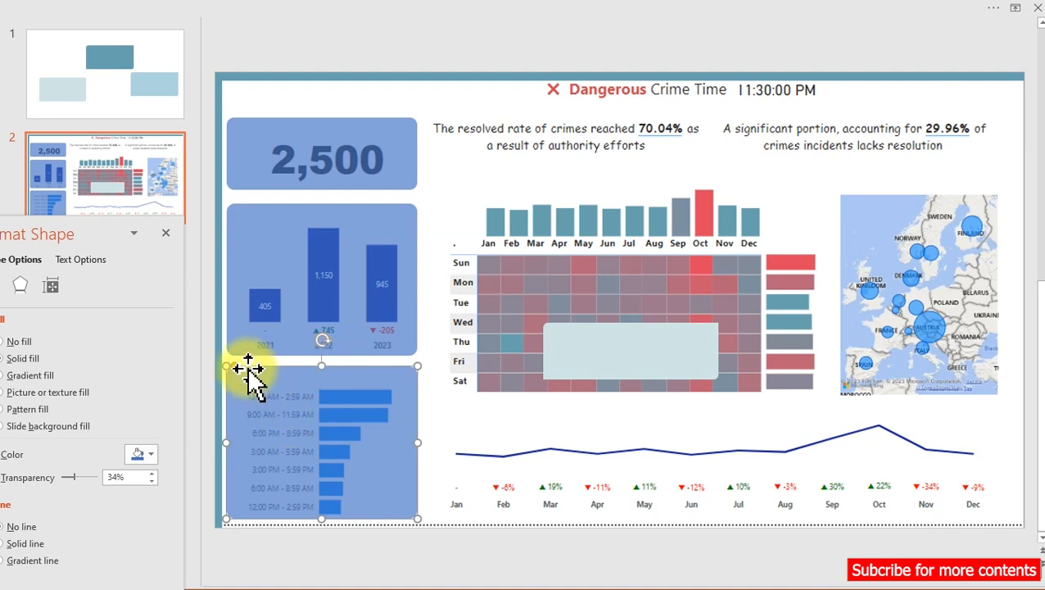
{"action": "left_click", "coordinate": [444, 93]}
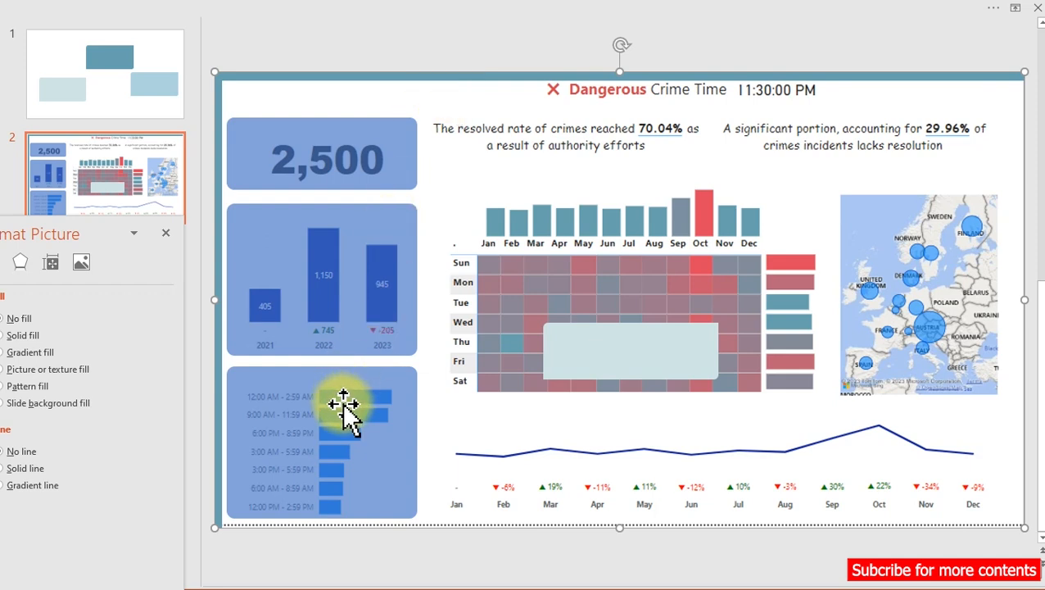
Nudge the 2,500 card down closer to the yearly chart's card and extend the time-of-day card's upper edge to narrow the gap.
{"action": "left_click", "coordinate": [377, 154]}
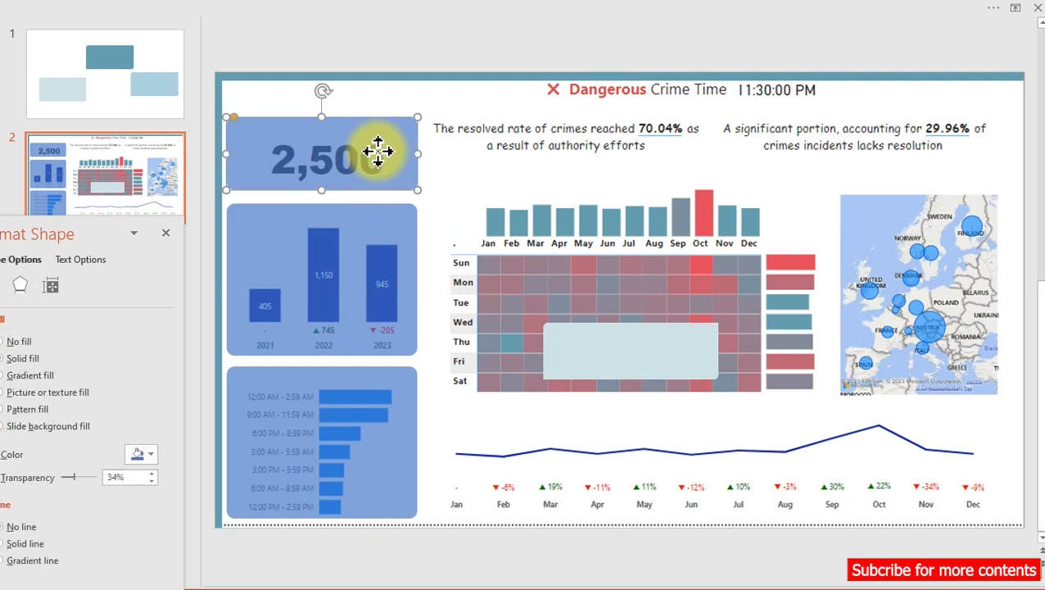
{"action": "key", "text": "Down"}
{"action": "key", "text": "Down"}
{"action": "key", "text": "Down"}
{"action": "key", "text": "Down"}
{"action": "key", "text": "Down"}
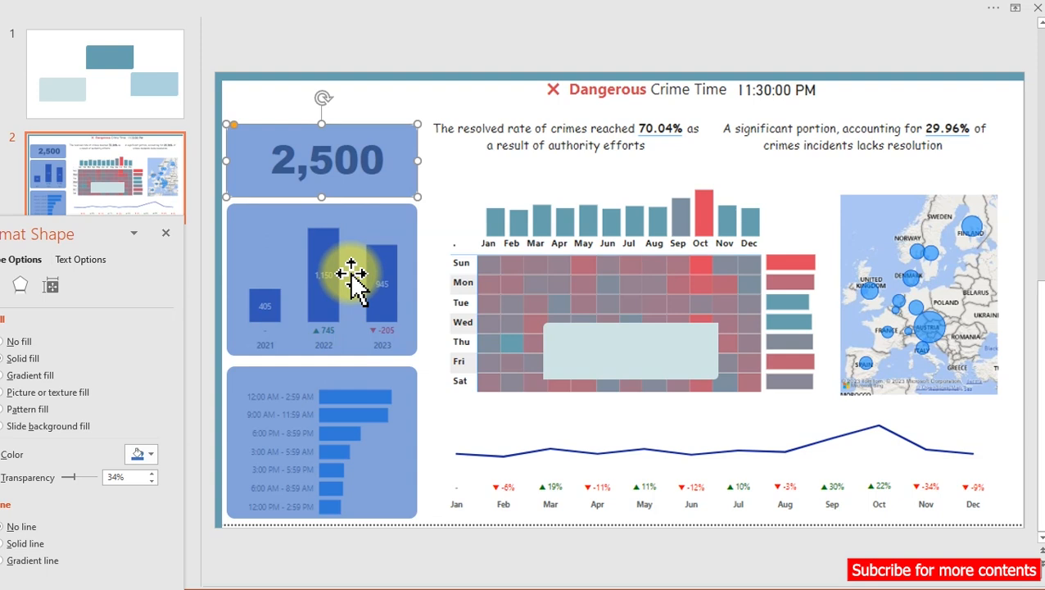
{"action": "left_click", "coordinate": [329, 375]}
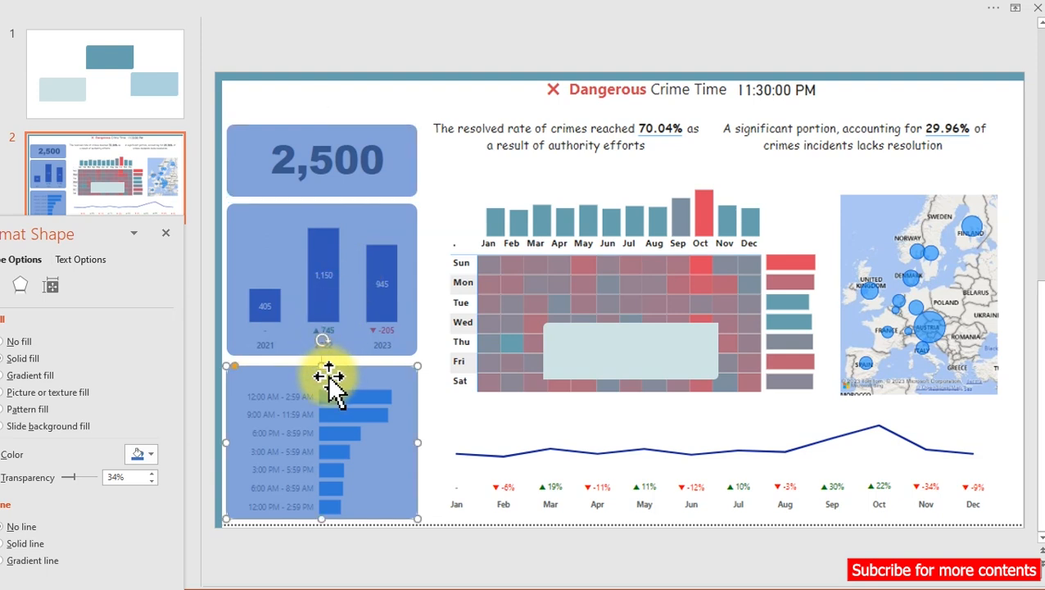
{"action": "mouse_move", "coordinate": [323, 368]}
{"action": "left_mouse_down"}
{"action": "mouse_move", "coordinate": [319, 298]}
{"action": "mouse_move", "coordinate": [322, 361]}
{"action": "left_mouse_up"}
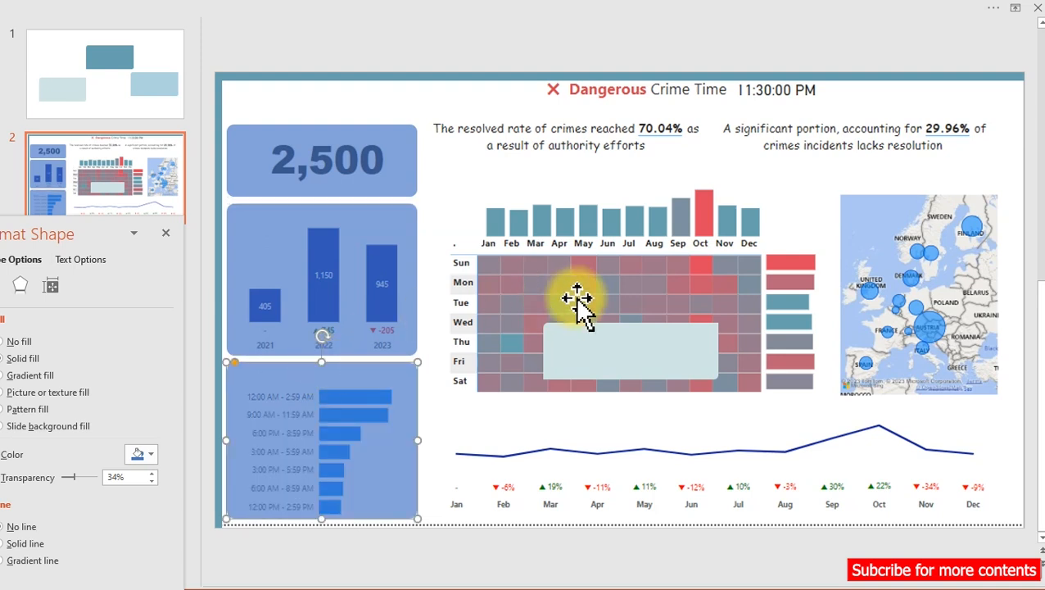
Move the pale rounded rectangle off the heatmap to the slide's left edge, overlapping the first two blue cards.
{"action": "left_click", "coordinate": [596, 360]}
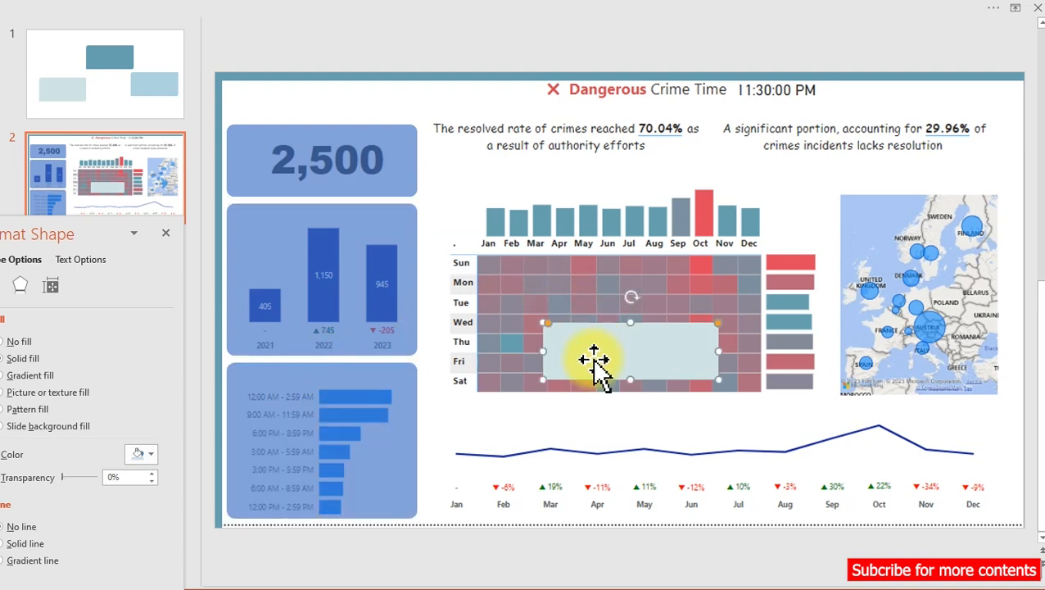
{"action": "left_click_drag", "start_coordinate": [589, 356], "coordinate": [239, 211]}
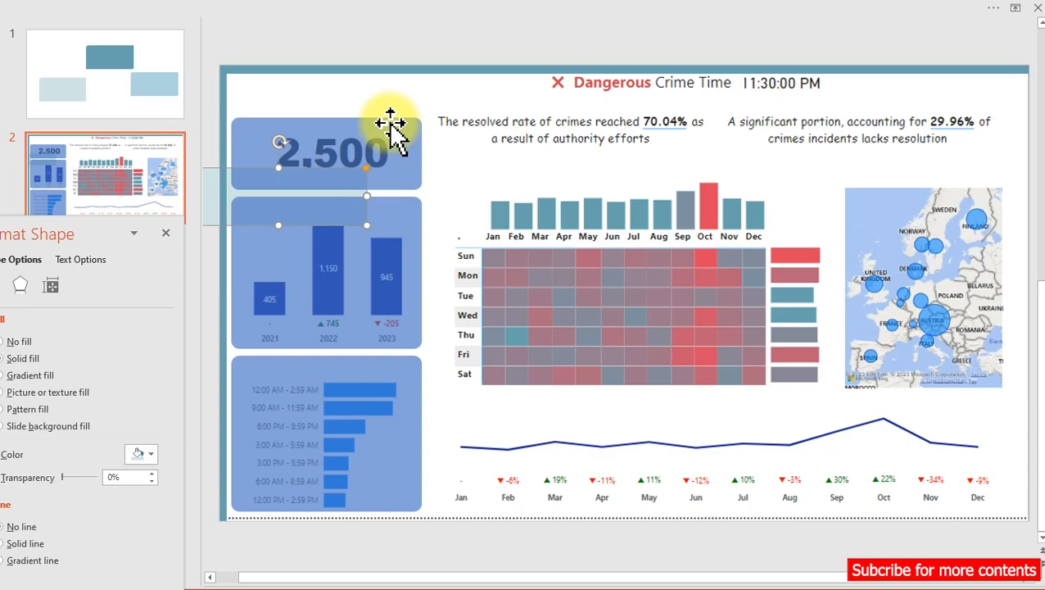
Switch to the Power BI report and examine the torn-paper backgrounds behind the 70.04% and 29.96% statements.
{"action": "key", "text": "super"}
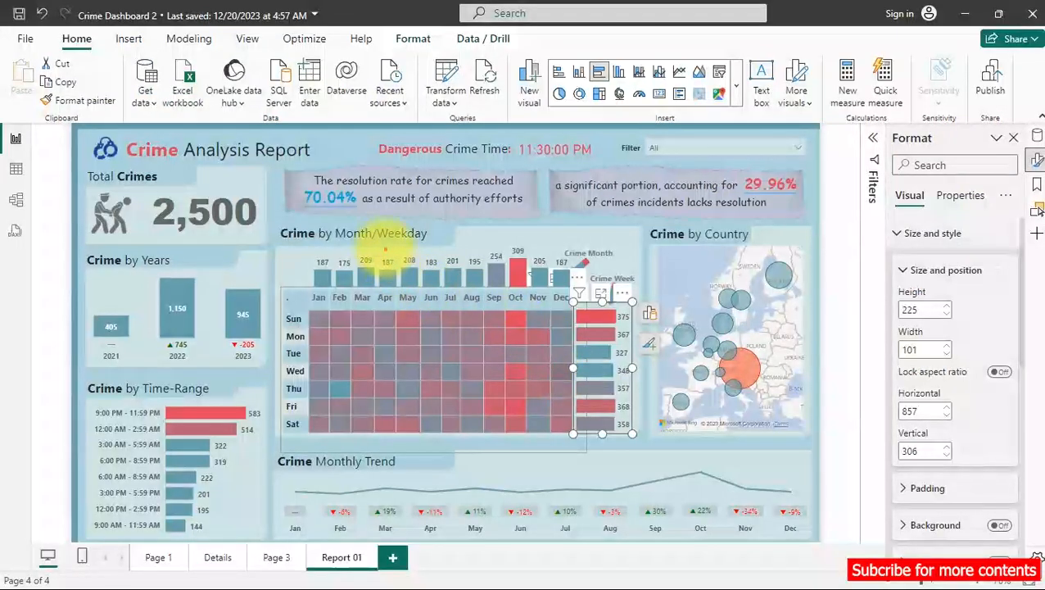
{"action": "mouse_move", "coordinate": [266, 173]}
{"action": "left_mouse_down"}
{"action": "mouse_move", "coordinate": [502, 140]}
{"action": "mouse_move", "coordinate": [550, 205]}
{"action": "mouse_move", "coordinate": [384, 236]}
{"action": "mouse_move", "coordinate": [270, 214]}
{"action": "mouse_move", "coordinate": [268, 172]}
{"action": "left_mouse_up"}
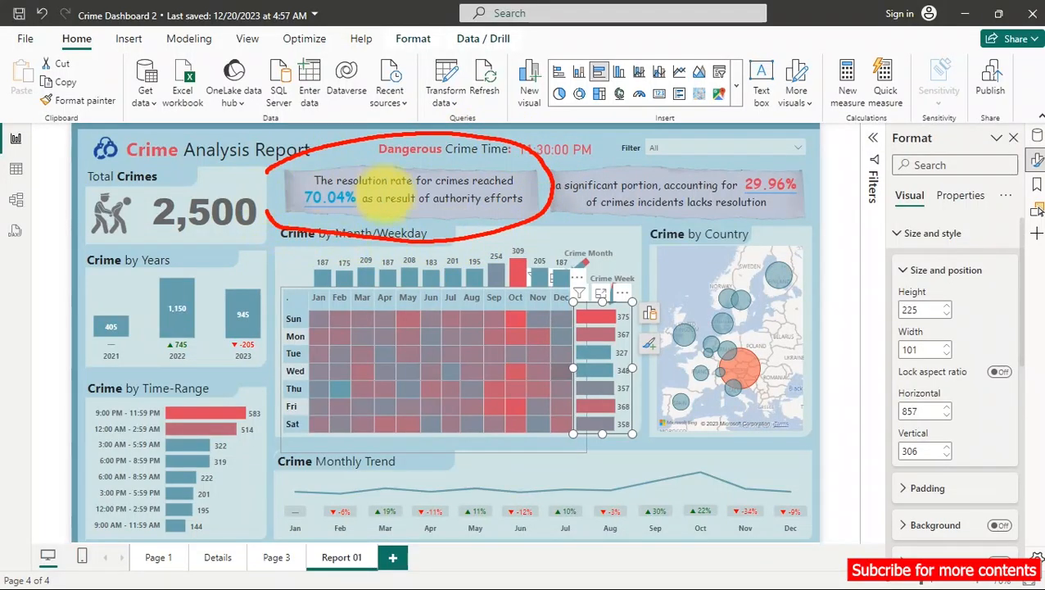
{"action": "mouse_move", "coordinate": [565, 152]}
{"action": "left_mouse_down"}
{"action": "mouse_move", "coordinate": [595, 215]}
{"action": "mouse_move", "coordinate": [751, 215]}
{"action": "mouse_move", "coordinate": [776, 145]}
{"action": "mouse_move", "coordinate": [662, 182]}
{"action": "left_mouse_up"}
{"action": "key", "text": "Escape"}
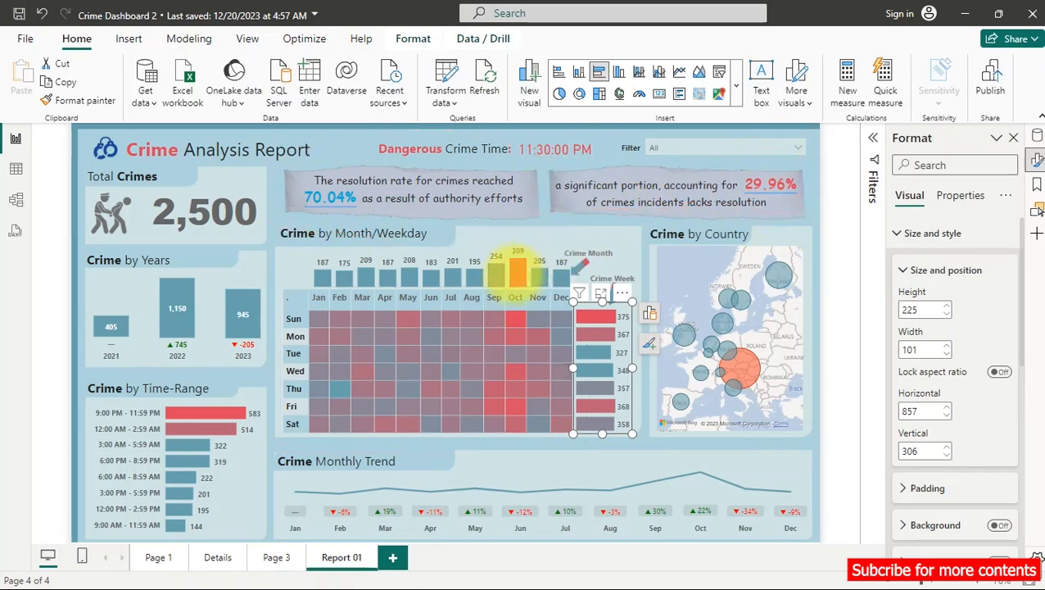
Switch to the browser and review the "download paper" image search with its Transparent colour filter.
{"action": "mouse_move", "coordinate": [516, 278]}
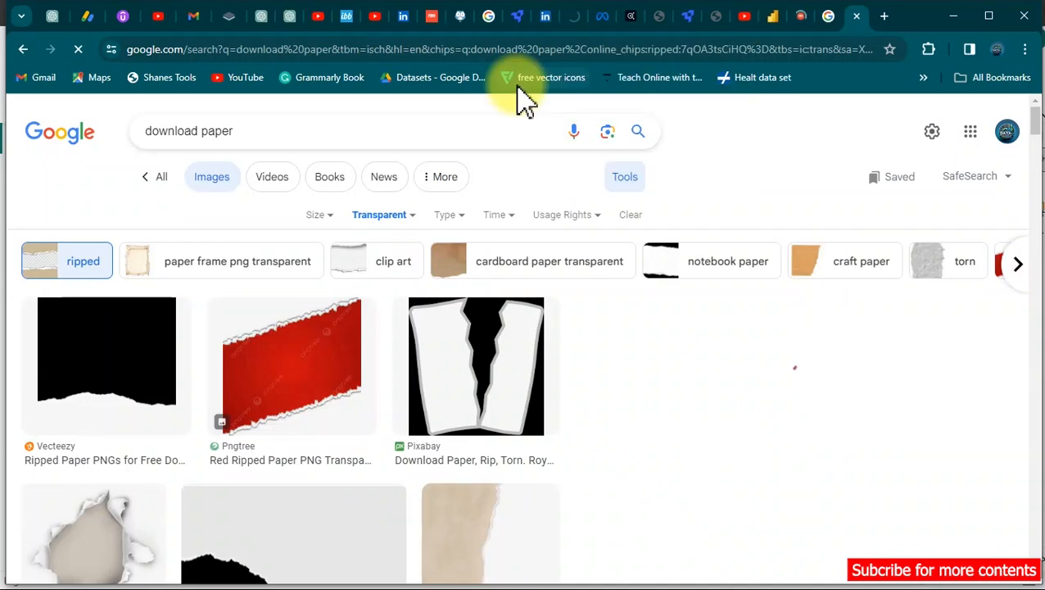
{"action": "left_click", "coordinate": [147, 115]}
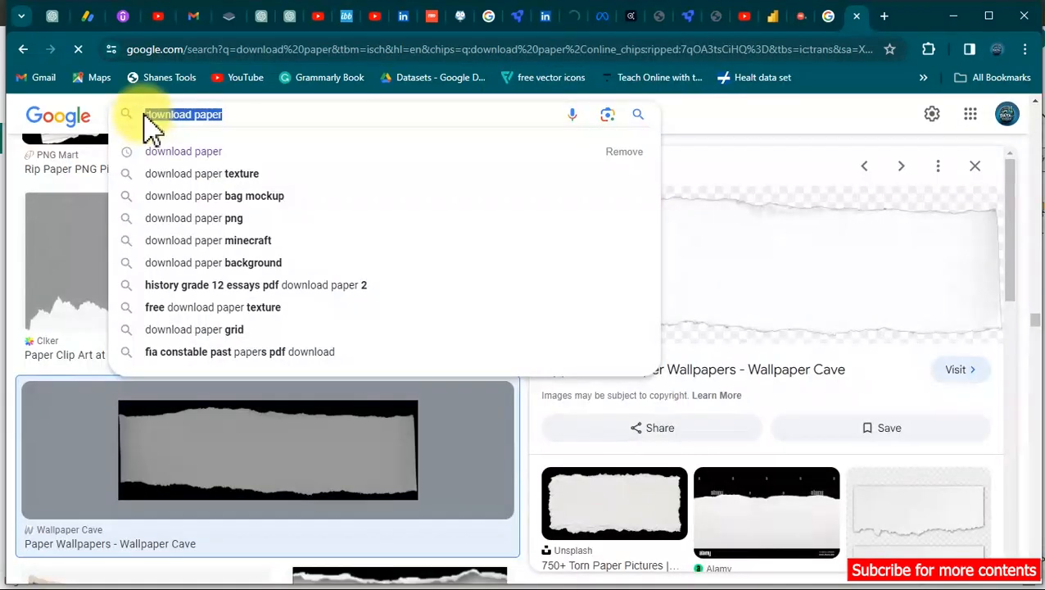
{"action": "left_click", "coordinate": [719, 136]}
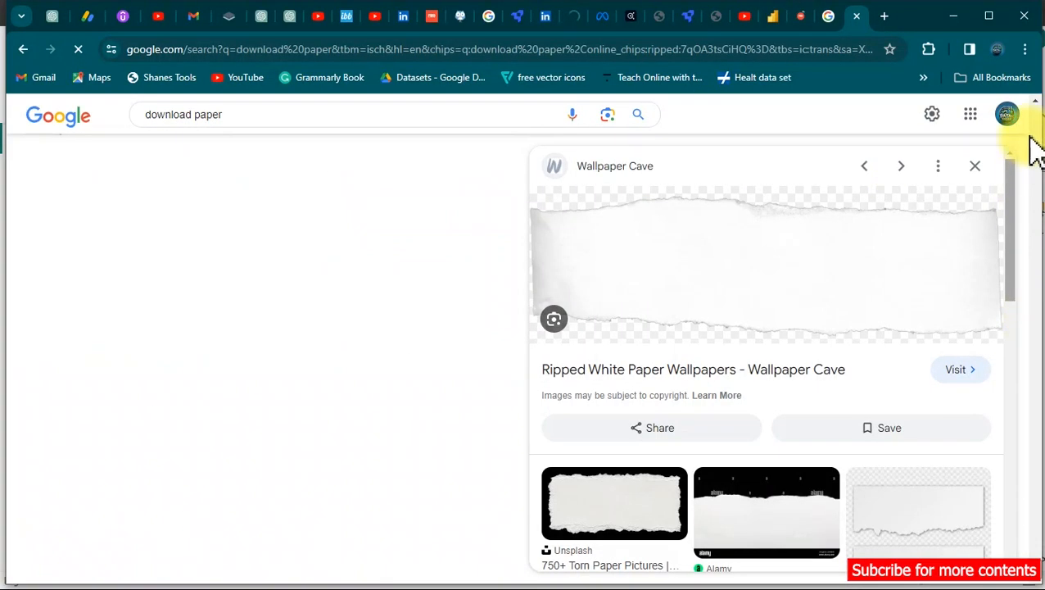
{"action": "scroll", "coordinate": [1034, 123], "scroll_direction": "up", "scroll_amount": 2}
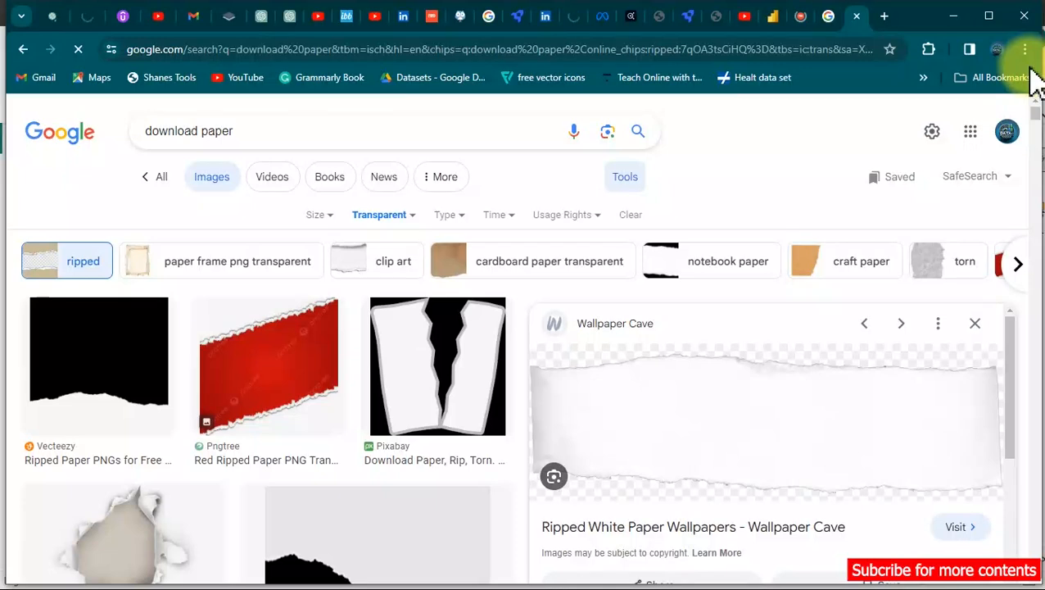
{"action": "left_click", "coordinate": [626, 180]}
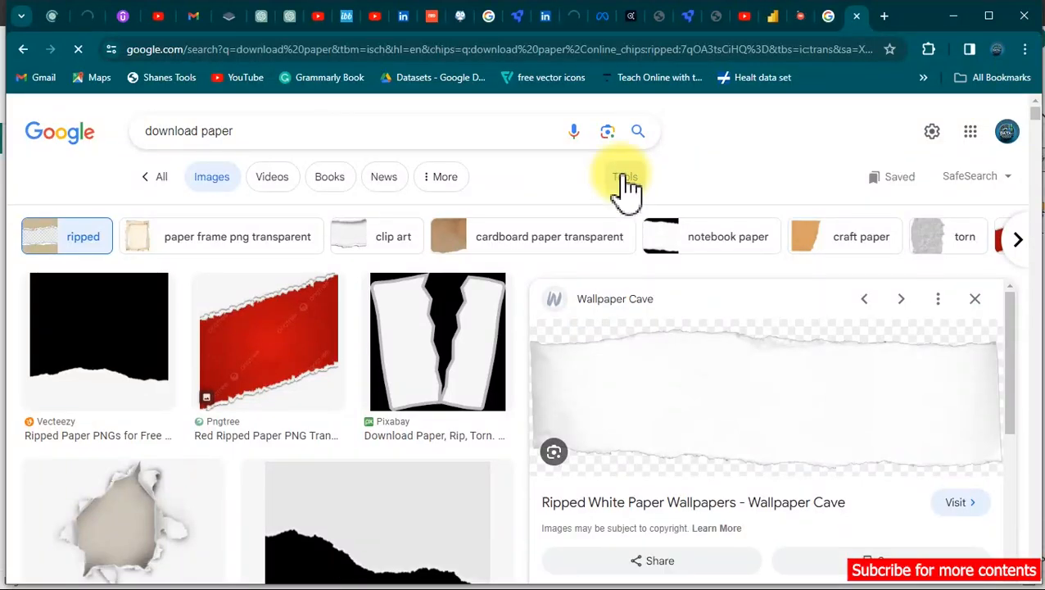
{"action": "left_click", "coordinate": [626, 182]}
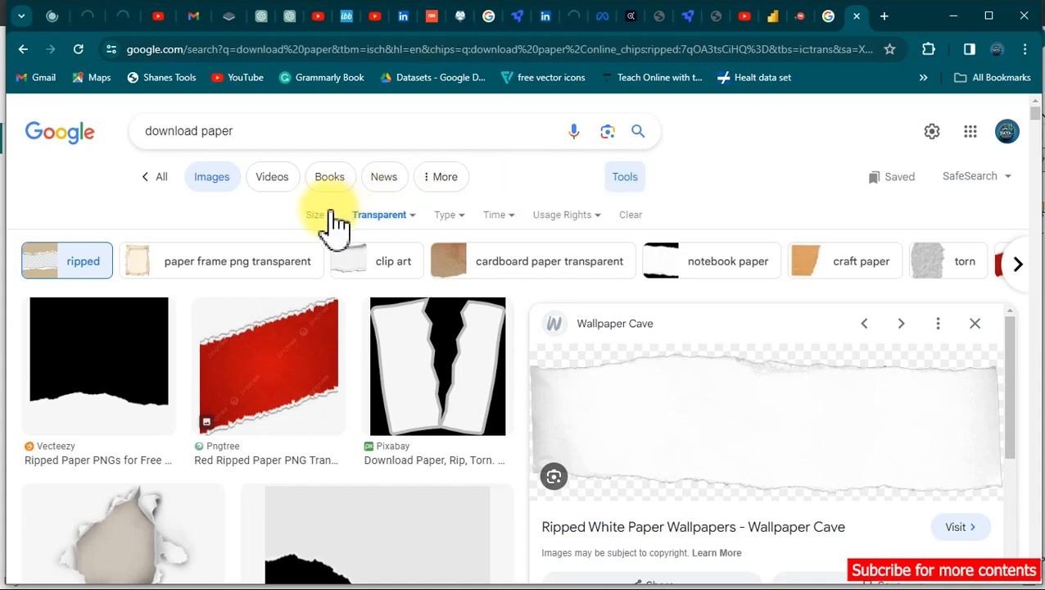
{"action": "left_click", "coordinate": [405, 219]}
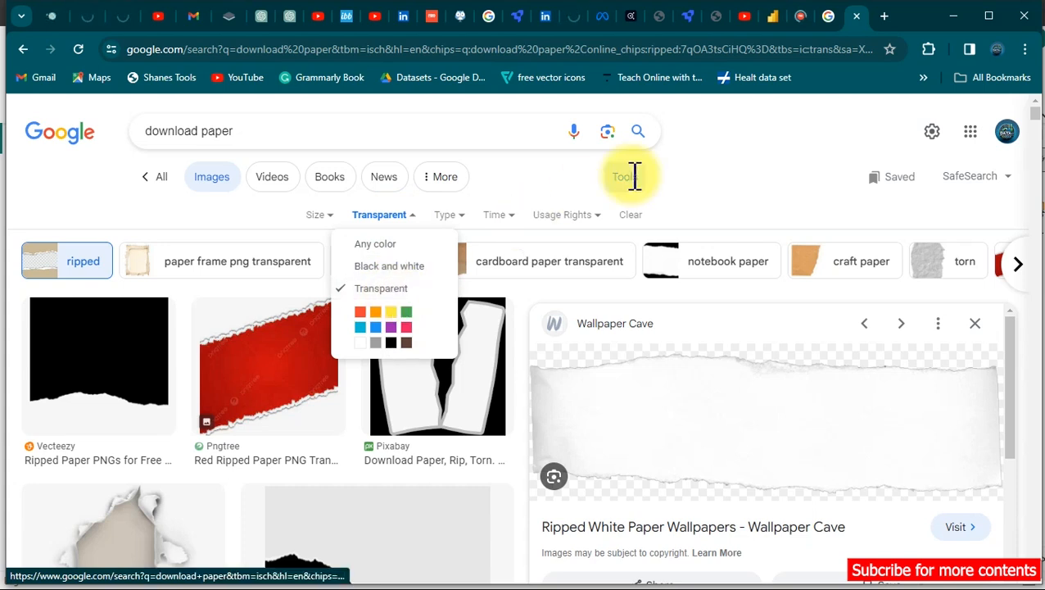
{"action": "left_click", "coordinate": [718, 173]}
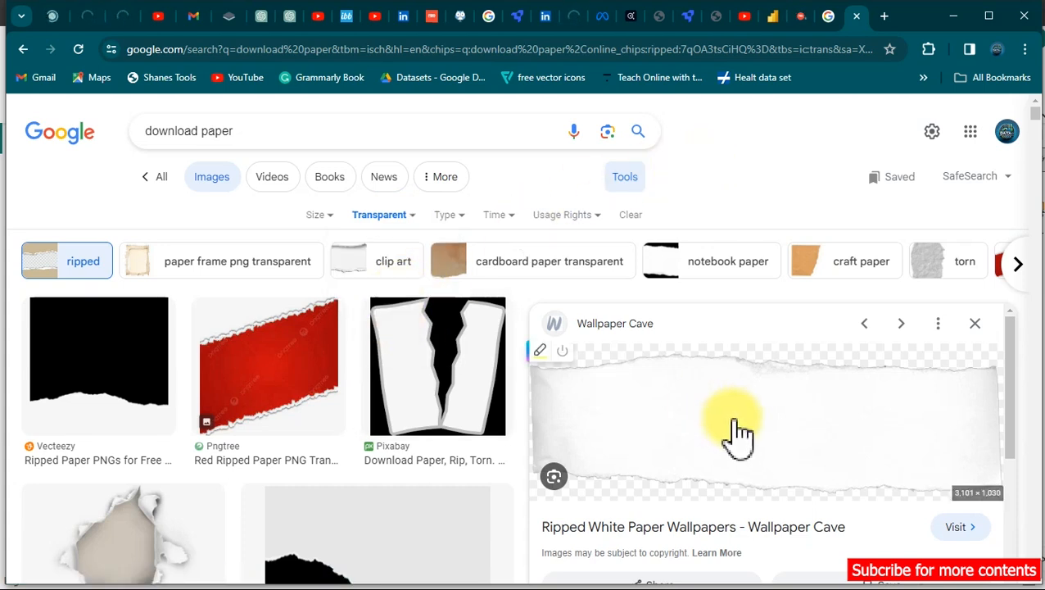
Save the Ripped White Paper image from the Wallpaper Cave preview.
{"action": "scroll", "coordinate": [1019, 381], "scroll_direction": "down", "scroll_amount": 2}
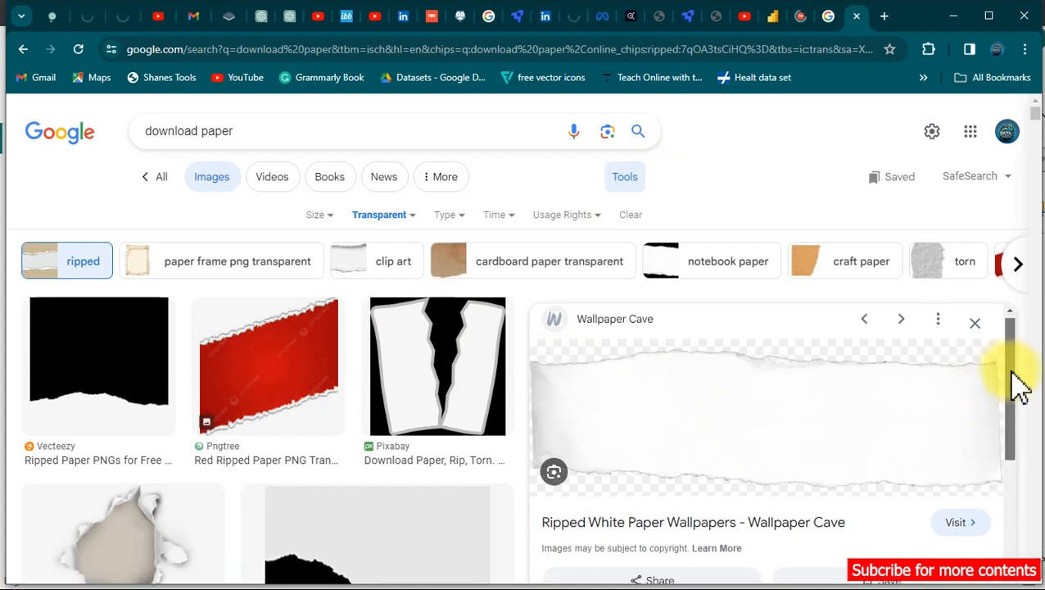
{"action": "scroll", "coordinate": [1020, 384], "scroll_direction": "up", "scroll_amount": 2}
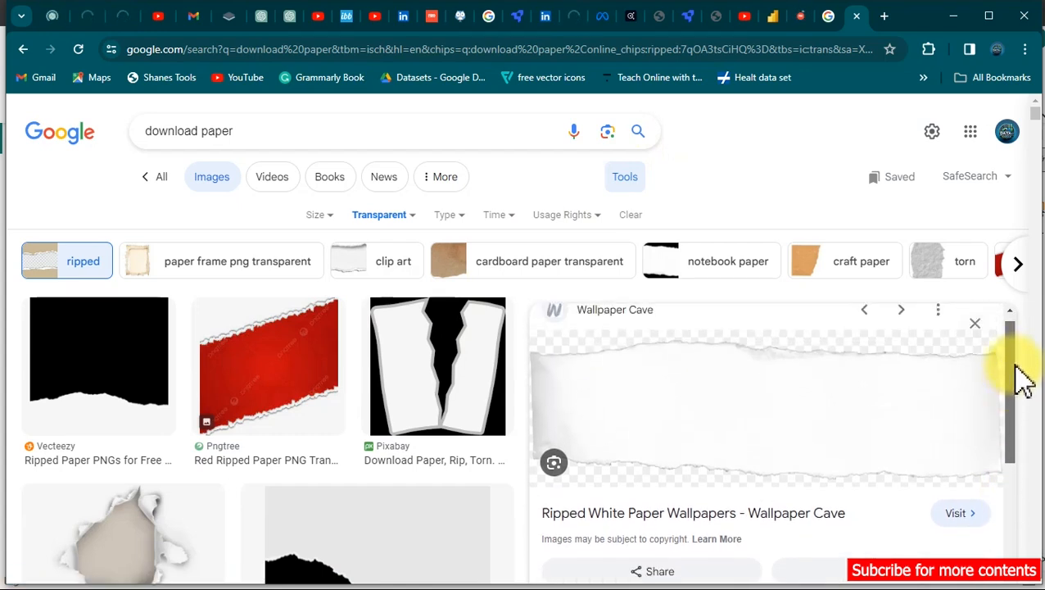
{"action": "left_click", "coordinate": [927, 406]}
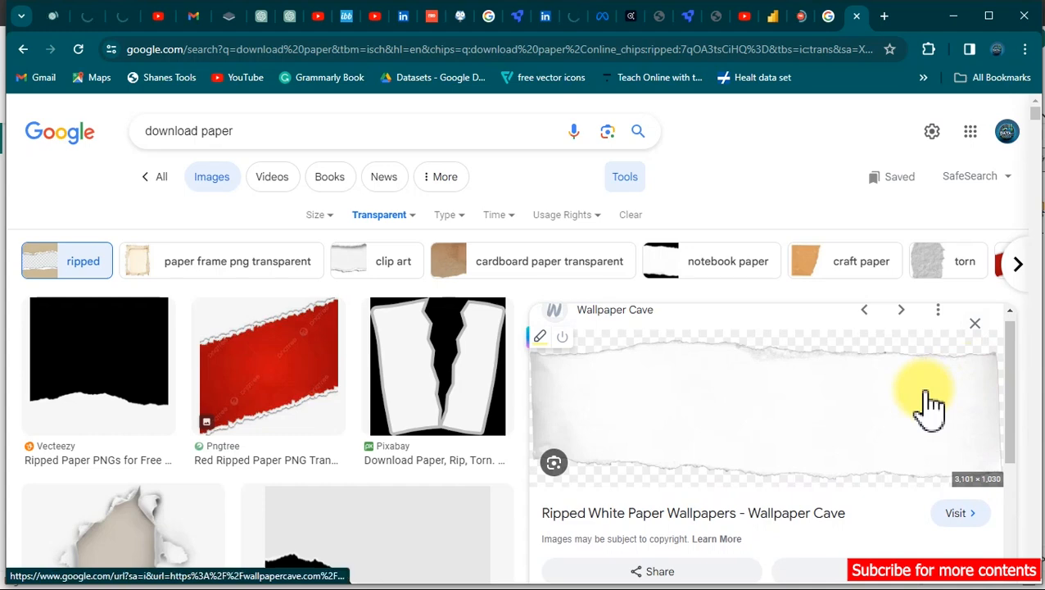
{"action": "right_click", "coordinate": [928, 405]}
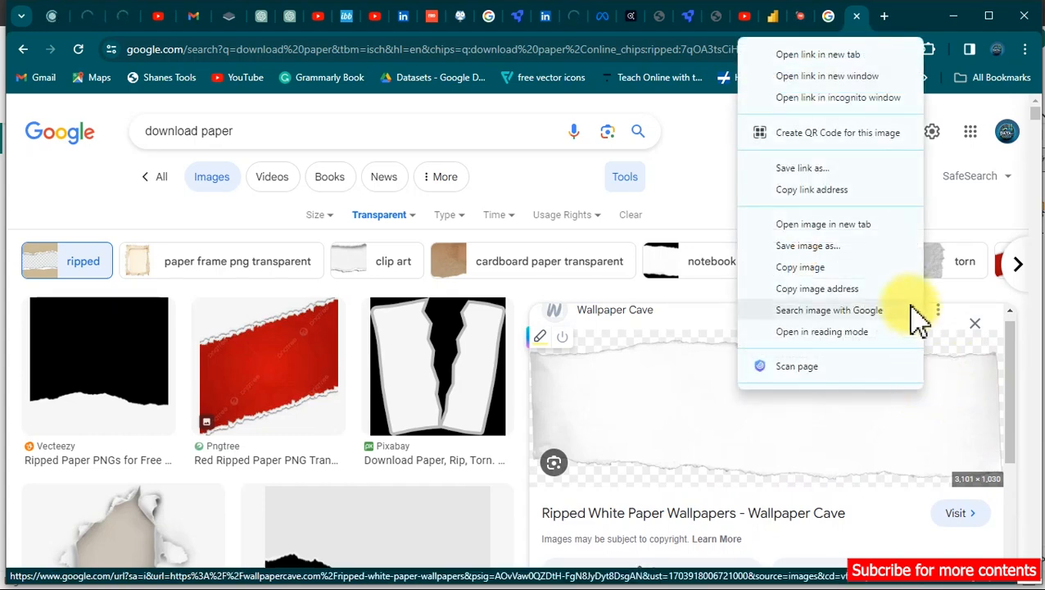
{"action": "left_click", "coordinate": [836, 245]}
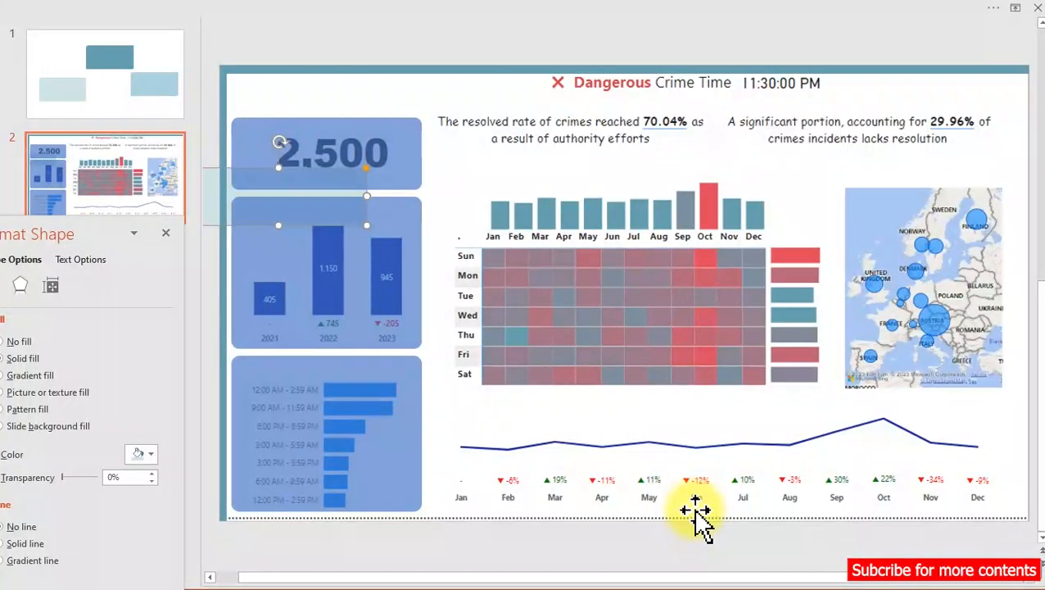
{"action": "mouse_move", "coordinate": [291, 12]}
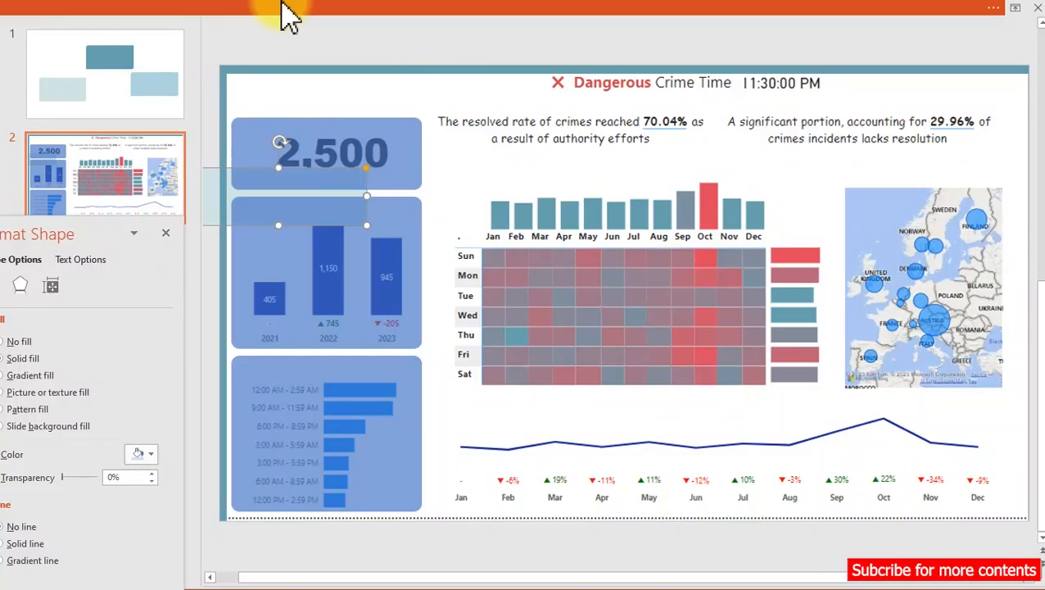
{"action": "left_click", "coordinate": [291, 12]}
{"action": "left_click", "coordinate": [122, 37]}
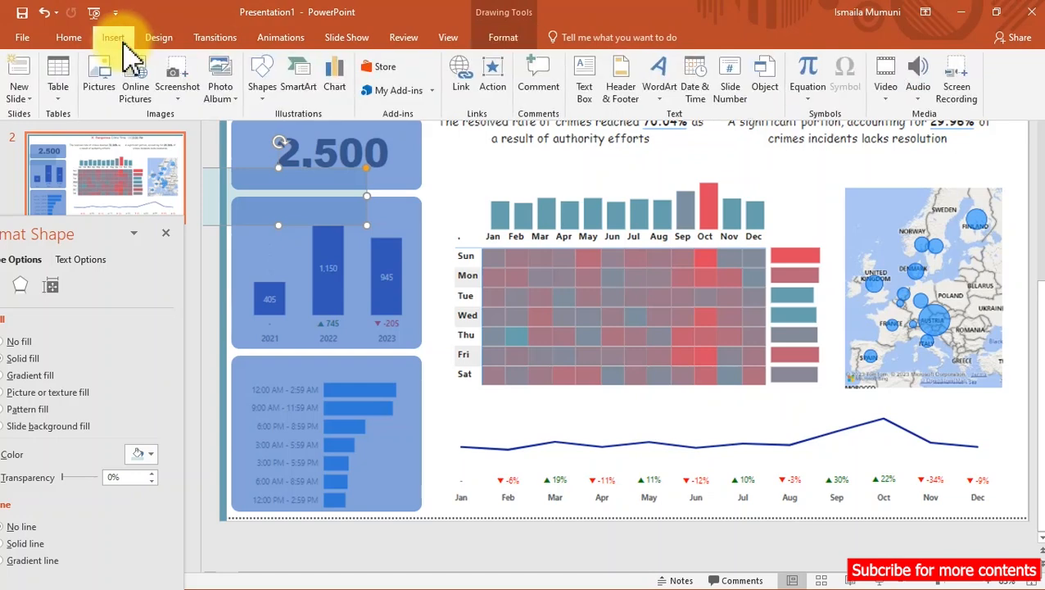
{"action": "key", "text": "Escape"}
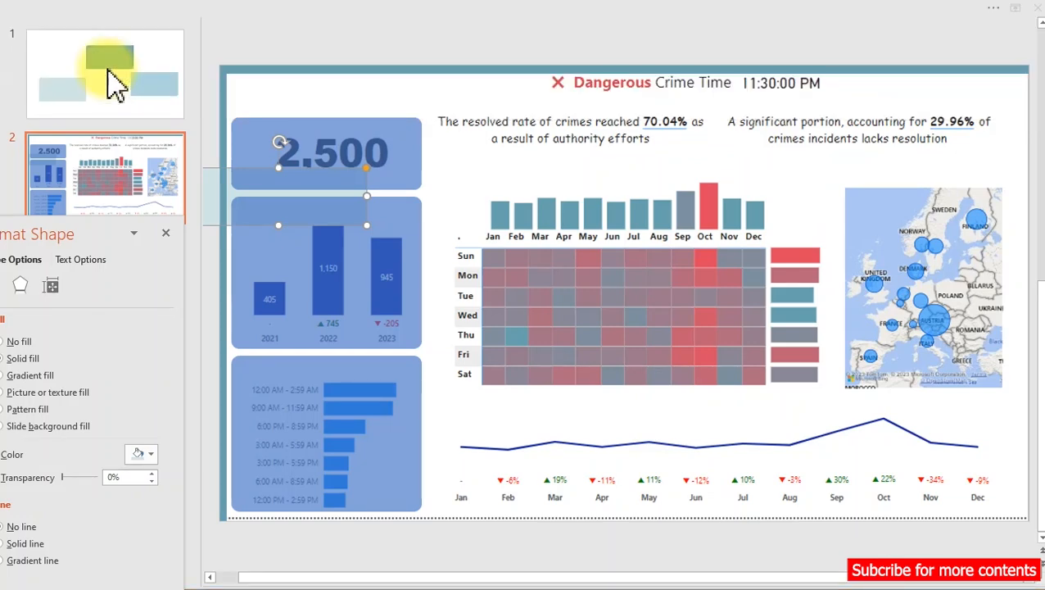
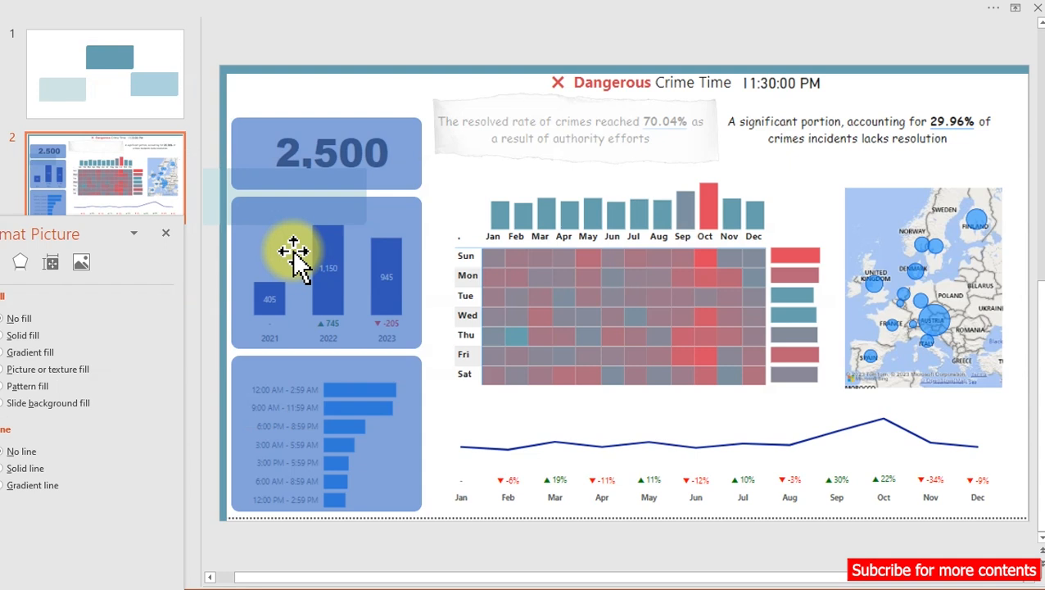
Nudge the torn-paper picture slightly down so it sits over the 70.04% statement, clear of the Dangerous Crime Time heading.
{"action": "left_click", "coordinate": [435, 133]}
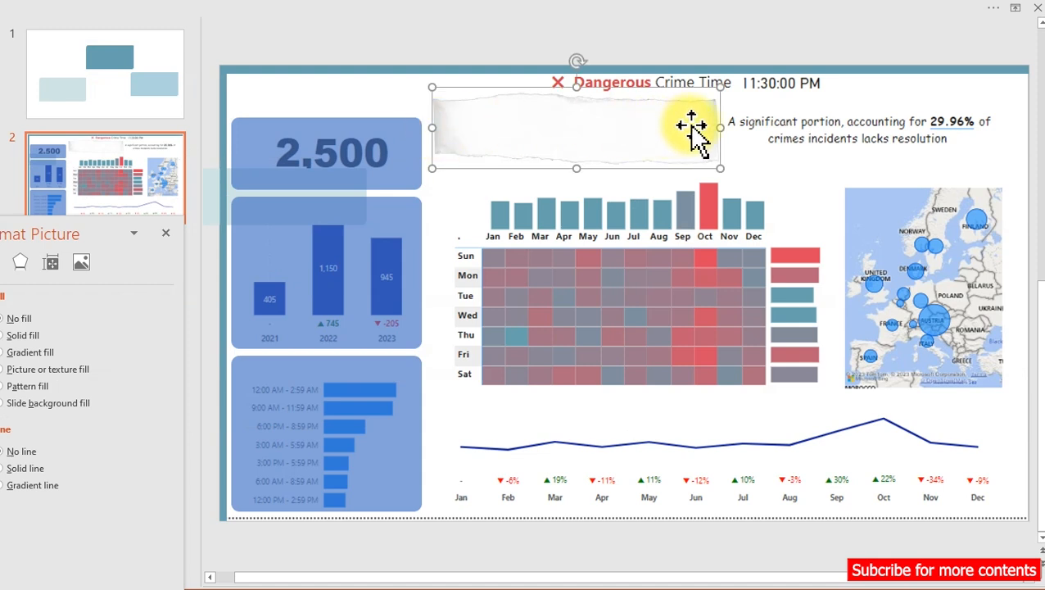
{"action": "left_click_drag", "start_coordinate": [575, 167], "coordinate": [572, 166]}
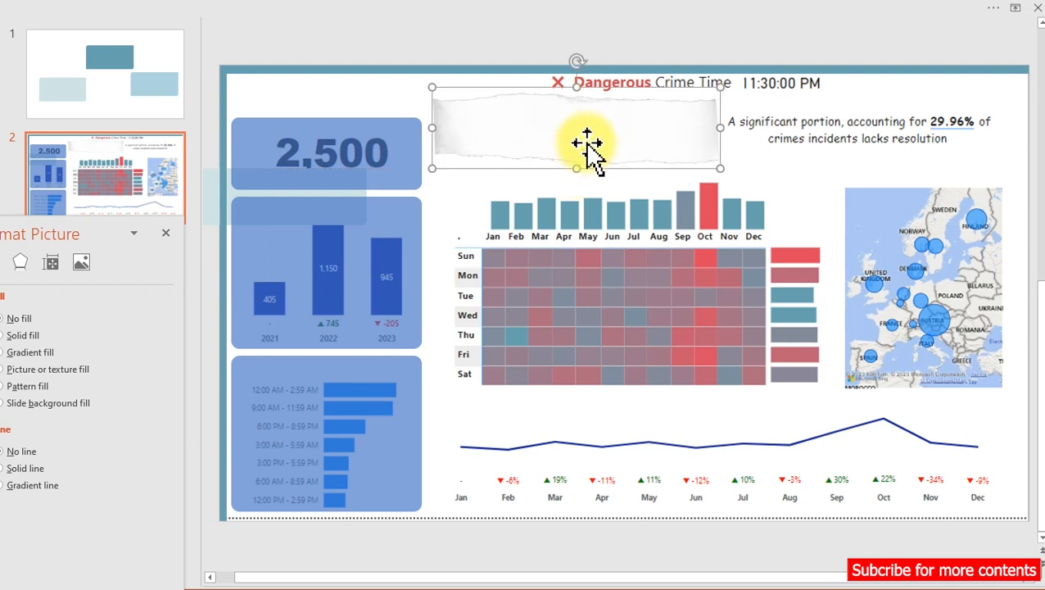
{"action": "key", "text": "Down"}
{"action": "key", "text": "Down"}
{"action": "key", "text": "Down"}
{"action": "key", "text": "Down"}
{"action": "key", "text": "Down"}
{"action": "key", "text": "Down"}
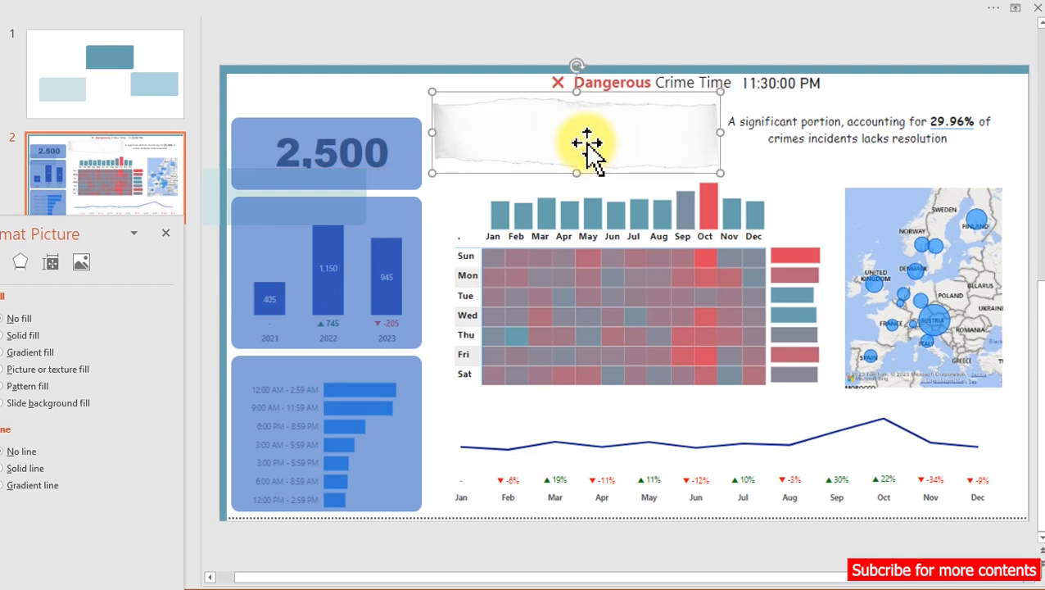
{"action": "key", "text": "Down"}
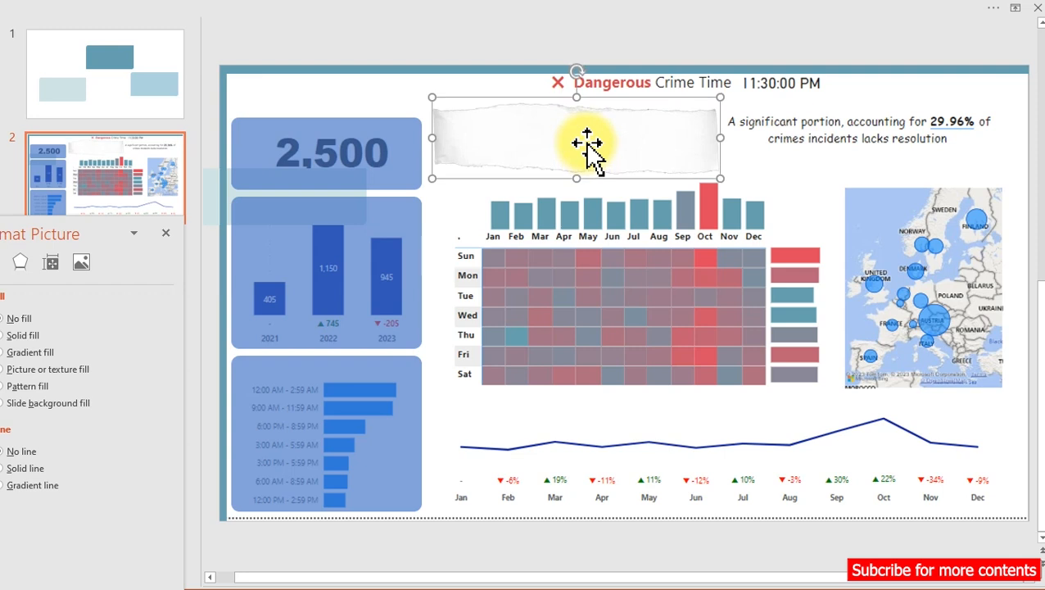
{"action": "key", "text": "Down"}
{"action": "key", "text": "Up"}
{"action": "key", "text": "Up"}
{"action": "key", "text": "Up"}
{"action": "key", "text": "Up"}
{"action": "key", "text": "Up"}
{"action": "key", "text": "Up"}
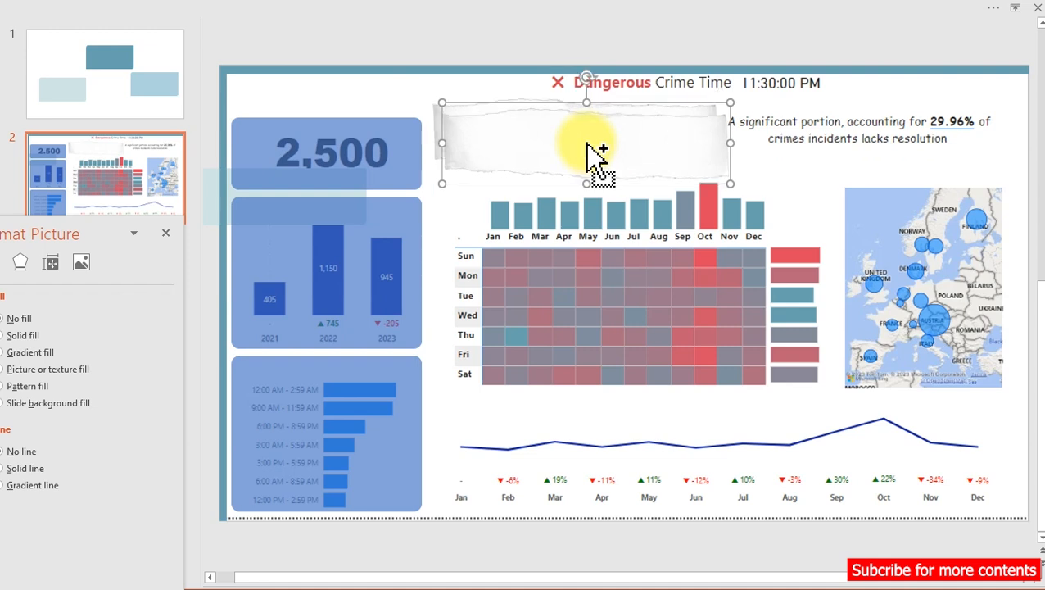
Duplicate the torn-paper picture over the 29.96% statement and nudge it level with the first, leaving a small gap between them.
{"action": "left_click_drag", "start_coordinate": [587, 144], "coordinate": [868, 135]}
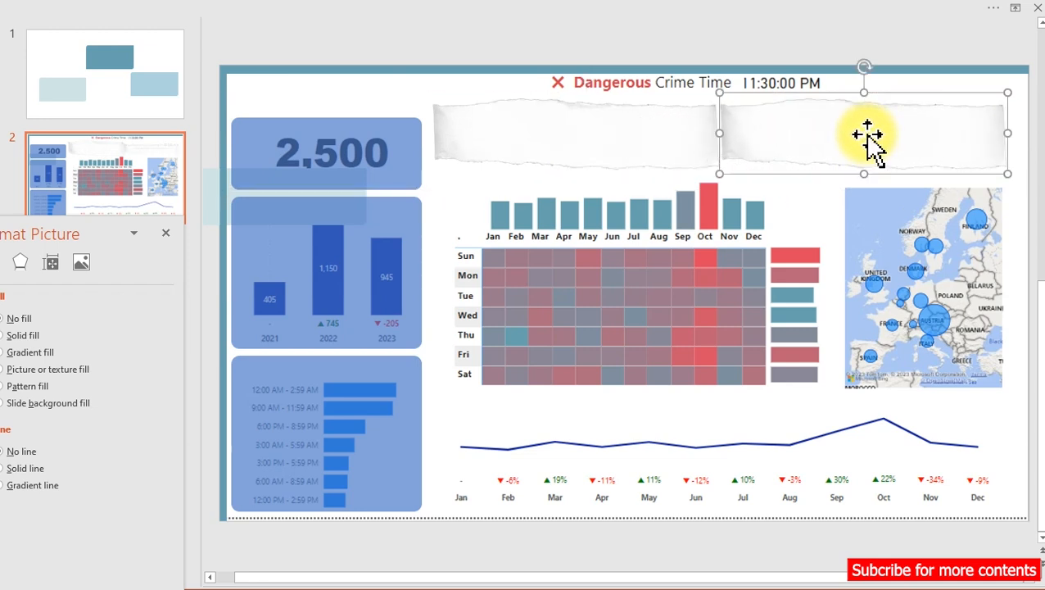
{"action": "key", "text": "ctrl+Right"}
{"action": "key", "text": "ctrl+Right"}
{"action": "key", "text": "ctrl+Right"}
{"action": "key", "text": "ctrl+Right"}
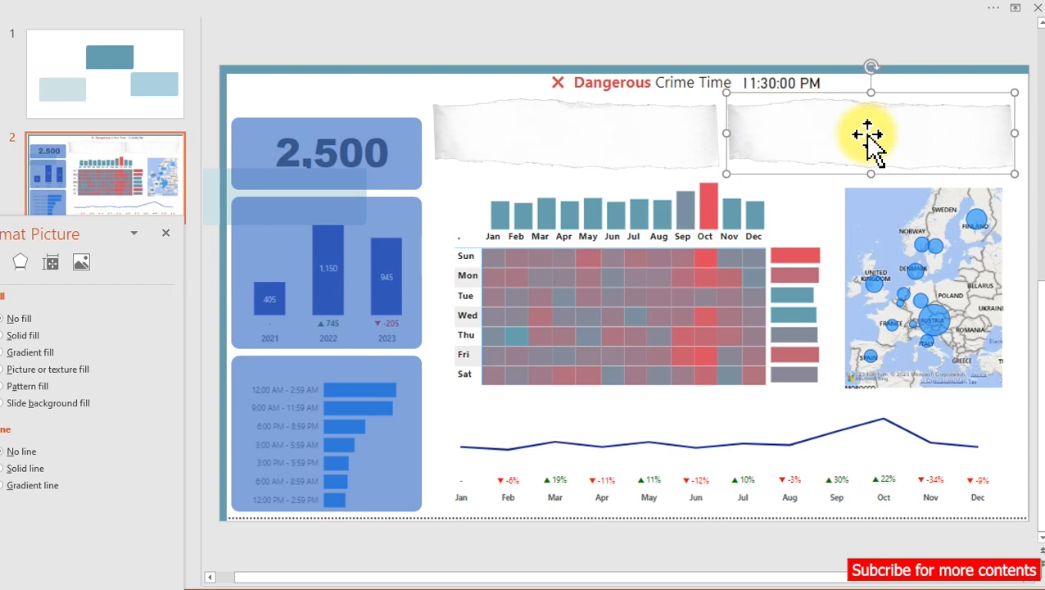
{"action": "key", "text": "ctrl+Down"}
{"action": "key", "text": "ctrl+Down"}
{"action": "key", "text": "ctrl+Down"}
{"action": "key", "text": "ctrl+Down"}
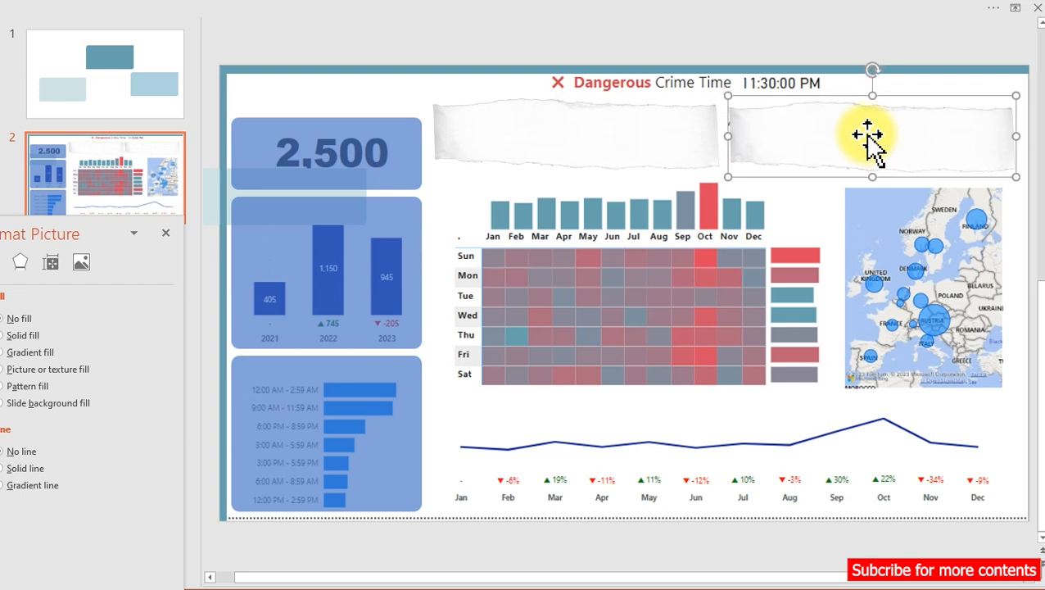
{"action": "key", "text": "ctrl+Up"}
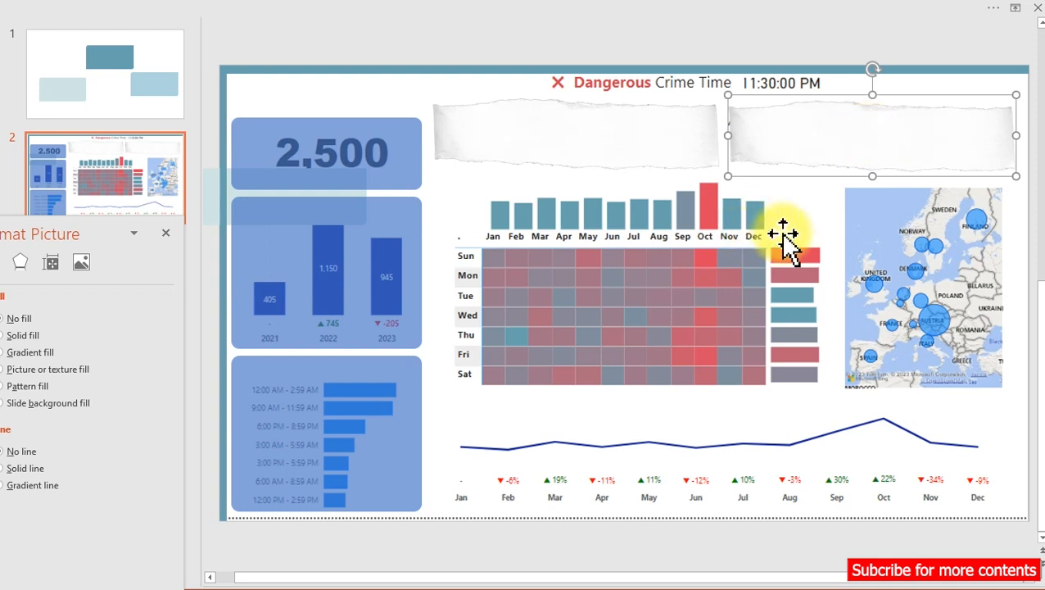
Reduce the height of the torn-paper picture over the 29.96% statement and delete the one over the 70.04% statement.
{"action": "left_click_drag", "start_coordinate": [873, 167], "coordinate": [873, 160]}
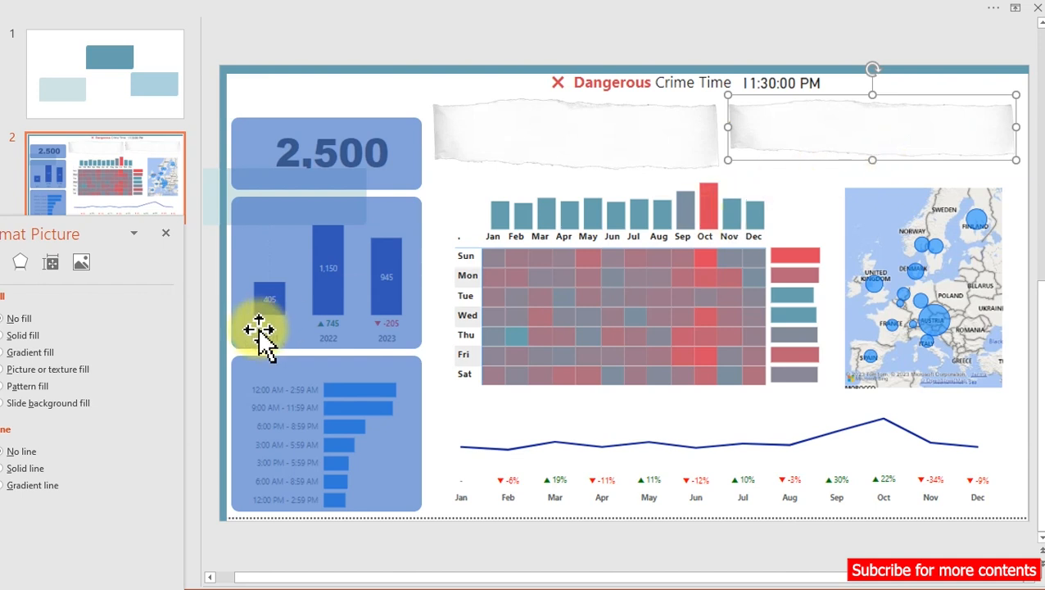
{"action": "left_click_drag", "start_coordinate": [29, 242], "coordinate": [94, 221]}
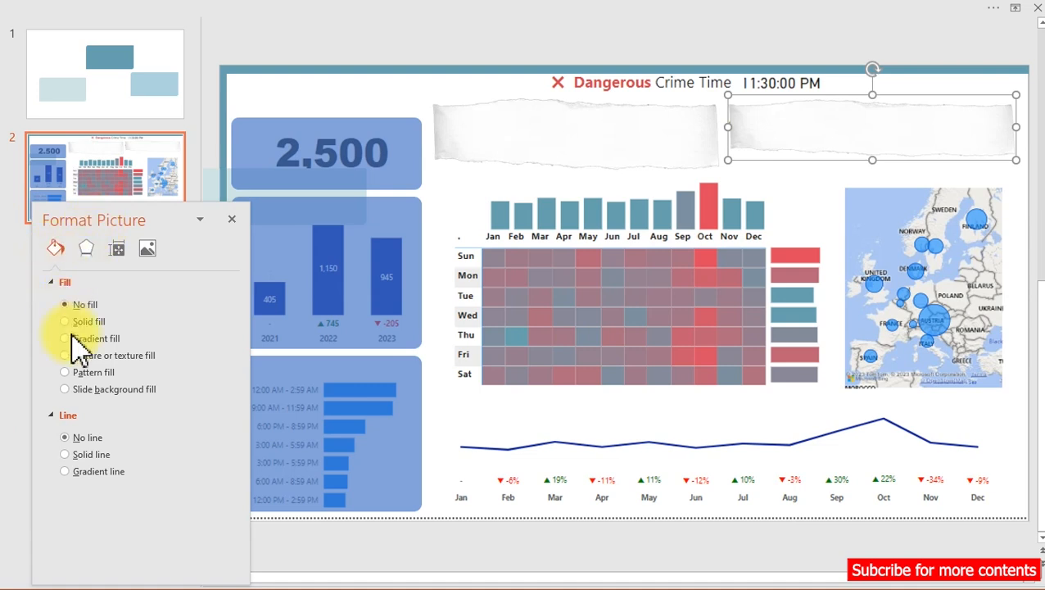
{"action": "left_click", "coordinate": [603, 149]}
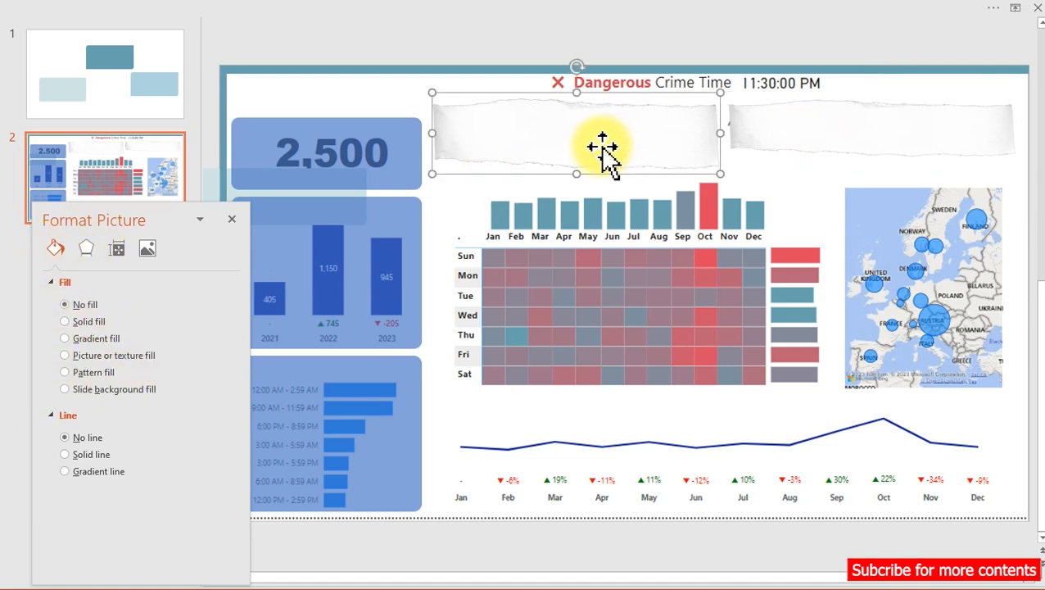
{"action": "key", "text": "Delete"}
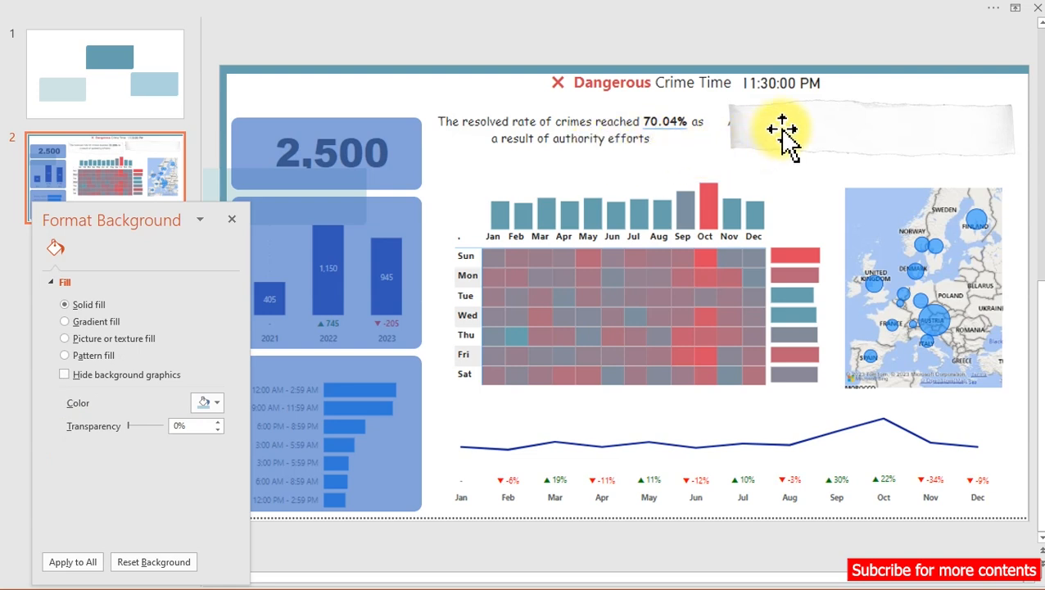
Widen the remaining torn-paper picture so it covers the start of the 29.96% statement, and nudge it slightly down.
{"action": "left_click", "coordinate": [752, 127]}
{"action": "key", "text": "Delete"}
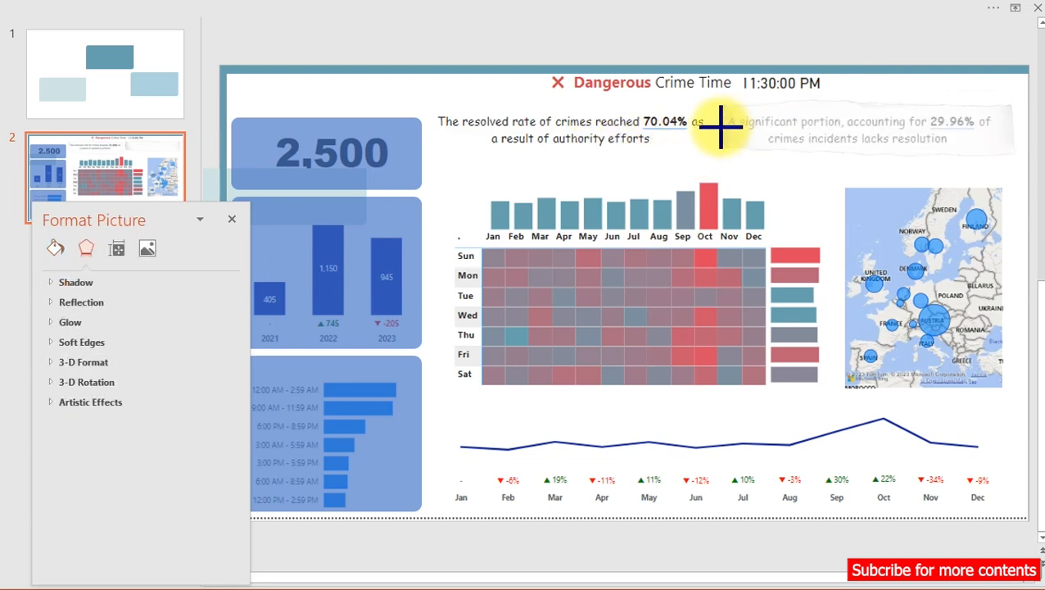
{"action": "left_click_drag", "start_coordinate": [720, 127], "coordinate": [722, 128]}
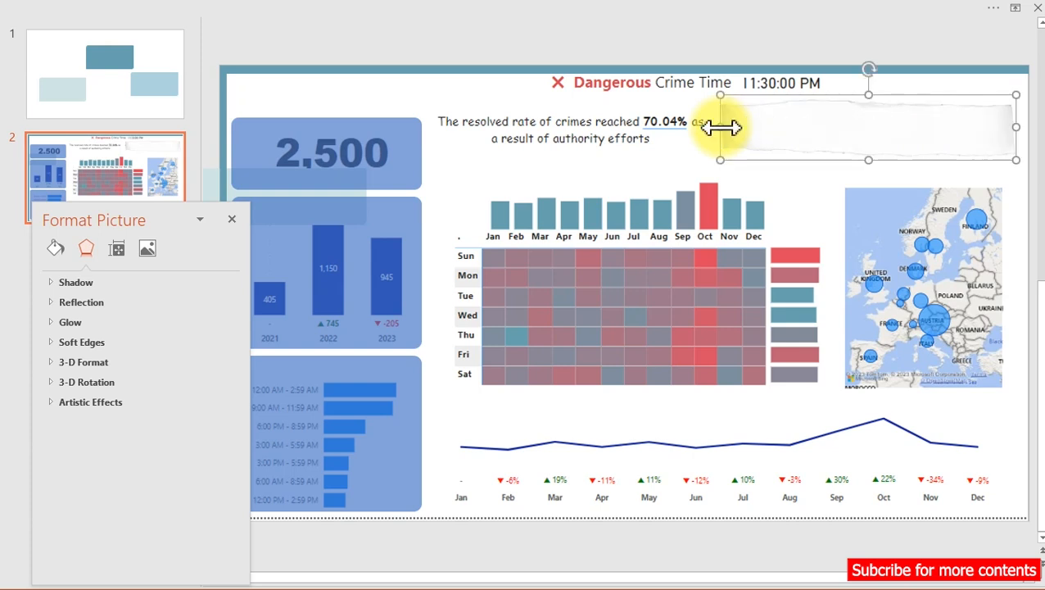
{"action": "key", "text": "Down"}
{"action": "key", "text": "Down"}
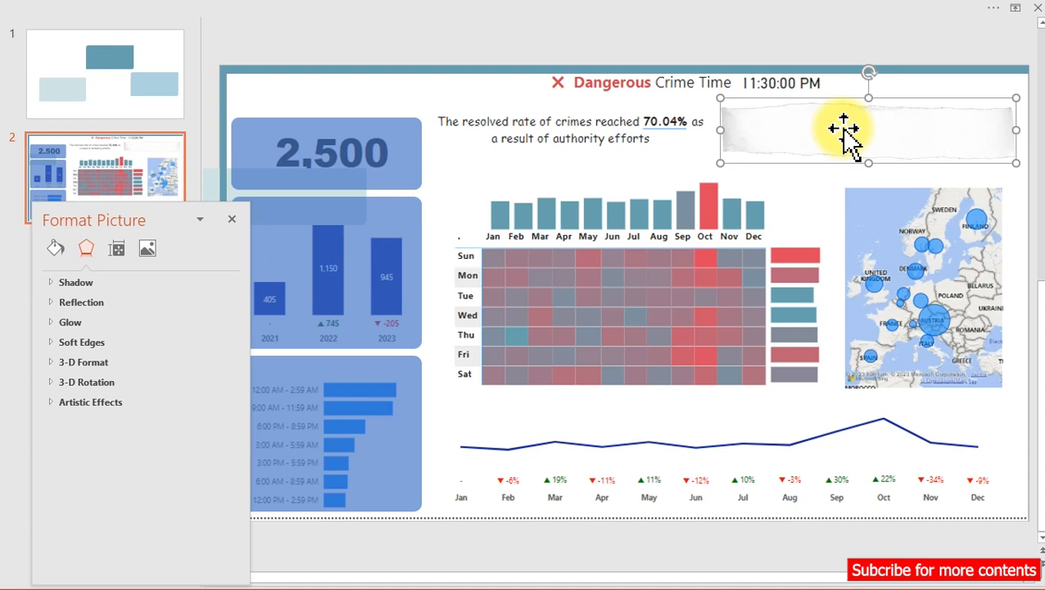
Duplicate the resized torn-paper picture level over the 70.04% statement and narrow the copy to leave a small gap between the two.
{"action": "left_click_drag", "start_coordinate": [910, 140], "coordinate": [614, 126]}
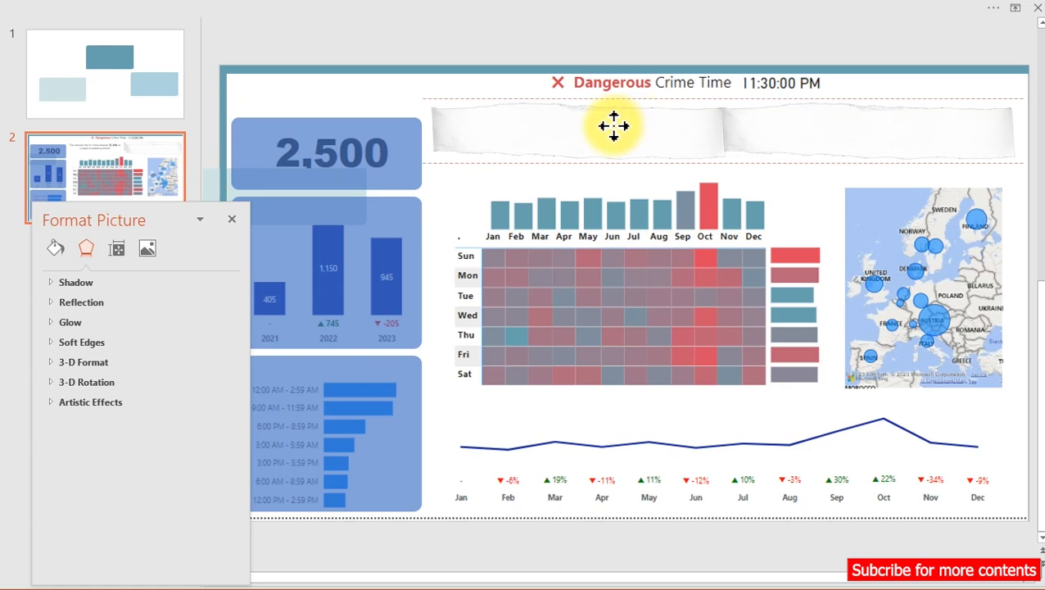
{"action": "left_click_drag", "start_coordinate": [611, 125], "coordinate": [613, 126]}
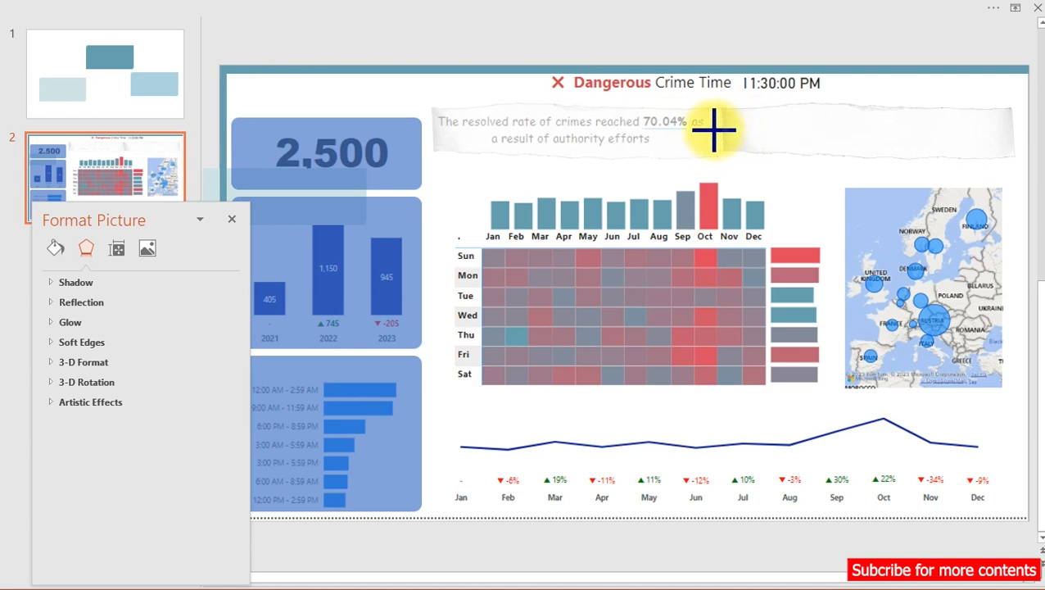
{"action": "left_click", "coordinate": [713, 129]}
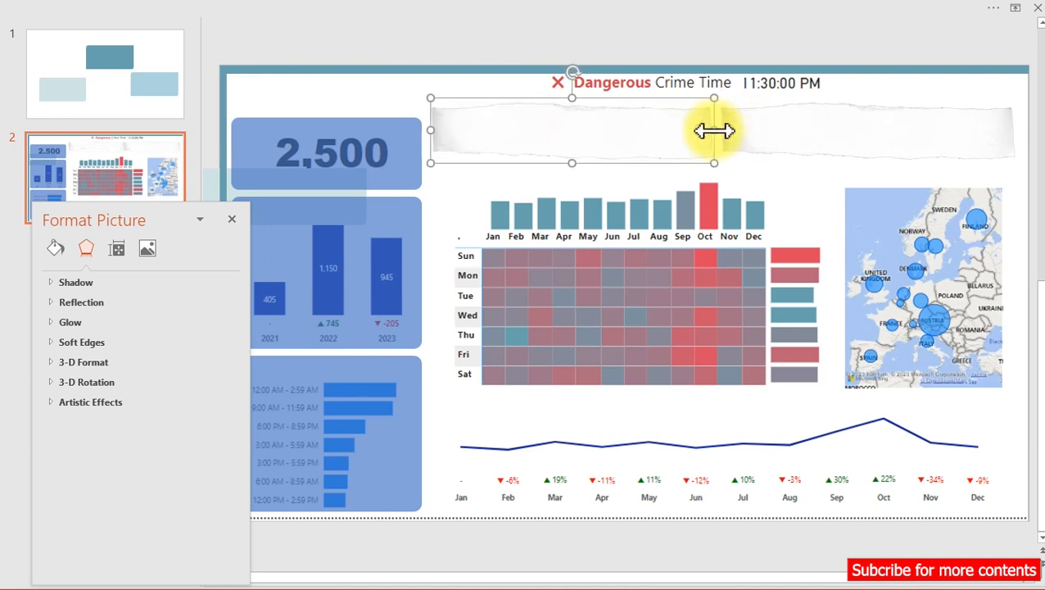
{"action": "left_click", "coordinate": [759, 166]}
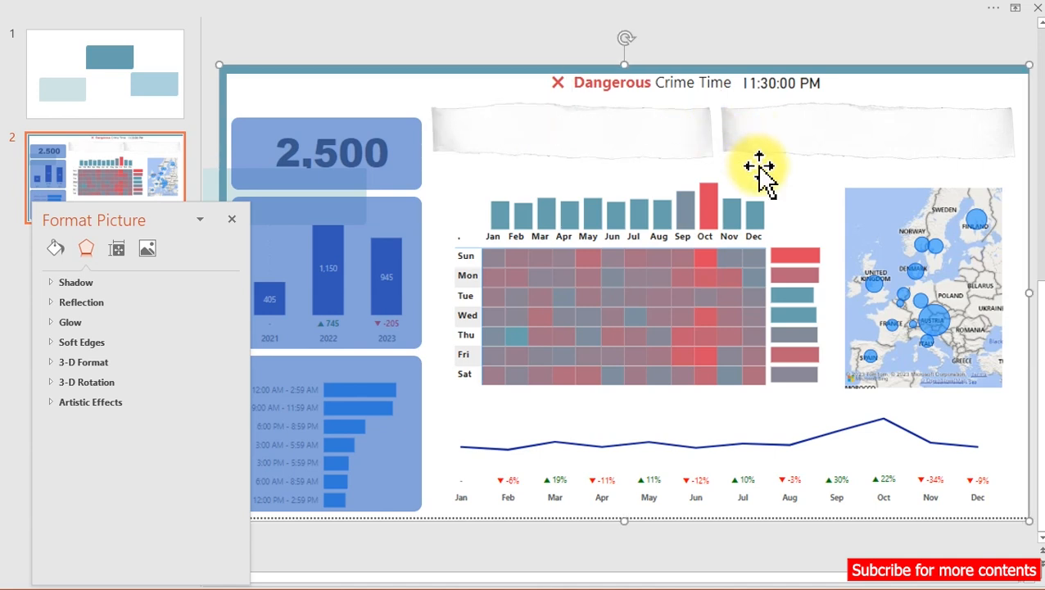
Open the recolor choices in the picture color settings for the torn paper over the 70.04% statement.
{"action": "left_click", "coordinate": [665, 148]}
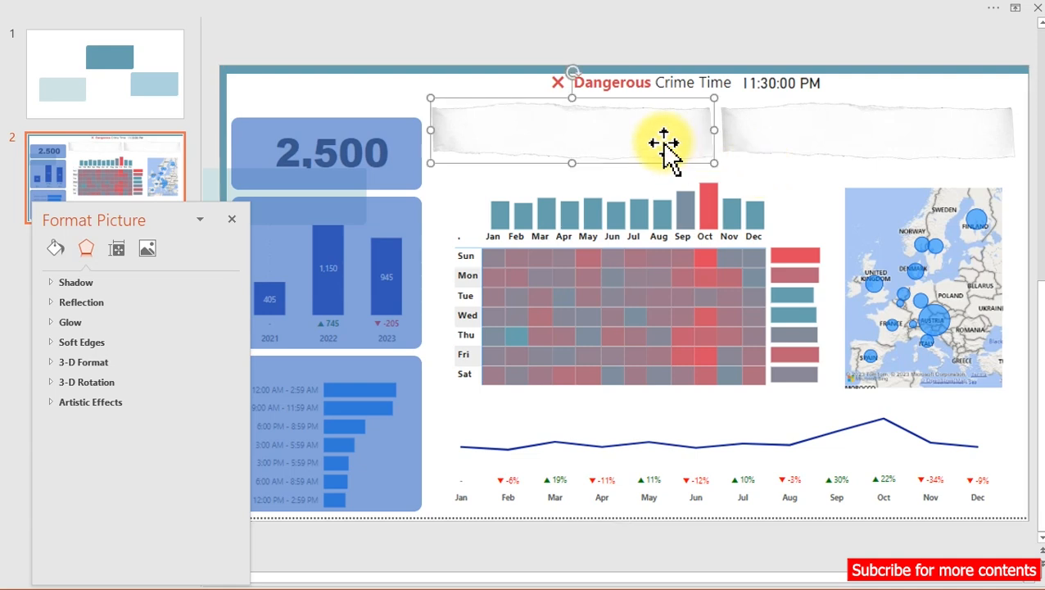
{"action": "left_click", "coordinate": [149, 250]}
{"action": "left_click", "coordinate": [99, 305]}
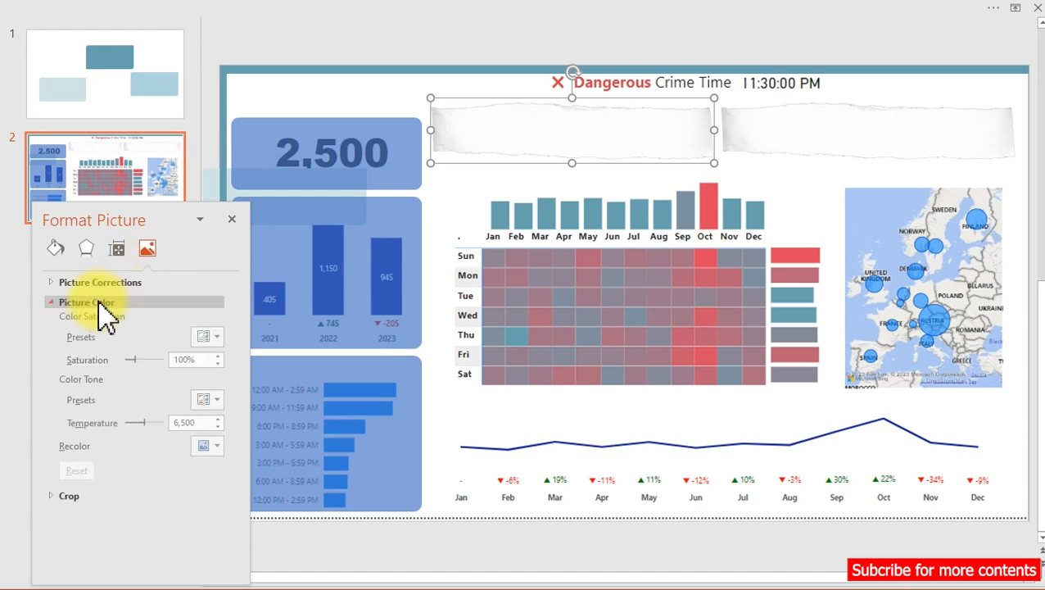
{"action": "left_click", "coordinate": [215, 460]}
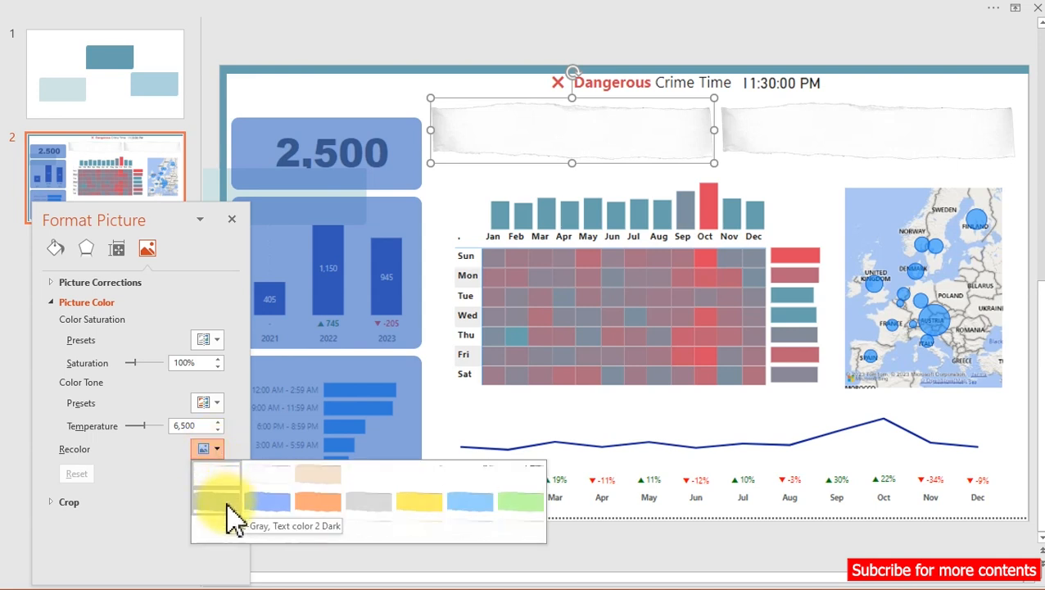
Recolor both torn-paper pictures with the plain light gray color variation.
{"action": "left_click", "coordinate": [229, 503]}
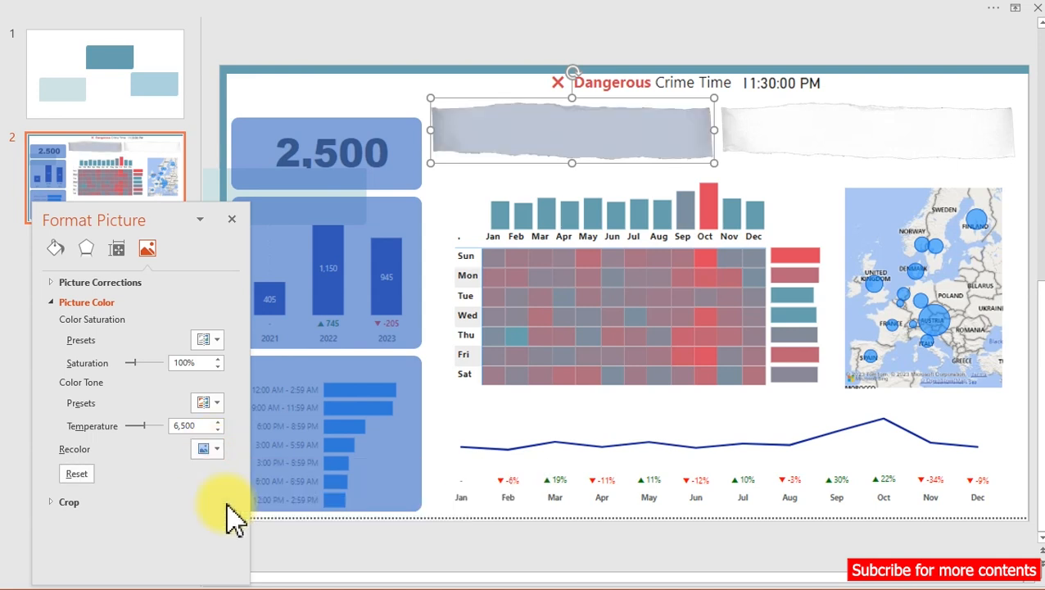
{"action": "left_click", "coordinate": [211, 451]}
{"action": "left_click", "coordinate": [362, 510]}
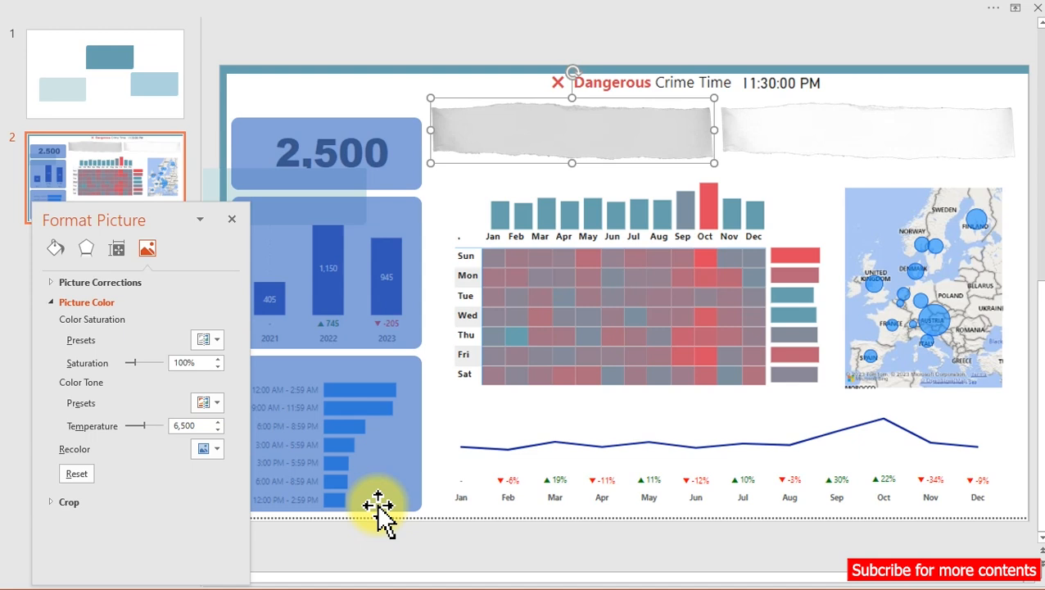
{"action": "left_click", "coordinate": [789, 149]}
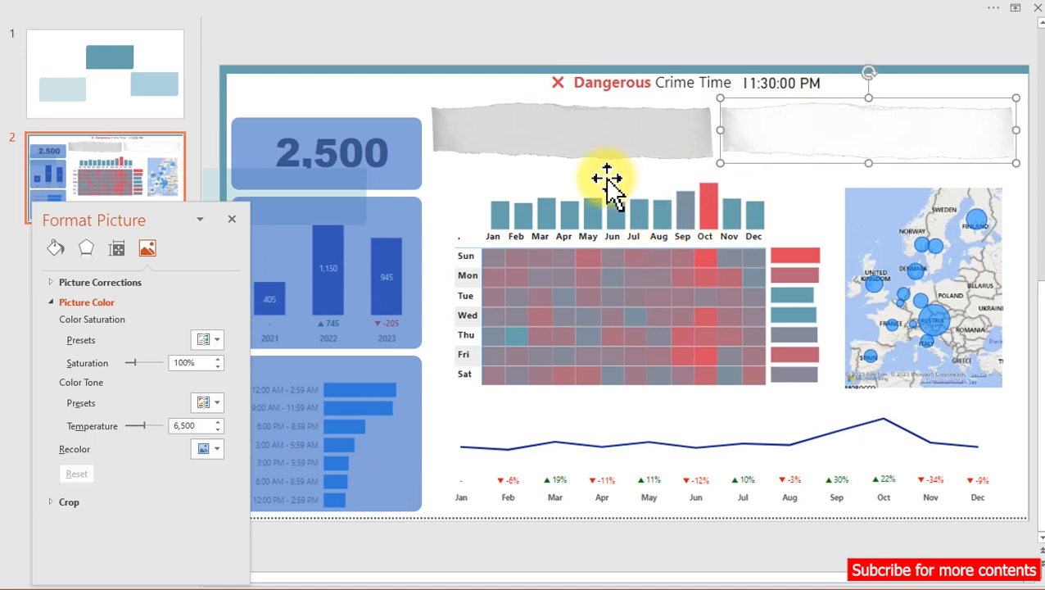
{"action": "left_click", "coordinate": [211, 449]}
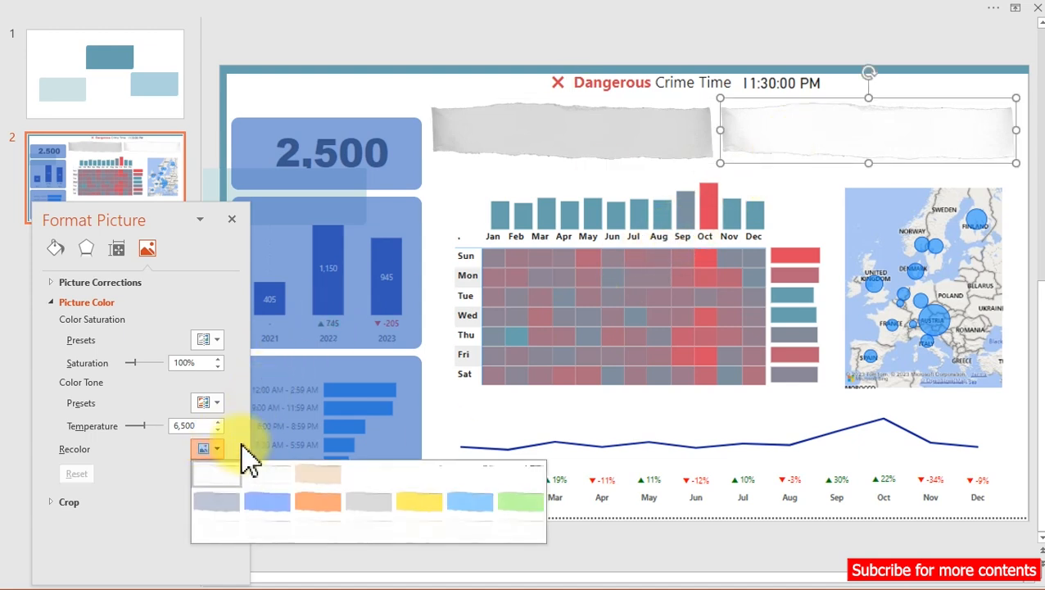
{"action": "left_click", "coordinate": [368, 502]}
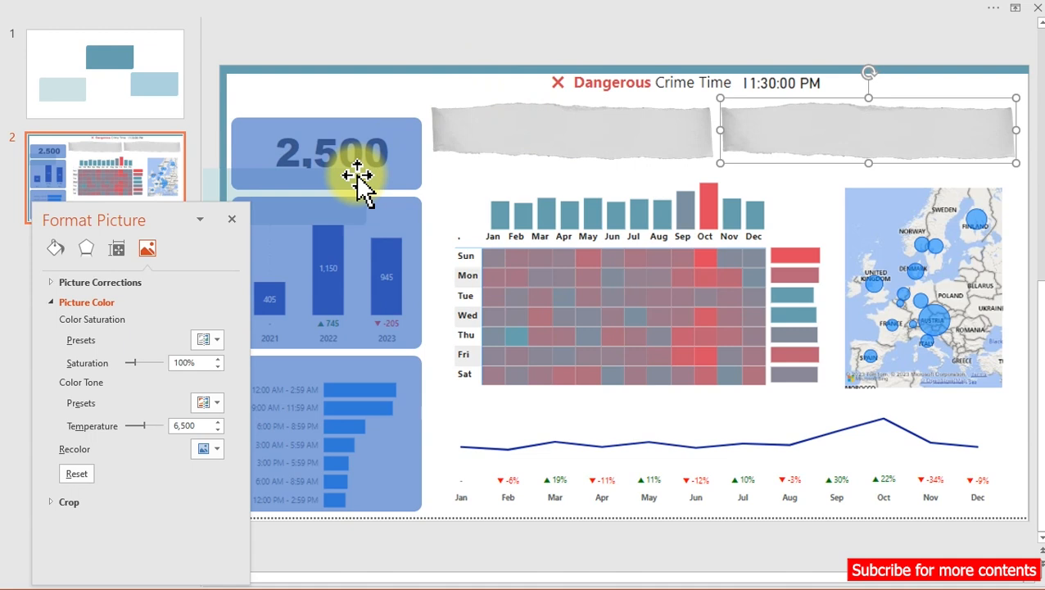
Place a copy of the yearly column chart's card over the monthly heatmap and stretch it to cover the heatmap and its bars.
{"action": "left_click_drag", "start_coordinate": [175, 215], "coordinate": [122, 215]}
{"action": "left_click", "coordinate": [328, 266]}
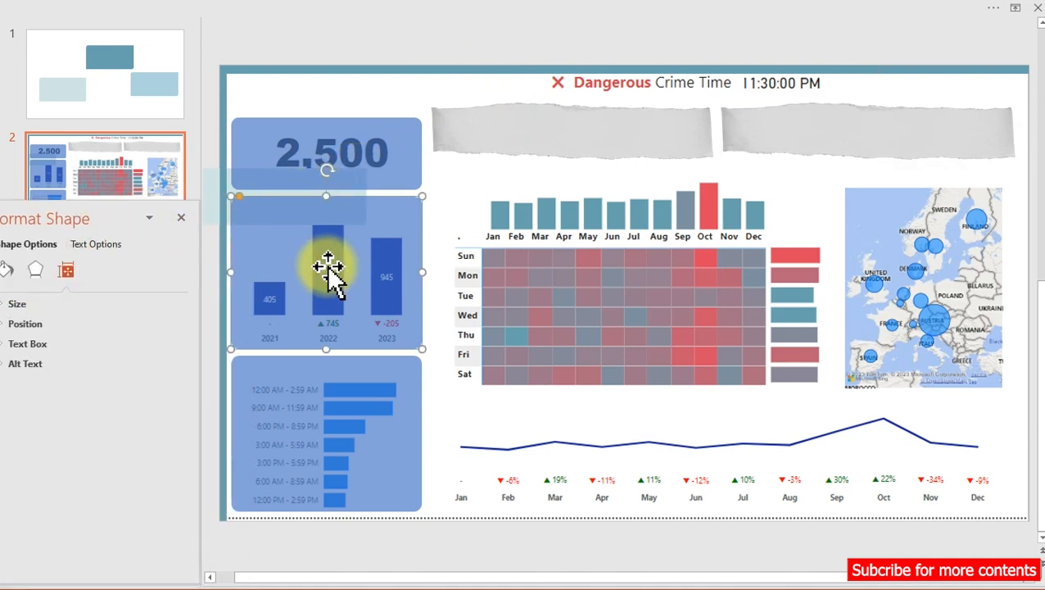
{"action": "left_click_drag", "start_coordinate": [333, 280], "coordinate": [519, 235]}
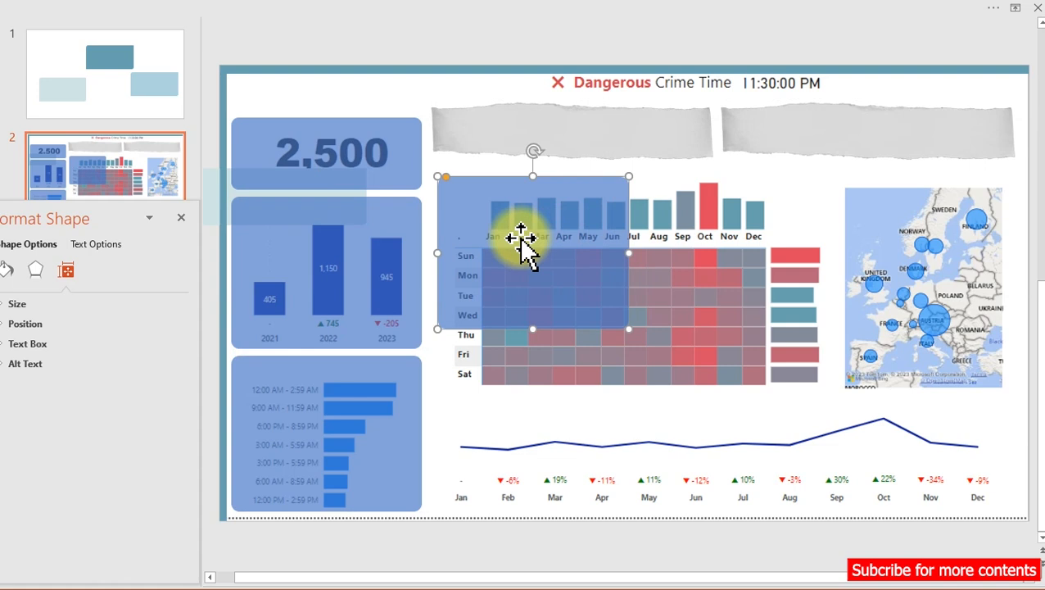
{"action": "left_click_drag", "start_coordinate": [628, 253], "coordinate": [835, 253]}
{"action": "left_click_drag", "start_coordinate": [633, 325], "coordinate": [635, 393]}
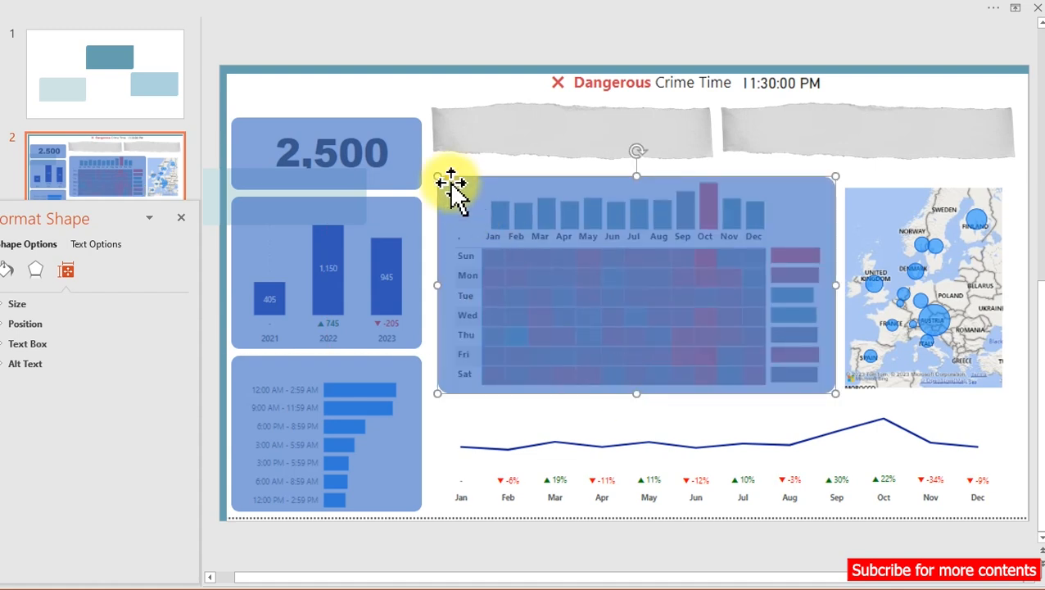
{"action": "key", "text": "ctrl+shift+bracketleft"}
{"action": "key", "text": "ctrl+z"}
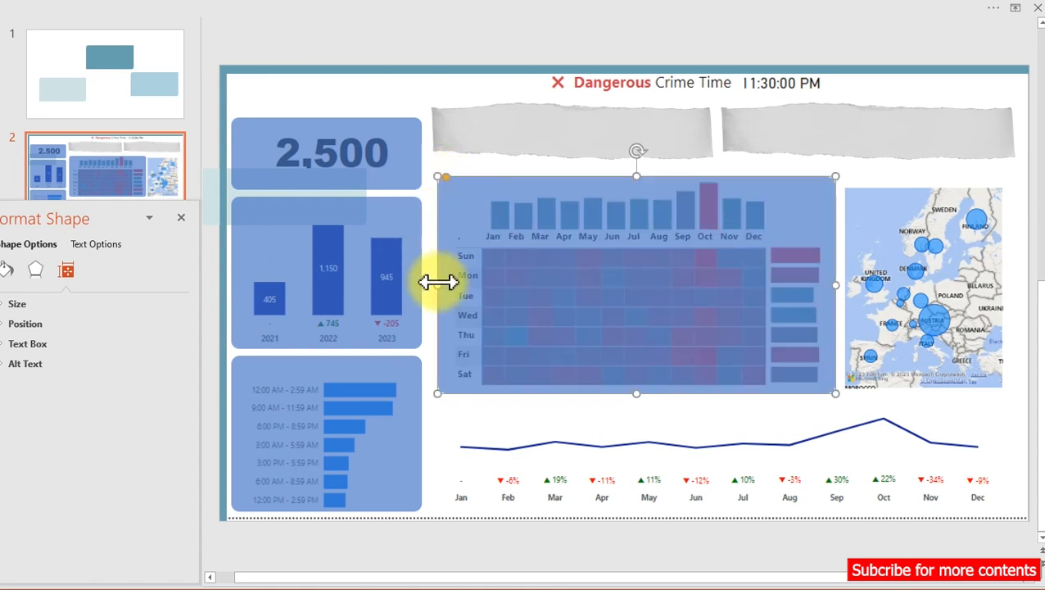
{"action": "left_click_drag", "start_coordinate": [439, 285], "coordinate": [431, 284]}
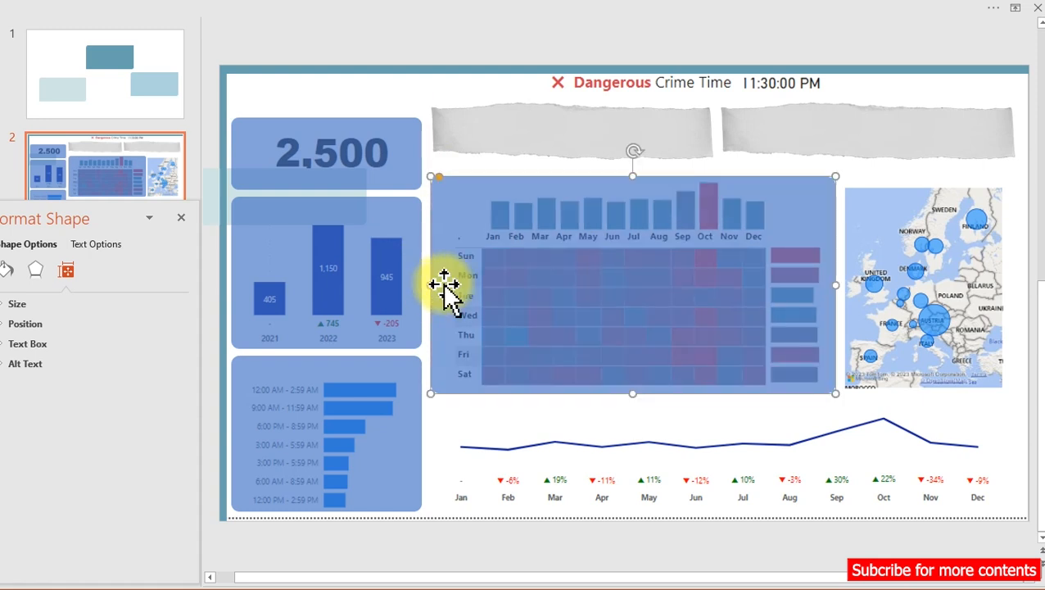
{"action": "left_click_drag", "start_coordinate": [835, 285], "coordinate": [834, 285]}
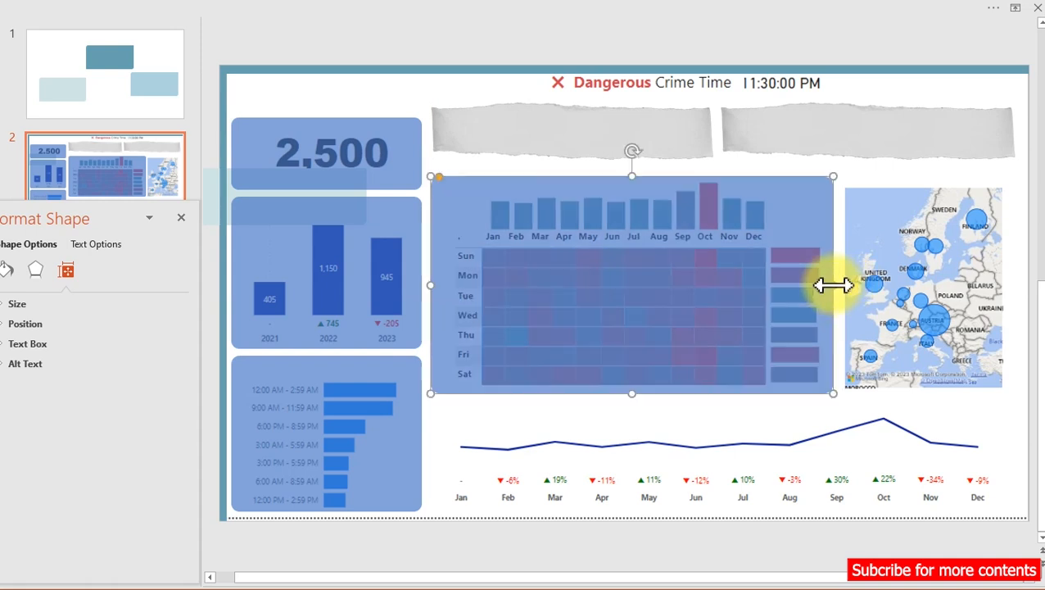
Paste a copy of the heatmap card over the Europe map, resized to fit the map and aligned with the heatmap card.
{"action": "key", "text": "ctrl+v"}
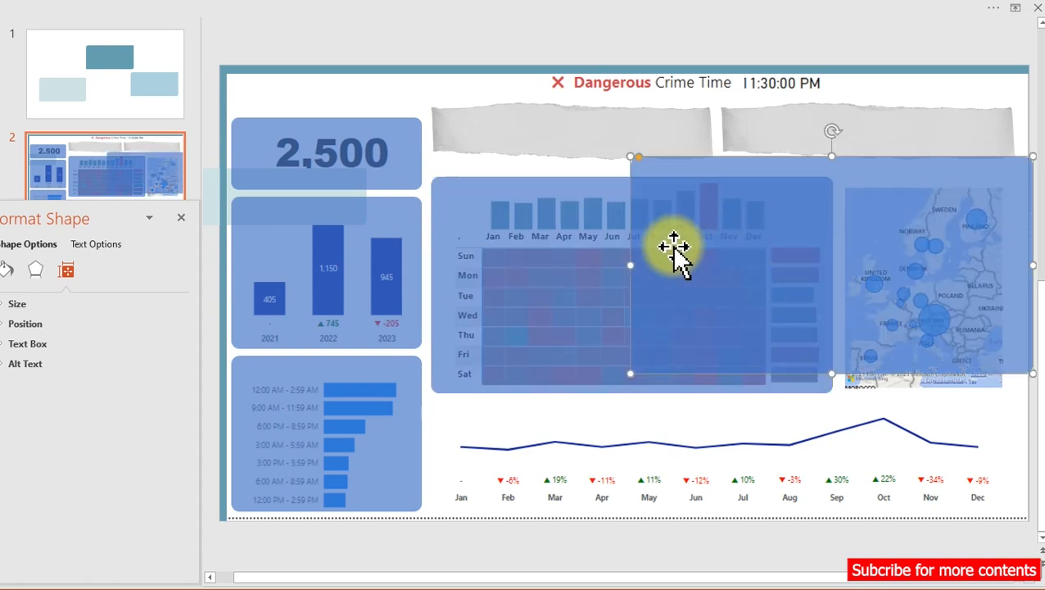
{"action": "left_click_drag", "start_coordinate": [650, 262], "coordinate": [835, 264]}
{"action": "left_click_drag", "start_coordinate": [1029, 264], "coordinate": [956, 273]}
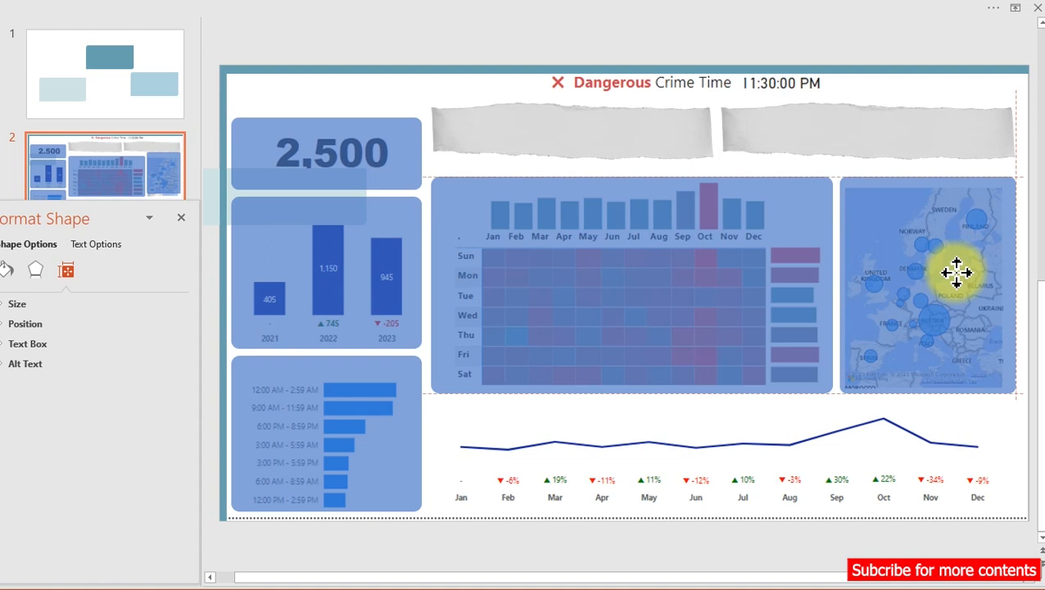
{"action": "left_click_drag", "start_coordinate": [956, 273], "coordinate": [956, 273]}
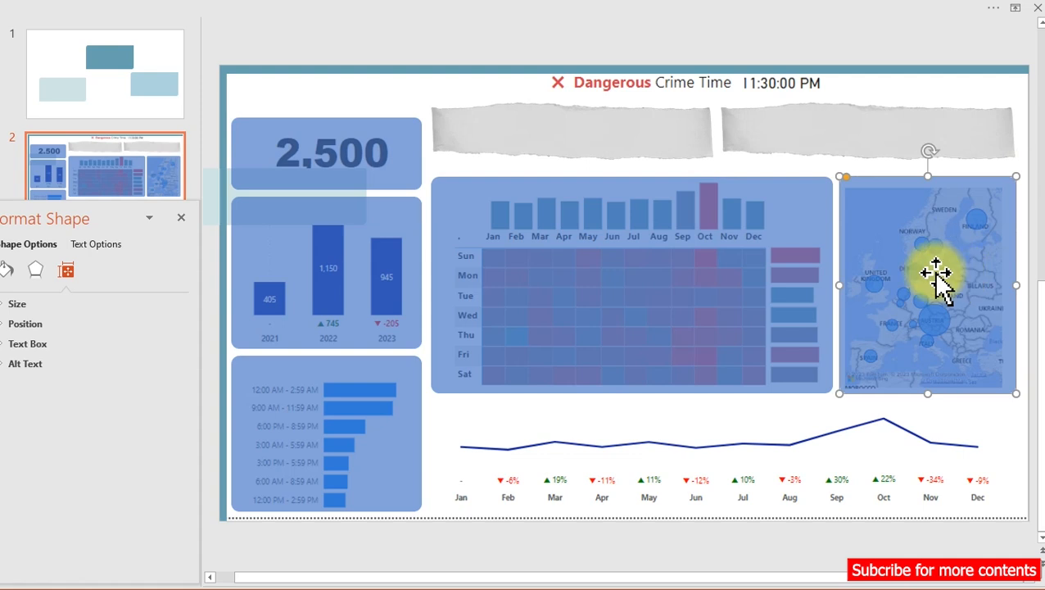
Copy the map card onto the monthly line chart, reshaping it to span from the heatmap card's outer edge to the map card's.
{"action": "left_click_drag", "start_coordinate": [889, 284], "coordinate": [532, 360]}
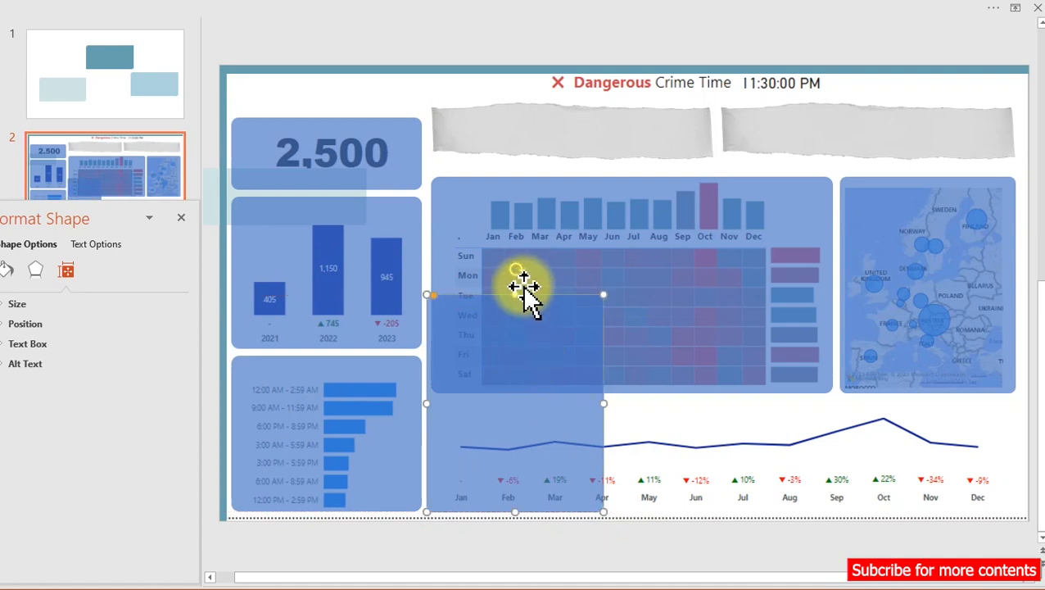
{"action": "left_click_drag", "start_coordinate": [514, 294], "coordinate": [522, 403]}
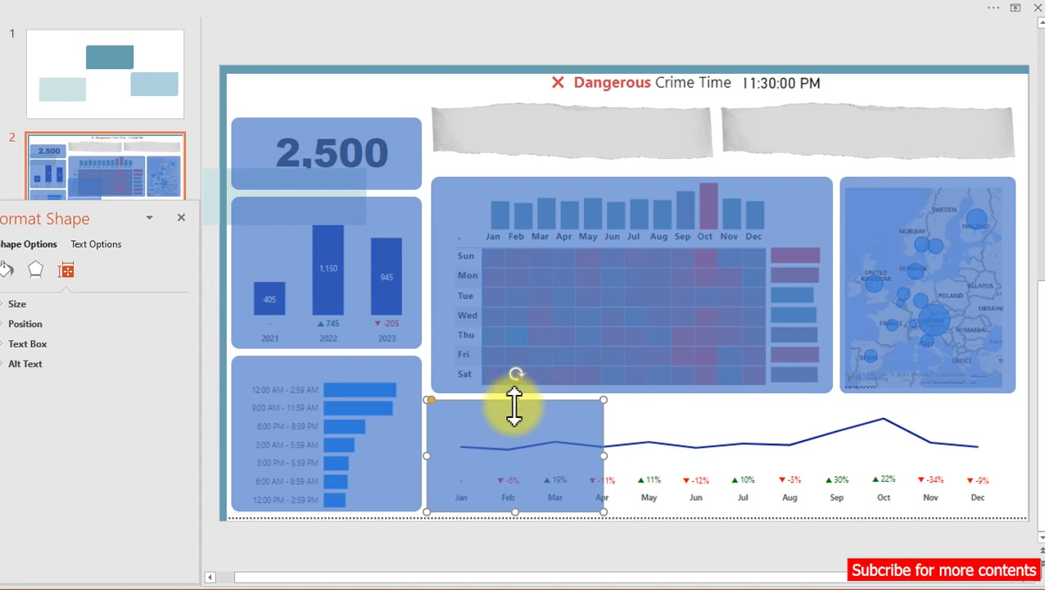
{"action": "left_click_drag", "start_coordinate": [485, 431], "coordinate": [493, 432]}
{"action": "left_click_drag", "start_coordinate": [607, 456], "coordinate": [1014, 484]}
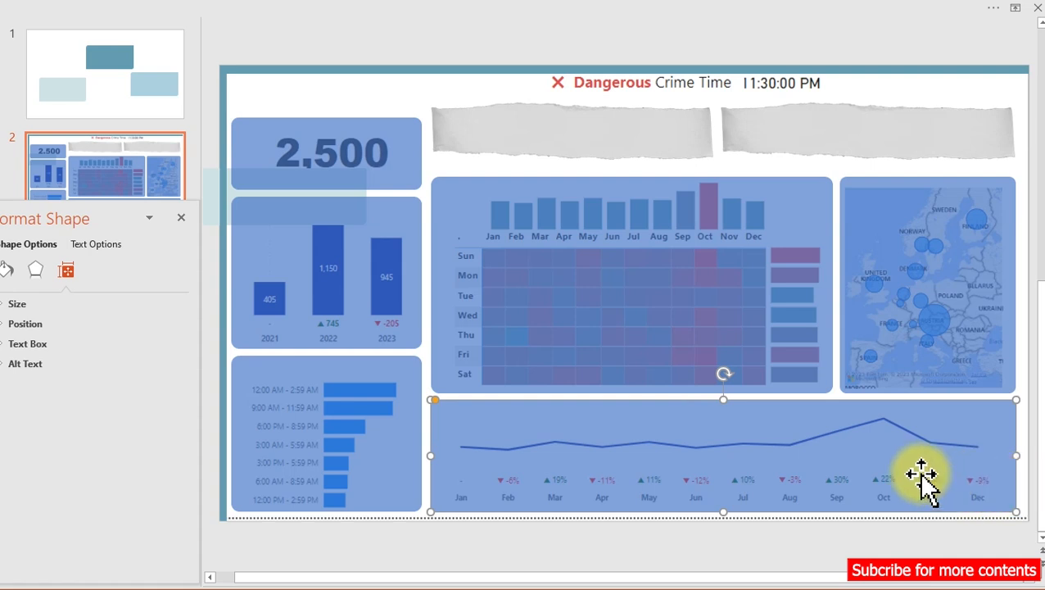
Set the fill transparency of all six dashboard cards to 0%.
{"action": "left_click", "coordinate": [807, 348], "text": "ctrl"}
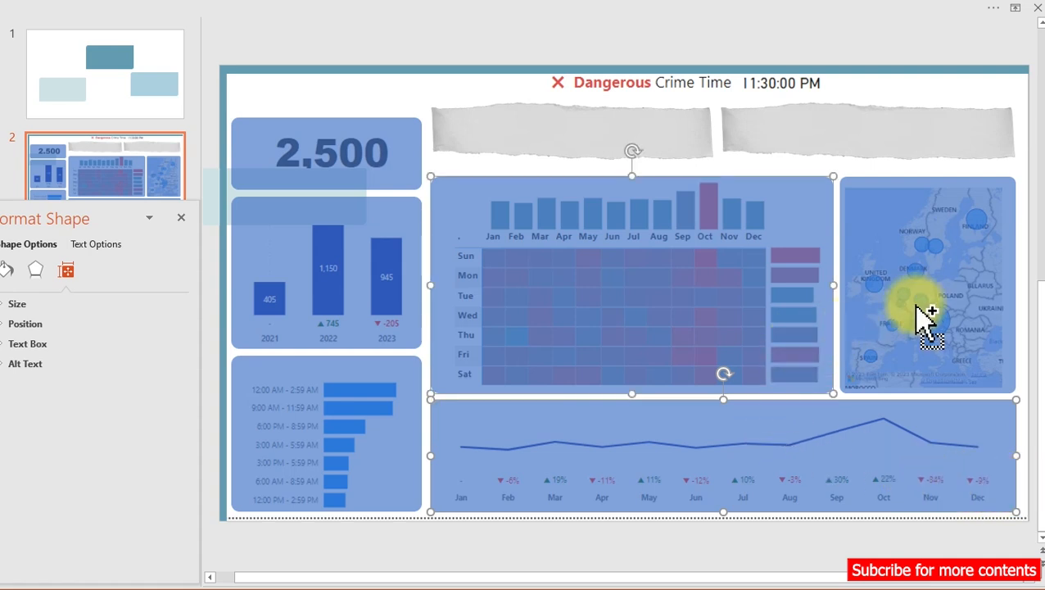
{"action": "left_click", "coordinate": [932, 316], "text": "ctrl"}
{"action": "left_click", "coordinate": [379, 397], "text": "ctrl"}
{"action": "left_click", "coordinate": [391, 303], "text": "ctrl"}
{"action": "left_click", "coordinate": [394, 154], "text": "ctrl"}
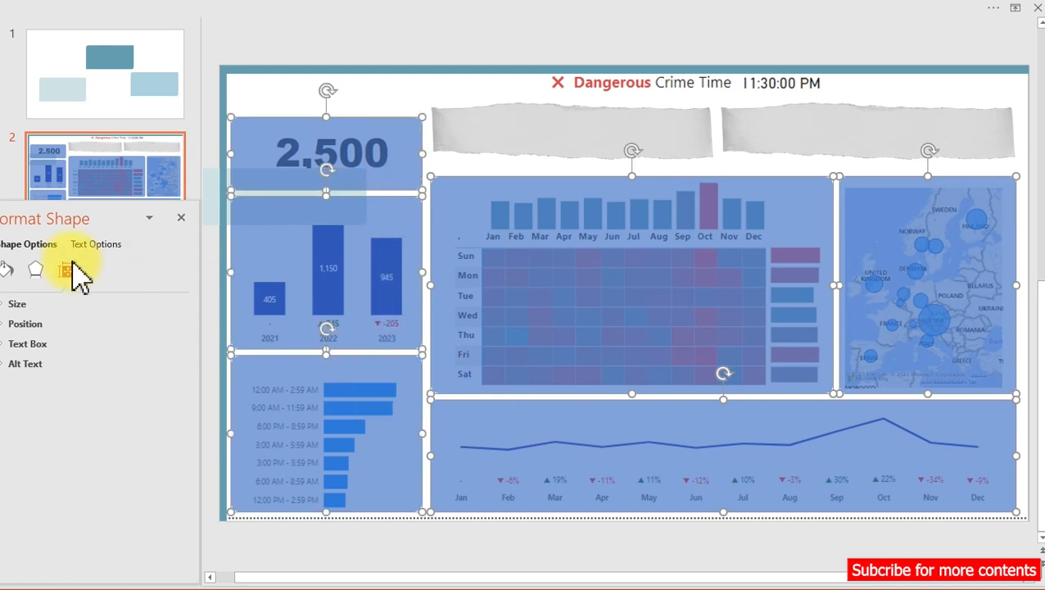
{"action": "left_click_drag", "start_coordinate": [70, 220], "coordinate": [136, 193]}
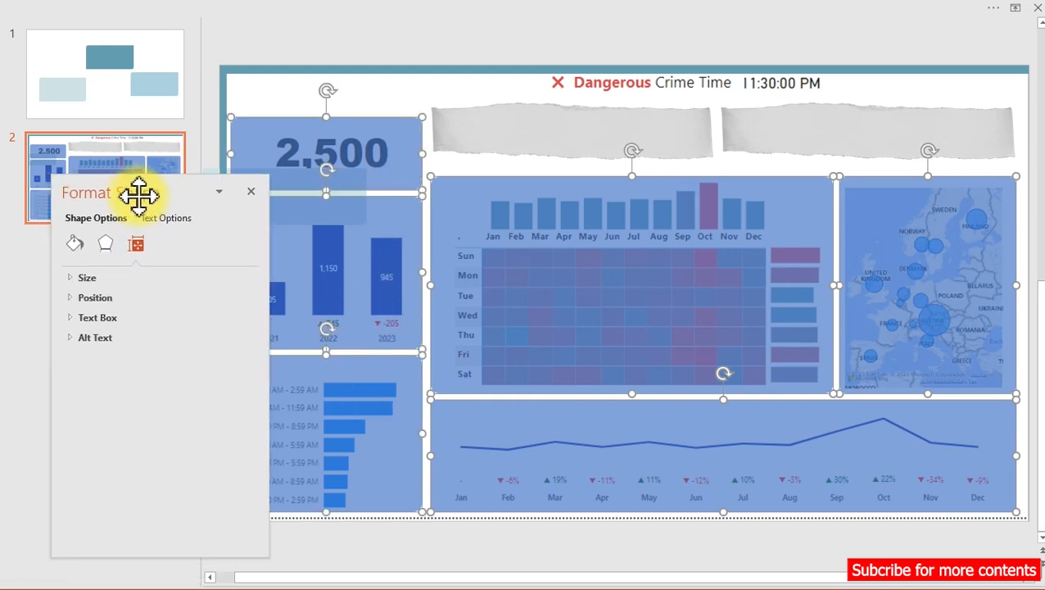
{"action": "left_click", "coordinate": [75, 245]}
{"action": "left_click_drag", "start_coordinate": [156, 435], "coordinate": [141, 436]}
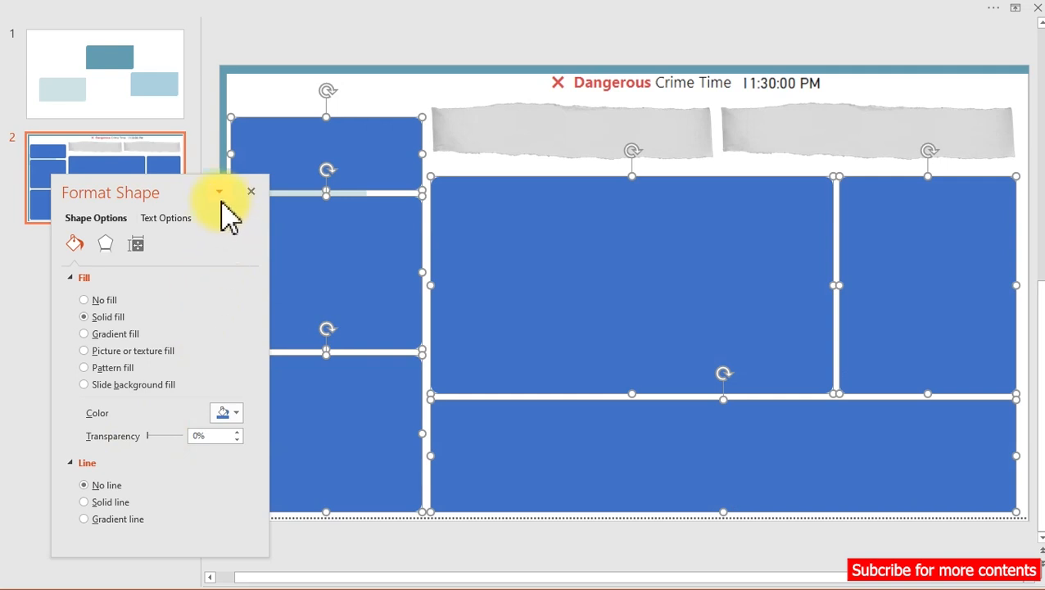
Move the light teal swatch rectangle out from behind the cards to the blank area above the 2,500 card.
{"action": "left_click_drag", "start_coordinate": [193, 188], "coordinate": [139, 187]}
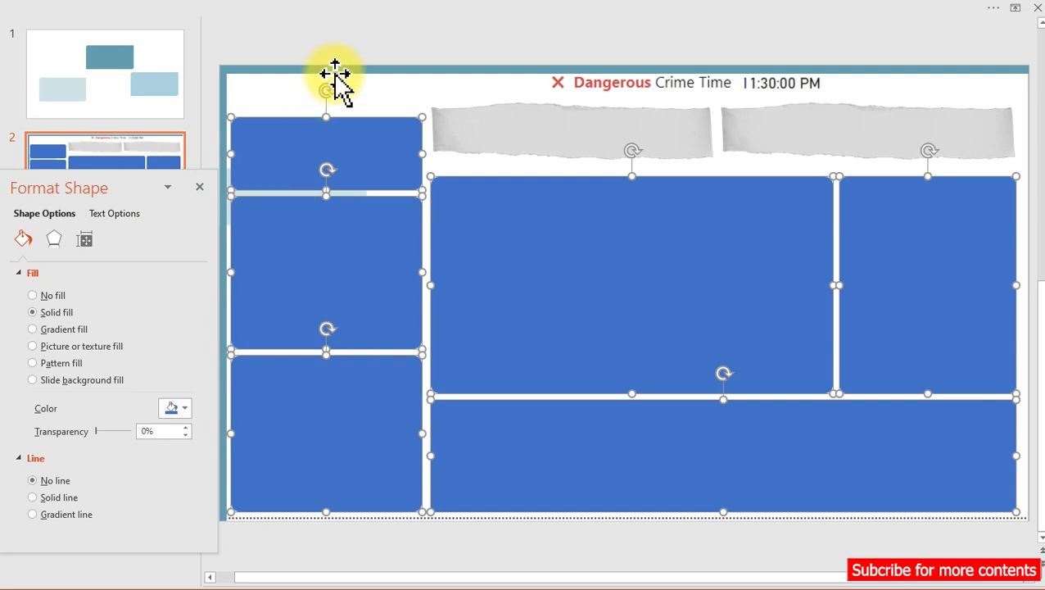
{"action": "left_click", "coordinate": [294, 98]}
{"action": "left_click_drag", "start_coordinate": [328, 189], "coordinate": [371, 97]}
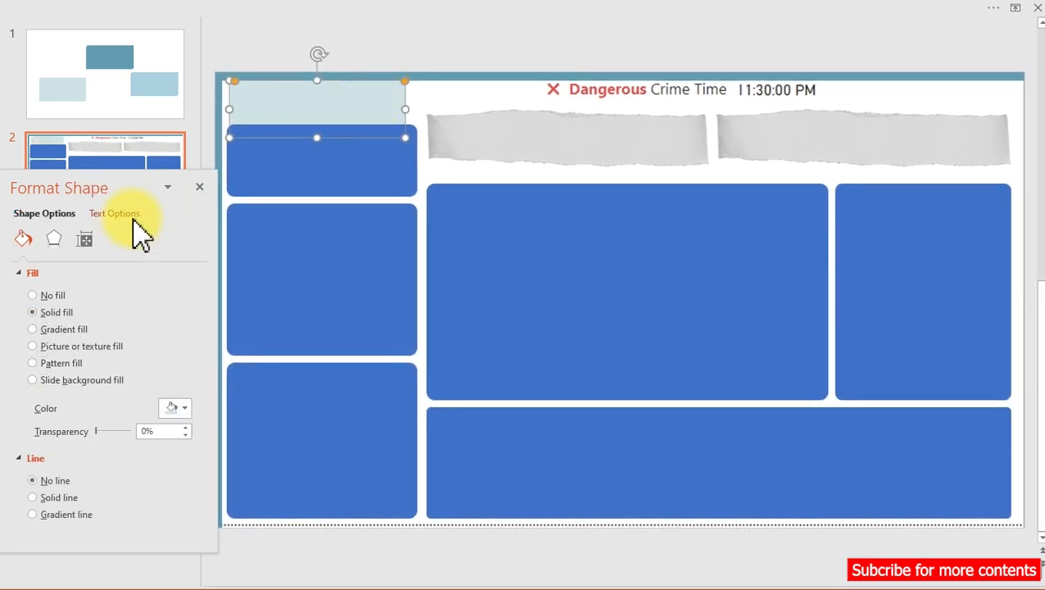
{"action": "left_click", "coordinate": [180, 407]}
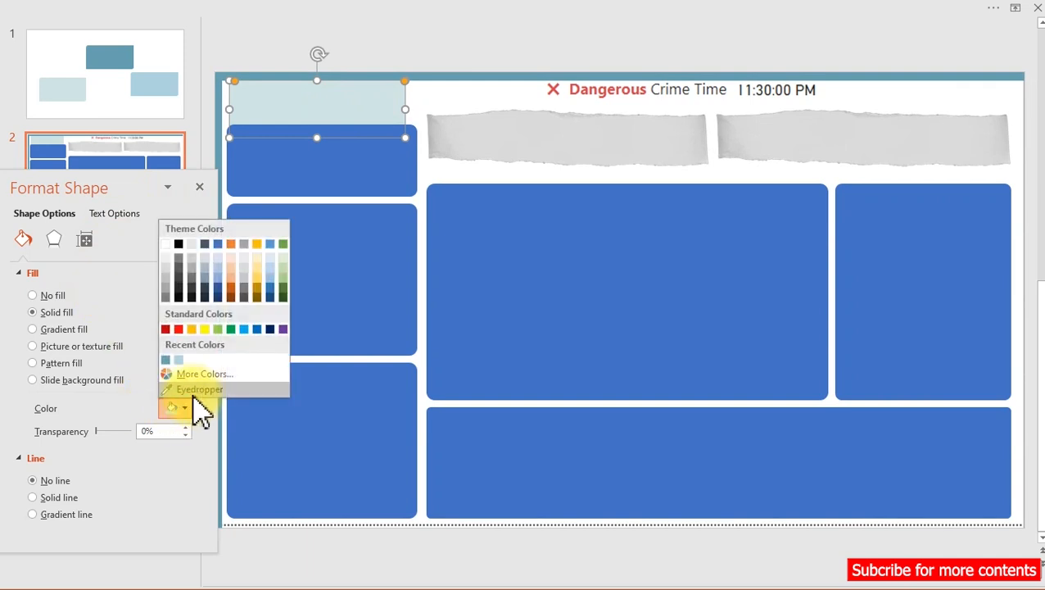
{"action": "left_click", "coordinate": [200, 390]}
{"action": "left_click", "coordinate": [301, 219]}
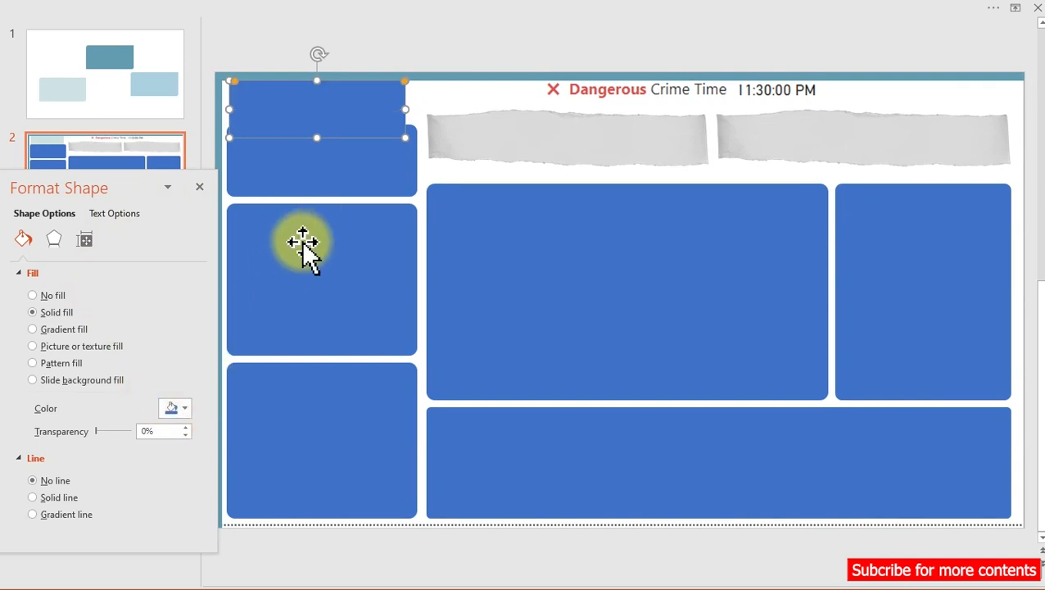
{"action": "key", "text": "ctrl+z"}
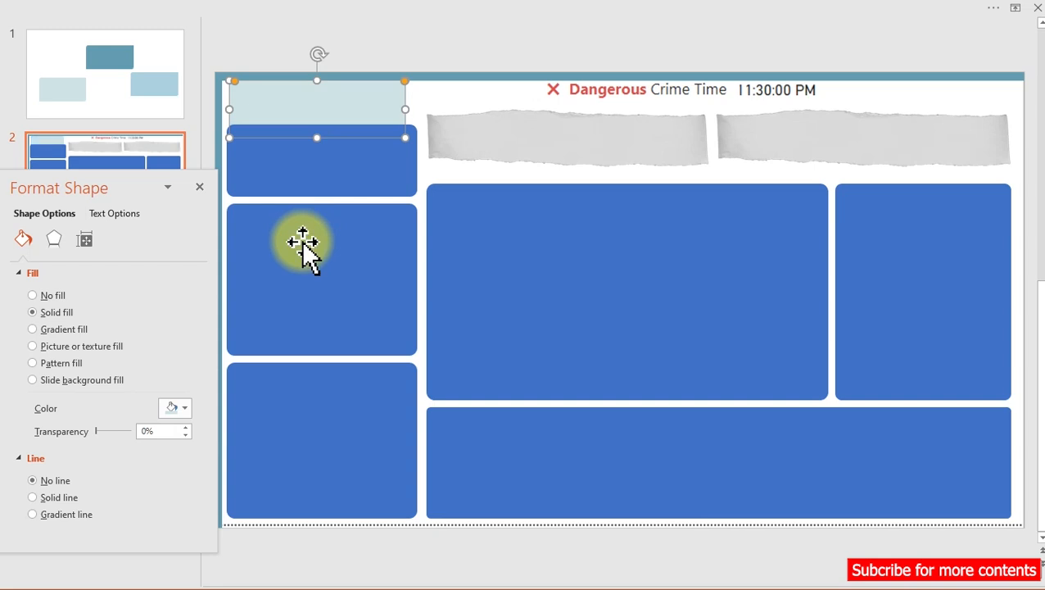
Fill all six blue cards with the light teal sampled from the swatch rectangle, keeping their outline set to No line.
{"action": "left_click", "coordinate": [300, 241]}
{"action": "left_click", "coordinate": [360, 168], "text": "shift"}
{"action": "left_click", "coordinate": [397, 396], "text": "shift"}
{"action": "left_click", "coordinate": [555, 364], "text": "shift"}
{"action": "left_click", "coordinate": [604, 495], "text": "shift"}
{"action": "left_click", "coordinate": [929, 321], "text": "shift"}
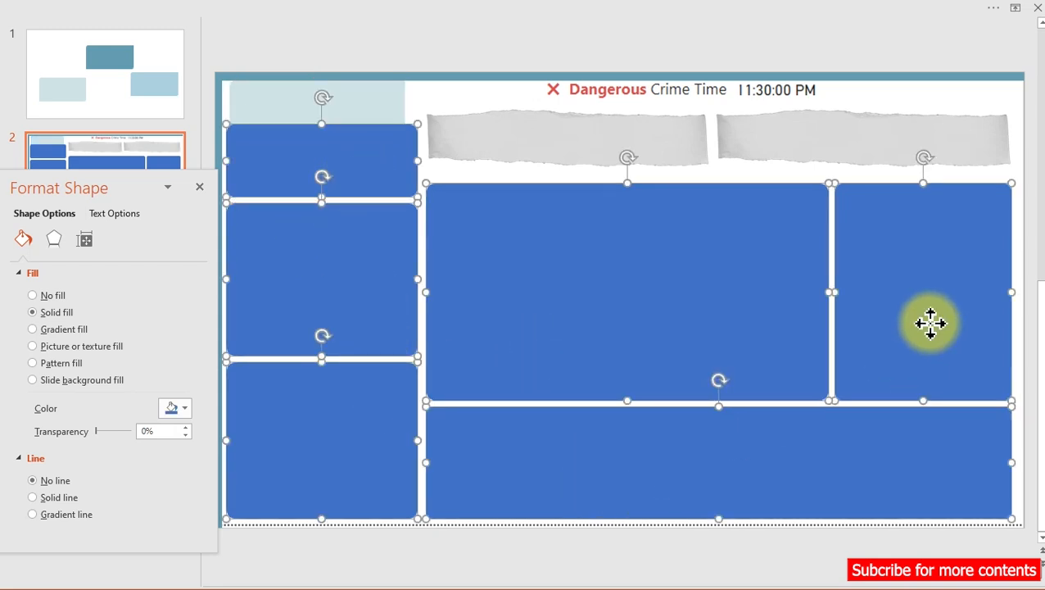
{"action": "left_click", "coordinate": [188, 409]}
{"action": "left_click", "coordinate": [189, 409]}
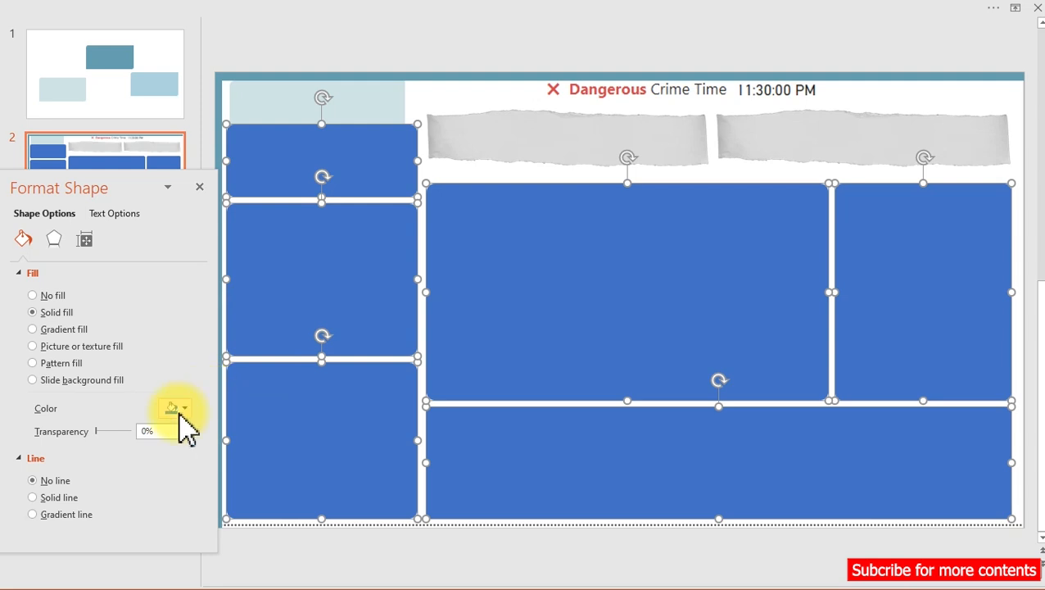
{"action": "left_click", "coordinate": [181, 411]}
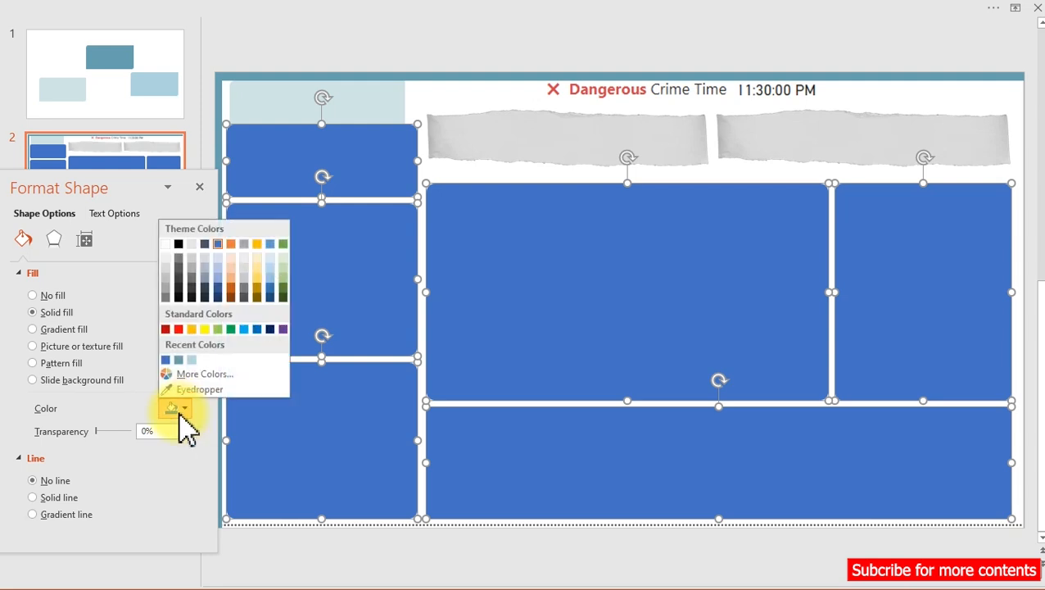
{"action": "left_click", "coordinate": [212, 389]}
{"action": "left_click", "coordinate": [385, 92]}
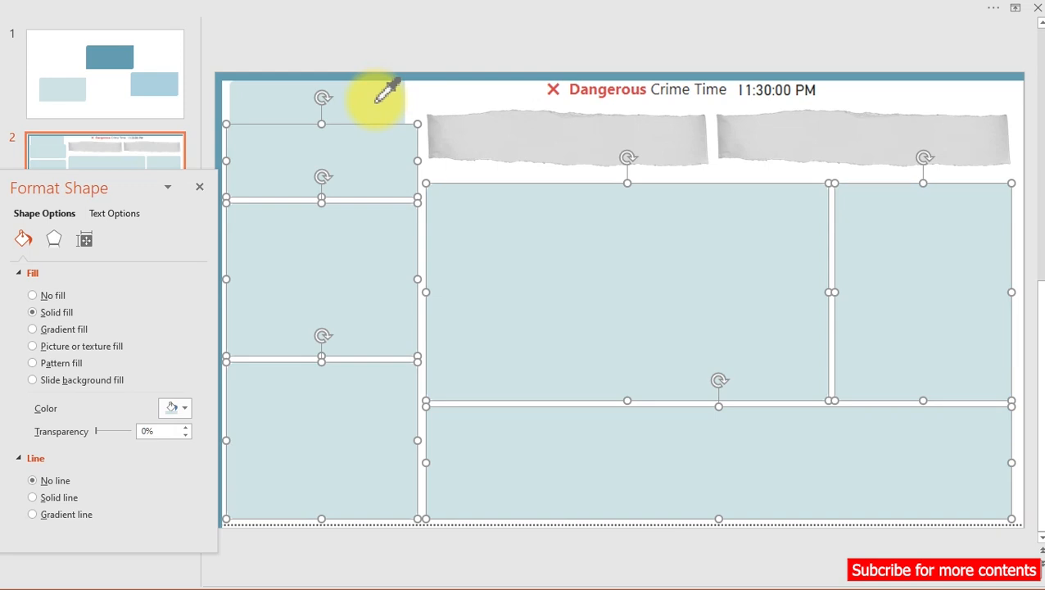
{"action": "left_click", "coordinate": [37, 483]}
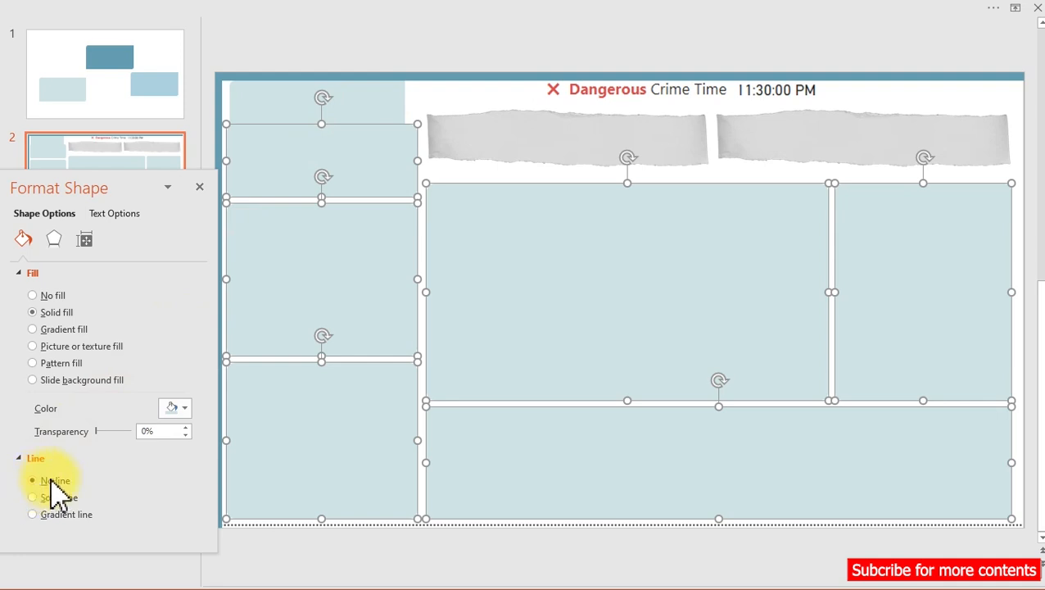
Delete the light teal swatch rectangle above the cards.
{"action": "left_click", "coordinate": [432, 111]}
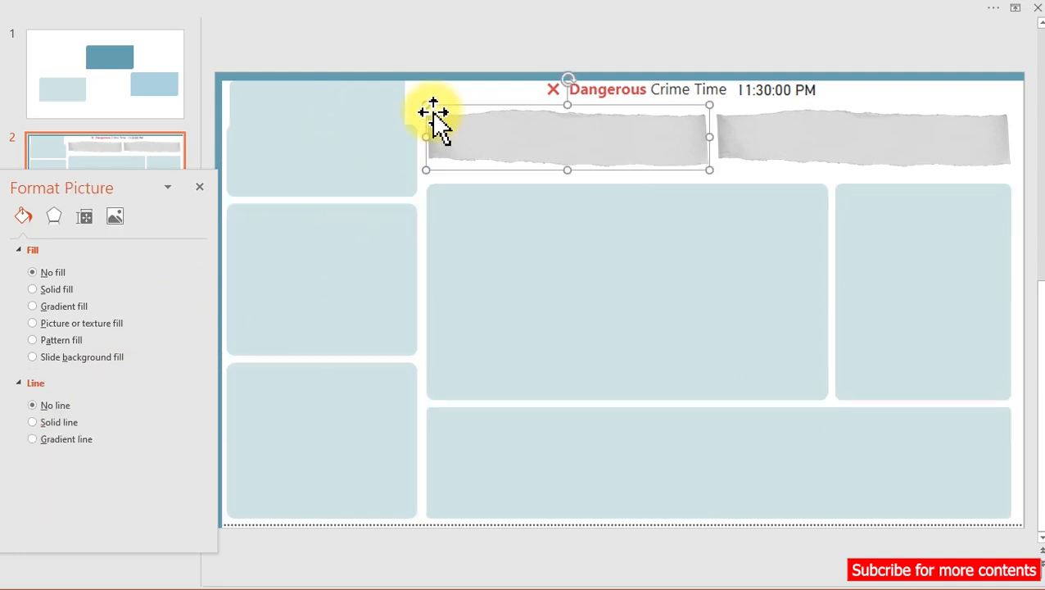
{"action": "left_click", "coordinate": [395, 109]}
{"action": "key", "text": "Delete"}
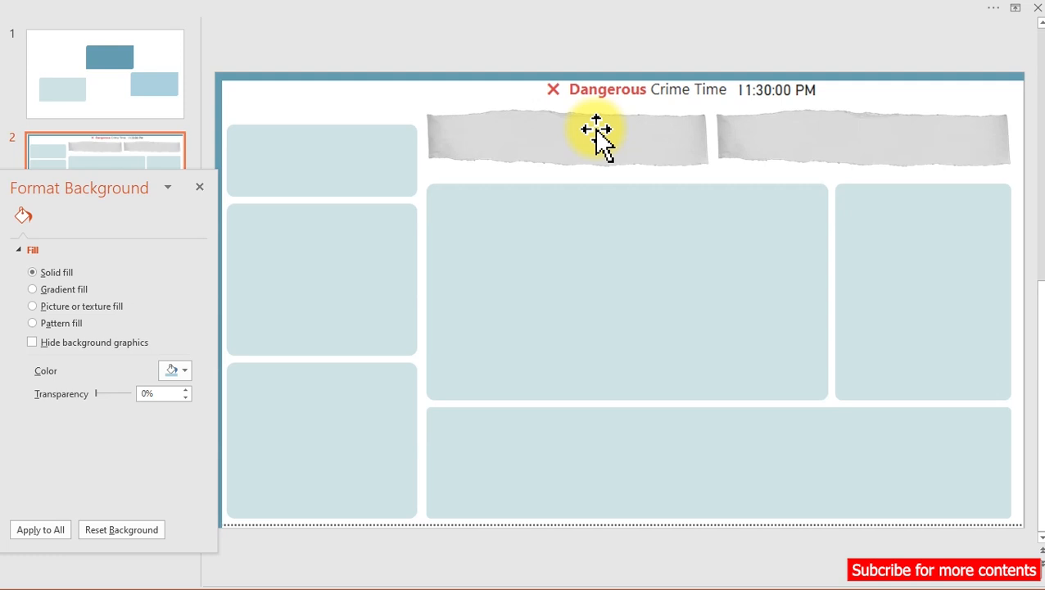
Raise the upper edge of the uppermost side card to line up with the top of the torn-paper pictures.
{"action": "left_click", "coordinate": [392, 174]}
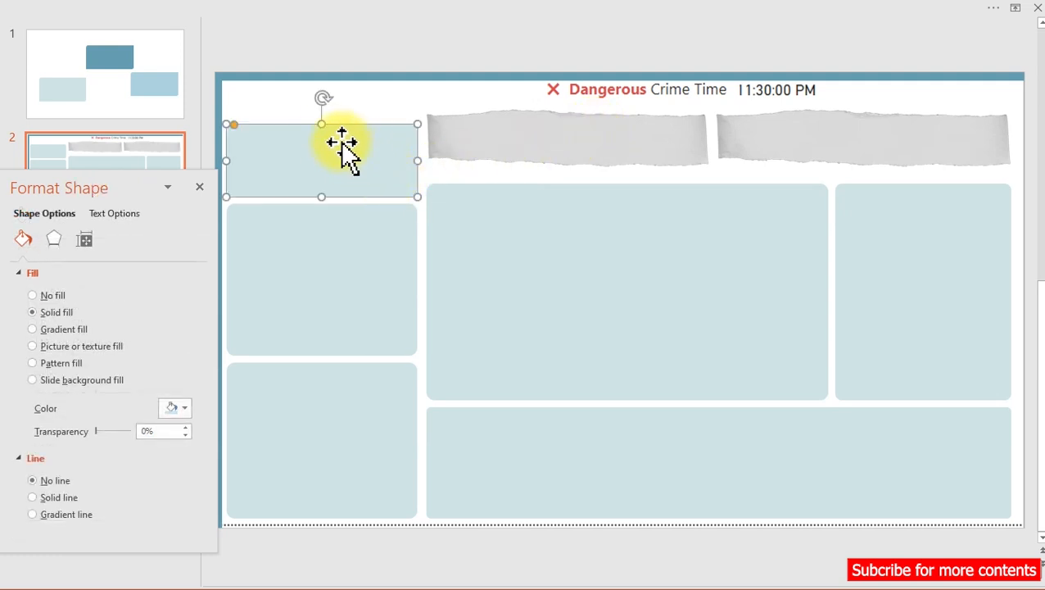
{"action": "left_click_drag", "start_coordinate": [322, 121], "coordinate": [322, 113]}
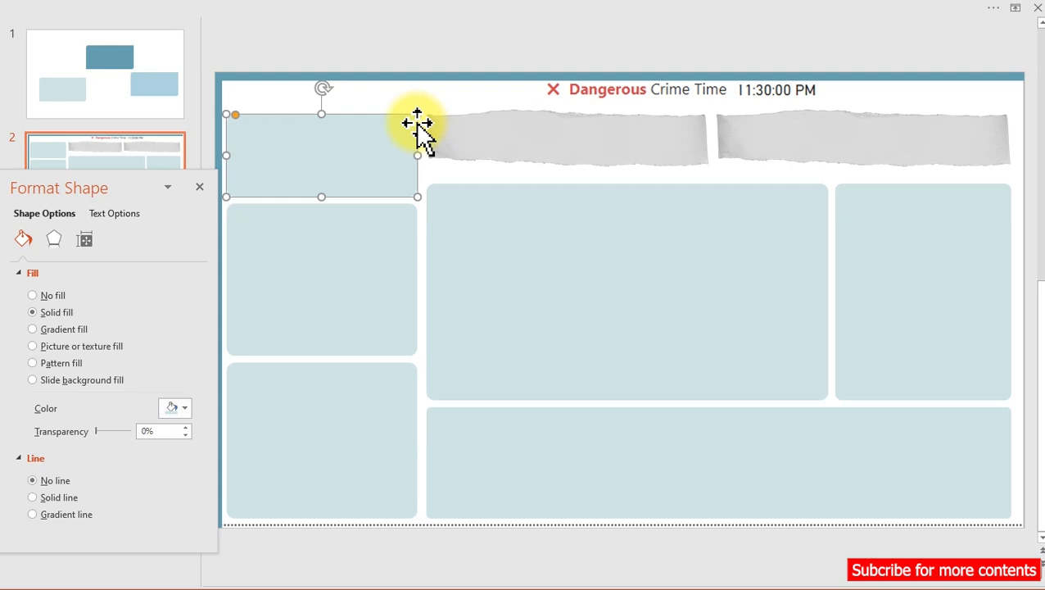
Paste the copied handcuffs and police-arrest icons onto the crime dashboard slide.
{"action": "left_click", "coordinate": [387, 94]}
{"action": "key", "text": "ctrl+v"}
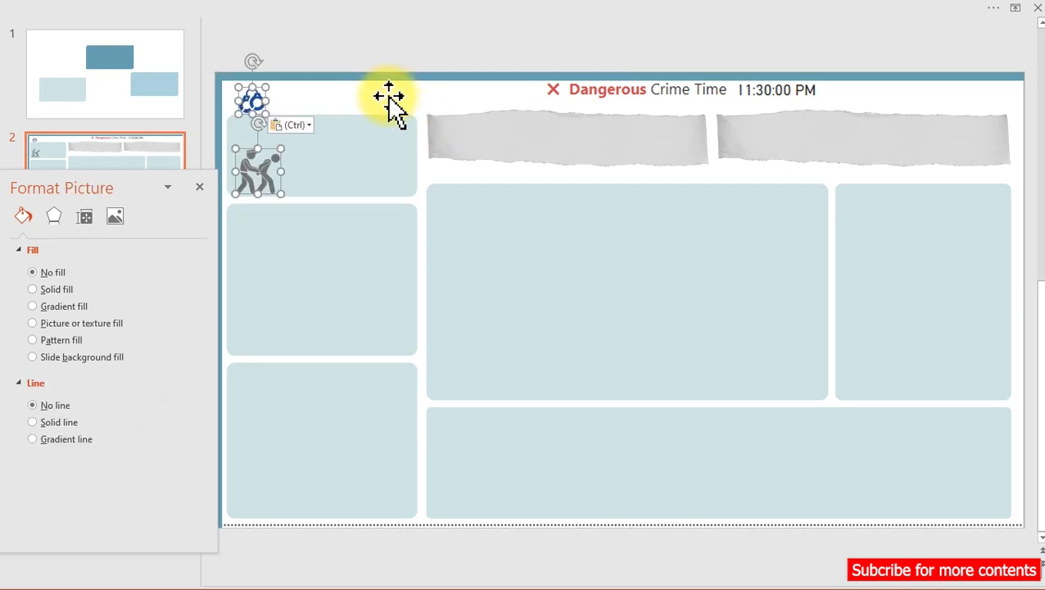
{"action": "left_click", "coordinate": [348, 97]}
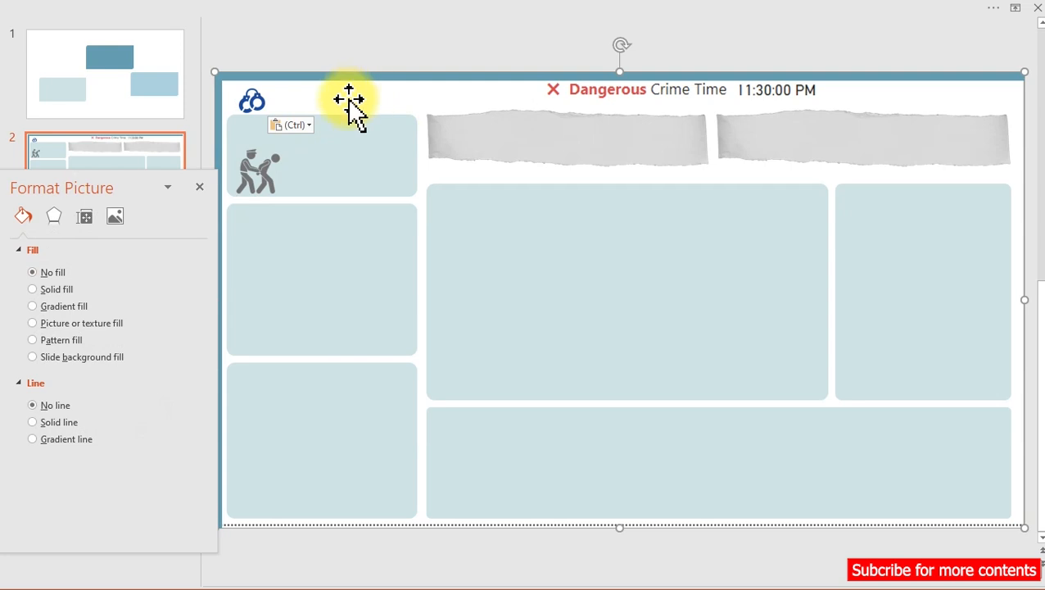
Move the handcuffs icon into the slide's upper-left corner and adjust the police-arrest icon's position inside the uppermost side card.
{"action": "left_click", "coordinate": [252, 102]}
{"action": "left_click_drag", "start_coordinate": [252, 102], "coordinate": [245, 100]}
{"action": "left_click", "coordinate": [257, 168]}
{"action": "left_click_drag", "start_coordinate": [259, 169], "coordinate": [258, 162]}
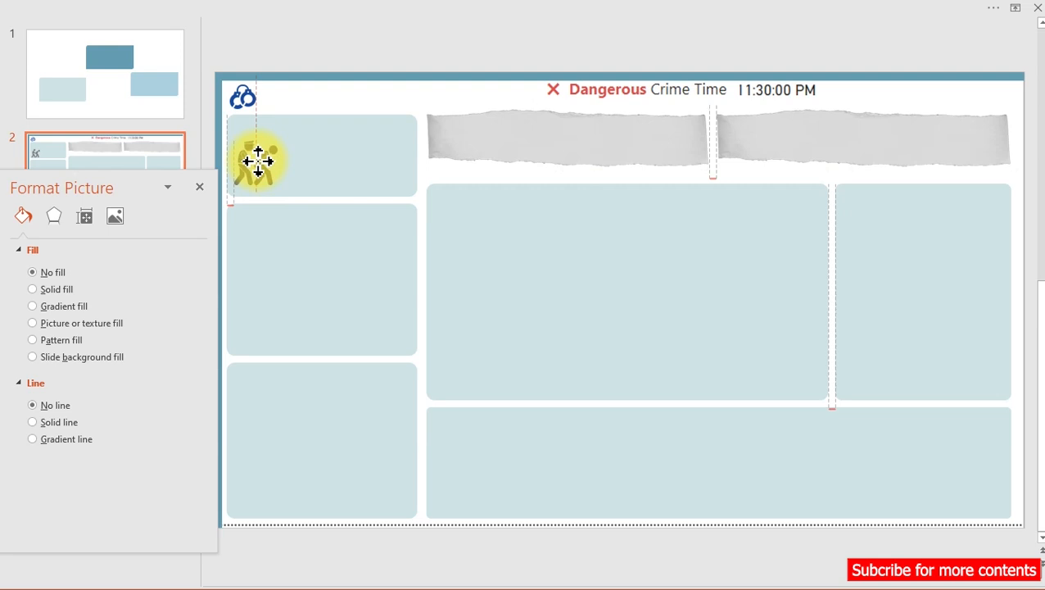
{"action": "left_click_drag", "start_coordinate": [258, 161], "coordinate": [260, 165]}
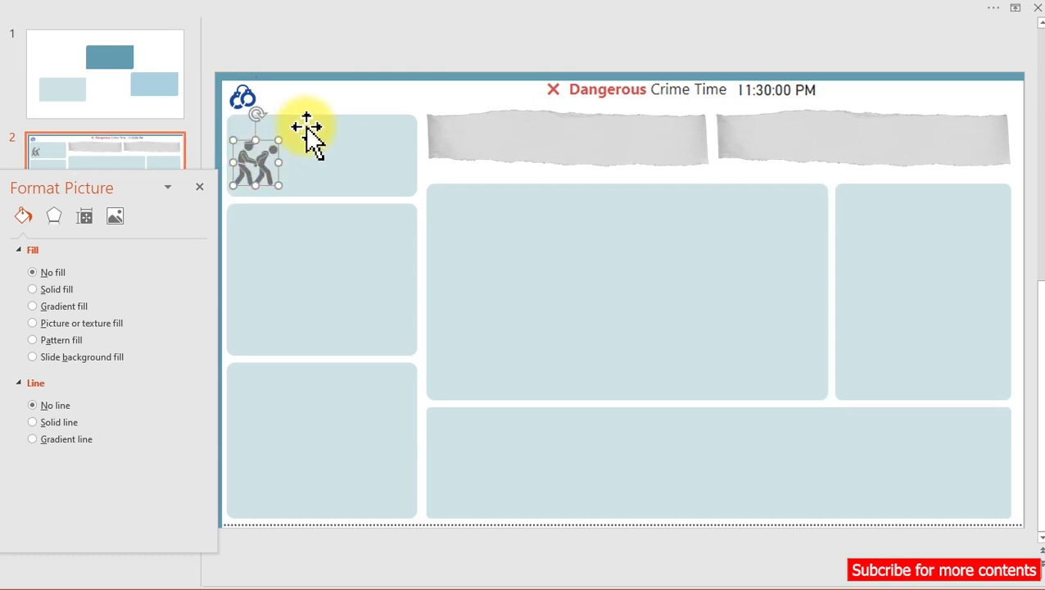
{"action": "left_click", "coordinate": [395, 93]}
{"action": "mouse_move", "coordinate": [114, 15]}
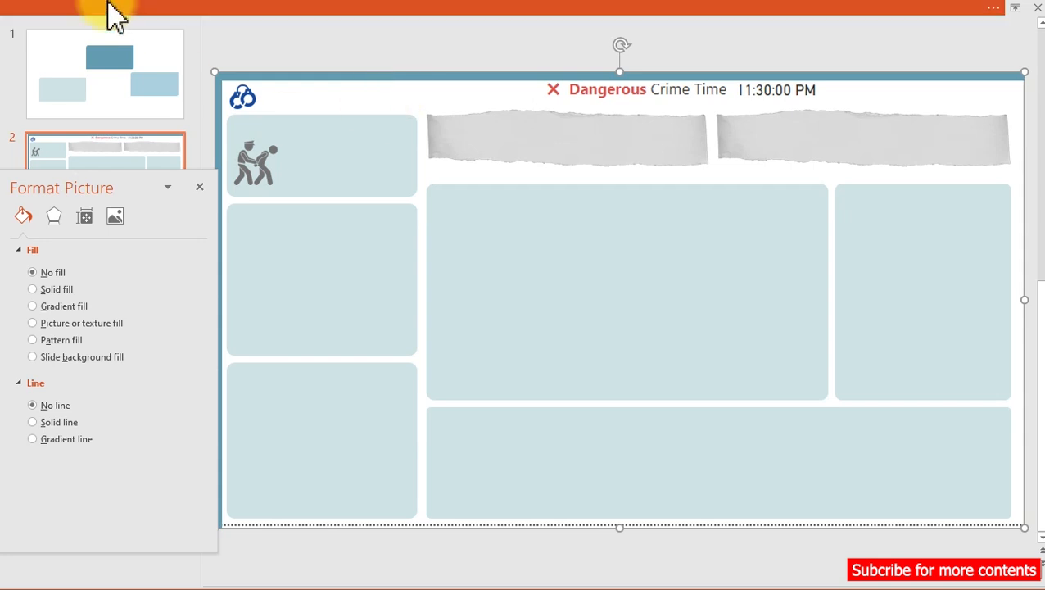
{"action": "left_click", "coordinate": [115, 15]}
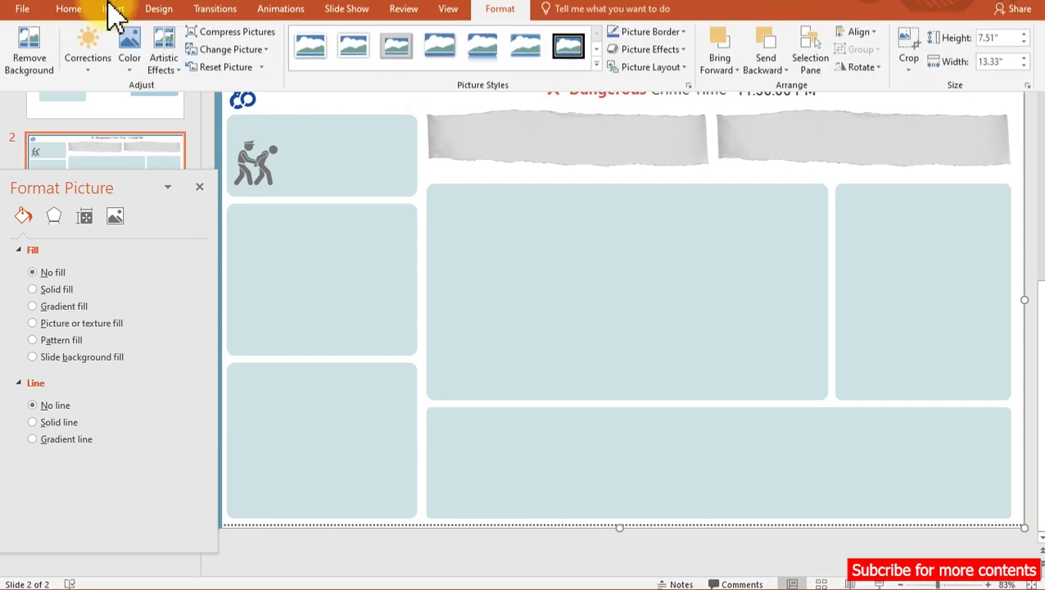
{"action": "left_click", "coordinate": [336, 160]}
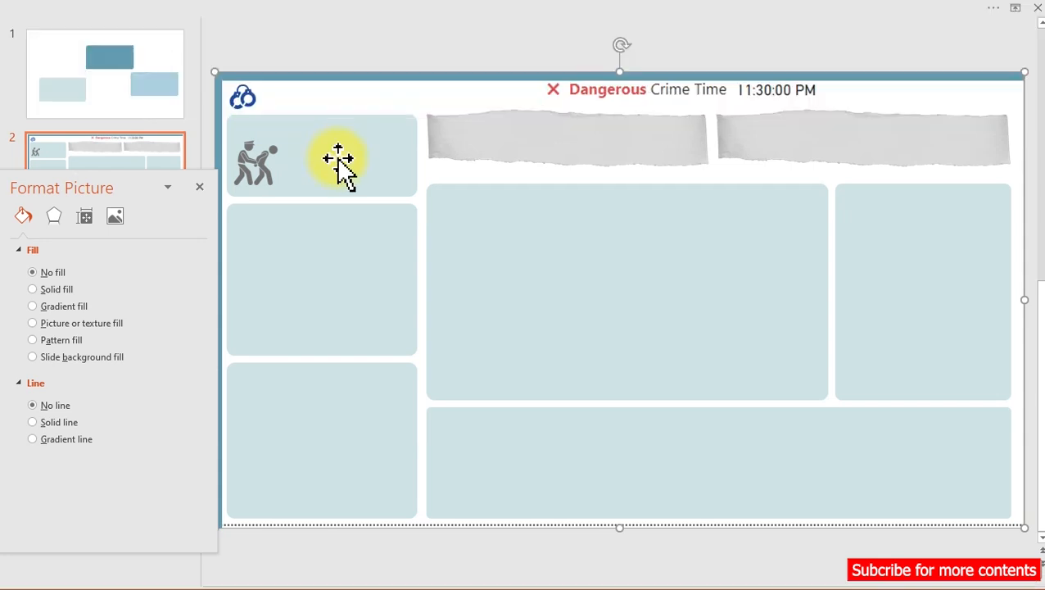
Duplicate the uppermost side card and fill the copy with white.
{"action": "left_click", "coordinate": [338, 158]}
{"action": "left_click_drag", "start_coordinate": [339, 158], "coordinate": [399, 127]}
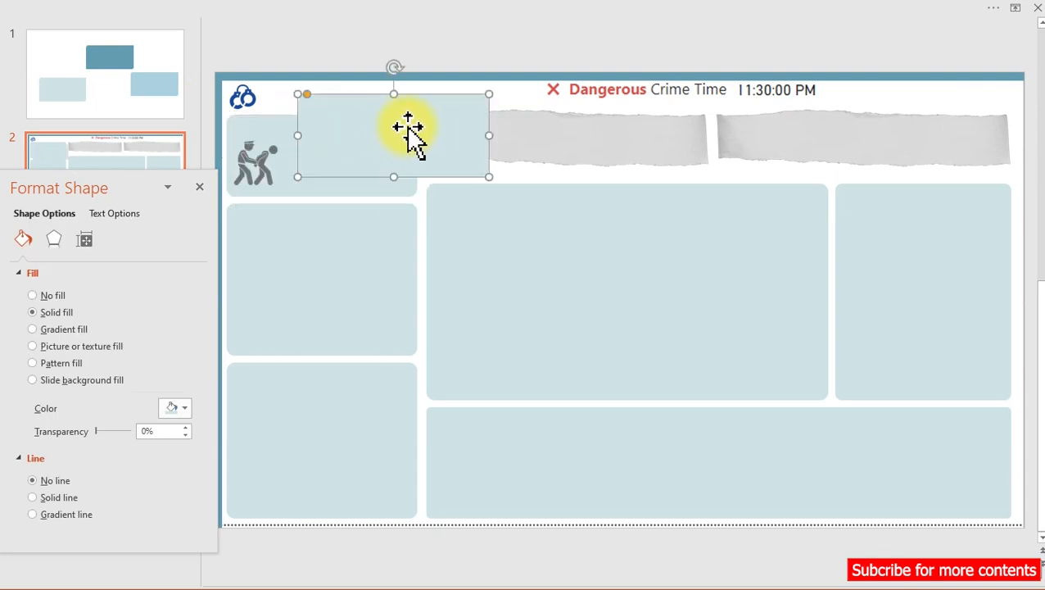
{"action": "left_click", "coordinate": [185, 409]}
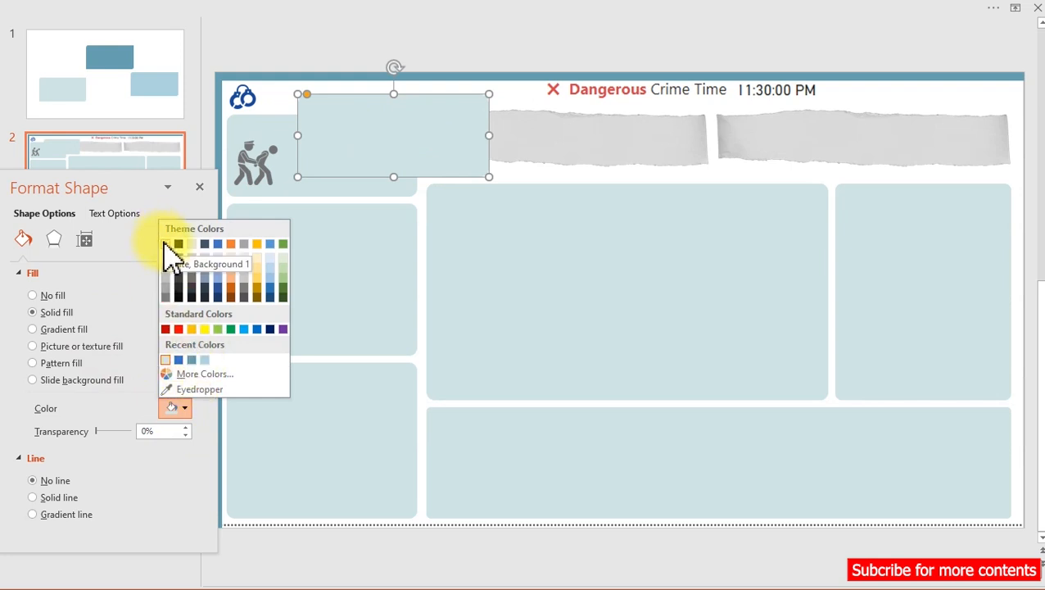
{"action": "left_click", "coordinate": [180, 401]}
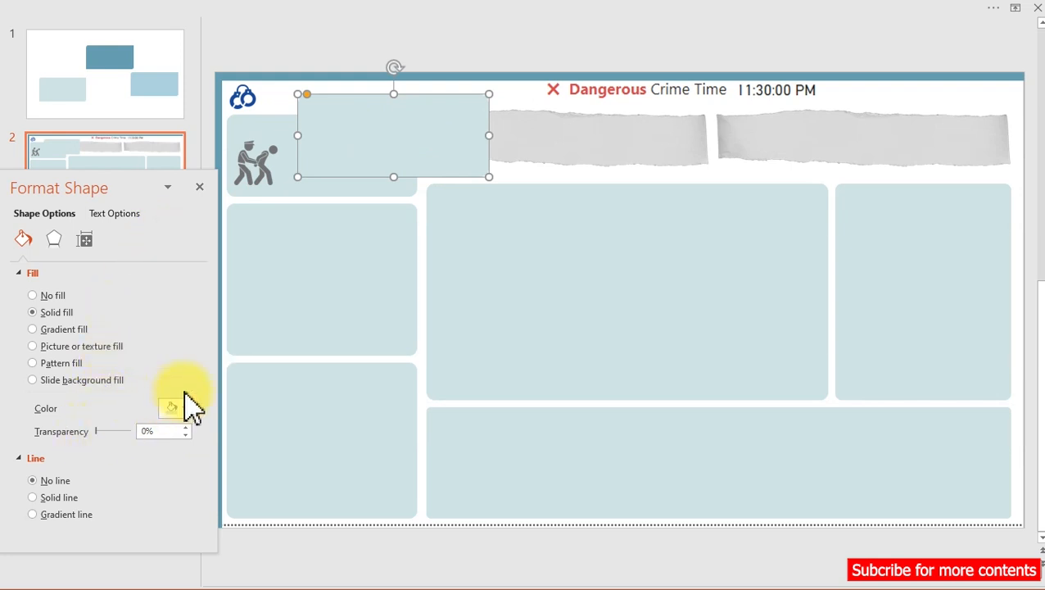
{"action": "left_click", "coordinate": [929, 84]}
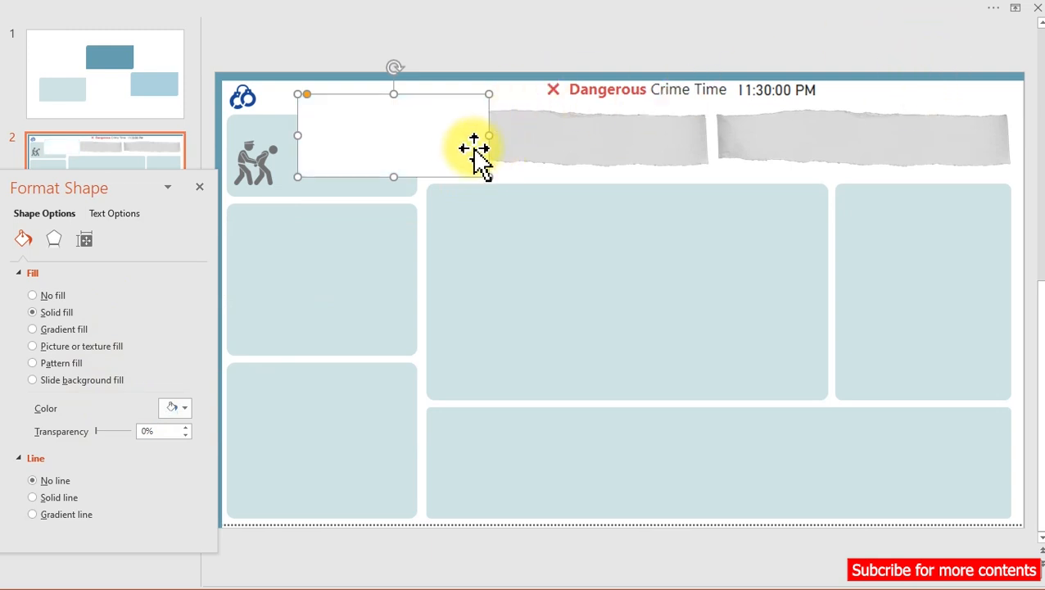
Shrink the white copy into a title strip along the uppermost side card's upper edge and move the police-arrest icon below it.
{"action": "left_click_drag", "start_coordinate": [489, 176], "coordinate": [328, 125]}
{"action": "left_click_drag", "start_coordinate": [229, 99], "coordinate": [227, 117]}
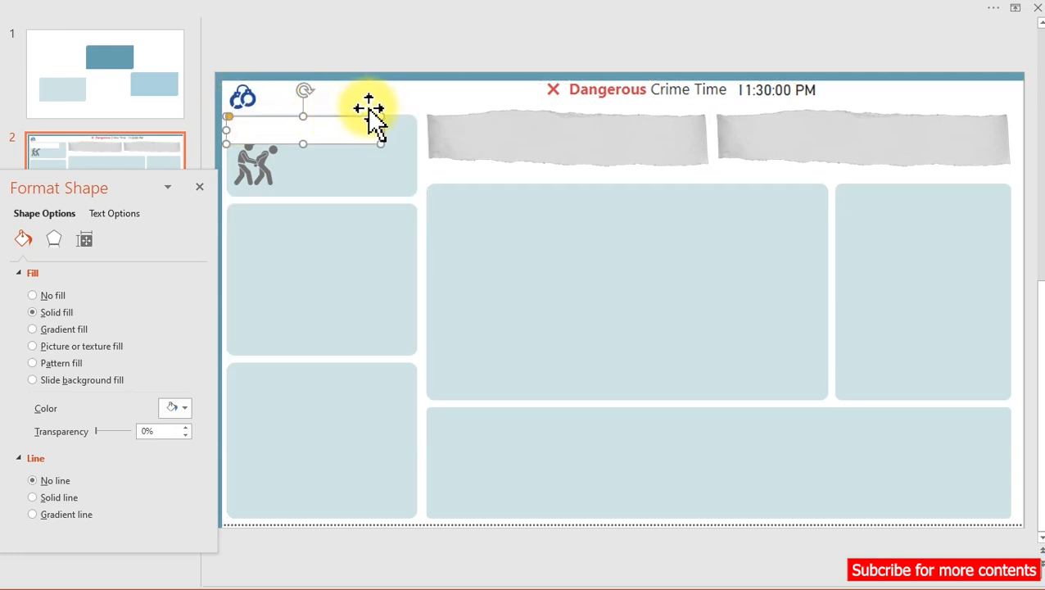
{"action": "left_click_drag", "start_coordinate": [378, 116], "coordinate": [363, 114]}
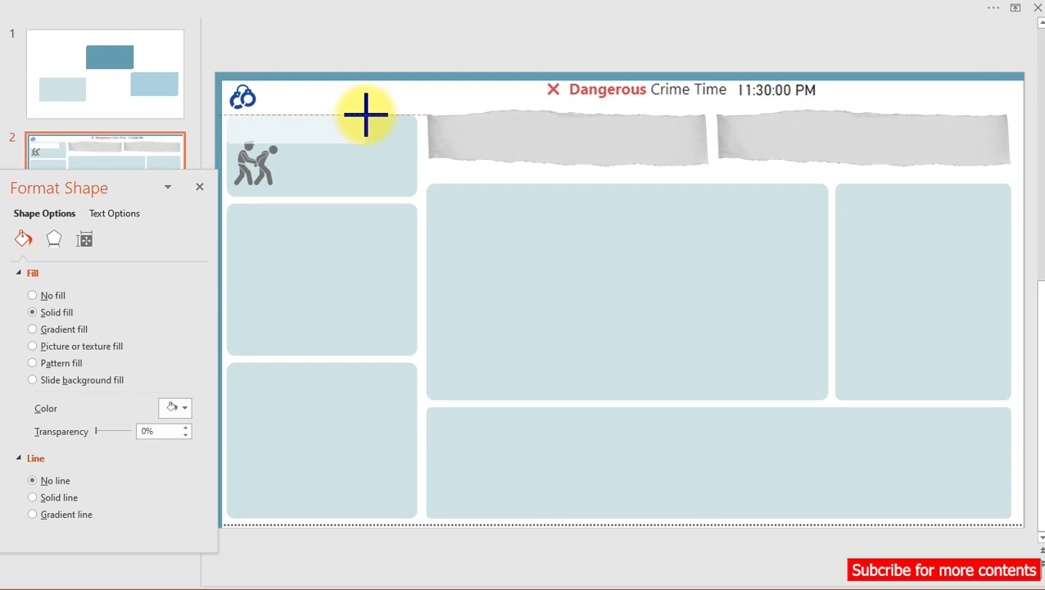
{"action": "left_click_drag", "start_coordinate": [366, 114], "coordinate": [366, 114]}
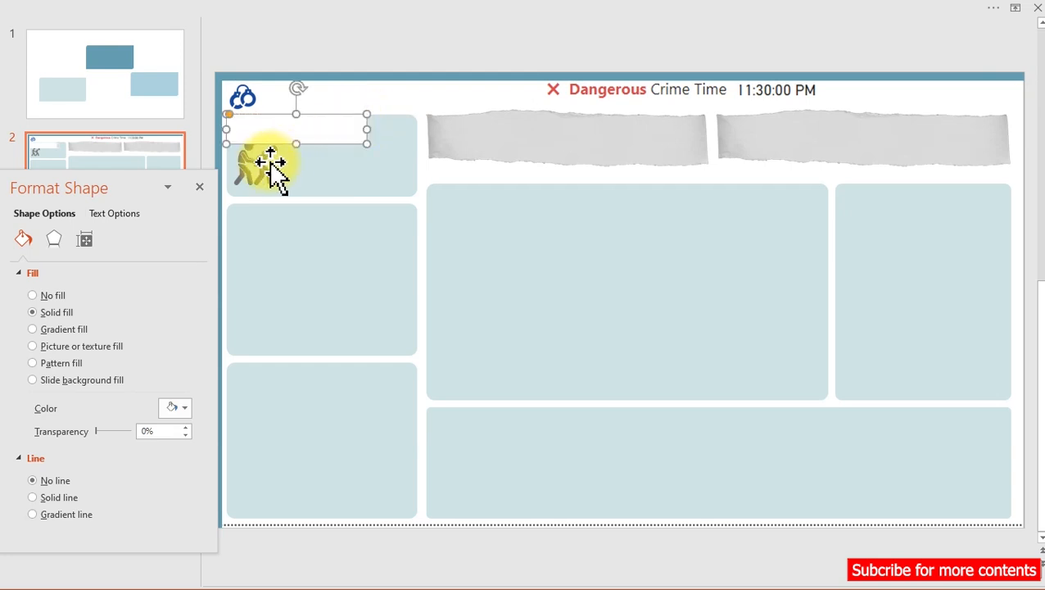
{"action": "left_click_drag", "start_coordinate": [296, 143], "coordinate": [258, 169]}
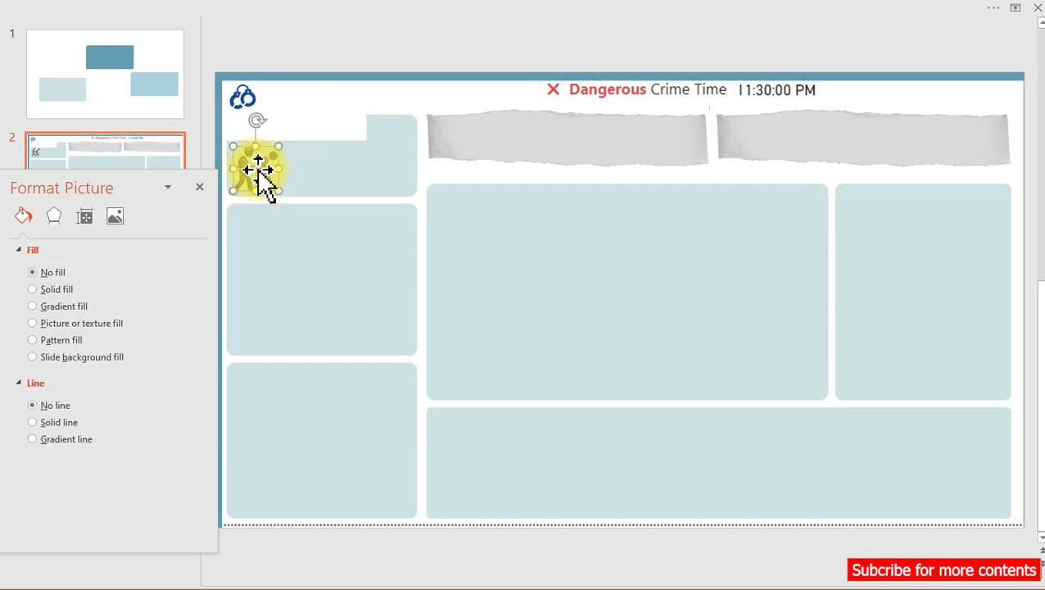
Place copies of the white title strip at the upper edges of the second and third side cards, widening the third card's strip.
{"action": "left_click", "coordinate": [334, 123]}
{"action": "left_click_drag", "start_coordinate": [335, 123], "coordinate": [323, 213]}
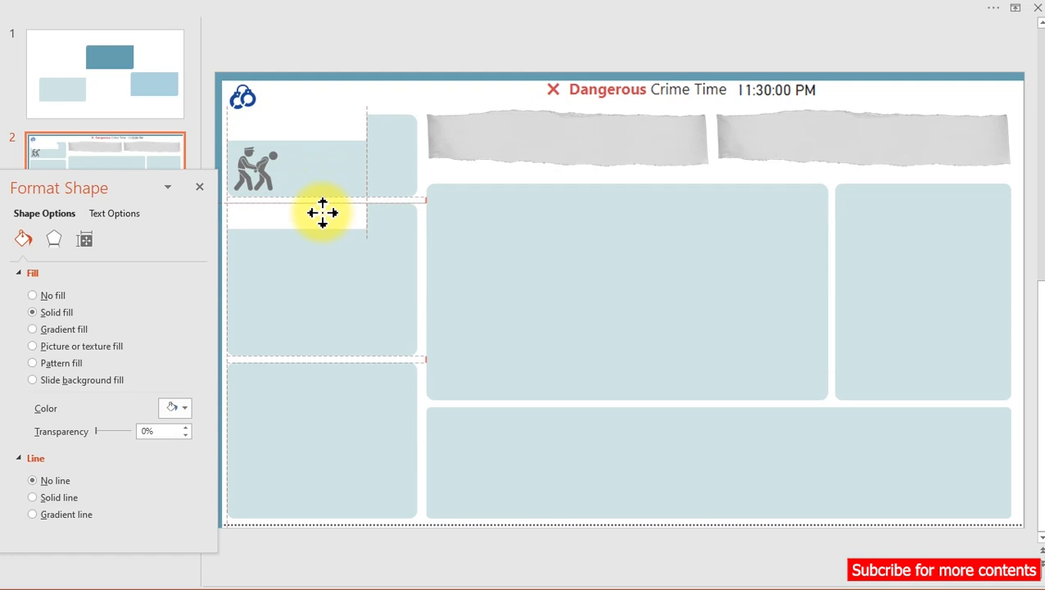
{"action": "left_click_drag", "start_coordinate": [323, 213], "coordinate": [326, 229]}
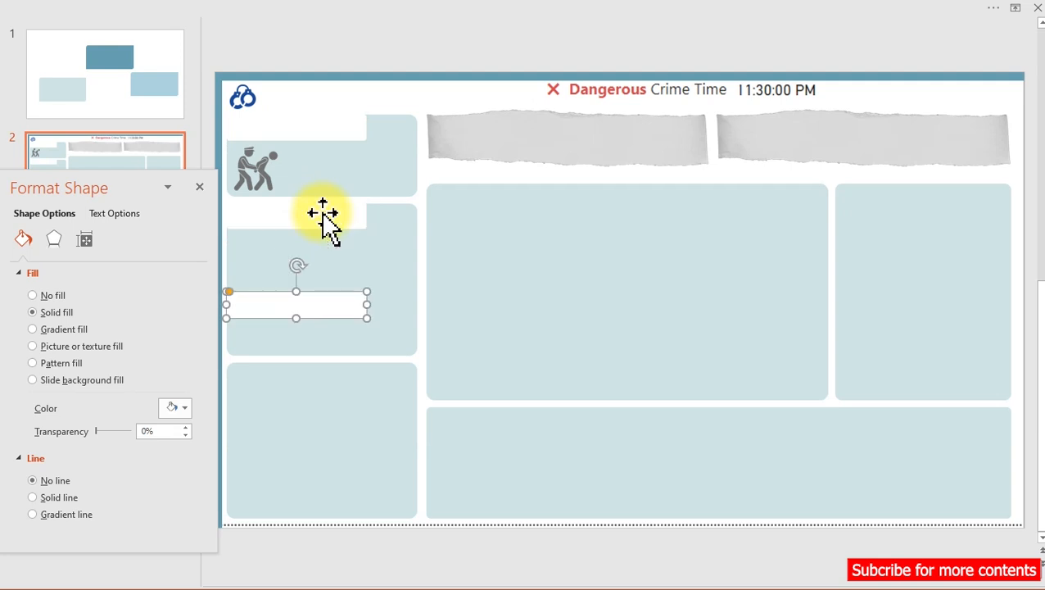
{"action": "left_click_drag", "start_coordinate": [305, 299], "coordinate": [307, 372]}
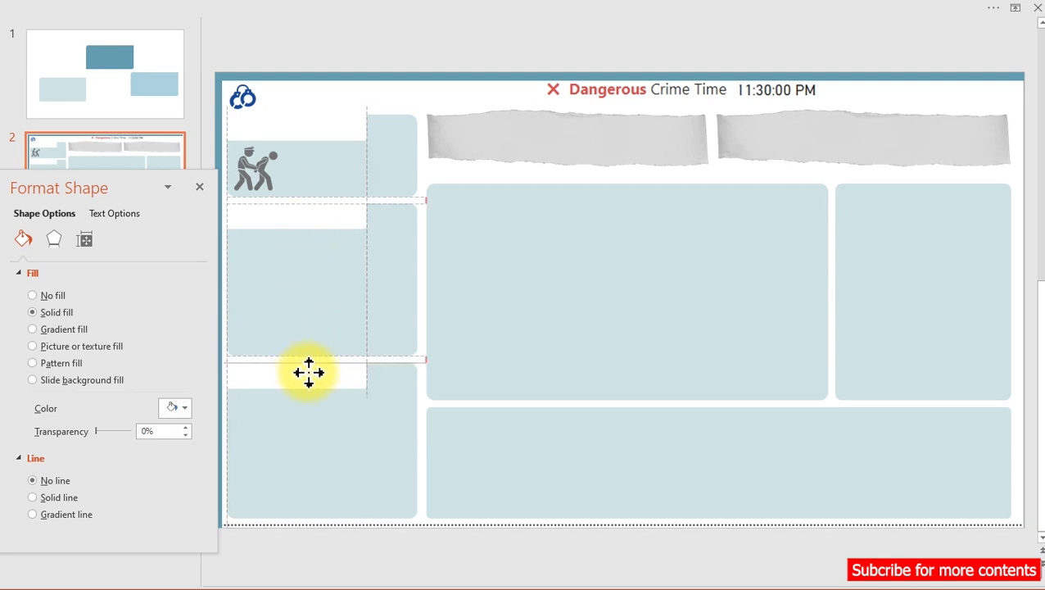
{"action": "left_click_drag", "start_coordinate": [308, 372], "coordinate": [307, 374]}
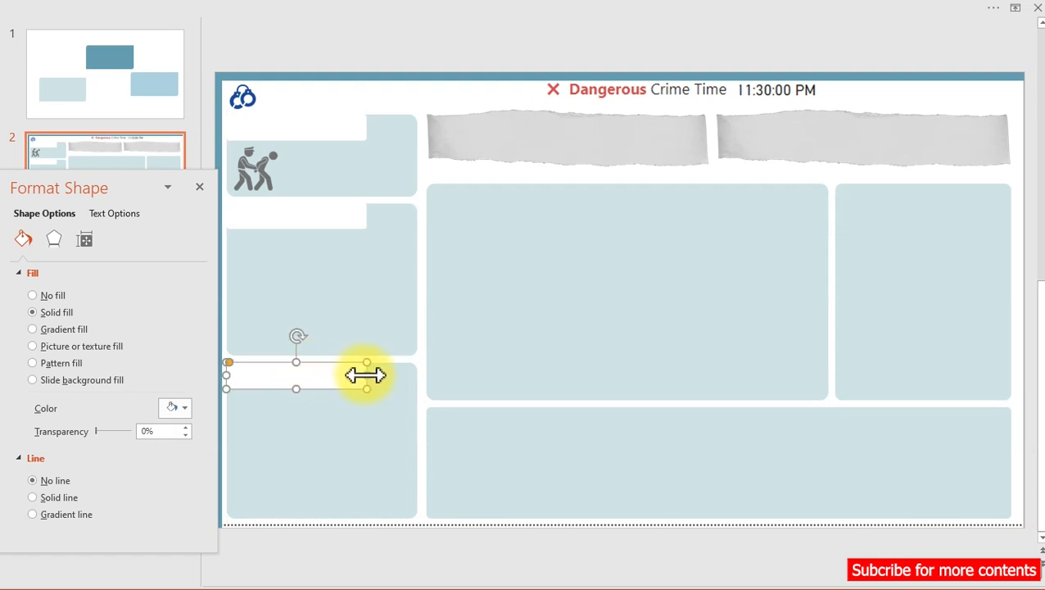
{"action": "key", "text": "Escape"}
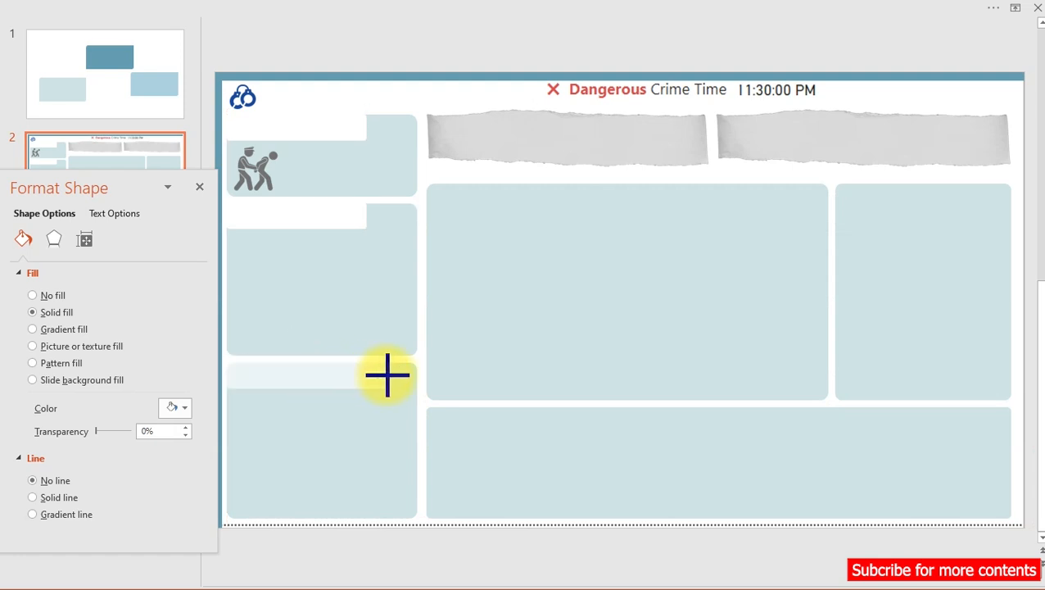
{"action": "left_click", "coordinate": [387, 376]}
Add wider copies of the white title strip along the upper edges of the wide lower card and the large central card.
{"action": "key", "text": "ctrl+d"}
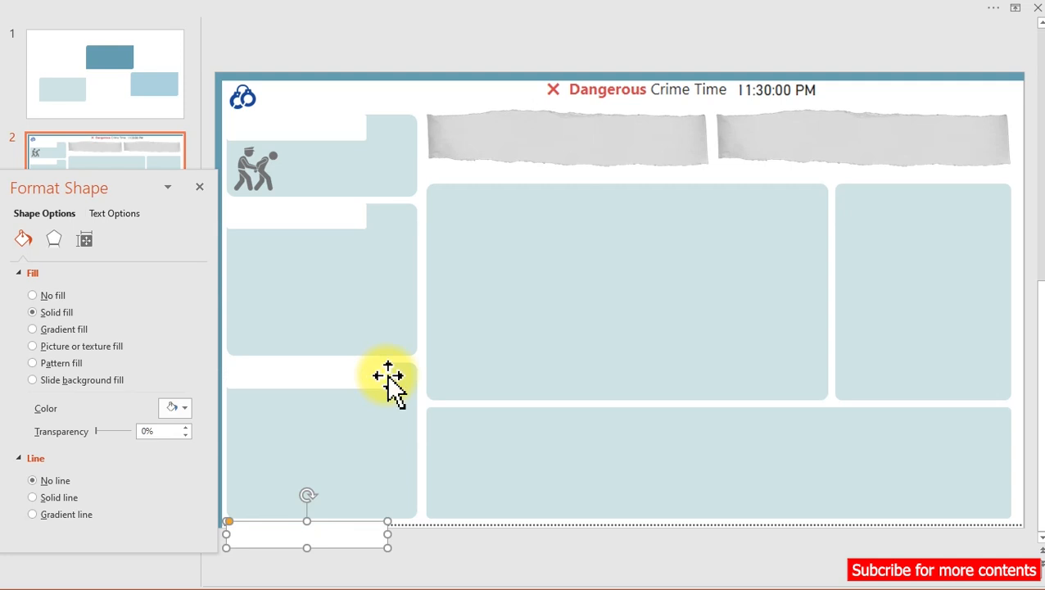
{"action": "left_click_drag", "start_coordinate": [340, 532], "coordinate": [646, 417]}
{"action": "key", "text": "ctrl+d"}
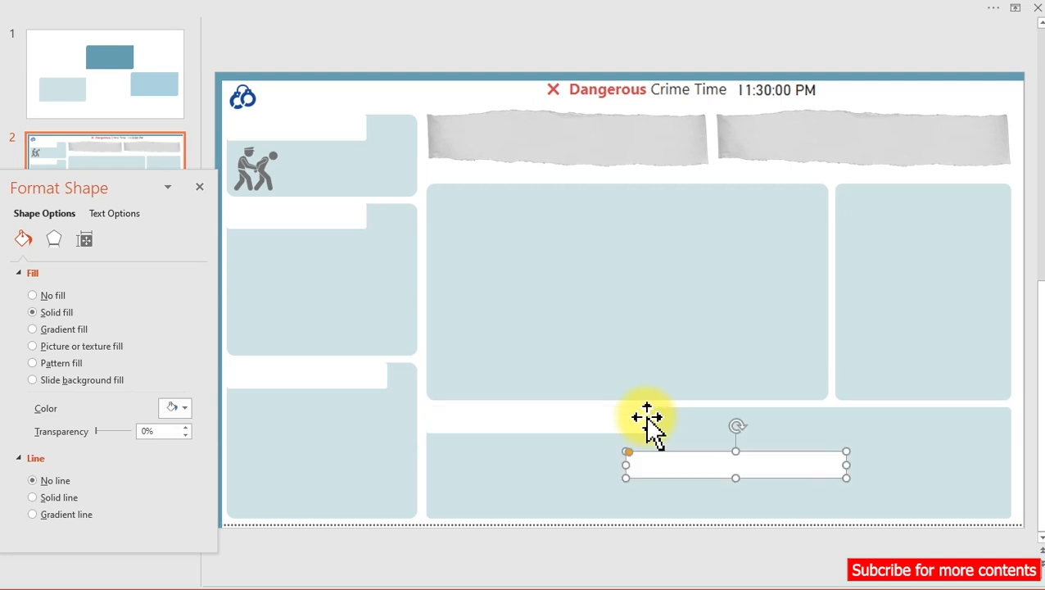
{"action": "left_click_drag", "start_coordinate": [696, 455], "coordinate": [498, 181]}
{"action": "key", "text": "ctrl+Up"}
{"action": "key", "text": "ctrl+Up"}
{"action": "key", "text": "ctrl+Up"}
{"action": "key", "text": "ctrl+Up"}
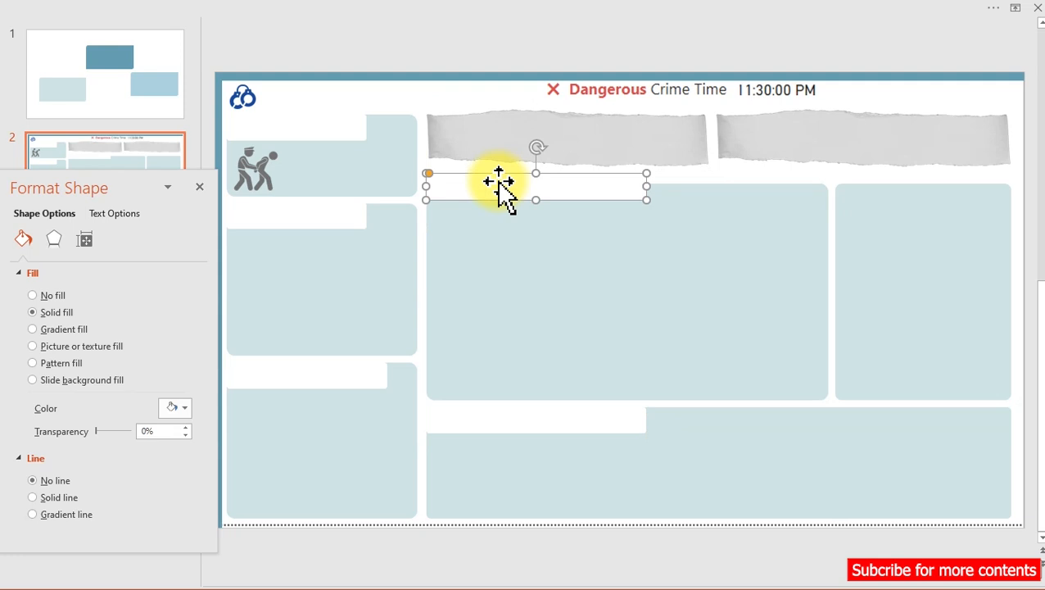
{"action": "key", "text": "ctrl+Down"}
{"action": "key", "text": "ctrl+Down"}
{"action": "key", "text": "ctrl+Down"}
Copy the white title strip to the upper edge of the tall right-hand card and narrow it to leave the card's far corner uncovered.
{"action": "left_click_drag", "start_coordinate": [505, 184], "coordinate": [927, 280]}
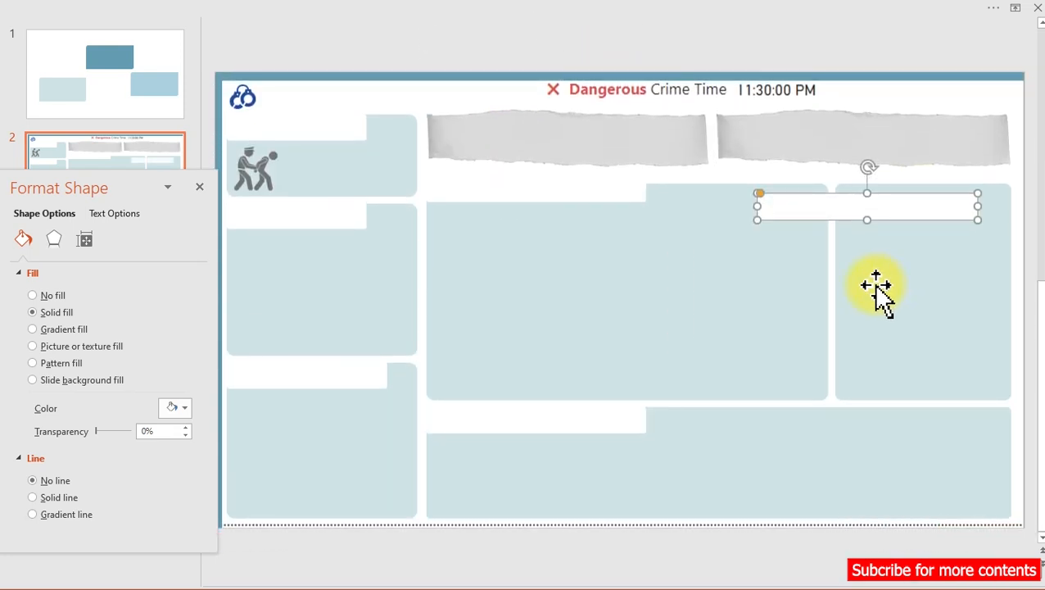
{"action": "left_click_drag", "start_coordinate": [756, 212], "coordinate": [874, 197]}
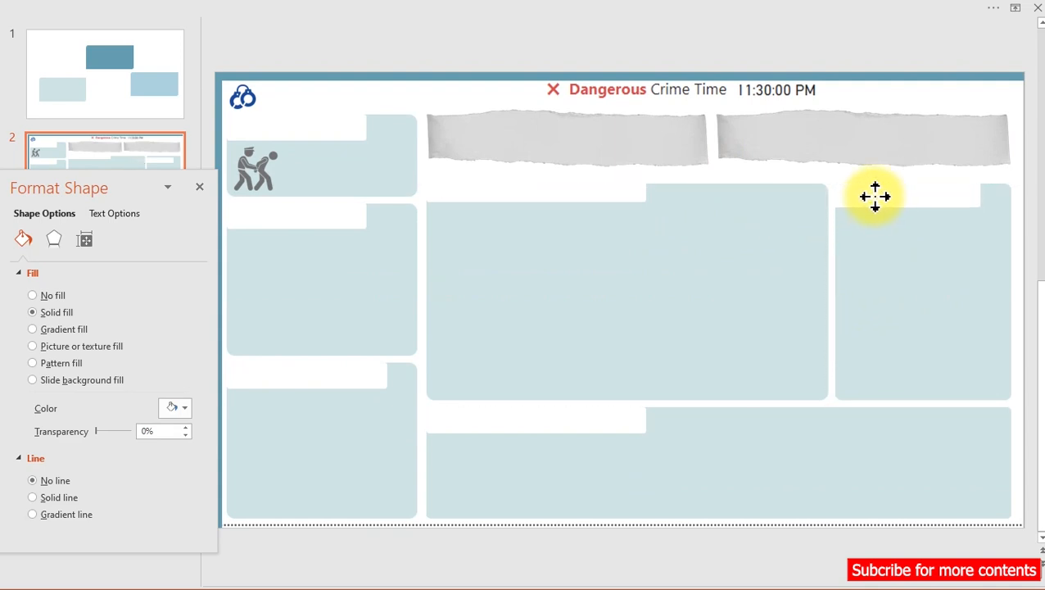
{"action": "left_click", "coordinate": [874, 197]}
{"action": "left_click_drag", "start_coordinate": [974, 192], "coordinate": [966, 193]}
{"action": "left_click", "coordinate": [948, 100]}
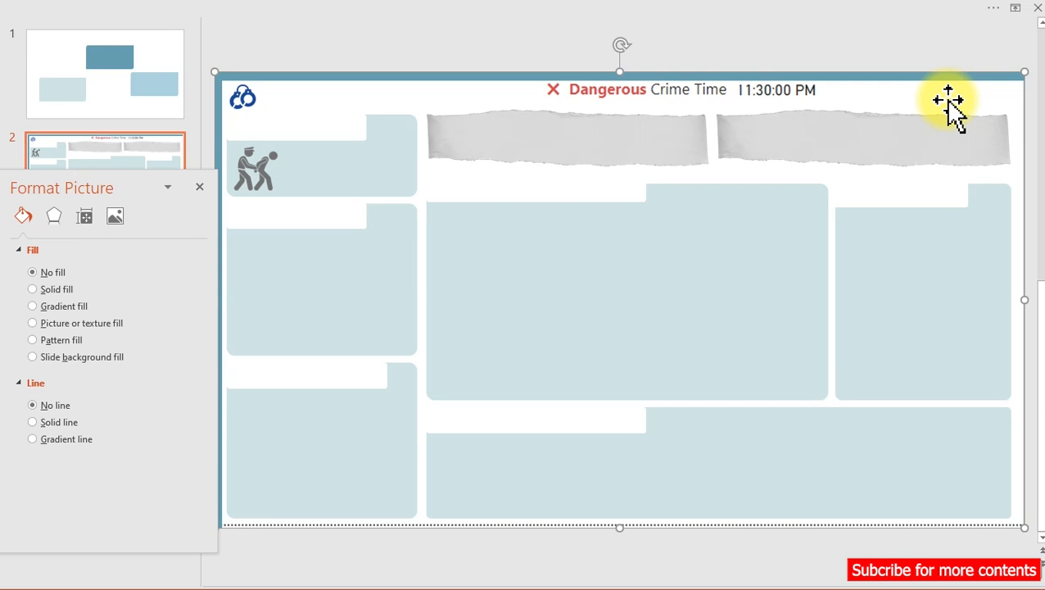
Round the corners of the white title strips on the tall right-hand card and the large central card.
{"action": "left_click", "coordinate": [900, 197]}
{"action": "key", "text": "Escape"}
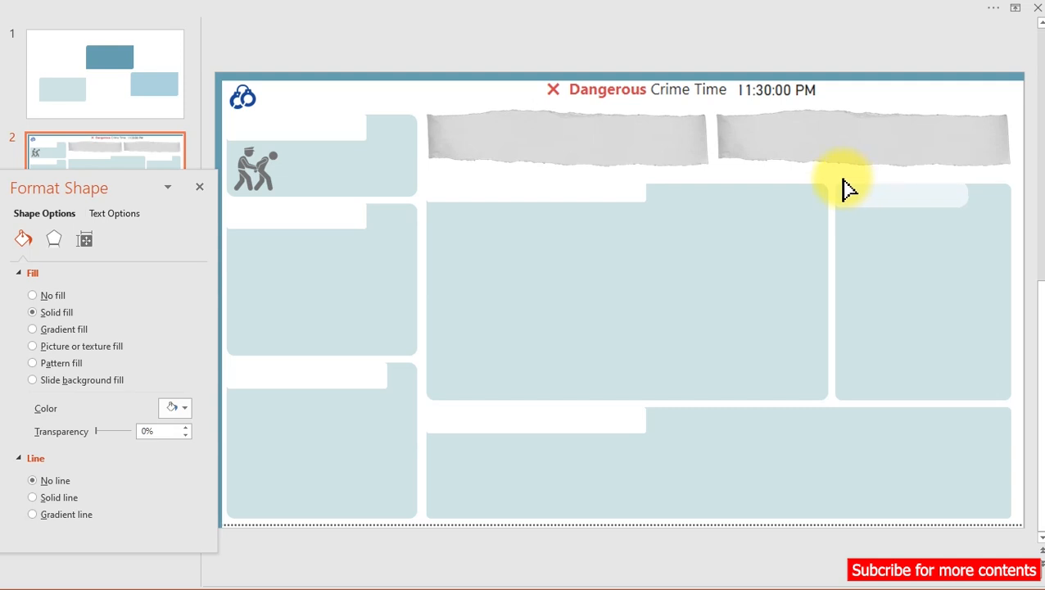
{"action": "left_click", "coordinate": [849, 188]}
{"action": "left_click", "coordinate": [457, 195]}
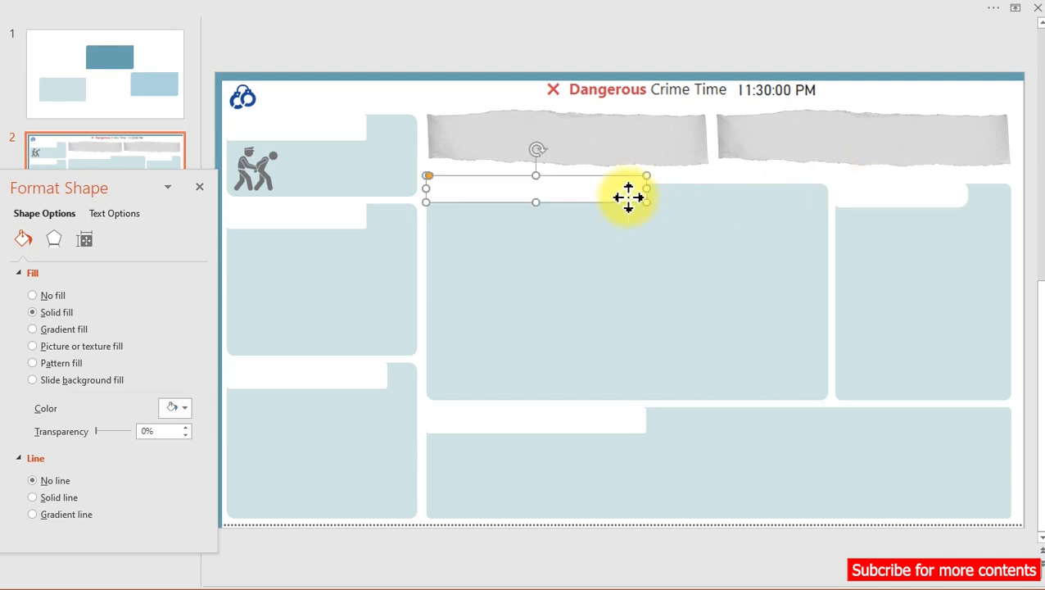
{"action": "key", "text": "Escape"}
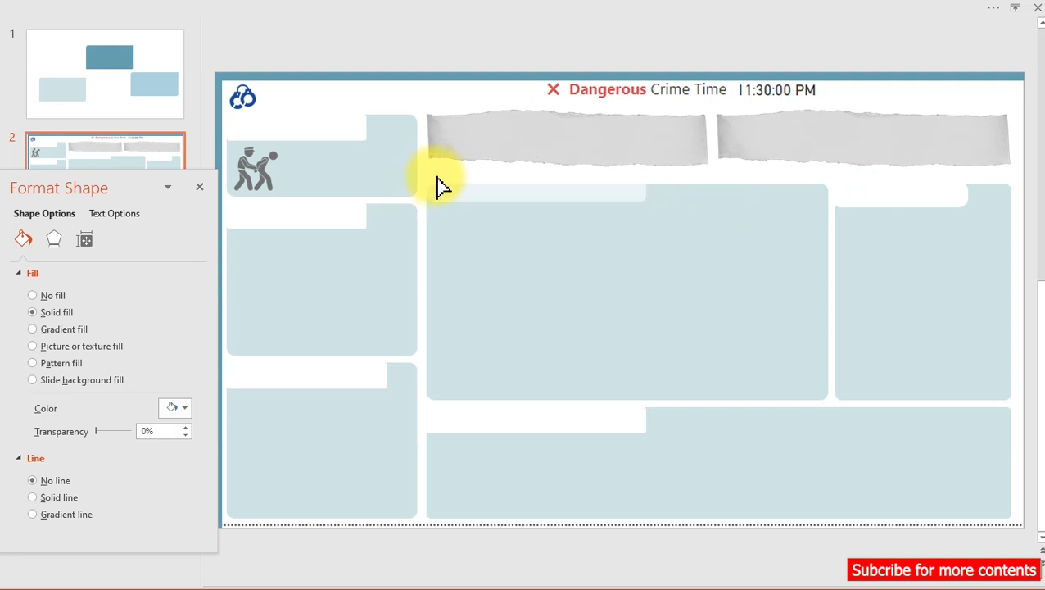
{"action": "left_click", "coordinate": [442, 186]}
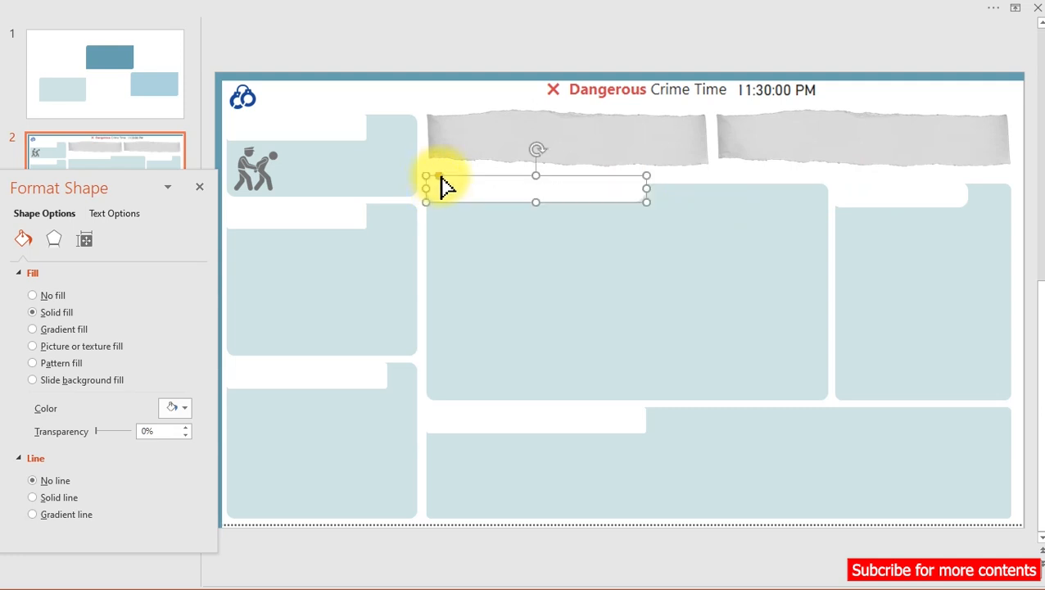
Round the corners of the white title strips on the second and uppermost side cards, and nudge the uppermost strip slightly upward.
{"action": "left_click", "coordinate": [295, 226]}
{"action": "key", "text": "Escape"}
{"action": "left_click", "coordinate": [244, 215]}
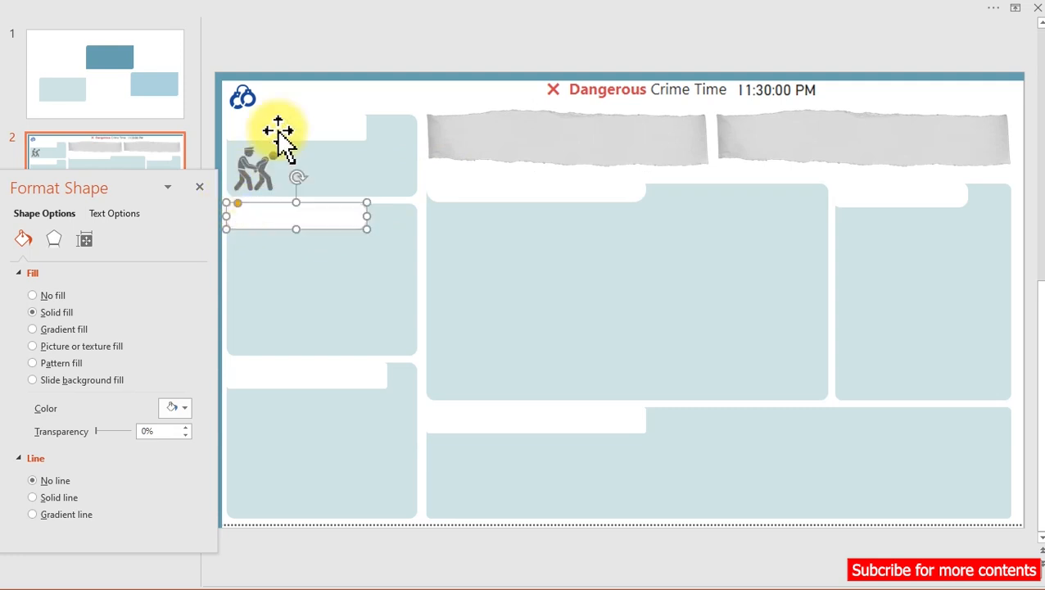
{"action": "left_click", "coordinate": [285, 131]}
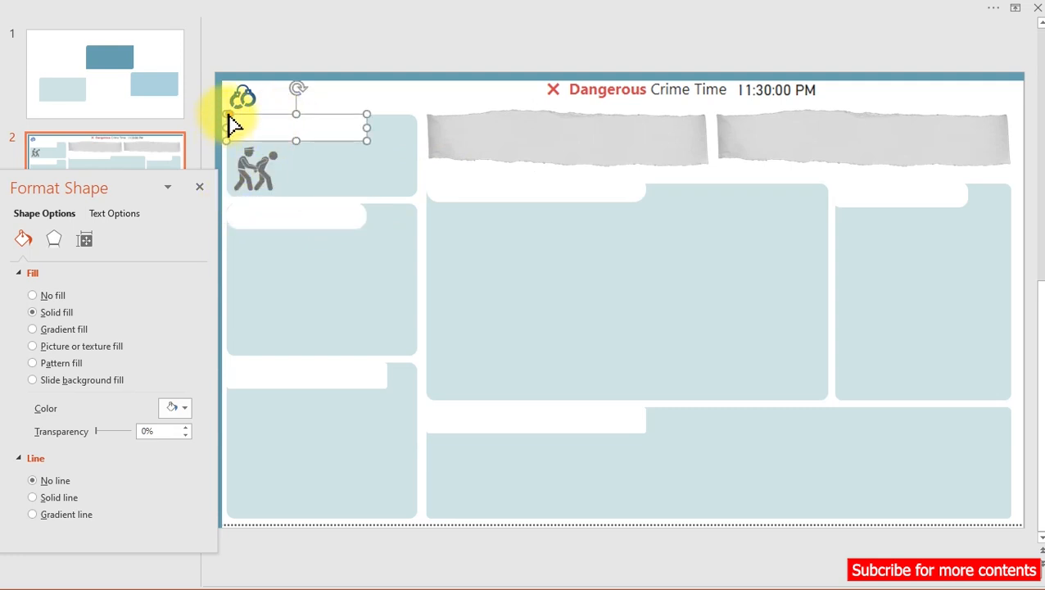
{"action": "key", "text": "Escape"}
{"action": "left_click", "coordinate": [240, 124]}
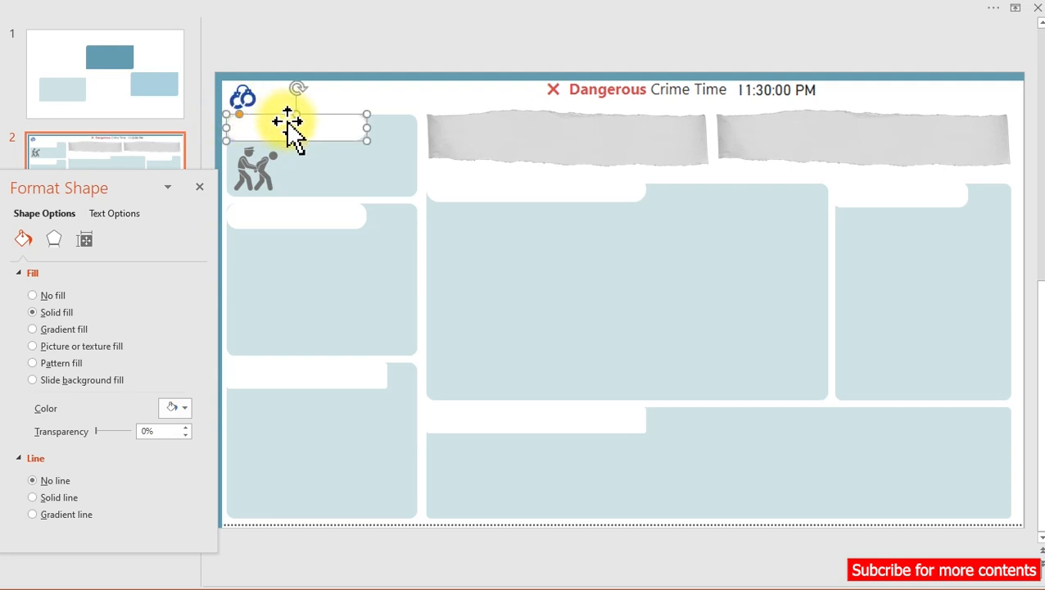
{"action": "key", "text": "Up"}
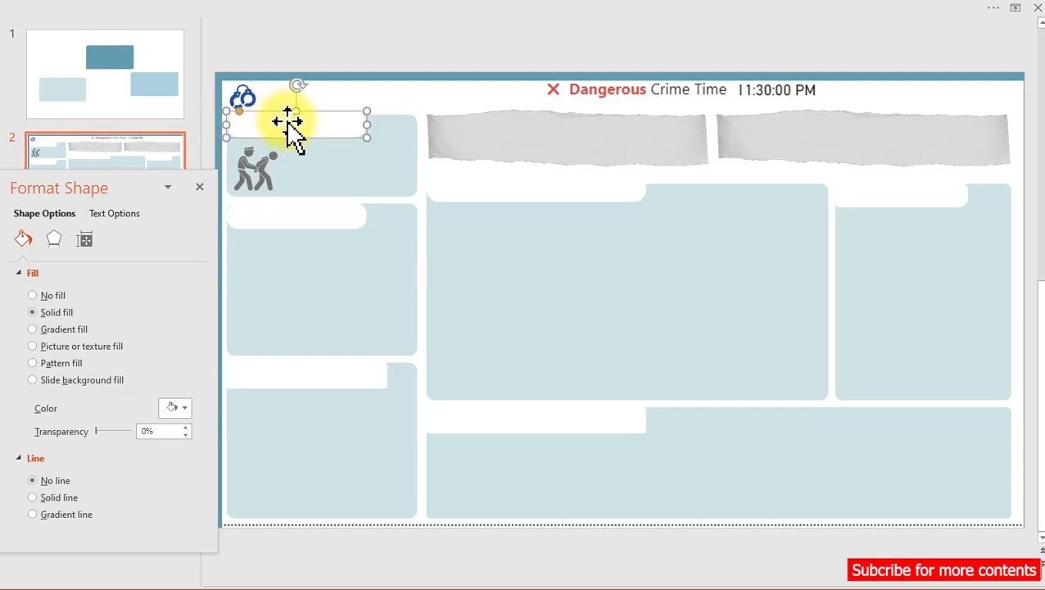
Round the corners of the white title strip on the lowest side card and nudge the strip slightly upward.
{"action": "left_click", "coordinate": [333, 379]}
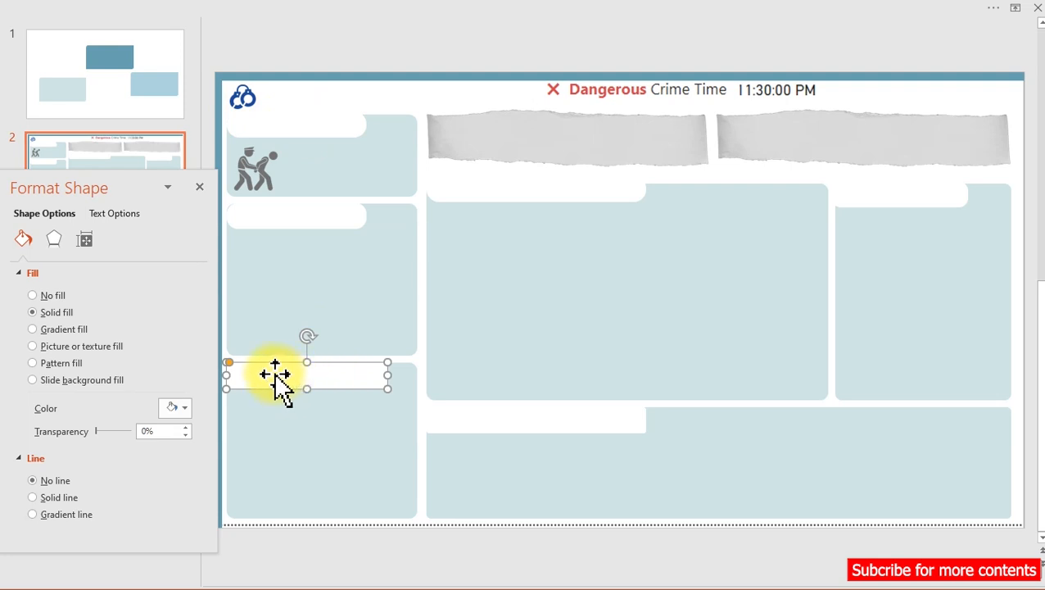
{"action": "left_click_drag", "start_coordinate": [229, 374], "coordinate": [231, 366]}
{"action": "key", "text": "ctrl+Up"}
{"action": "key", "text": "ctrl+Up"}
{"action": "key", "text": "ctrl+Up"}
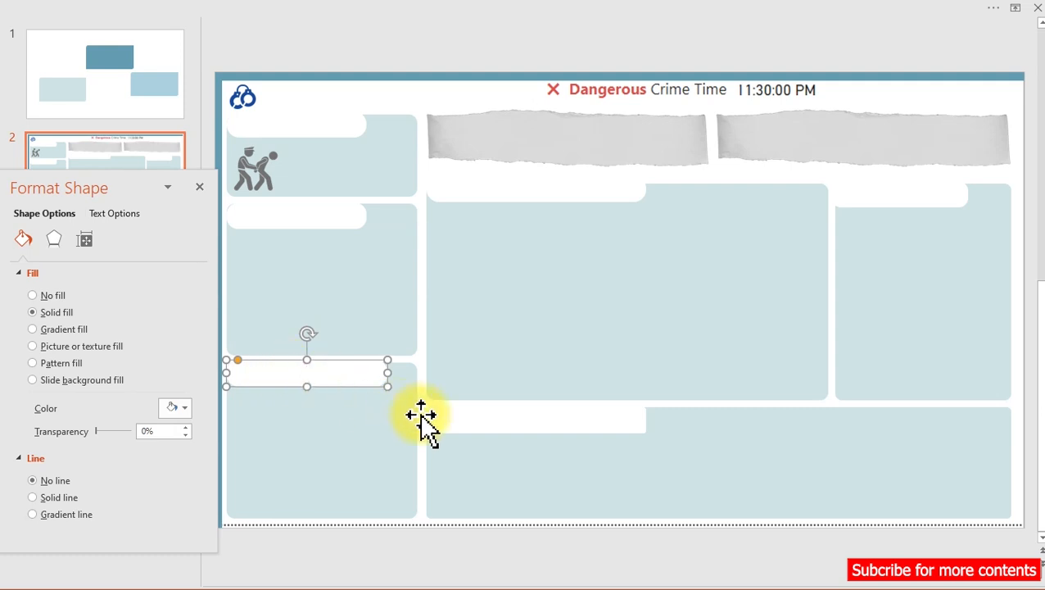
Round the corners of the white title strip on the wide lower card and shift it slightly upward.
{"action": "left_click", "coordinate": [473, 426]}
{"action": "left_click_drag", "start_coordinate": [438, 419], "coordinate": [439, 417]}
{"action": "key", "text": "ctrl+Up"}
{"action": "key", "text": "ctrl+Up"}
{"action": "key", "text": "ctrl+Up"}
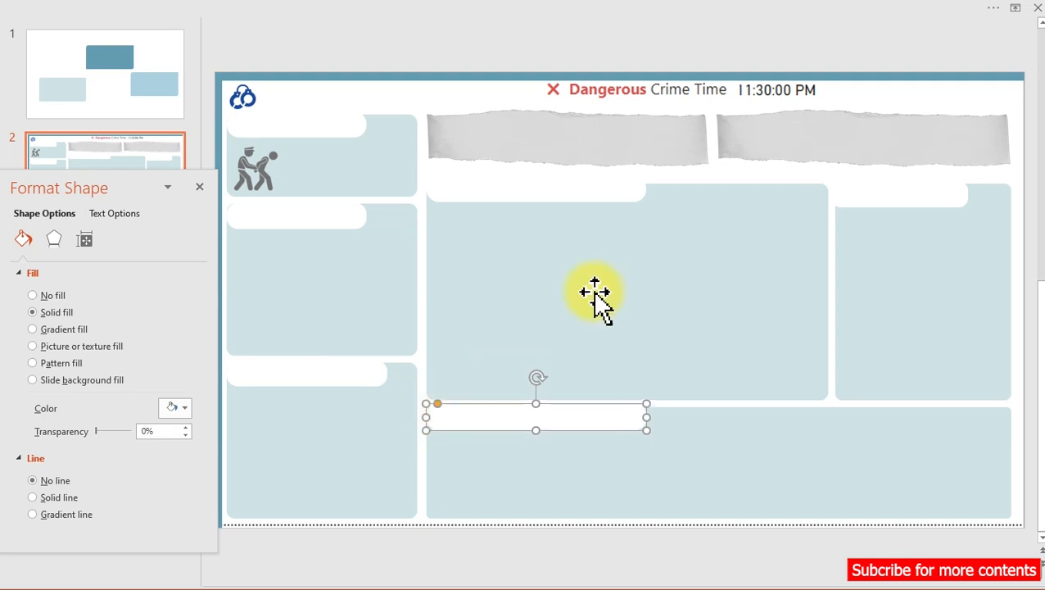
Delete the full-slide reference picture containing the Dangerous Crime Time heading.
{"action": "left_click", "coordinate": [901, 97]}
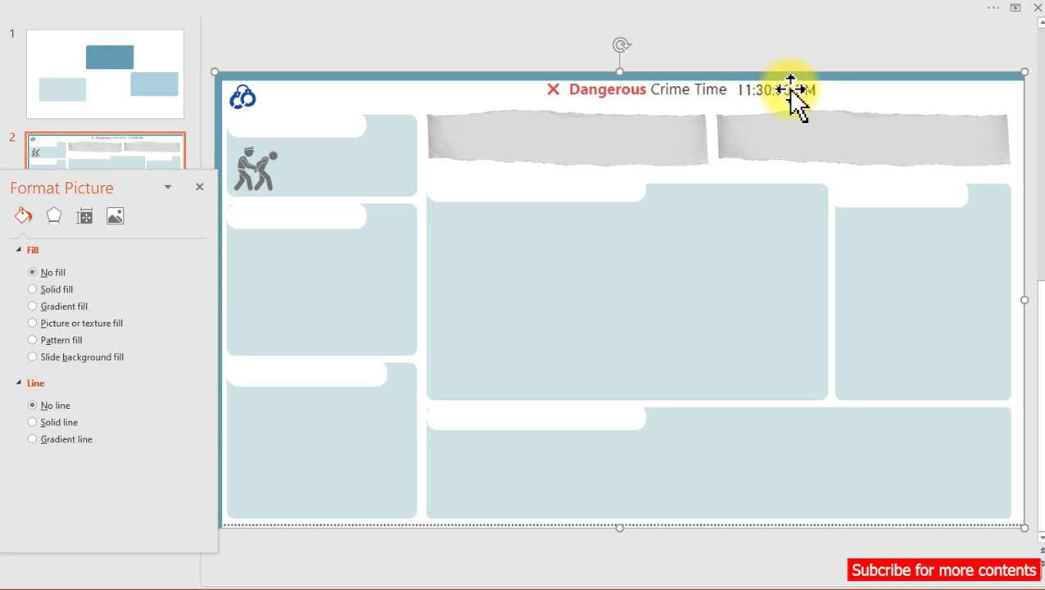
{"action": "left_click_drag", "start_coordinate": [790, 88], "coordinate": [812, 113]}
{"action": "key", "text": "Delete"}
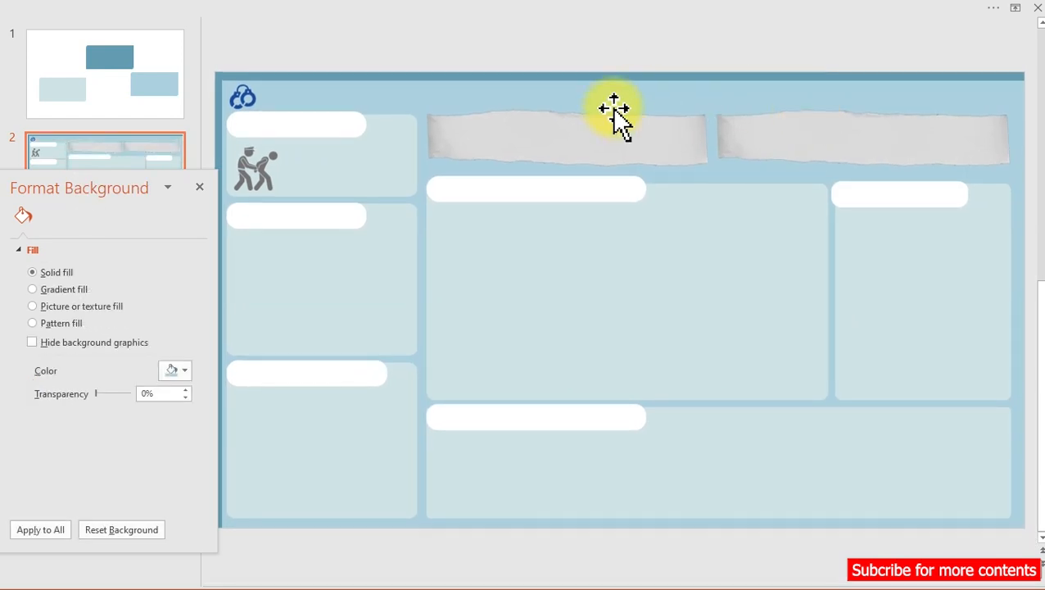
Fill all six white title strips with the slide background's light blue, sampled with the Eyedropper.
{"action": "left_click", "coordinate": [525, 193]}
{"action": "left_click", "coordinate": [333, 211], "text": "shift"}
{"action": "left_click", "coordinate": [325, 140], "text": "ctrl"}
{"action": "left_click_drag", "start_coordinate": [325, 140], "coordinate": [351, 131]}
{"action": "left_click", "coordinate": [385, 135], "text": "ctrl"}
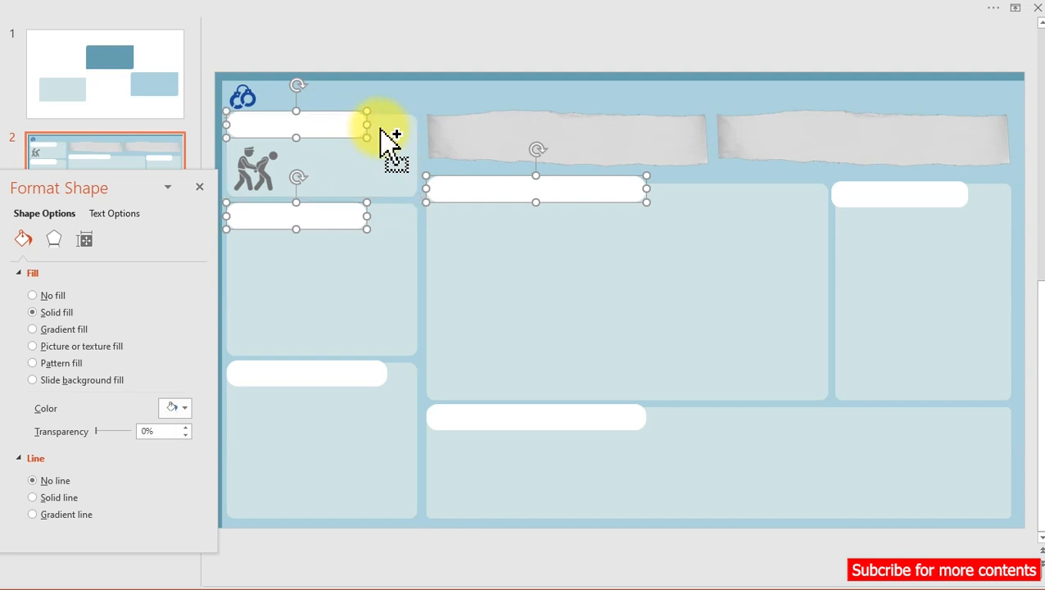
{"action": "left_click", "coordinate": [301, 377], "text": "ctrl"}
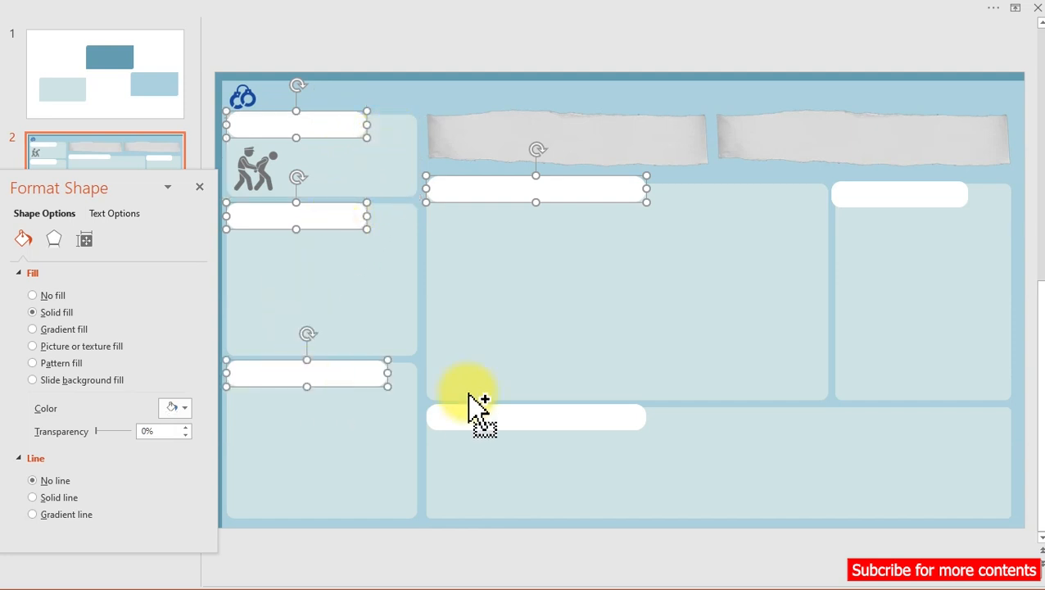
{"action": "left_click", "coordinate": [496, 415], "text": "ctrl"}
{"action": "left_click", "coordinate": [913, 193], "text": "ctrl"}
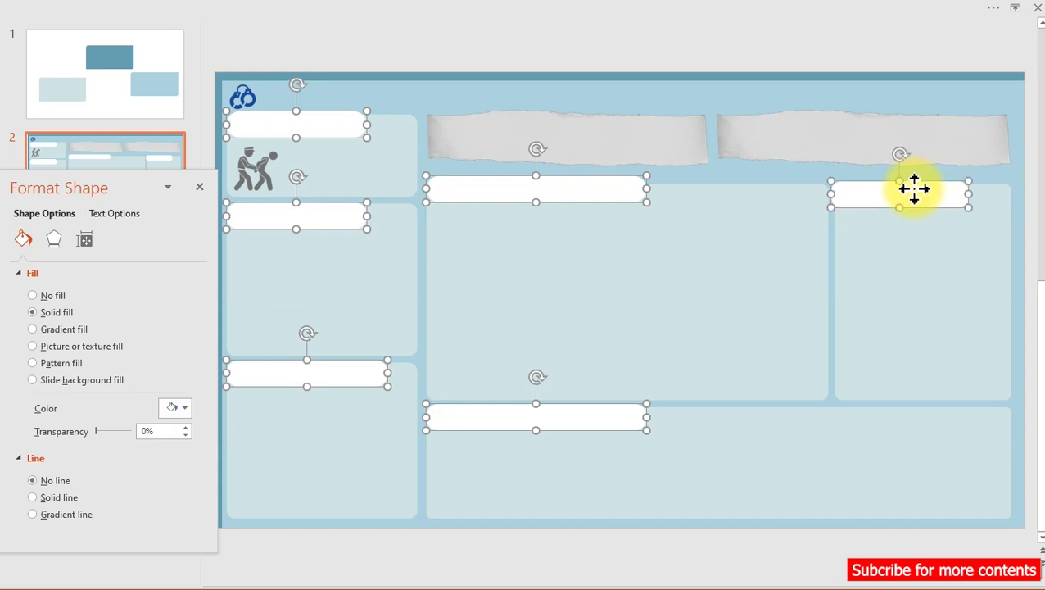
{"action": "left_click", "coordinate": [183, 410]}
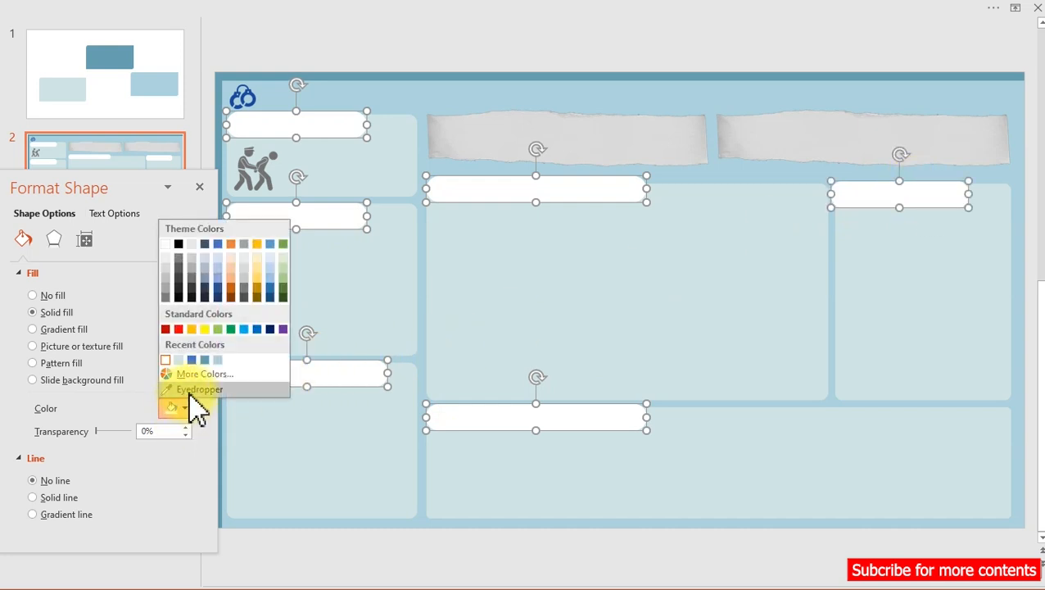
{"action": "left_click", "coordinate": [191, 393]}
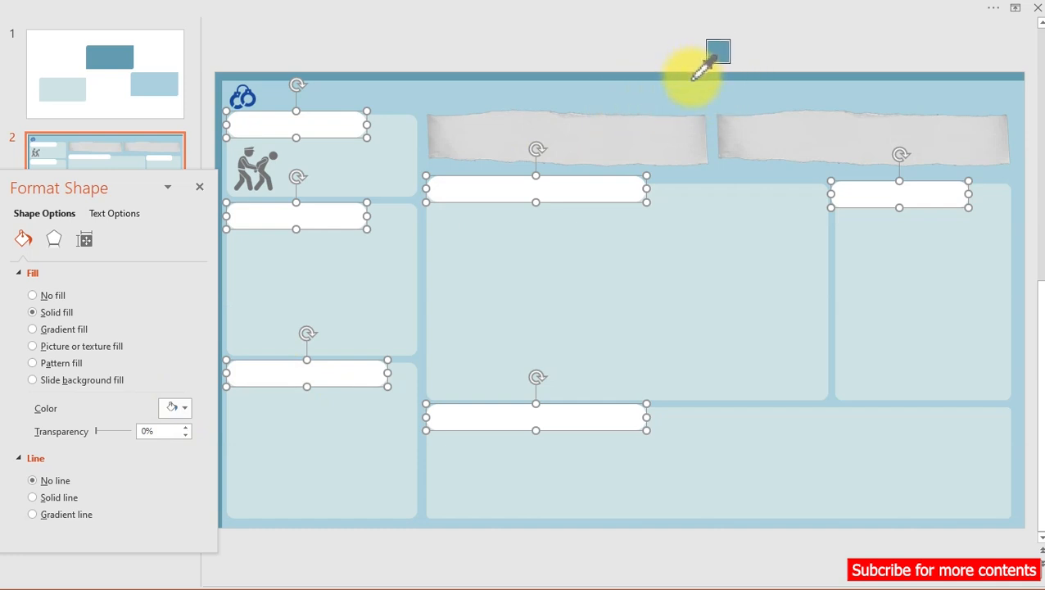
{"action": "left_click", "coordinate": [679, 95]}
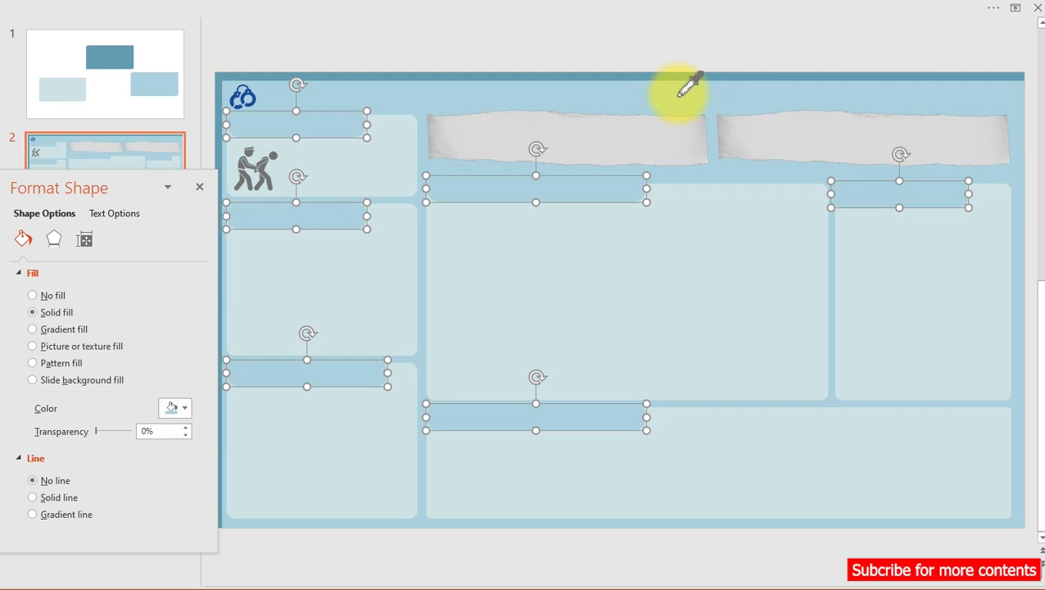
{"action": "left_click", "coordinate": [688, 104]}
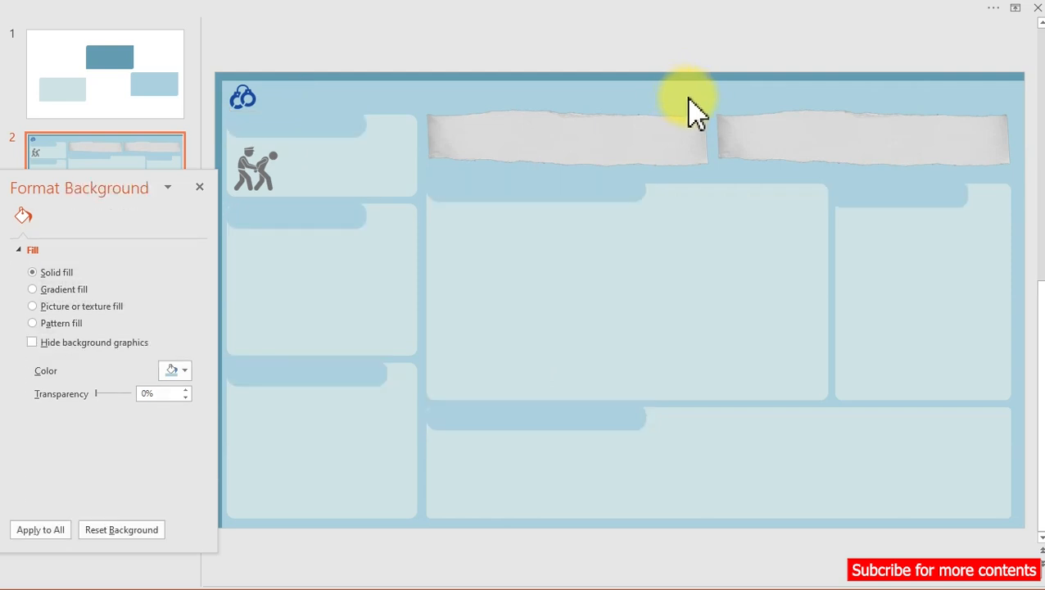
Nudge the title strip on the uppermost side card slightly to the left.
{"action": "left_click", "coordinate": [352, 123]}
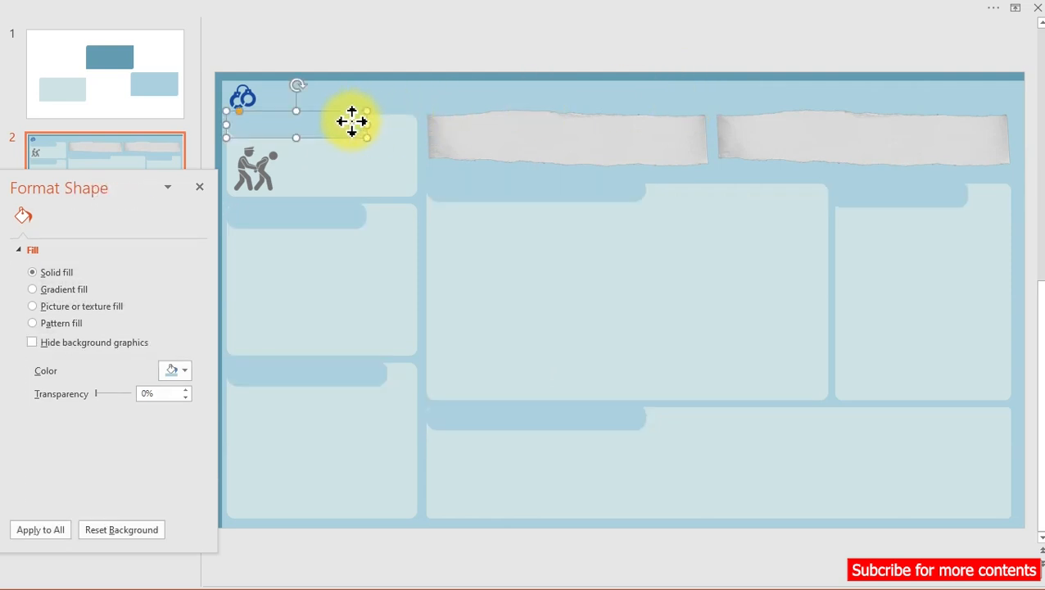
{"action": "key", "text": "Escape"}
{"action": "left_click", "coordinate": [238, 120]}
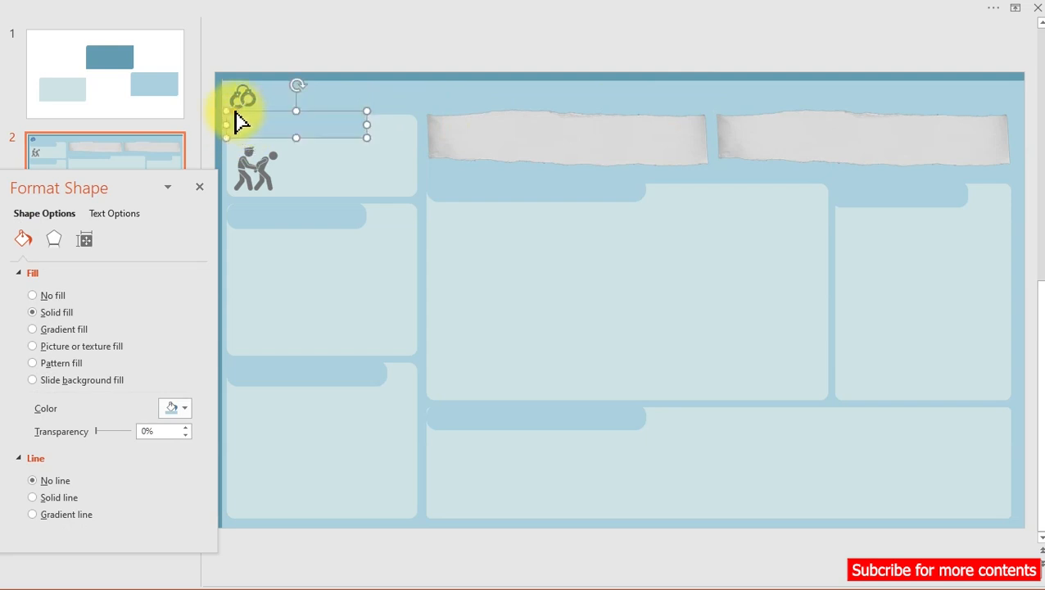
{"action": "key", "text": "Left"}
{"action": "key", "text": "Left"}
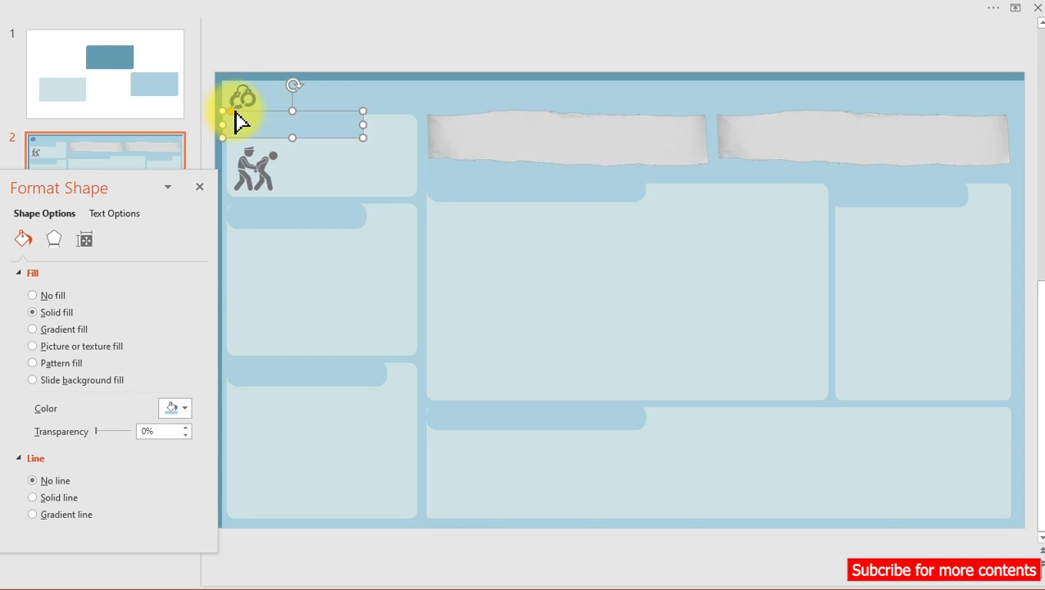
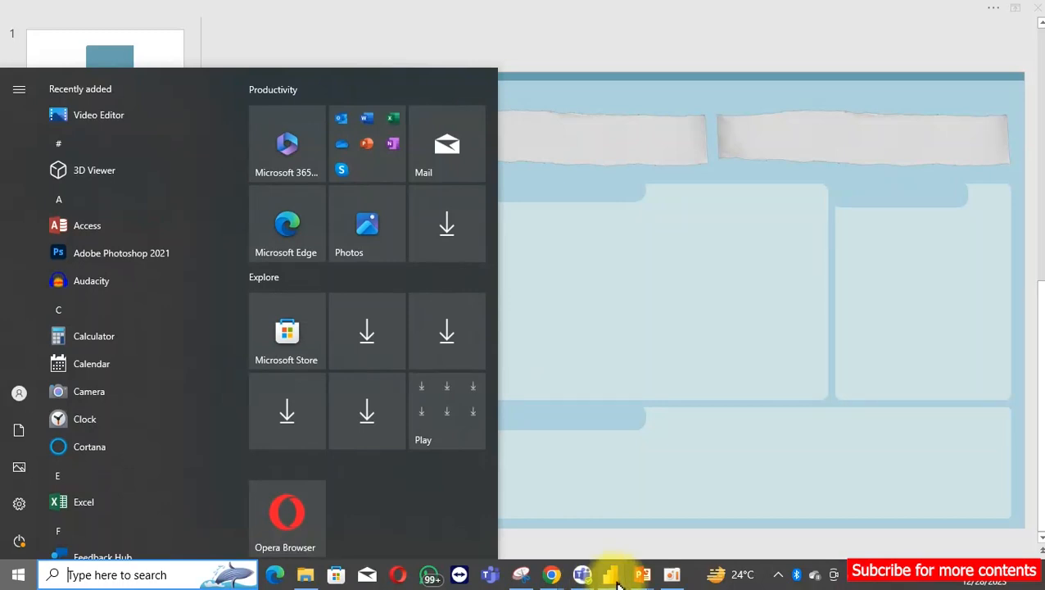
Switch to Power BI and set B1.png from the Crime Dashboard folder as the report page's canvas background with 0% transparency.
{"action": "left_click", "coordinate": [660, 542]}
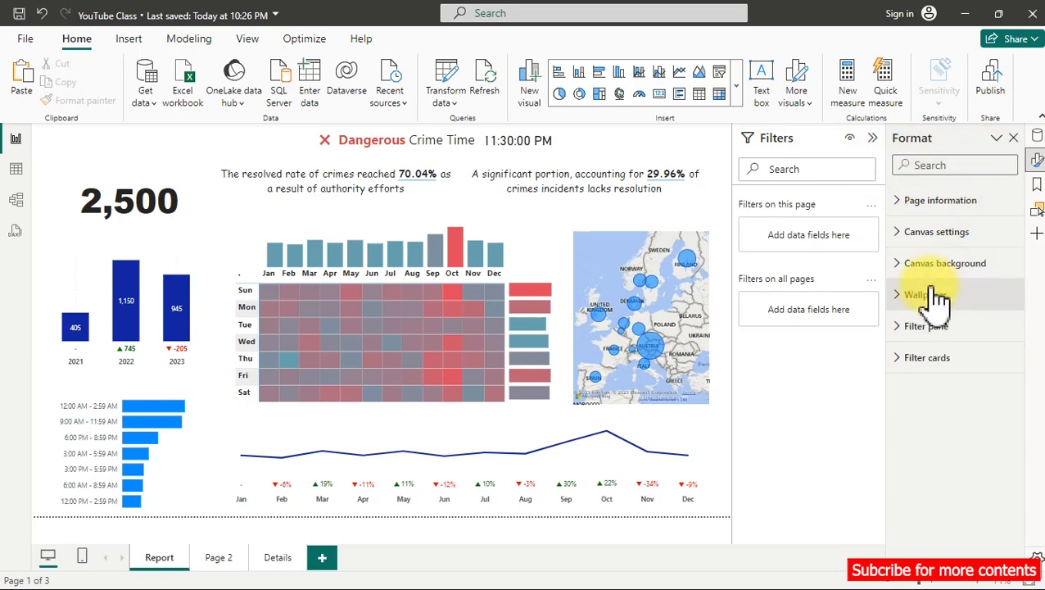
{"action": "left_click", "coordinate": [610, 270]}
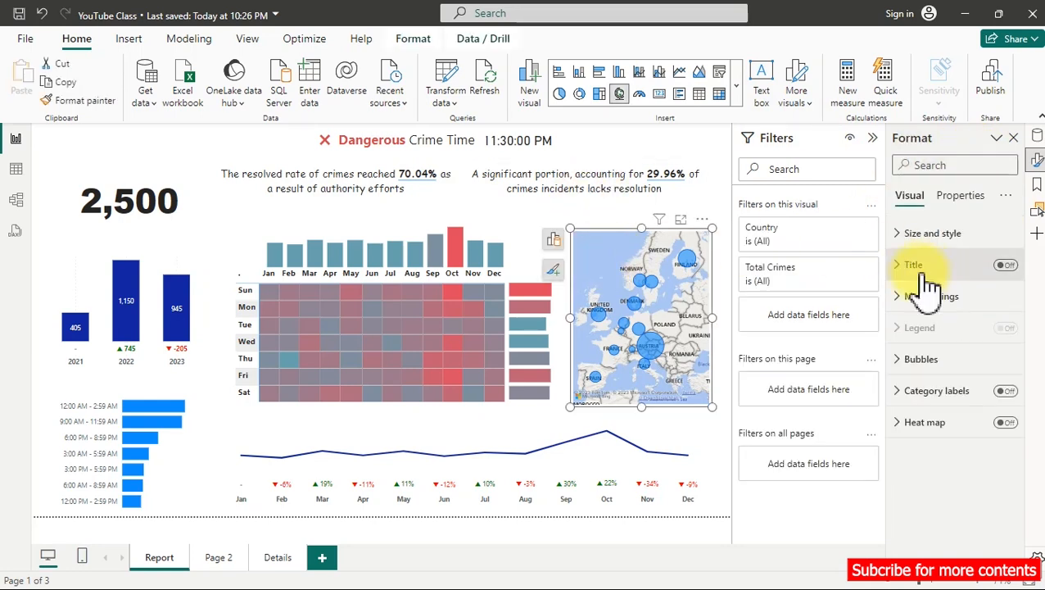
{"action": "left_click", "coordinate": [194, 150]}
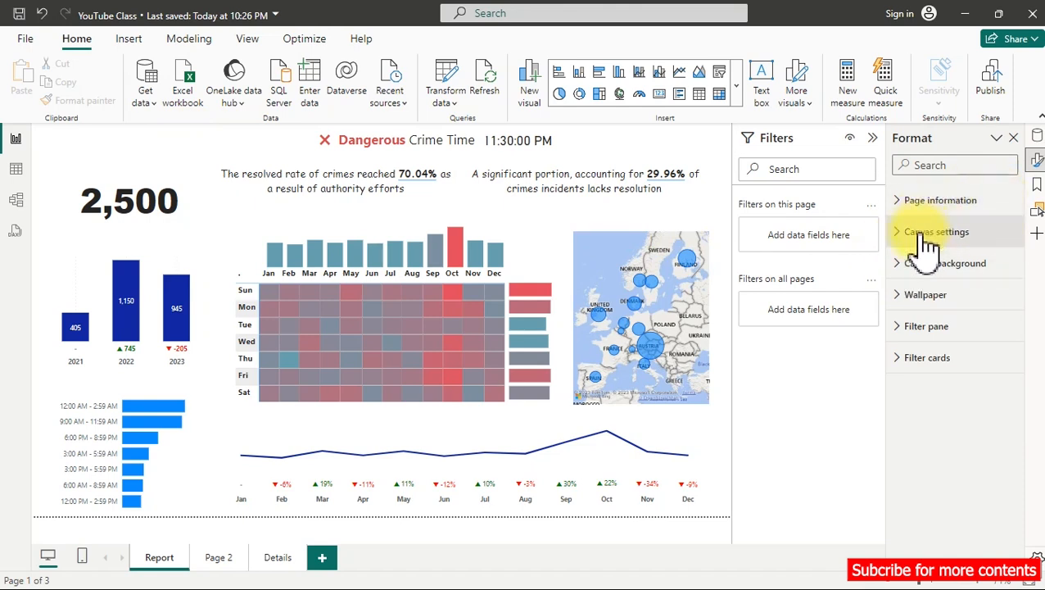
{"action": "left_click", "coordinate": [907, 262]}
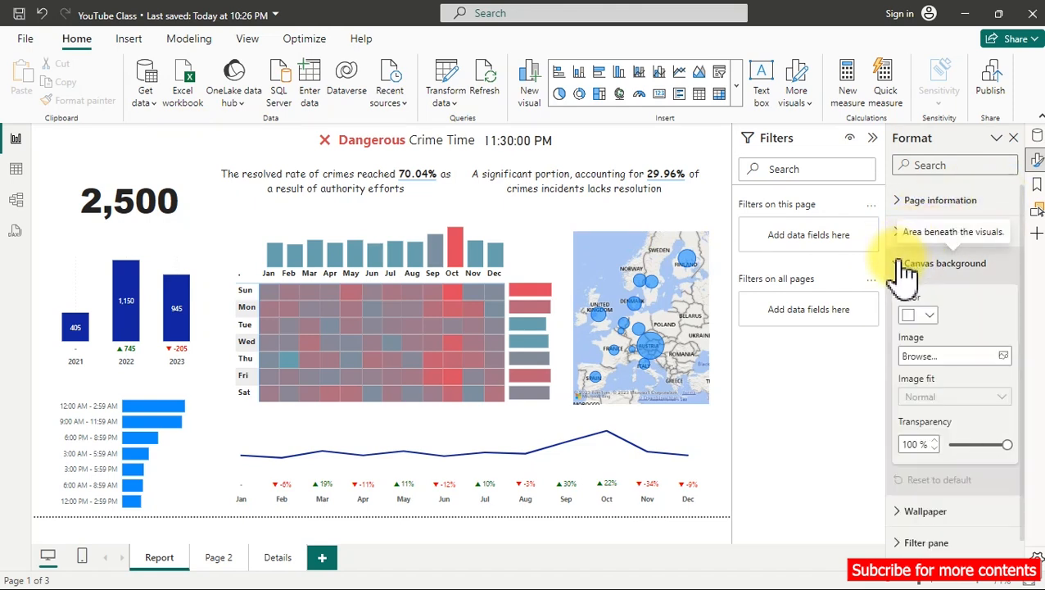
{"action": "left_click", "coordinate": [1001, 357]}
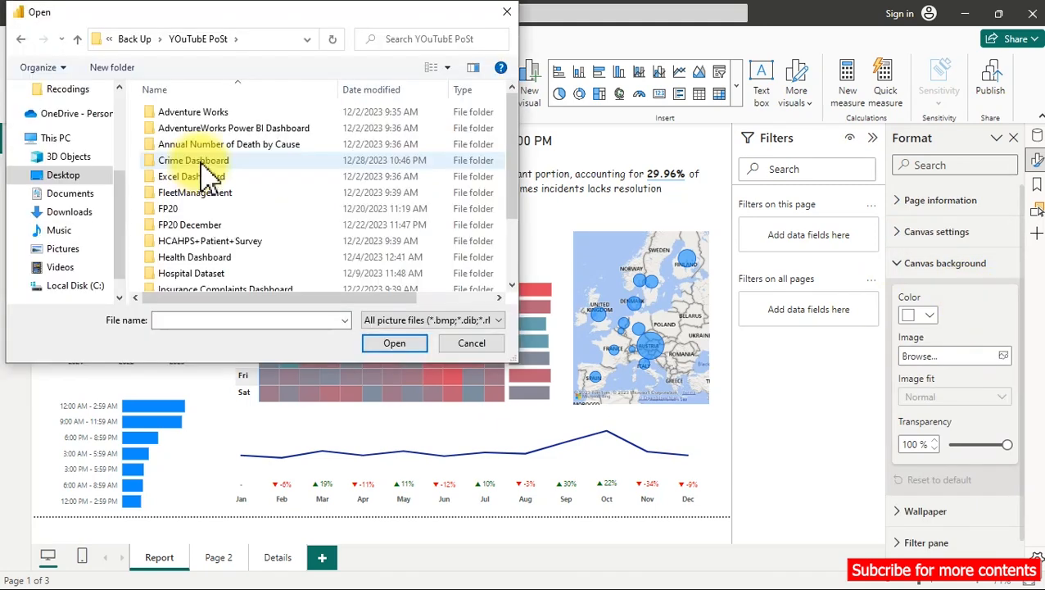
{"action": "double_click", "coordinate": [207, 164]}
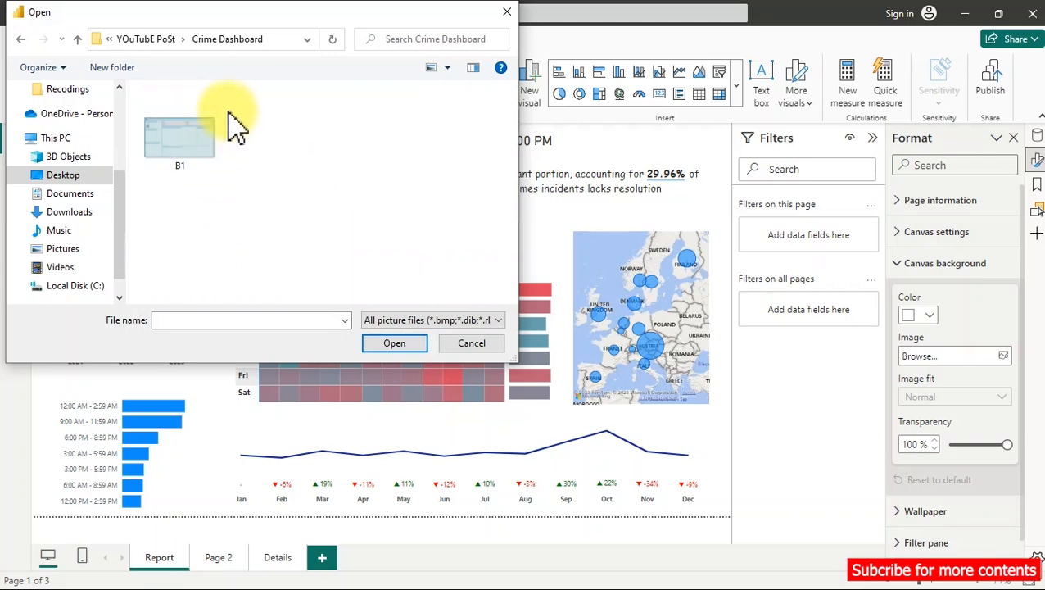
{"action": "left_click", "coordinate": [177, 168]}
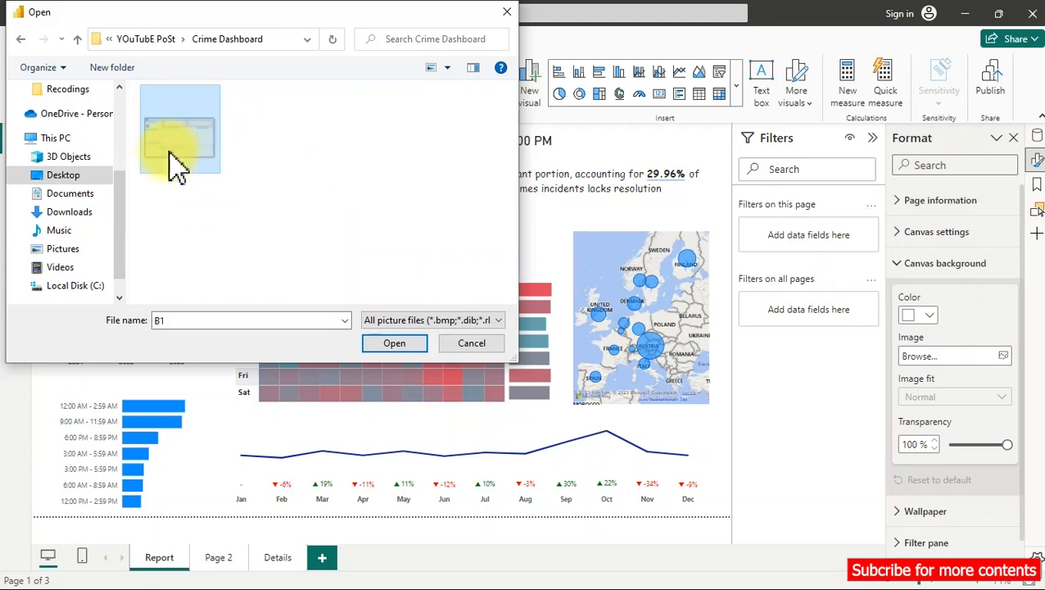
{"action": "left_click", "coordinate": [398, 344]}
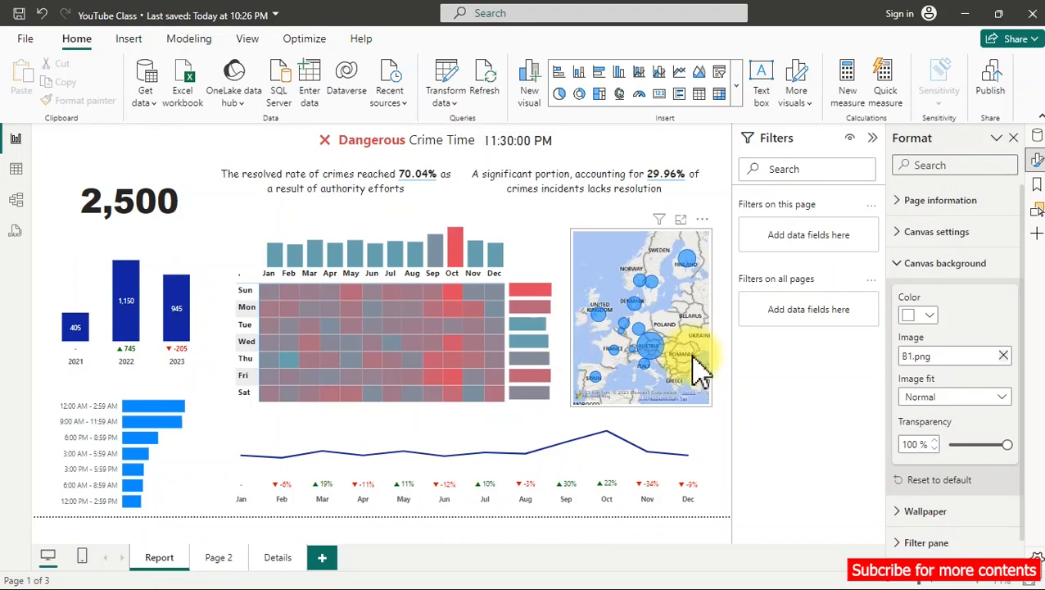
{"action": "left_click_drag", "start_coordinate": [1007, 440], "coordinate": [926, 443]}
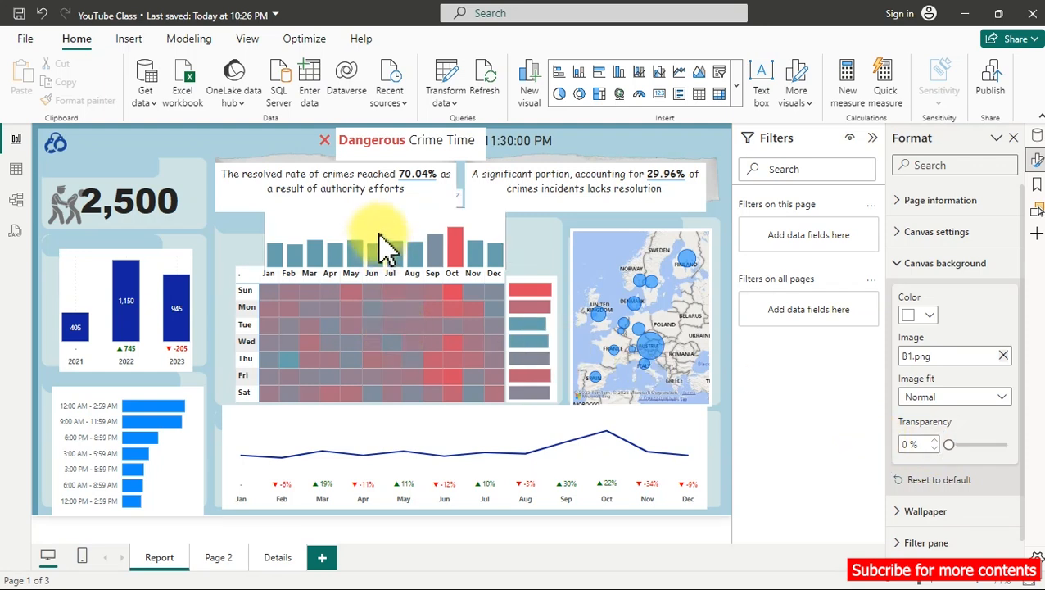
Turn off the backgrounds of the monthly column chart and the weekday bar chart beside the heatmap.
{"action": "left_click", "coordinate": [384, 246]}
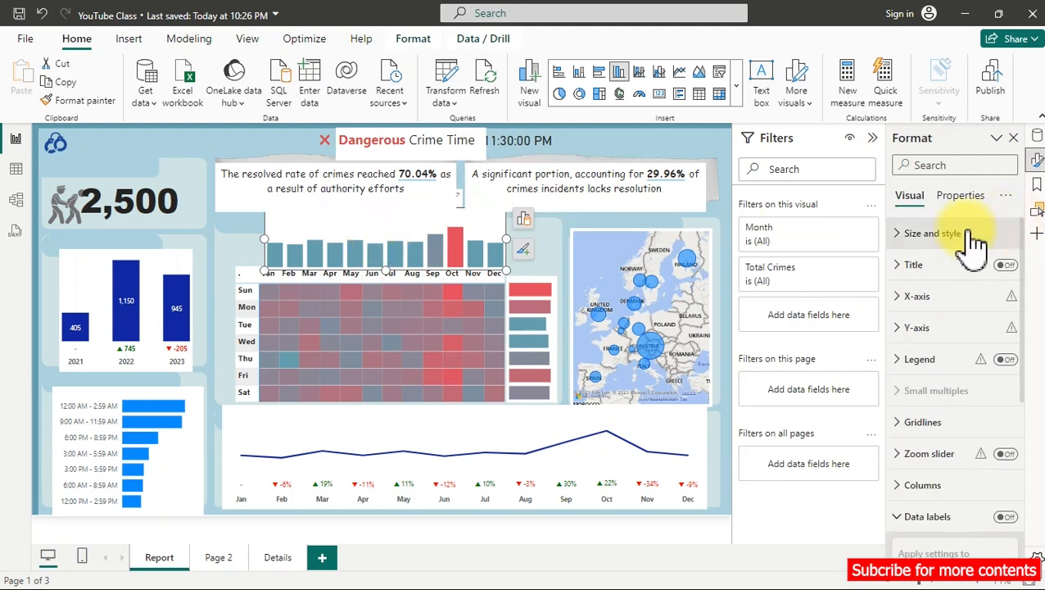
{"action": "left_click", "coordinate": [969, 235]}
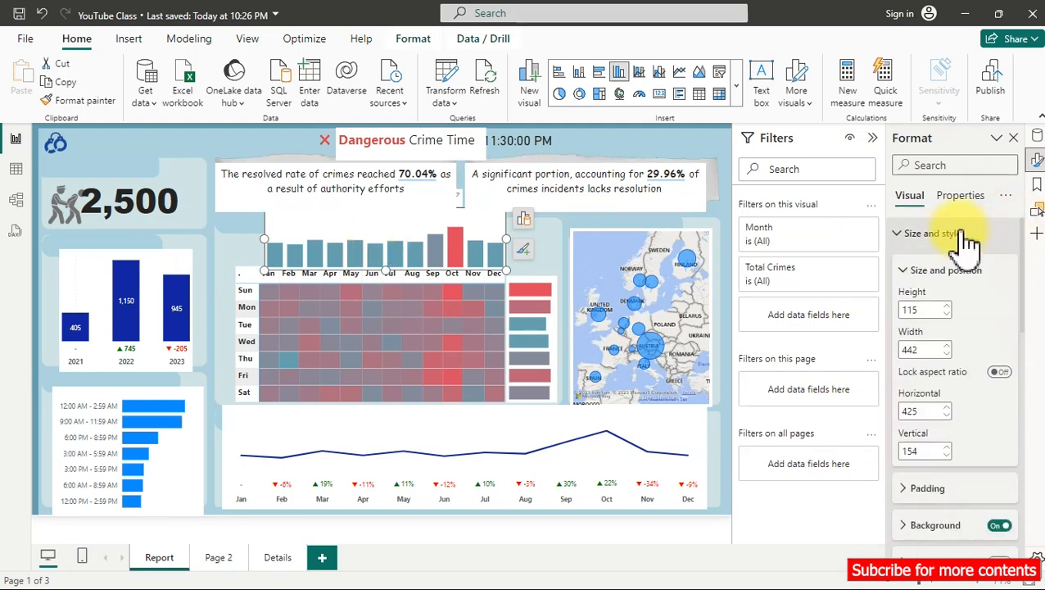
{"action": "left_click", "coordinate": [999, 525]}
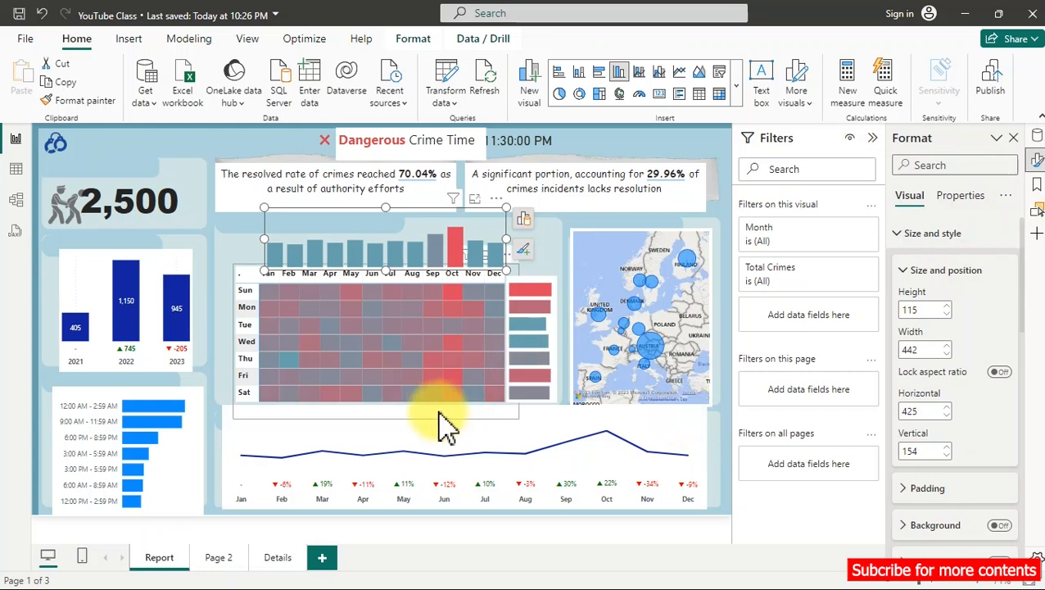
{"action": "left_click", "coordinate": [555, 319]}
{"action": "left_click", "coordinate": [999, 526]}
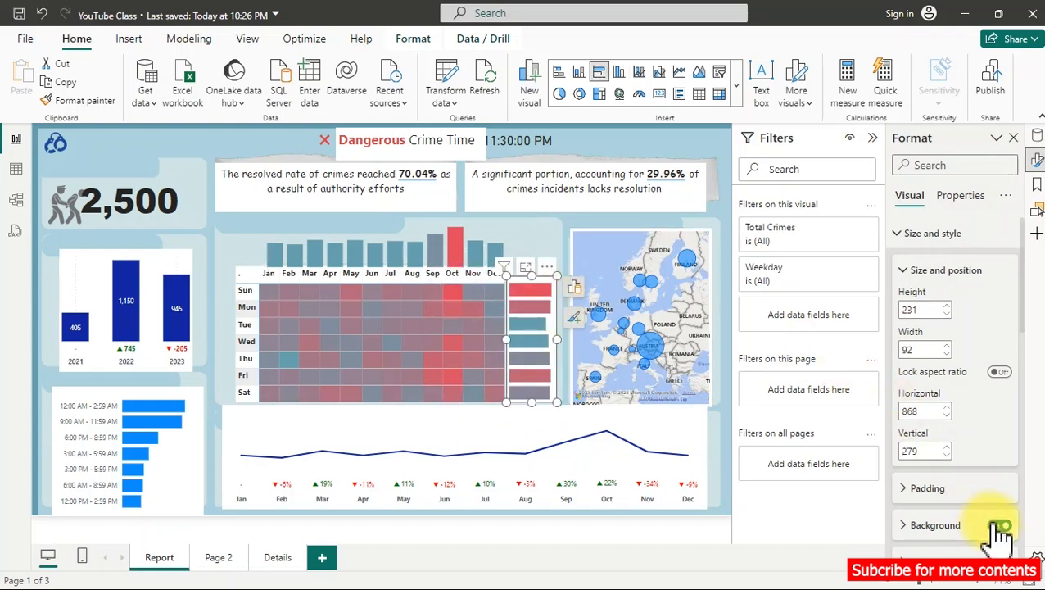
{"action": "left_click", "coordinate": [999, 526]}
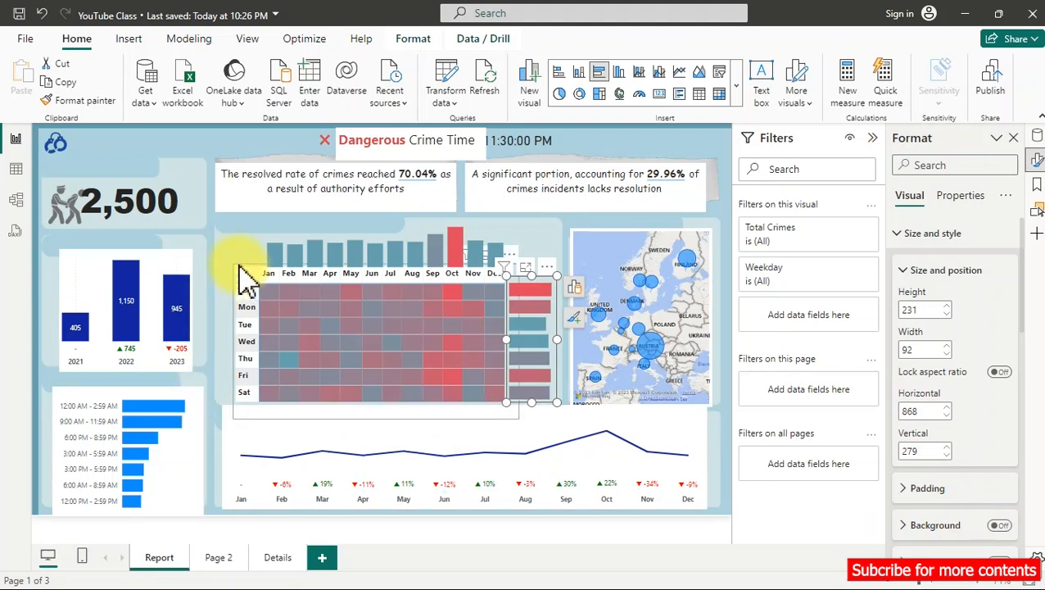
{"action": "left_click", "coordinate": [244, 279]}
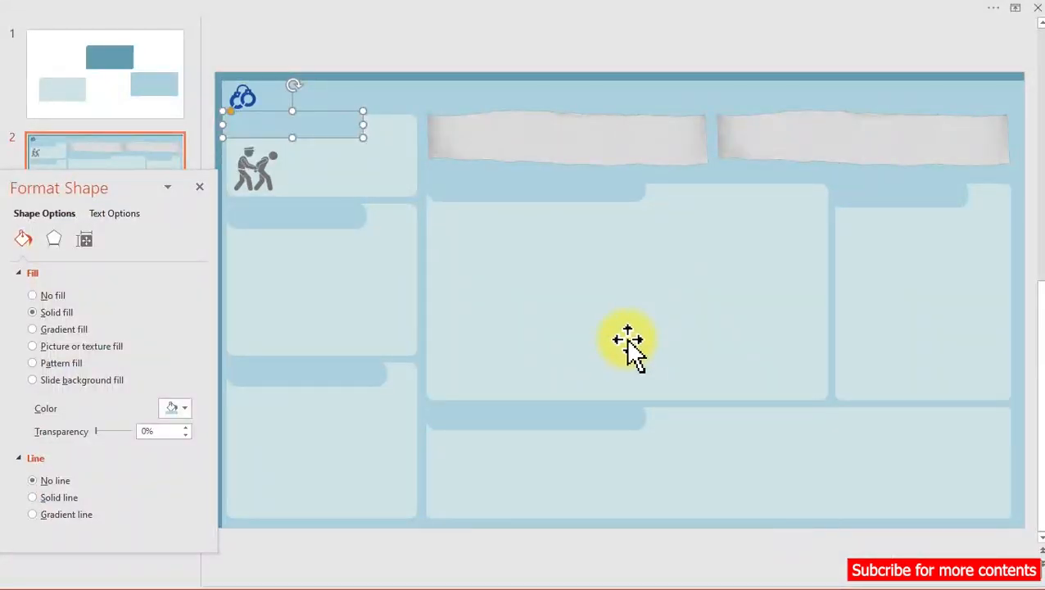
Look up the RGB fill values of the large central card on the PowerPoint background slide.
{"action": "left_click", "coordinate": [628, 339]}
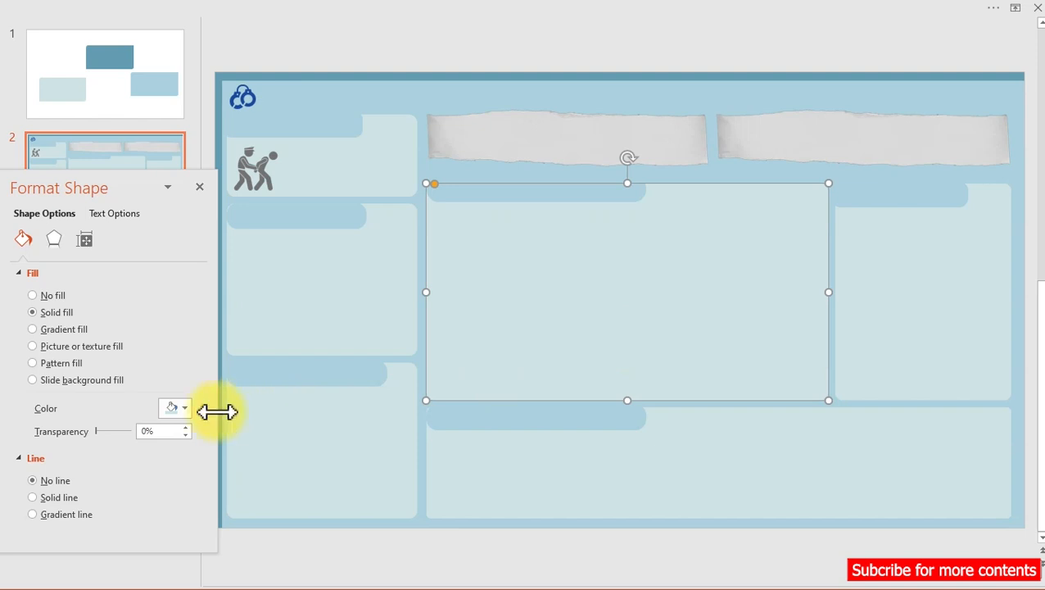
{"action": "left_click", "coordinate": [182, 408]}
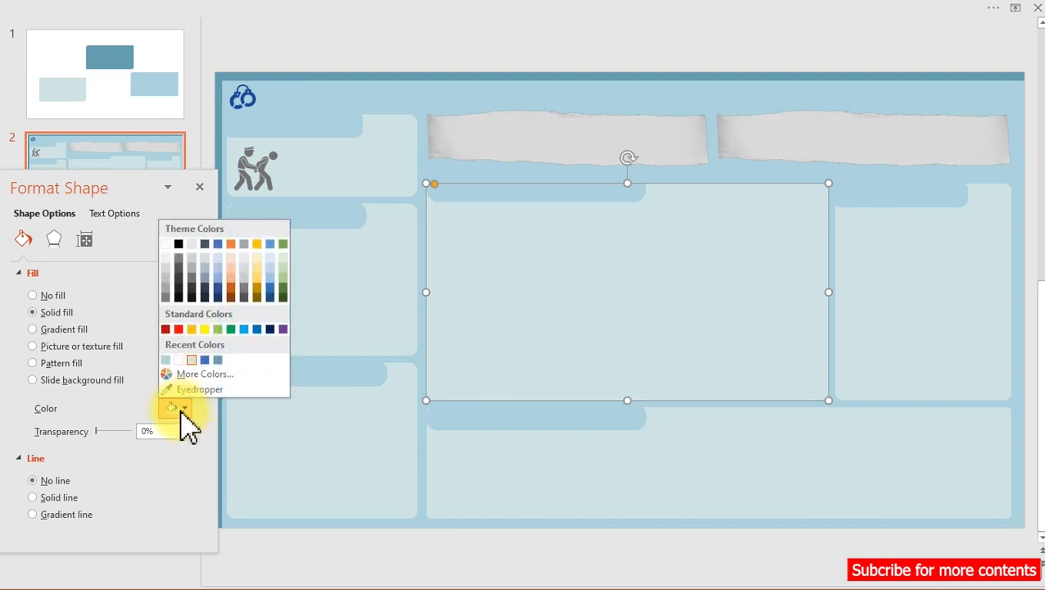
{"action": "left_click", "coordinate": [206, 377]}
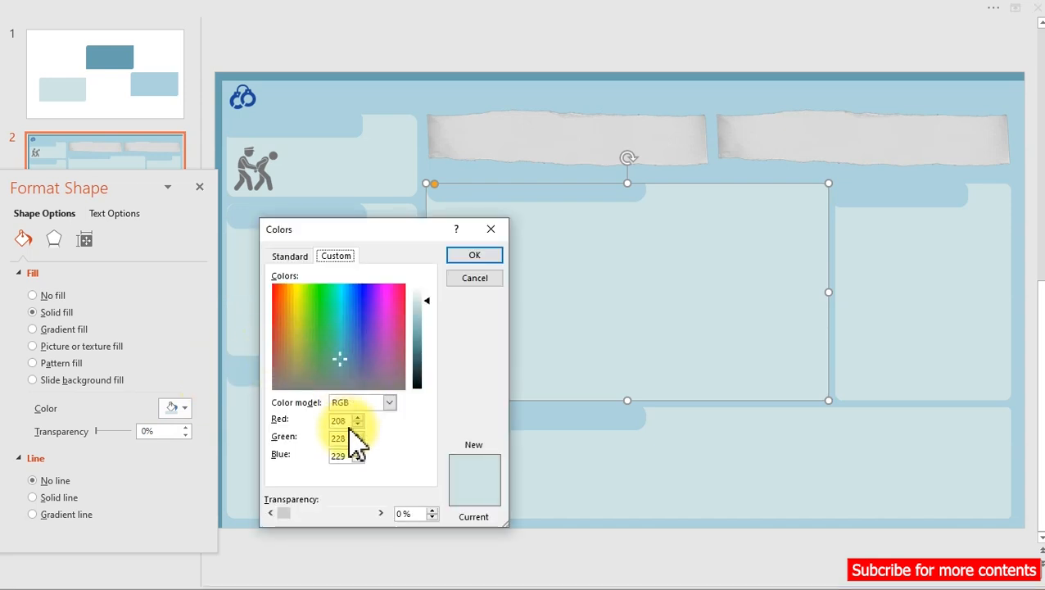
{"action": "double_click", "coordinate": [342, 419]}
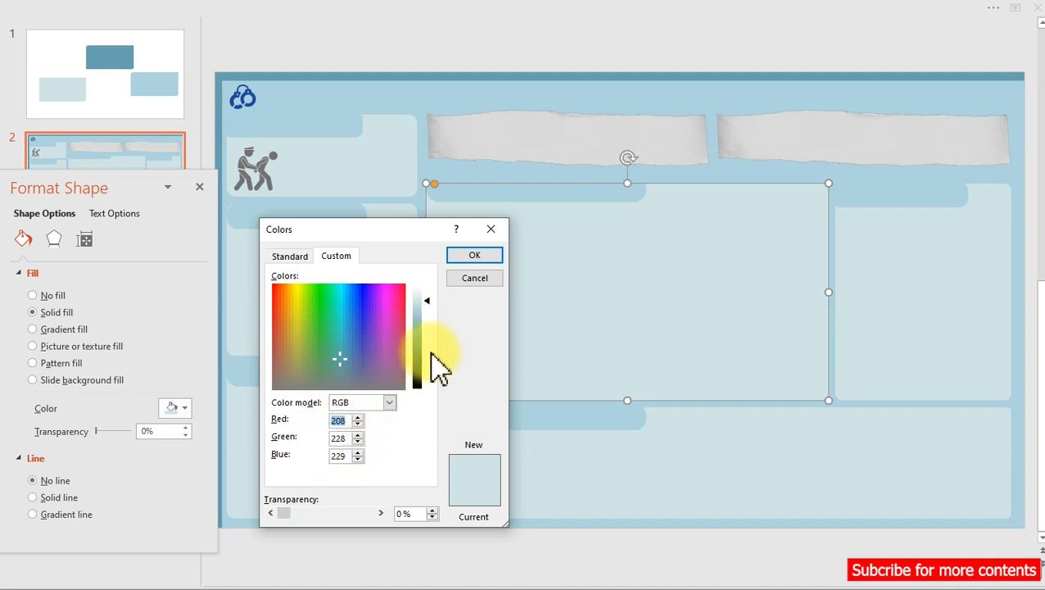
{"action": "left_click", "coordinate": [348, 457]}
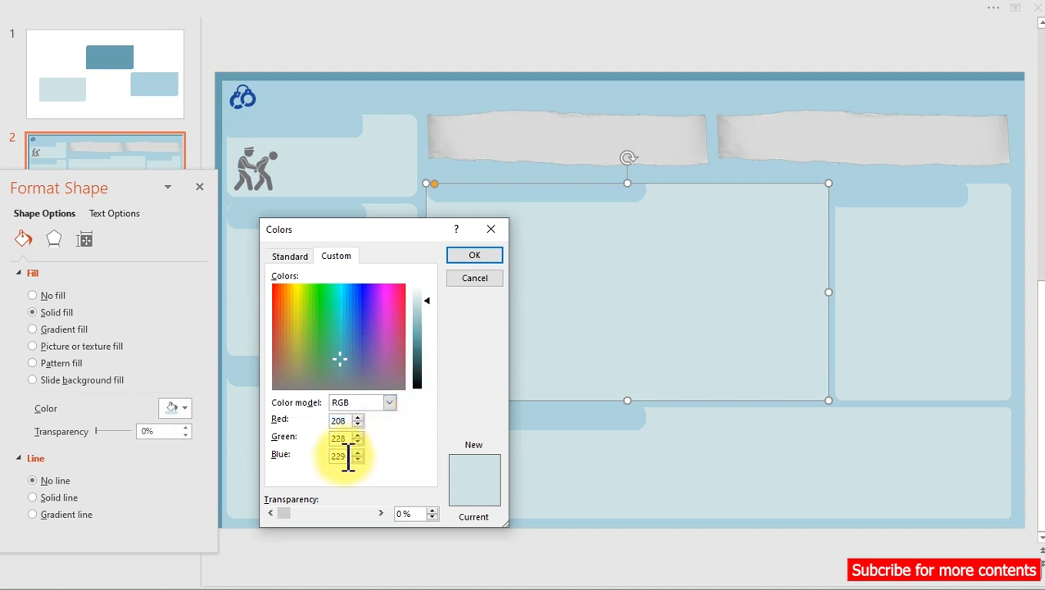
{"action": "left_click_drag", "start_coordinate": [348, 459], "coordinate": [318, 457]}
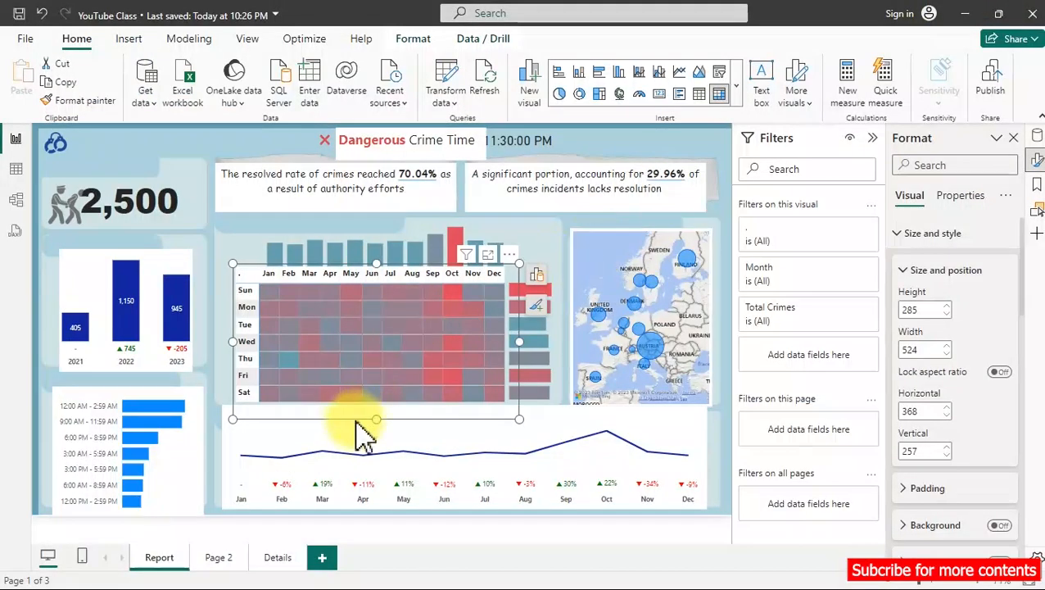
In Power BI, give the heatmap's column headers a custom background color with Red set to 208.
{"action": "left_click", "coordinate": [954, 235]}
{"action": "left_click", "coordinate": [918, 364]}
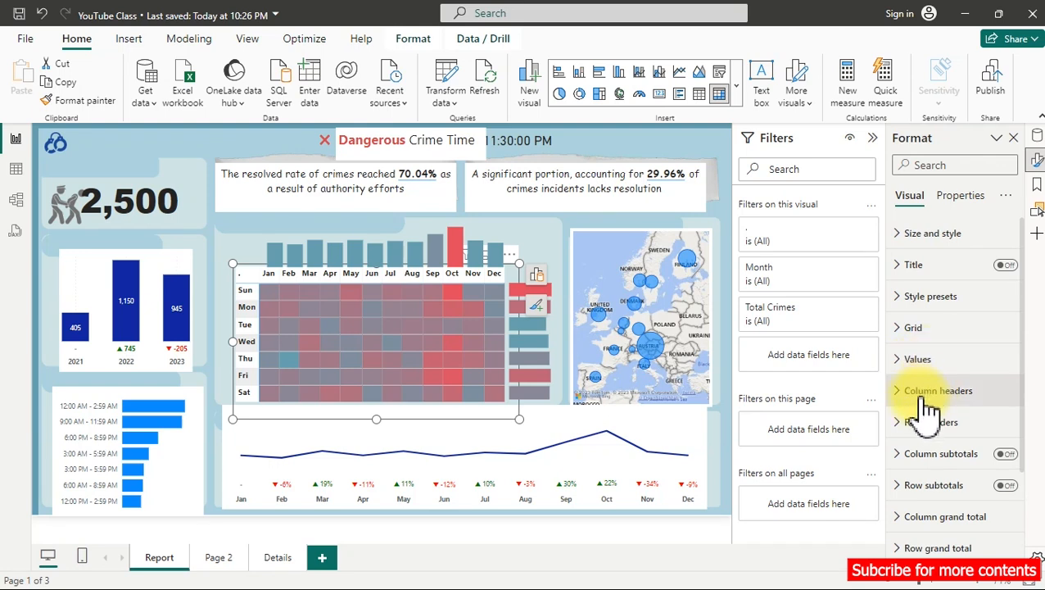
{"action": "left_click", "coordinate": [921, 401]}
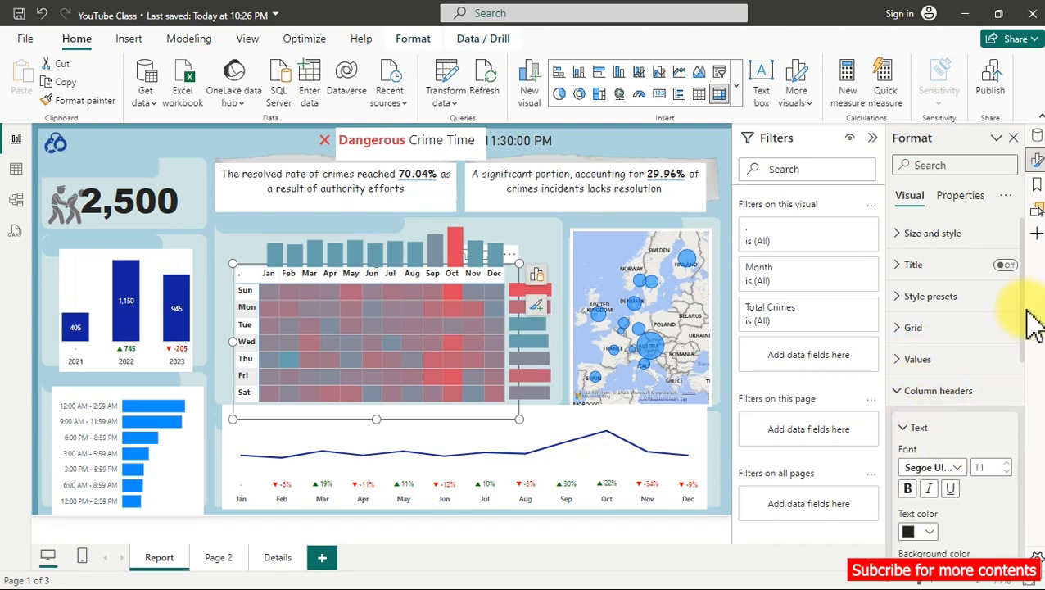
{"action": "left_click_drag", "start_coordinate": [1022, 311], "coordinate": [1021, 365]}
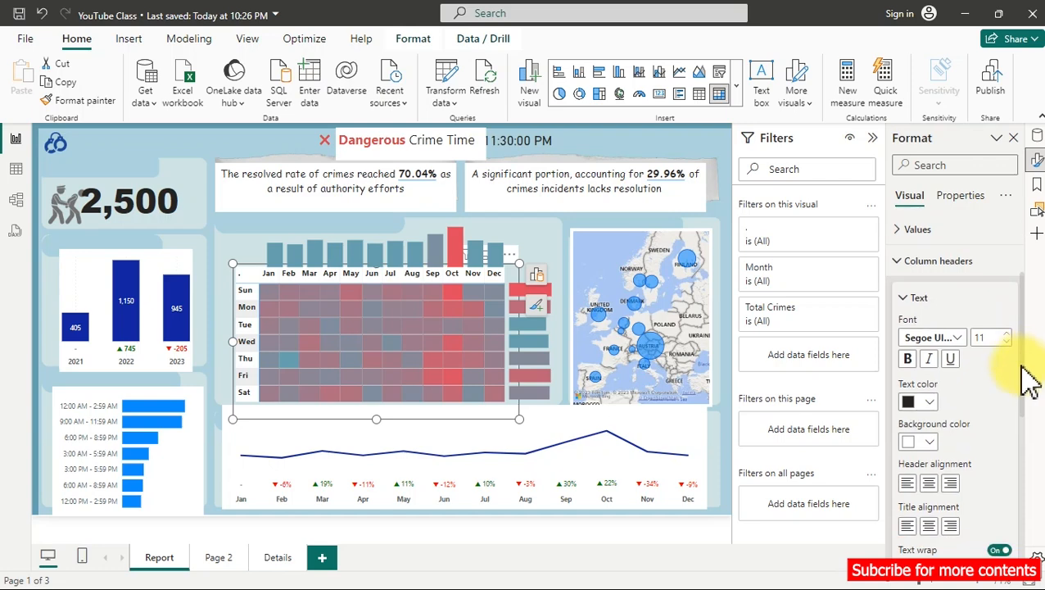
{"action": "left_click", "coordinate": [926, 446]}
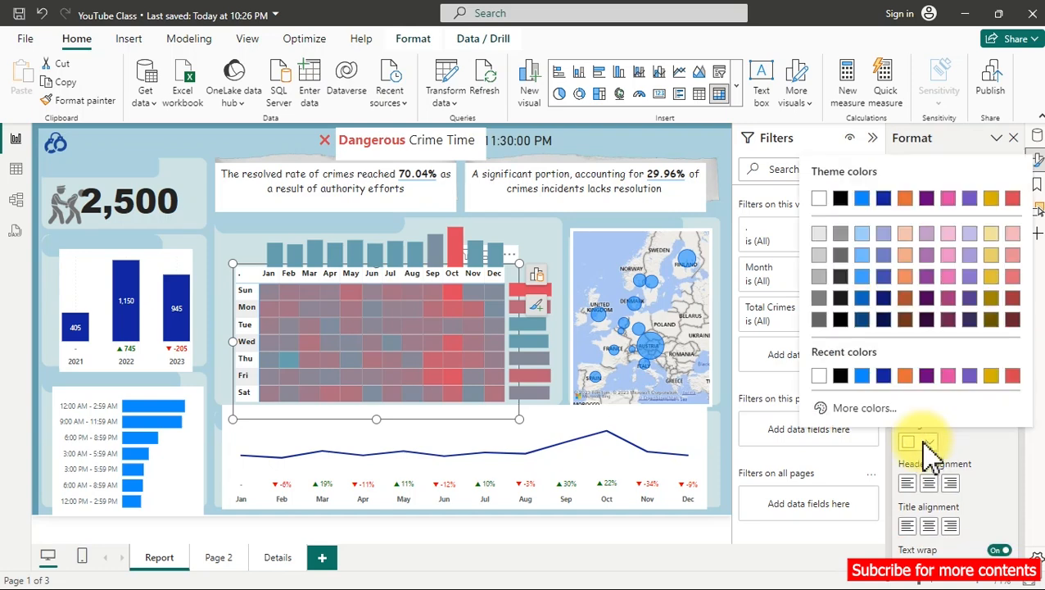
{"action": "left_click", "coordinate": [876, 407]}
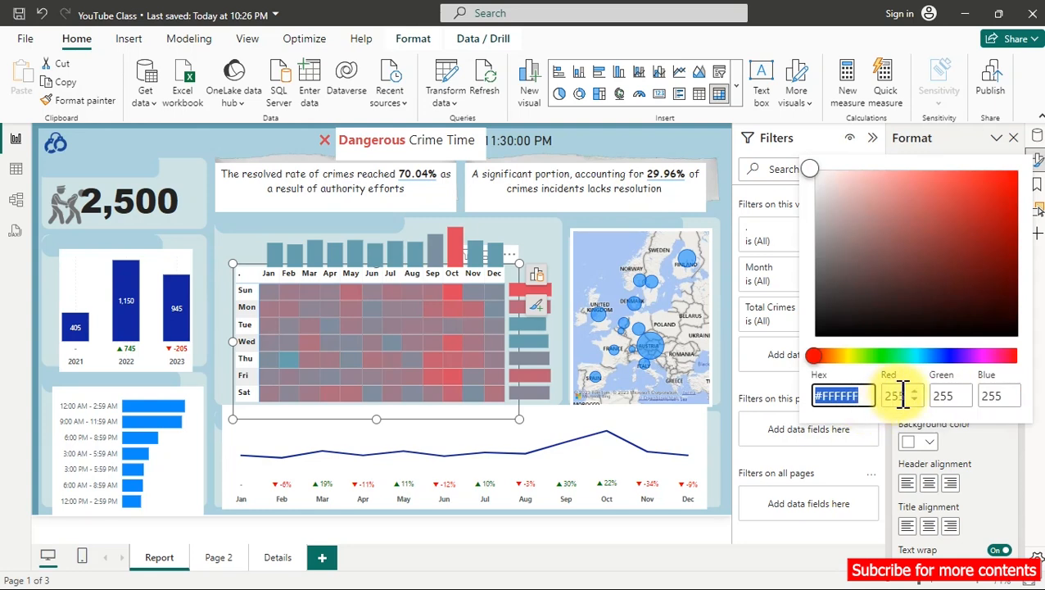
{"action": "left_click", "coordinate": [903, 395]}
{"action": "type", "text": "248"}
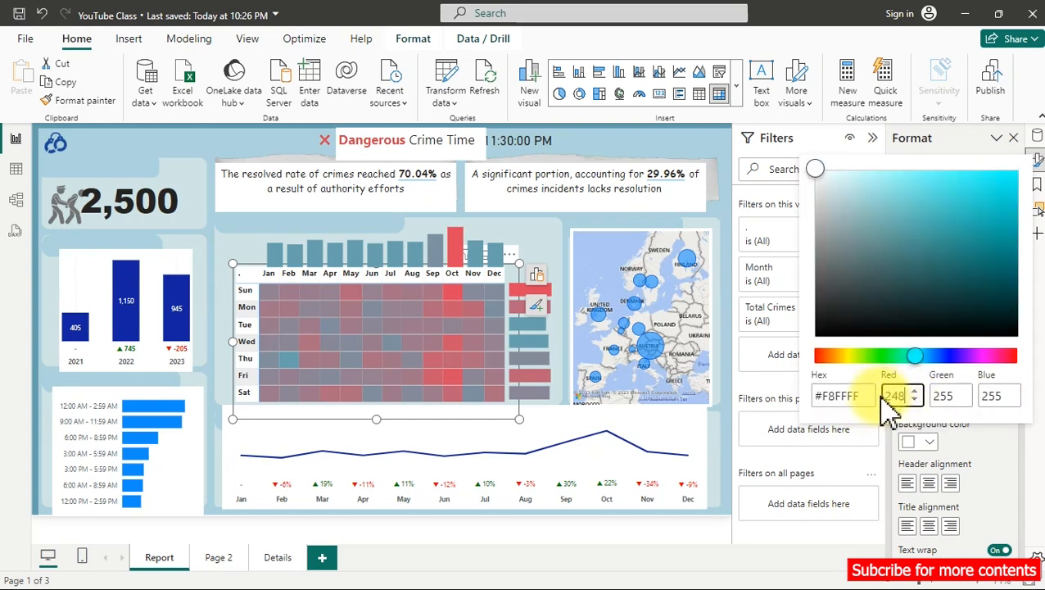
{"action": "key", "text": "ctrl+z"}
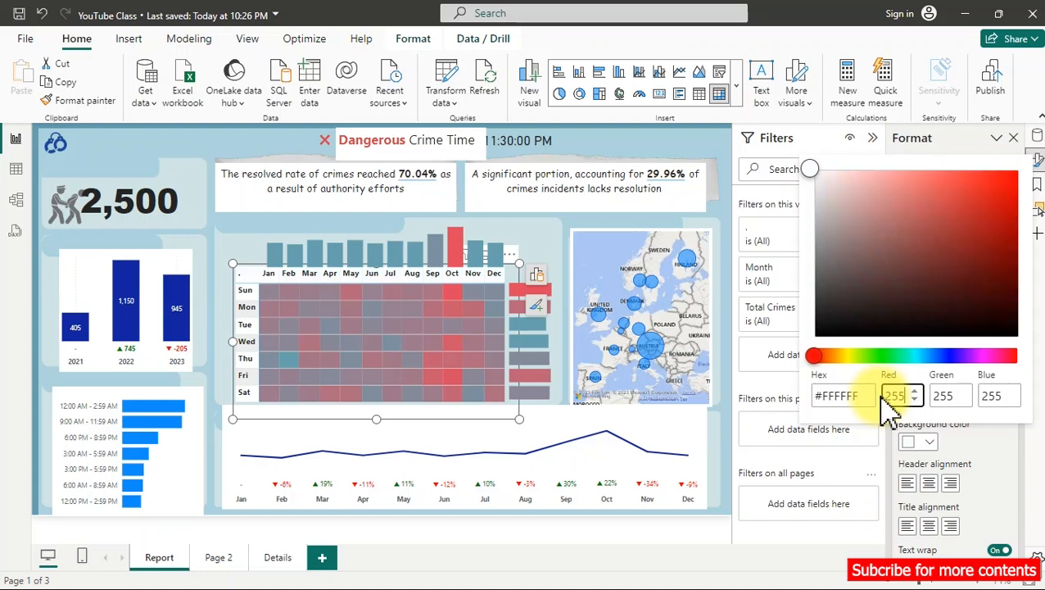
{"action": "type", "text": "0"}
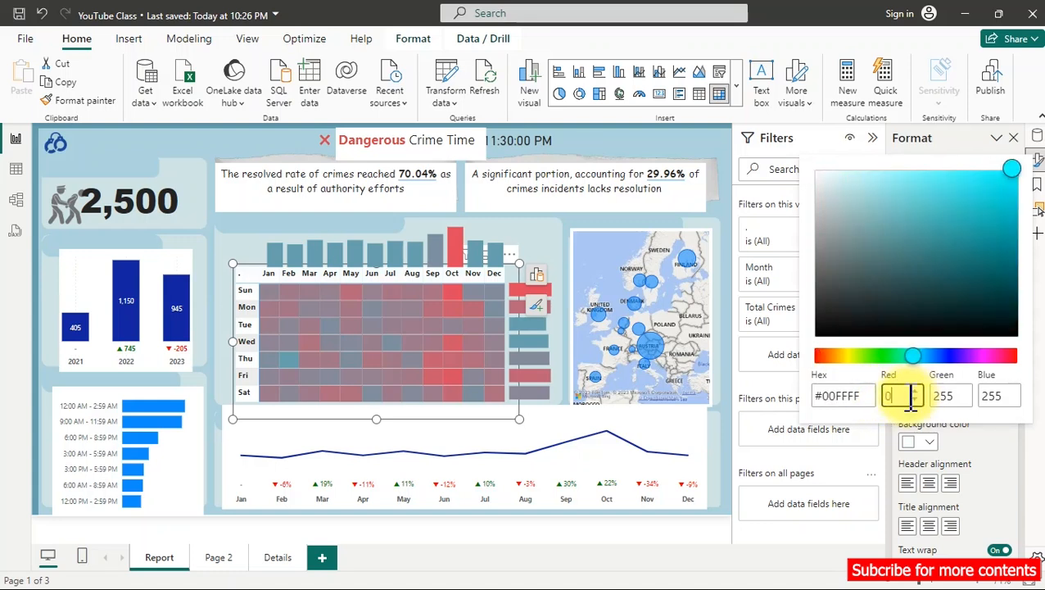
{"action": "type", "text": "208"}
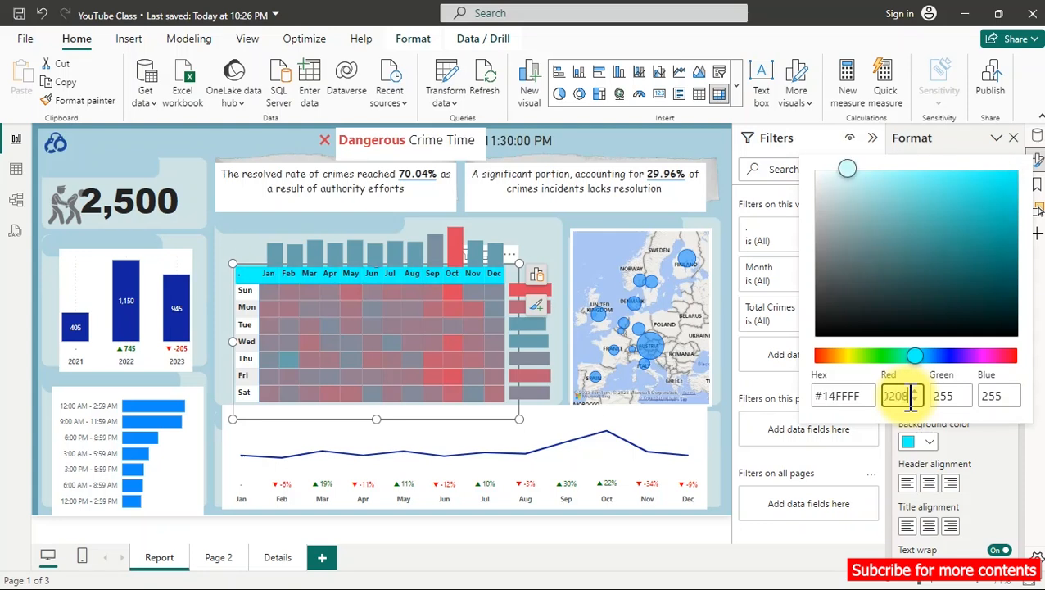
{"action": "key", "text": "BackSpace"}
{"action": "key", "text": "BackSpace"}
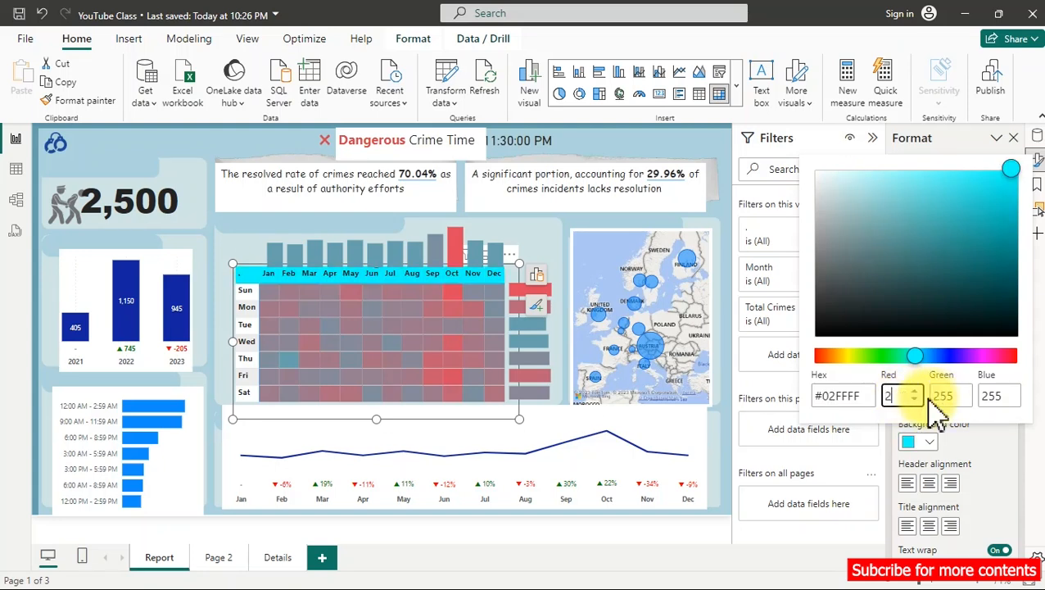
{"action": "type", "text": "08"}
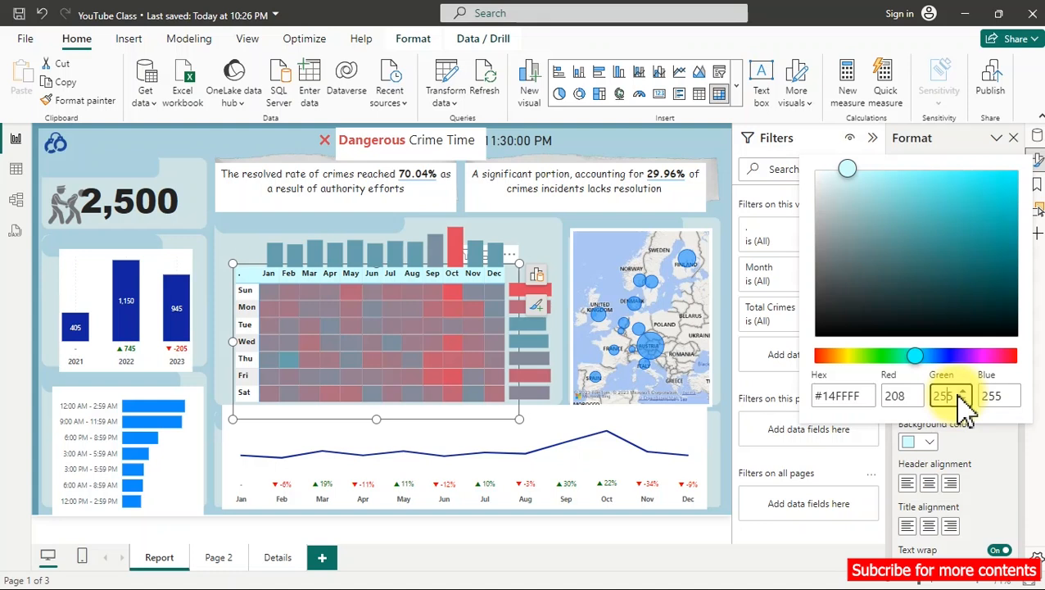
Set Green to 228 and Blue to 229 for the heatmap's column header background color.
{"action": "type", "text": "22"}
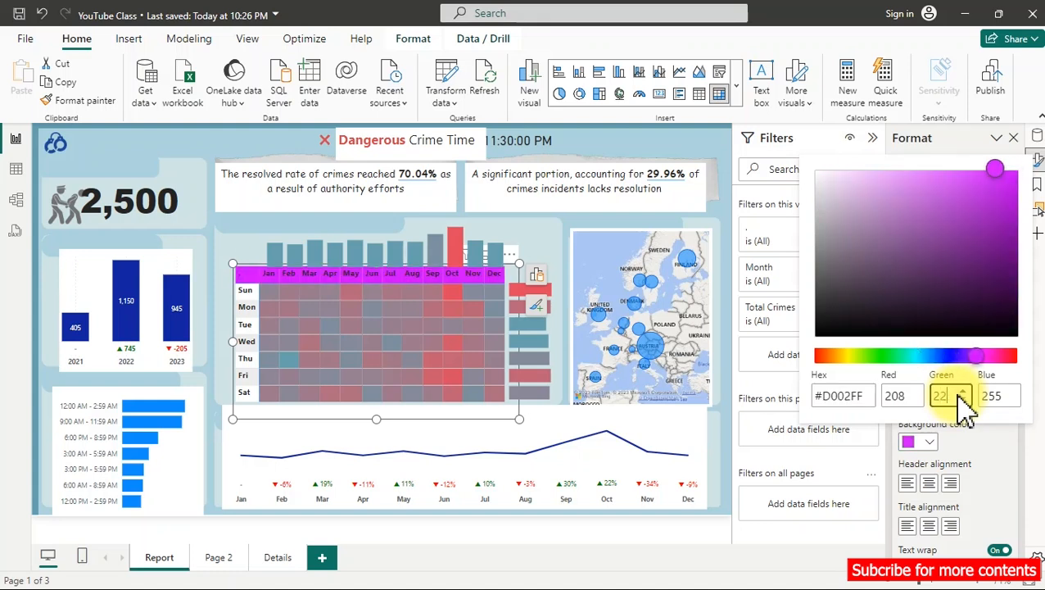
{"action": "type", "text": "8"}
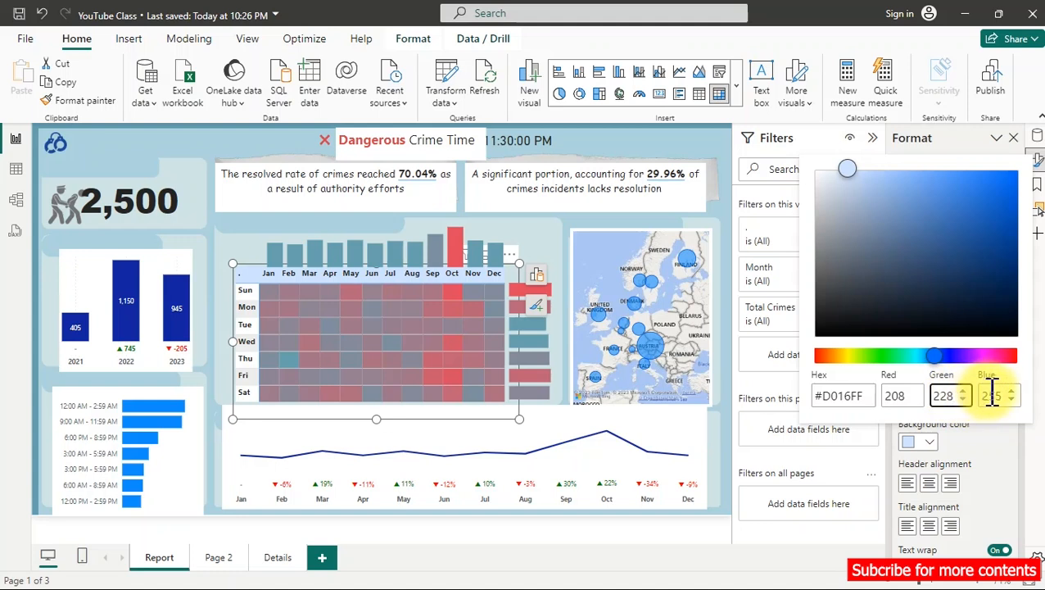
{"action": "left_click", "coordinate": [998, 393]}
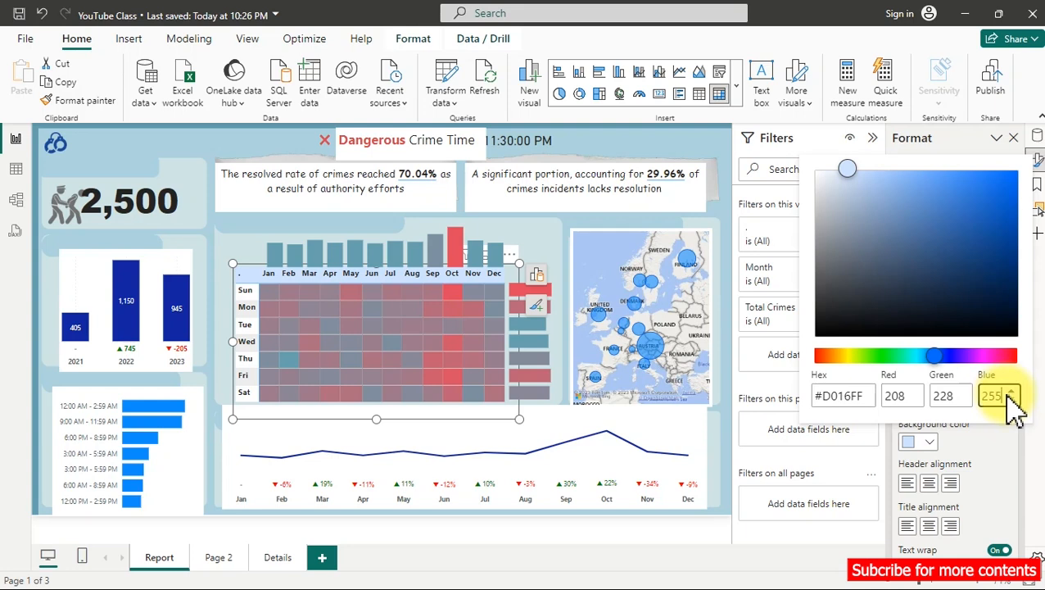
{"action": "key", "text": "BackSpace"}
{"action": "key", "text": "BackSpace"}
{"action": "key", "text": "BackSpace"}
{"action": "type", "text": "229"}
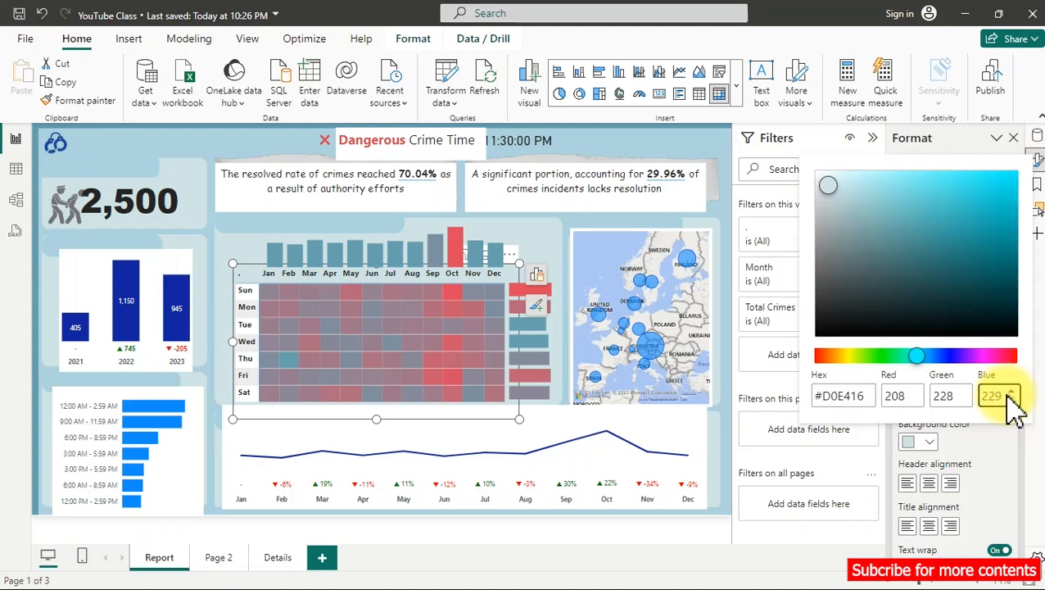
Enter the hex code #D0E4E5 for the column header background and close the color picker.
{"action": "left_click", "coordinate": [868, 399]}
{"action": "left_click_drag", "start_coordinate": [864, 397], "coordinate": [792, 396]}
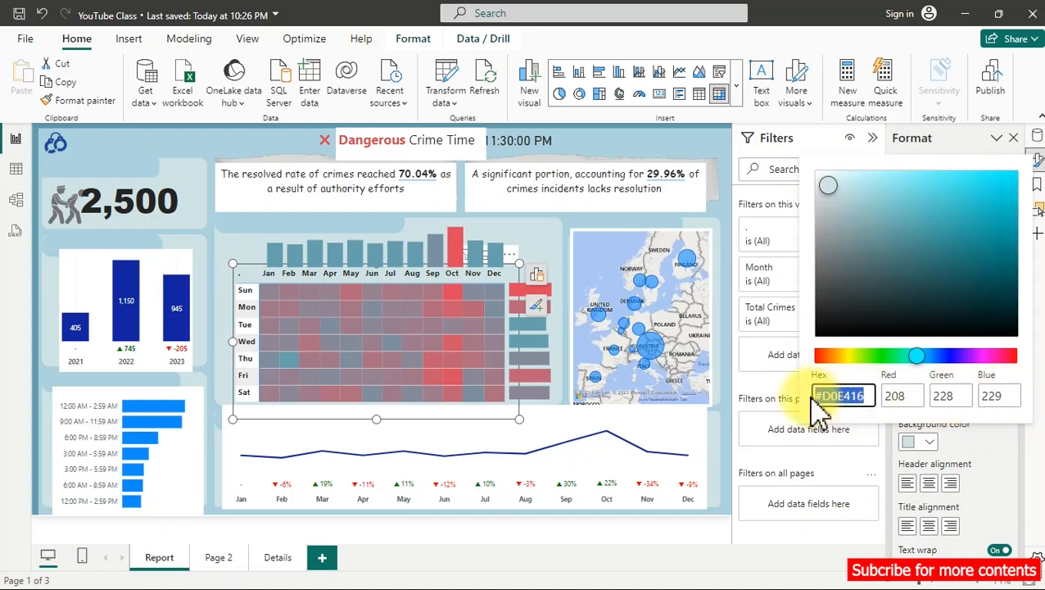
{"action": "type", "text": "#D0E4E5"}
{"action": "key", "text": "ctrl+a"}
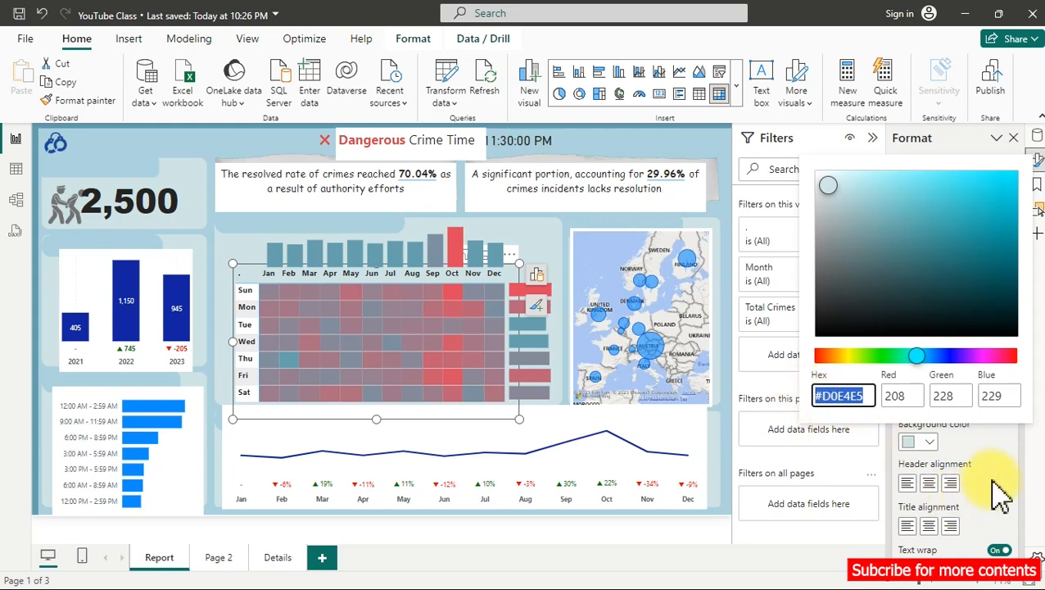
{"action": "left_click", "coordinate": [967, 456]}
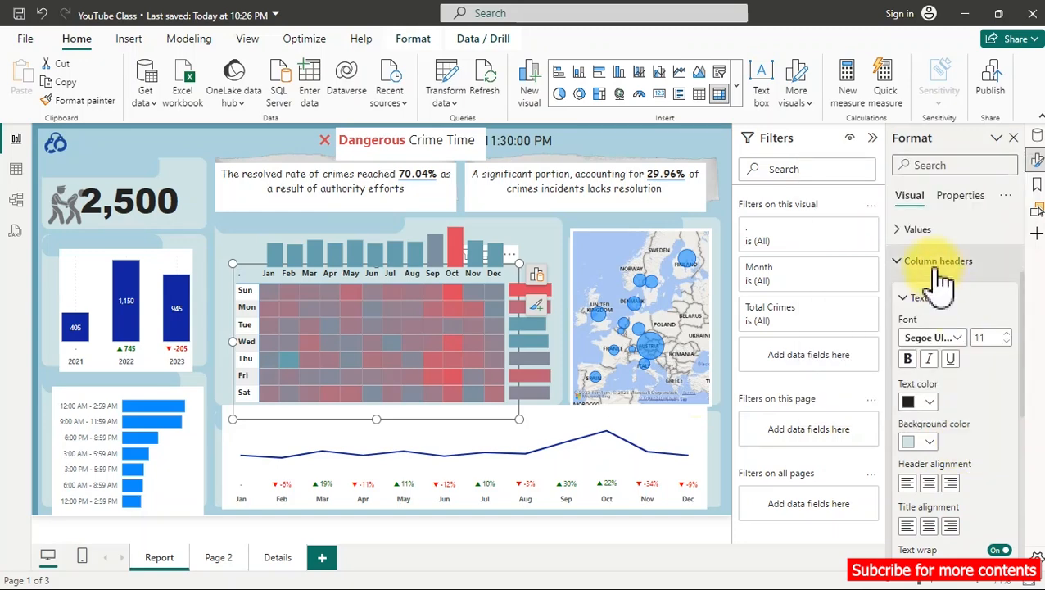
Set the heatmap's row header background to the recently used light teal #D0E4E5.
{"action": "left_click", "coordinate": [937, 264]}
{"action": "left_click", "coordinate": [930, 298]}
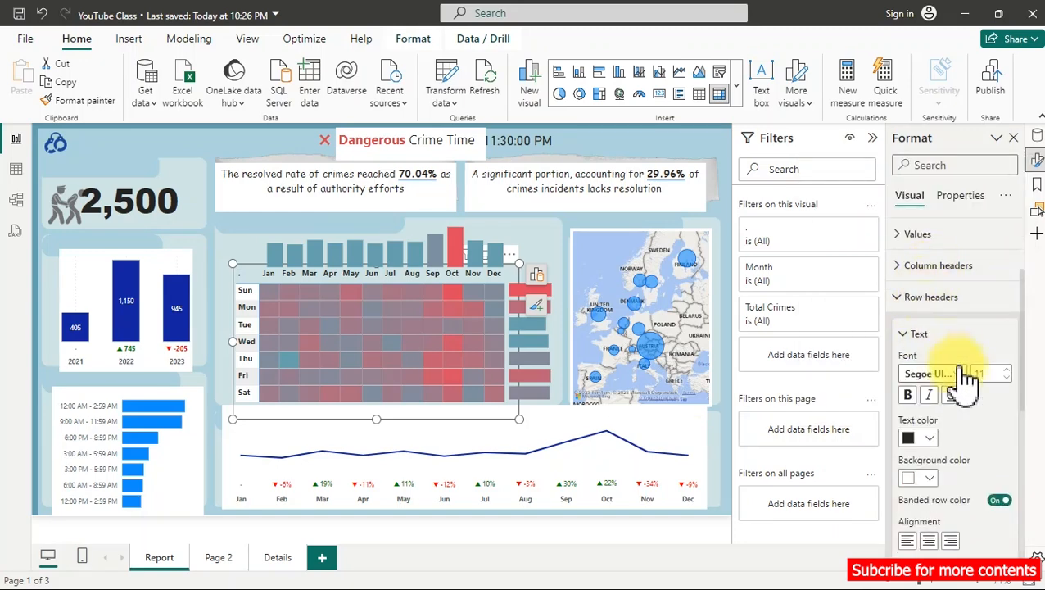
{"action": "left_click", "coordinate": [928, 478]}
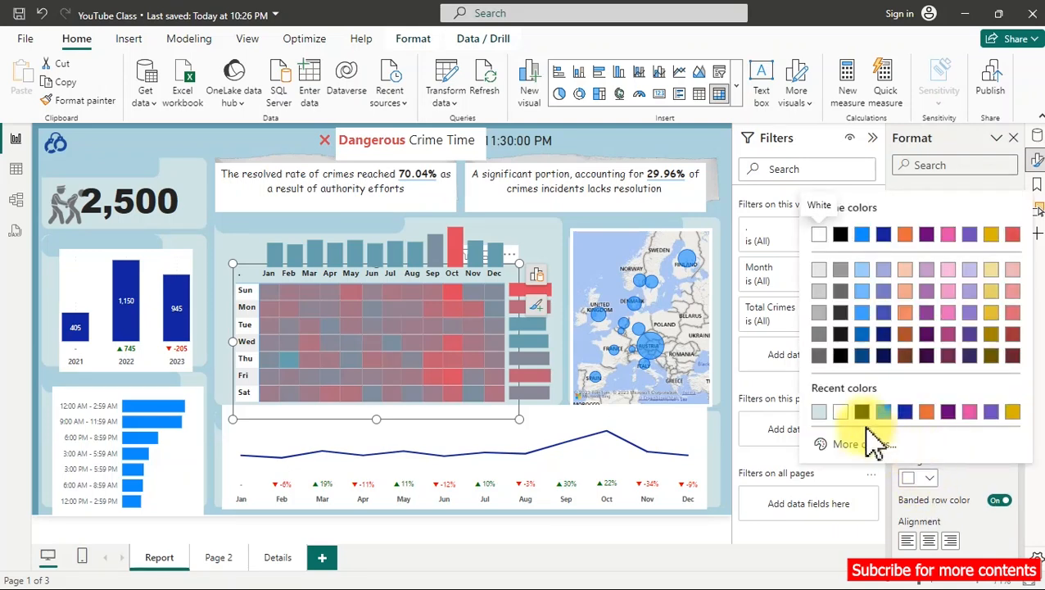
{"action": "left_click", "coordinate": [817, 412]}
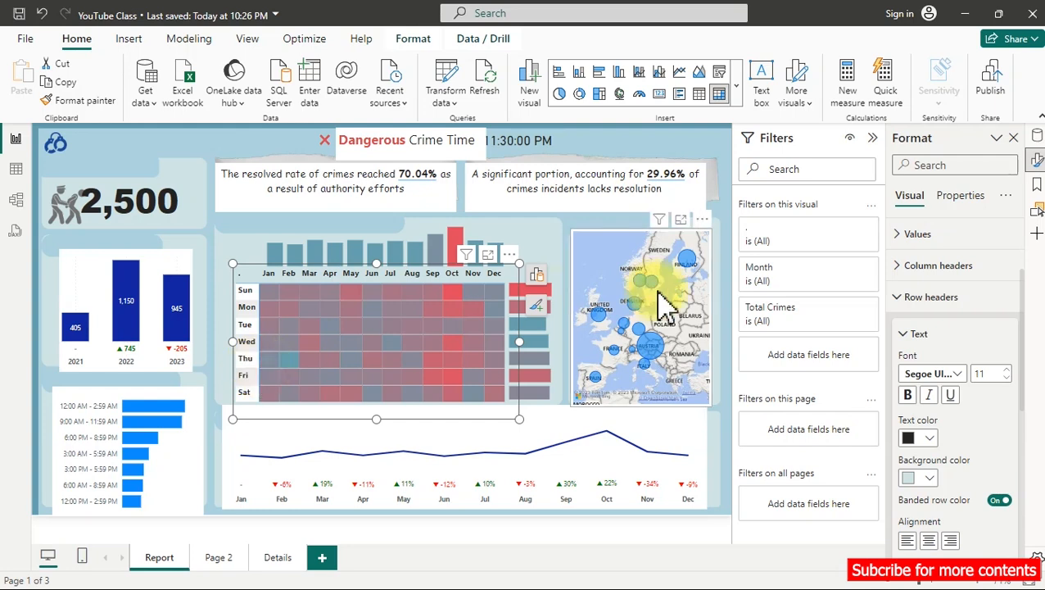
{"action": "left_click", "coordinate": [930, 302]}
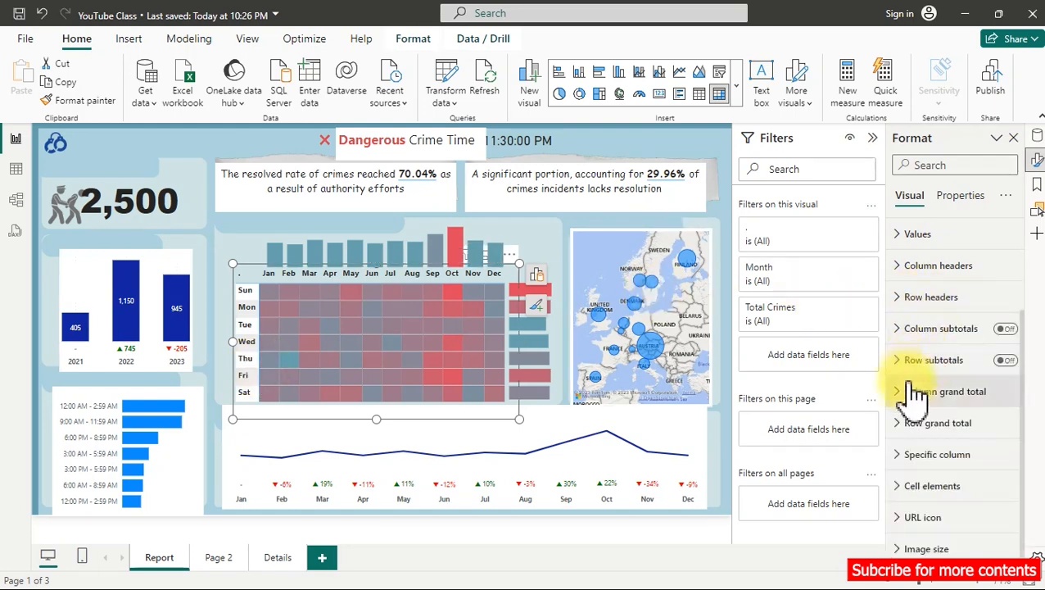
Set the heatmap values' background and alternate background to the recently used light teal #D0E4E5.
{"action": "left_click", "coordinate": [932, 238]}
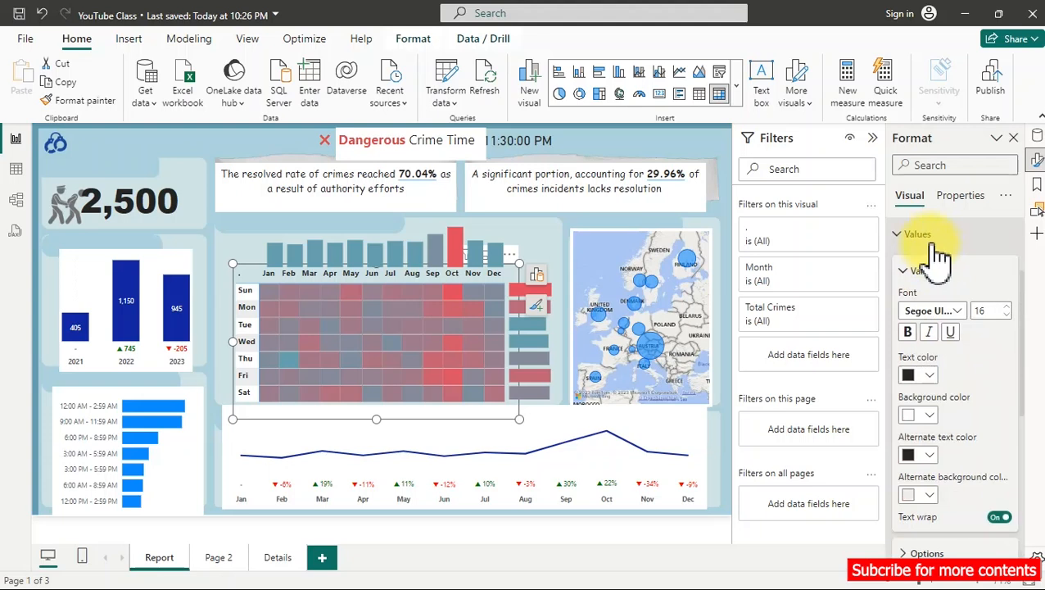
{"action": "left_click_drag", "start_coordinate": [1022, 276], "coordinate": [1023, 311]}
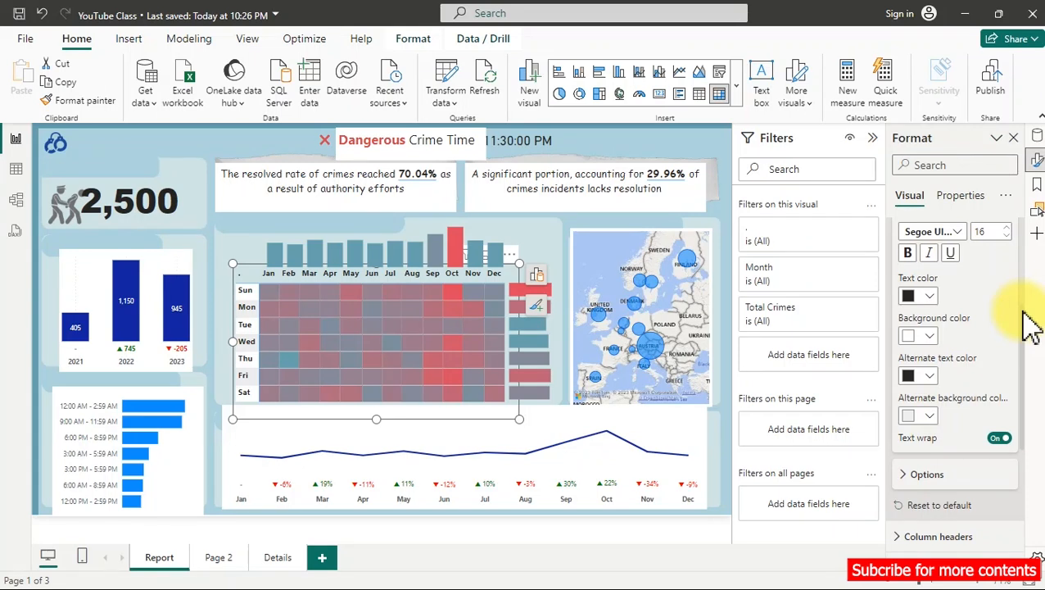
{"action": "left_click", "coordinate": [926, 338]}
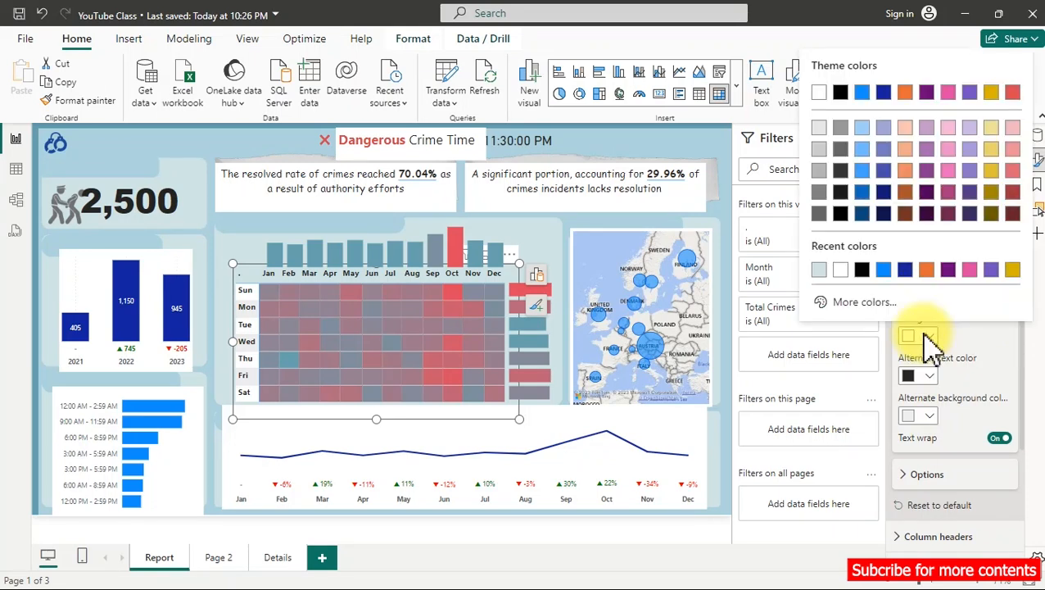
{"action": "left_click", "coordinate": [822, 269]}
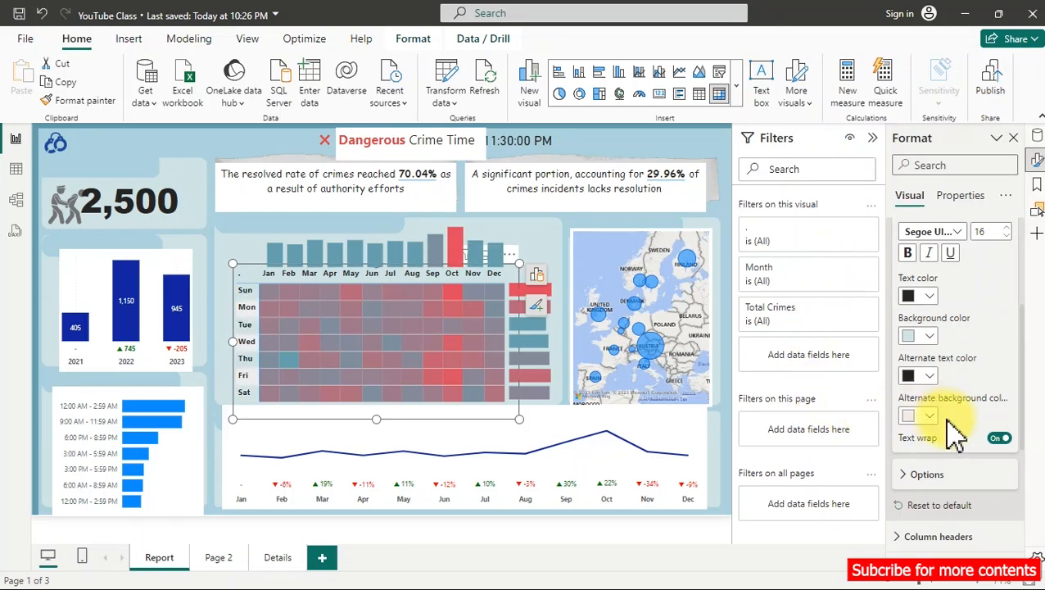
{"action": "left_click", "coordinate": [927, 418]}
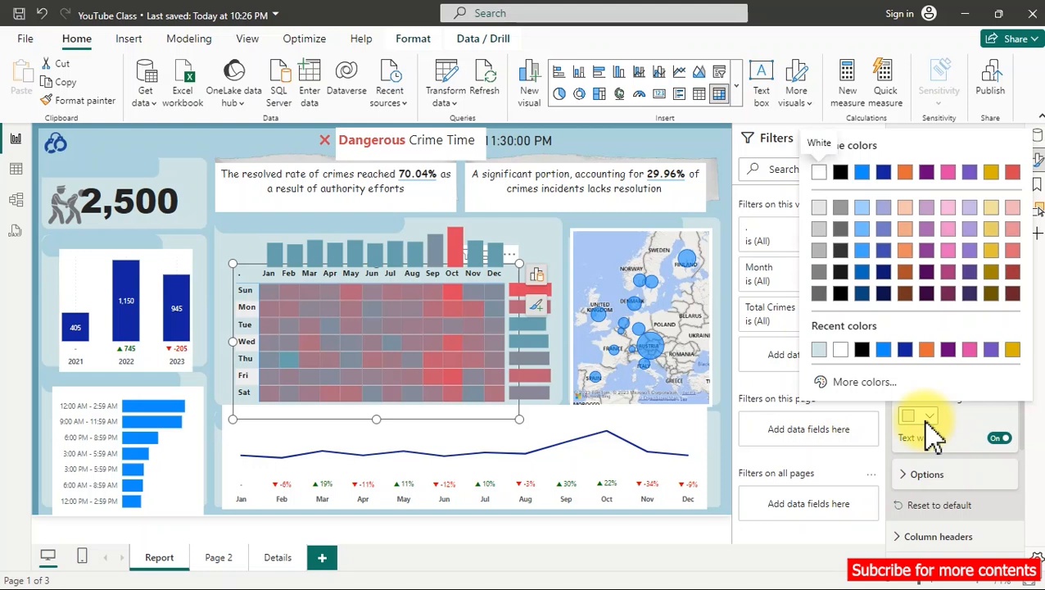
{"action": "left_click", "coordinate": [819, 351]}
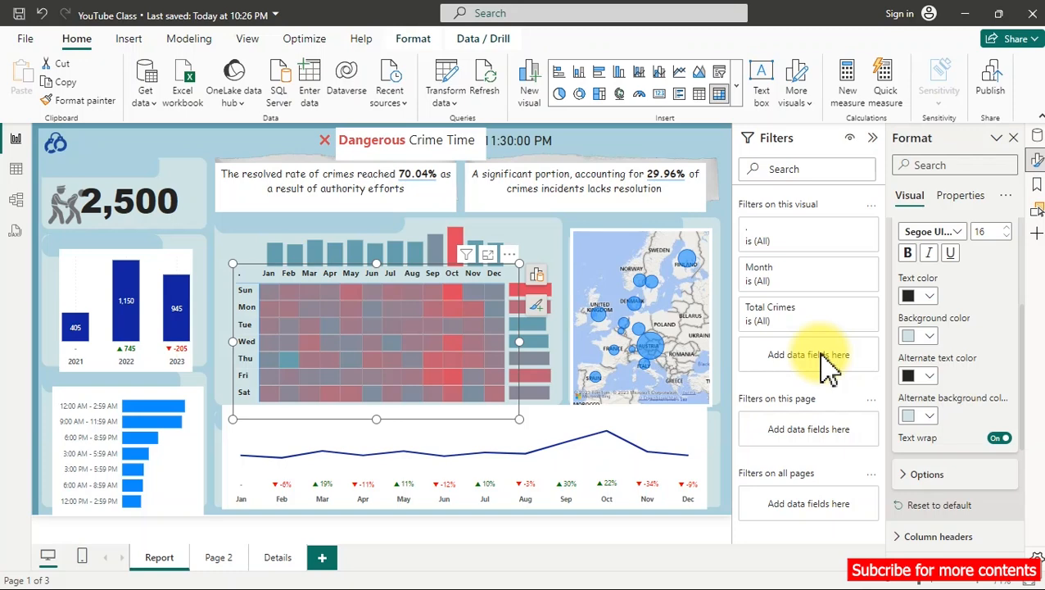
Give the heatmap values' alternate background a slightly darker custom teal, about #B3D2D2.
{"action": "left_click", "coordinate": [928, 416]}
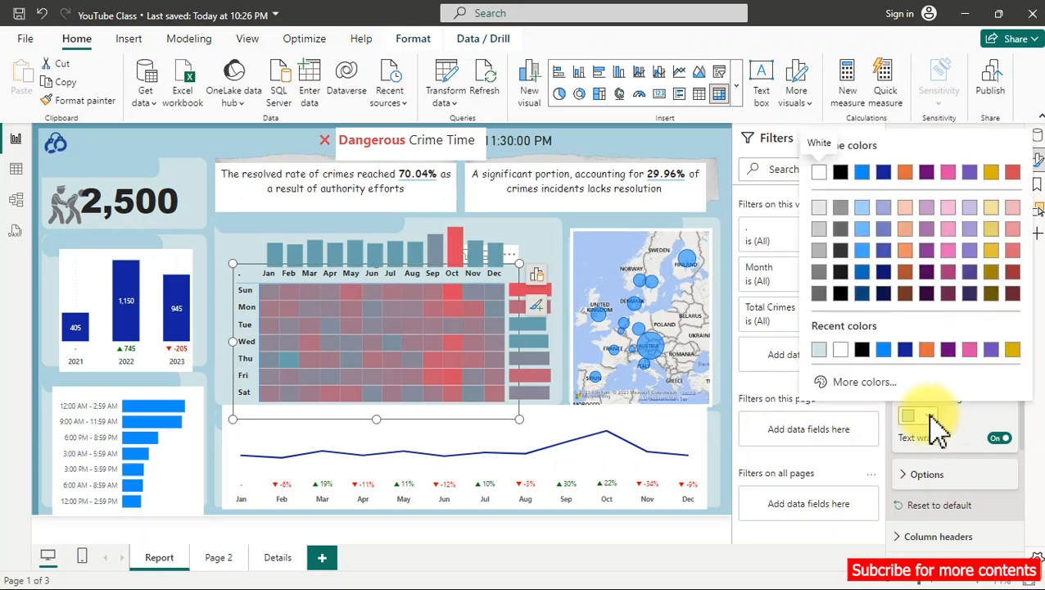
{"action": "left_click", "coordinate": [882, 384]}
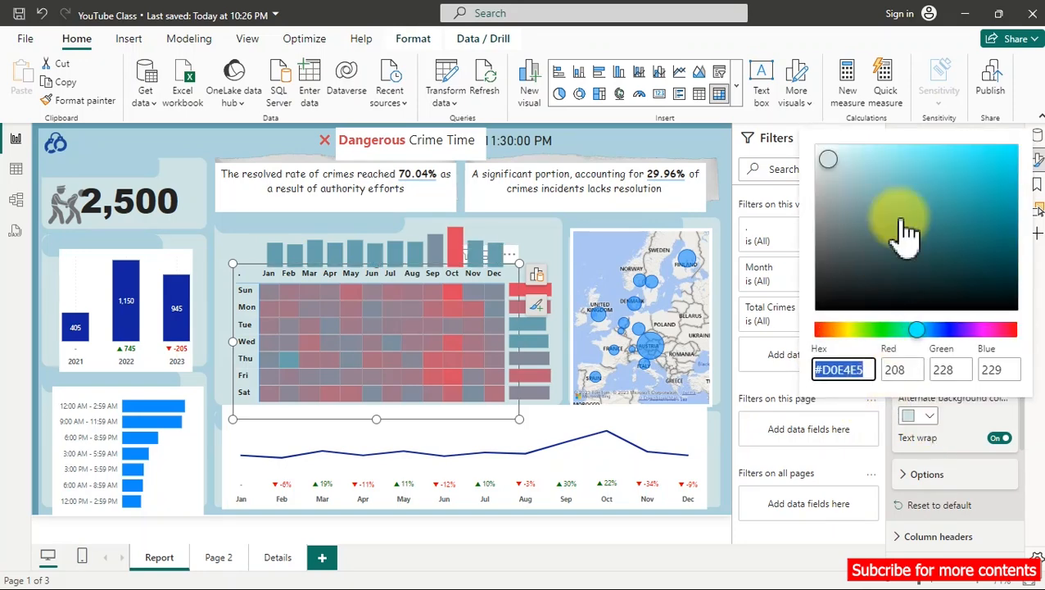
{"action": "left_click_drag", "start_coordinate": [835, 164], "coordinate": [848, 174]}
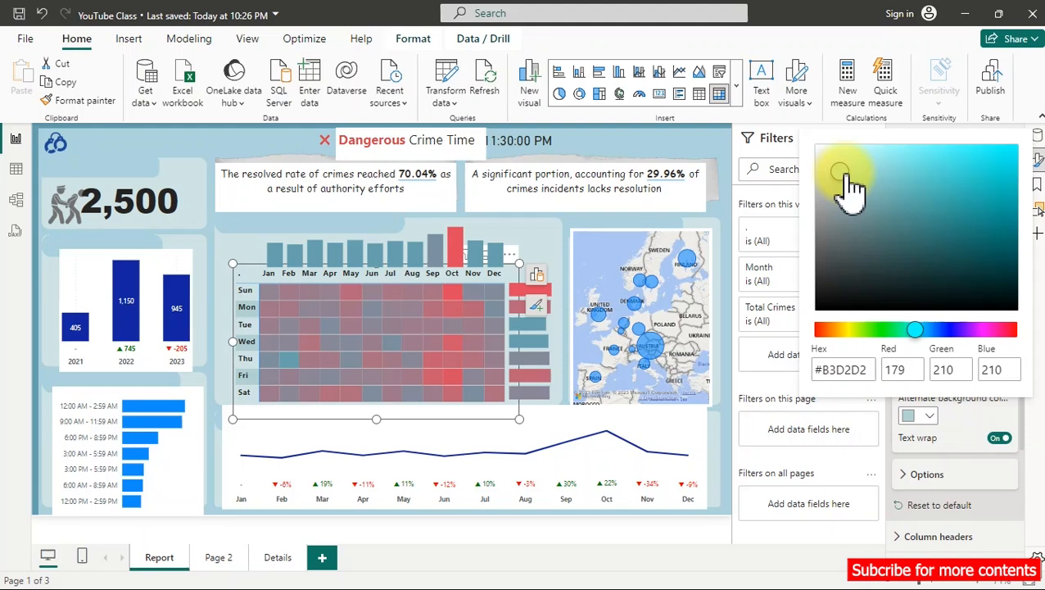
{"action": "left_click", "coordinate": [964, 440]}
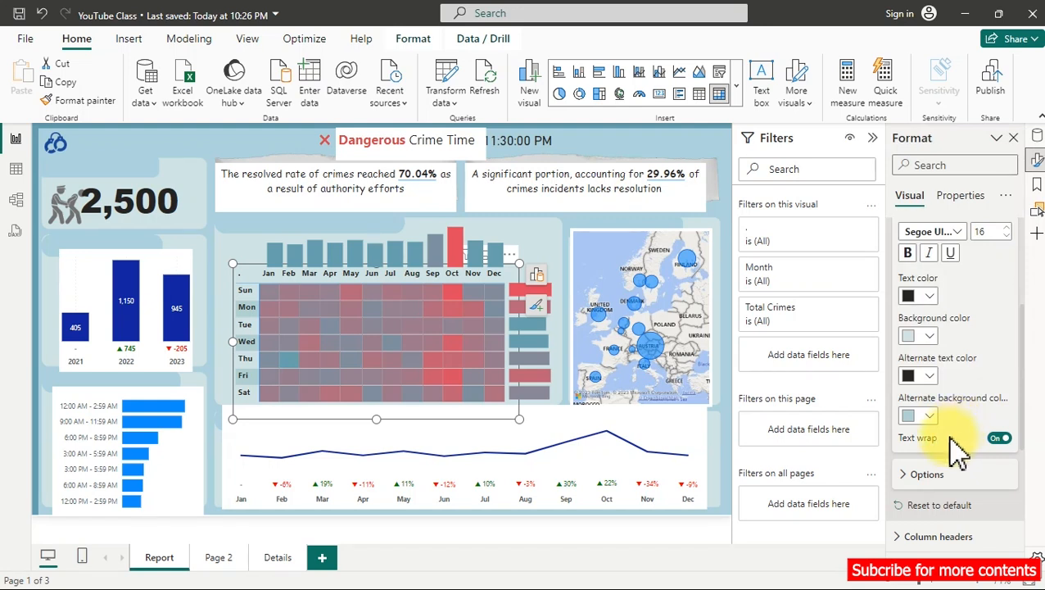
Turn off the monthly line chart's background, reduce its height to about 164, and extend its left edge slightly outward.
{"action": "left_click", "coordinate": [704, 432]}
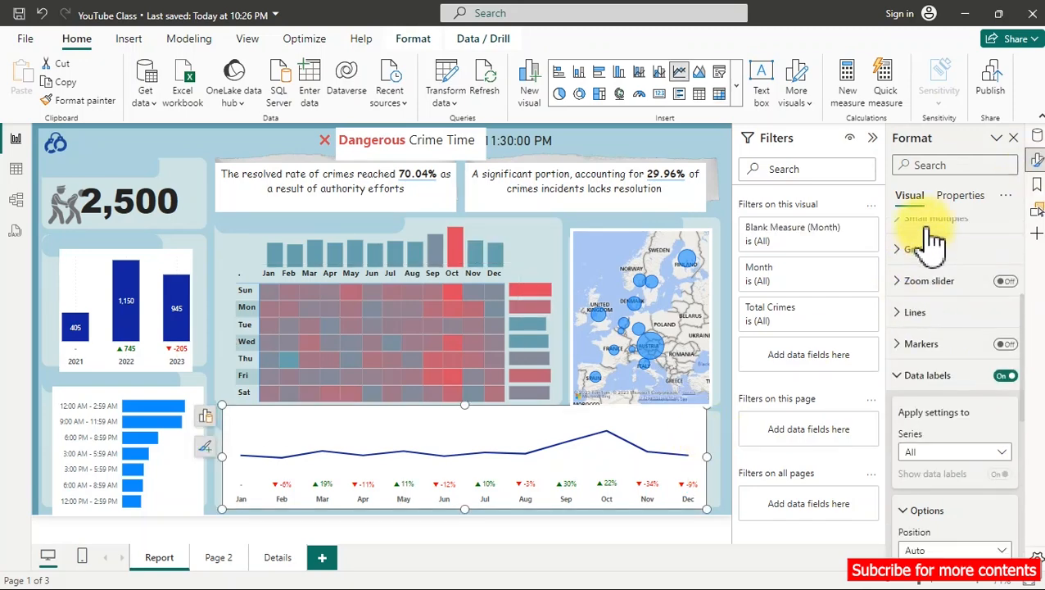
{"action": "left_click_drag", "start_coordinate": [1025, 345], "coordinate": [1024, 192]}
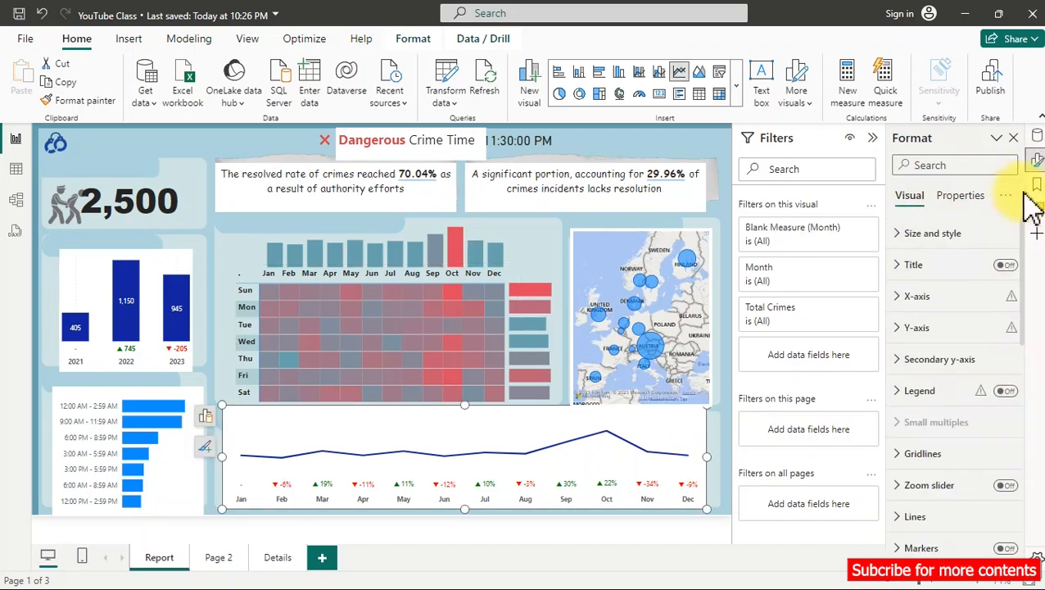
{"action": "left_click", "coordinate": [905, 234]}
{"action": "left_click", "coordinate": [999, 526]}
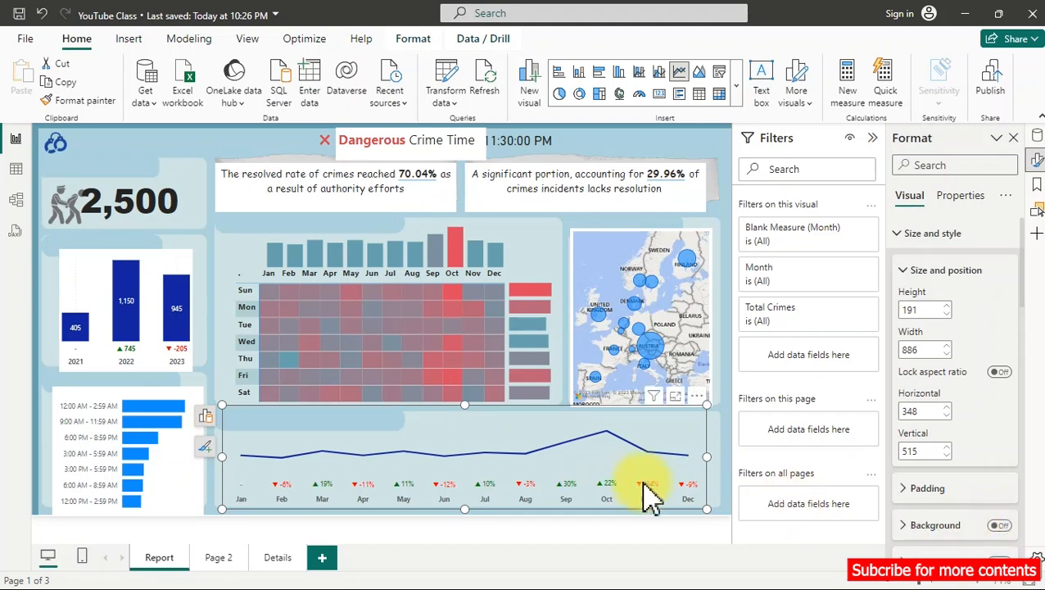
{"action": "mouse_move", "coordinate": [465, 404]}
{"action": "left_mouse_down"}
{"action": "mouse_move", "coordinate": [471, 427]}
{"action": "mouse_move", "coordinate": [463, 417]}
{"action": "left_mouse_up"}
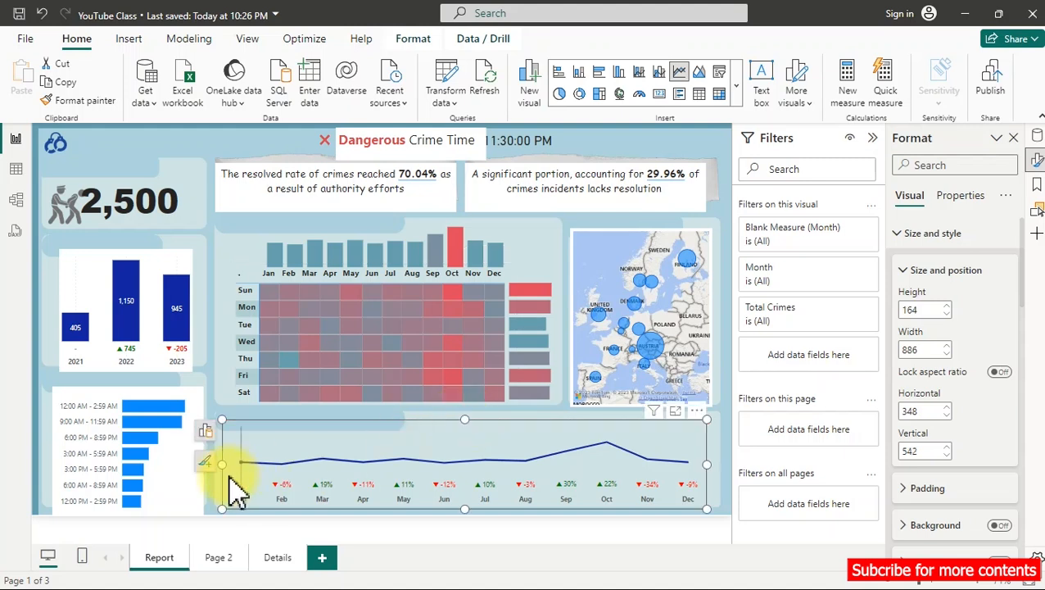
{"action": "left_click_drag", "start_coordinate": [221, 467], "coordinate": [217, 470]}
Turn off the background of the time-group bar chart and of the yearly column chart.
{"action": "left_click", "coordinate": [155, 397]}
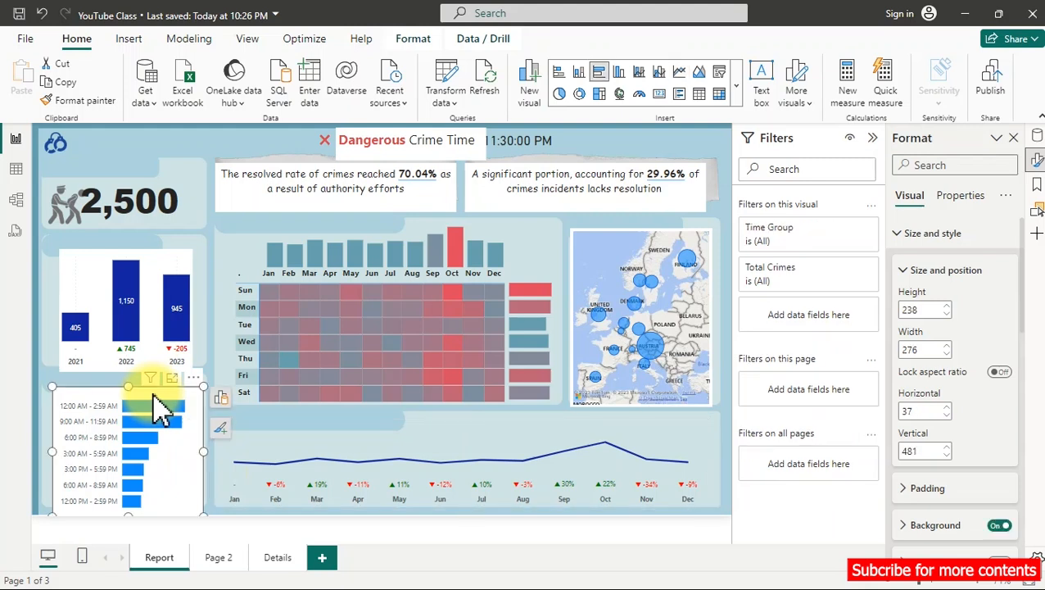
{"action": "left_click", "coordinate": [999, 524]}
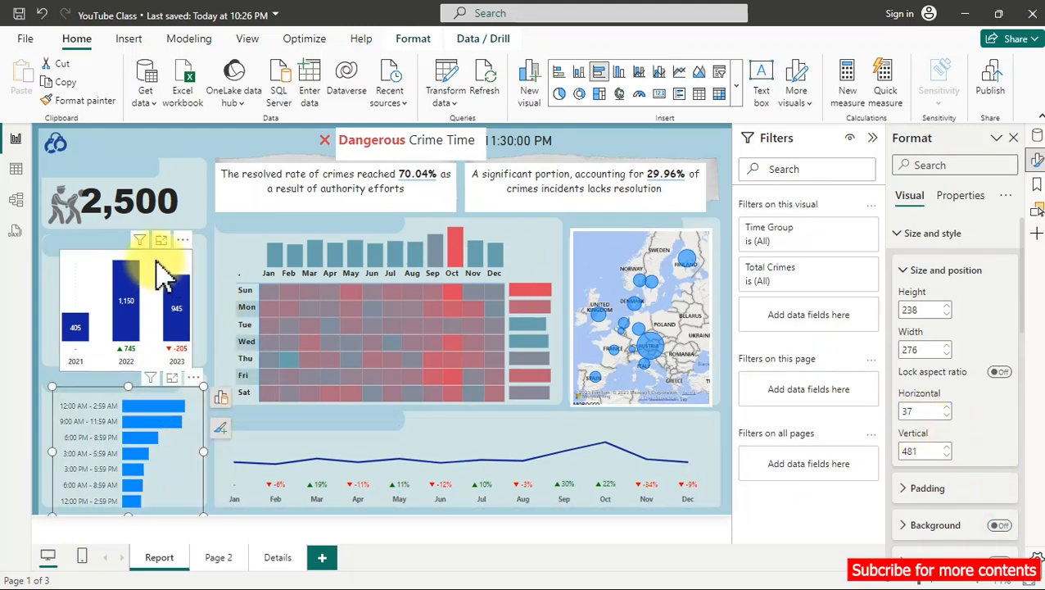
{"action": "left_click", "coordinate": [164, 274]}
{"action": "left_click", "coordinate": [999, 526]}
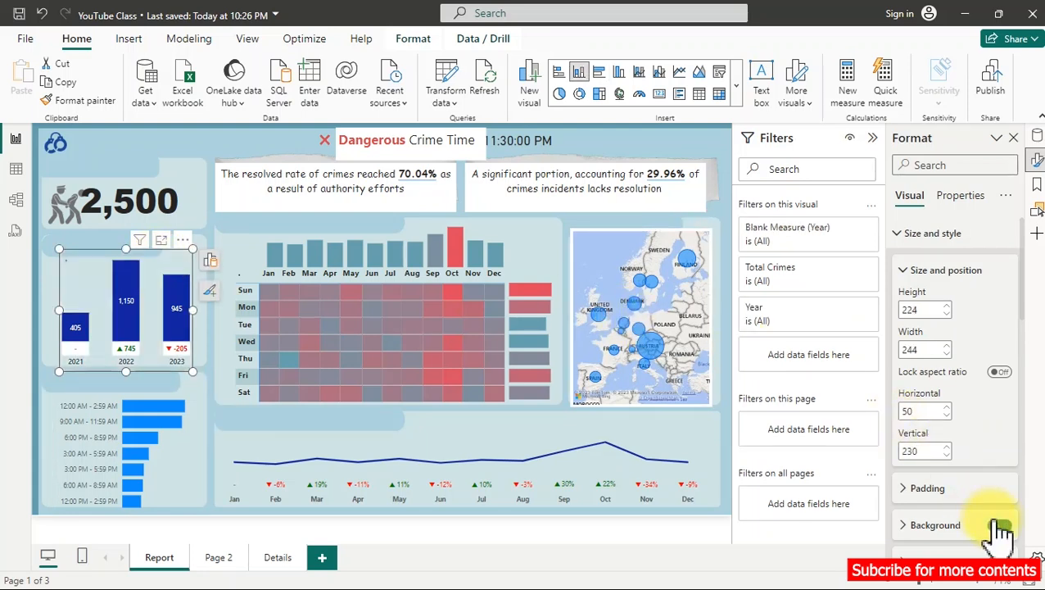
Move the yearly column chart to about horizontal 26, vertical 224, and widen it to about 278.
{"action": "mouse_move", "coordinate": [175, 261]}
{"action": "left_mouse_down"}
{"action": "mouse_move", "coordinate": [167, 275]}
{"action": "mouse_move", "coordinate": [158, 261]}
{"action": "left_mouse_up"}
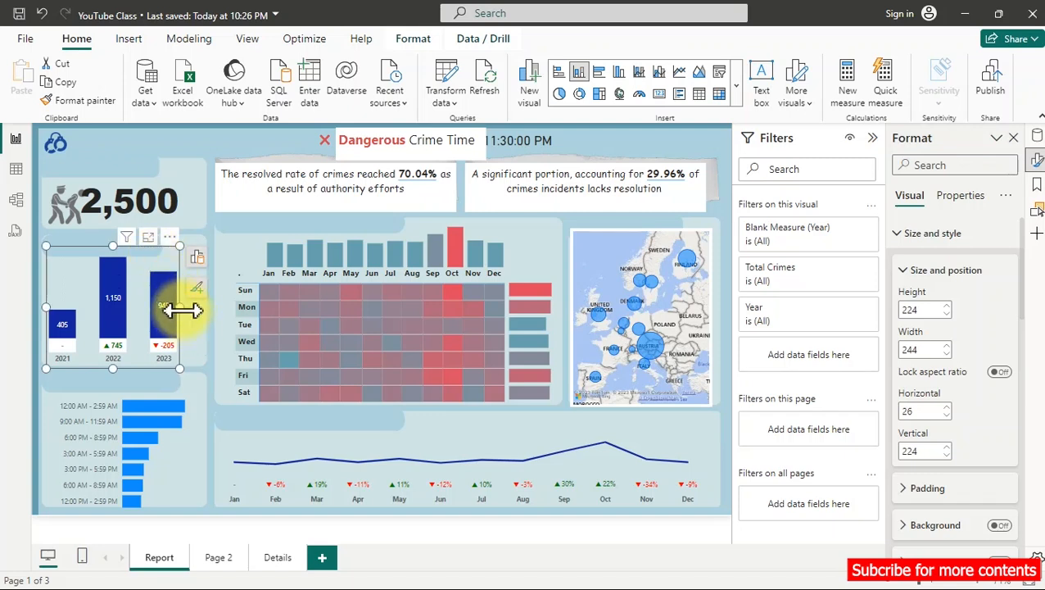
{"action": "left_click_drag", "start_coordinate": [177, 308], "coordinate": [201, 311]}
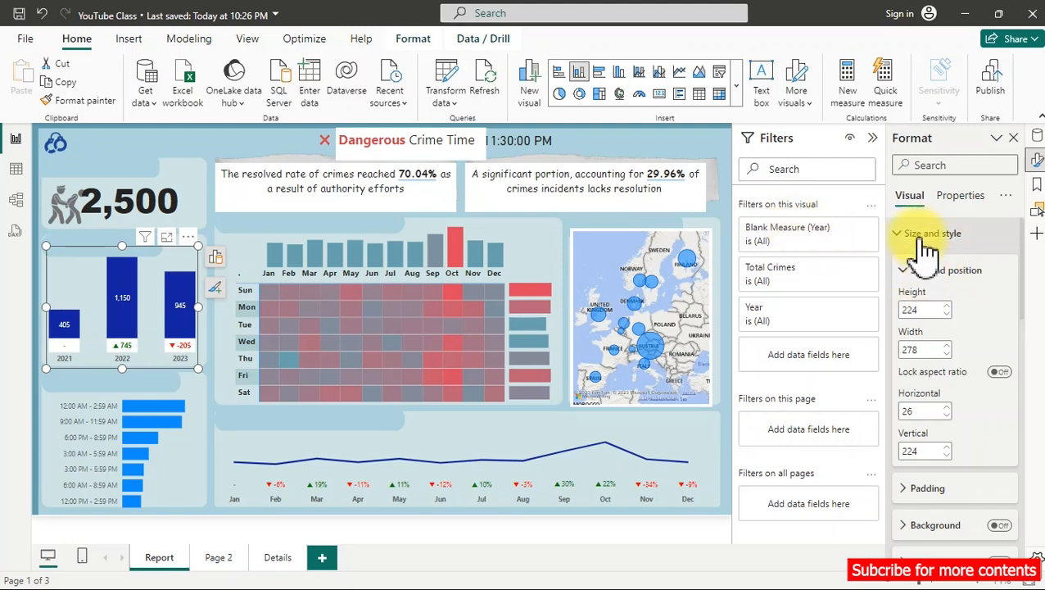
Color the yearly chart's Blank Measure (Year) columns with the recent light teal #D0E4E5, and lower the chart's top edge slightly.
{"action": "left_click", "coordinate": [920, 237]}
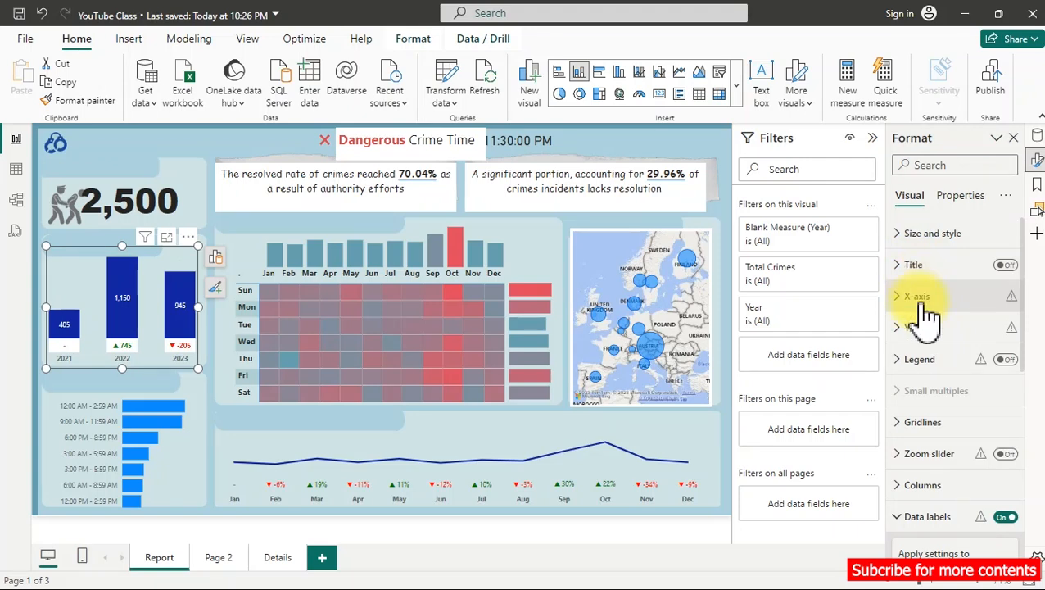
{"action": "left_click_drag", "start_coordinate": [1022, 275], "coordinate": [1012, 355]}
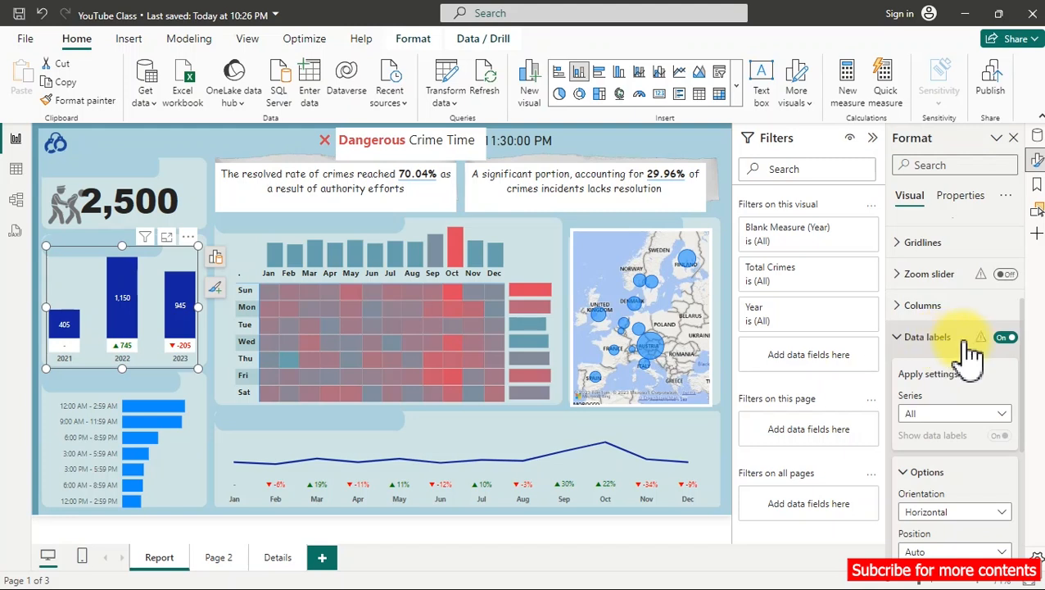
{"action": "left_click_drag", "start_coordinate": [1027, 355], "coordinate": [1034, 468]}
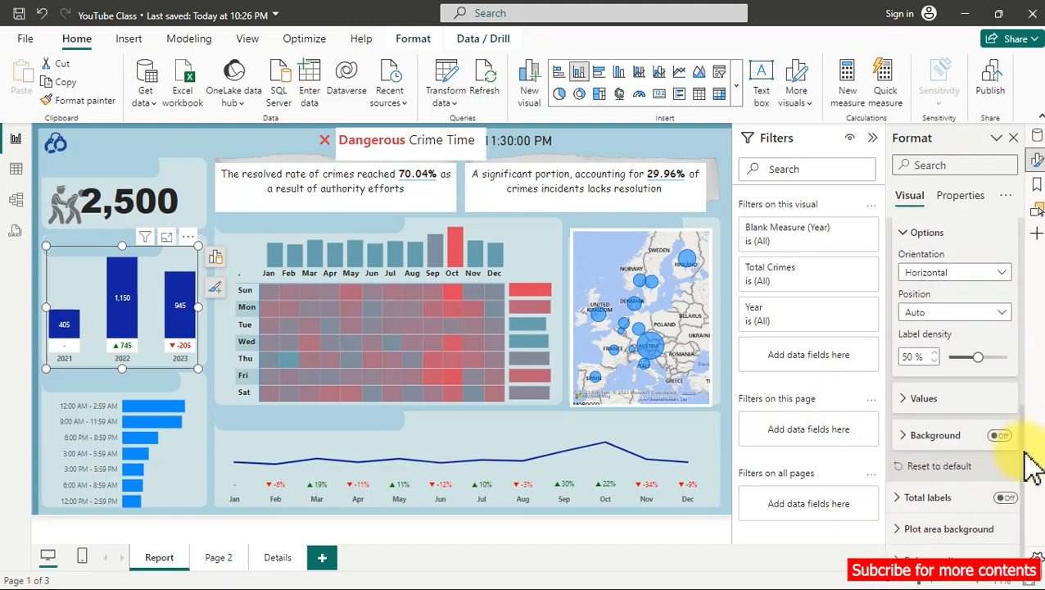
{"action": "left_click", "coordinate": [905, 399]}
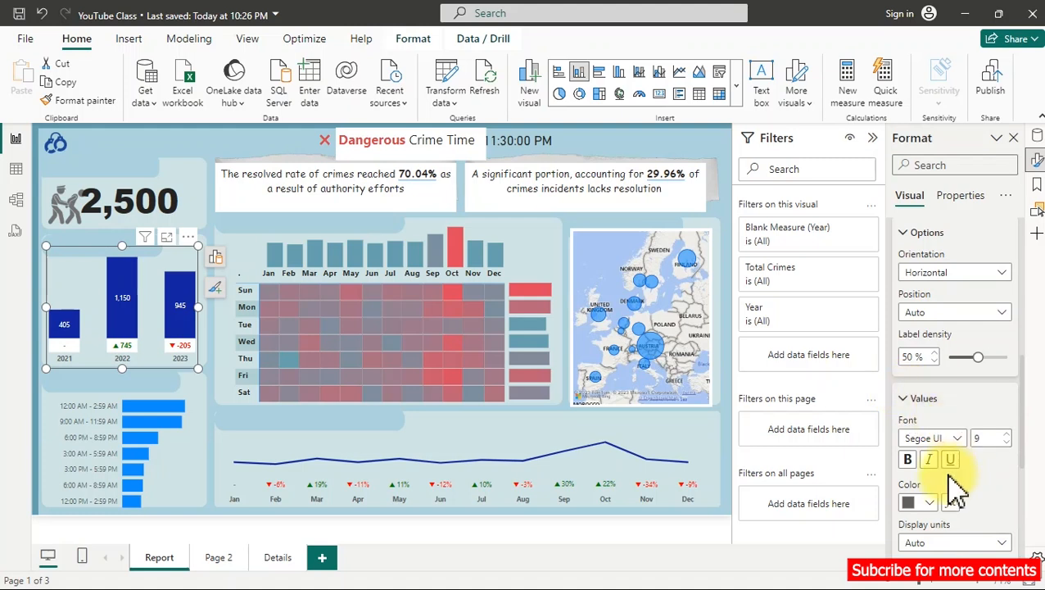
{"action": "left_click_drag", "start_coordinate": [1026, 396], "coordinate": [1038, 299]}
{"action": "scroll", "coordinate": [1034, 449], "scroll_direction": "down", "scroll_amount": 5}
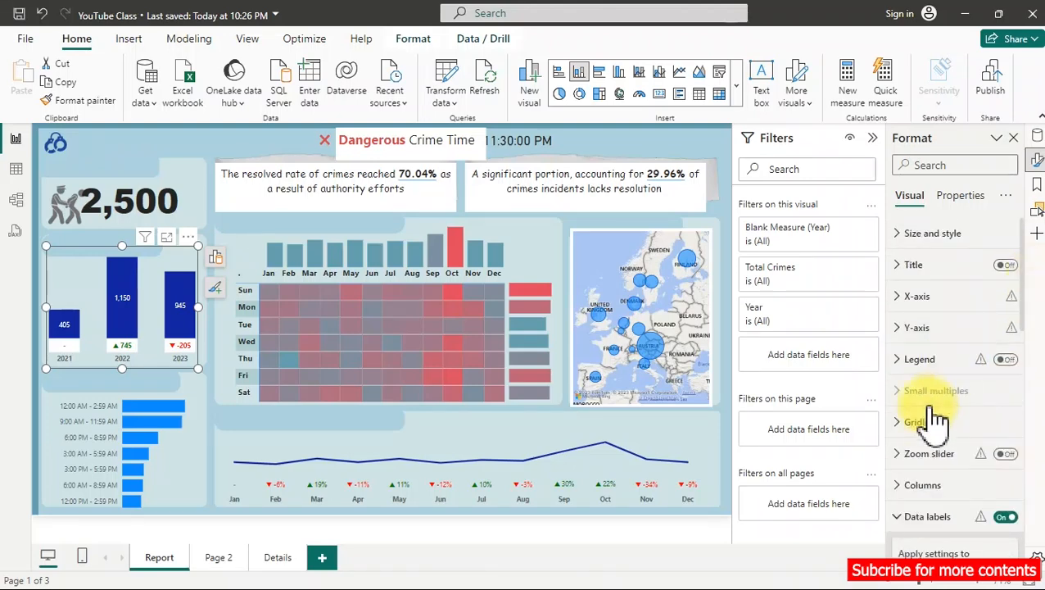
{"action": "left_click", "coordinate": [927, 485]}
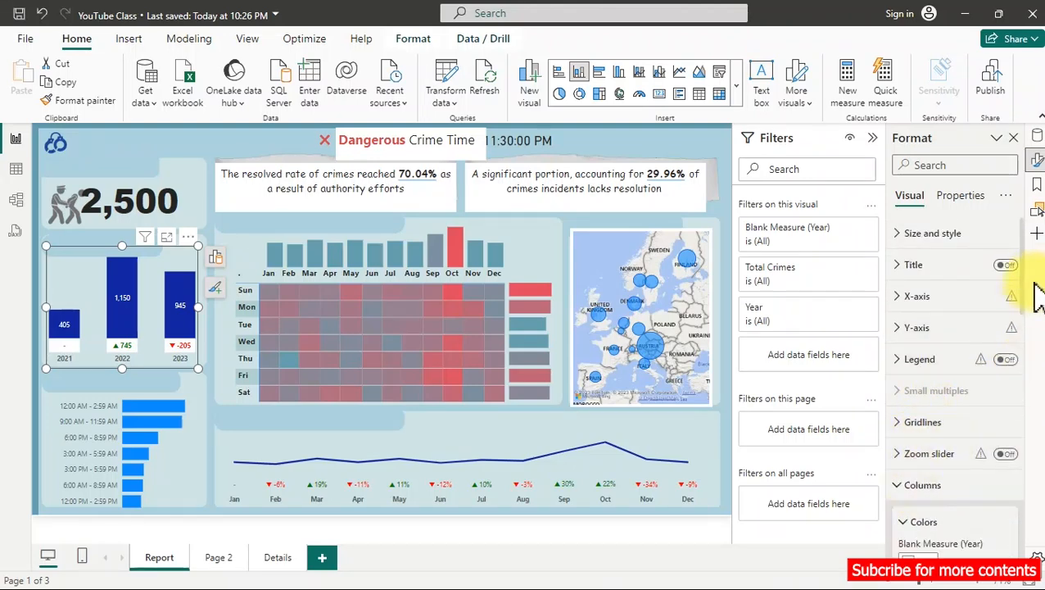
{"action": "left_click_drag", "start_coordinate": [1030, 286], "coordinate": [1027, 330]}
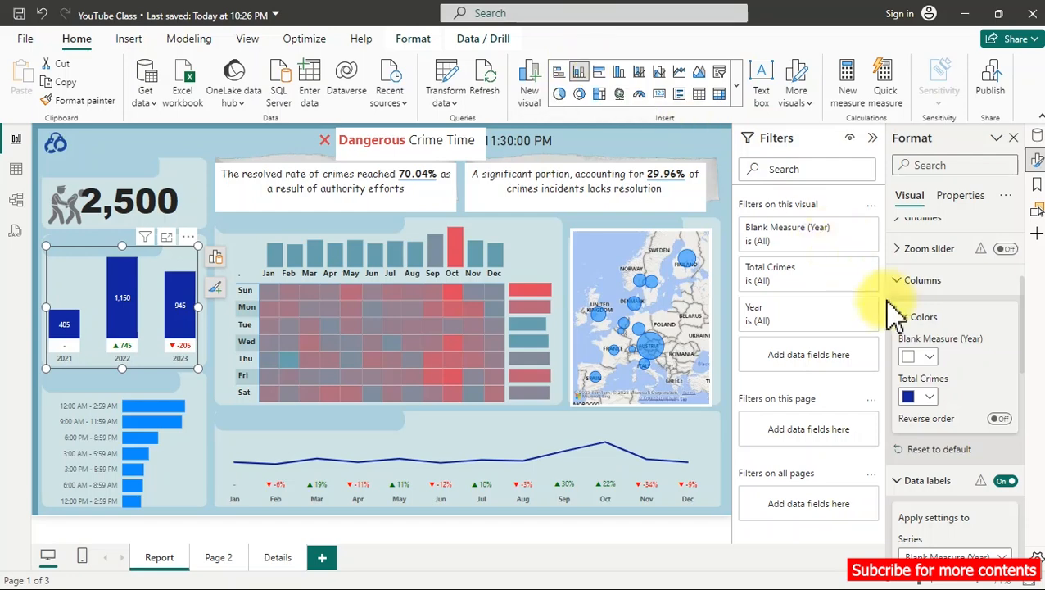
{"action": "left_click", "coordinate": [928, 356]}
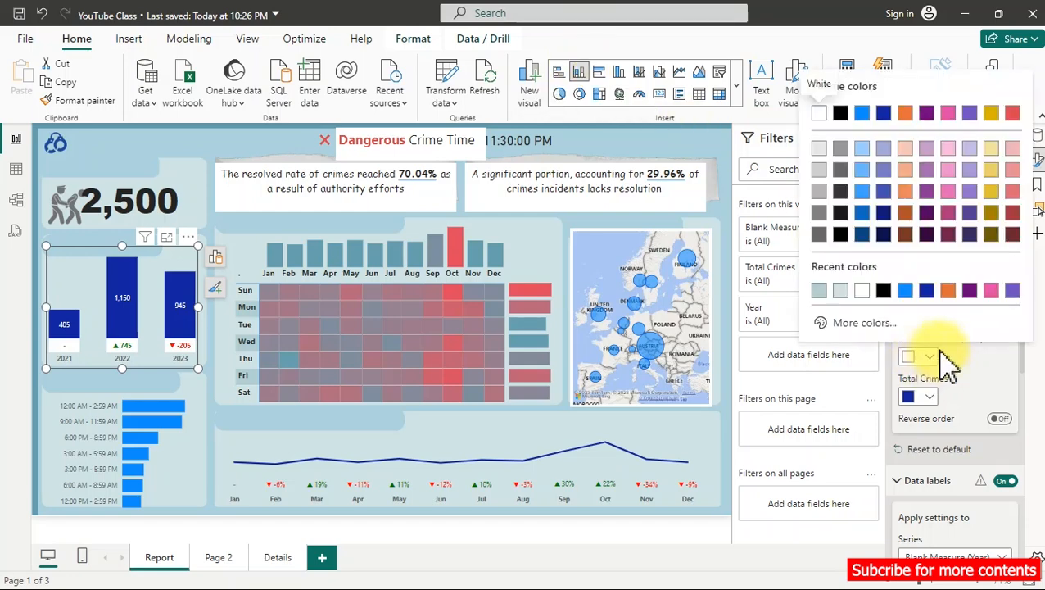
{"action": "left_click", "coordinate": [841, 292]}
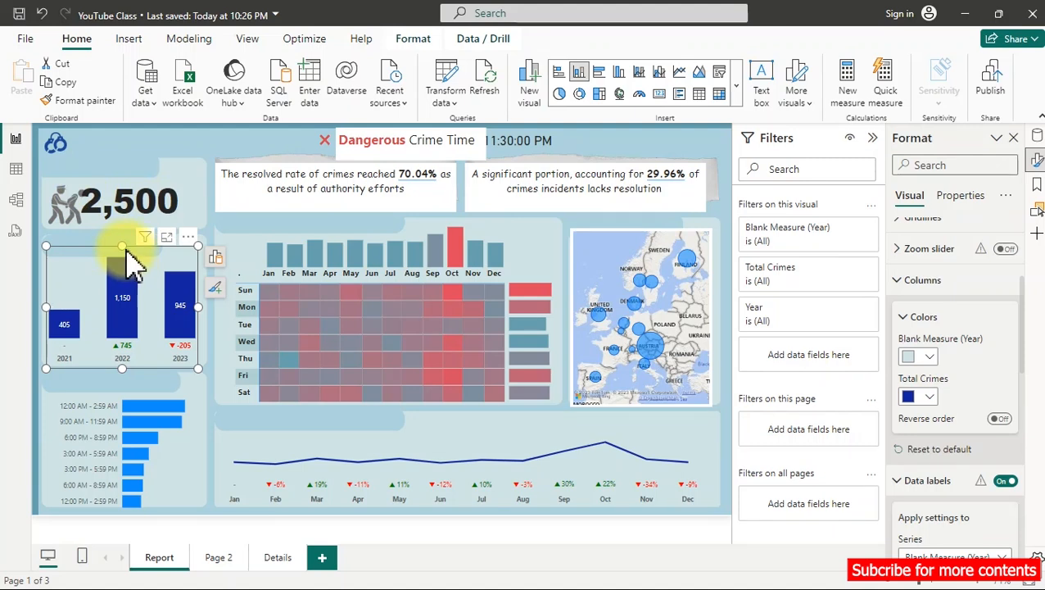
{"action": "mouse_move", "coordinate": [129, 246]}
{"action": "left_mouse_down"}
{"action": "mouse_move", "coordinate": [131, 270]}
{"action": "mouse_move", "coordinate": [124, 257]}
{"action": "left_mouse_up"}
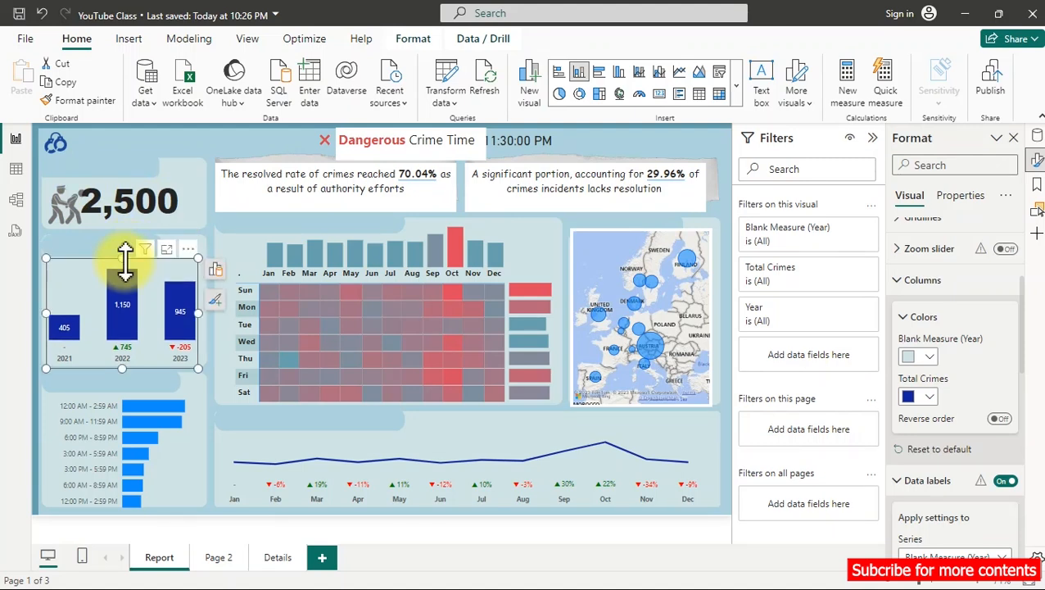
{"action": "left_click", "coordinate": [250, 146]}
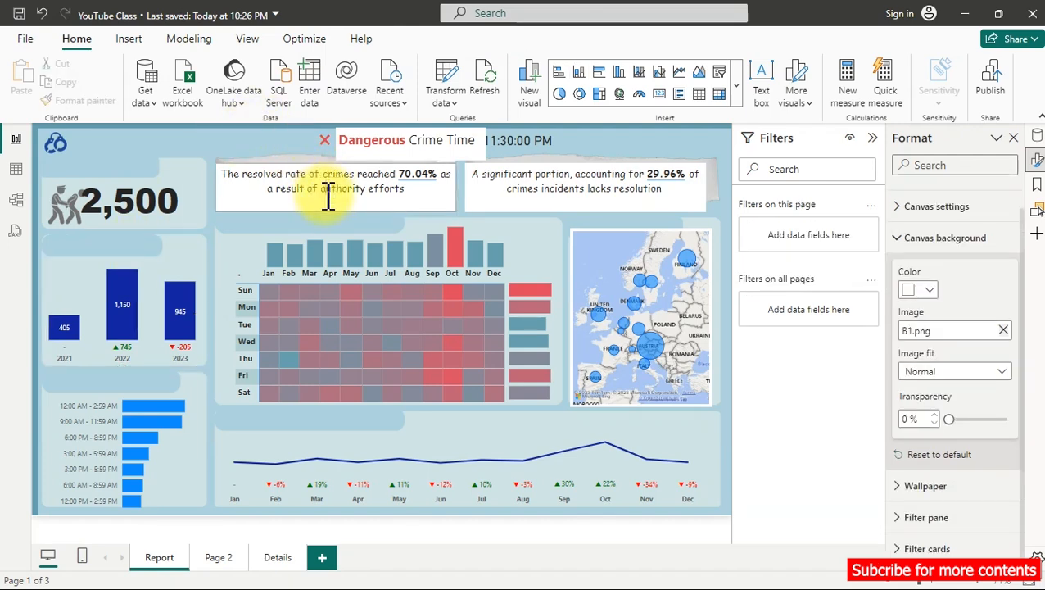
Turn off the background of both text boxes, the resolved-rate one and the lacks-resolution one.
{"action": "left_click", "coordinate": [373, 199]}
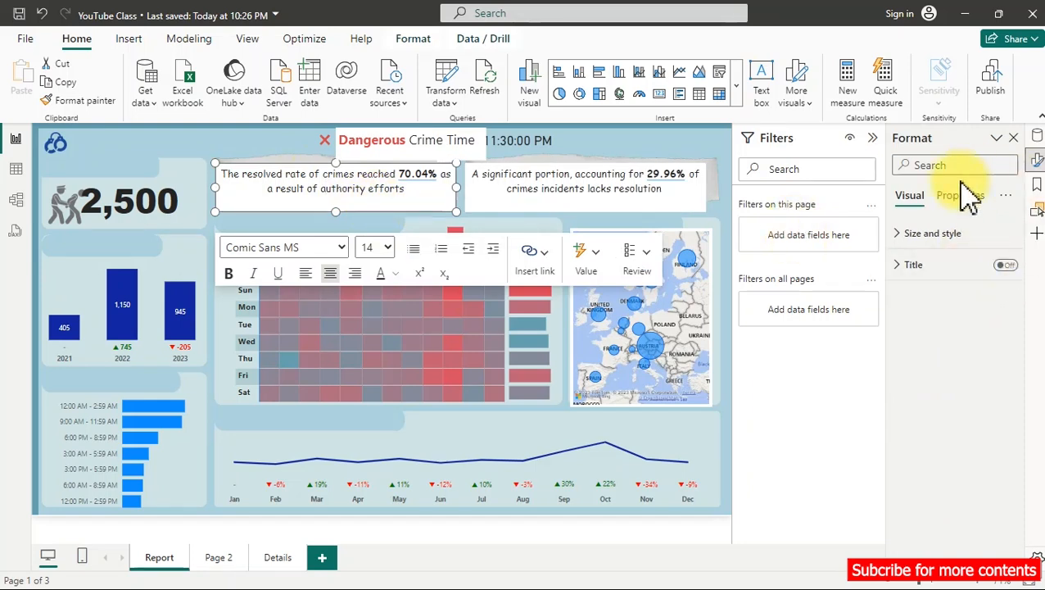
{"action": "left_click", "coordinate": [929, 238]}
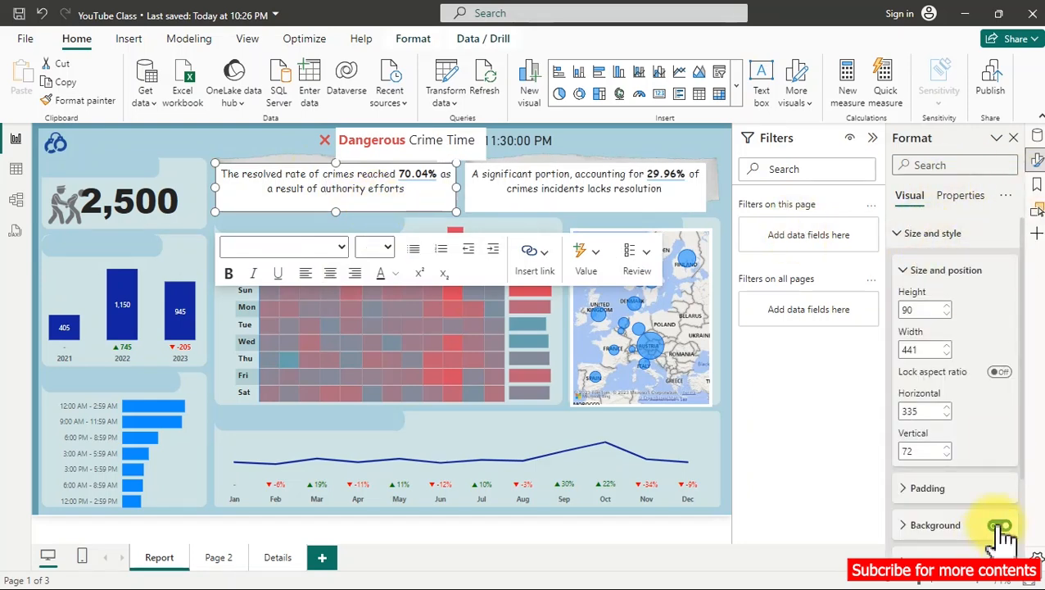
{"action": "left_click", "coordinate": [694, 205]}
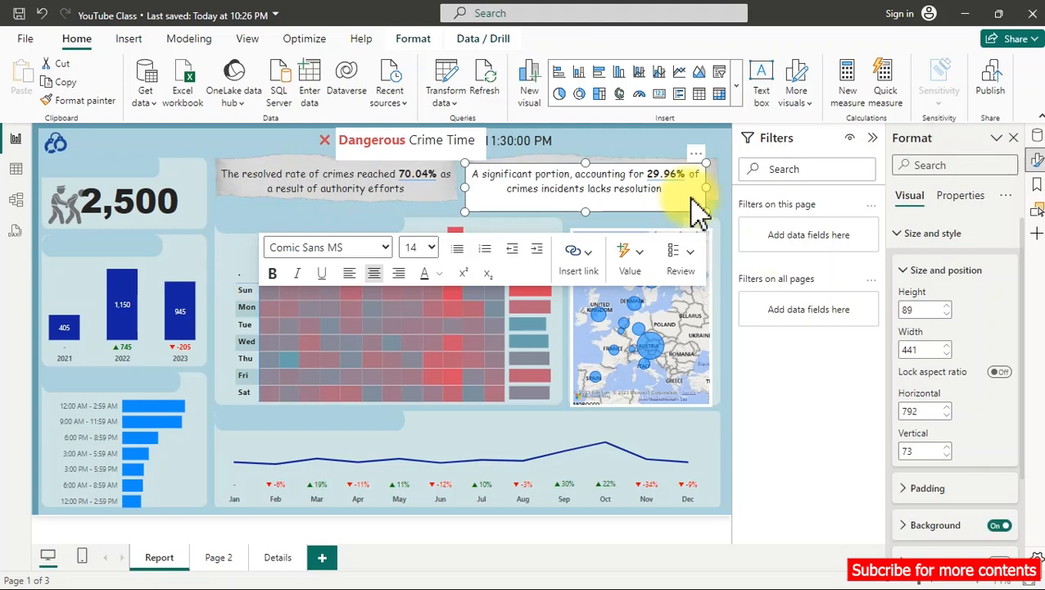
{"action": "left_click", "coordinate": [1004, 527]}
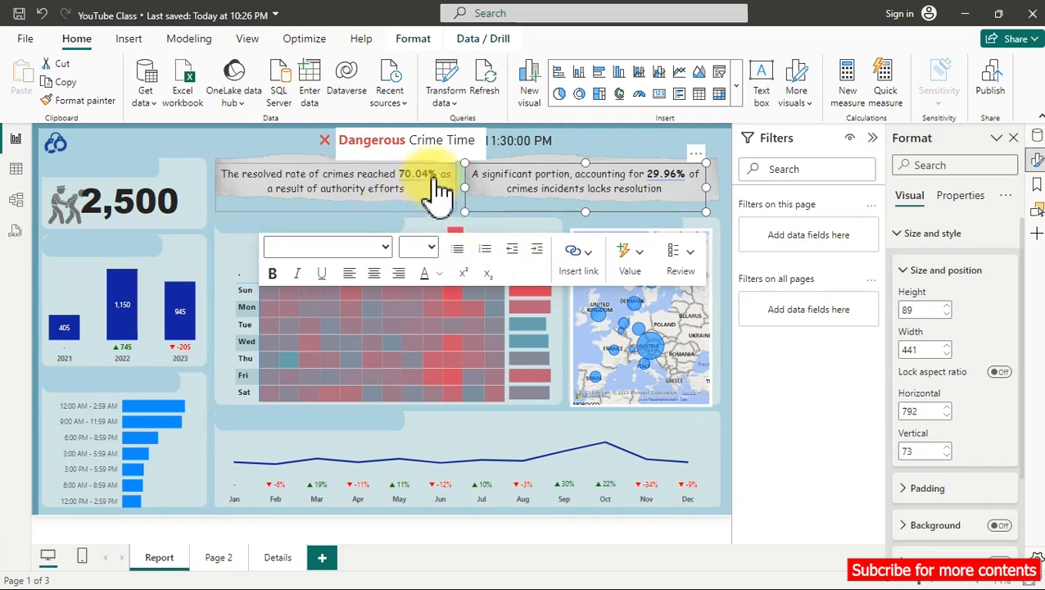
Set the font of the 70.04% value in the resolved-rate text box to Segoe (Bold).
{"action": "left_click", "coordinate": [396, 173]}
{"action": "key", "text": "ctrl+shift+Right"}
{"action": "key", "text": "ctrl+shift+Right"}
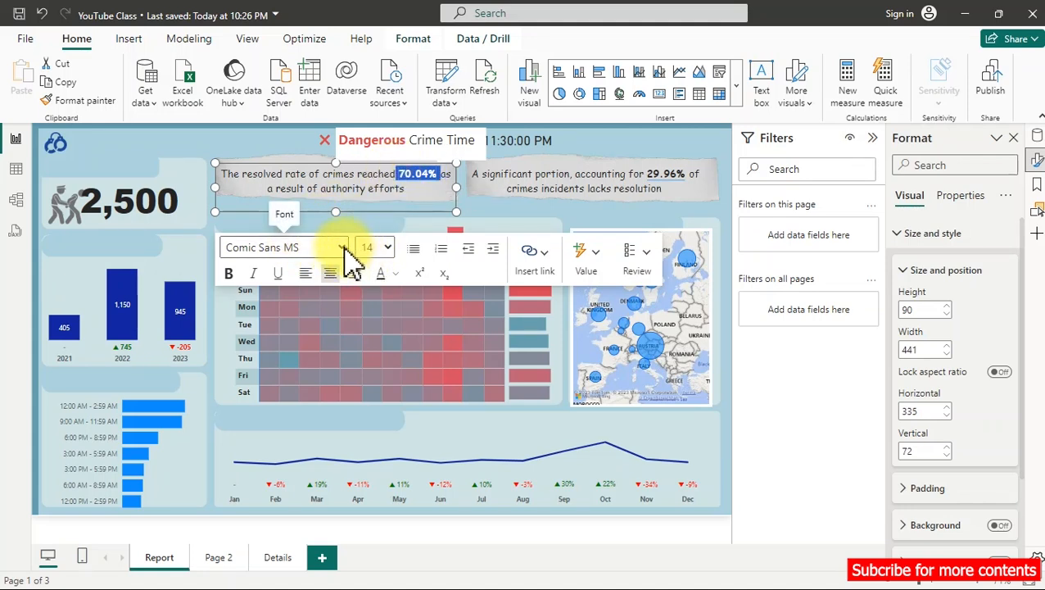
{"action": "left_click", "coordinate": [344, 249]}
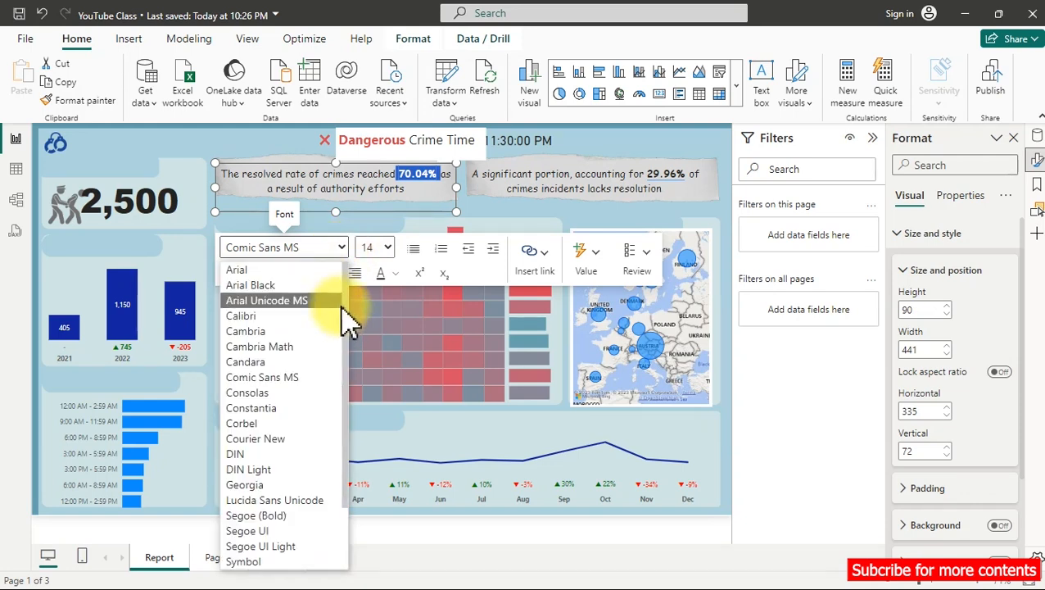
{"action": "scroll", "coordinate": [344, 358], "scroll_direction": "down", "scroll_amount": 2}
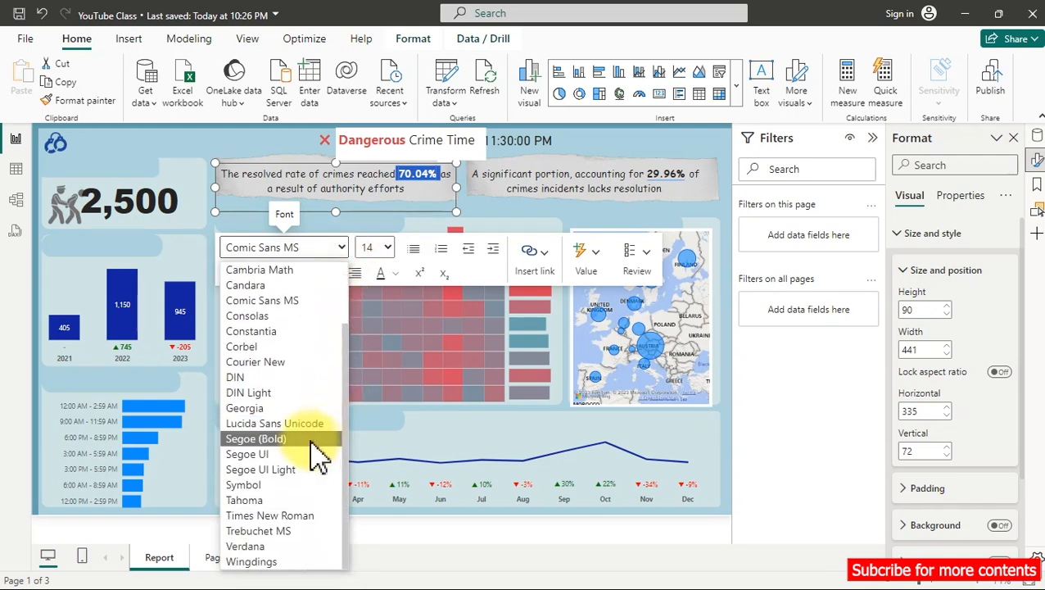
{"action": "left_click", "coordinate": [289, 440]}
{"action": "mouse_move", "coordinate": [283, 442]}
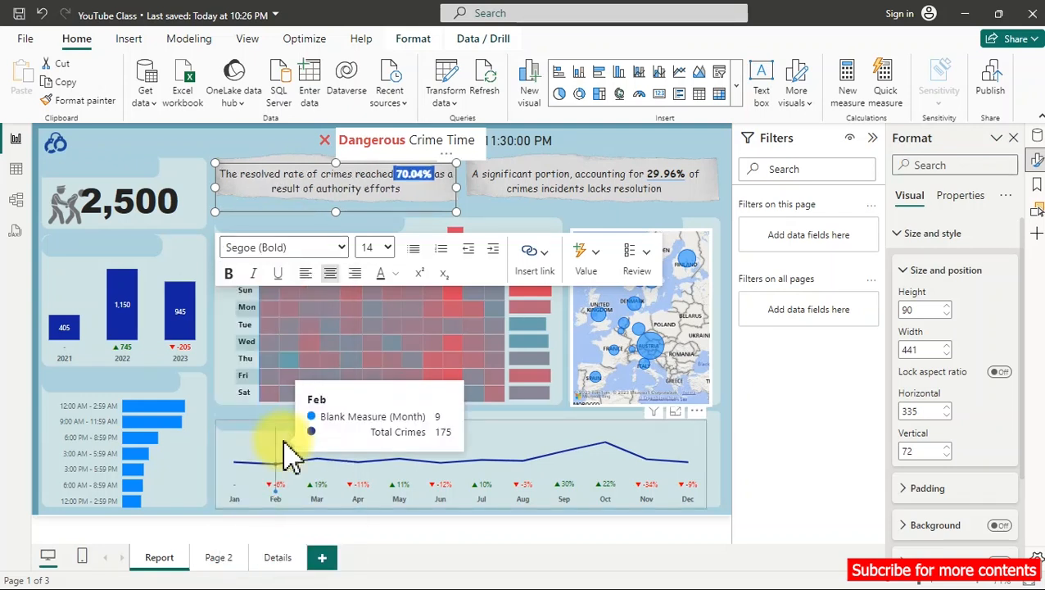
Color the 70.04% value in the resolved-rate text with the custom blue #019DC0.
{"action": "left_click", "coordinate": [380, 177]}
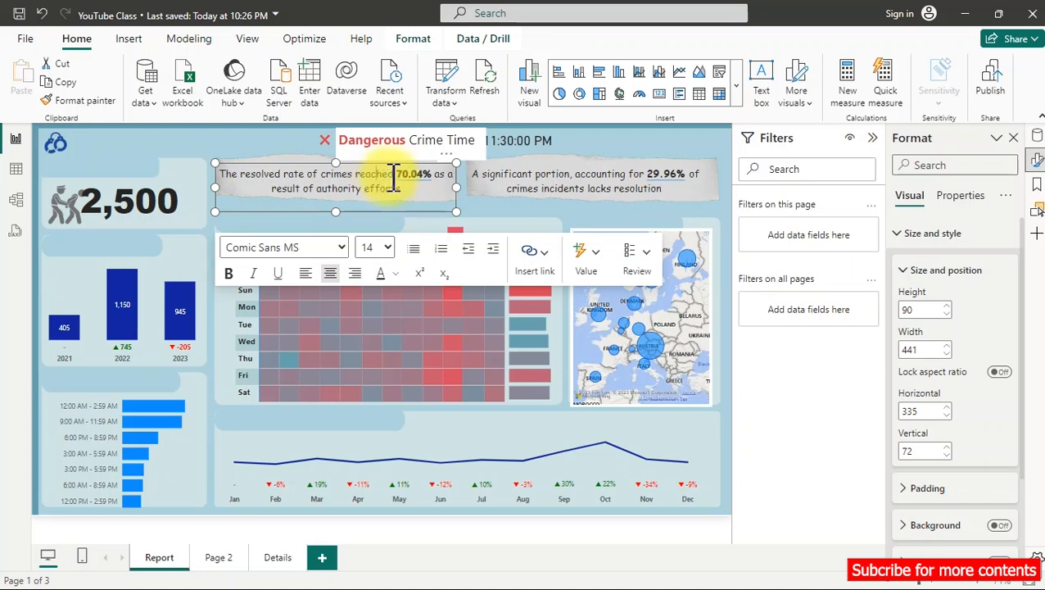
{"action": "key", "text": "ctrl+shift+Right"}
{"action": "key", "text": "ctrl+shift+Right"}
{"action": "key", "text": "ctrl+shift+Left"}
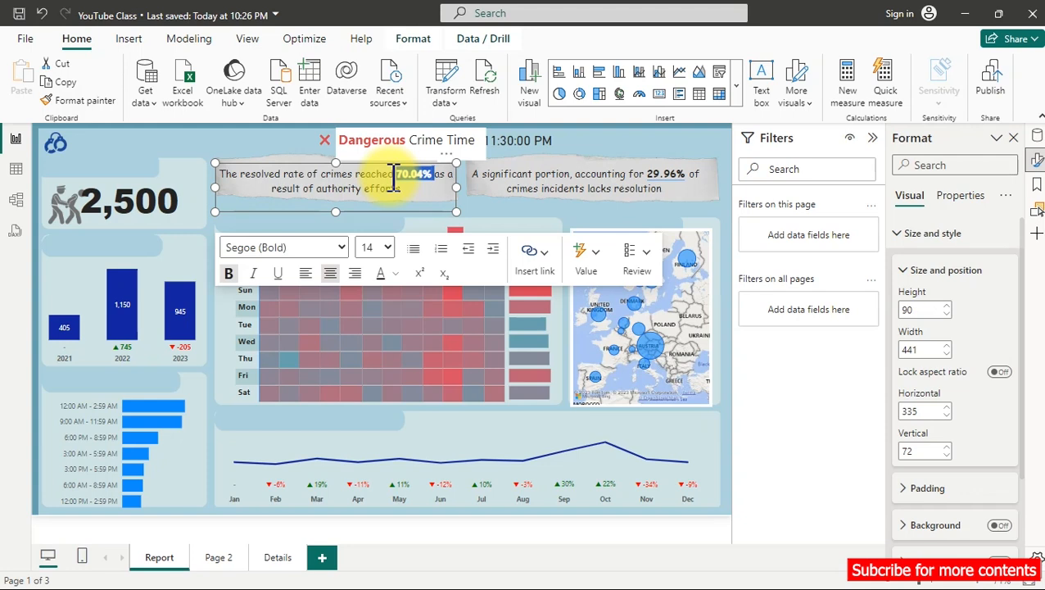
{"action": "left_click", "coordinate": [398, 277]}
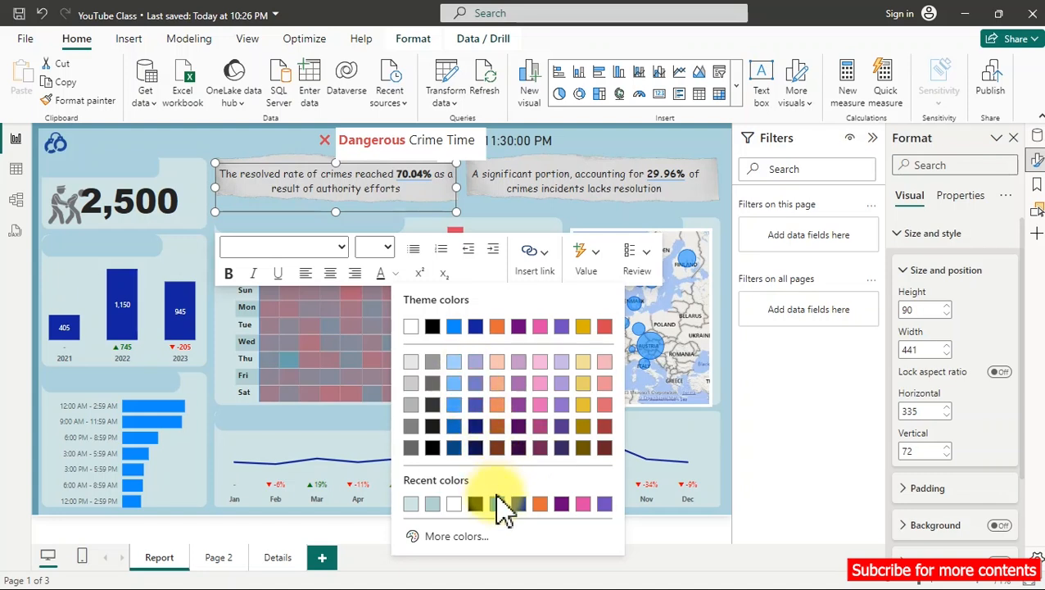
{"action": "left_click", "coordinate": [496, 504]}
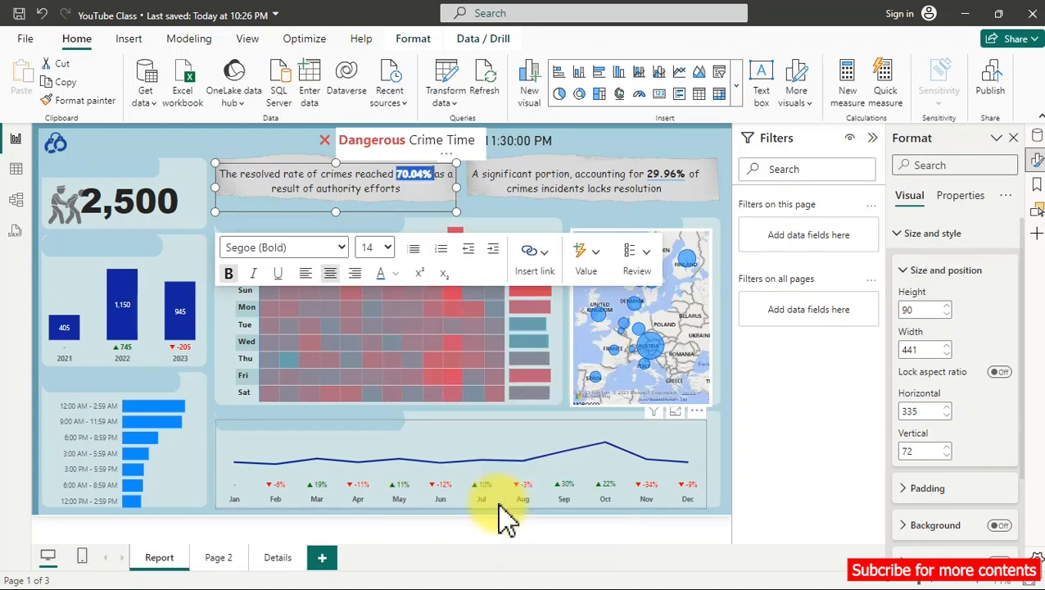
{"action": "left_click", "coordinate": [395, 277]}
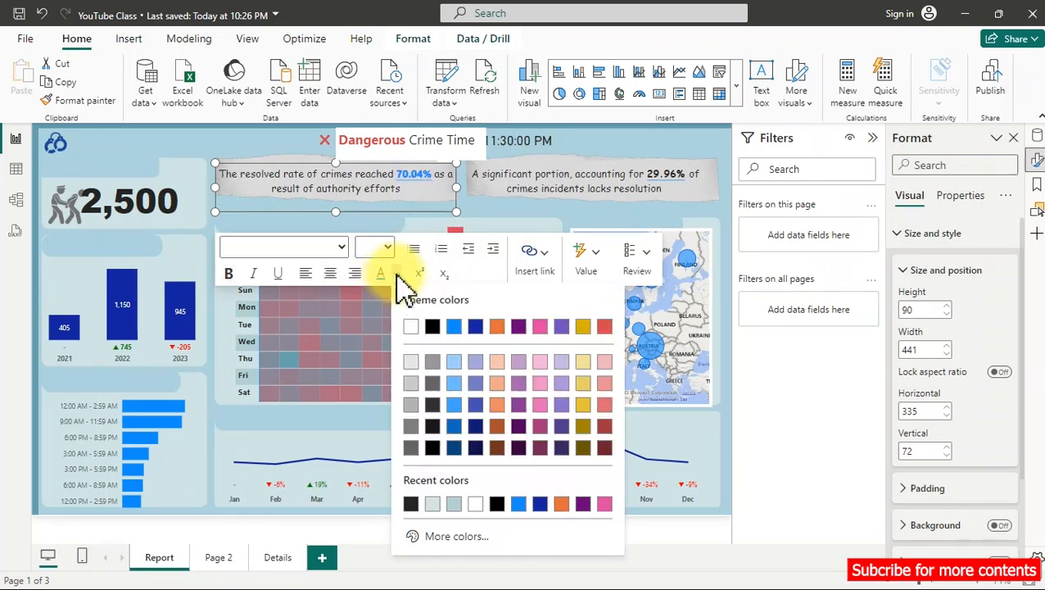
{"action": "left_click", "coordinate": [447, 536]}
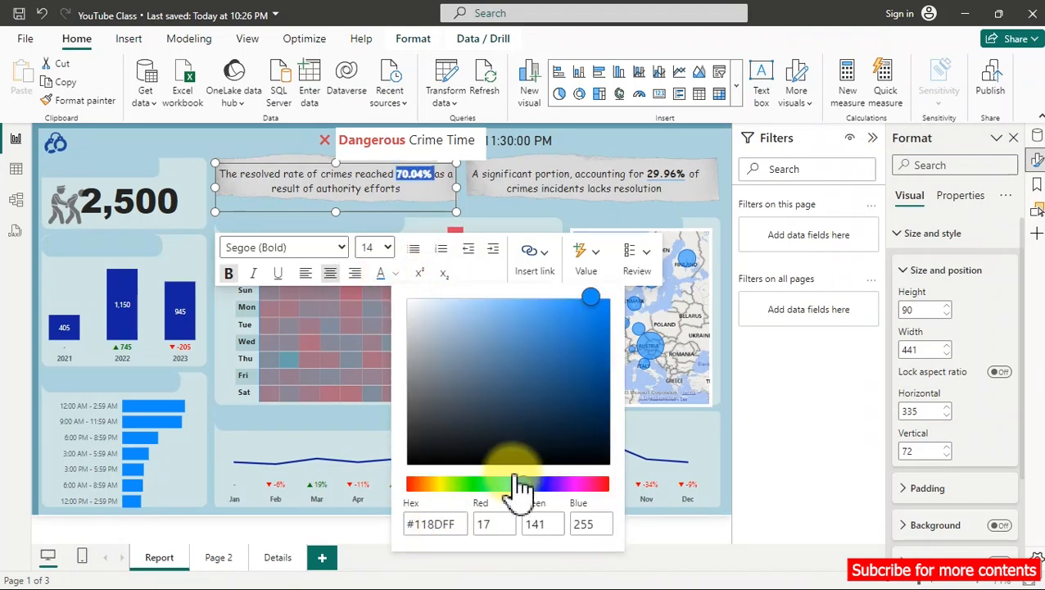
{"action": "left_click_drag", "start_coordinate": [521, 483], "coordinate": [516, 483]}
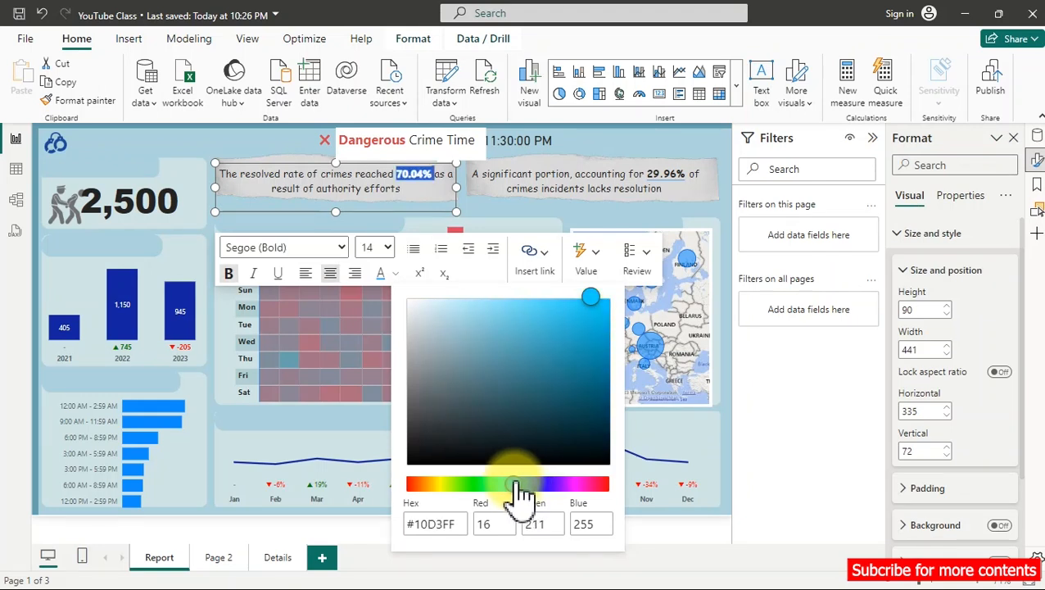
{"action": "left_click", "coordinate": [604, 303]}
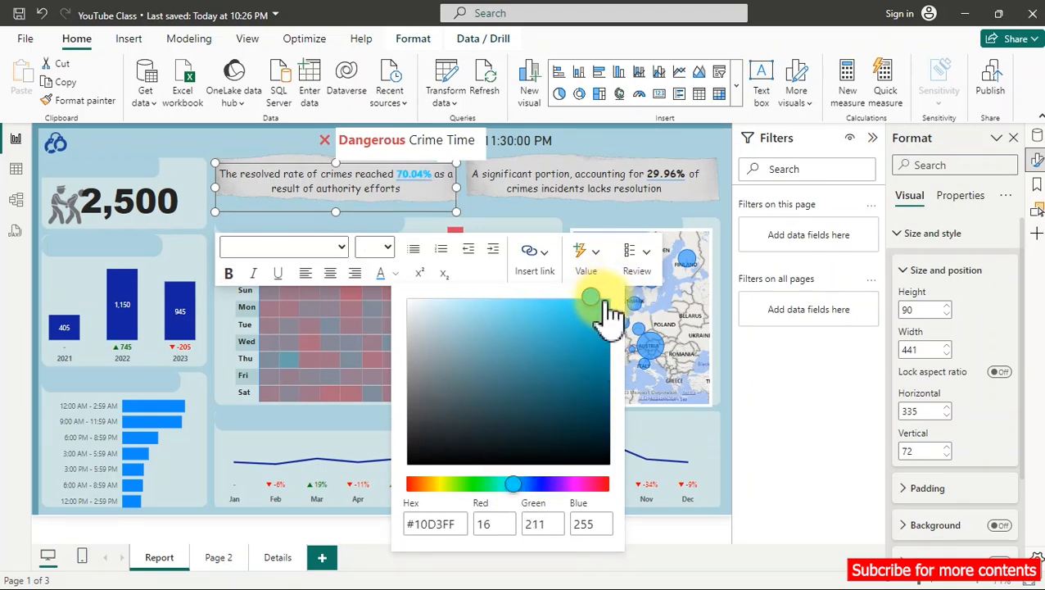
{"action": "left_click_drag", "start_coordinate": [604, 312], "coordinate": [614, 354]}
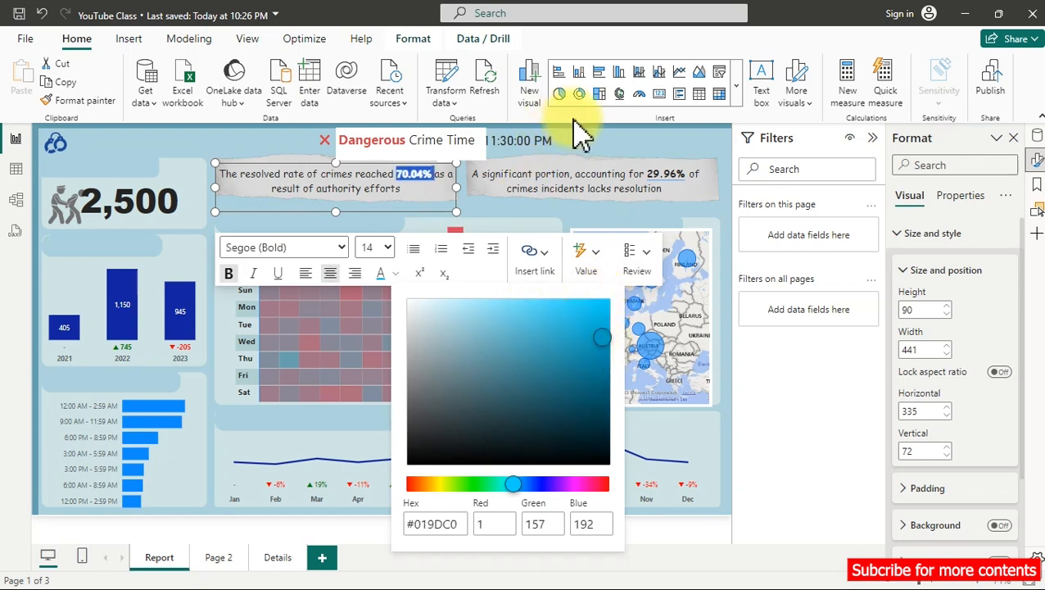
{"action": "left_click", "coordinate": [260, 147]}
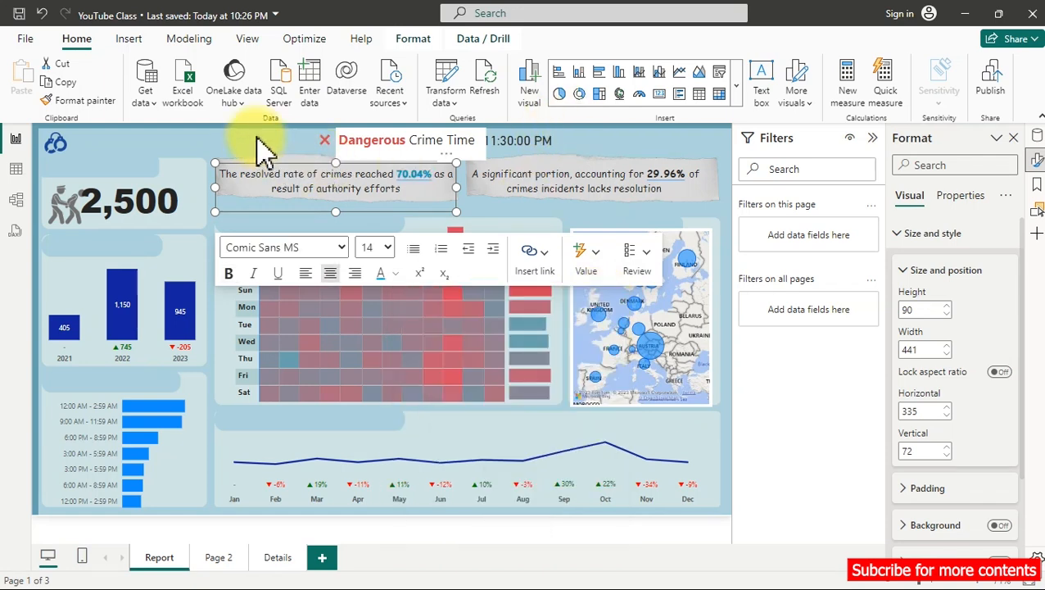
Color the 29.96% value in the lacks-resolution text with the base theme red.
{"action": "left_click", "coordinate": [643, 173]}
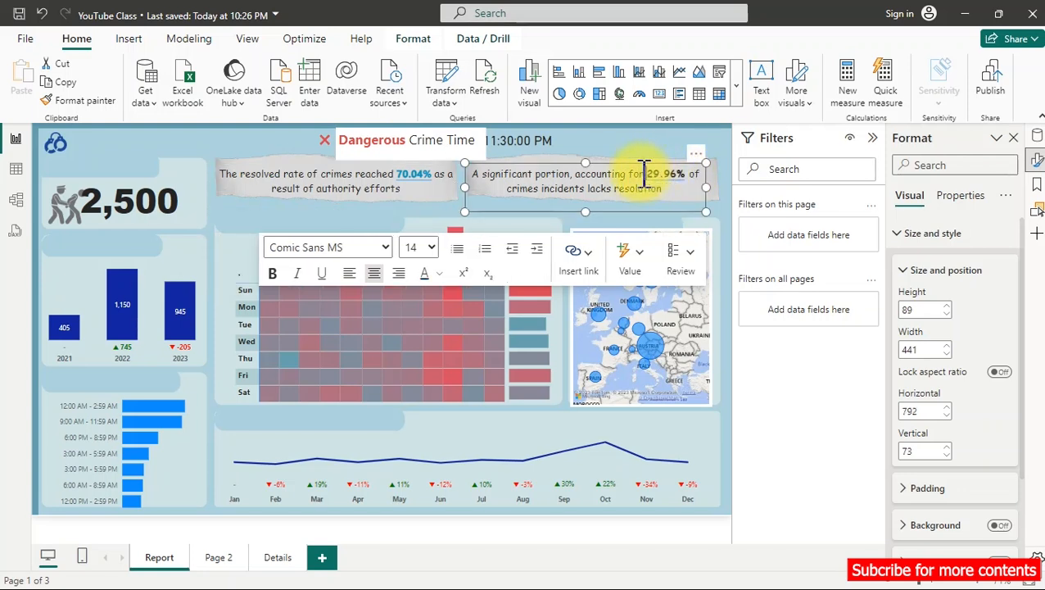
{"action": "double_click", "coordinate": [643, 173]}
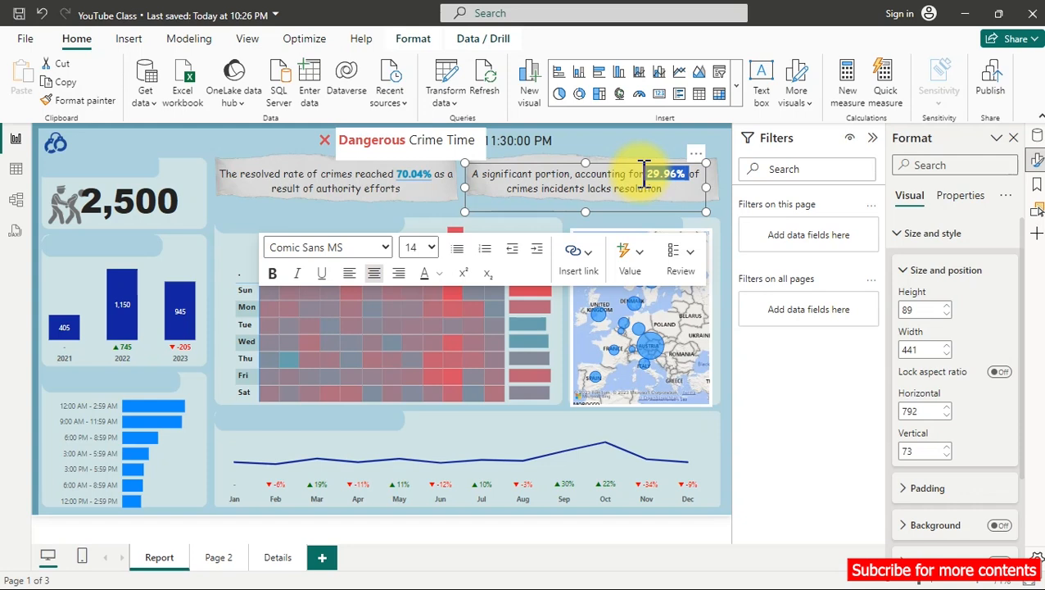
{"action": "left_click", "coordinate": [440, 275]}
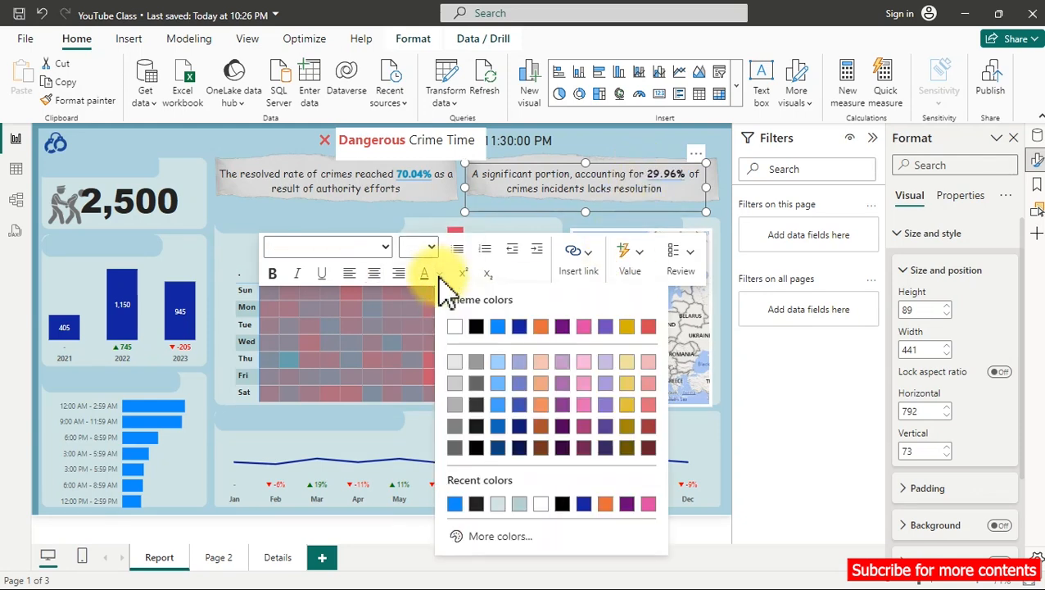
{"action": "left_click", "coordinate": [651, 330]}
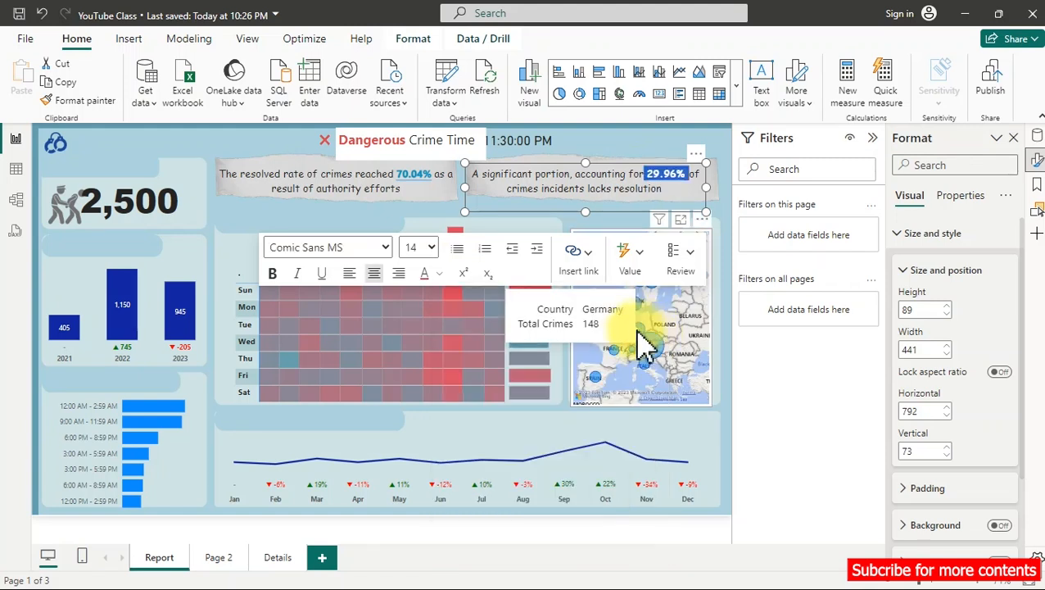
{"action": "left_click", "coordinate": [233, 156]}
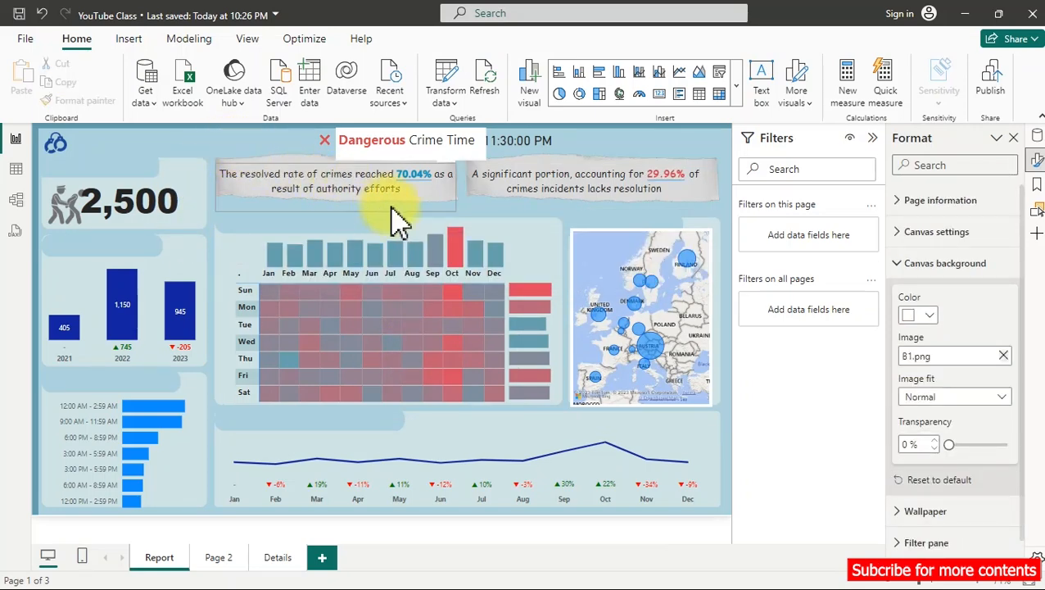
Narrow the resolved-rate text box slightly on both sides, and move the lacks-resolution text box's left edge slightly inward.
{"action": "left_click", "coordinate": [457, 186]}
{"action": "left_click_drag", "start_coordinate": [457, 187], "coordinate": [448, 195]}
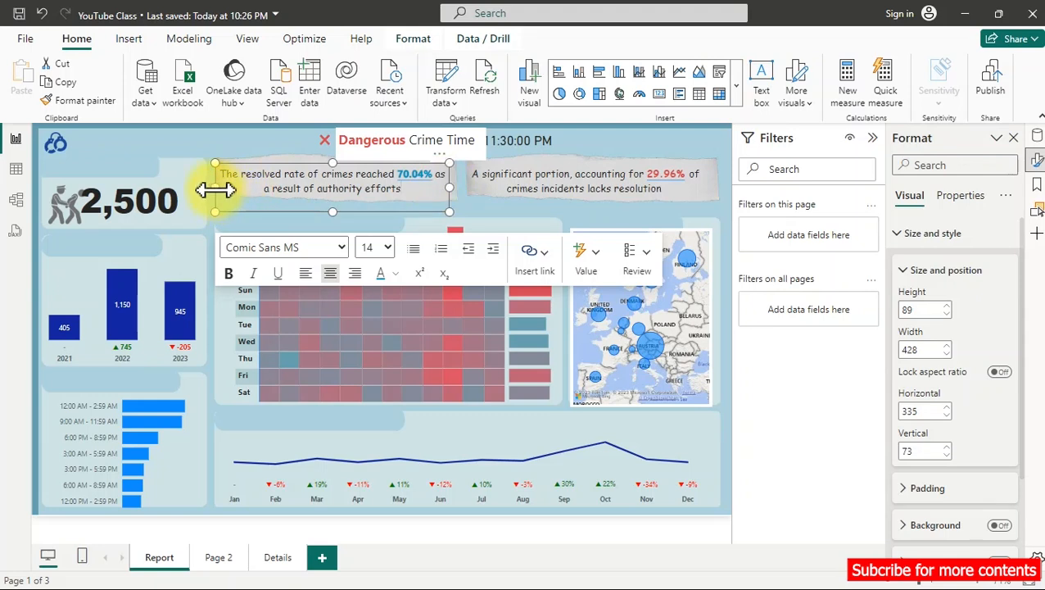
{"action": "mouse_move", "coordinate": [219, 189]}
{"action": "left_mouse_down"}
{"action": "mouse_move", "coordinate": [227, 200]}
{"action": "mouse_move", "coordinate": [224, 191]}
{"action": "left_mouse_up"}
{"action": "left_click", "coordinate": [496, 175]}
{"action": "left_click_drag", "start_coordinate": [463, 188], "coordinate": [471, 189]}
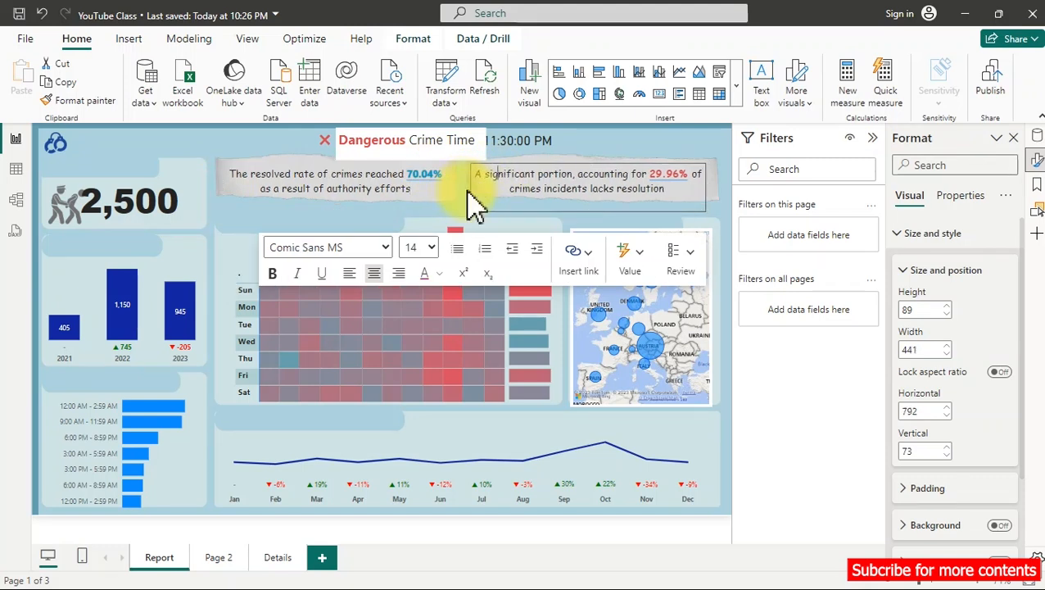
{"action": "left_click", "coordinate": [651, 151]}
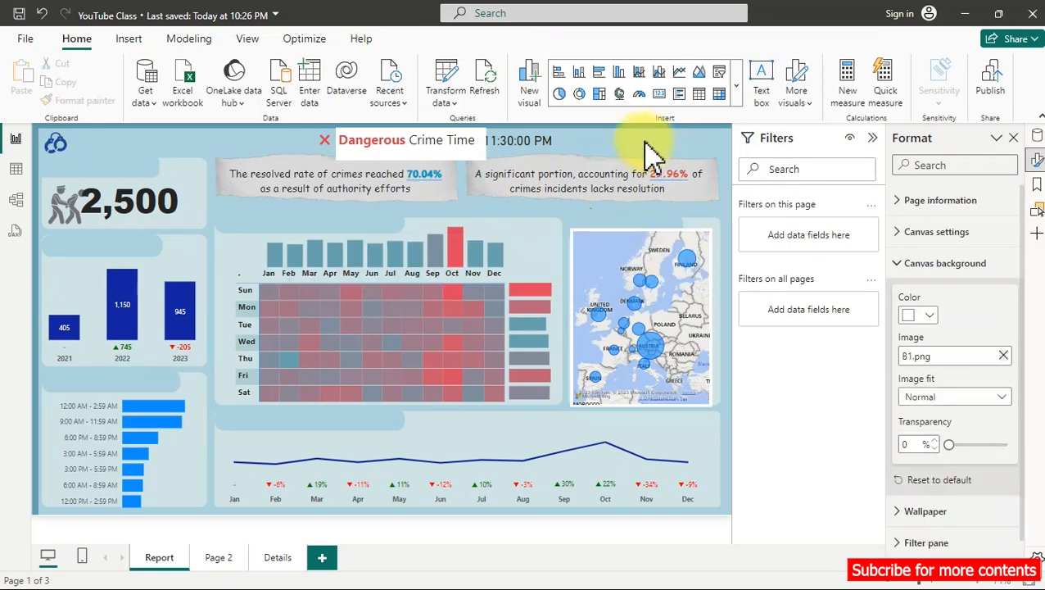
Turn off the background of the Dangerous Crime Time text box.
{"action": "left_click", "coordinate": [416, 139]}
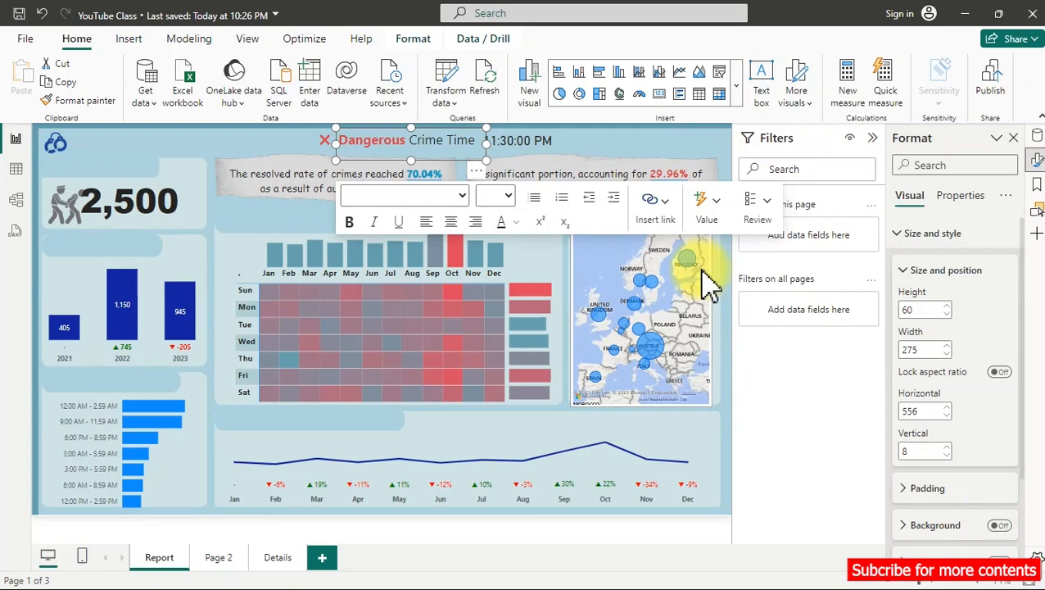
{"action": "left_click", "coordinate": [624, 148]}
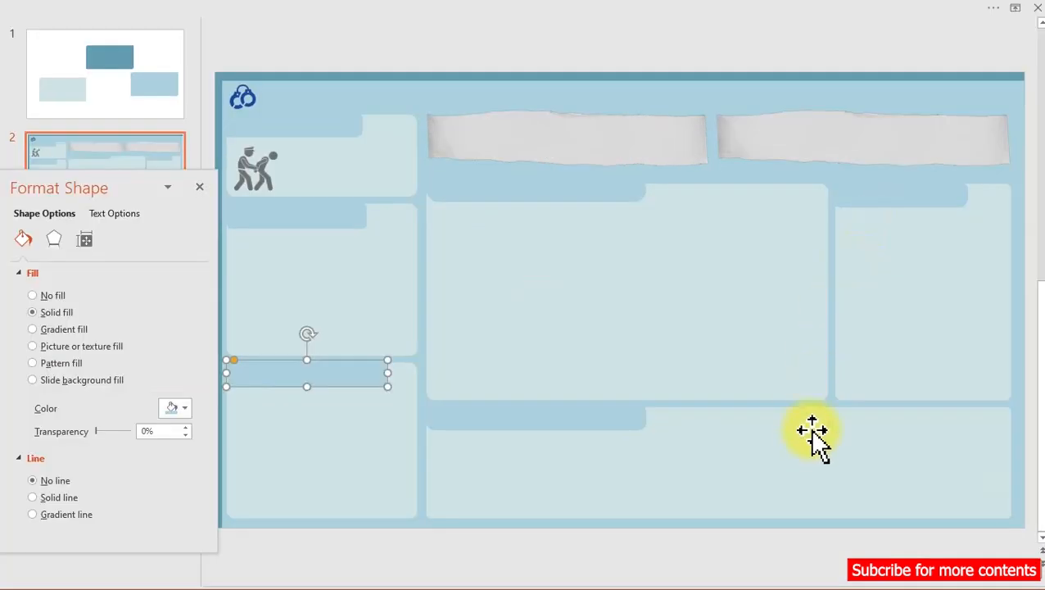
Switch to the PowerPoint slide and lower the top edge of the wide bottom panel to widen the gap above it.
{"action": "left_click", "coordinate": [809, 440]}
{"action": "left_click_drag", "start_coordinate": [718, 407], "coordinate": [718, 409]}
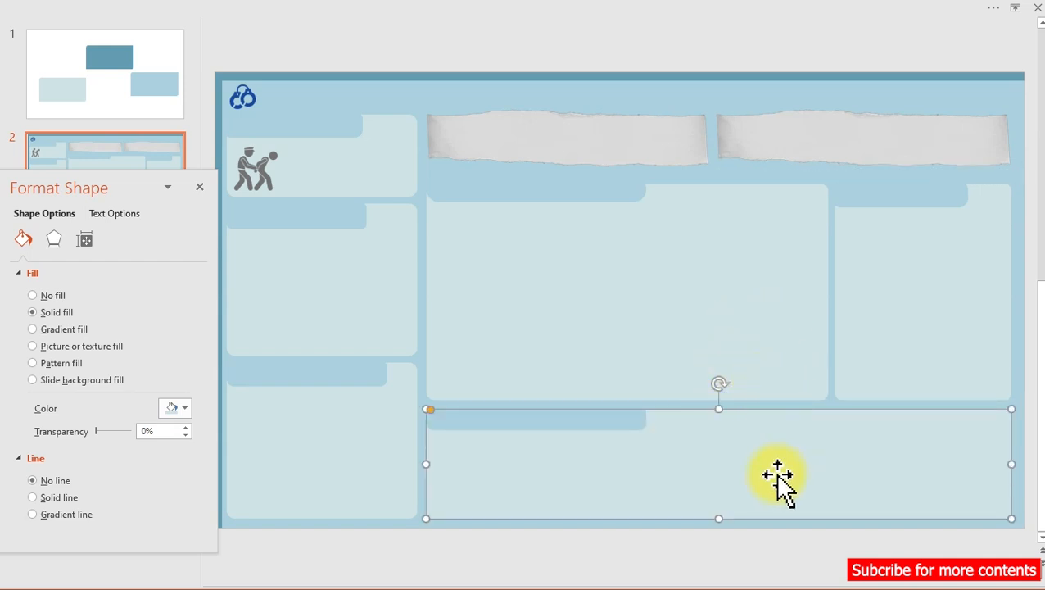
{"action": "left_click_drag", "start_coordinate": [718, 408], "coordinate": [718, 413]}
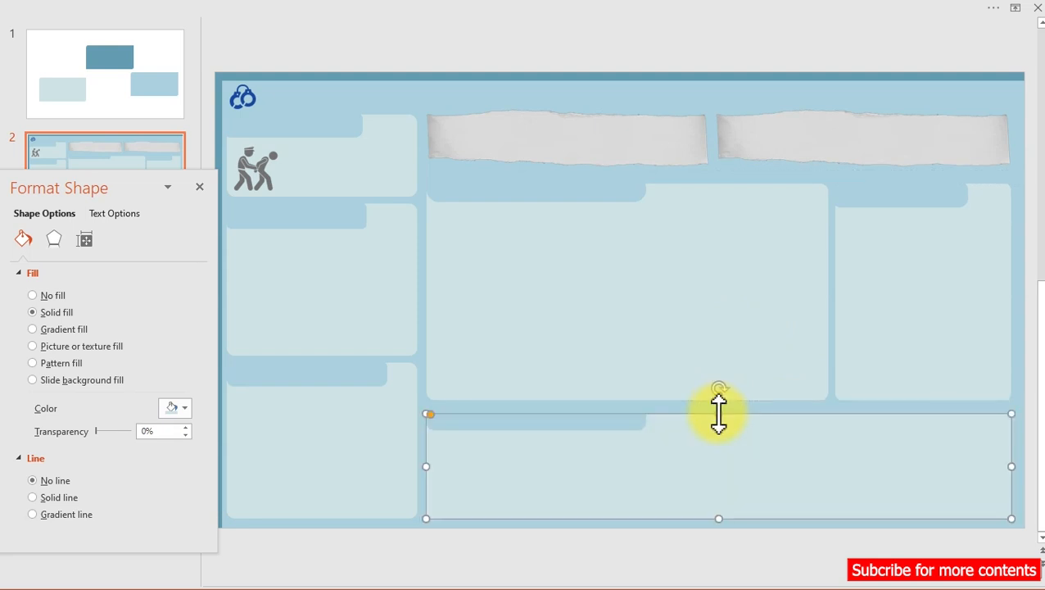
Nudge the blue title tab of the large center panel slightly left.
{"action": "left_click", "coordinate": [541, 192]}
{"action": "key", "text": "Left"}
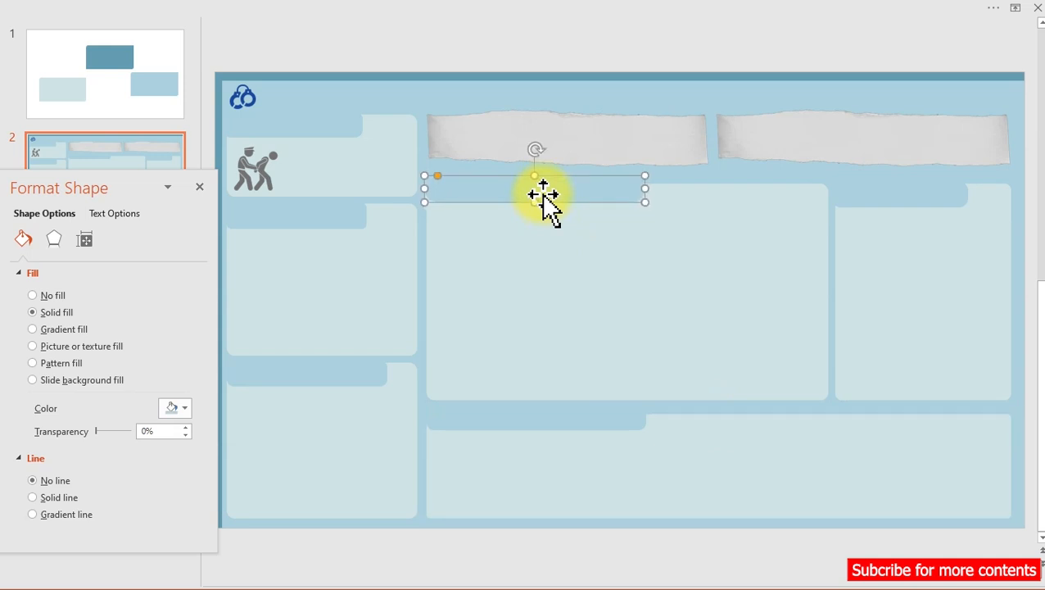
{"action": "left_click", "coordinate": [441, 185]}
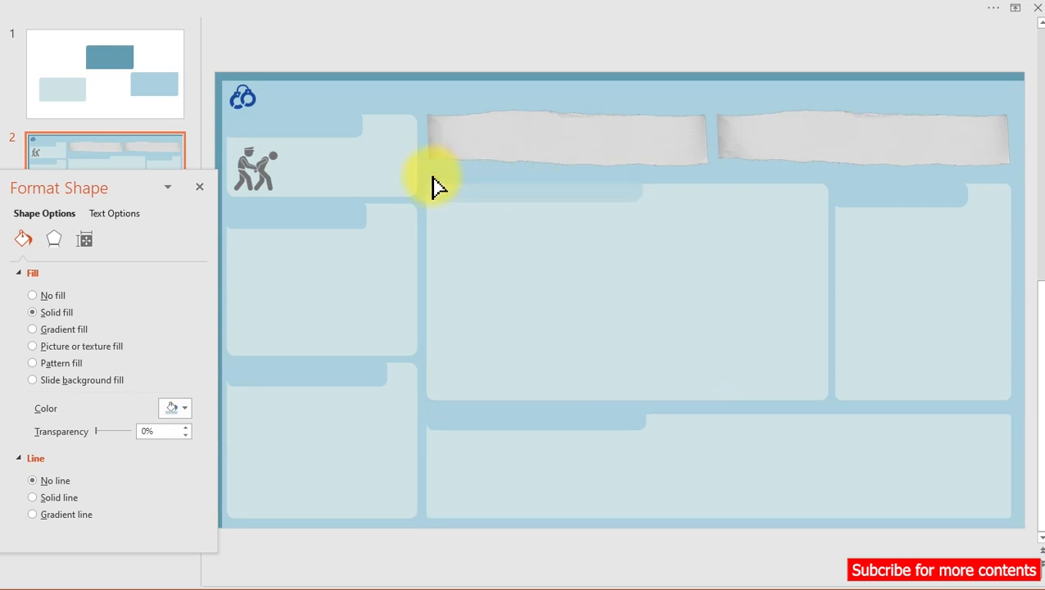
{"action": "left_click", "coordinate": [436, 183]}
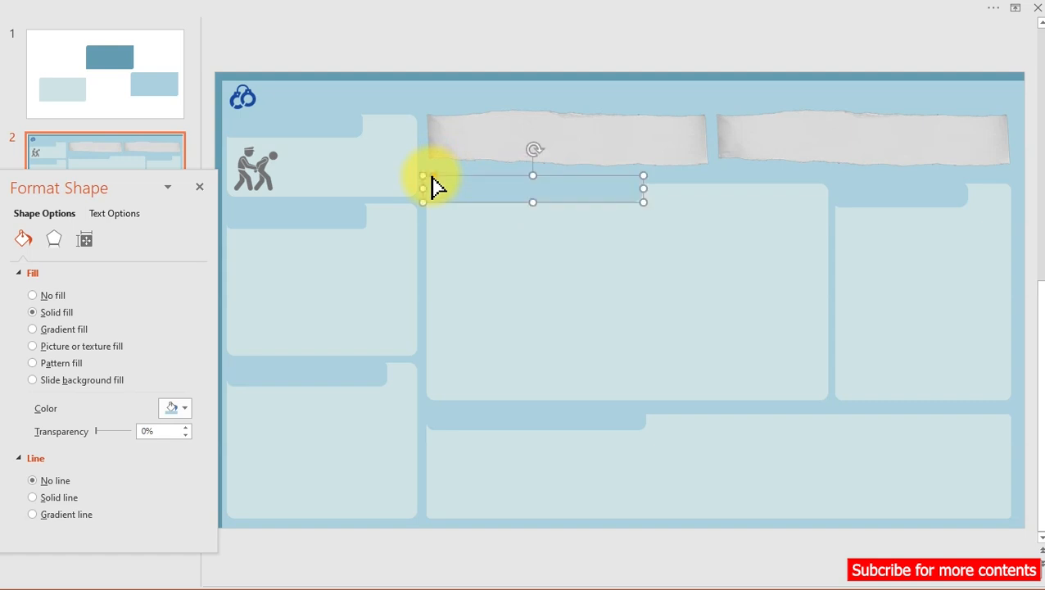
{"action": "left_click", "coordinate": [545, 108]}
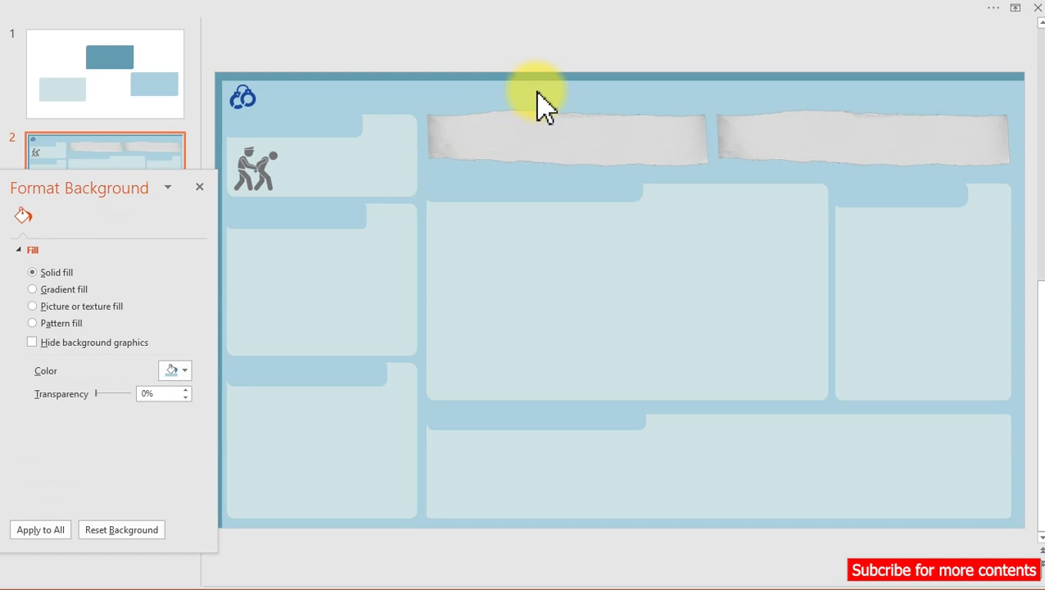
Trim the left edges of the three left-column panels slightly inward and nudge the police arrest icon slightly right.
{"action": "left_click", "coordinate": [282, 298]}
{"action": "left_click_drag", "start_coordinate": [225, 281], "coordinate": [226, 278]}
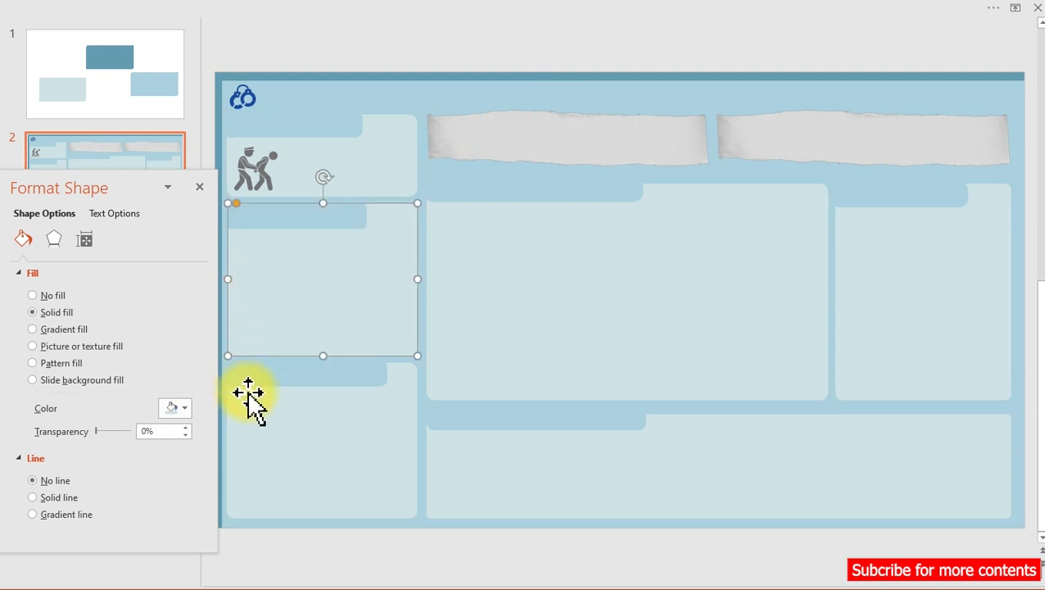
{"action": "left_click", "coordinate": [255, 422]}
{"action": "left_click_drag", "start_coordinate": [226, 440], "coordinate": [228, 440]}
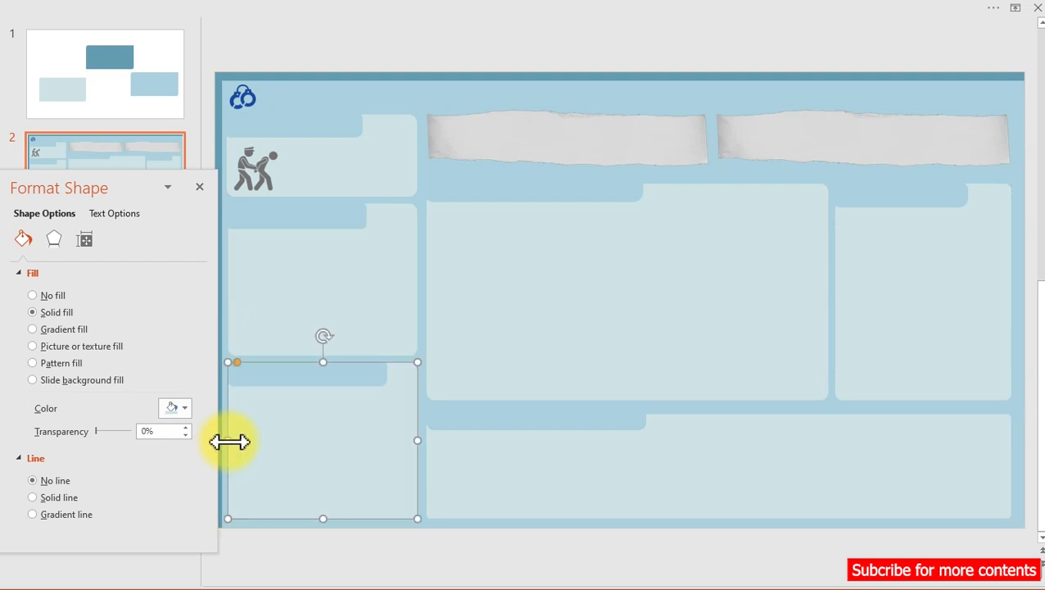
{"action": "left_click", "coordinate": [299, 170]}
{"action": "left_click_drag", "start_coordinate": [226, 155], "coordinate": [254, 162]}
{"action": "left_click", "coordinate": [251, 162]}
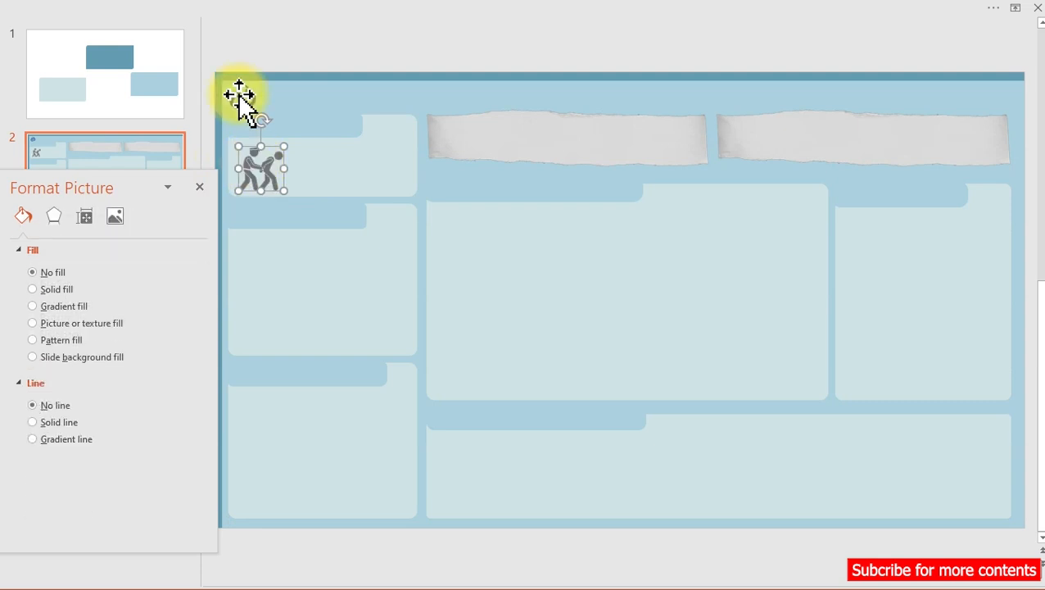
Export only the current slide as a PNG image, replacing the existing B1 file in the Crime Dashboard folder.
{"action": "left_click", "coordinate": [113, 15]}
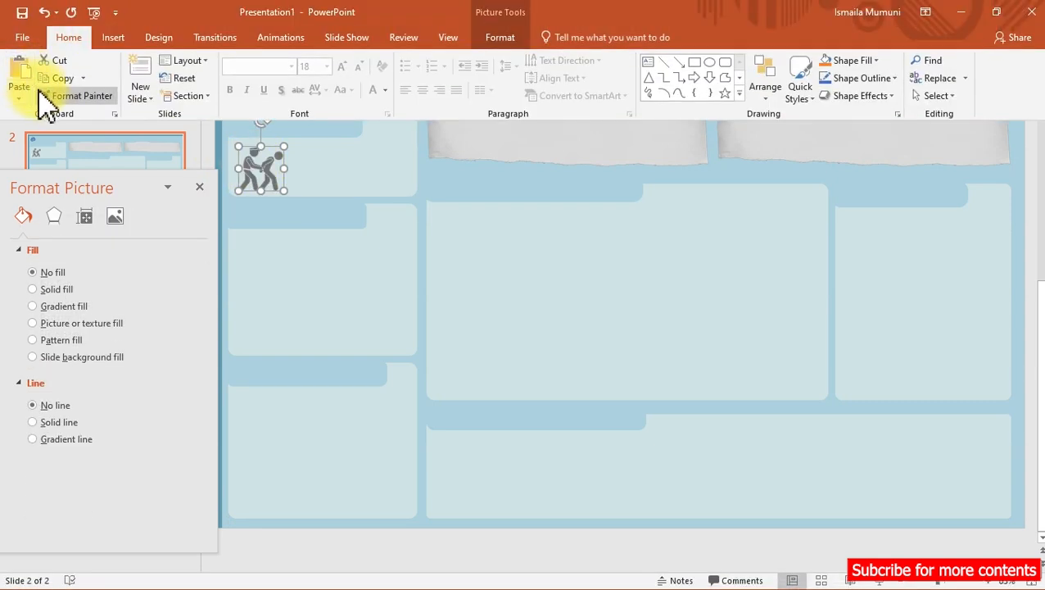
{"action": "left_click", "coordinate": [22, 38]}
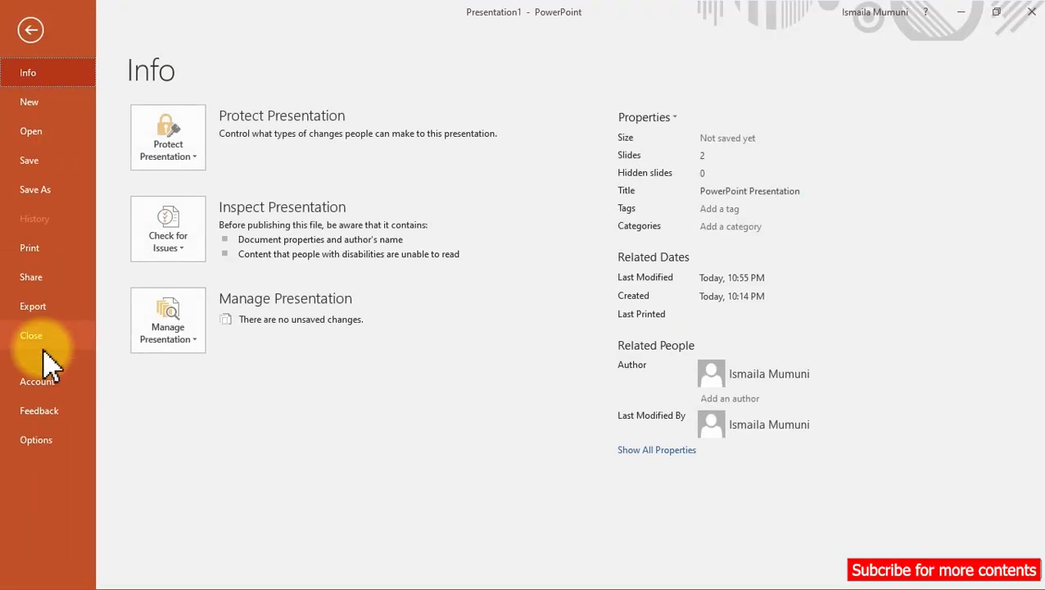
{"action": "left_click", "coordinate": [40, 312]}
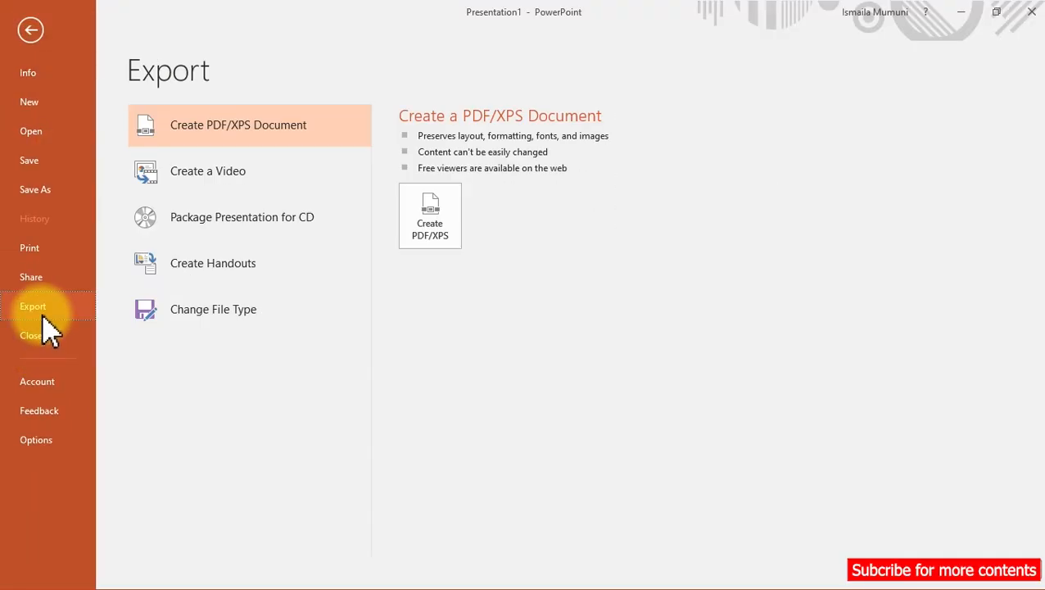
{"action": "left_click", "coordinate": [188, 319]}
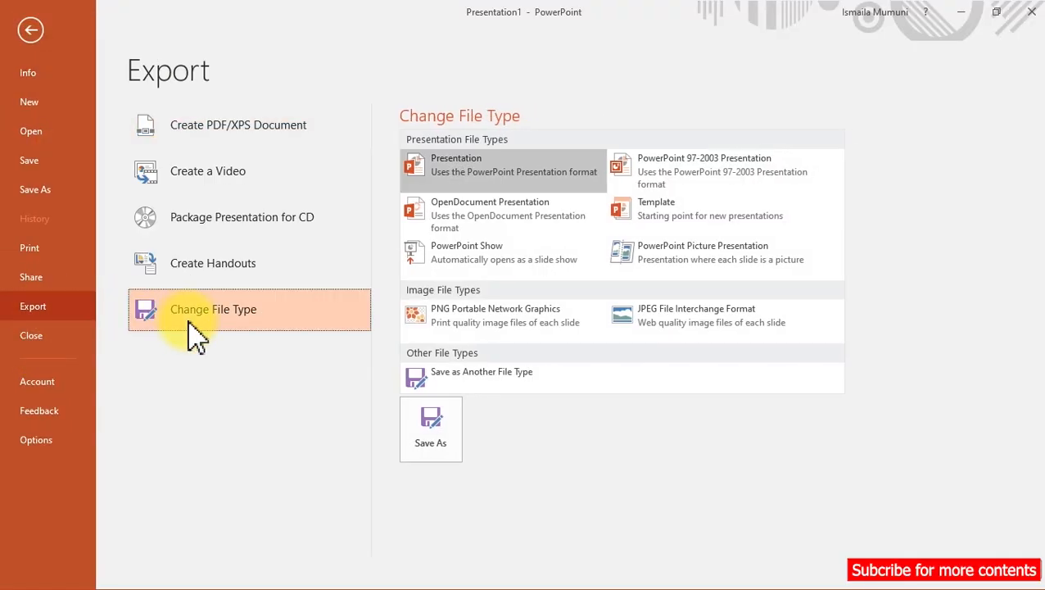
{"action": "left_click", "coordinate": [481, 337]}
{"action": "double_click", "coordinate": [480, 332]}
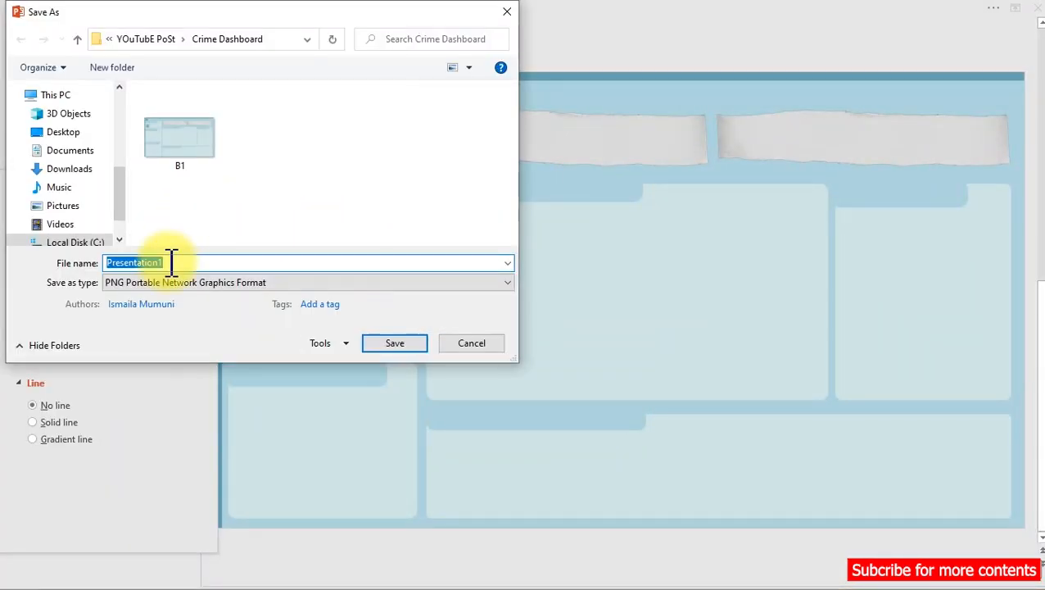
{"action": "double_click", "coordinate": [176, 161]}
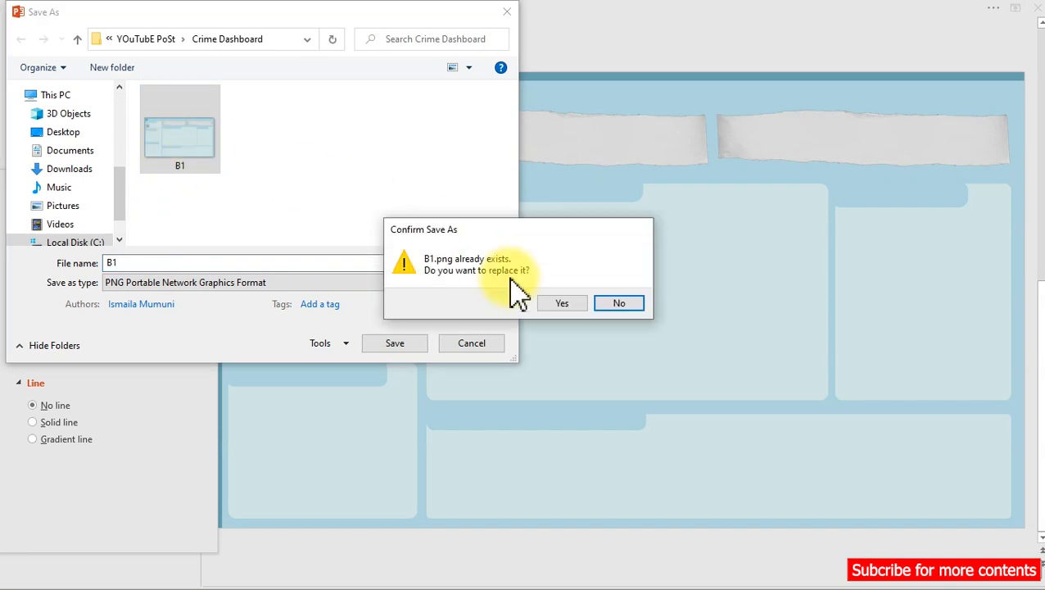
{"action": "left_click", "coordinate": [563, 303]}
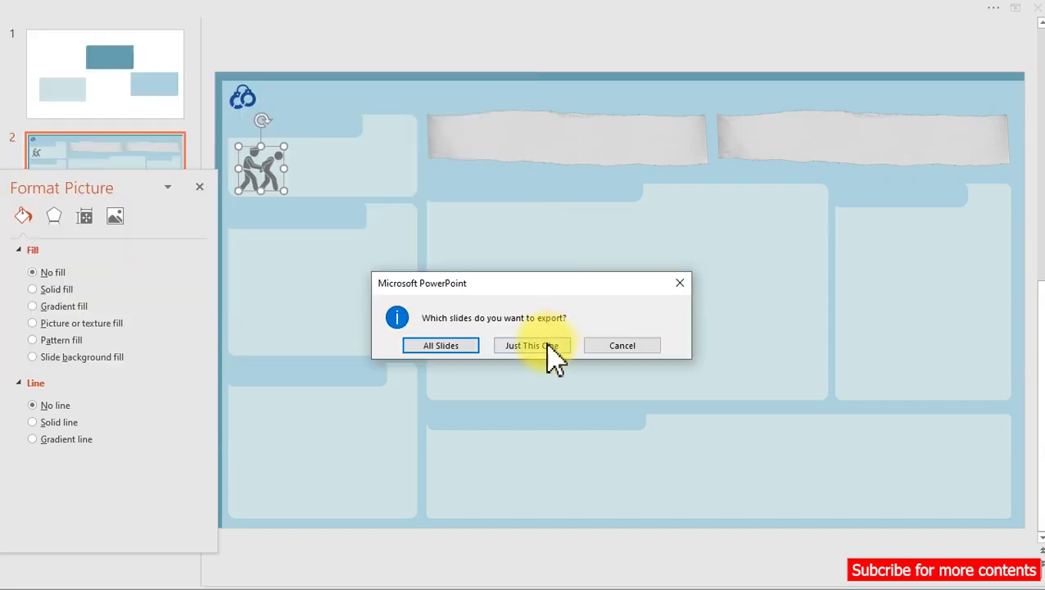
{"action": "left_click", "coordinate": [545, 345]}
Switch to Power BI and replace the report page's canvas background image with the updated B1.png.
{"action": "left_click", "coordinate": [688, 12]}
{"action": "left_click", "coordinate": [960, 12]}
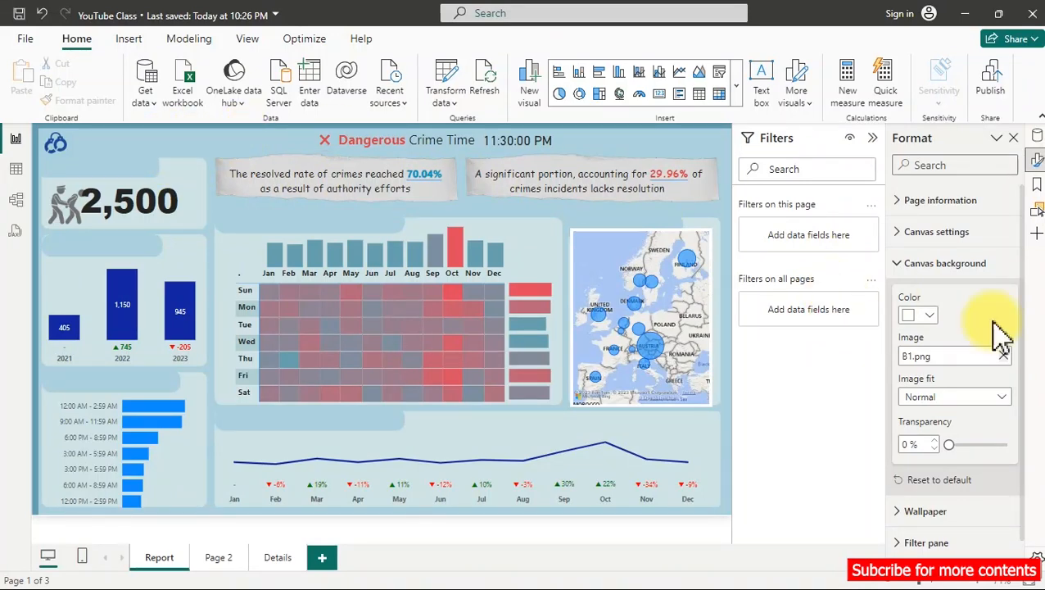
{"action": "left_click", "coordinate": [1004, 357]}
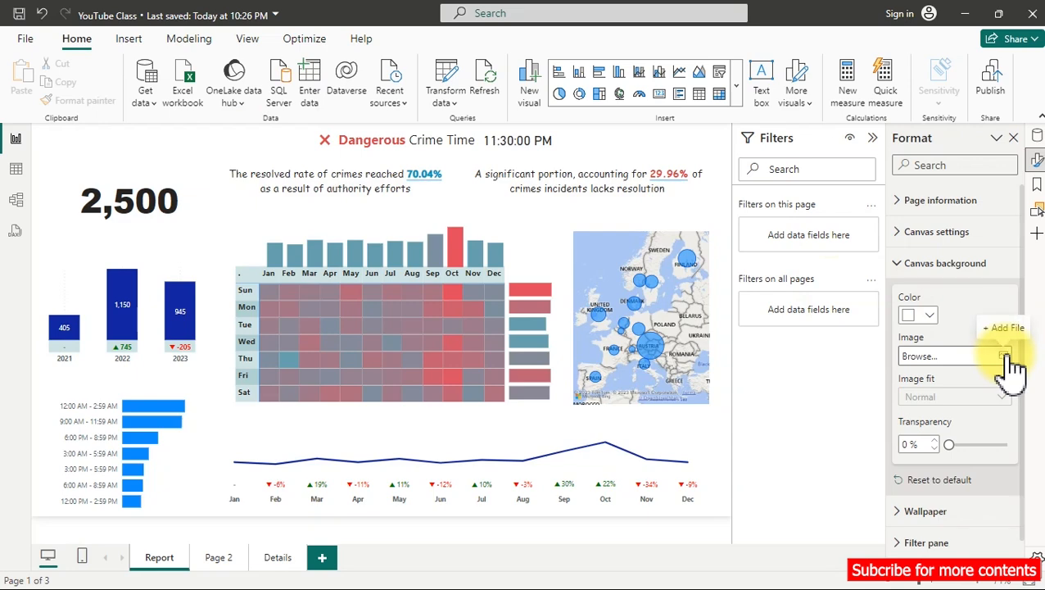
{"action": "left_click", "coordinate": [1005, 354]}
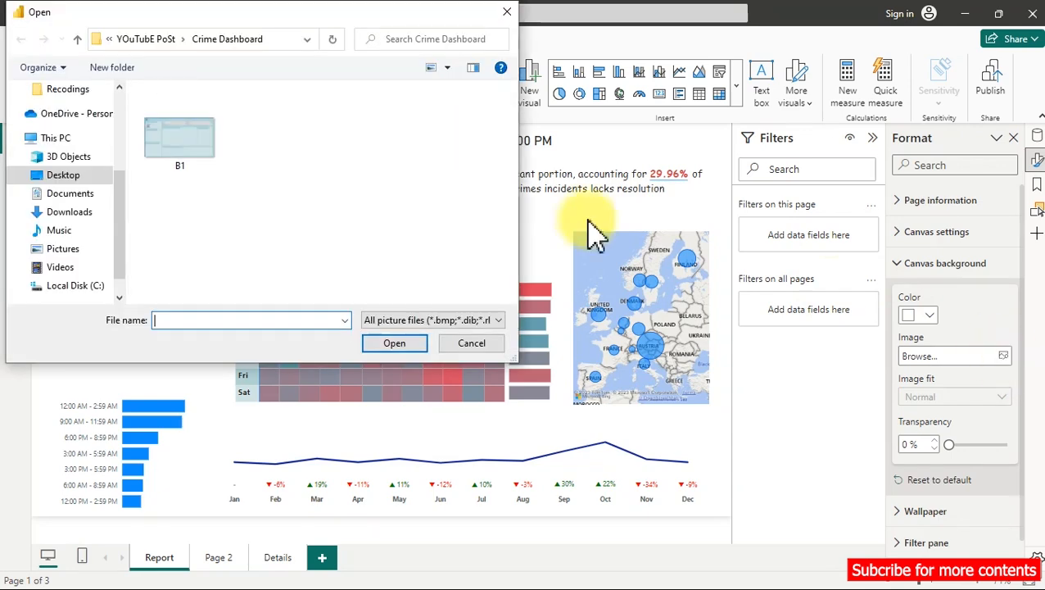
{"action": "double_click", "coordinate": [203, 163]}
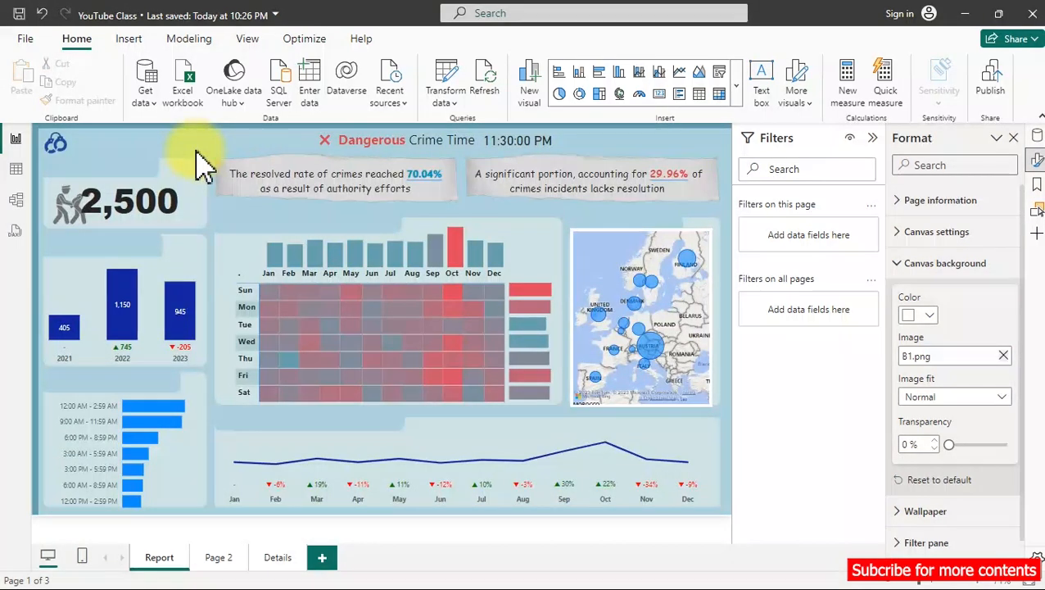
Turn off the background of the map visual.
{"action": "left_click", "coordinate": [703, 287]}
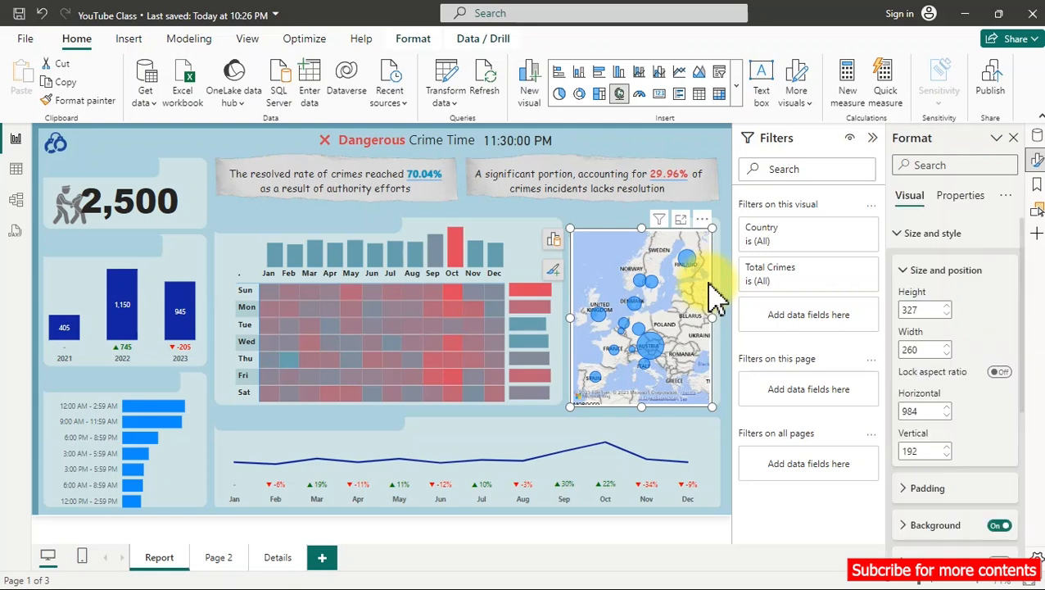
{"action": "left_click", "coordinate": [999, 526]}
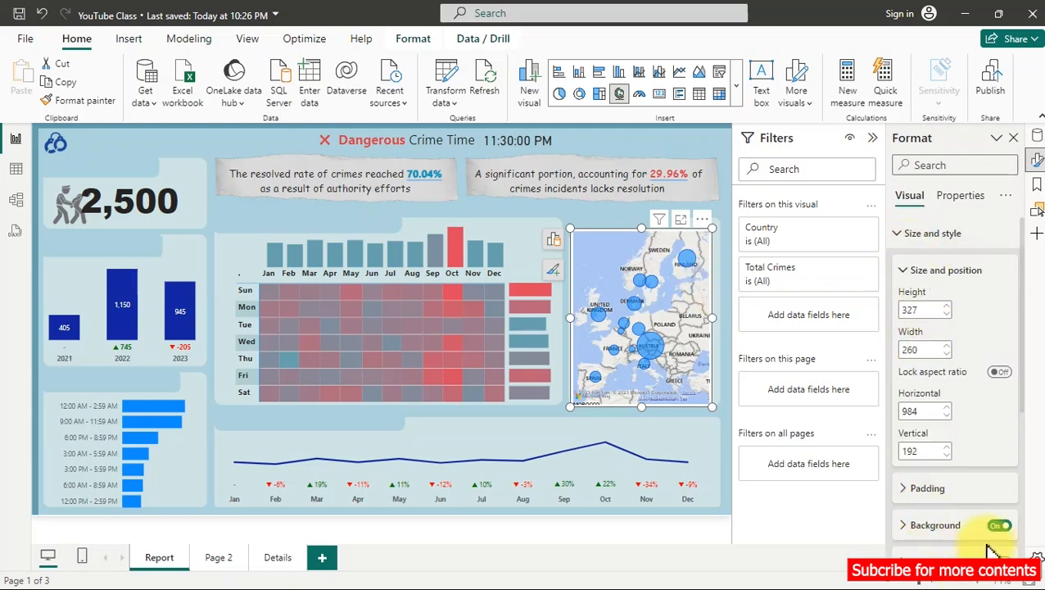
{"action": "left_click", "coordinate": [704, 352]}
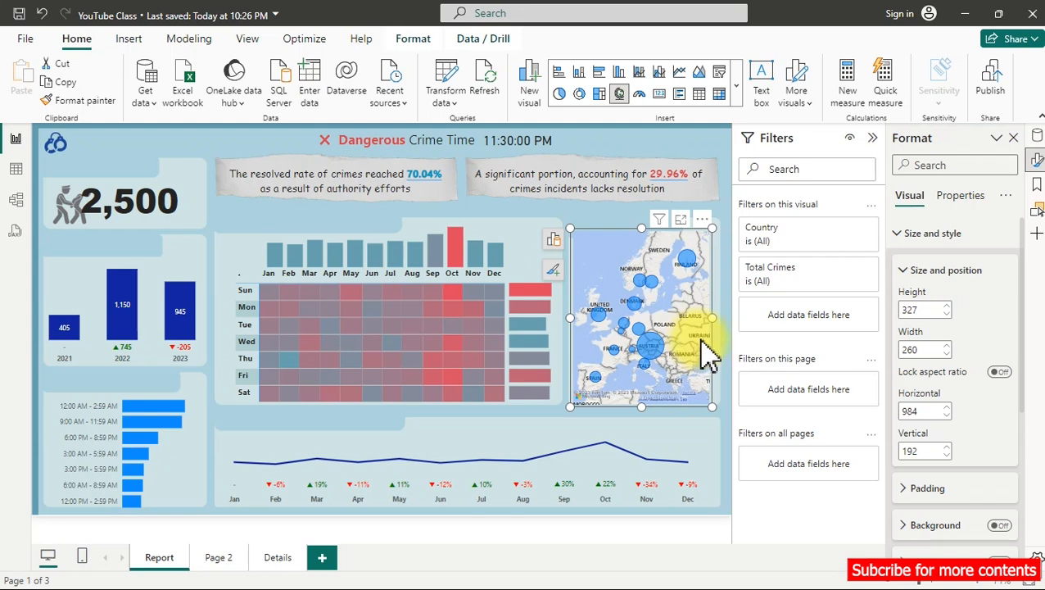
Set the map visual's style to Light.
{"action": "left_click", "coordinate": [907, 235]}
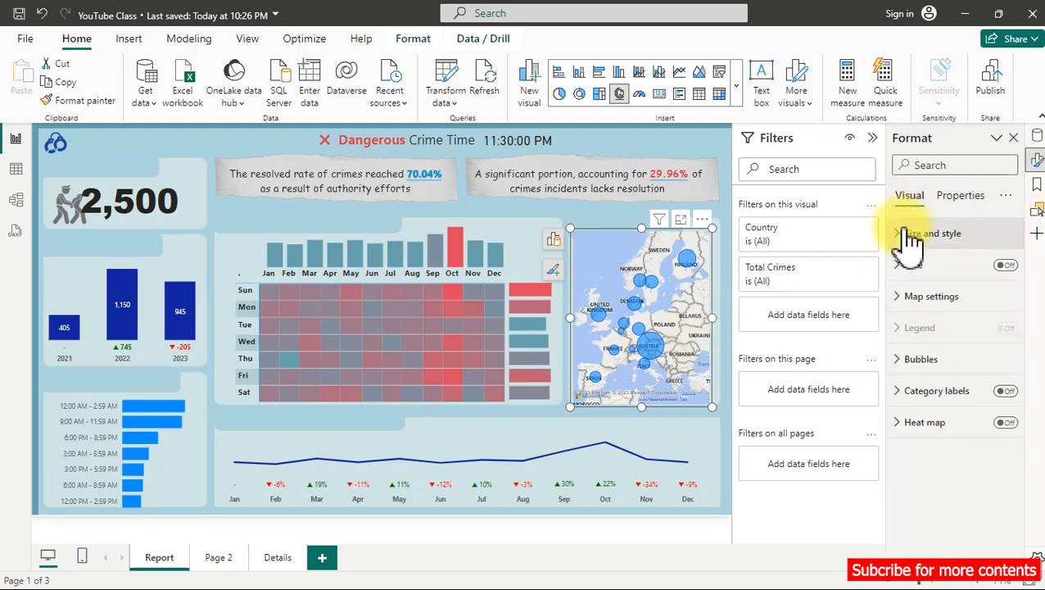
{"action": "left_click", "coordinate": [931, 297]}
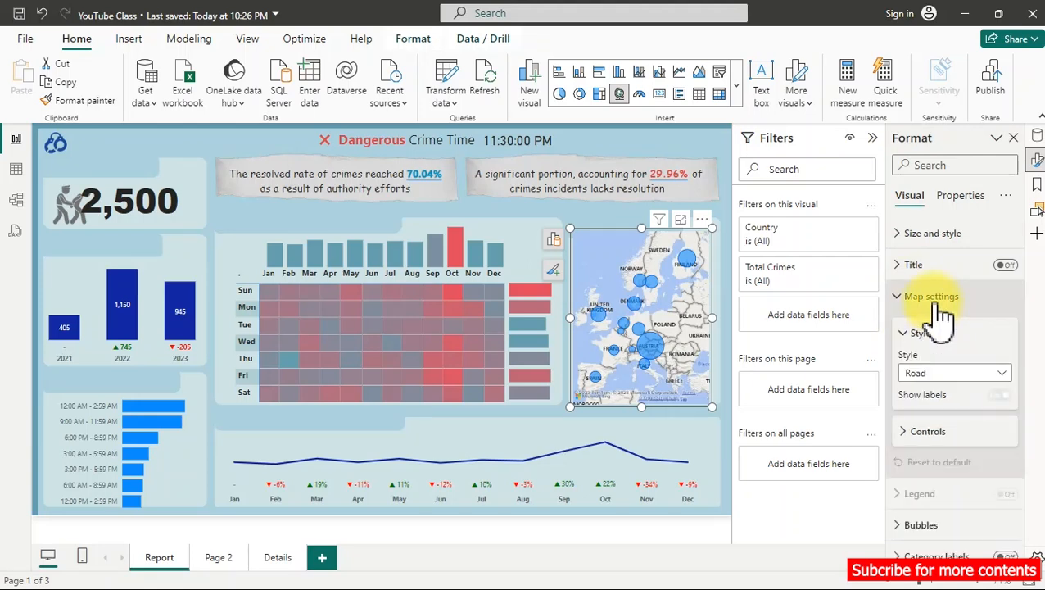
{"action": "left_click", "coordinate": [938, 378]}
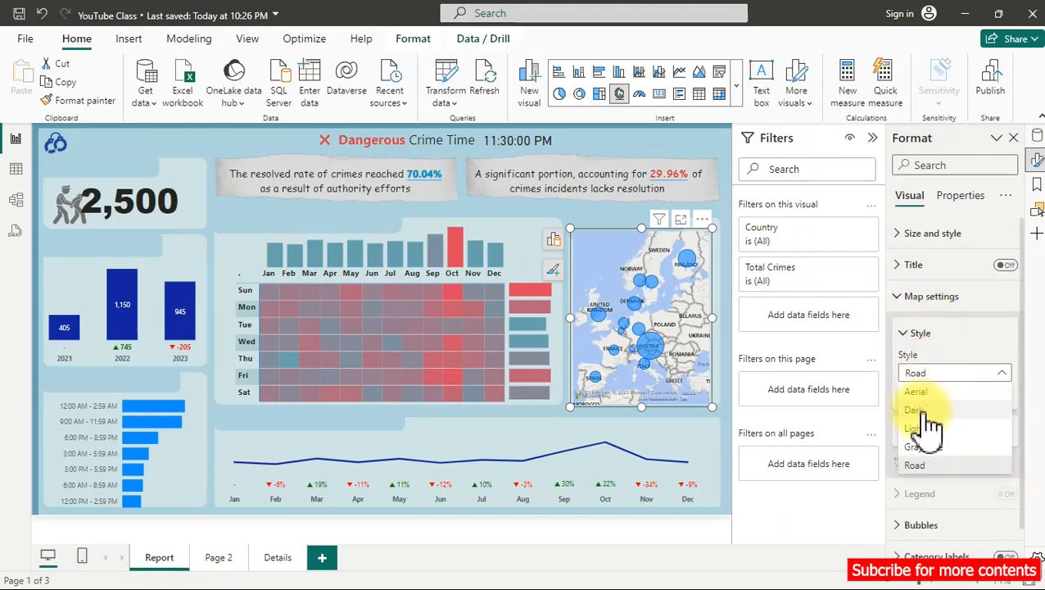
{"action": "left_click", "coordinate": [925, 409]}
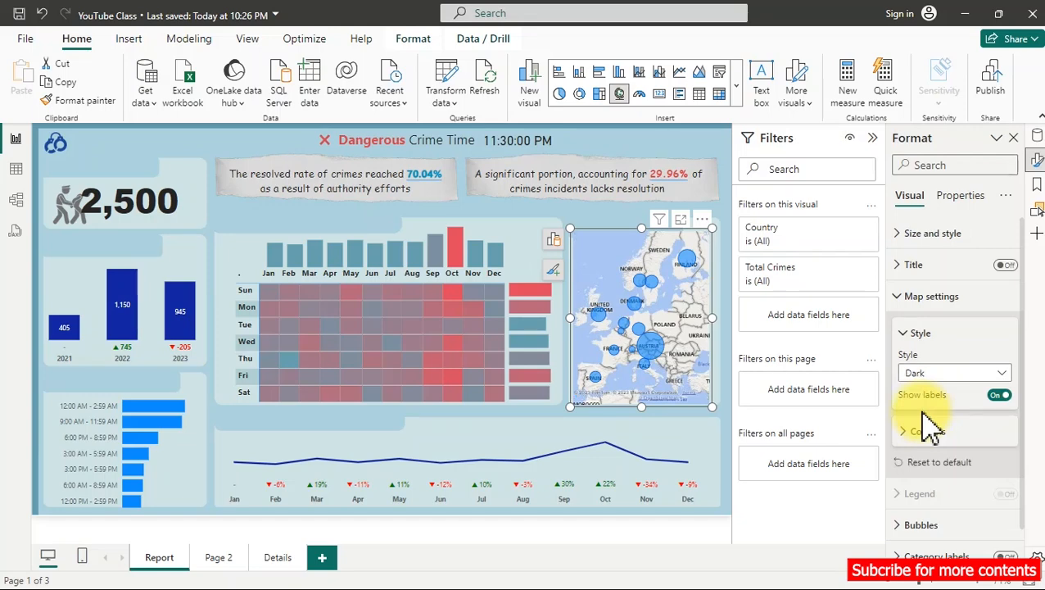
{"action": "left_click", "coordinate": [949, 381]}
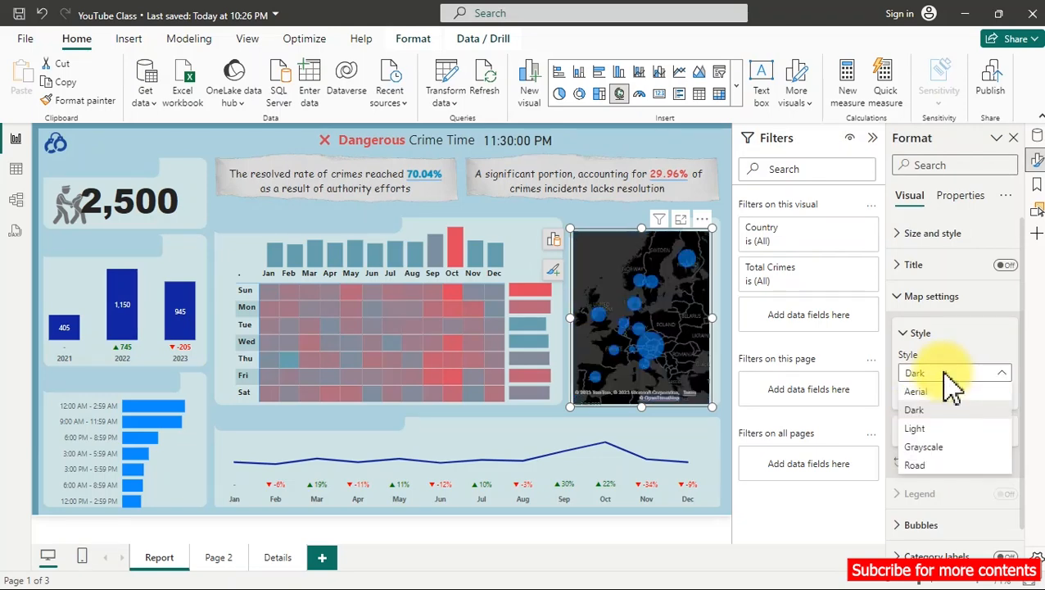
{"action": "left_click", "coordinate": [932, 412]}
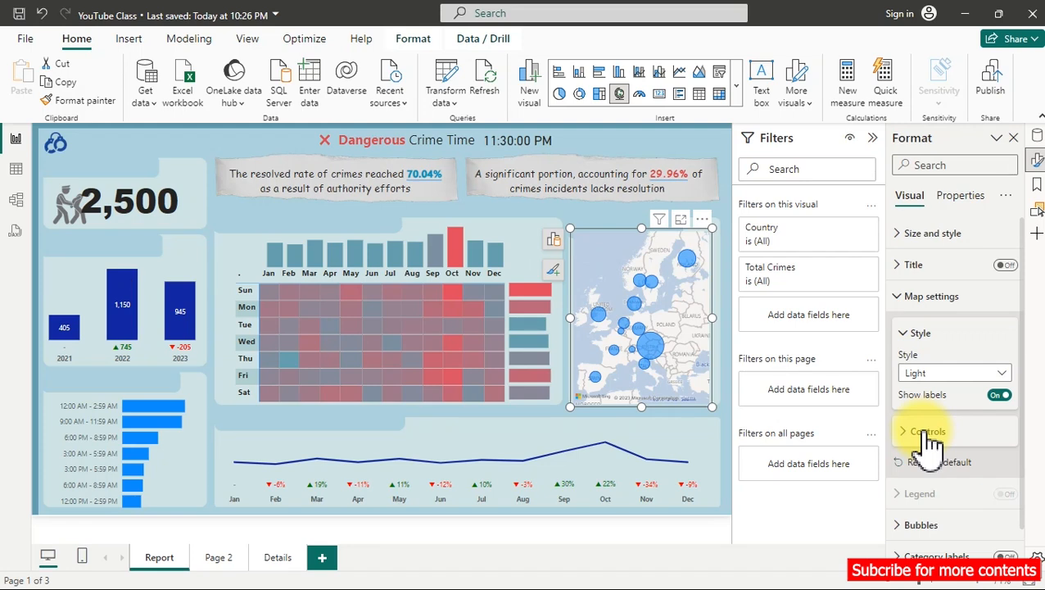
{"action": "left_click", "coordinate": [919, 300]}
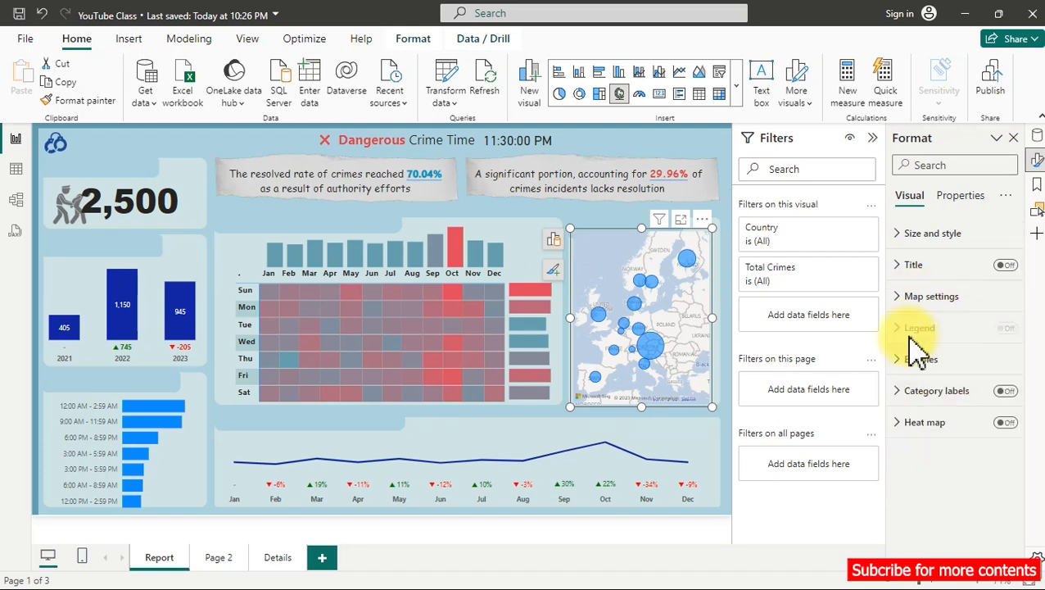
Increase the size of the map's bubbles to 65.
{"action": "left_click", "coordinate": [915, 365]}
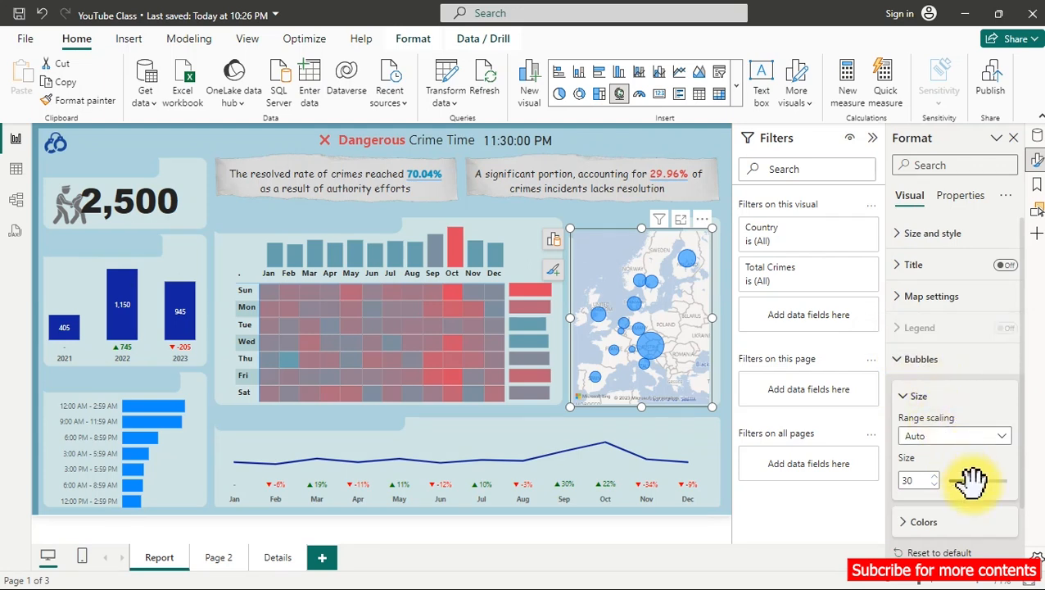
{"action": "left_click_drag", "start_coordinate": [972, 482], "coordinate": [975, 483]}
{"action": "mouse_move", "coordinate": [982, 483]}
{"action": "left_mouse_down"}
{"action": "mouse_move", "coordinate": [1001, 478]}
{"action": "mouse_move", "coordinate": [996, 485]}
{"action": "left_mouse_up"}
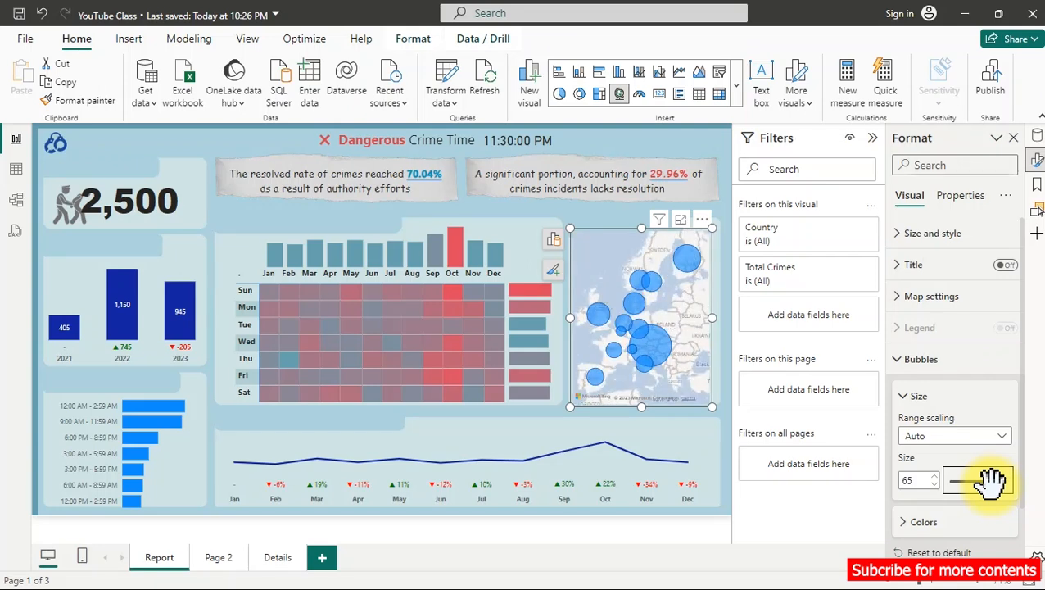
{"action": "left_click", "coordinate": [924, 362]}
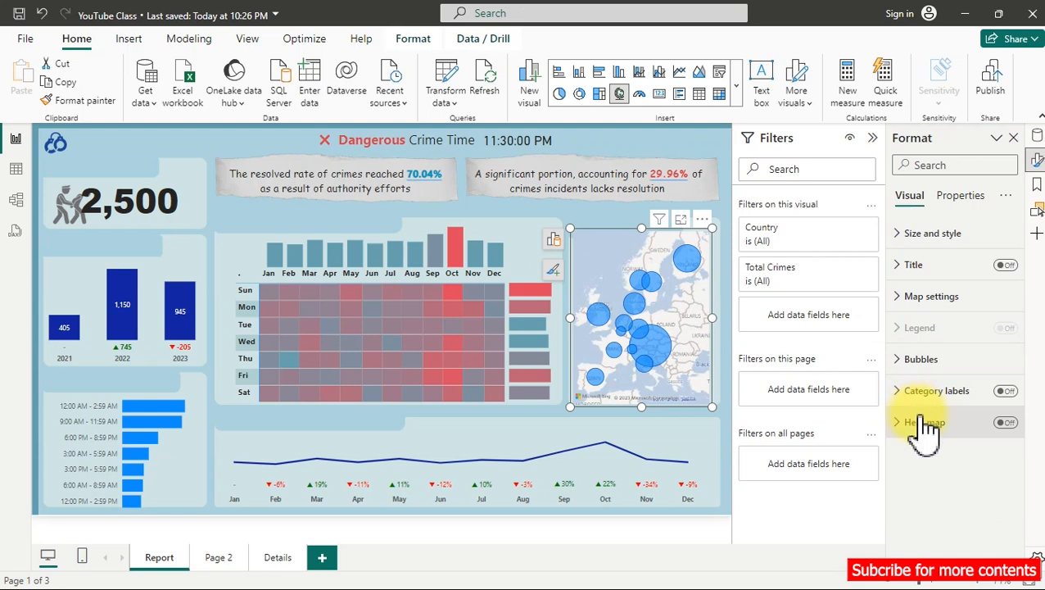
{"action": "left_click", "coordinate": [921, 299]}
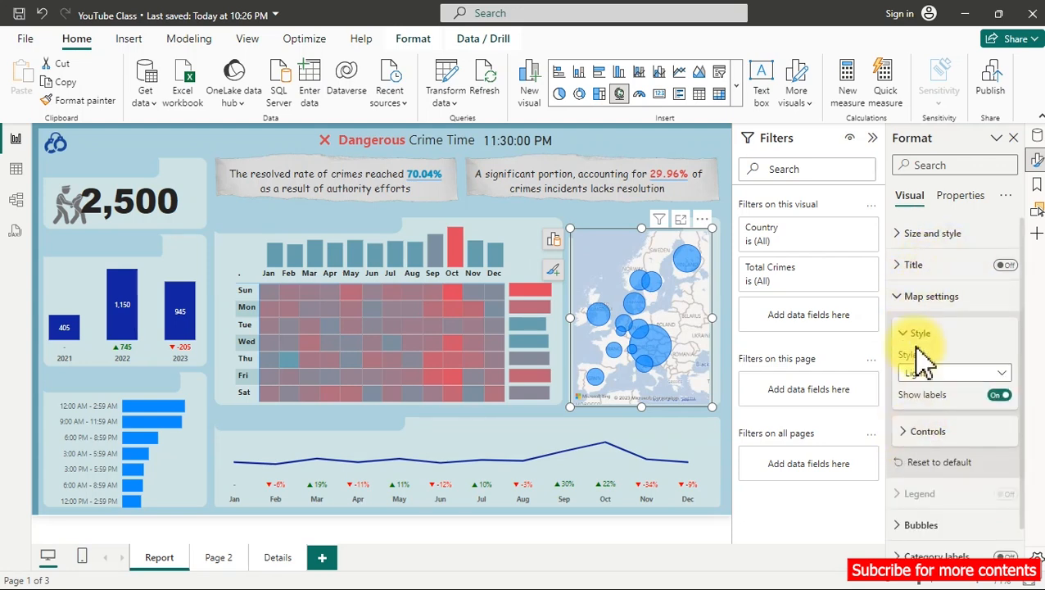
{"action": "left_click", "coordinate": [927, 300]}
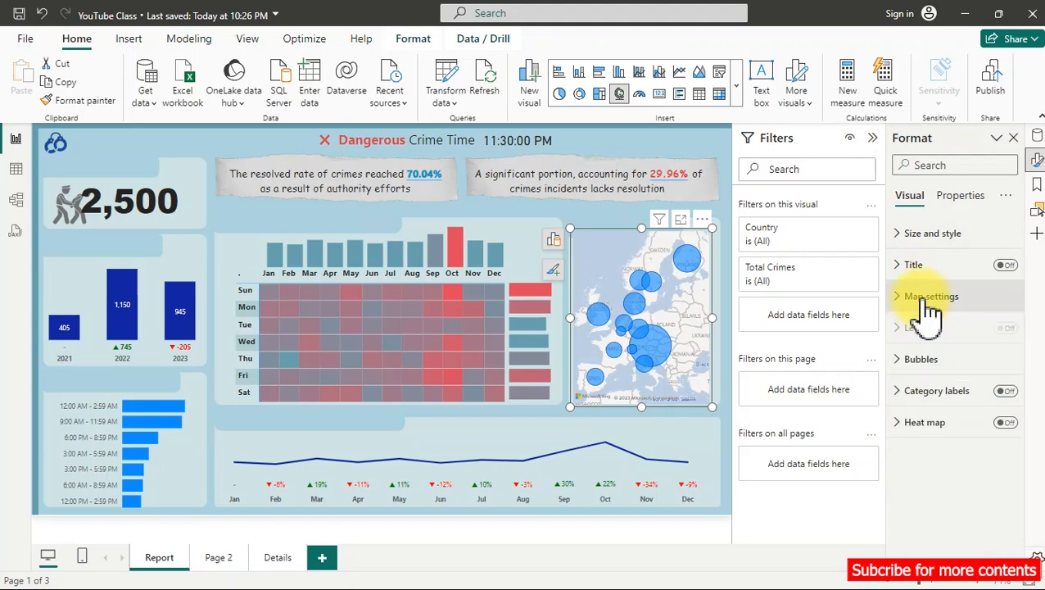
Set the default color of the map's bubbles to the gray #B3B3B3.
{"action": "left_click", "coordinate": [919, 364]}
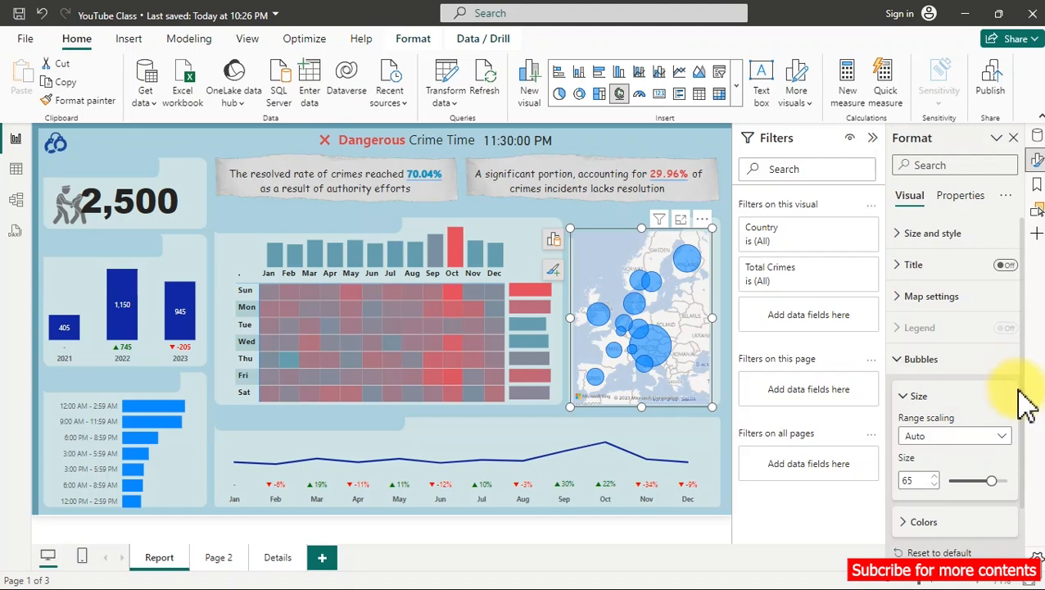
{"action": "scroll", "coordinate": [1029, 422], "scroll_direction": "down", "scroll_amount": 2}
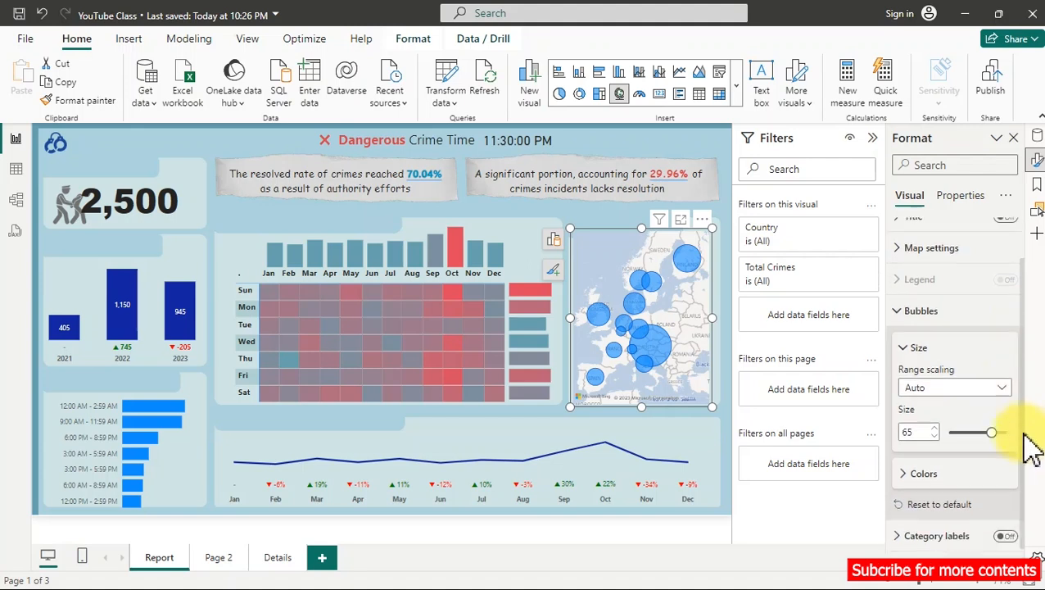
{"action": "left_click", "coordinate": [924, 468]}
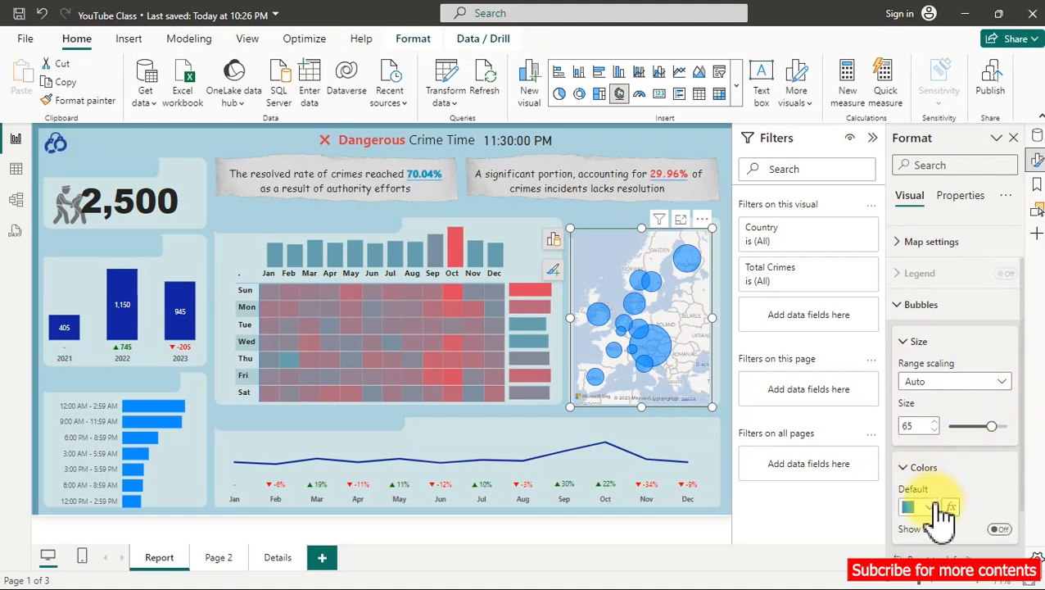
{"action": "left_click", "coordinate": [938, 506]}
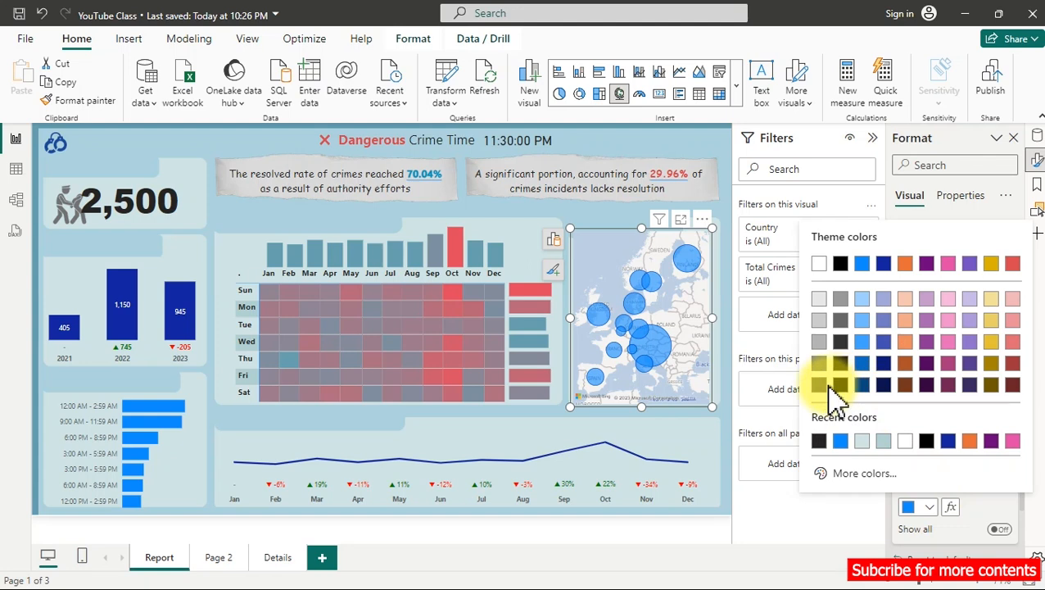
{"action": "left_click", "coordinate": [882, 444]}
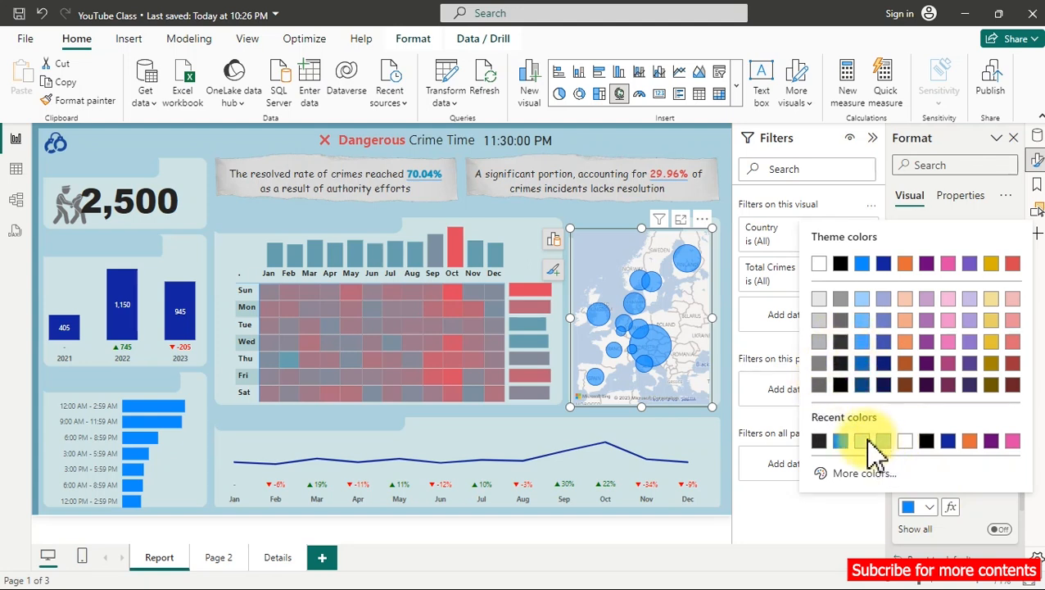
{"action": "left_click", "coordinate": [819, 343]}
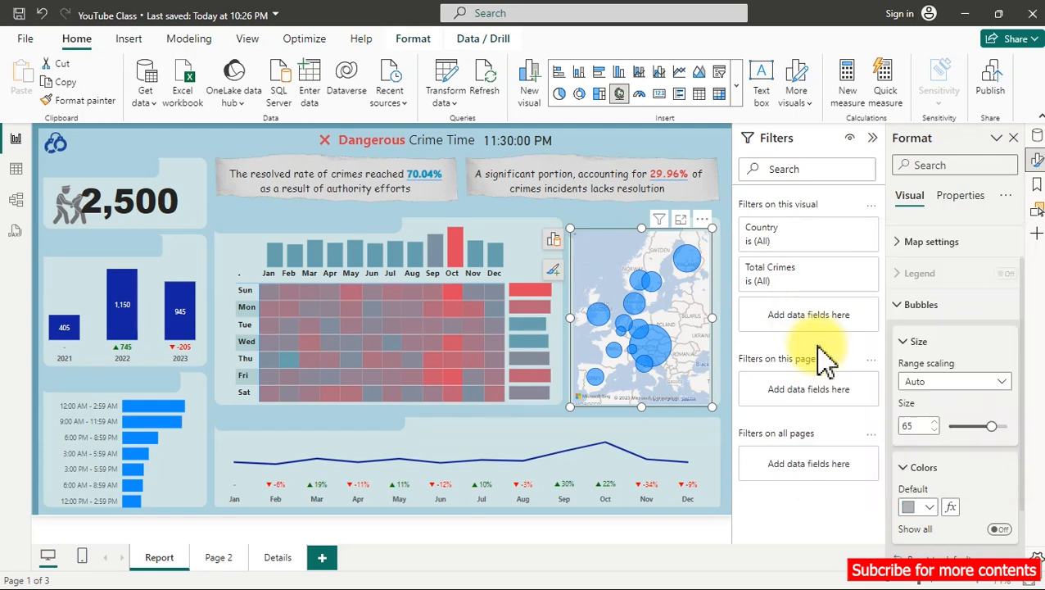
Set the default color of the map's bubbles to the custom gray-brown #9E9393.
{"action": "left_click", "coordinate": [928, 508]}
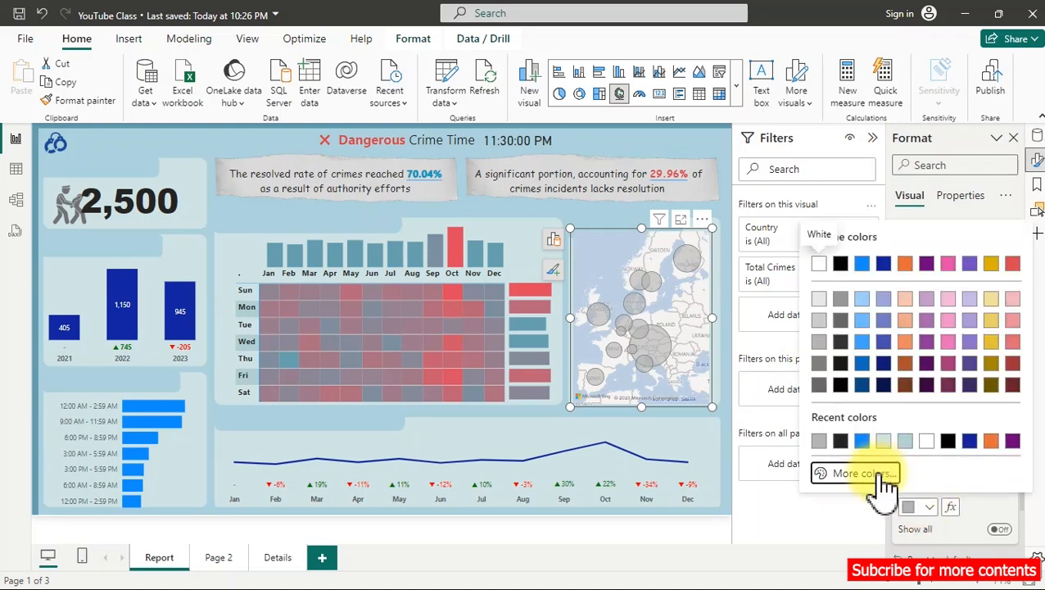
{"action": "left_click", "coordinate": [901, 479]}
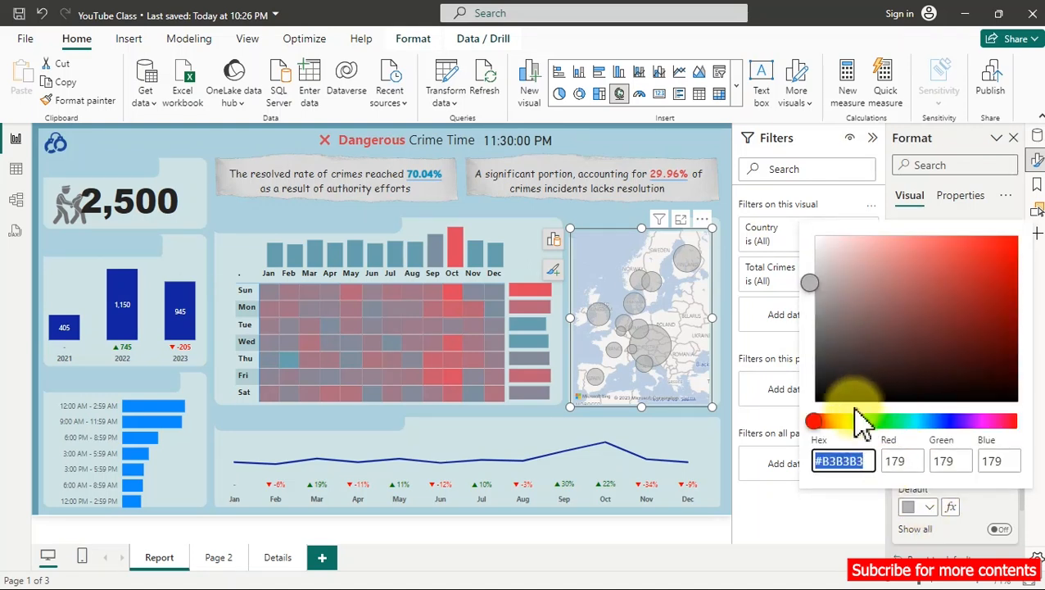
{"action": "left_click", "coordinate": [815, 278]}
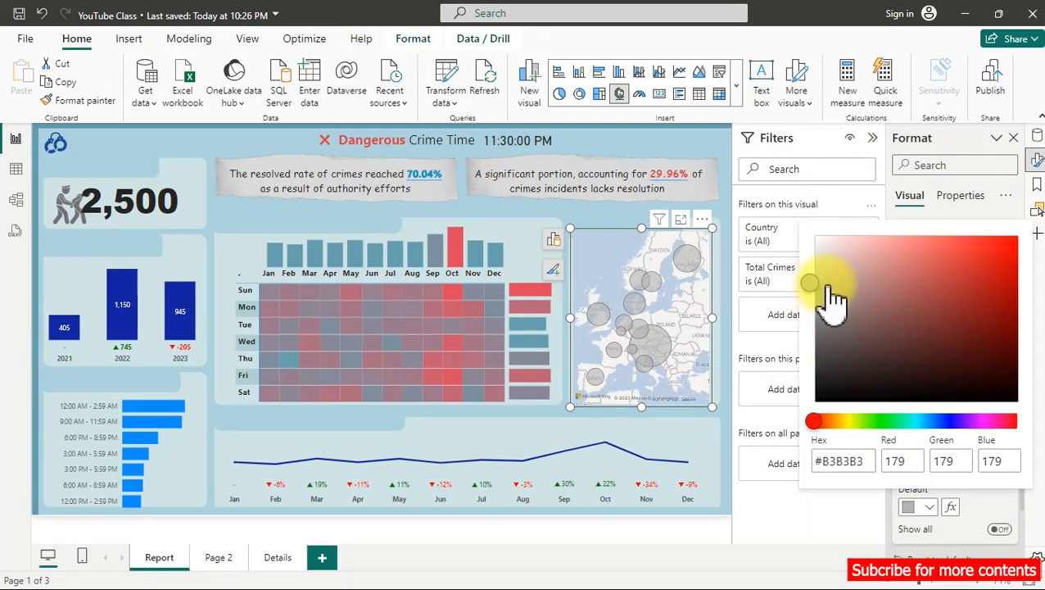
{"action": "left_click", "coordinate": [834, 288]}
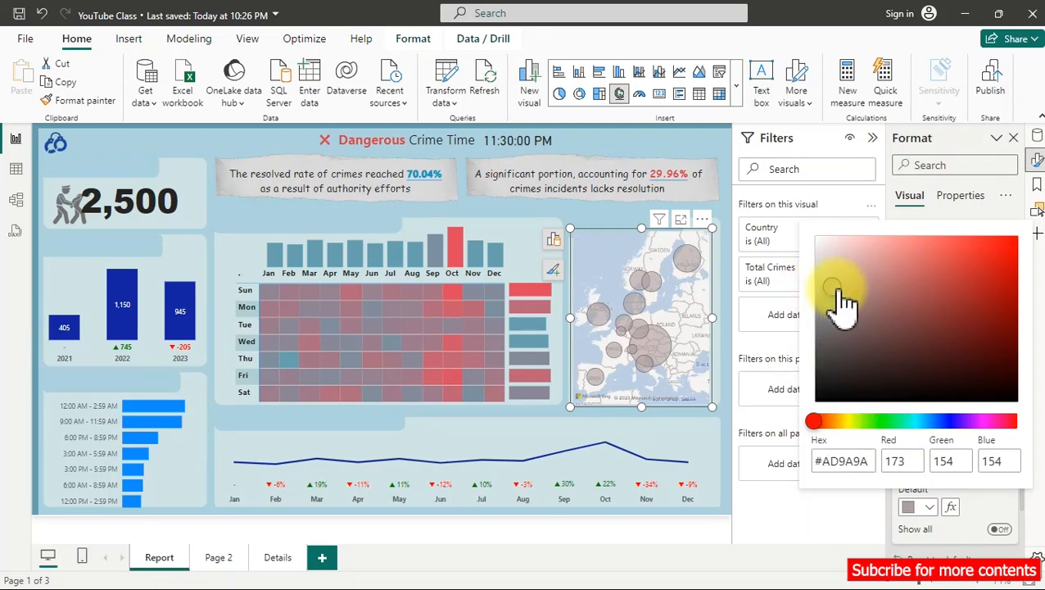
{"action": "left_click_drag", "start_coordinate": [840, 290], "coordinate": [831, 300]}
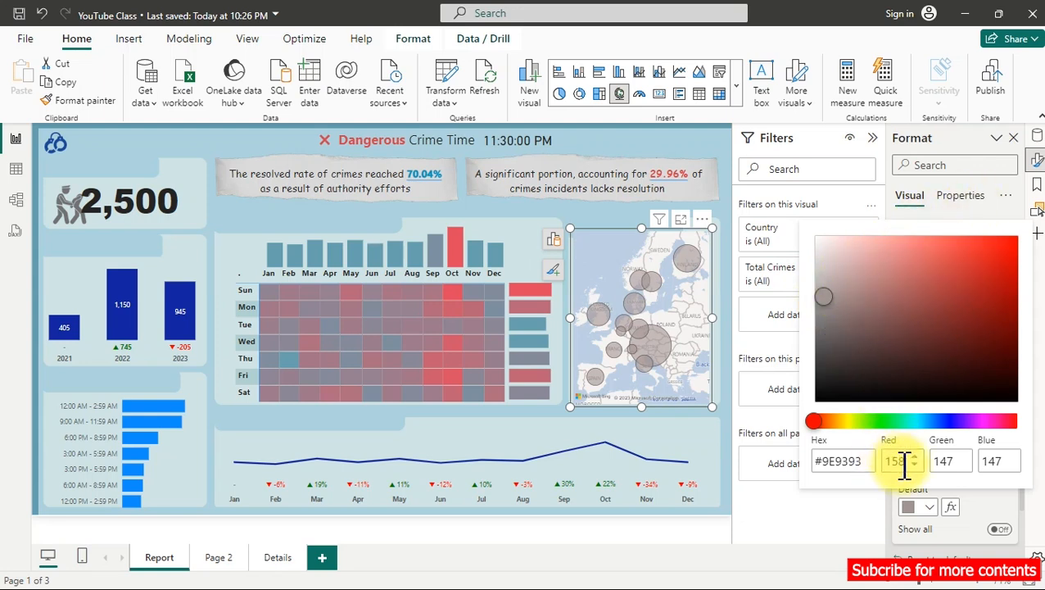
{"action": "left_click", "coordinate": [975, 522]}
Set the default color of the map's bubbles to the muted teal #709999, starting from the recent color #B3D2D2.
{"action": "left_click", "coordinate": [920, 509]}
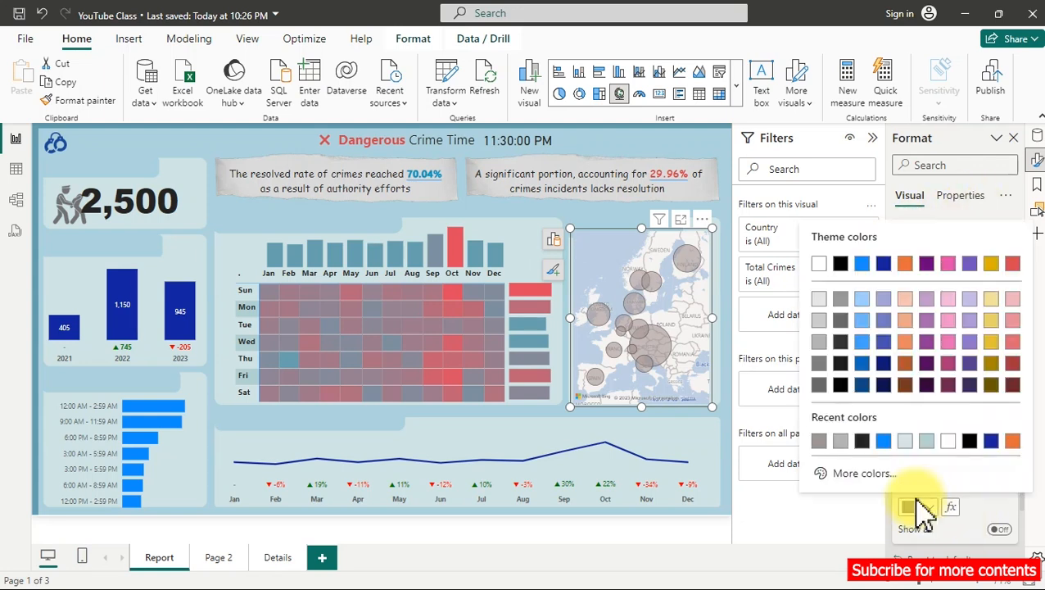
{"action": "left_click", "coordinate": [926, 442]}
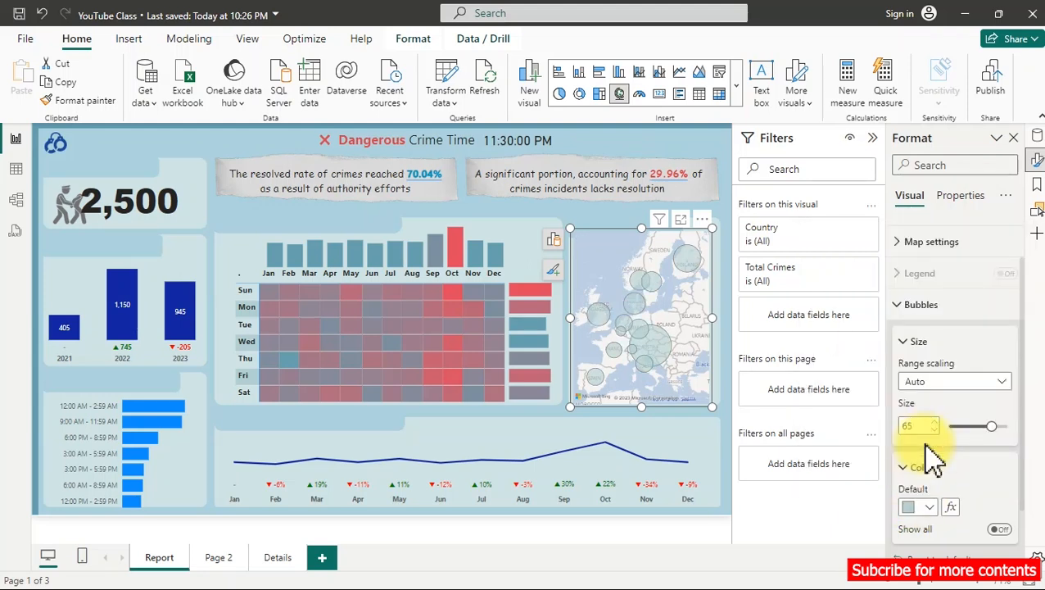
{"action": "left_click", "coordinate": [918, 506]}
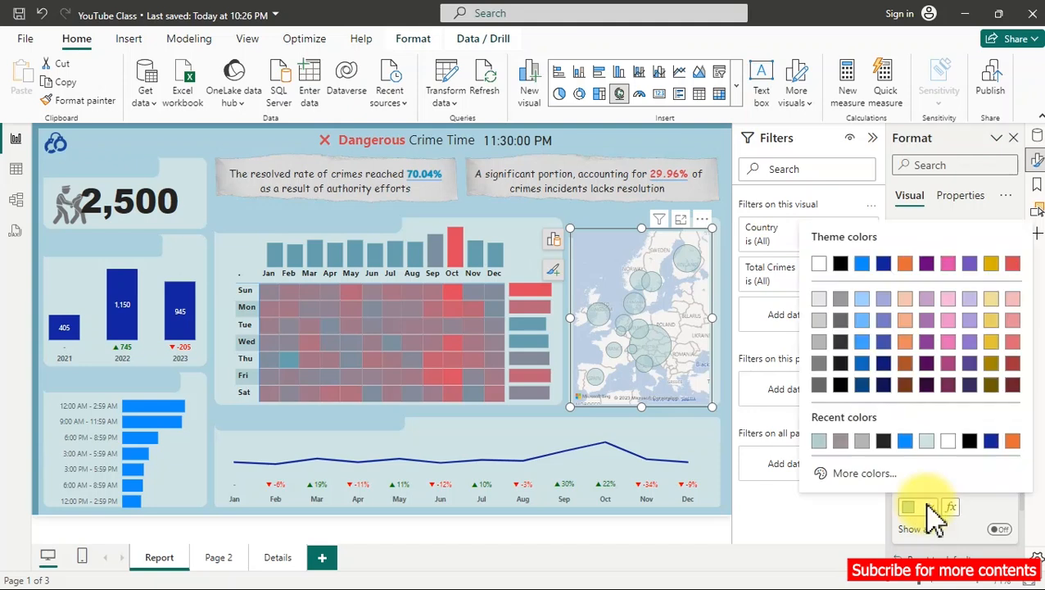
{"action": "left_click", "coordinate": [861, 474]}
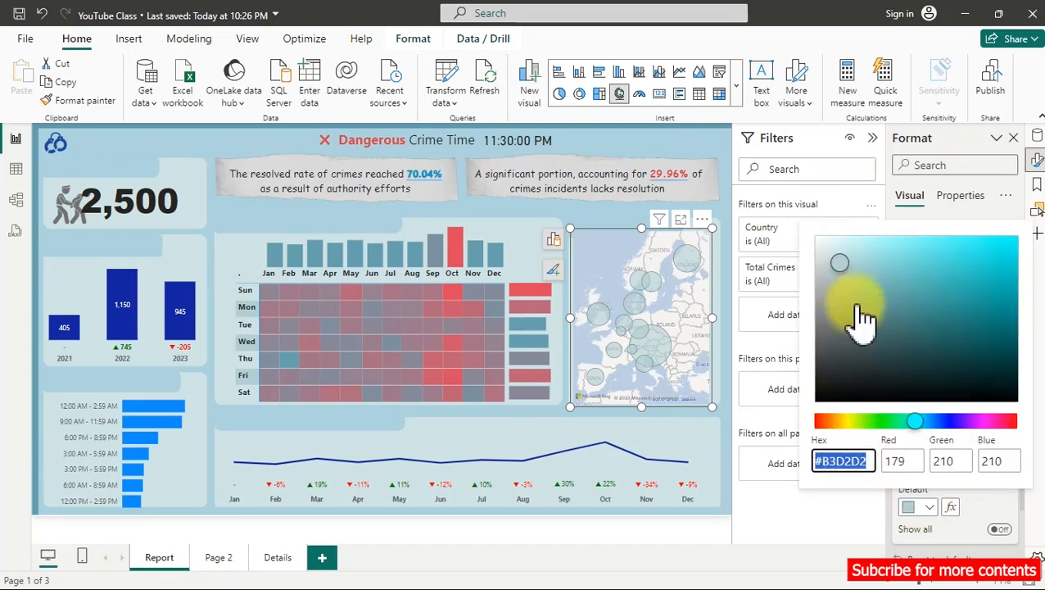
{"action": "left_click_drag", "start_coordinate": [844, 273], "coordinate": [872, 304]}
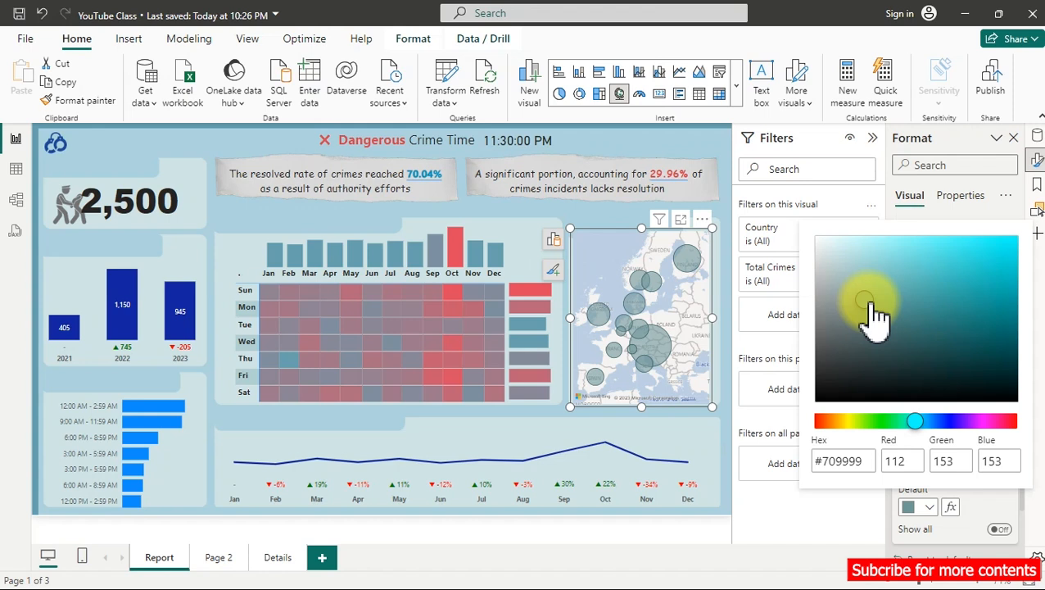
{"action": "left_click", "coordinate": [975, 511]}
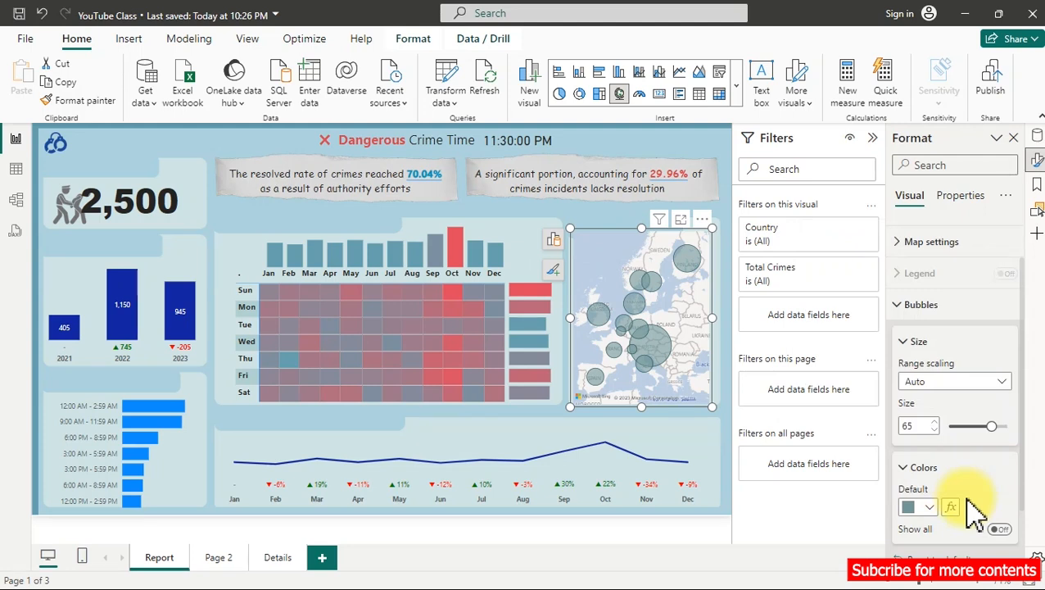
Copy the hex code #709999 from the map bubbles' default color.
{"action": "left_click", "coordinate": [924, 509]}
{"action": "left_click", "coordinate": [860, 473]}
{"action": "key", "text": "ctrl+c"}
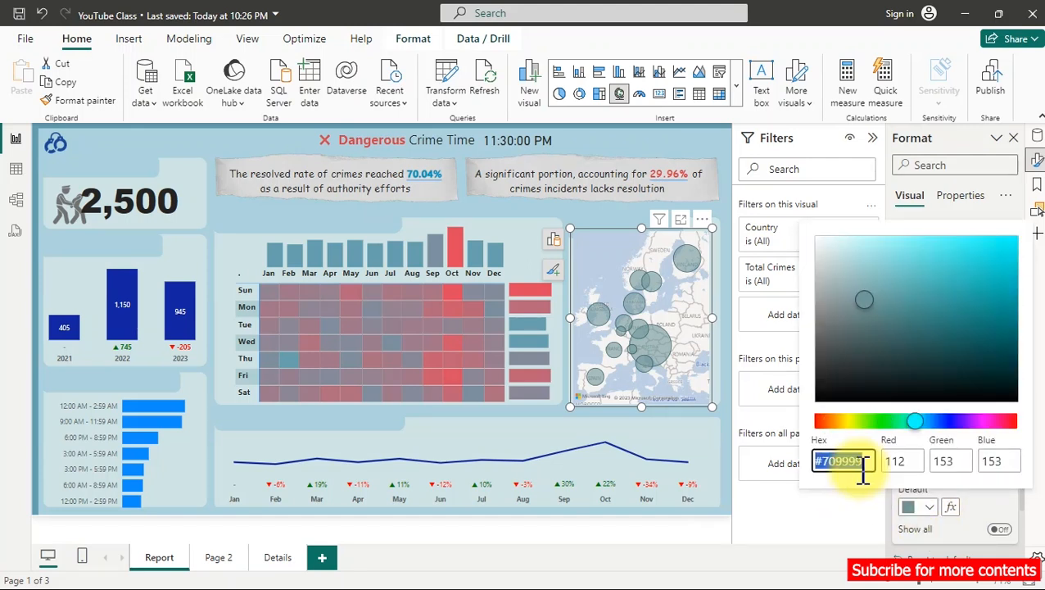
{"action": "left_click", "coordinate": [989, 524]}
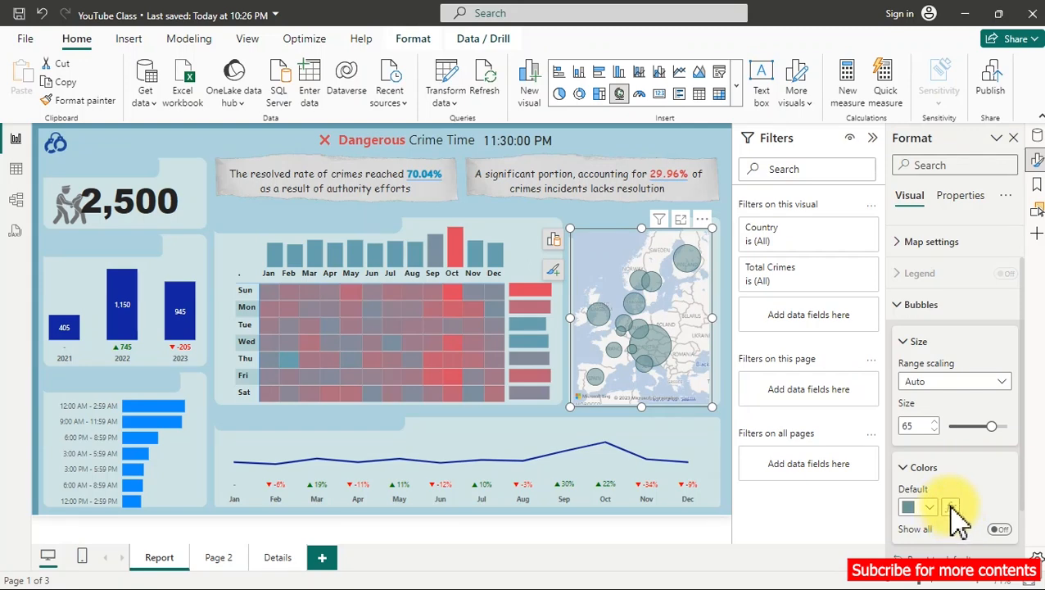
Start conditional formatting of the map's bubble colors with the Gradient format style, based on the Total Crimes measure.
{"action": "left_click", "coordinate": [951, 508]}
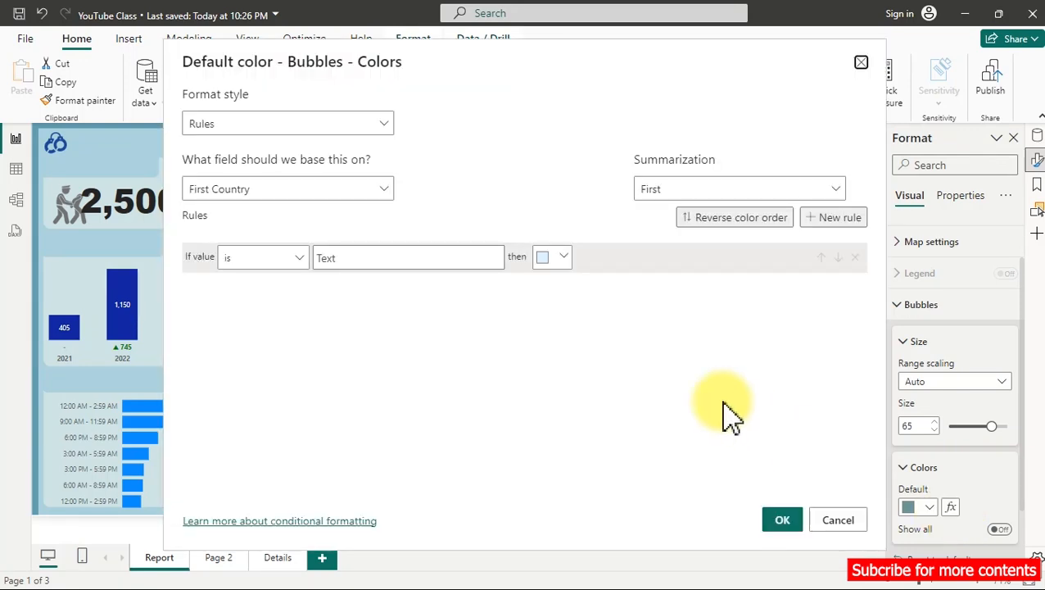
{"action": "left_click", "coordinate": [335, 124]}
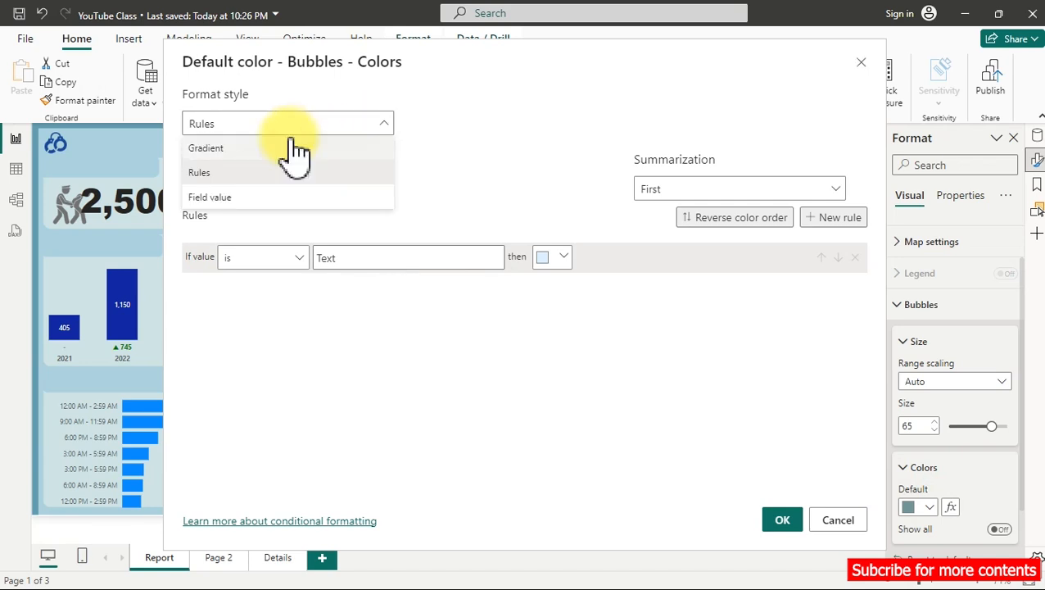
{"action": "left_click", "coordinate": [273, 149]}
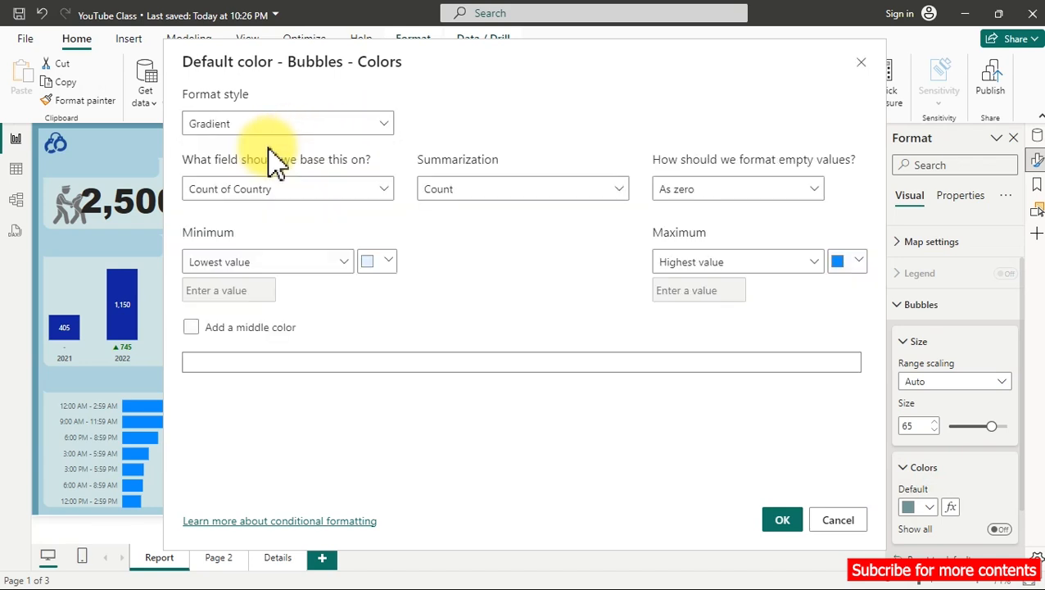
{"action": "left_click", "coordinate": [330, 190]}
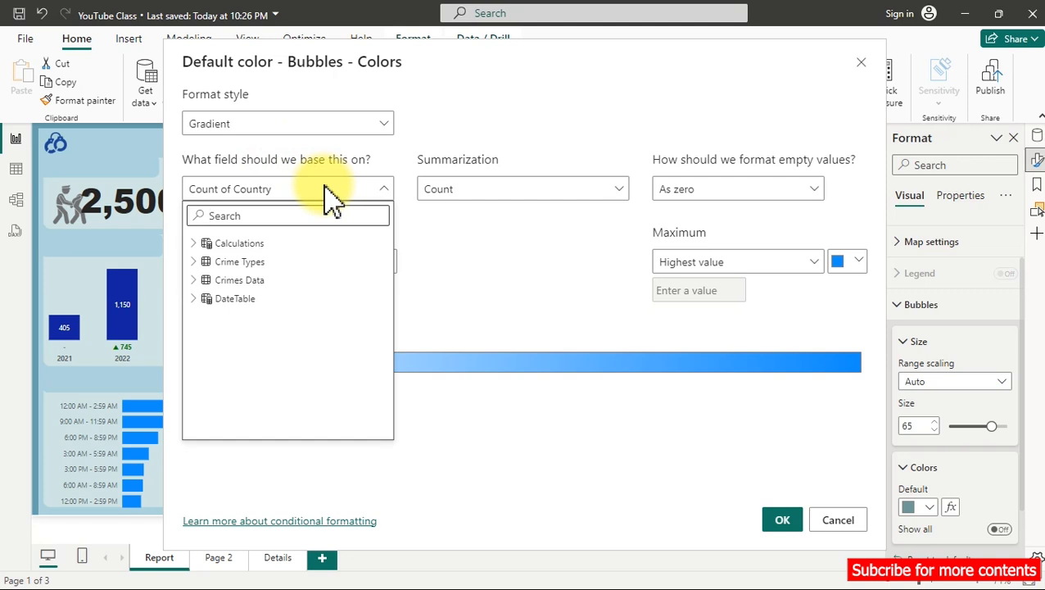
{"action": "left_click", "coordinate": [200, 243]}
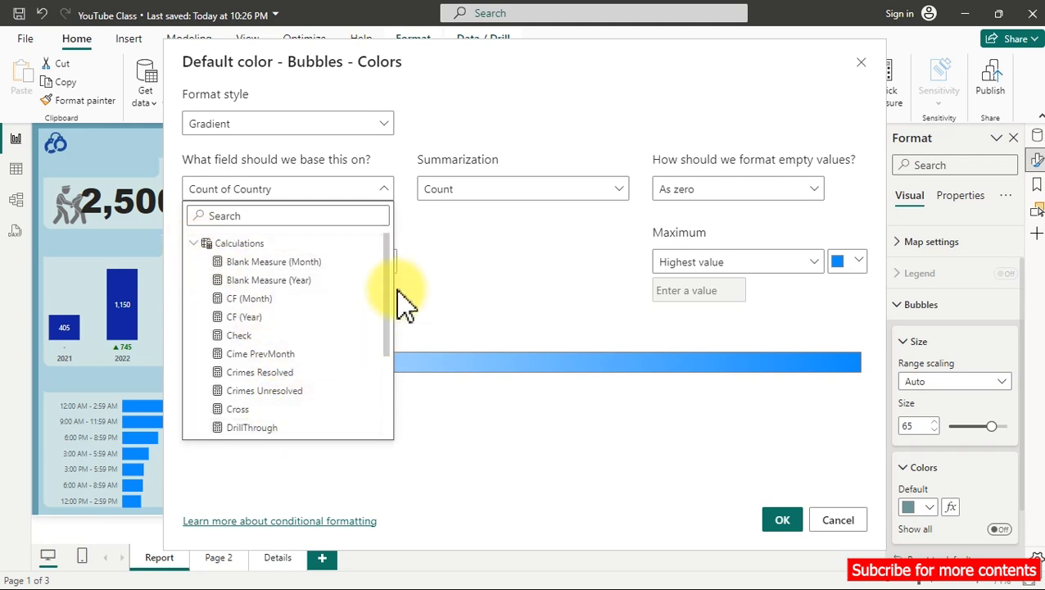
{"action": "left_click_drag", "start_coordinate": [384, 292], "coordinate": [396, 353]}
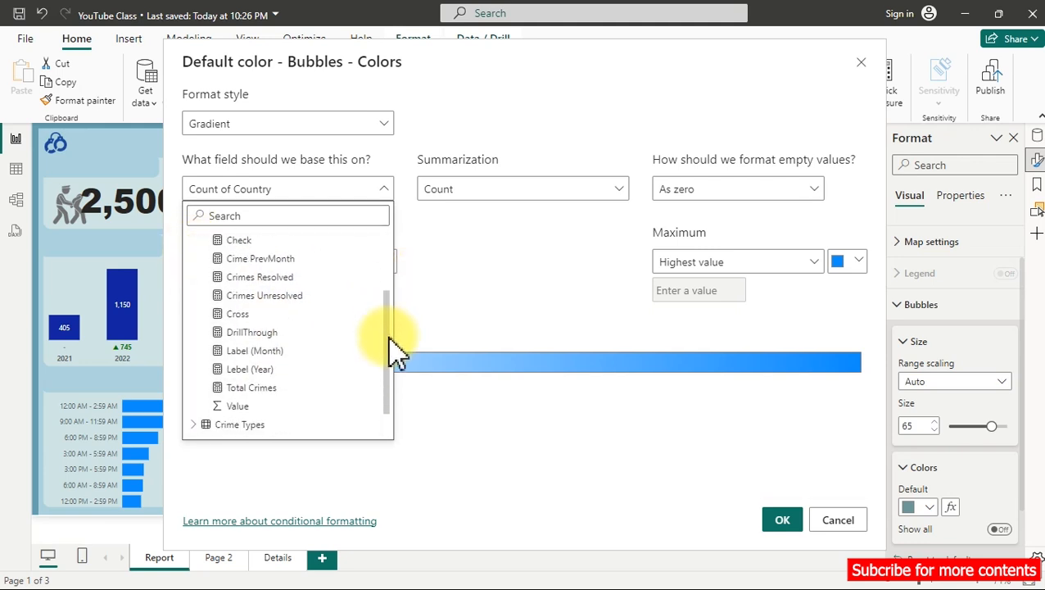
{"action": "left_click", "coordinate": [255, 390]}
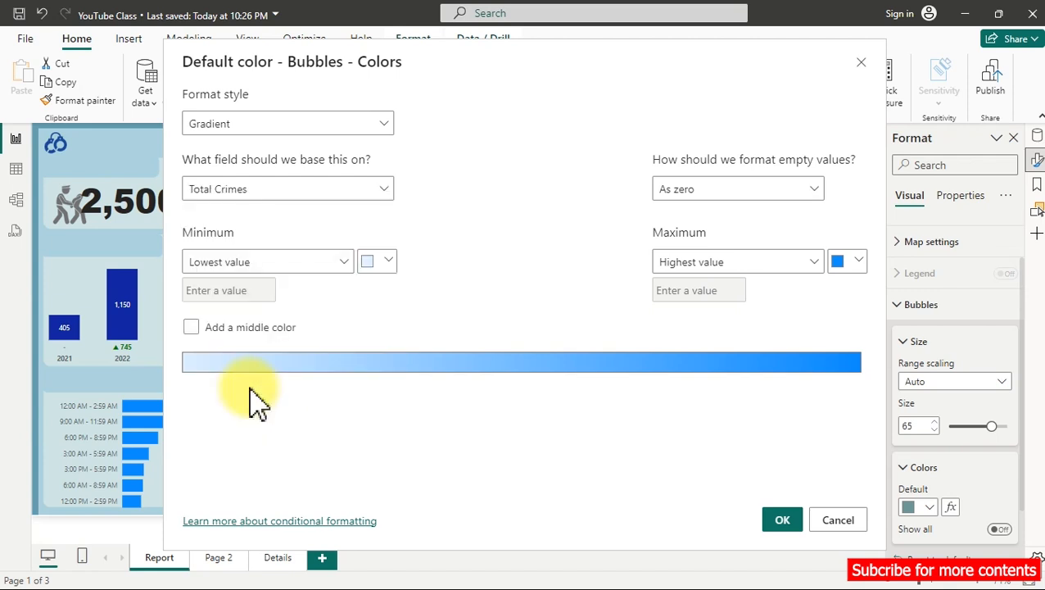
Set the gradient's lowest-value color to the copied #709999 and its highest-value color to the theme red.
{"action": "left_click", "coordinate": [385, 262]}
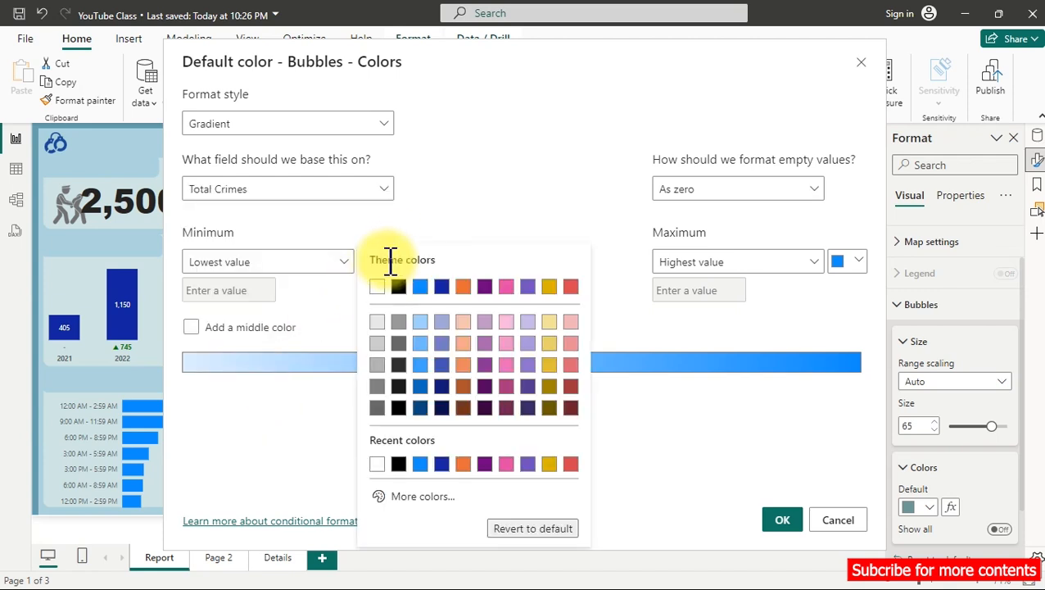
{"action": "left_click", "coordinate": [418, 497]}
{"action": "key", "text": "ctrl+v"}
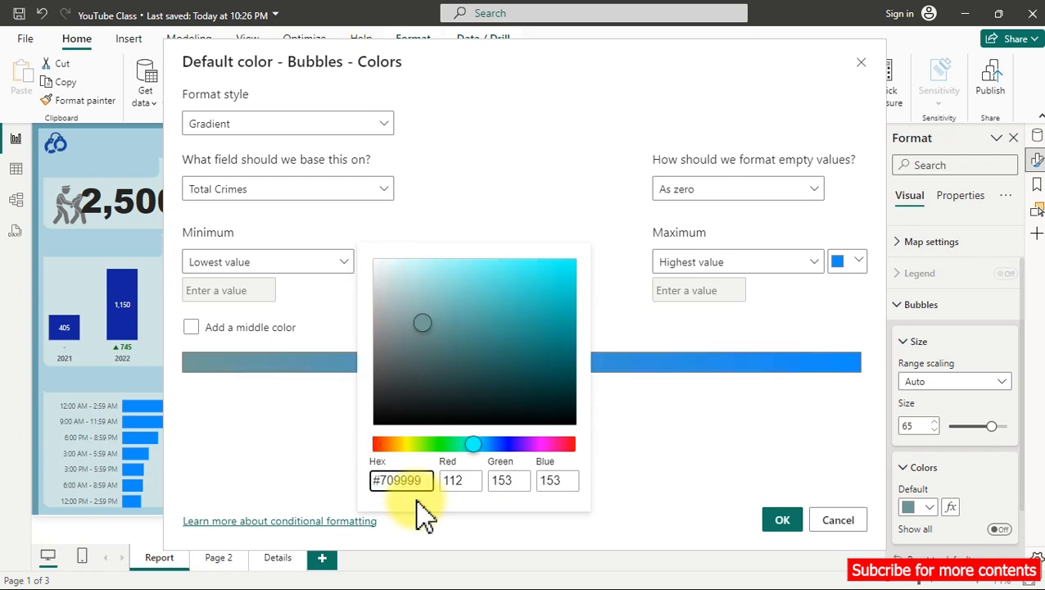
{"action": "left_click", "coordinate": [676, 438]}
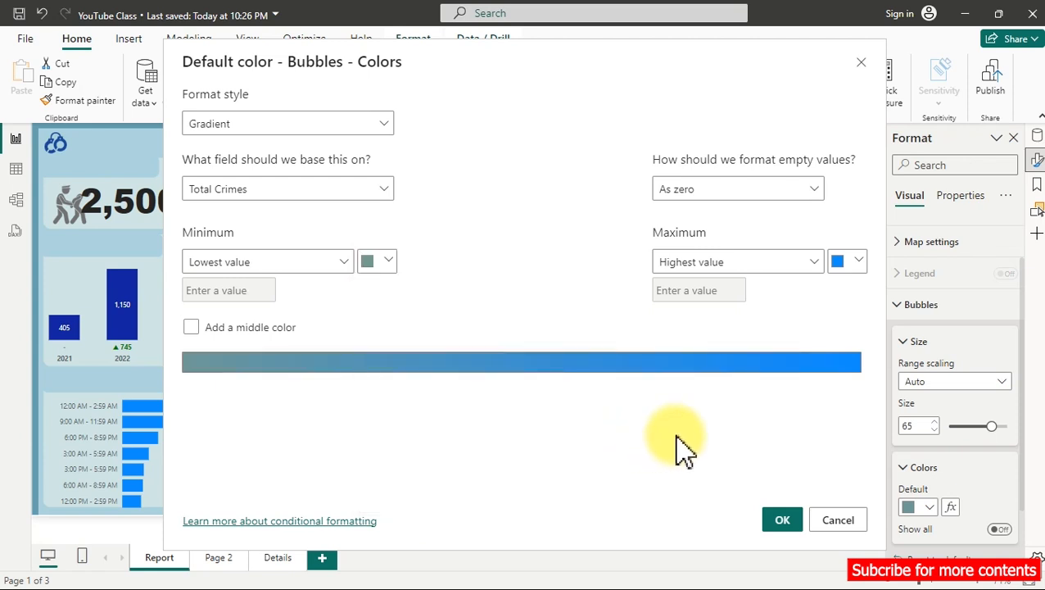
{"action": "left_click", "coordinate": [851, 262]}
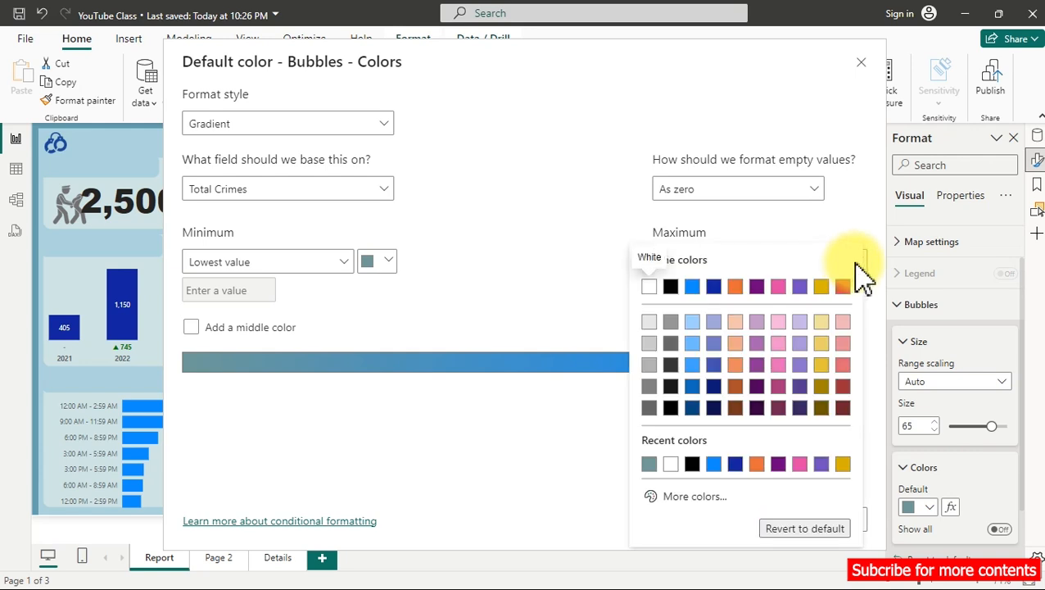
{"action": "left_click", "coordinate": [843, 286]}
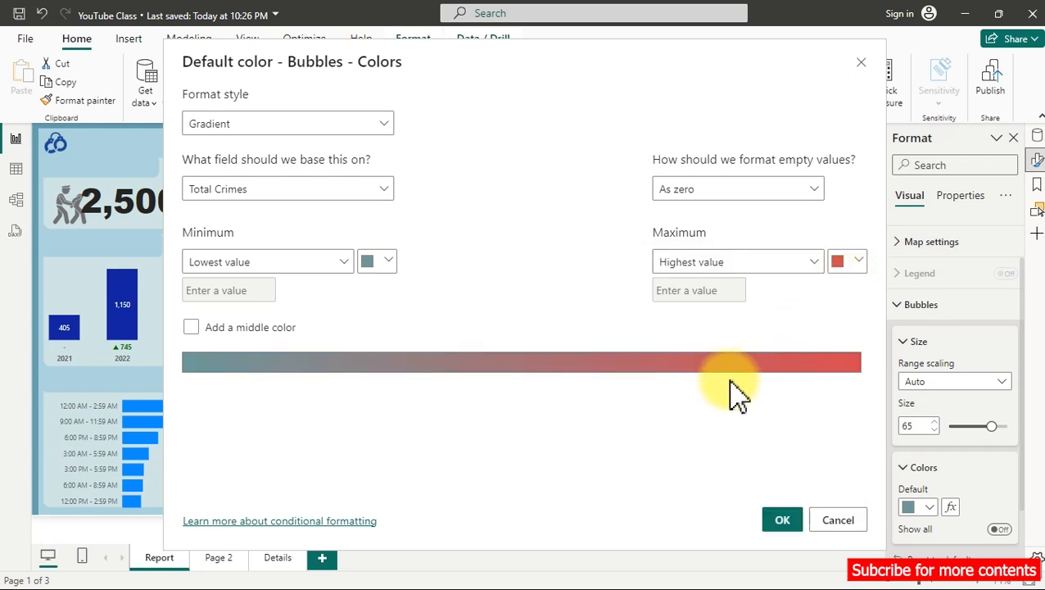
Add a middle color to the bubble gradient, set it to the recent teal #709999, and apply the conditional formatting.
{"action": "left_click", "coordinate": [199, 336]}
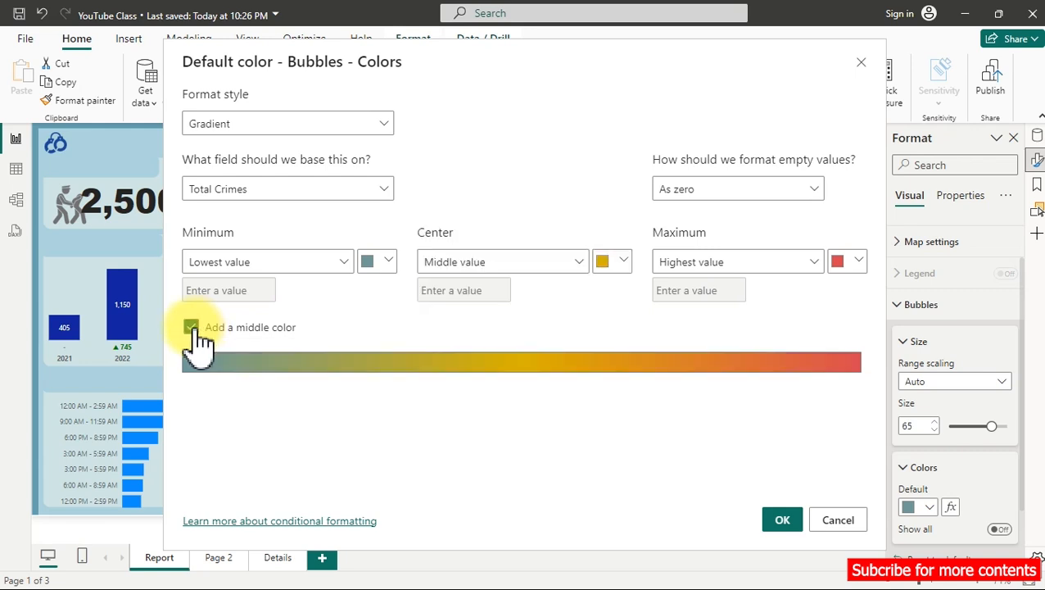
{"action": "left_click", "coordinate": [612, 263]}
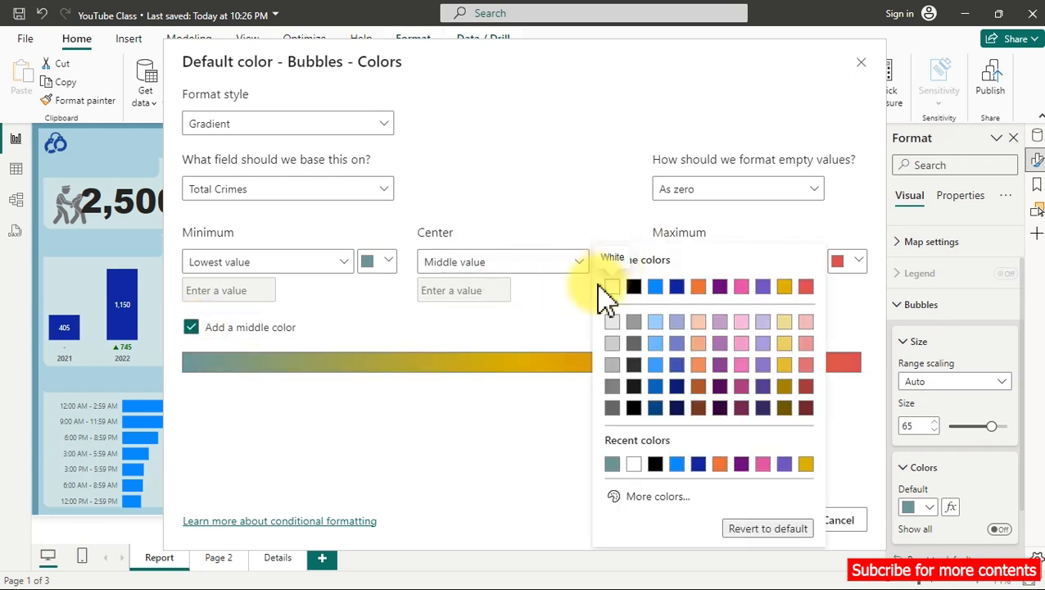
{"action": "left_click", "coordinate": [612, 463]}
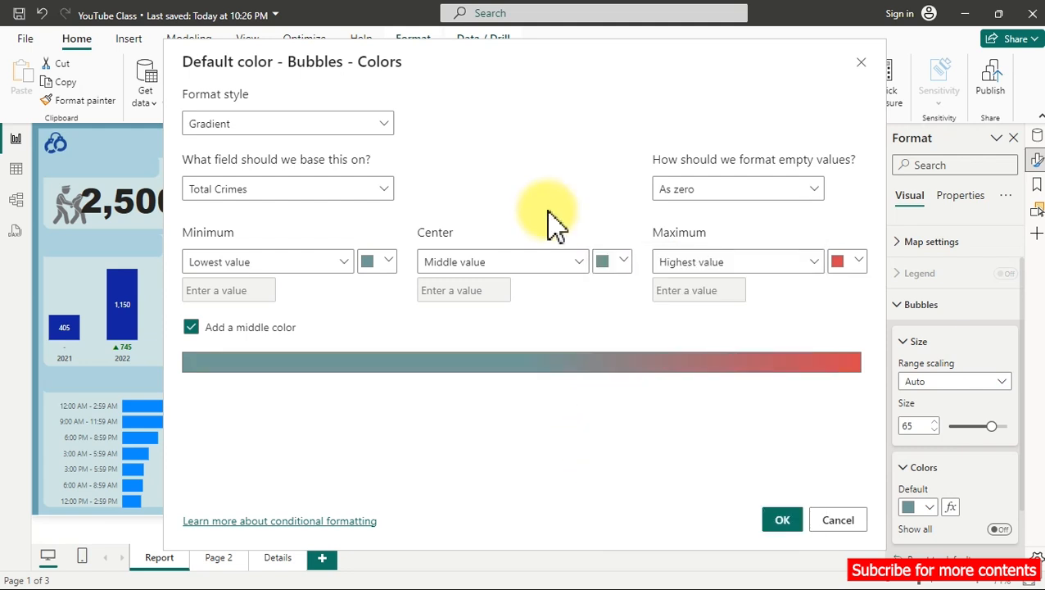
{"action": "left_click", "coordinate": [782, 521]}
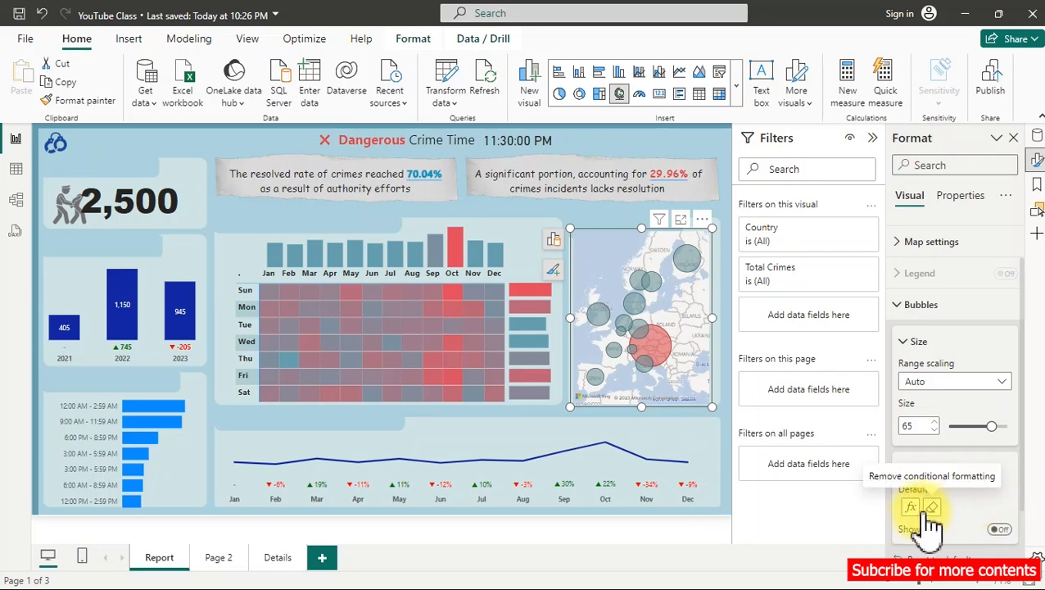
Remove the middle color from the bubble gradient and apply the two-color version to the map.
{"action": "left_click", "coordinate": [910, 508]}
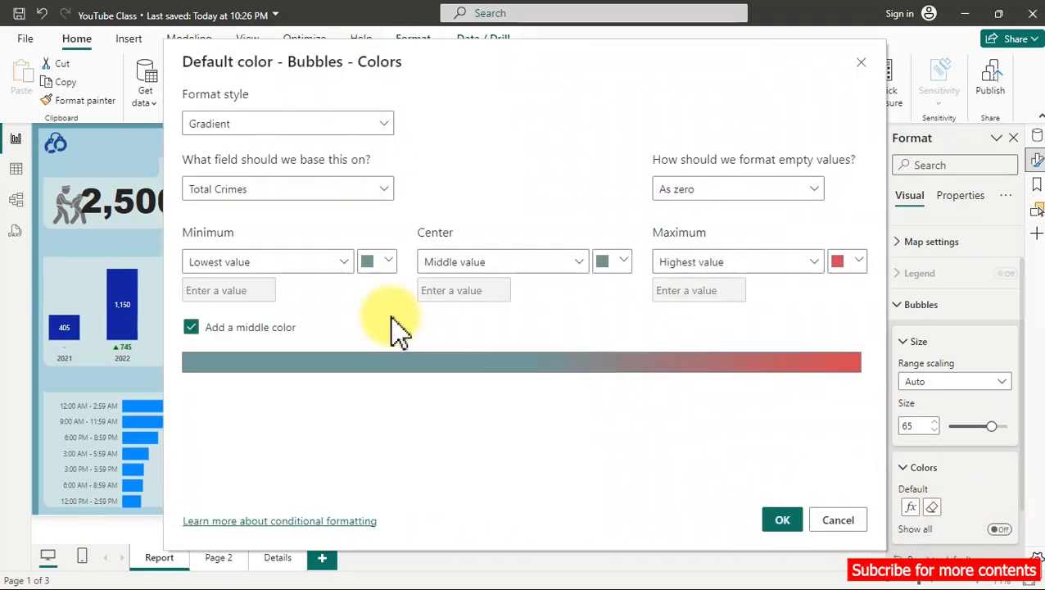
{"action": "left_click", "coordinate": [191, 326]}
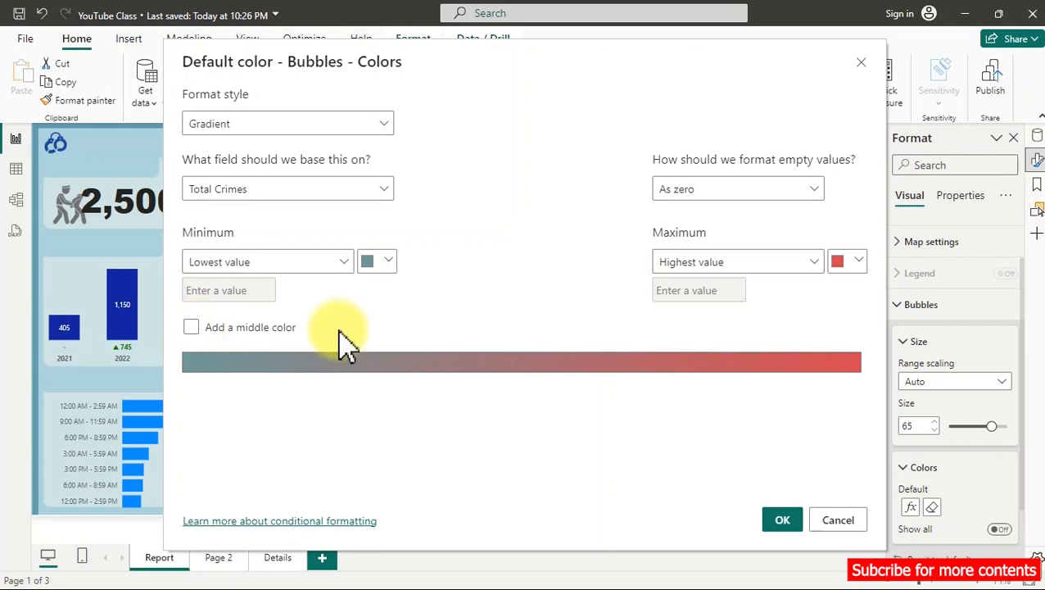
{"action": "left_click", "coordinate": [775, 521]}
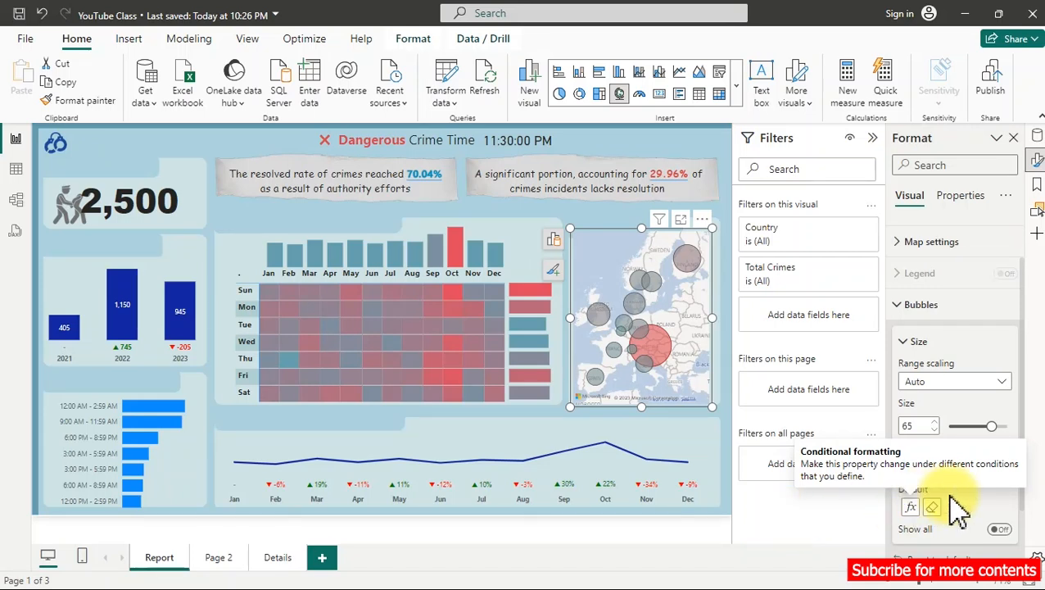
Add a middle color to the map's bubble gradient again, set it to #709999, and apply the conditional formatting.
{"action": "left_click", "coordinate": [910, 507]}
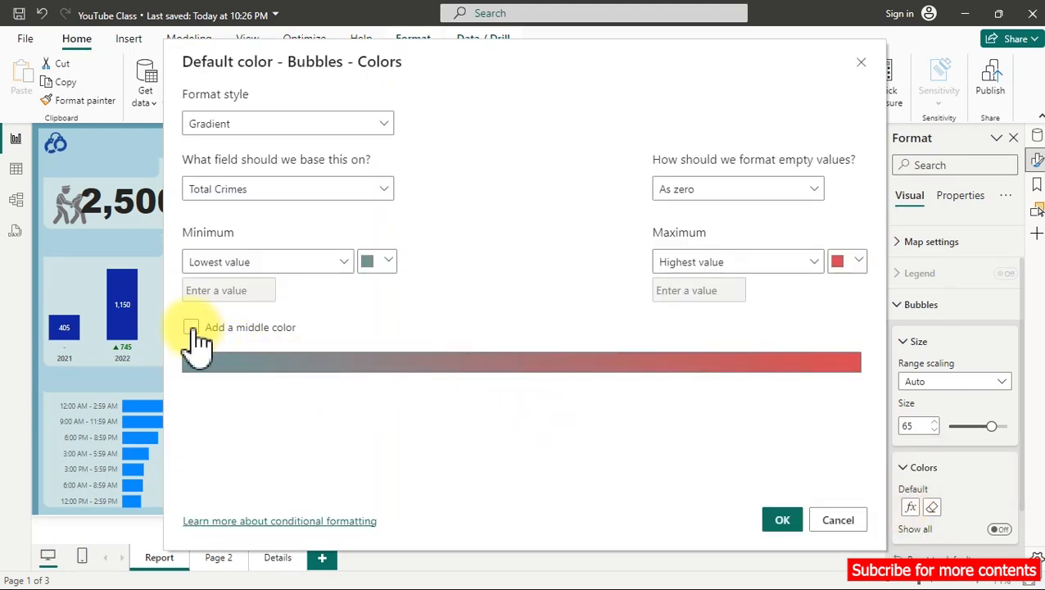
{"action": "left_click", "coordinate": [192, 330]}
{"action": "left_click", "coordinate": [608, 264]}
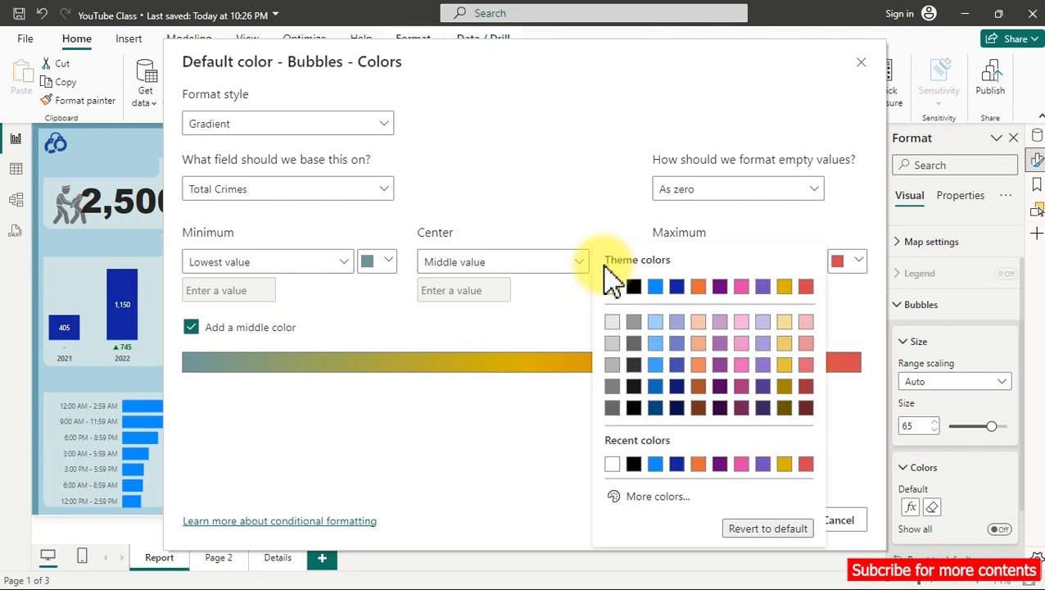
{"action": "left_click", "coordinate": [630, 496]}
{"action": "type", "text": "#709999"}
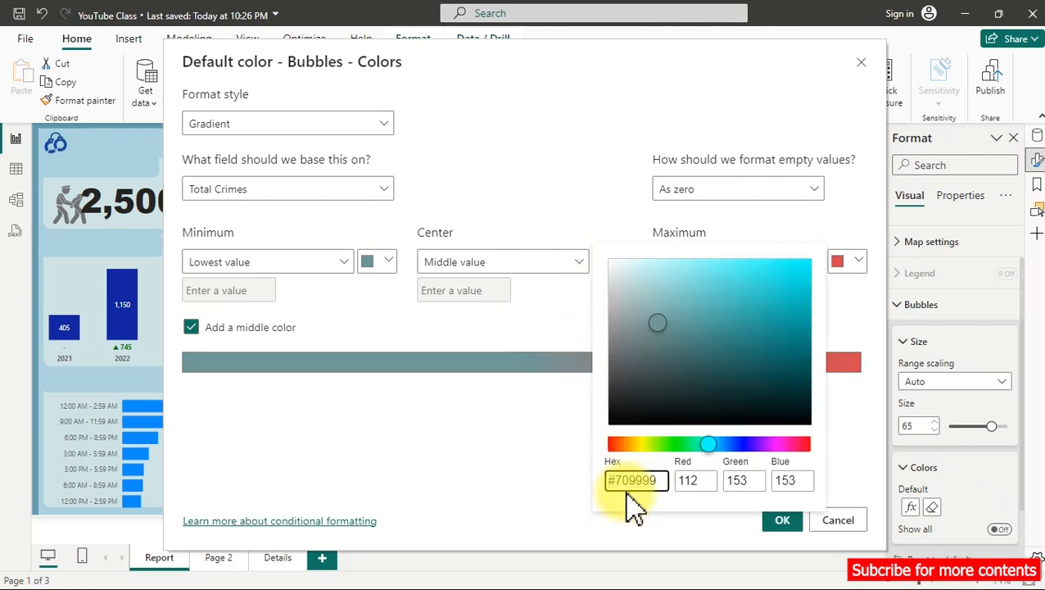
{"action": "left_click", "coordinate": [490, 455]}
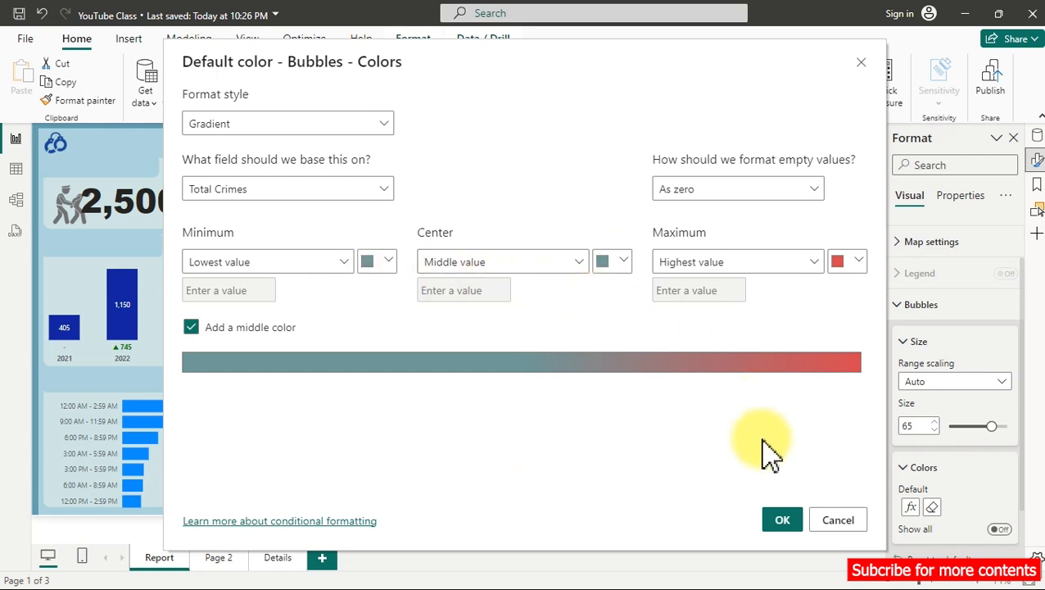
{"action": "left_click", "coordinate": [772, 524]}
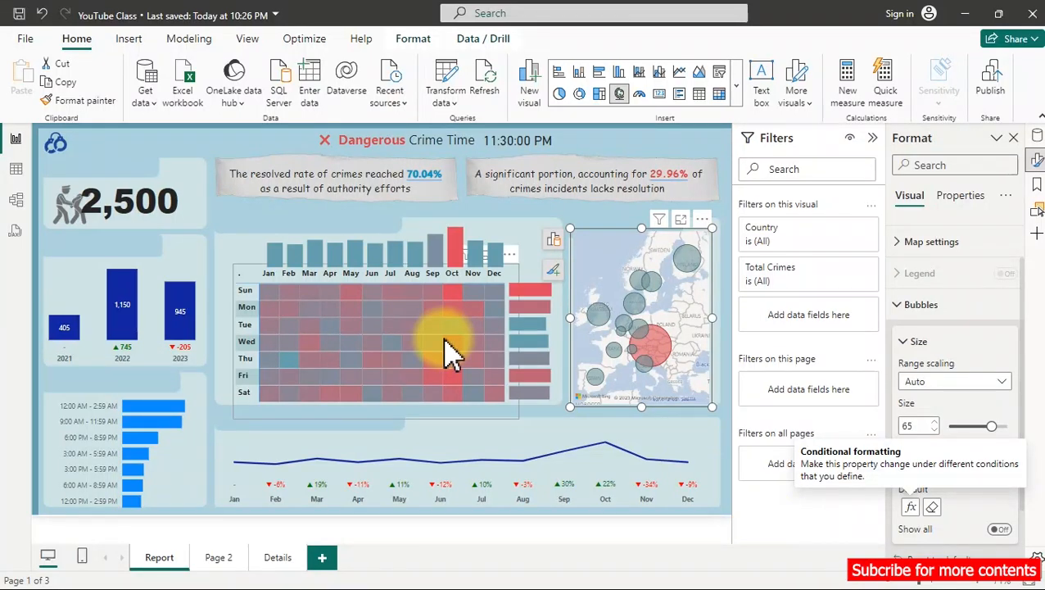
{"action": "left_click", "coordinate": [156, 151]}
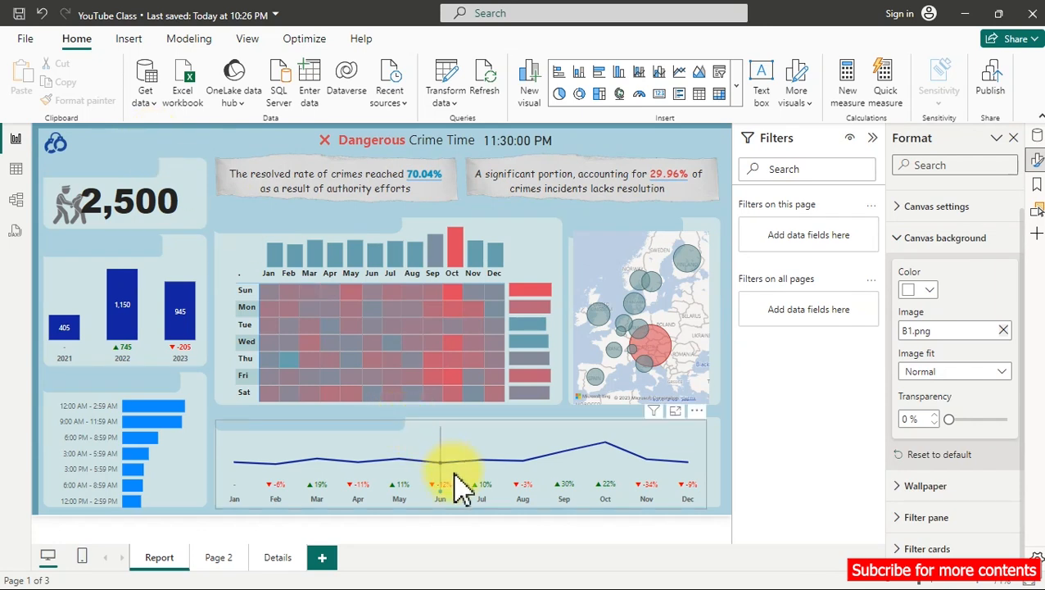
{"action": "left_click", "coordinate": [175, 474]}
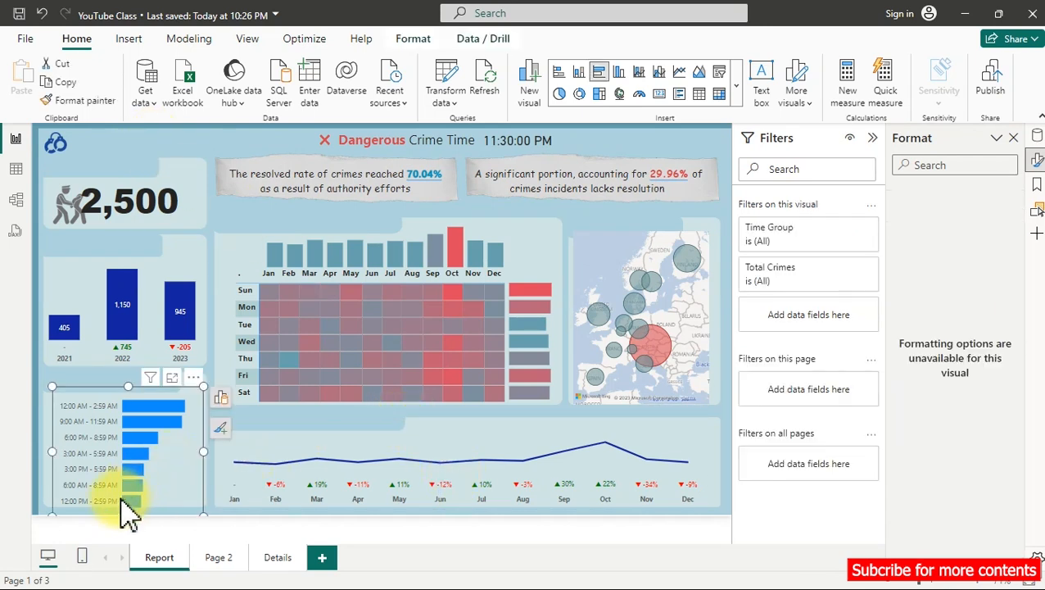
{"action": "left_click", "coordinate": [136, 520]}
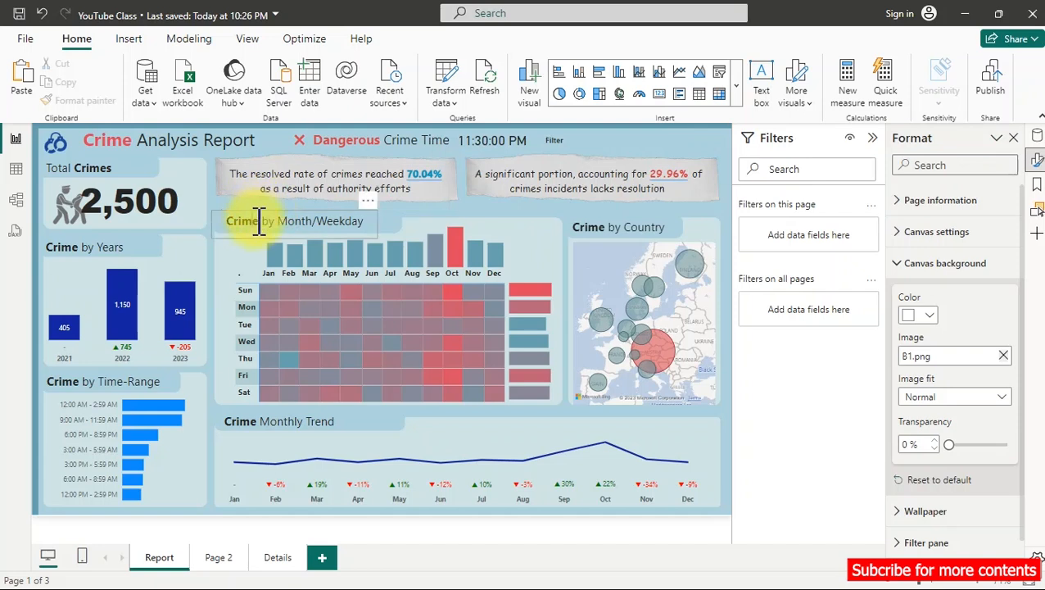
{"action": "left_click", "coordinate": [234, 223]}
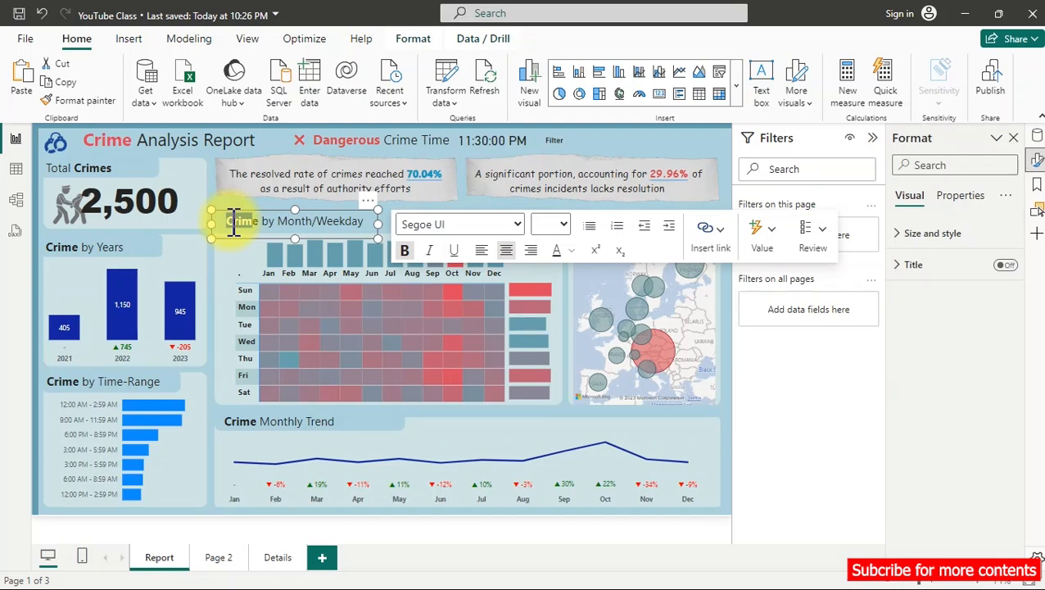
{"action": "left_click", "coordinate": [172, 468]}
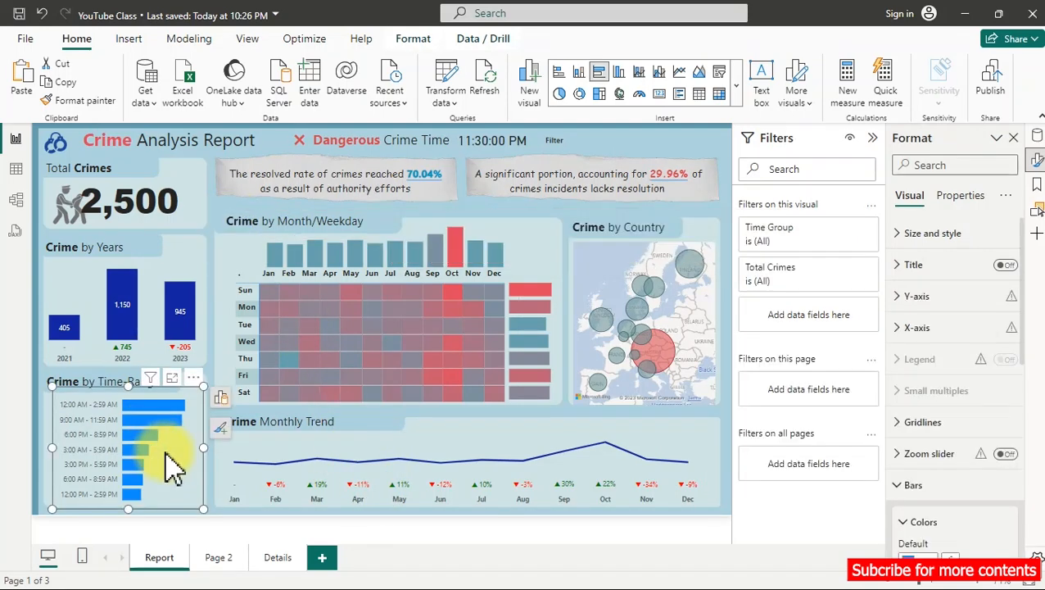
Copy the lowest-value hex color #67A1AE from the month column chart's gradient, leaving its conditional formatting unchanged.
{"action": "left_click", "coordinate": [496, 244]}
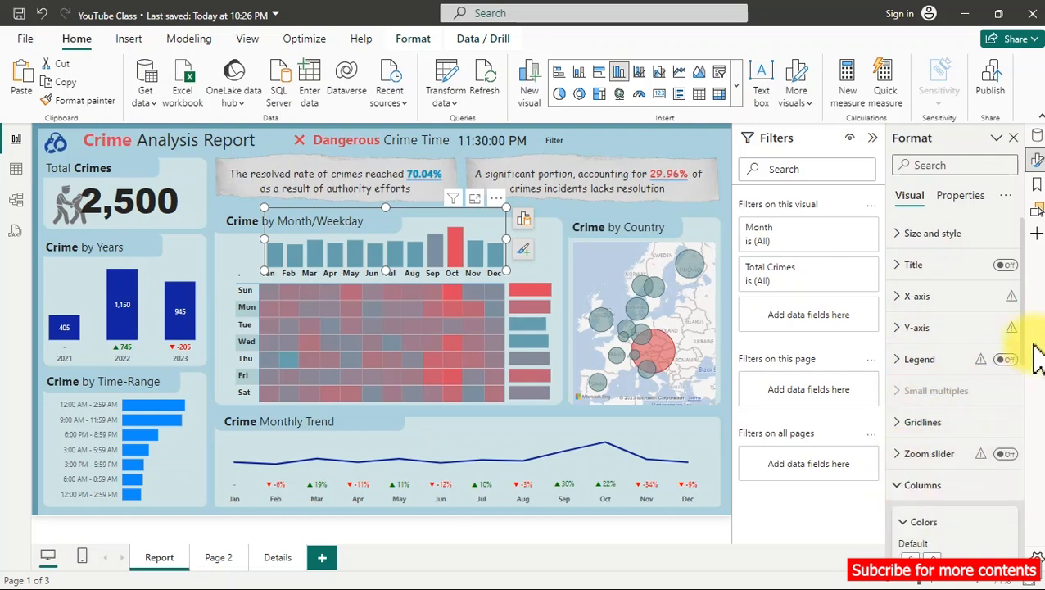
{"action": "scroll", "coordinate": [1033, 361], "scroll_direction": "down", "scroll_amount": 2}
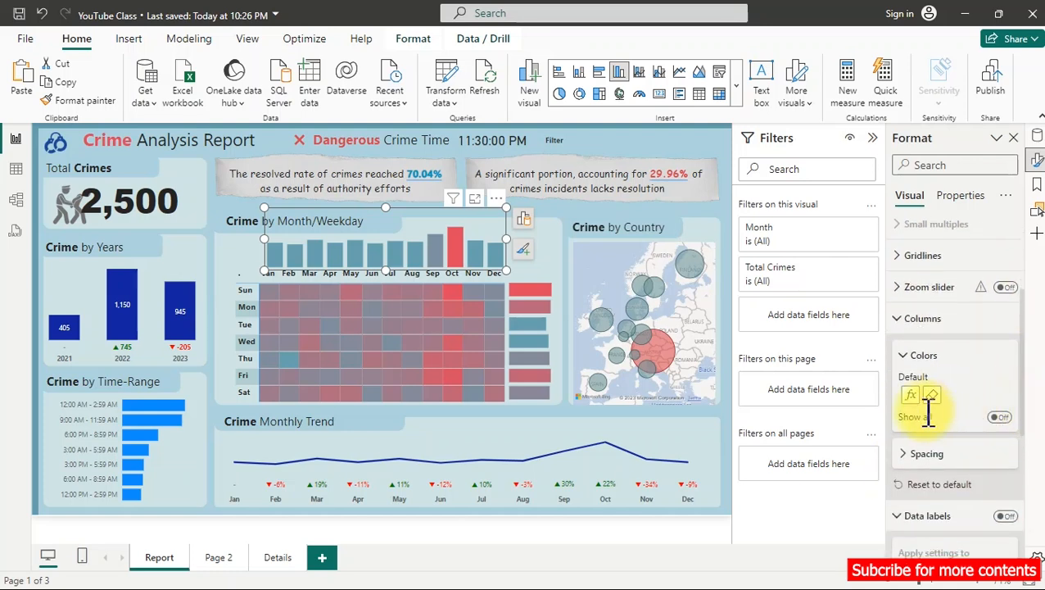
{"action": "left_click", "coordinate": [915, 397]}
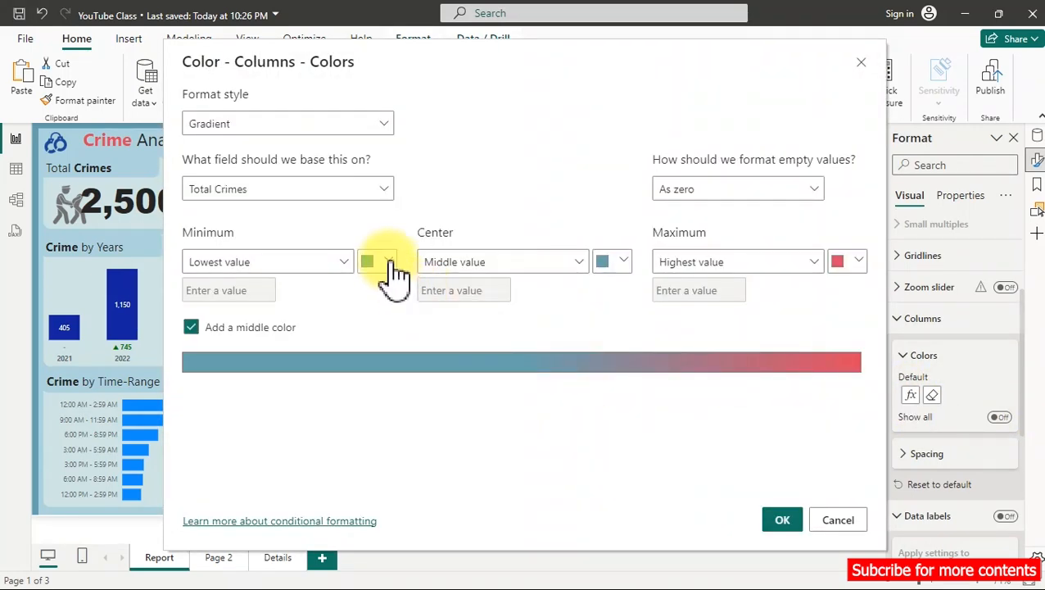
{"action": "left_click", "coordinate": [388, 262]}
{"action": "left_click", "coordinate": [409, 496]}
{"action": "key", "text": "ctrl+c"}
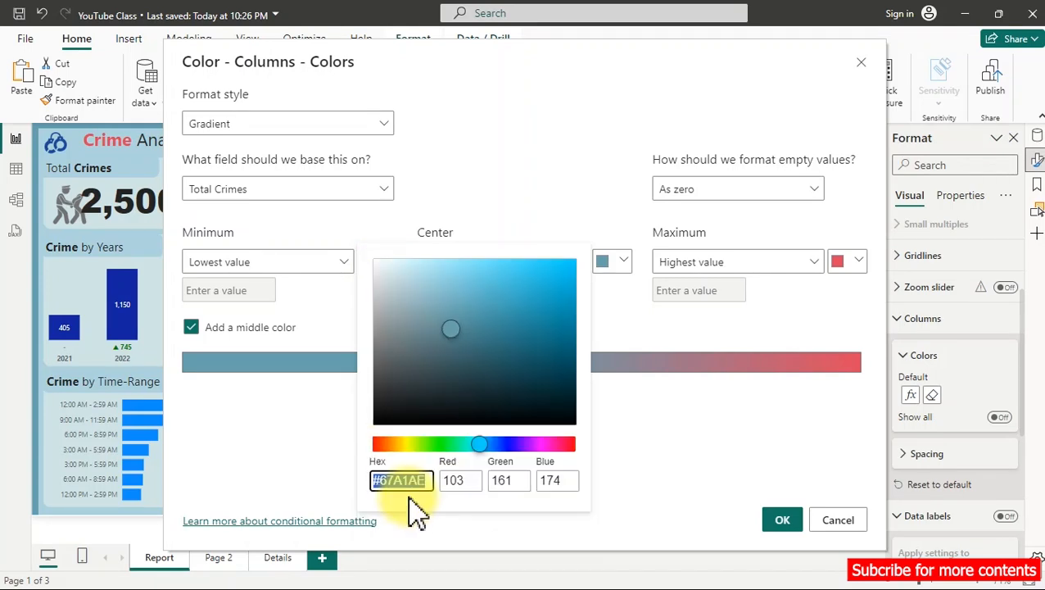
{"action": "left_click", "coordinate": [861, 63]}
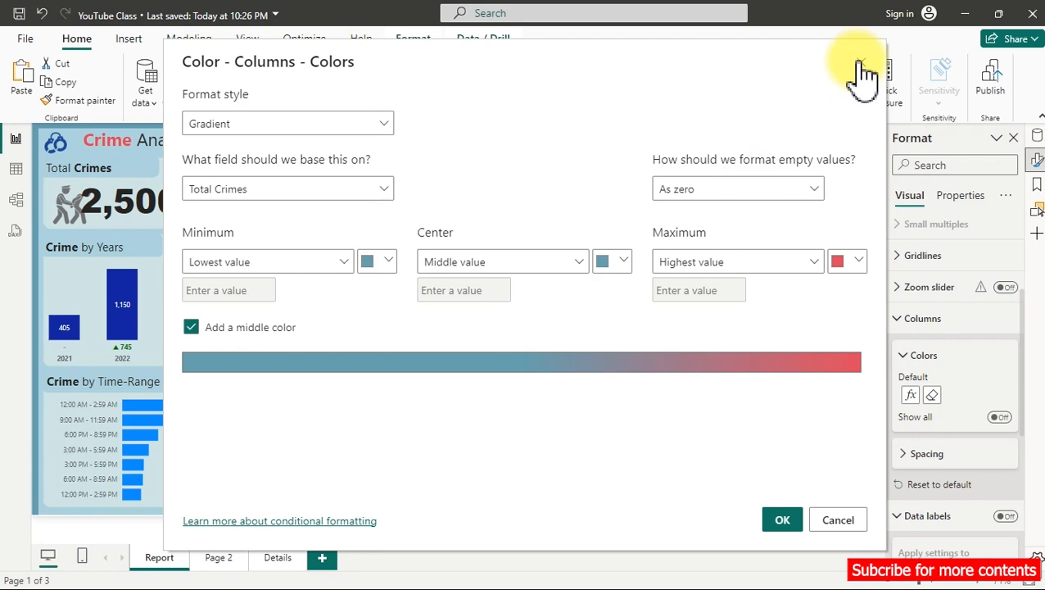
{"action": "left_click", "coordinate": [860, 63]}
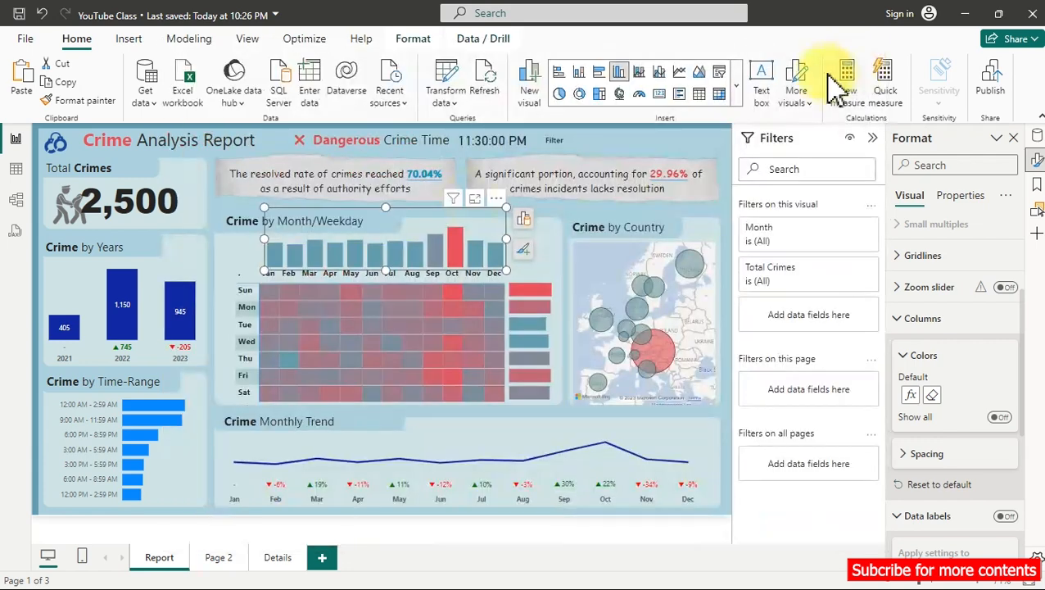
Start conditional formatting of the Crime by Time-Range bar colors with the Gradient format style, based on the Total Crimes measure.
{"action": "left_click", "coordinate": [175, 463]}
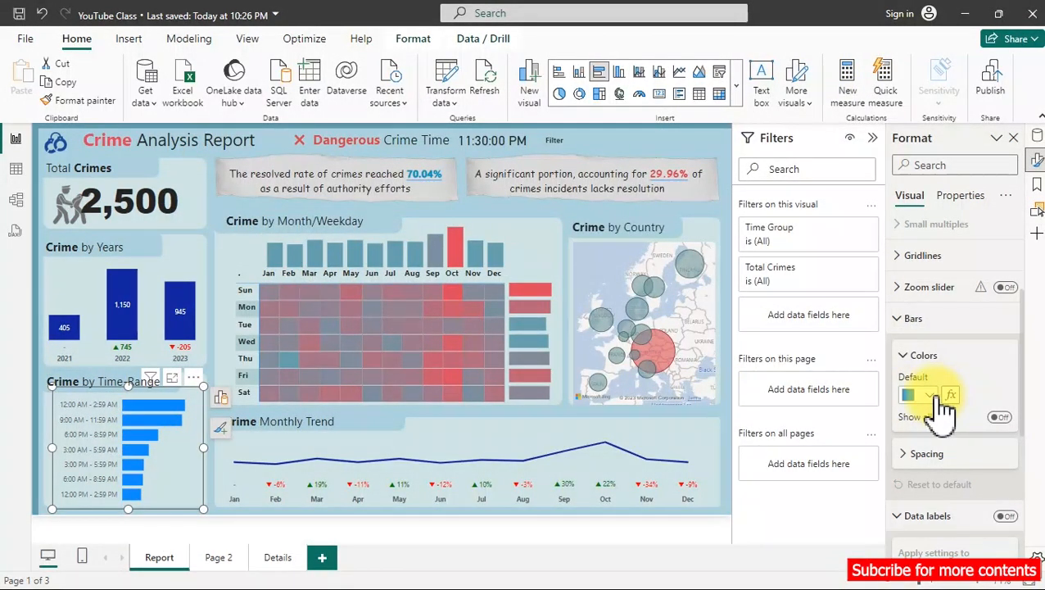
{"action": "left_click", "coordinate": [950, 396]}
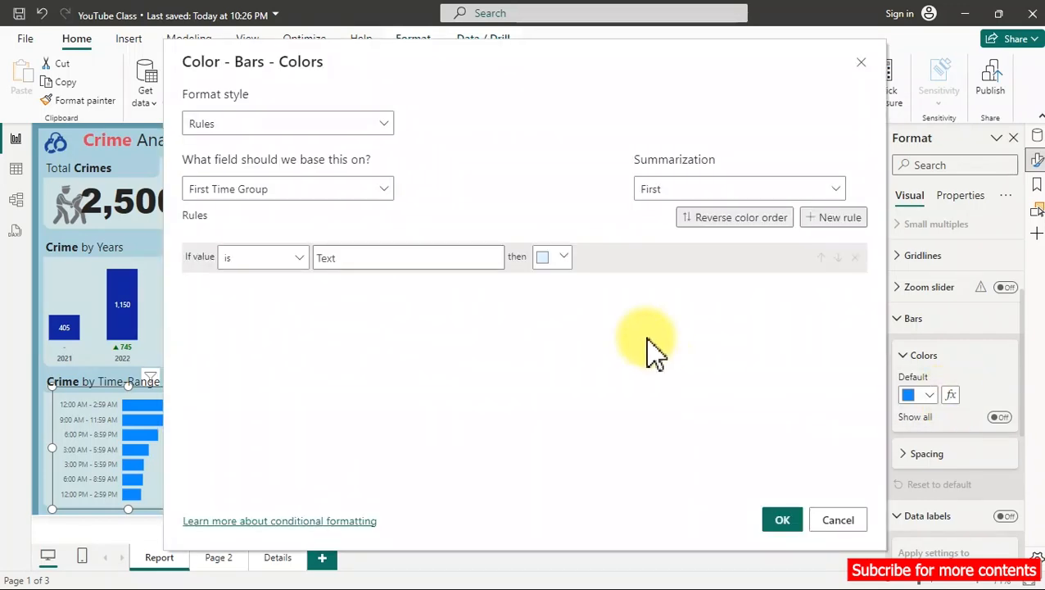
{"action": "left_click", "coordinate": [261, 125]}
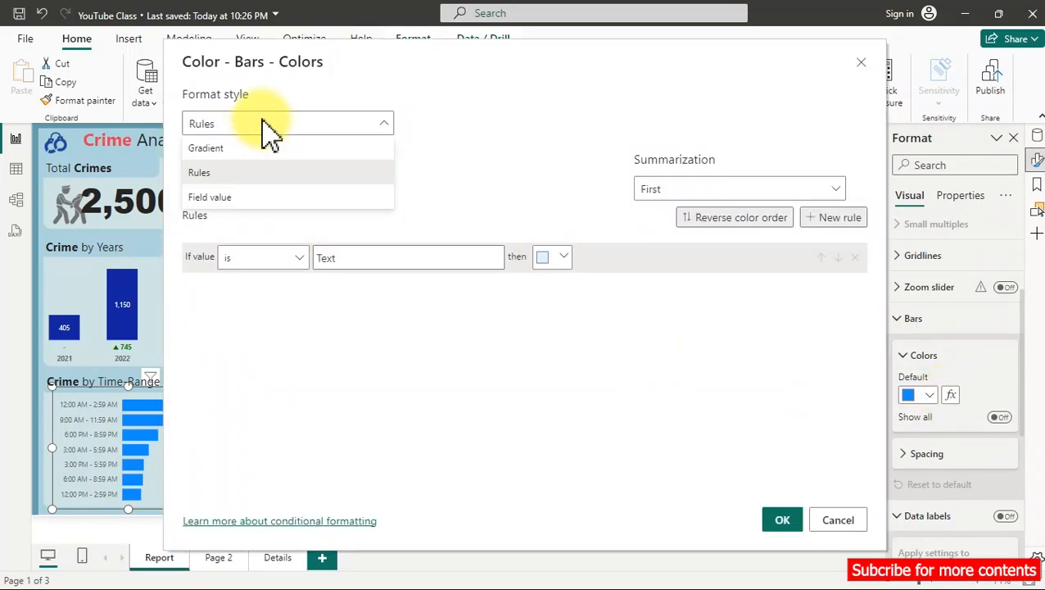
{"action": "left_click", "coordinate": [233, 149]}
{"action": "left_click", "coordinate": [257, 192]}
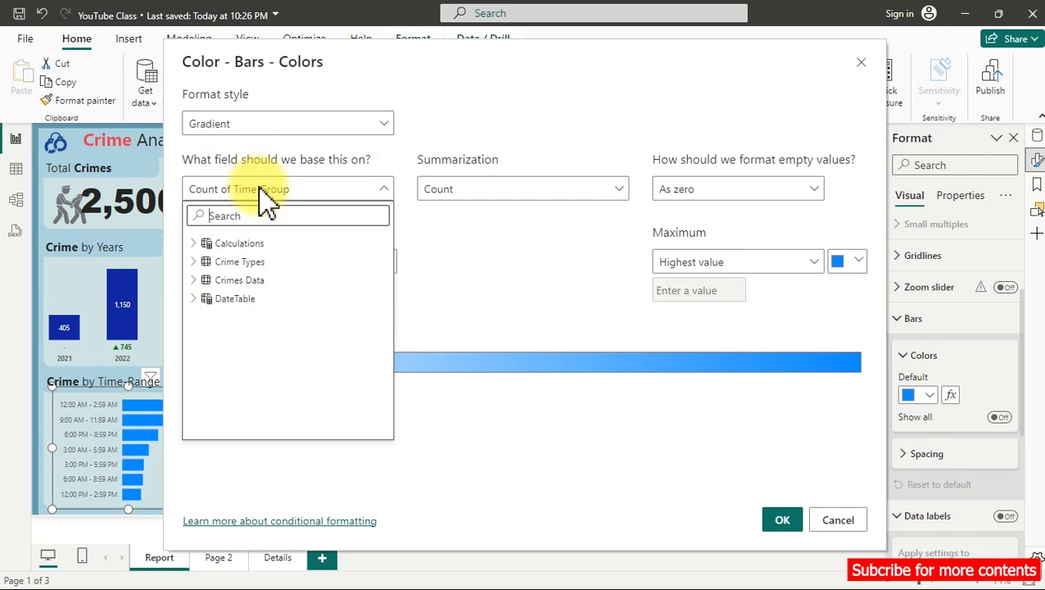
{"action": "left_click", "coordinate": [197, 243]}
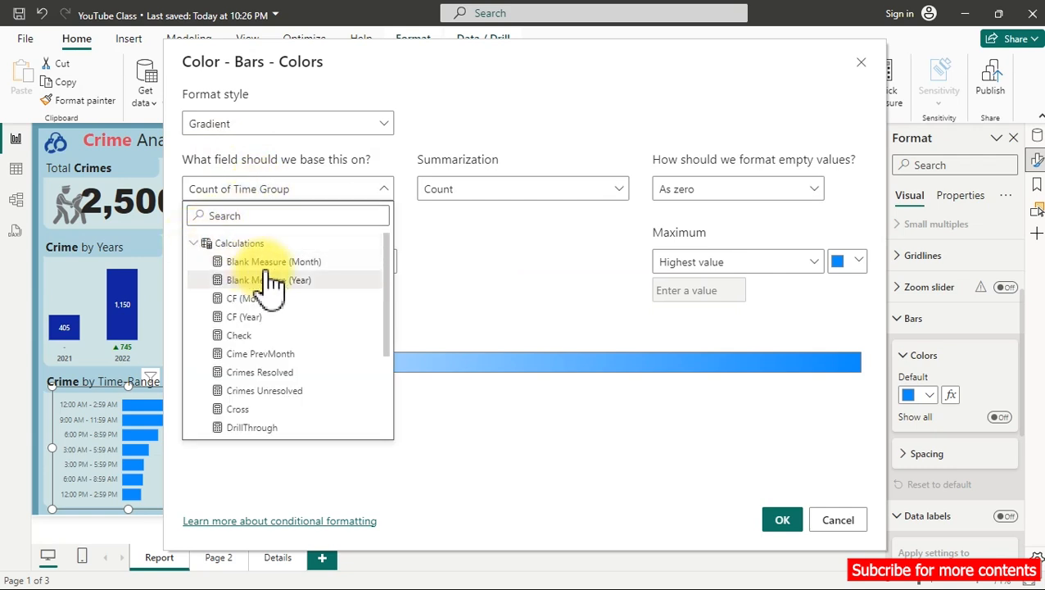
{"action": "left_click_drag", "start_coordinate": [385, 303], "coordinate": [392, 369]}
{"action": "left_click", "coordinate": [275, 390]}
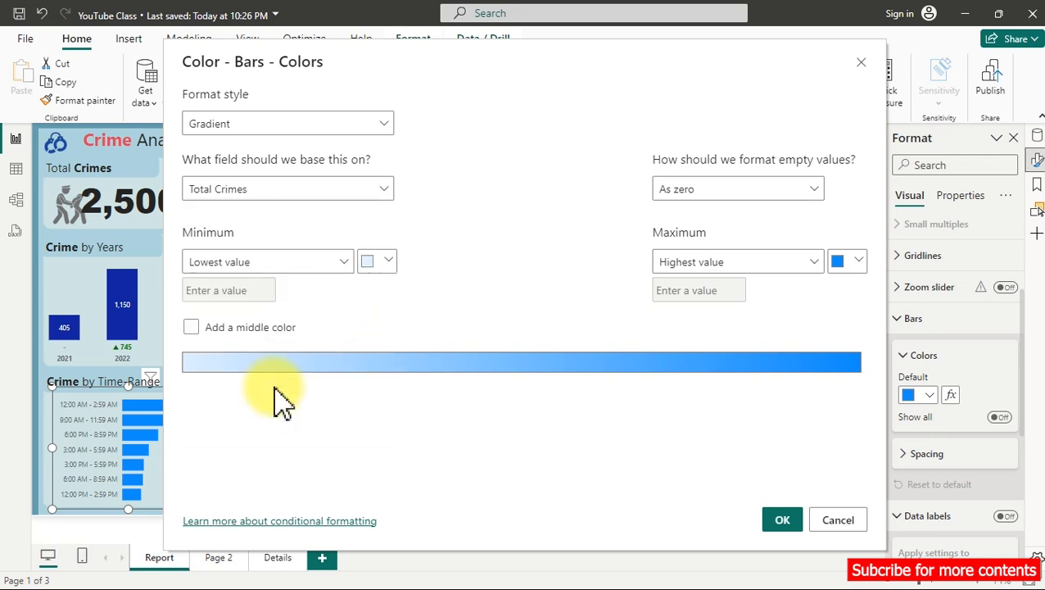
Add a middle color to the bar gradient and set the lowest-value color to the copied #67A1AE.
{"action": "left_click", "coordinate": [193, 330]}
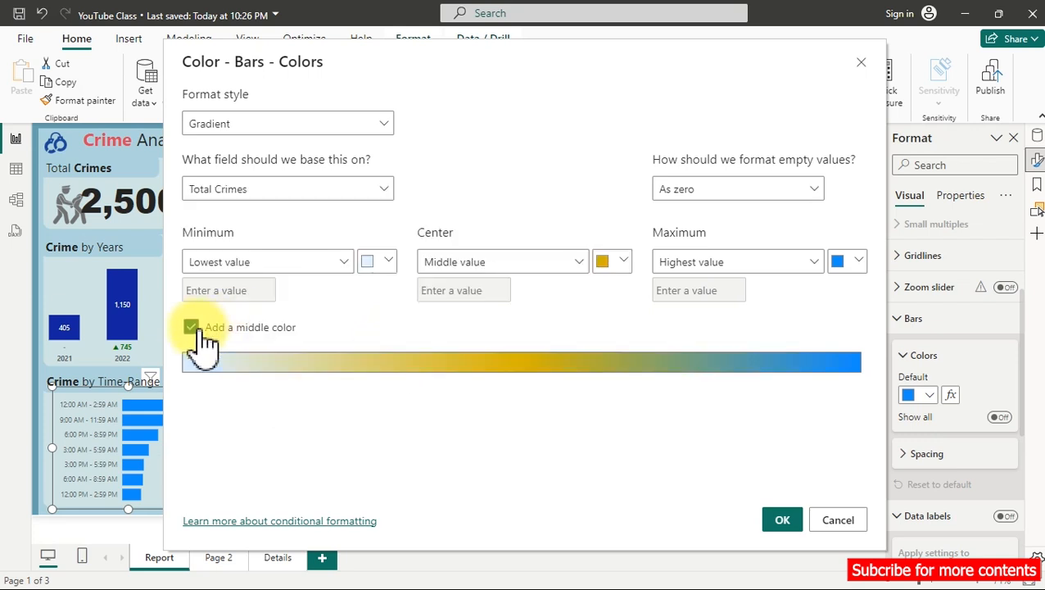
{"action": "left_click", "coordinate": [388, 261]}
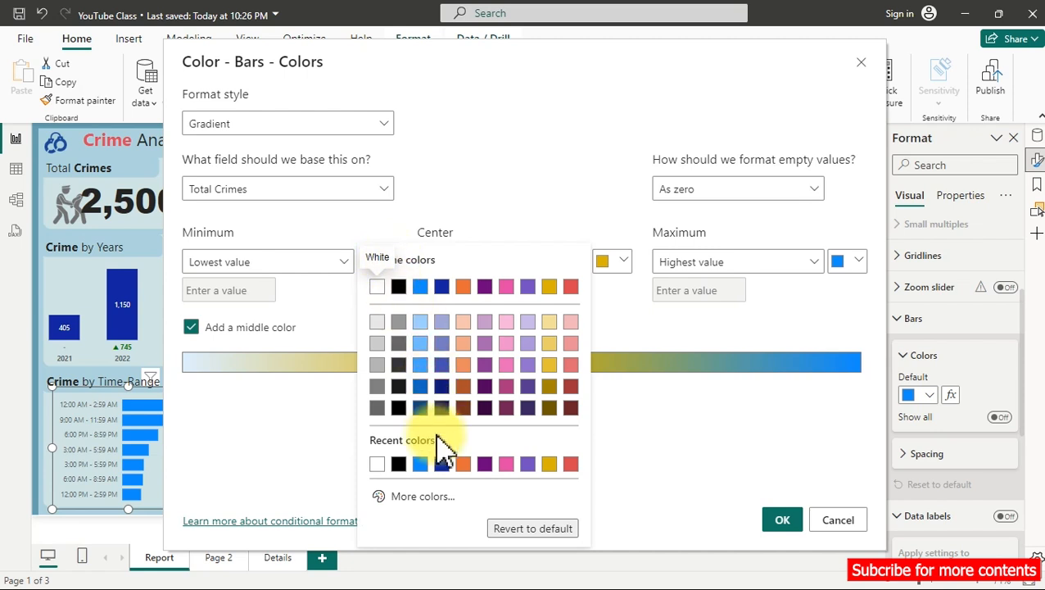
{"action": "left_click", "coordinate": [425, 497]}
{"action": "key", "text": "ctrl+v"}
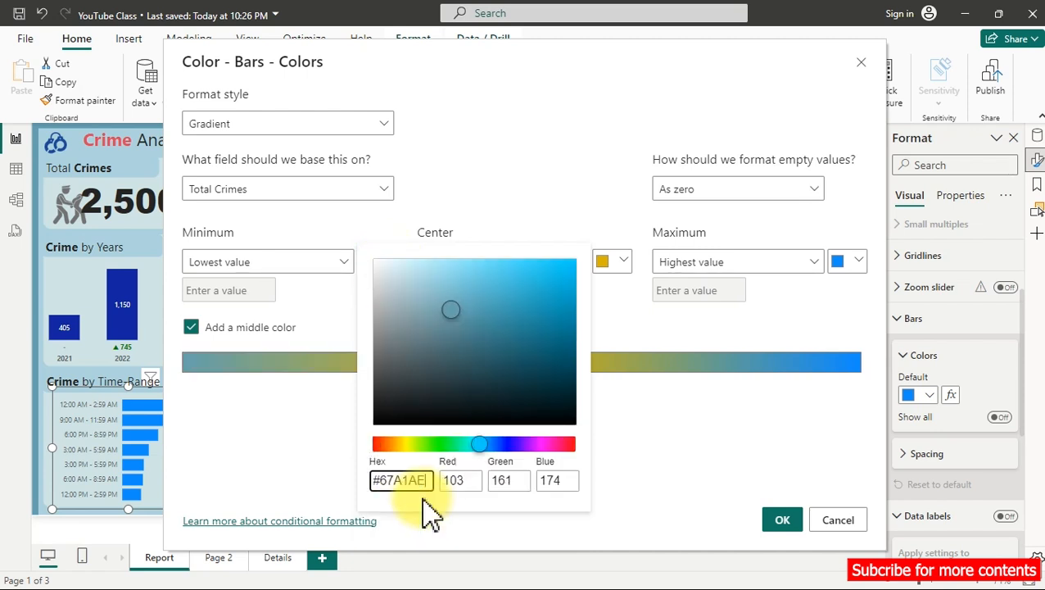
{"action": "left_click", "coordinate": [468, 237]}
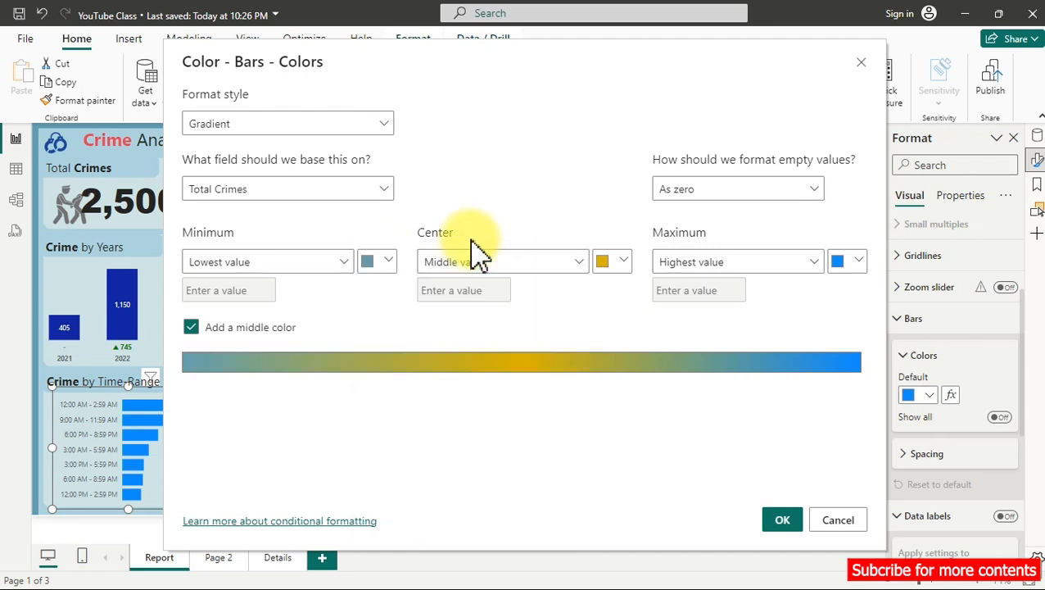
Set the bar gradient's middle color to #67A1AE and its highest-value color to the theme red, and apply the formatting.
{"action": "left_click", "coordinate": [621, 262]}
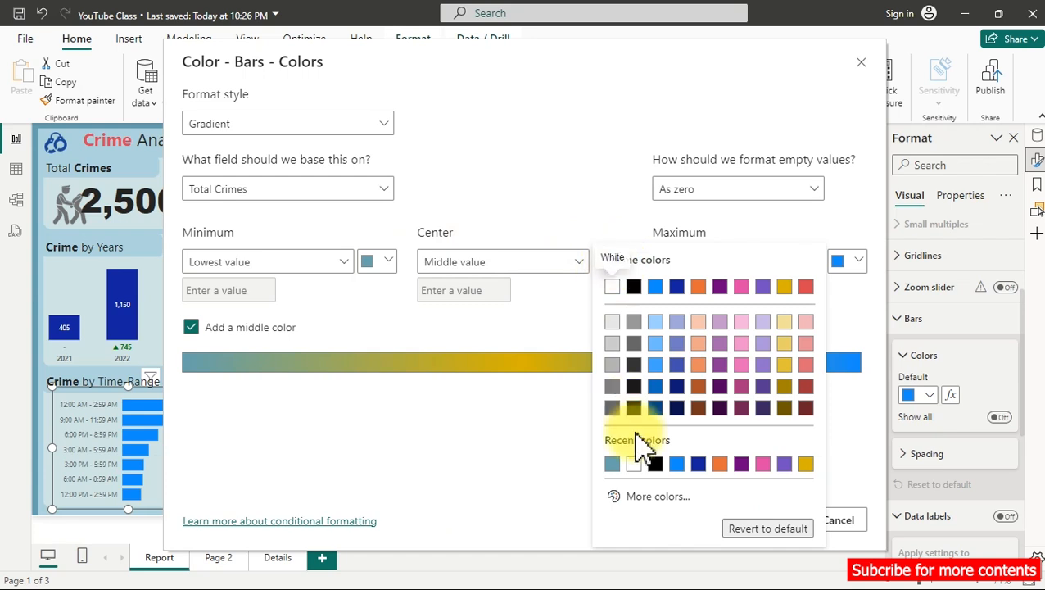
{"action": "left_click", "coordinate": [644, 499]}
{"action": "key", "text": "ctrl+v"}
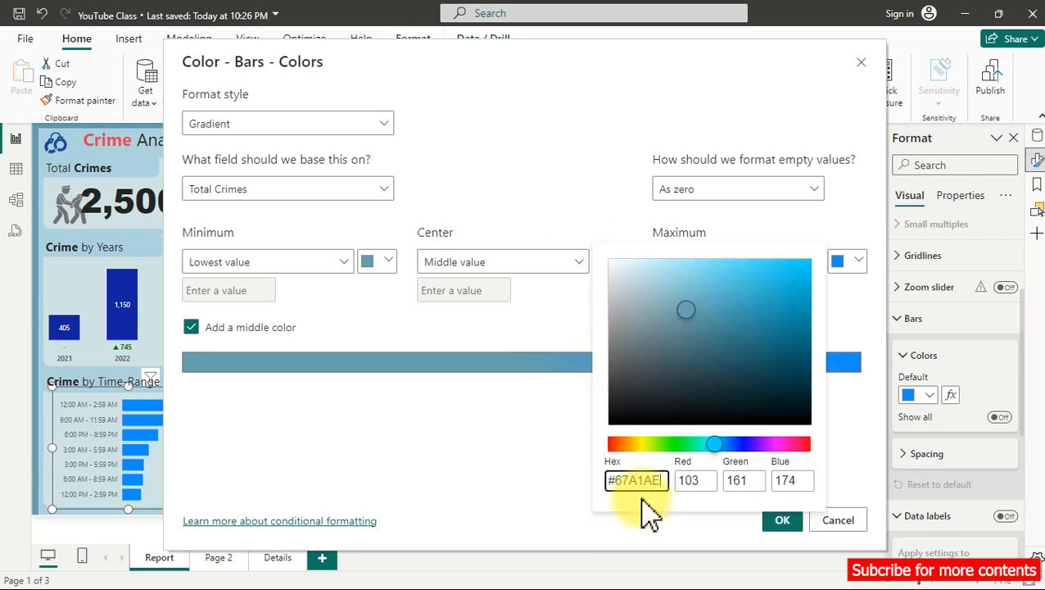
{"action": "left_click", "coordinate": [551, 438]}
{"action": "left_click", "coordinate": [848, 272]}
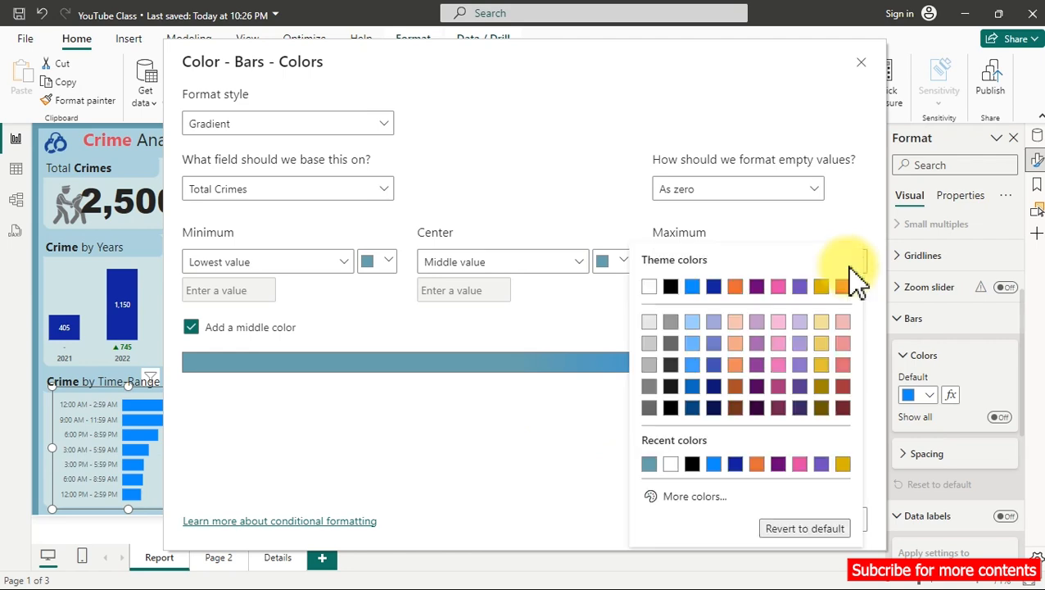
{"action": "left_click", "coordinate": [844, 287]}
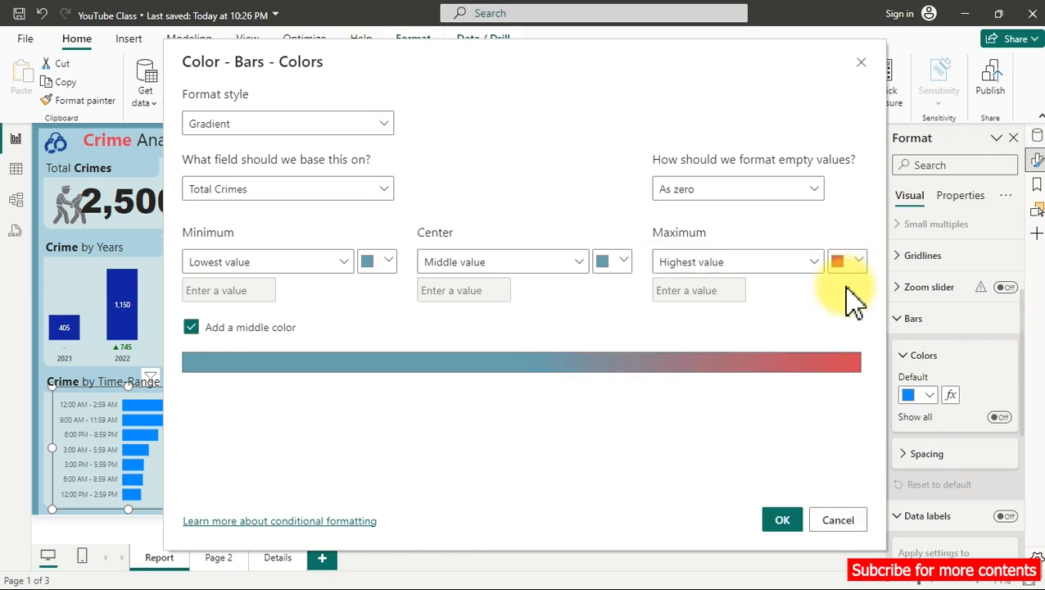
{"action": "left_click", "coordinate": [781, 519]}
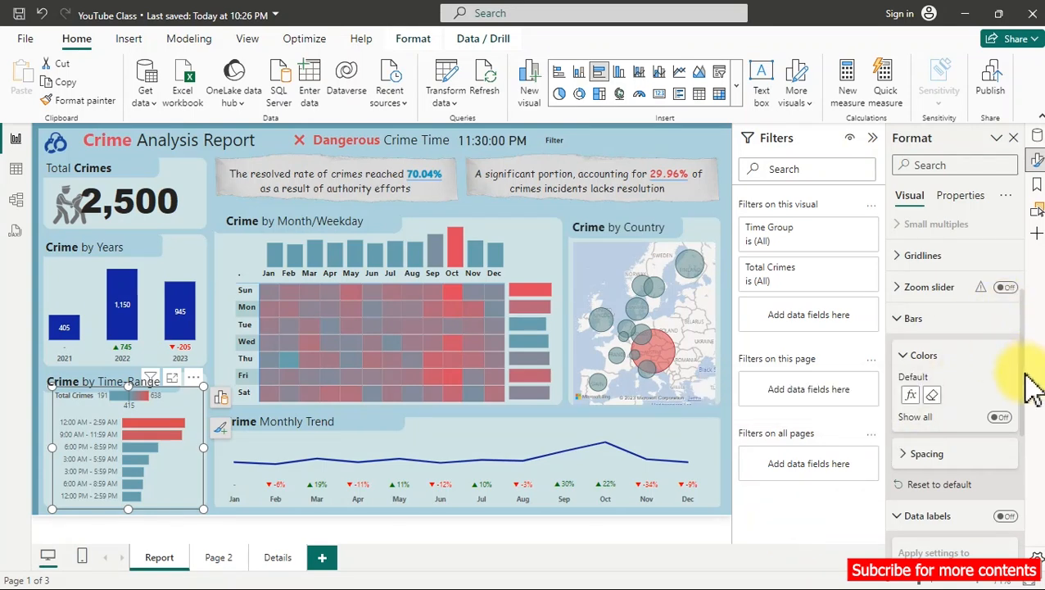
Turn off the legend of the Crime by Time-Range bar chart.
{"action": "scroll", "coordinate": [1024, 301], "scroll_direction": "up", "scroll_amount": 1}
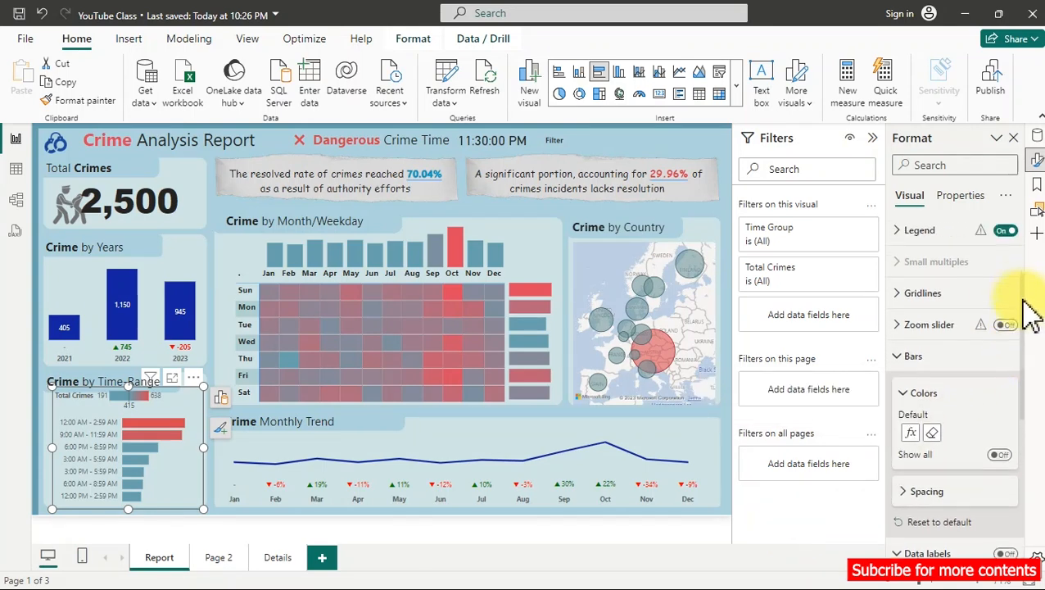
{"action": "scroll", "coordinate": [1030, 311], "scroll_direction": "up", "scroll_amount": 1}
{"action": "left_click", "coordinate": [1007, 280]}
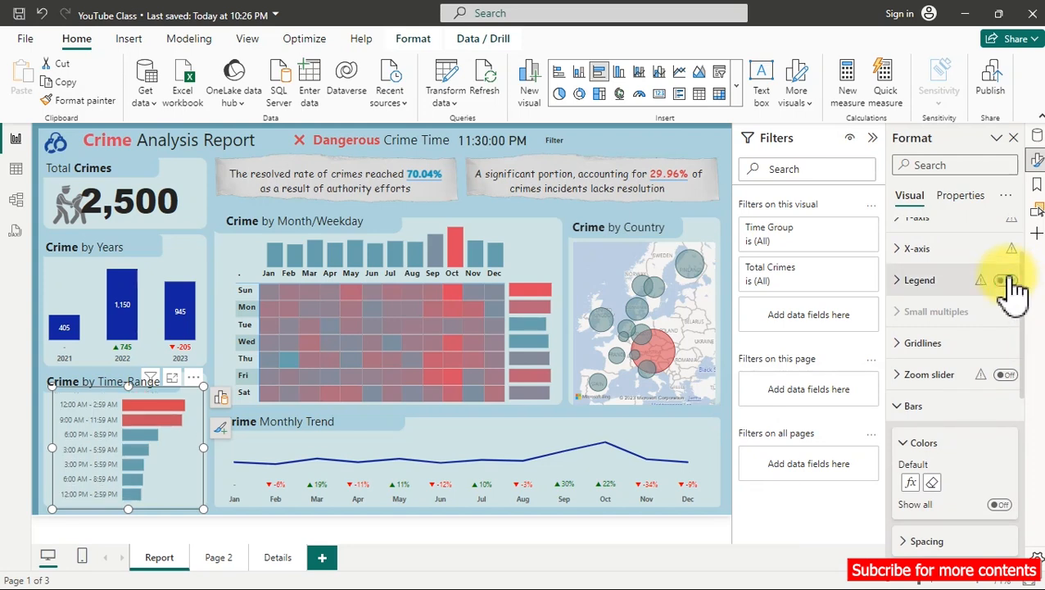
Collapse the Filters pane and target the line settings of the Crime Monthly Trend chart at the Total Crimes series.
{"action": "left_click", "coordinate": [874, 140]}
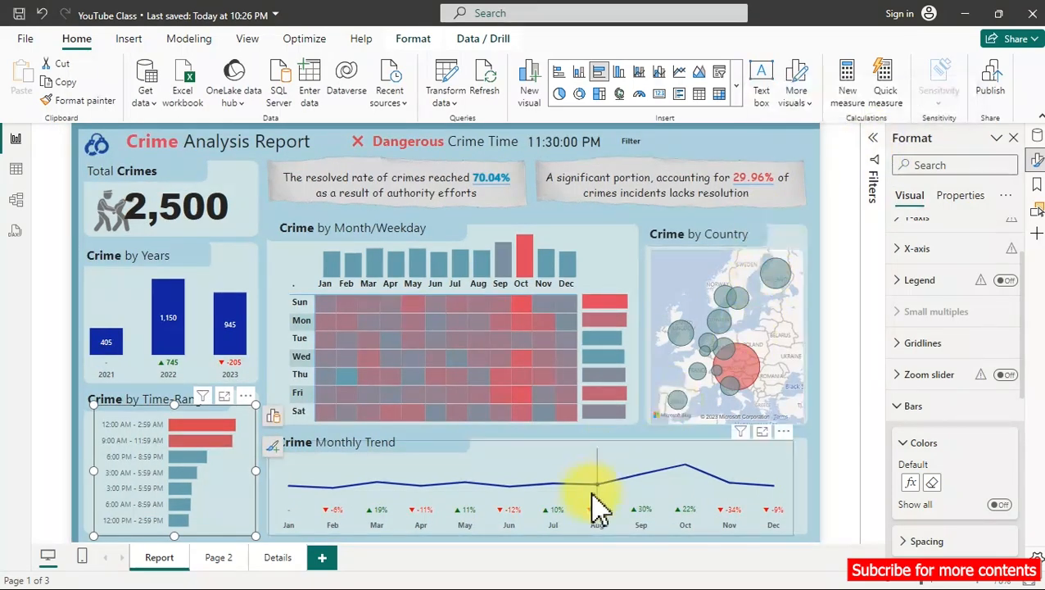
{"action": "left_click", "coordinate": [619, 467]}
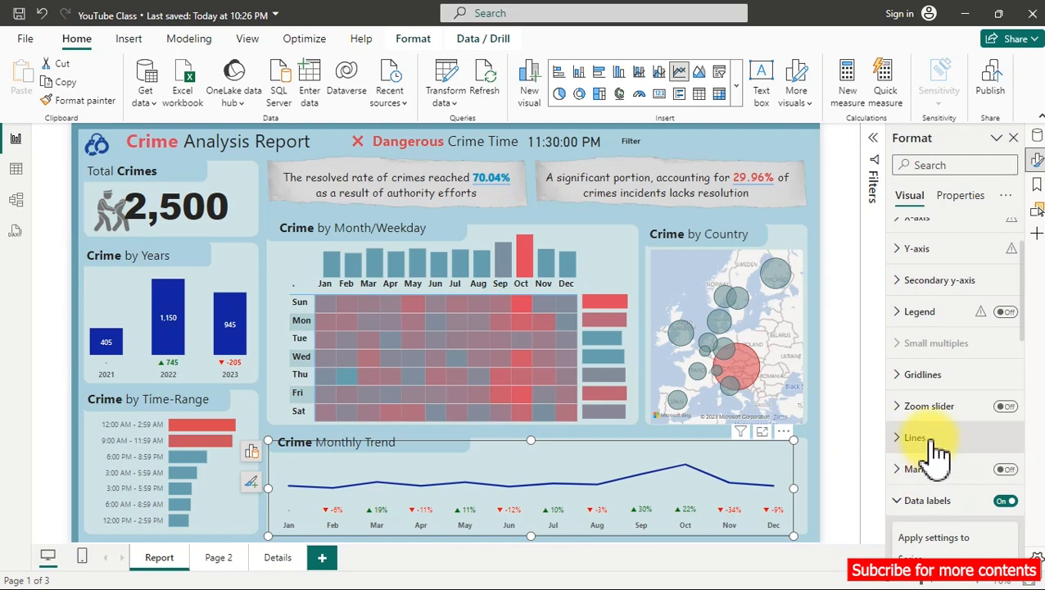
{"action": "left_click", "coordinate": [932, 443]}
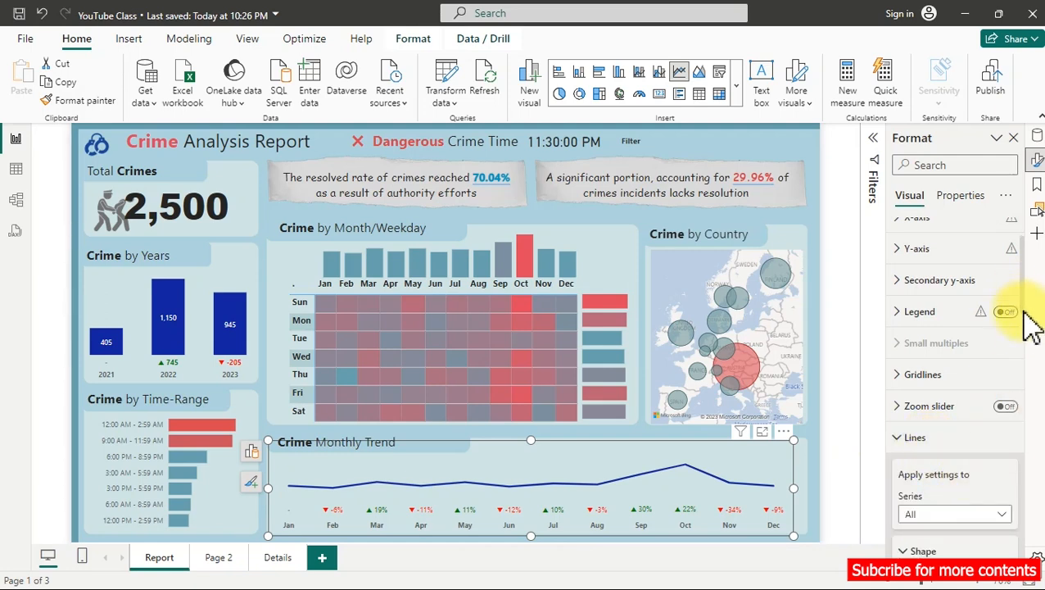
{"action": "scroll", "coordinate": [1029, 328], "scroll_direction": "down", "scroll_amount": 3}
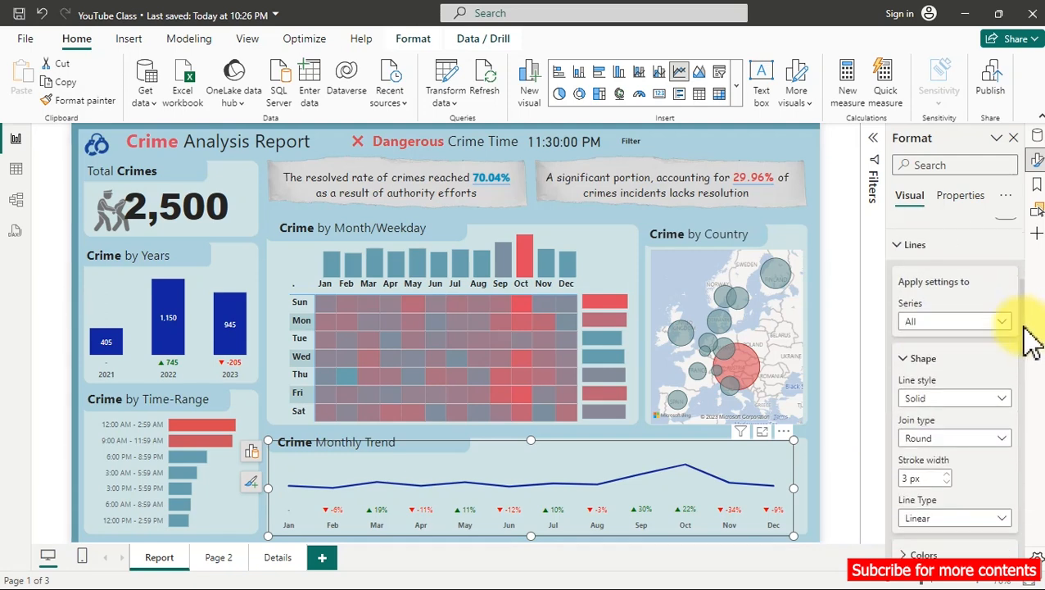
{"action": "left_click", "coordinate": [975, 324]}
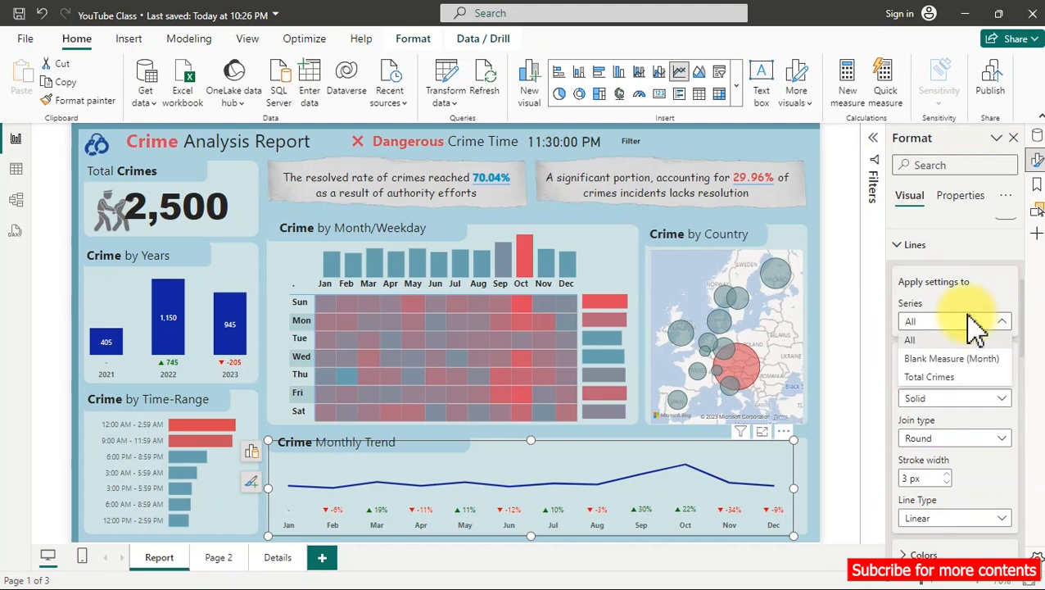
{"action": "left_click", "coordinate": [941, 381]}
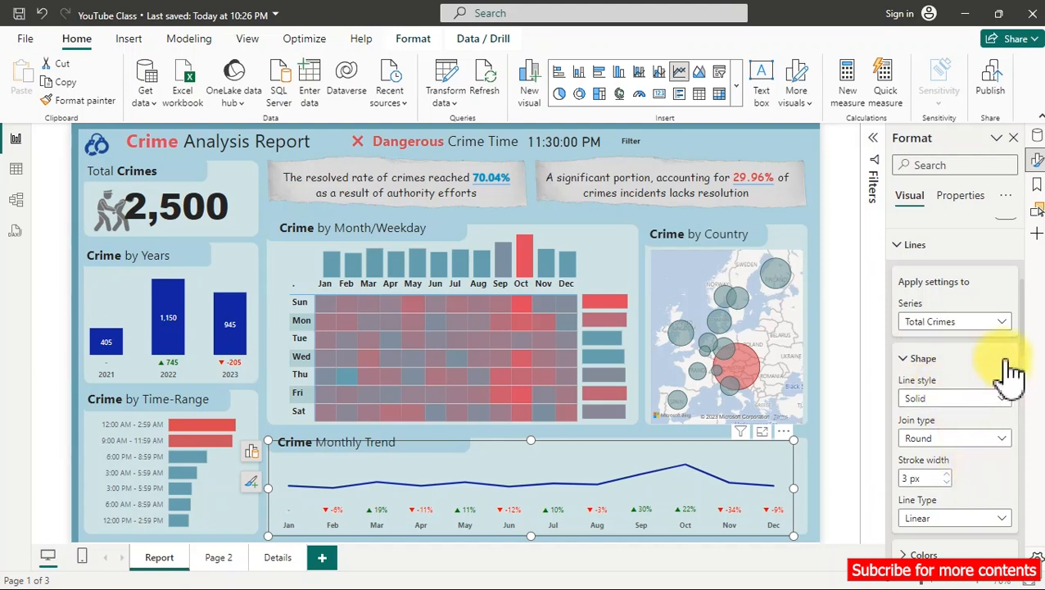
Set the Total Crimes line color in the Crime Monthly Trend chart to the recently used teal.
{"action": "scroll", "coordinate": [1027, 315], "scroll_direction": "down", "scroll_amount": 3}
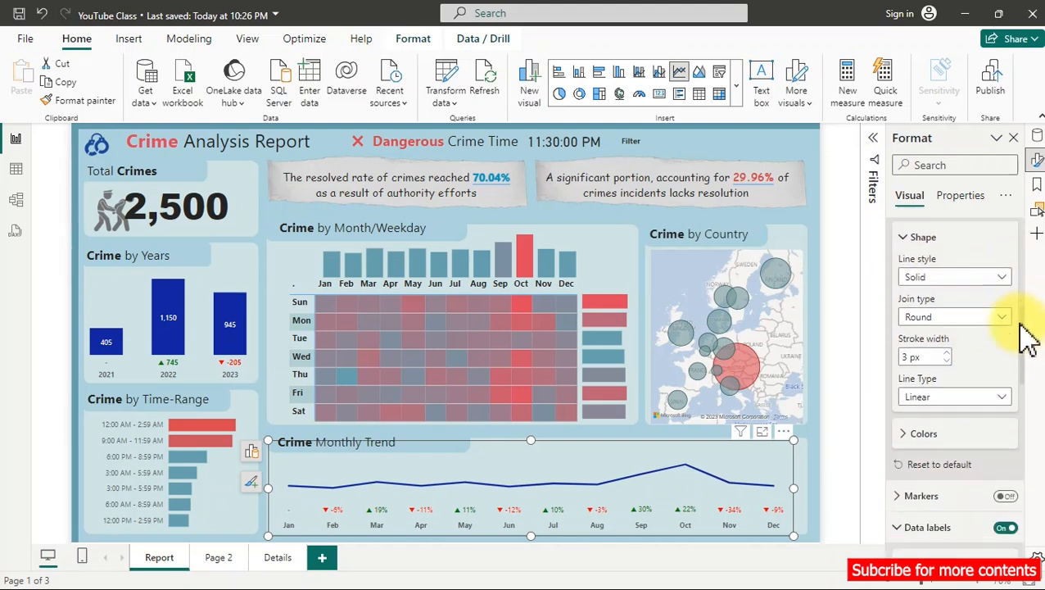
{"action": "left_click", "coordinate": [905, 376]}
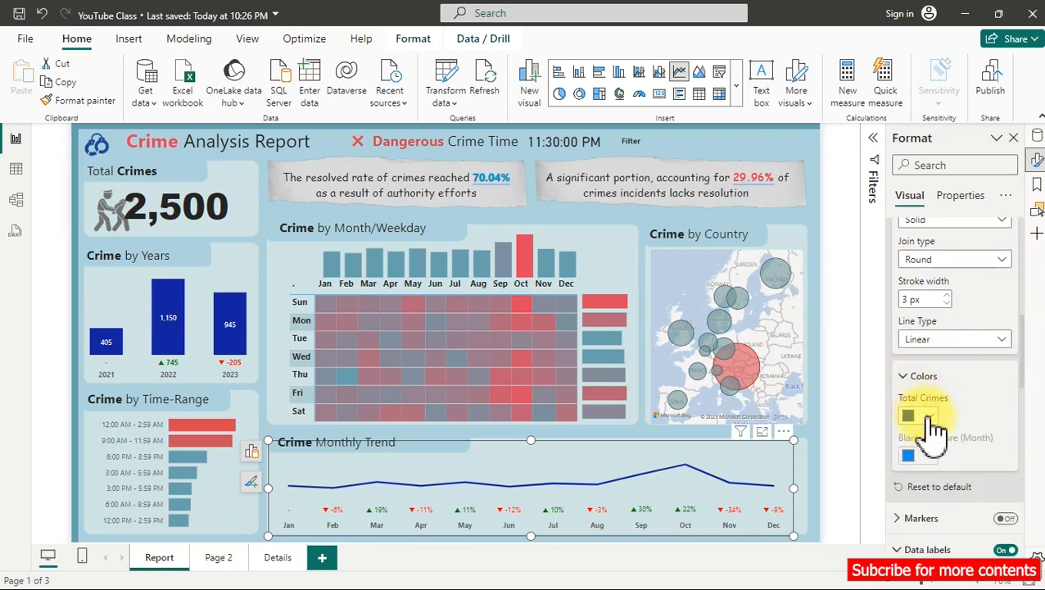
{"action": "left_click", "coordinate": [929, 420]}
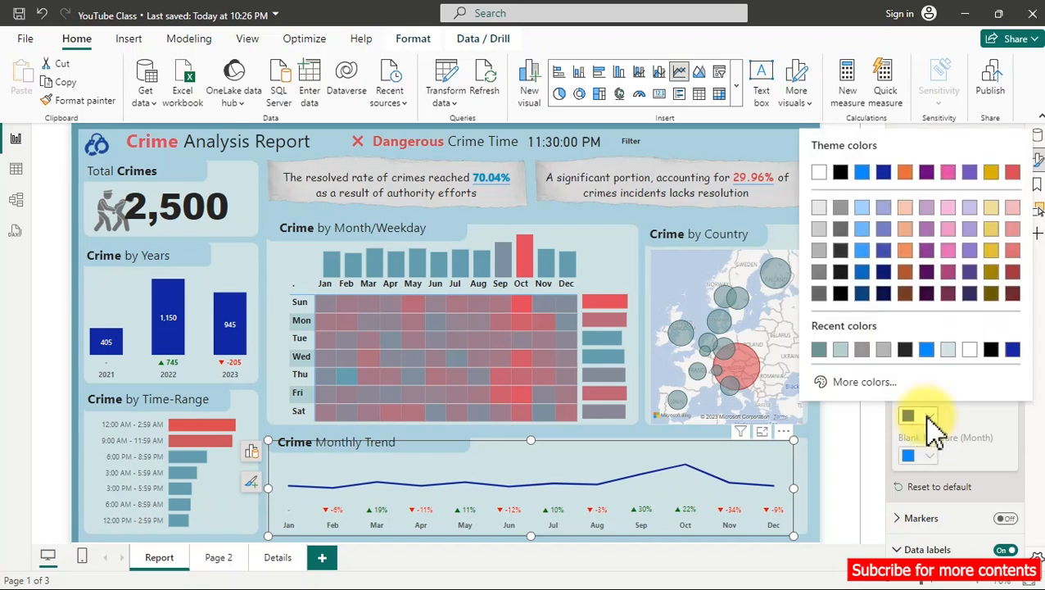
{"action": "left_click", "coordinate": [818, 350]}
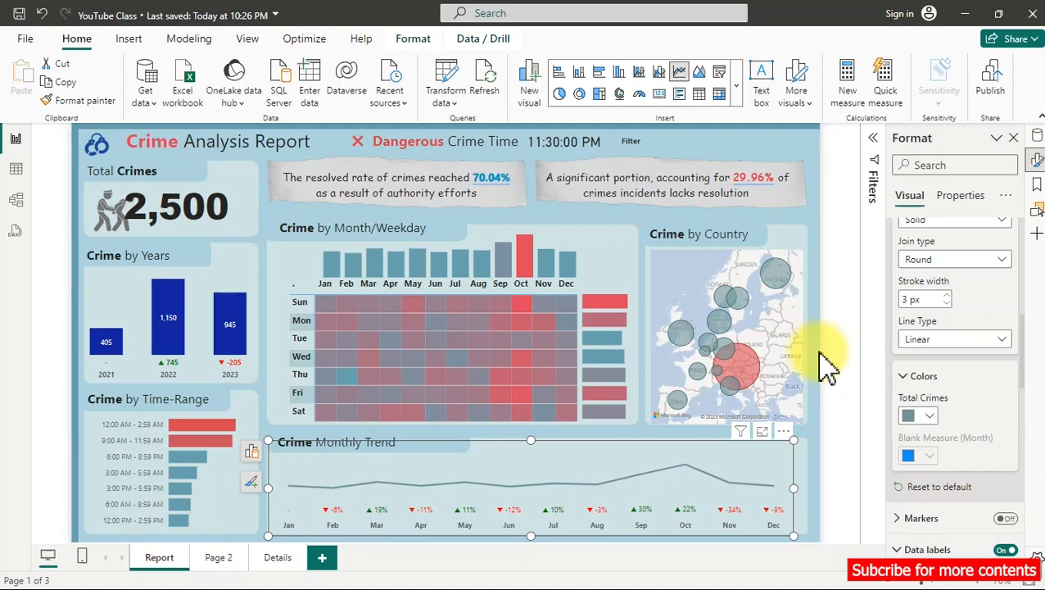
Open the Details page of the report.
{"action": "left_click", "coordinate": [278, 558]}
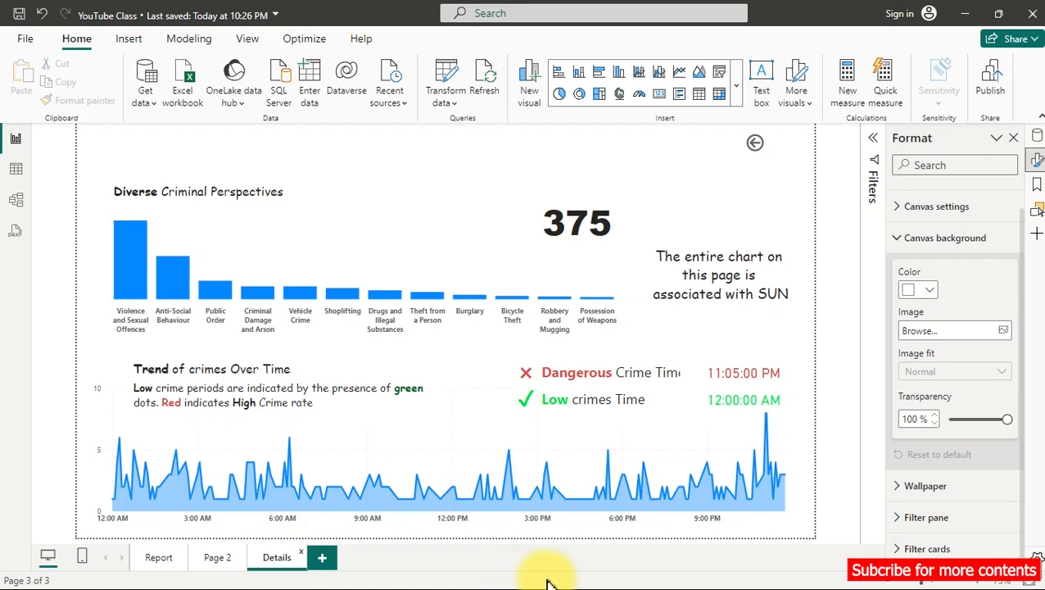
{"action": "key", "text": "super"}
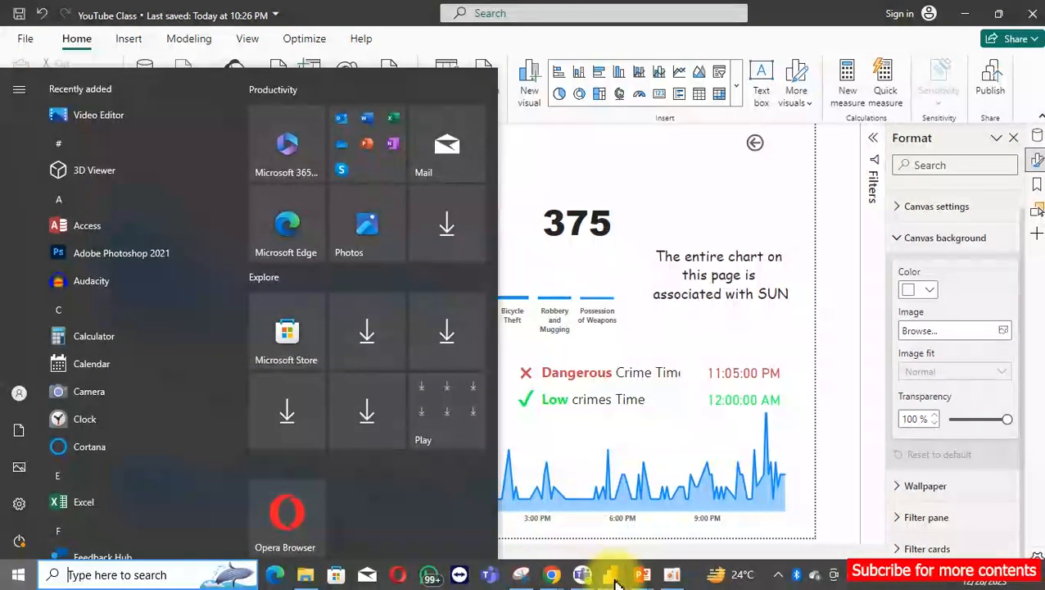
{"action": "mouse_move", "coordinate": [647, 583]}
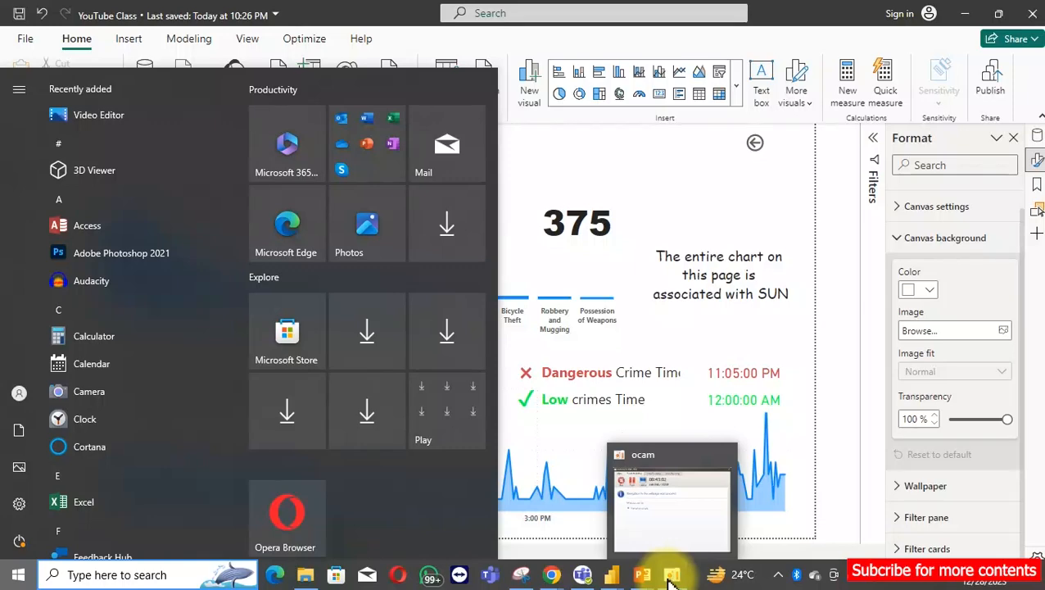
{"action": "left_click", "coordinate": [670, 577]}
{"action": "left_click", "coordinate": [670, 577]}
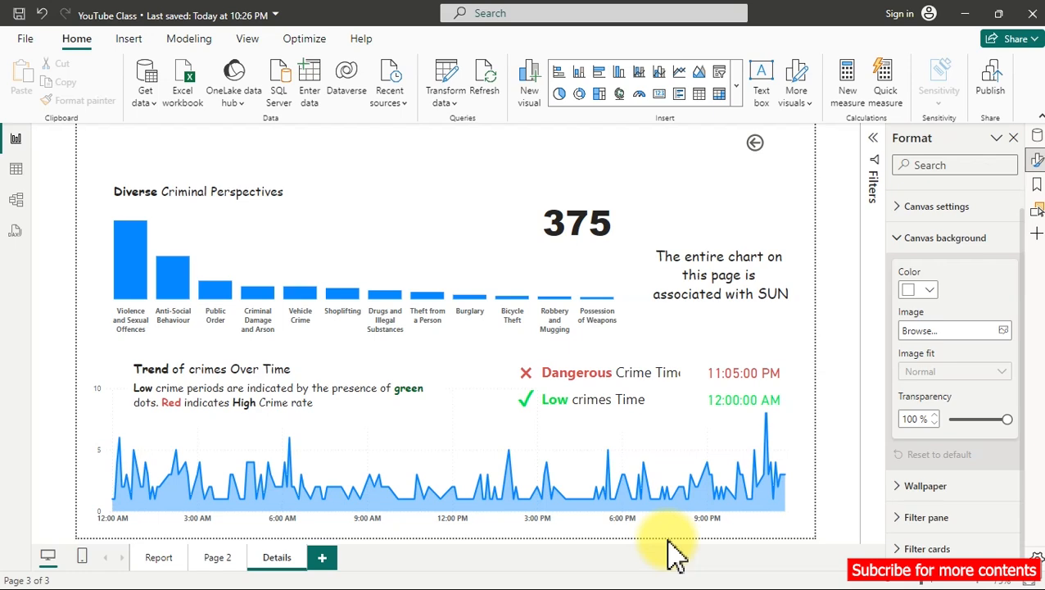
Switch to the Crime Dashboard 2 report in the other Power BI window and deselect all visuals on its Report 01 page.
{"action": "key", "text": "super"}
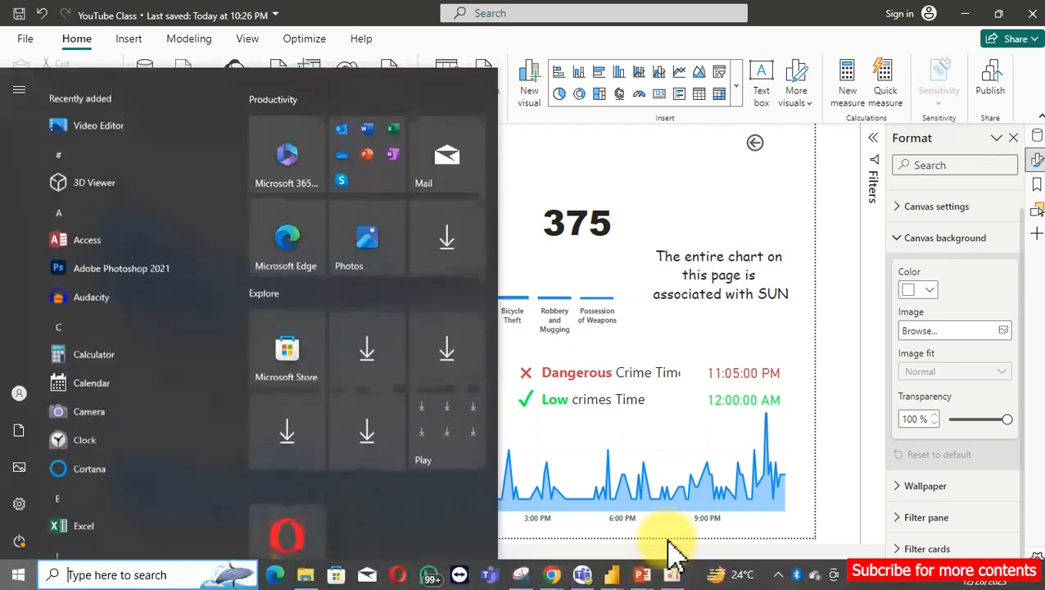
{"action": "mouse_move", "coordinate": [627, 585]}
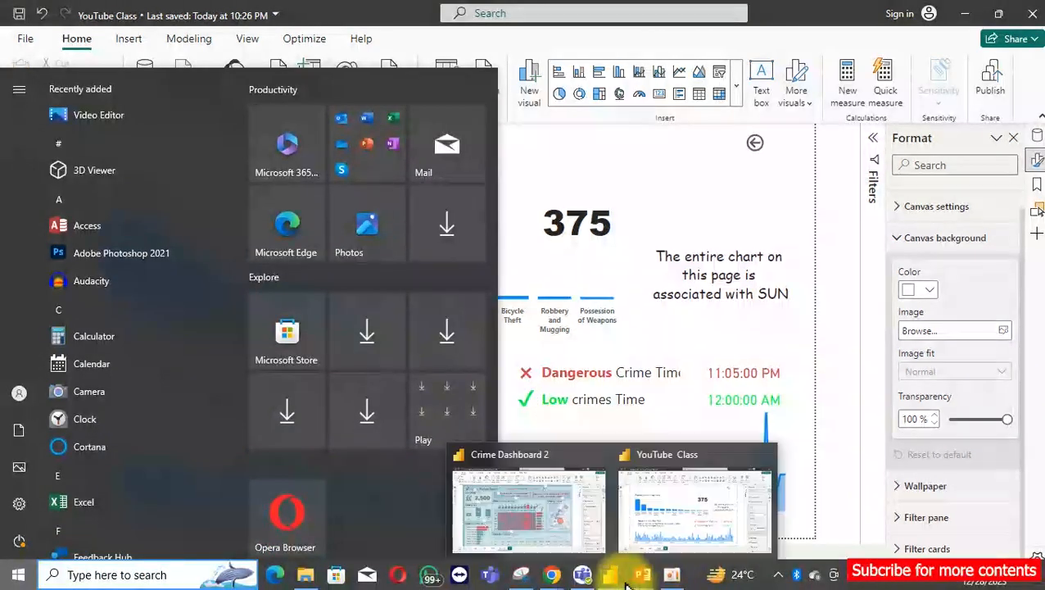
{"action": "left_click", "coordinate": [575, 519]}
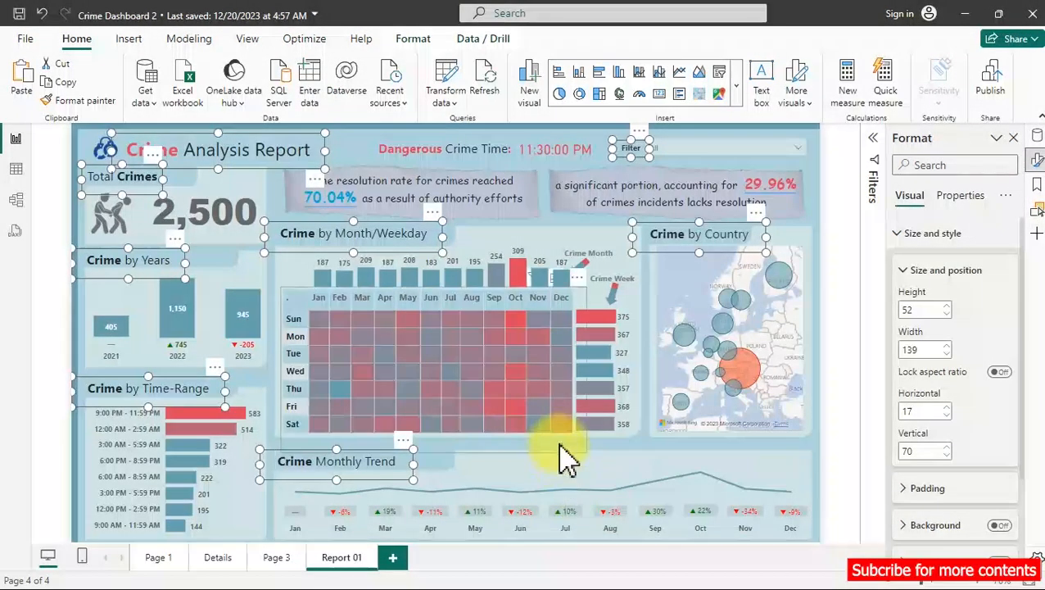
{"action": "left_click", "coordinate": [583, 450]}
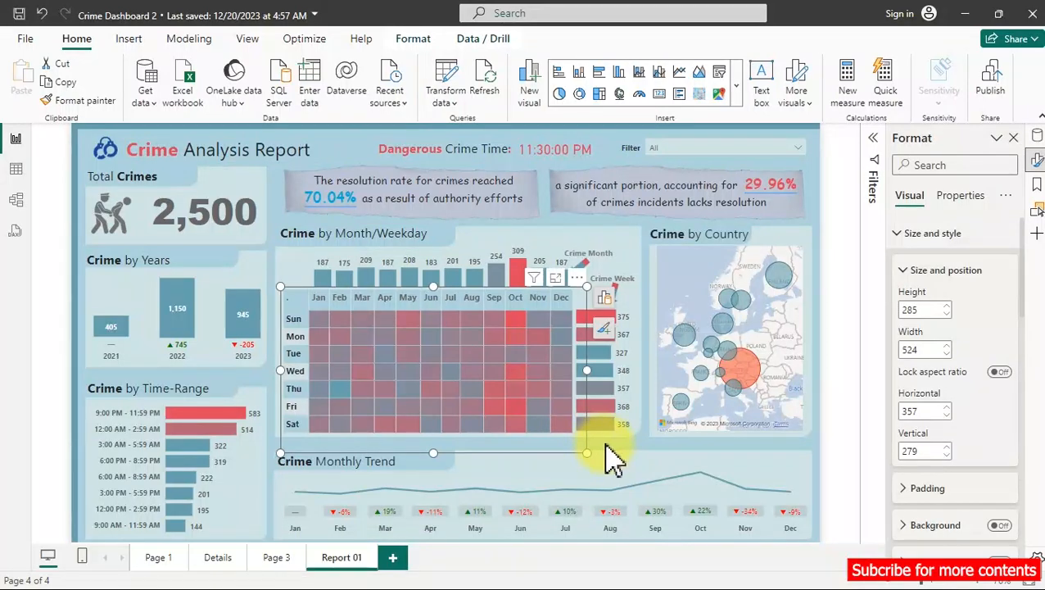
{"action": "left_click", "coordinate": [607, 460]}
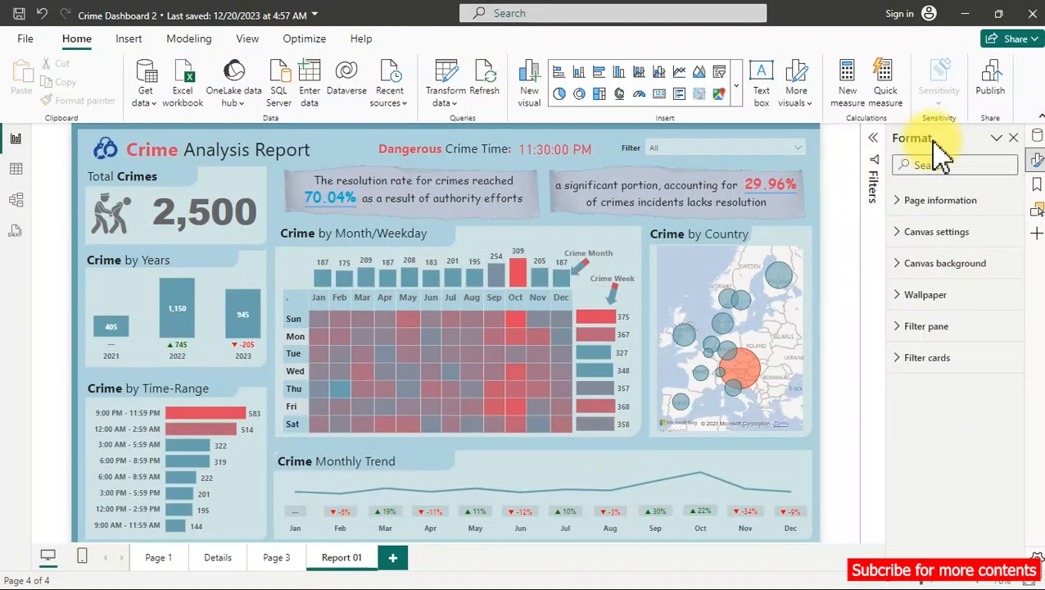
Close the Format and Data panes and collapse the ribbon to give the dashboard more room.
{"action": "left_click", "coordinate": [1014, 138]}
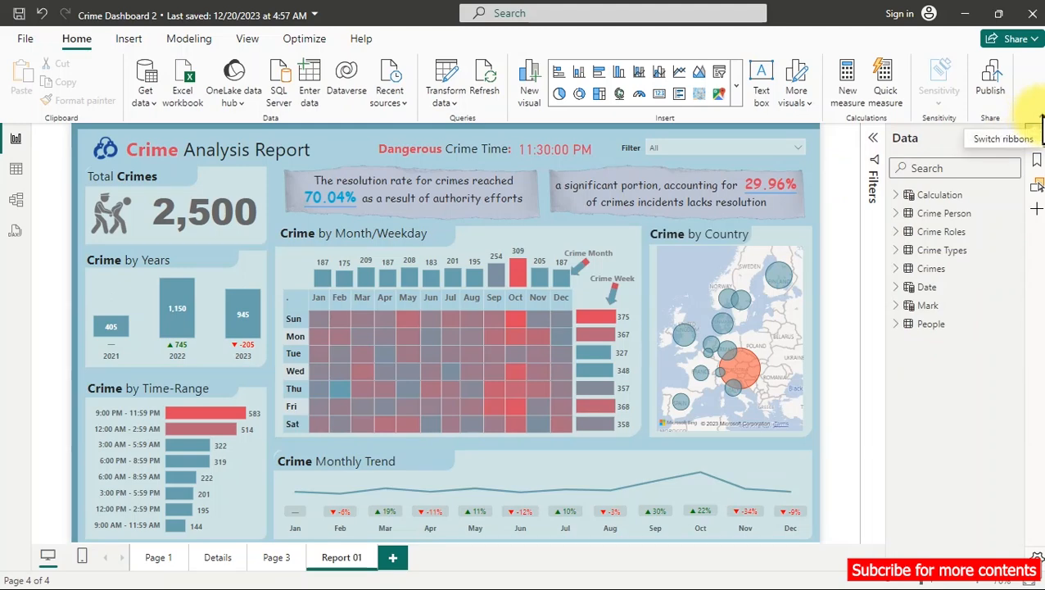
{"action": "left_click", "coordinate": [1040, 127]}
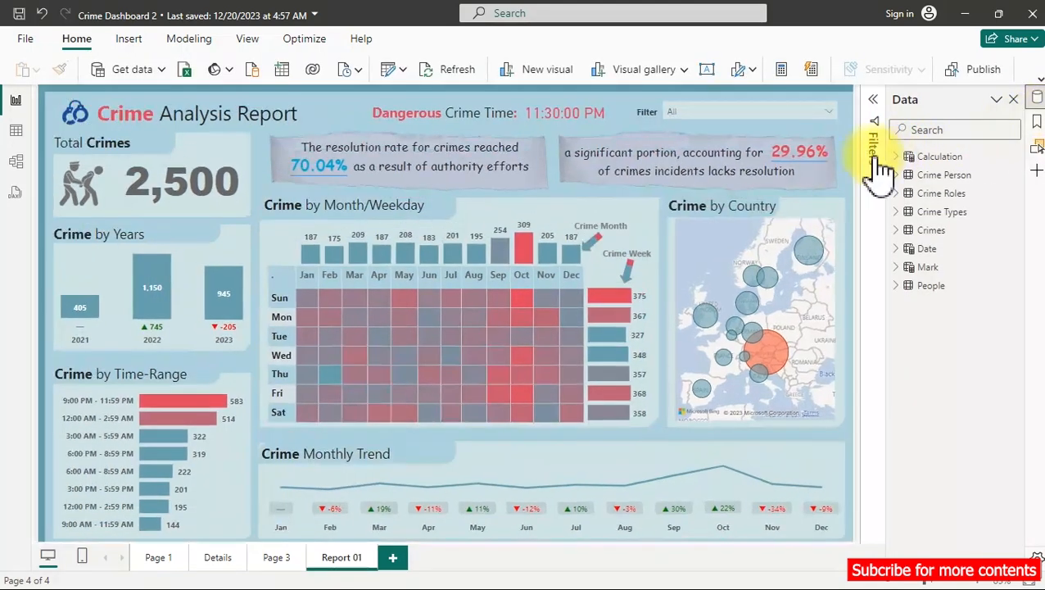
{"action": "left_click", "coordinate": [1015, 100]}
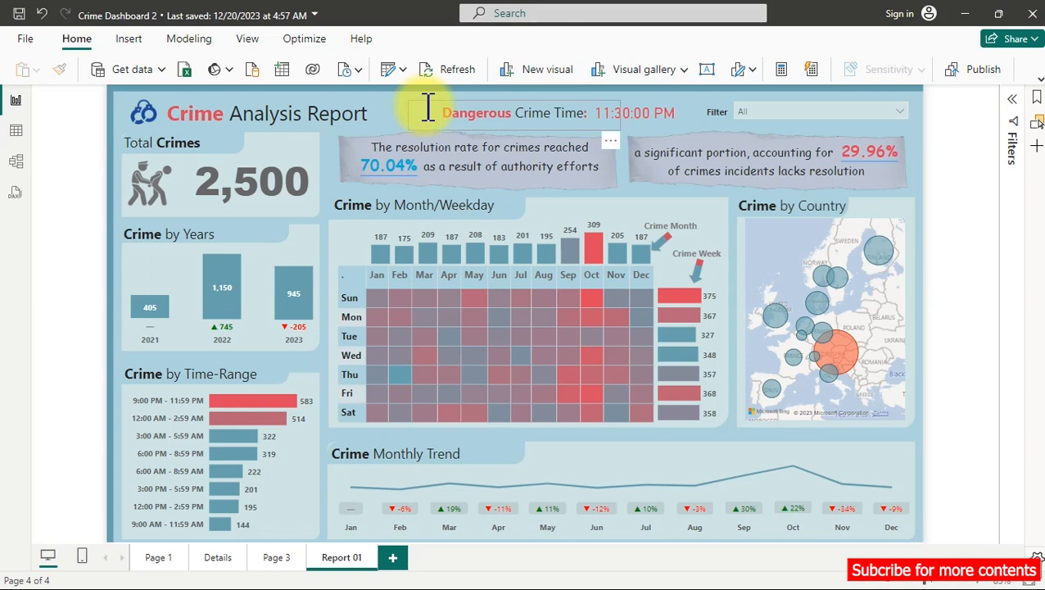
Filter the dashboard by the Bicycle Theft crime type and examine how the visuals respond.
{"action": "left_click", "coordinate": [782, 131]}
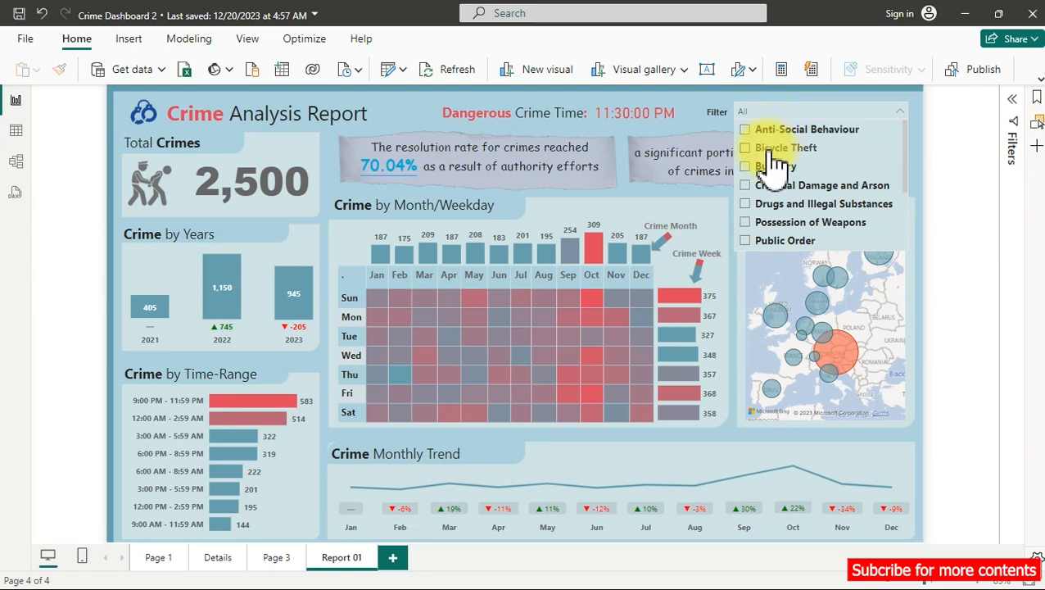
{"action": "left_click", "coordinate": [774, 151]}
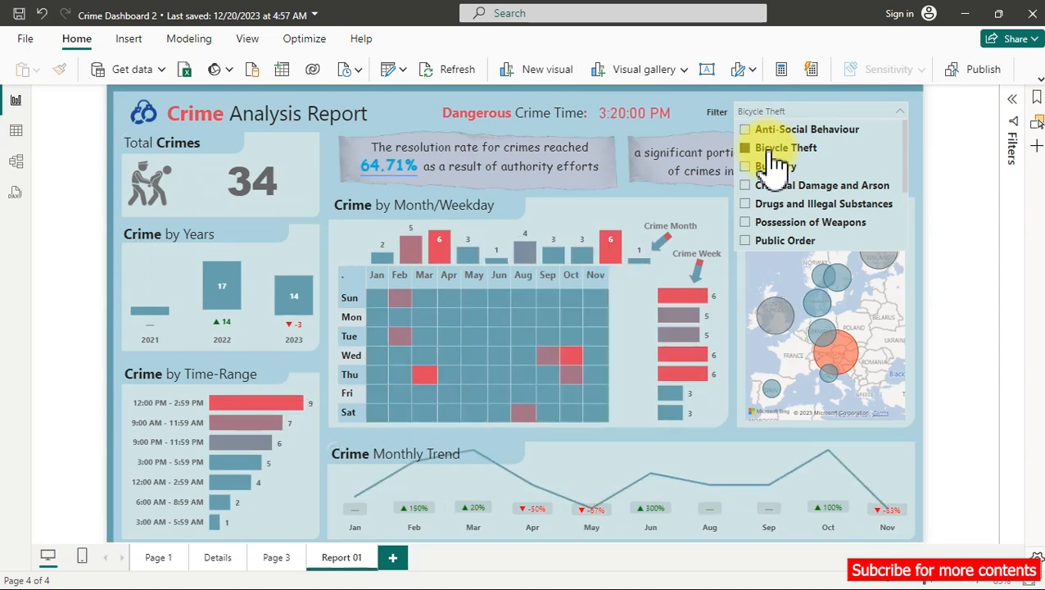
{"action": "left_click", "coordinate": [412, 107]}
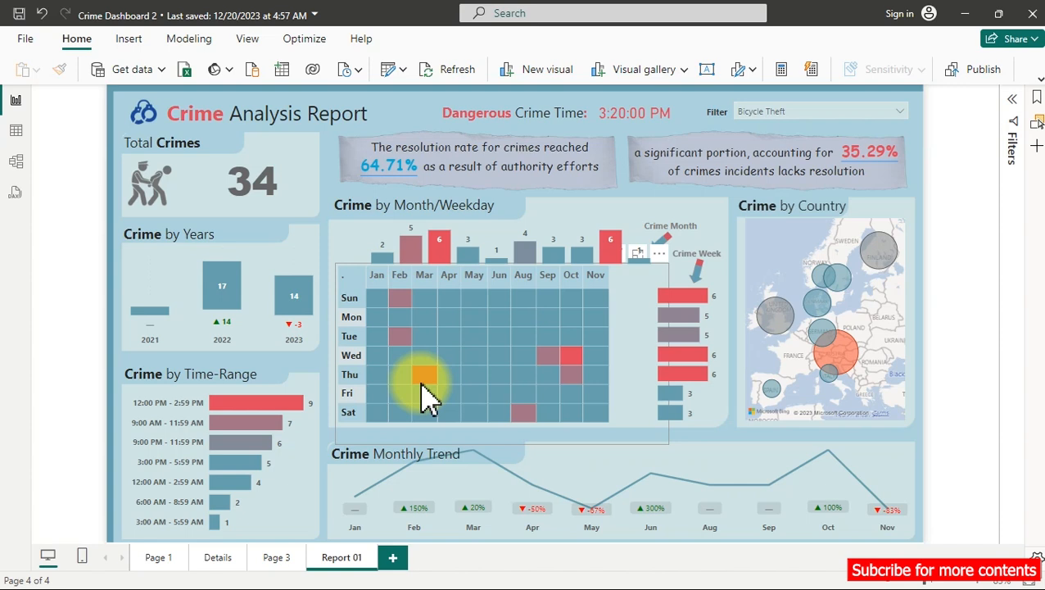
Clear the Bicycle Theft selection in the crime type filter and collapse its list.
{"action": "left_click", "coordinate": [805, 115]}
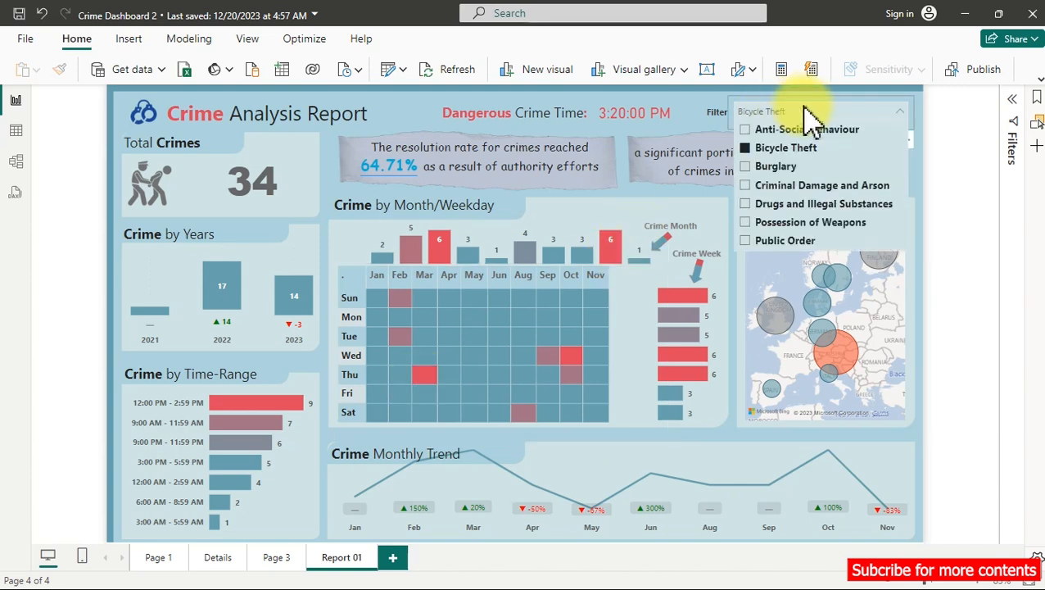
{"action": "left_click", "coordinate": [745, 148]}
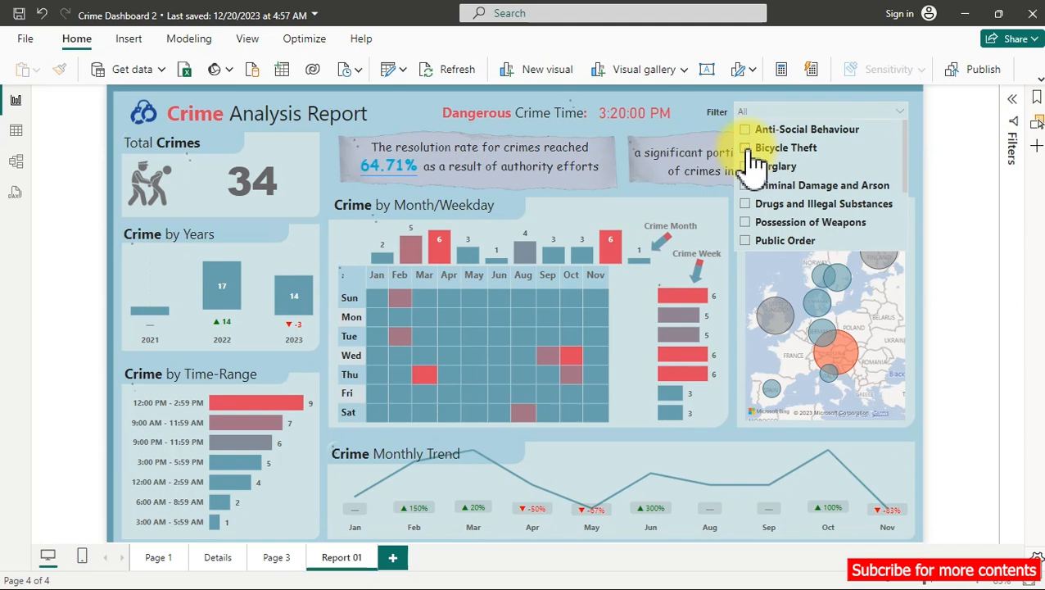
{"action": "left_click", "coordinate": [396, 121]}
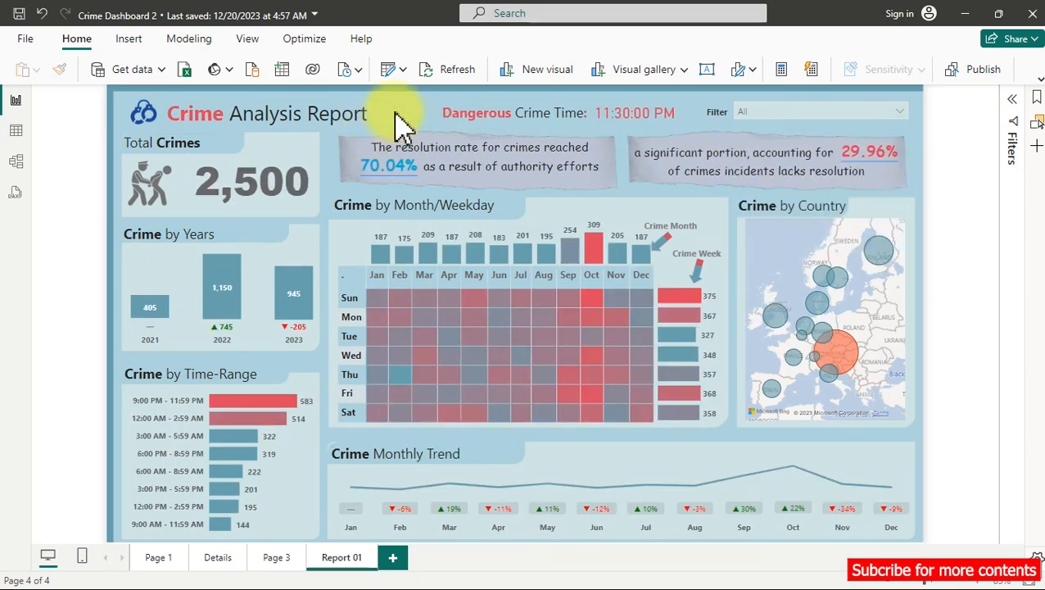